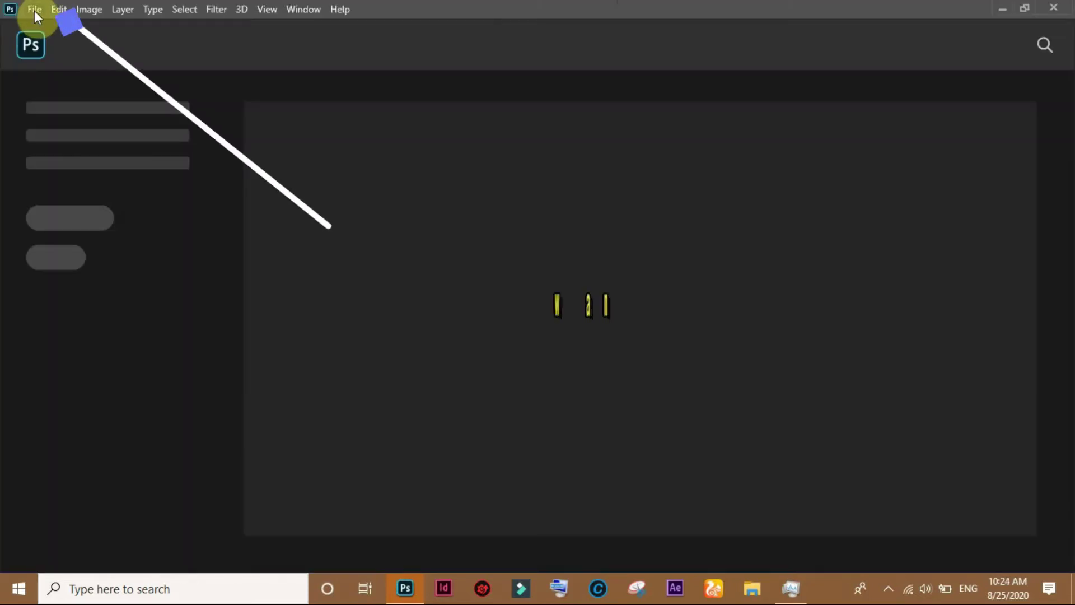
Step: Create a blank 5.4 × 8.58 cm portrait document at 300 ppi in centimetres
left_click(34, 10)
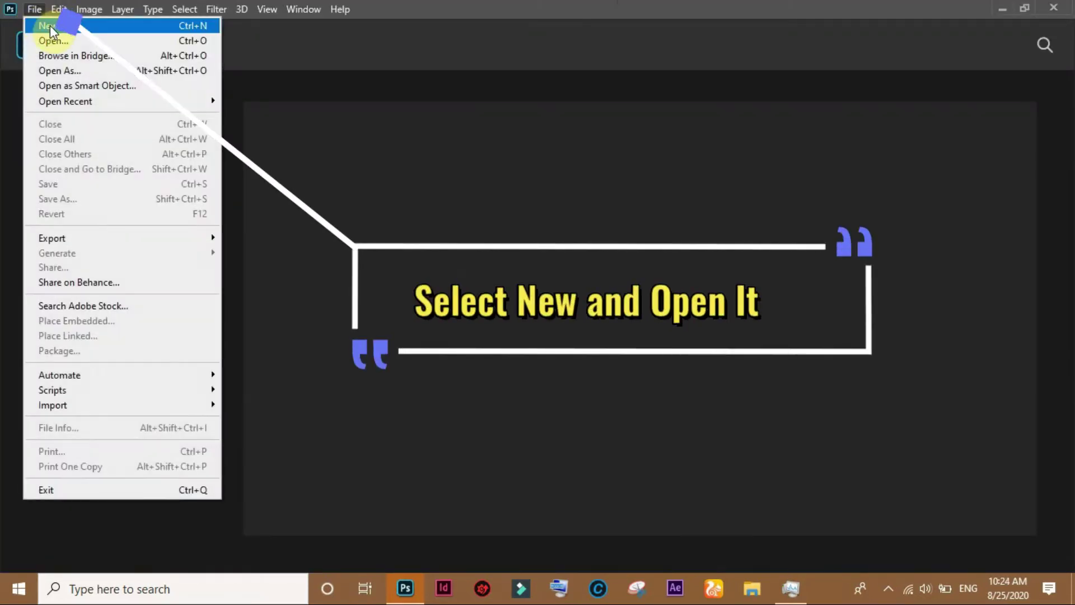
left_click(49, 26)
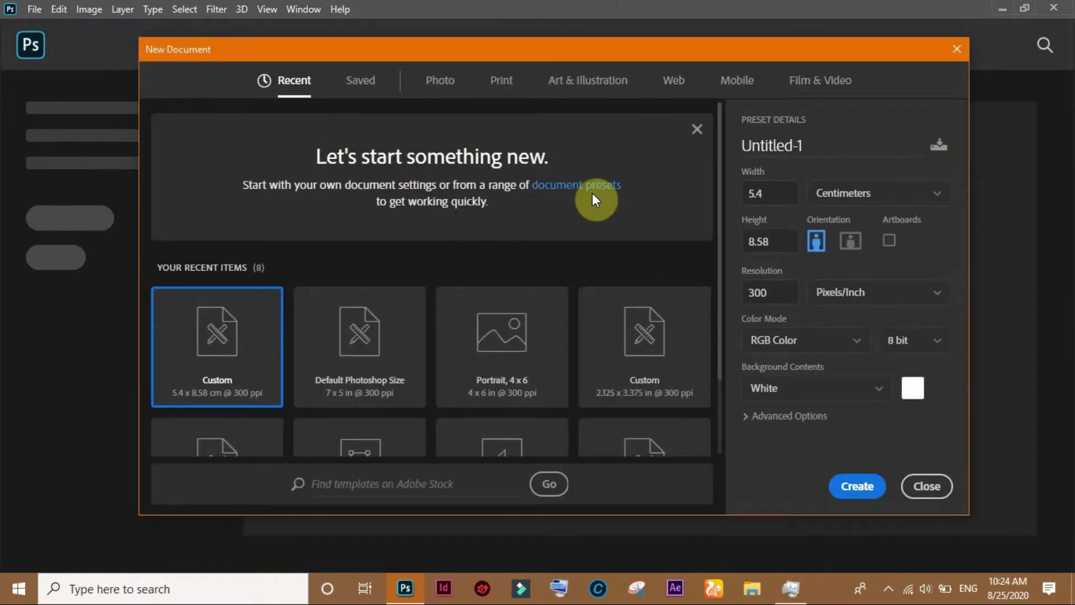
double_click(753, 194)
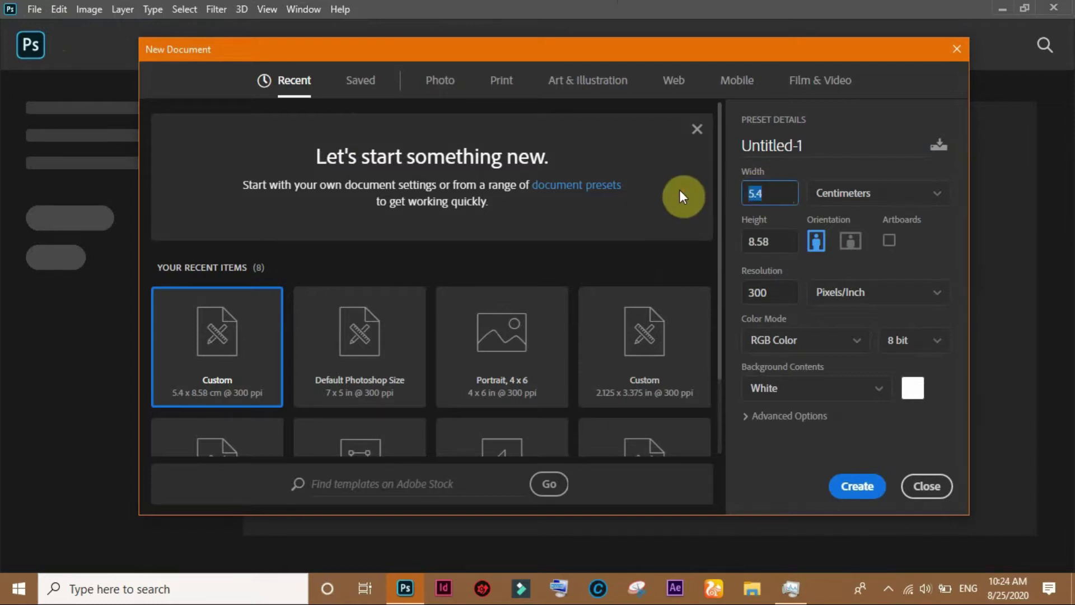
type("5.4")
double_click(781, 243)
type("8")
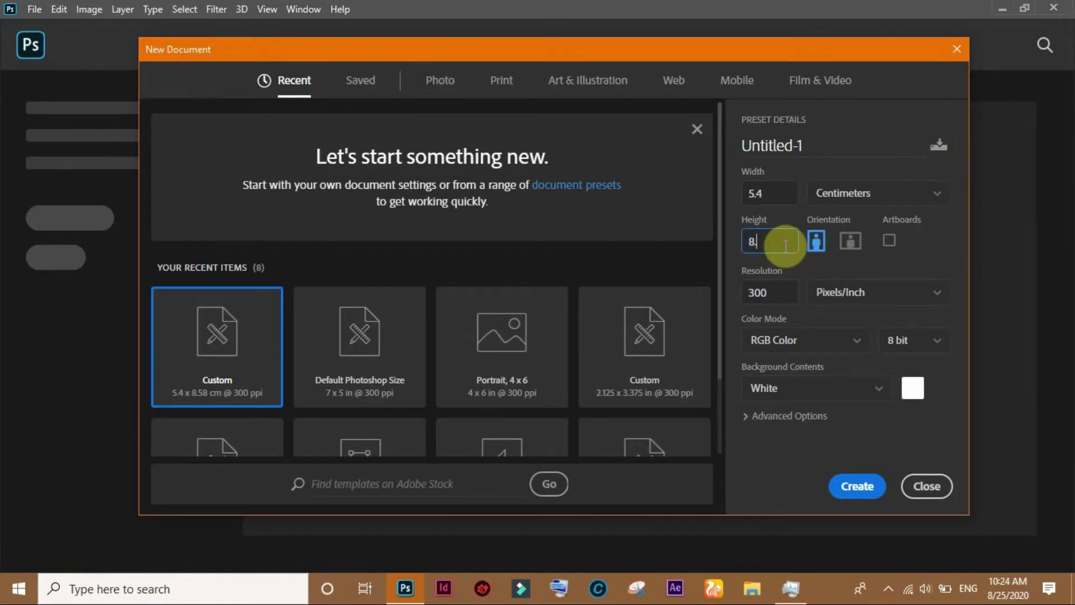
type("58")
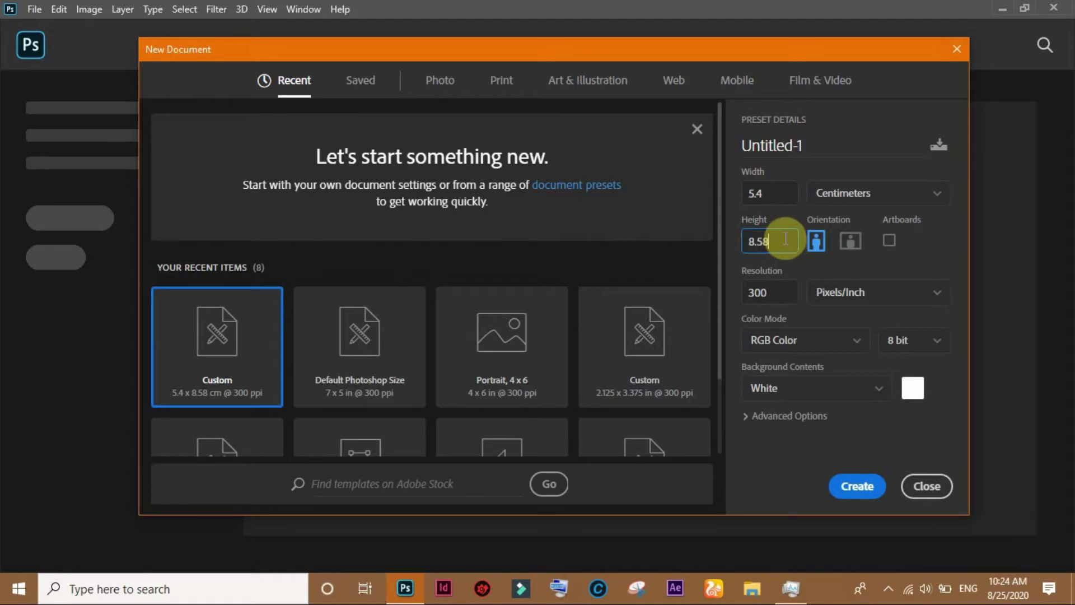
left_click(846, 196)
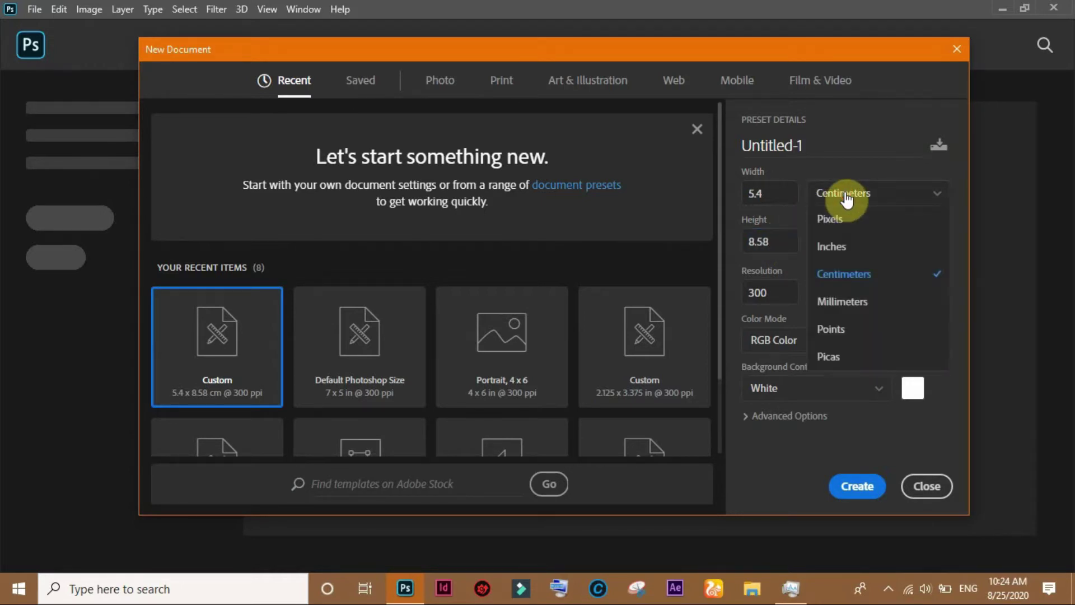
left_click(860, 283)
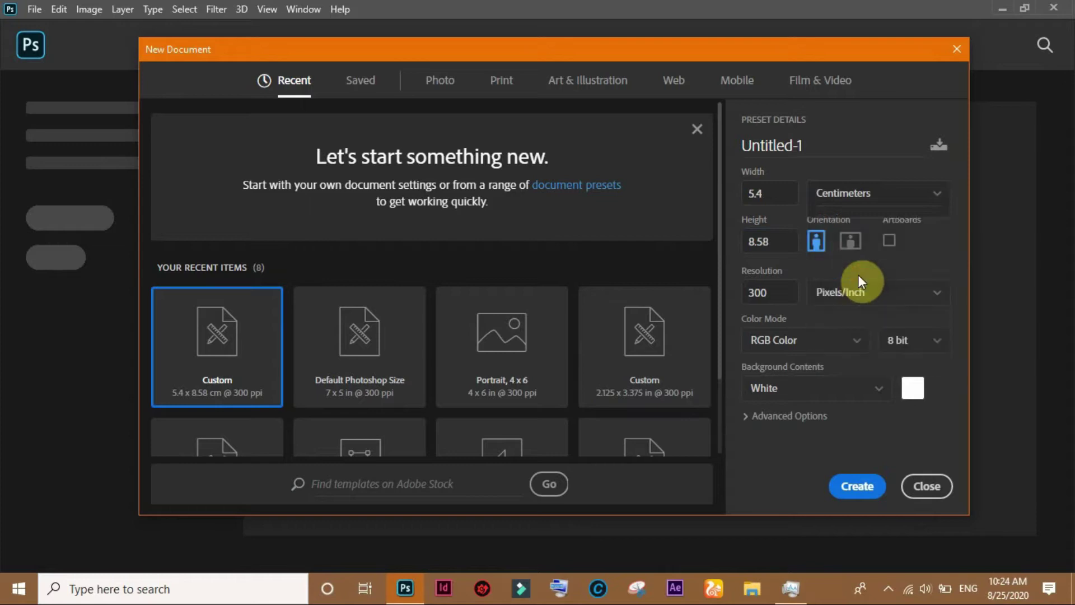
left_click(817, 241)
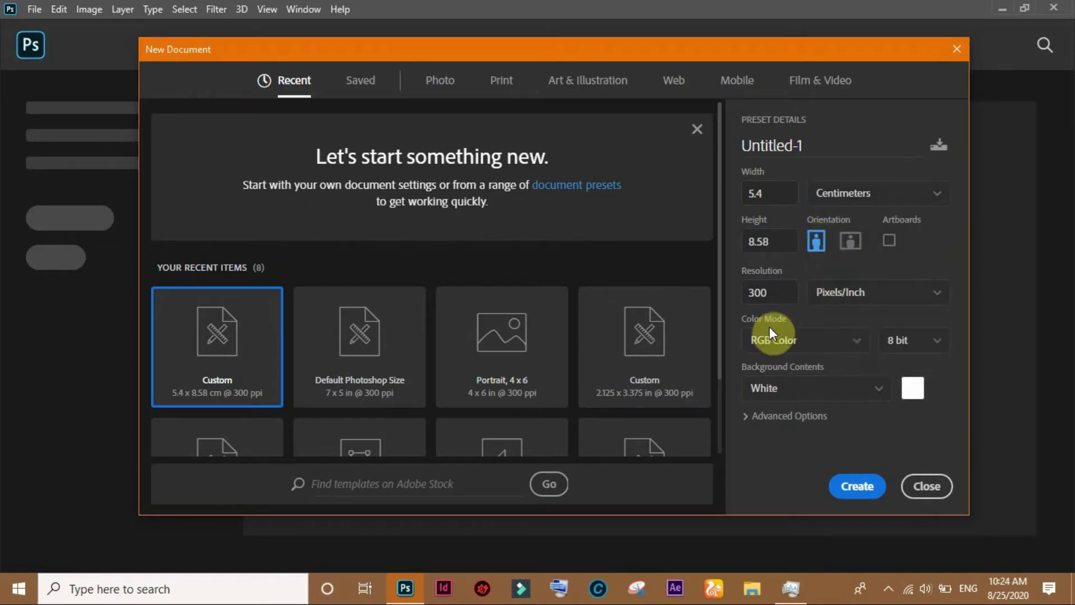
left_click(861, 487)
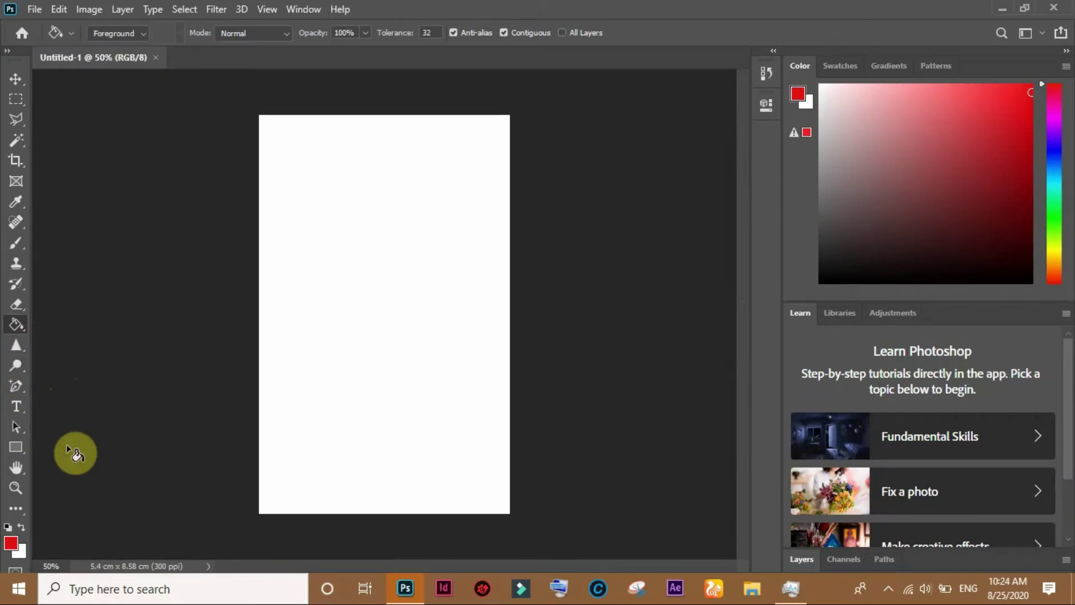
Step: Draw a red rectangle across the top of the card and enter free transform
left_click(17, 447)
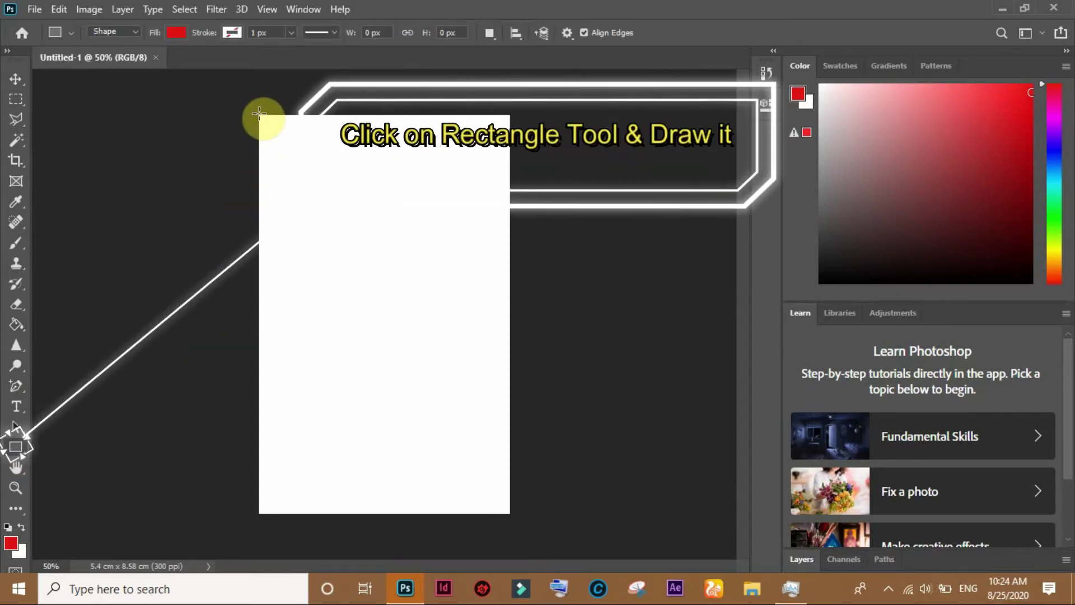
mouse_move(259, 113)
left_mouse_down()
mouse_move(508, 289)
mouse_move(509, 266)
left_mouse_up()
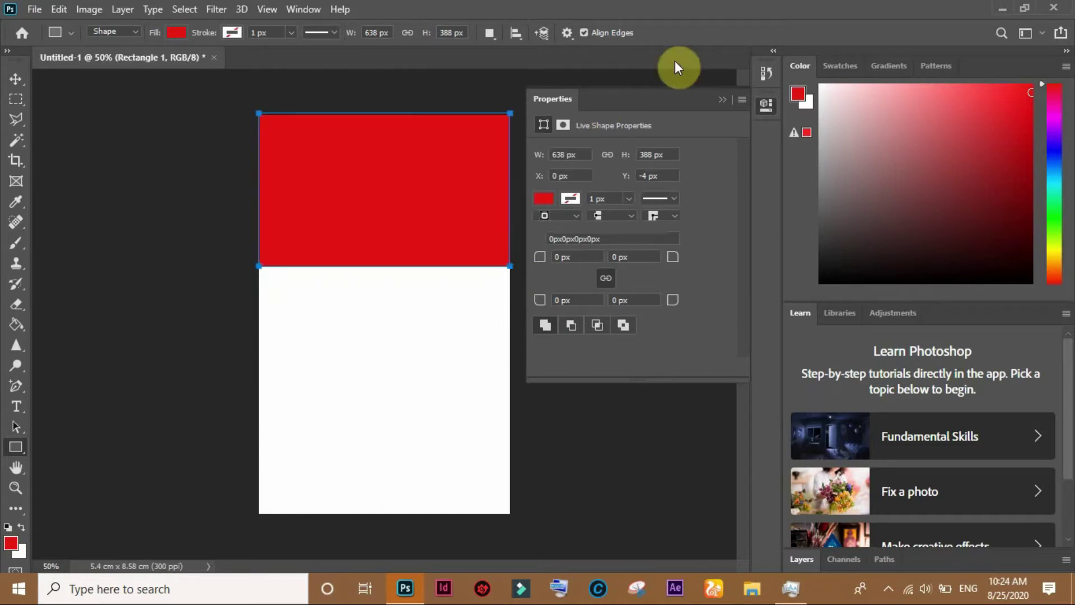
left_click(723, 100)
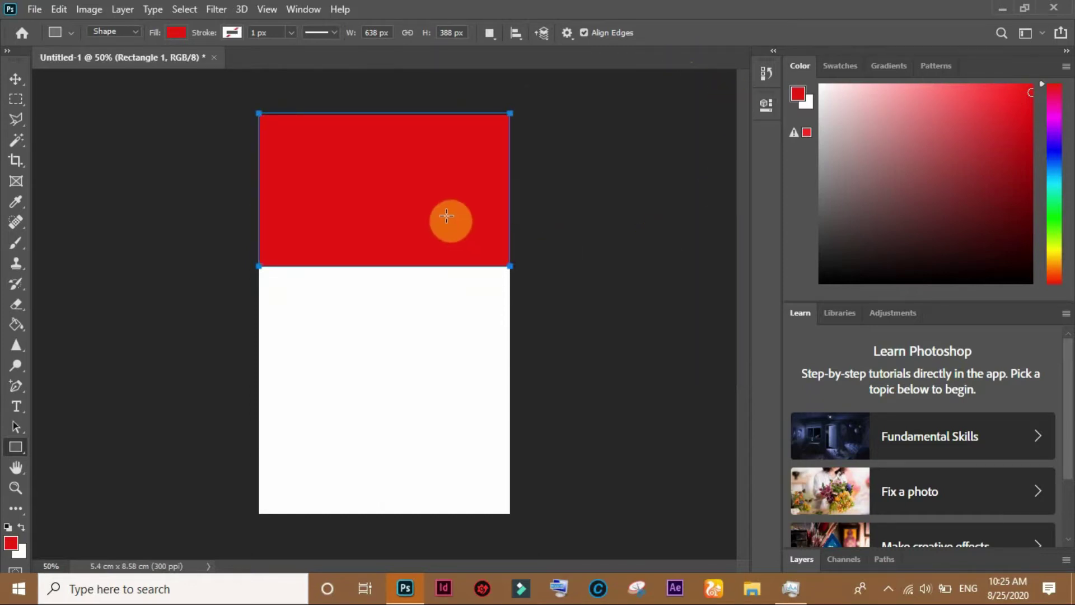
left_click(16, 78)
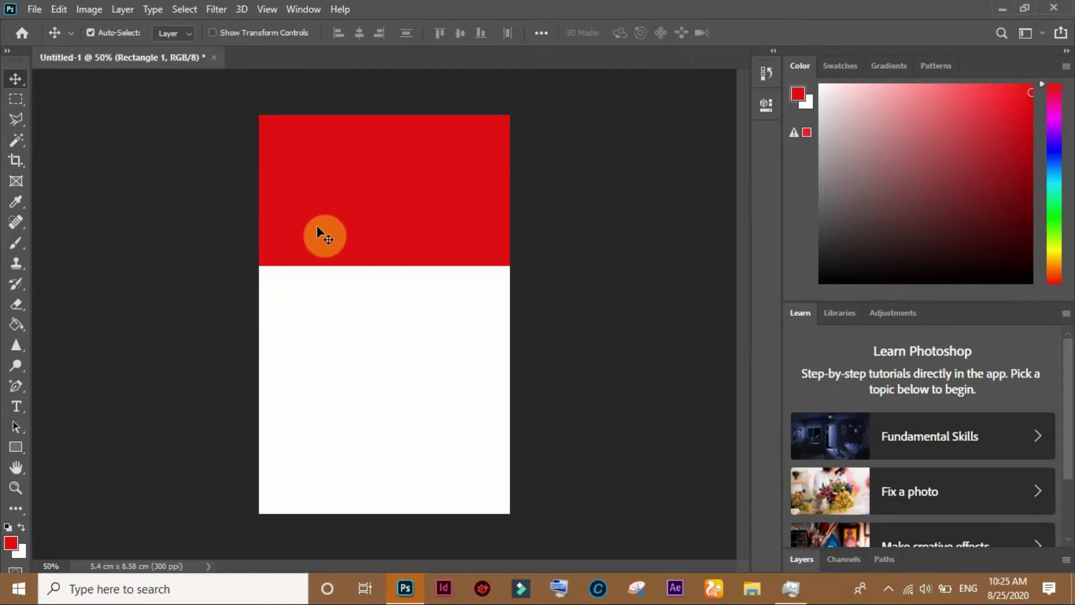
key("ctrl+t")
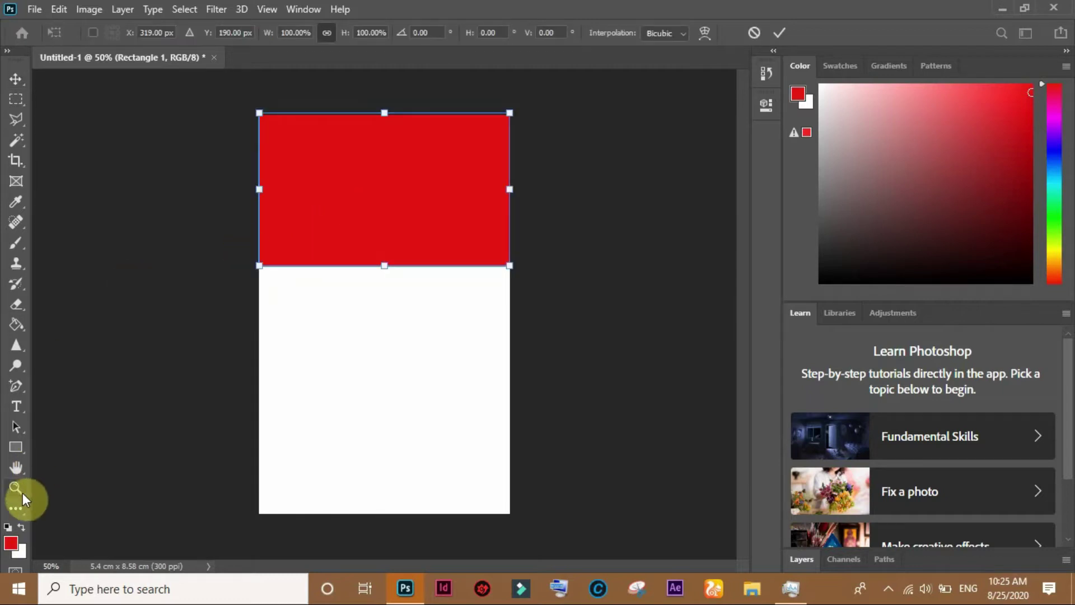
Step: Add a mid-edge anchor point and bend the rectangle's bottom into an S-wave, converting it to a path
left_click(21, 388)
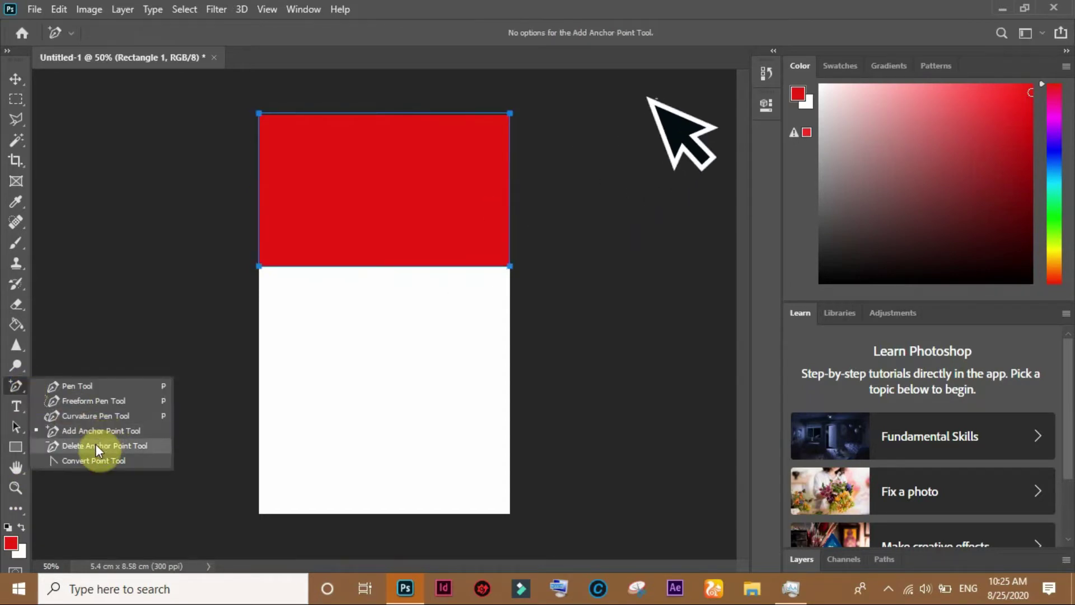
left_click(89, 431)
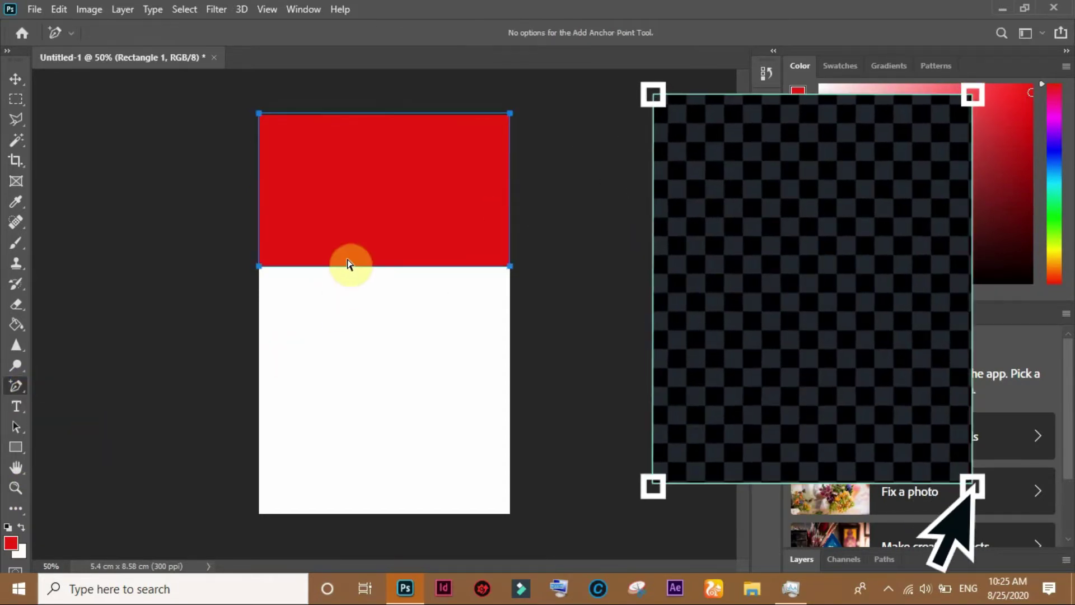
left_click(382, 266)
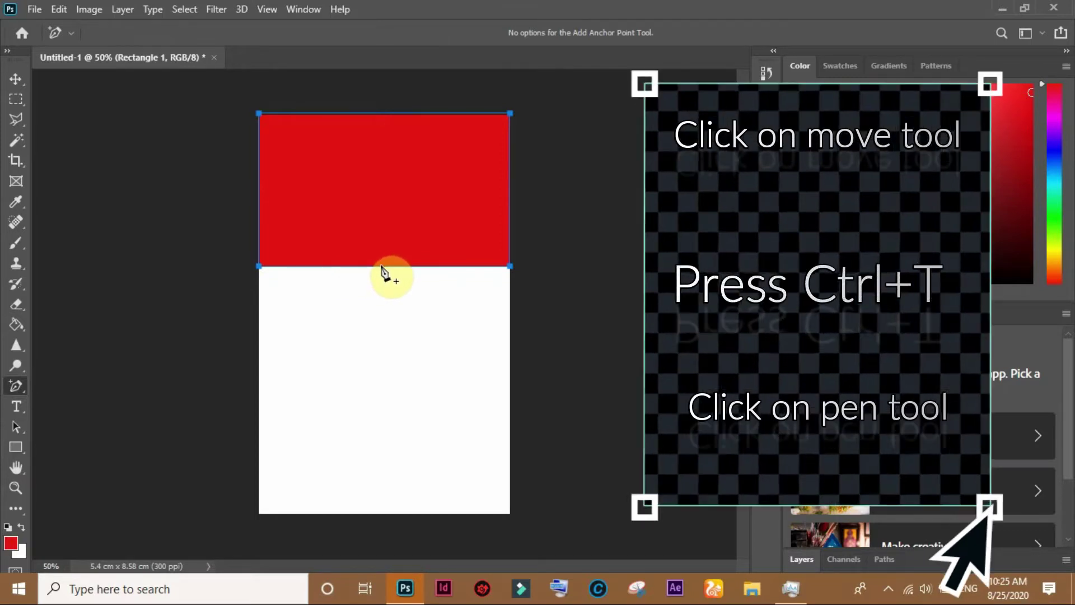
left_click_drag(381, 267, 317, 209)
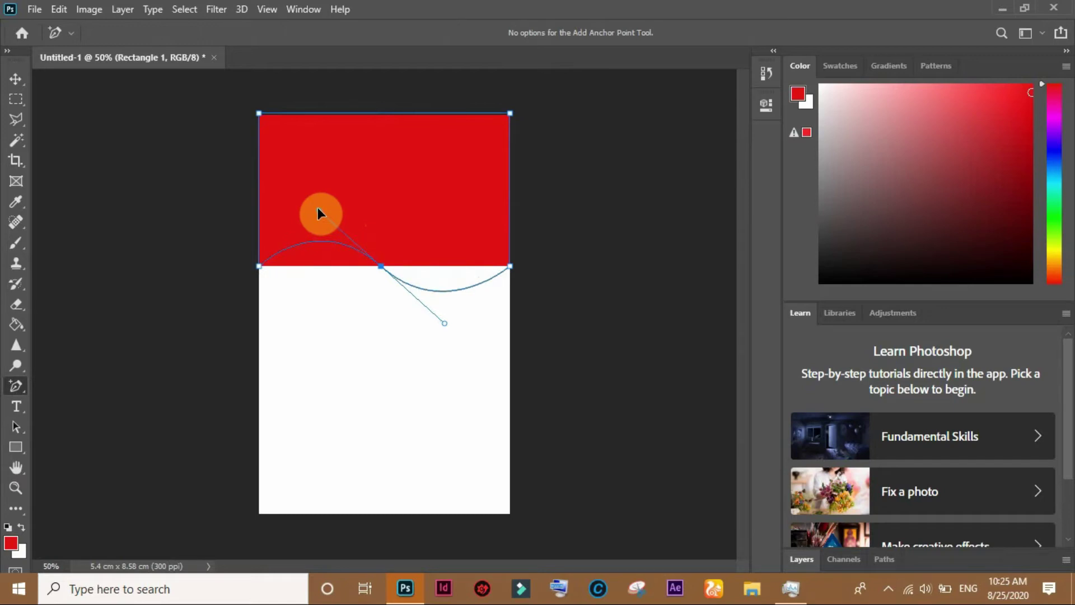
left_click_drag(318, 208, 313, 212)
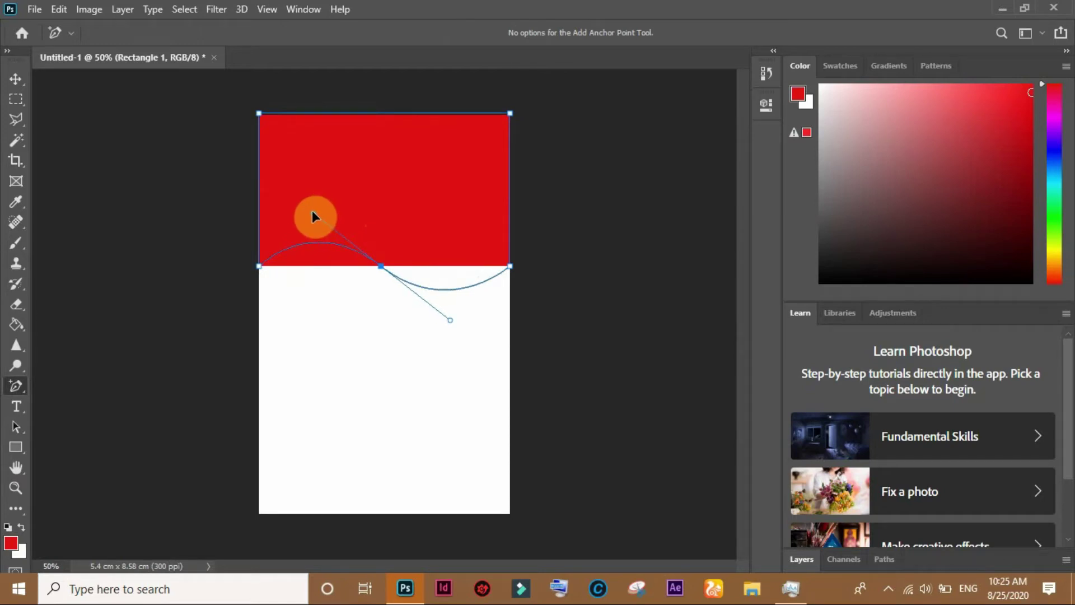
left_click_drag(313, 211, 312, 213)
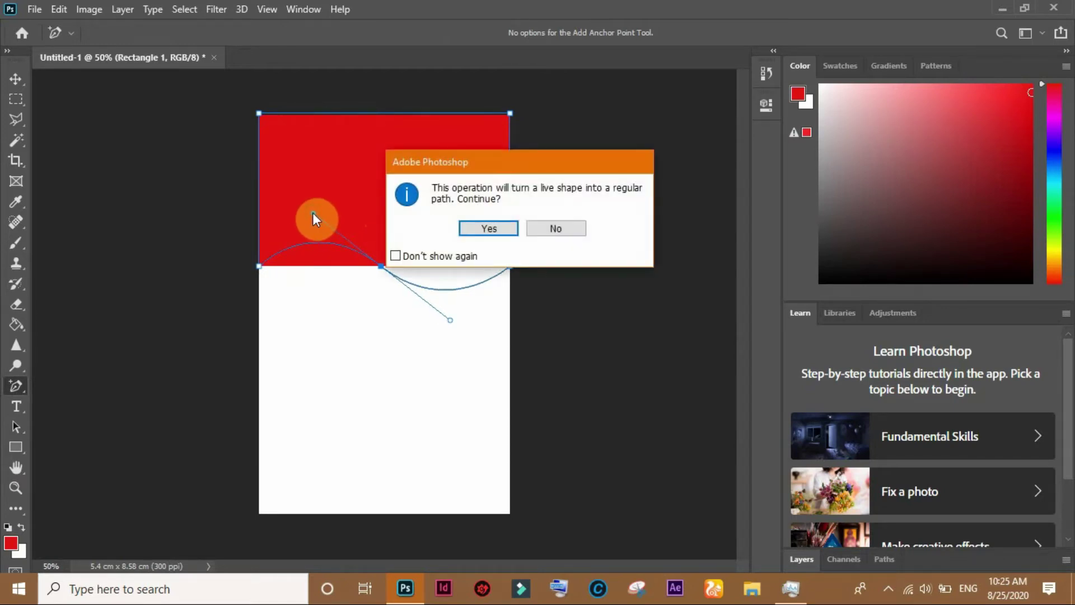
left_click(480, 228)
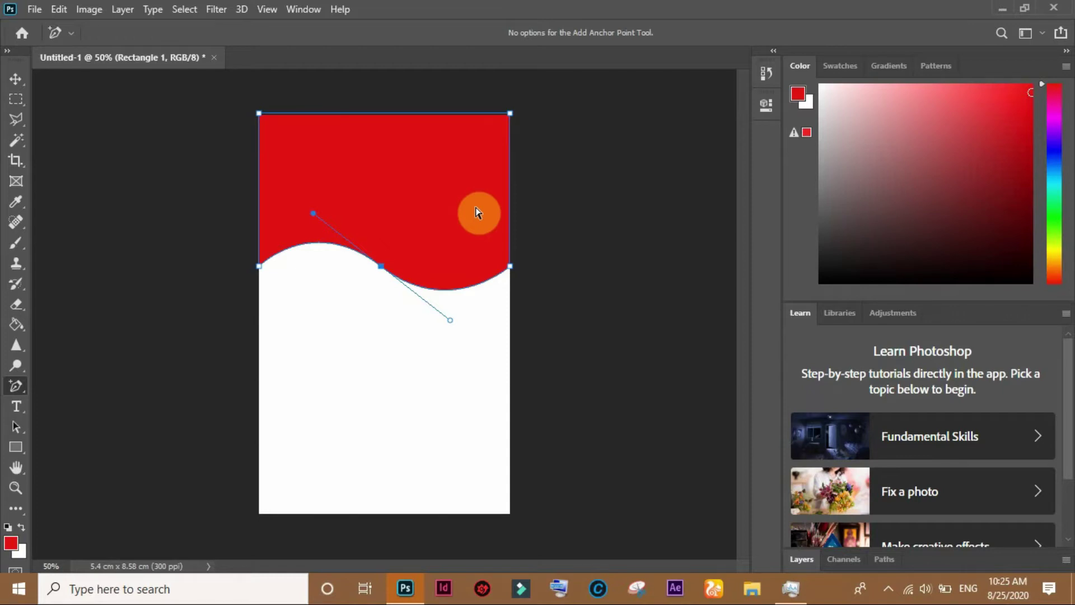
left_click(17, 80)
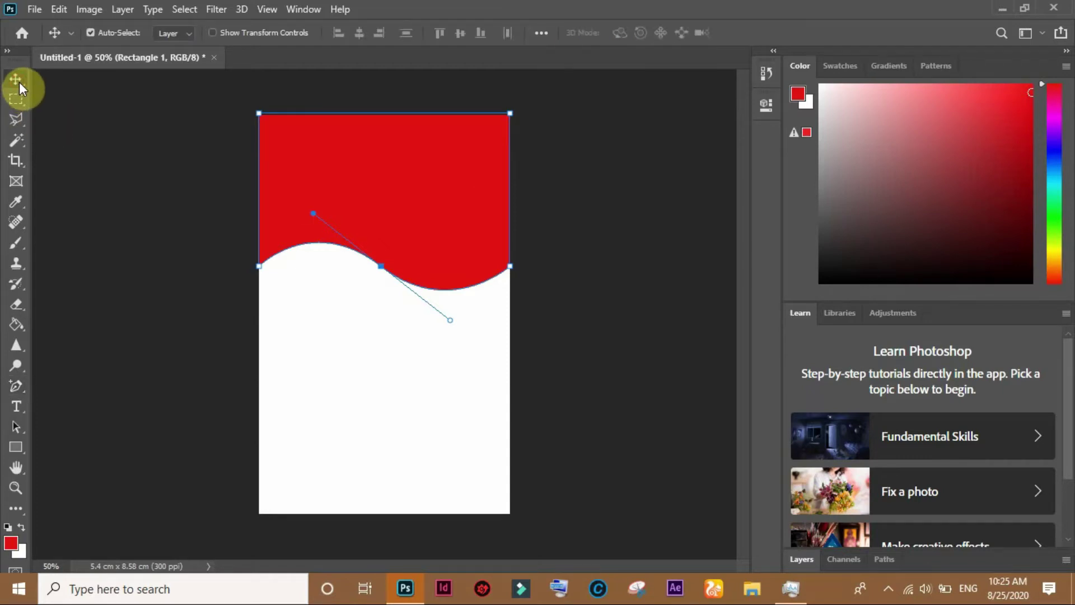
Step: Commit the wave edit and move the wave shape further down the card
left_click(17, 99)
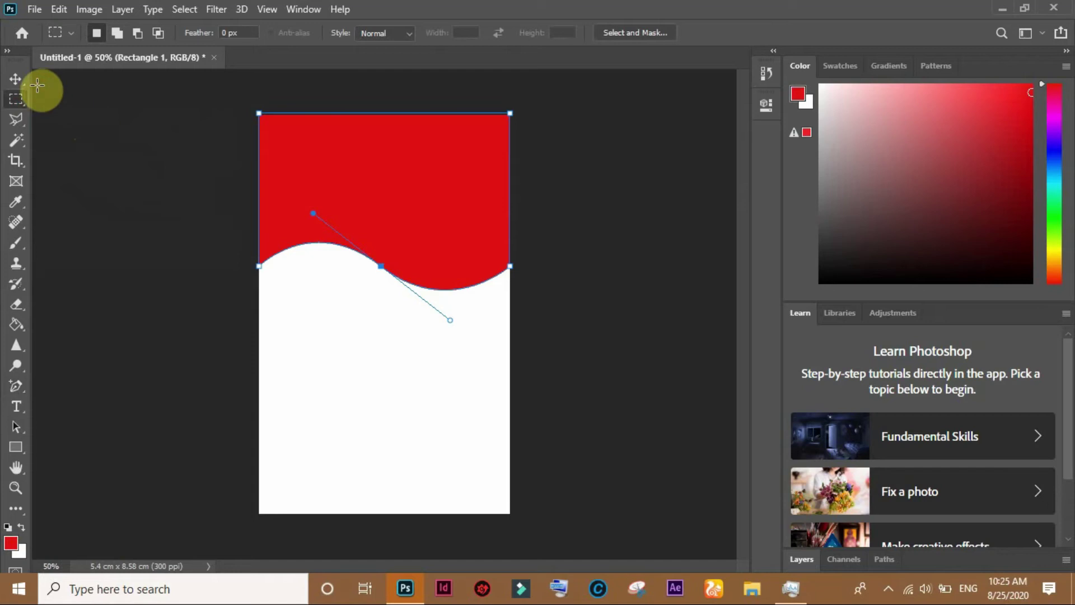
left_click(16, 79)
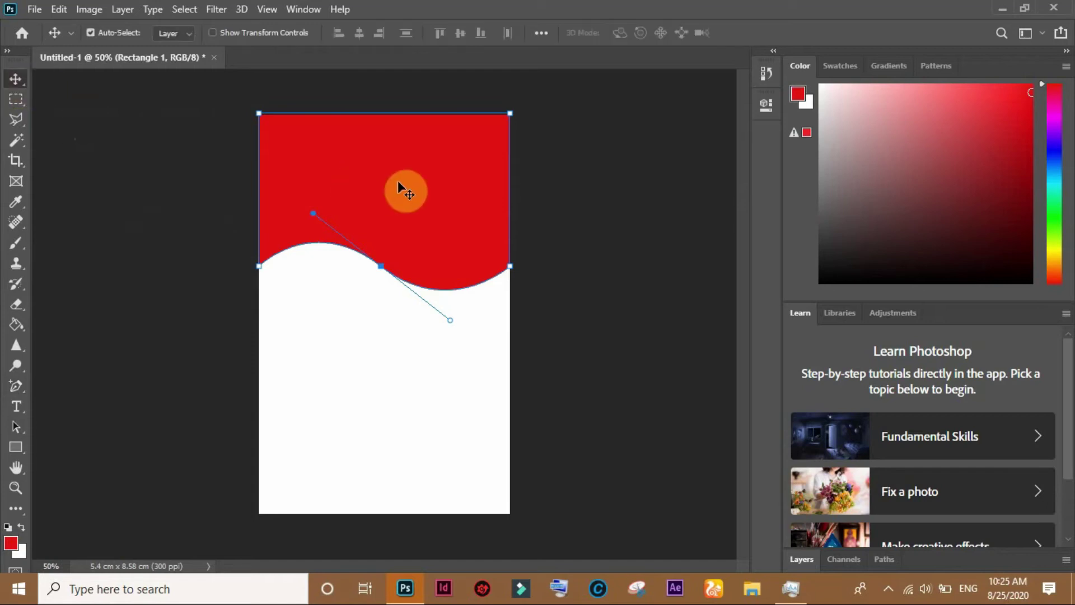
left_click(400, 197)
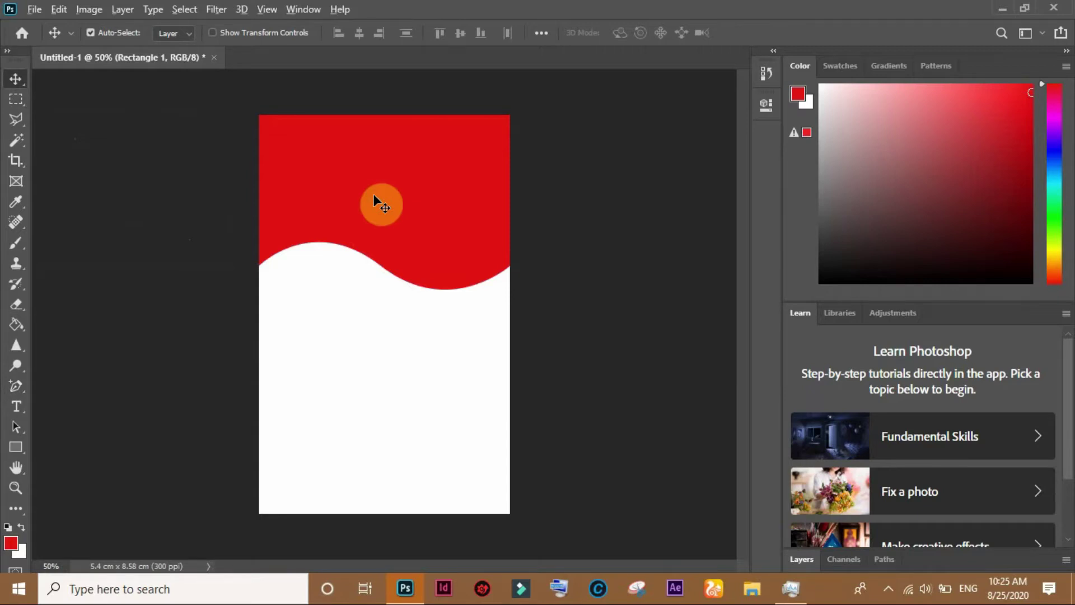
left_click_drag(374, 196, 376, 303)
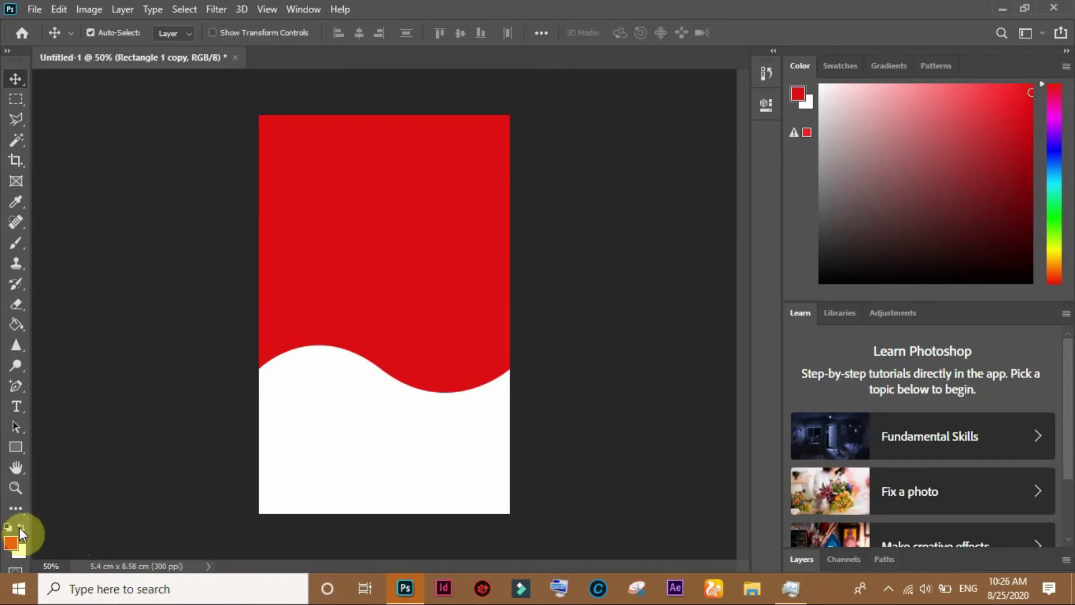
Step: Set the foreground colour to a bright lime green
left_click(21, 528)
left_click(11, 541)
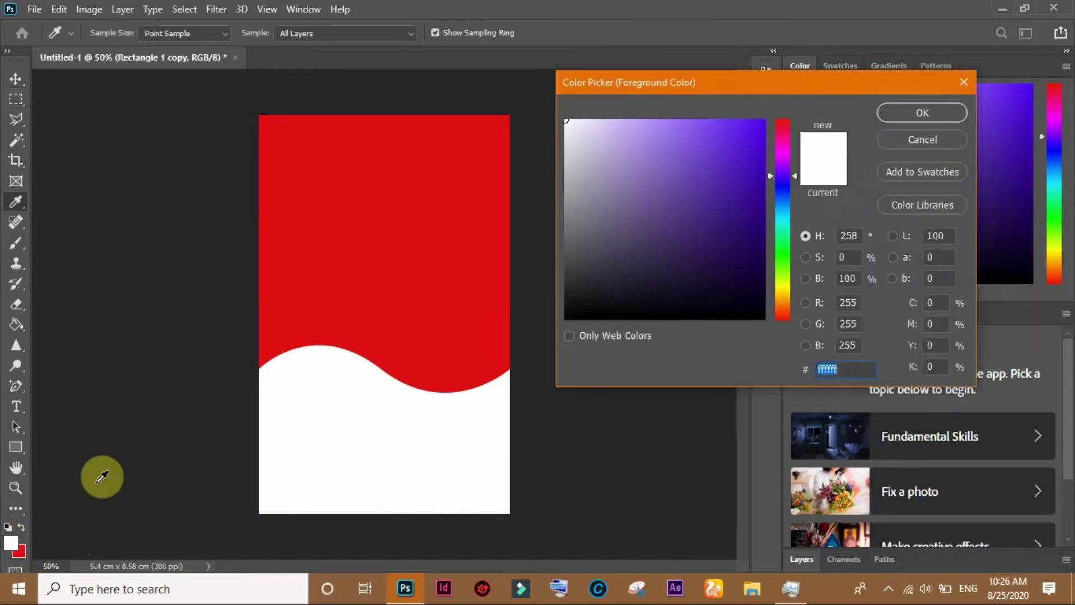
left_click(782, 258)
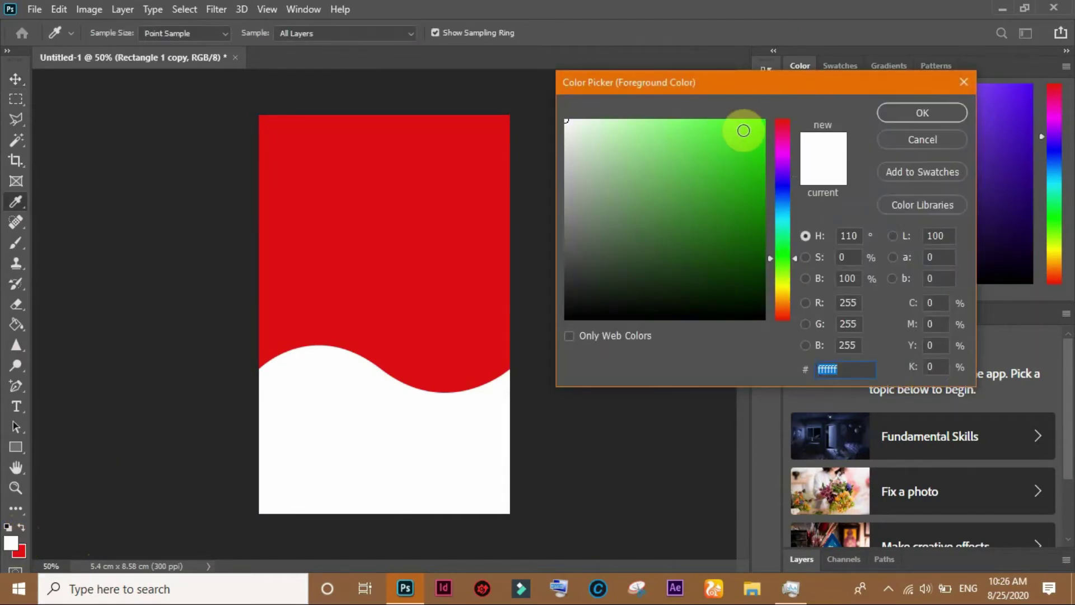
left_click(747, 131)
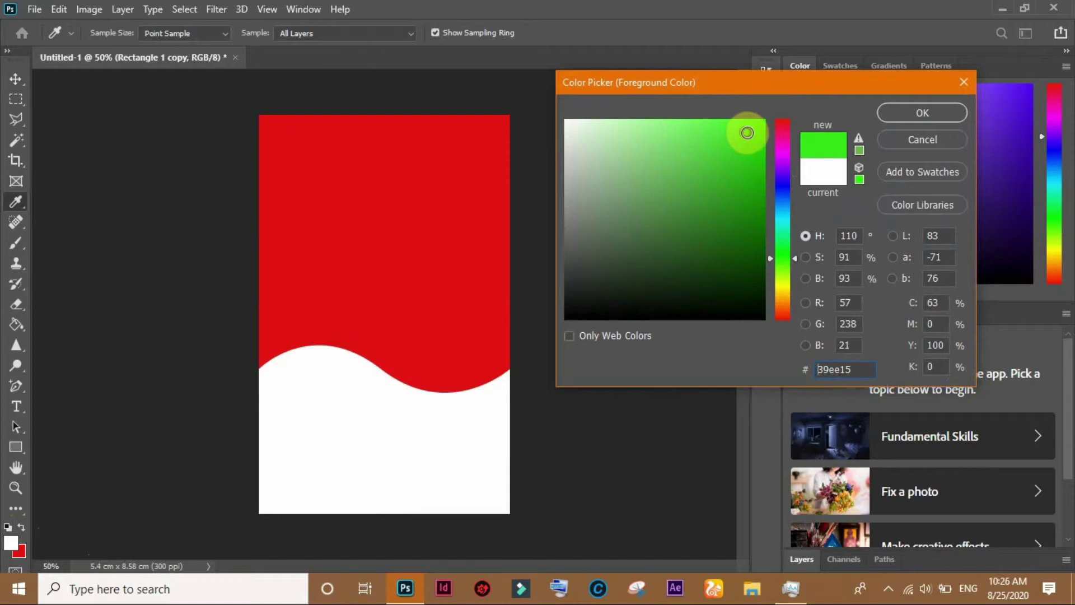
left_click(786, 276)
left_click_drag(727, 128, 731, 116)
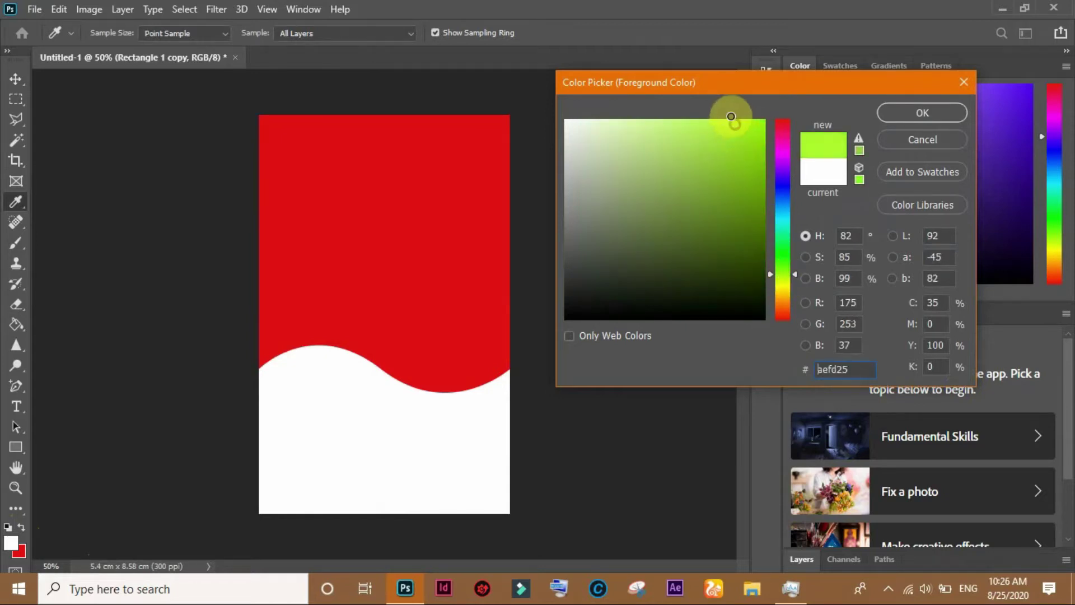
left_click(922, 112)
key("v")
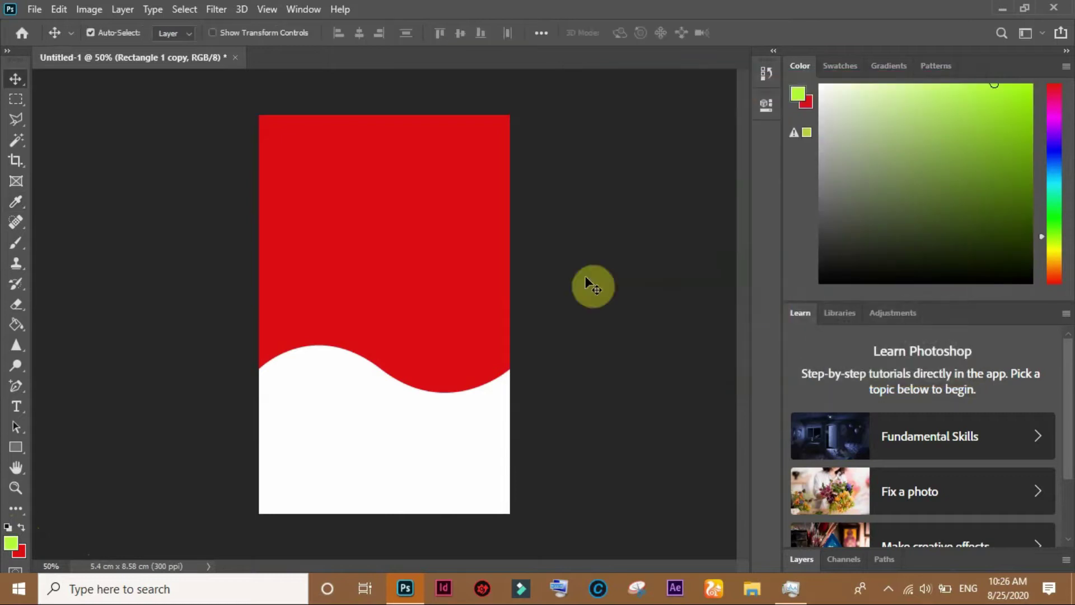
Step: Rasterize the copied wave and fill it with lime green
left_click(12, 328)
left_click(342, 312)
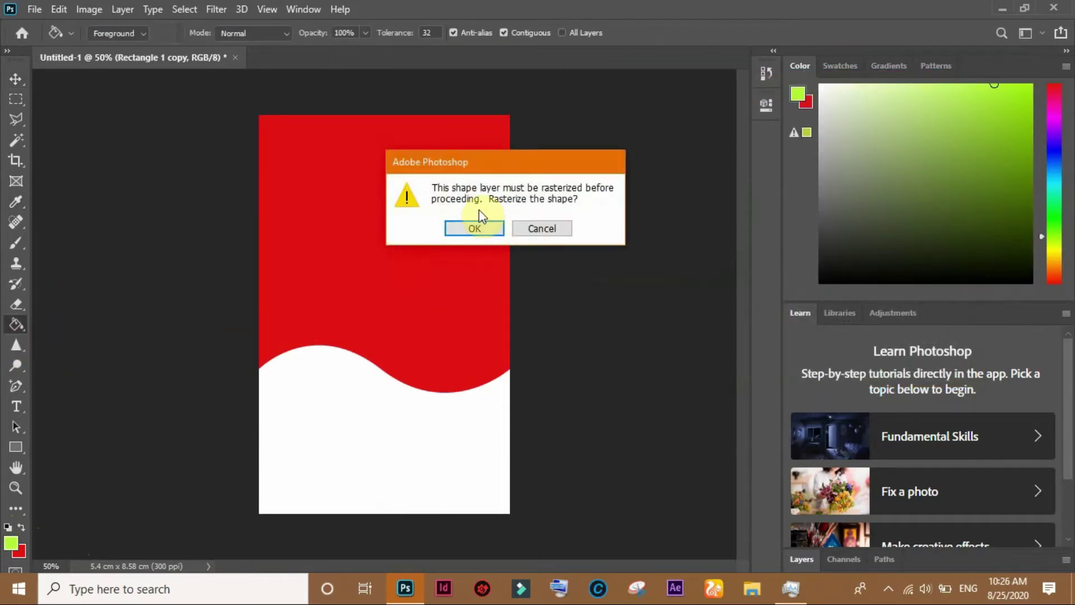
left_click(474, 228)
left_click(373, 296)
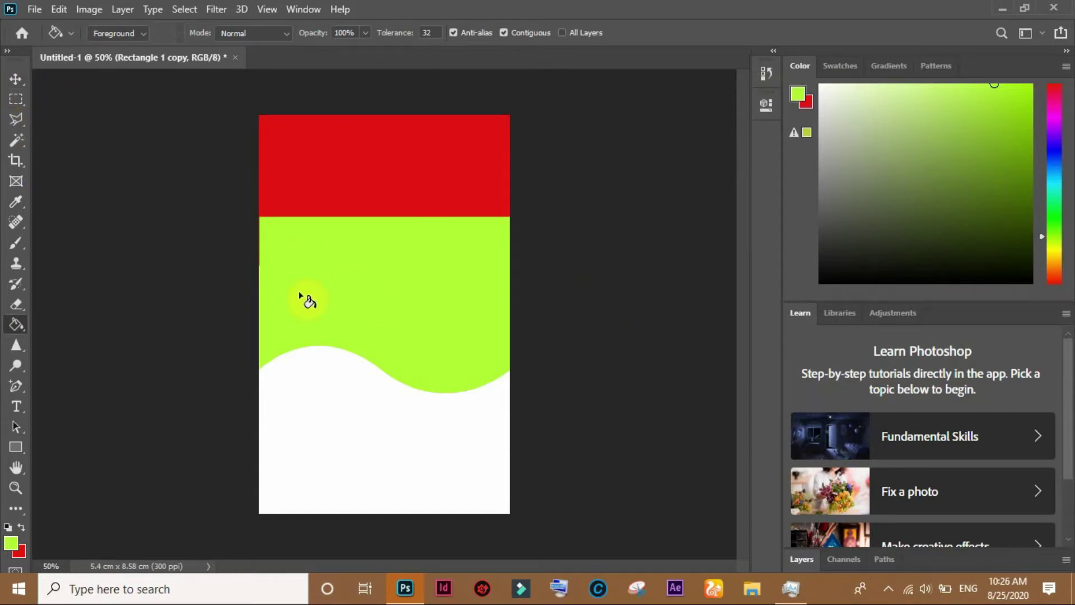
left_click(16, 79)
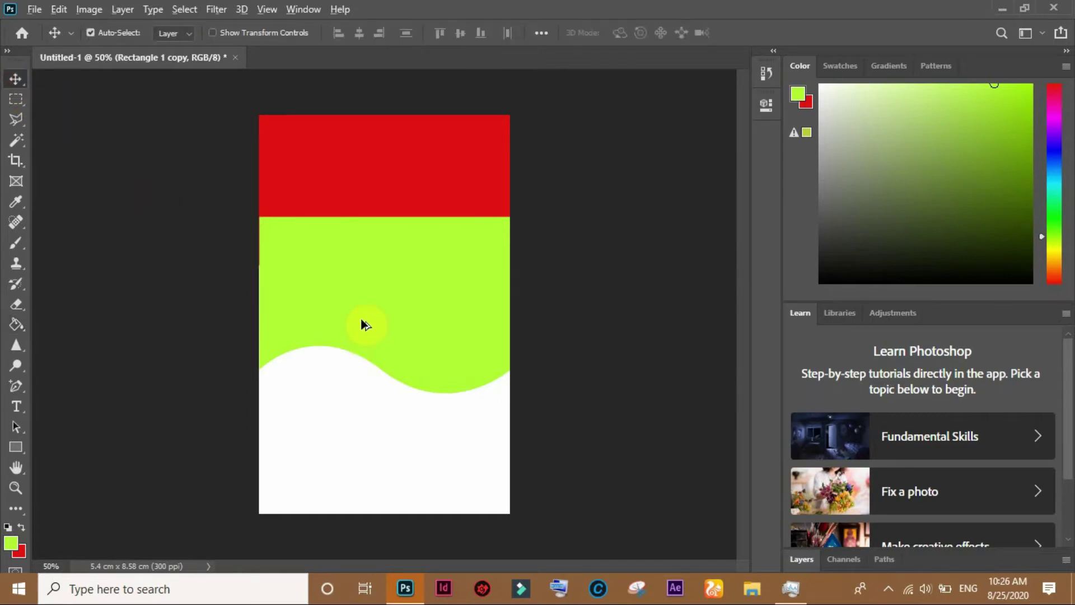
Step: Move the lime wave down and fill the lower wave copy with deep blue 2d14e3
left_click_drag(362, 320, 360, 416)
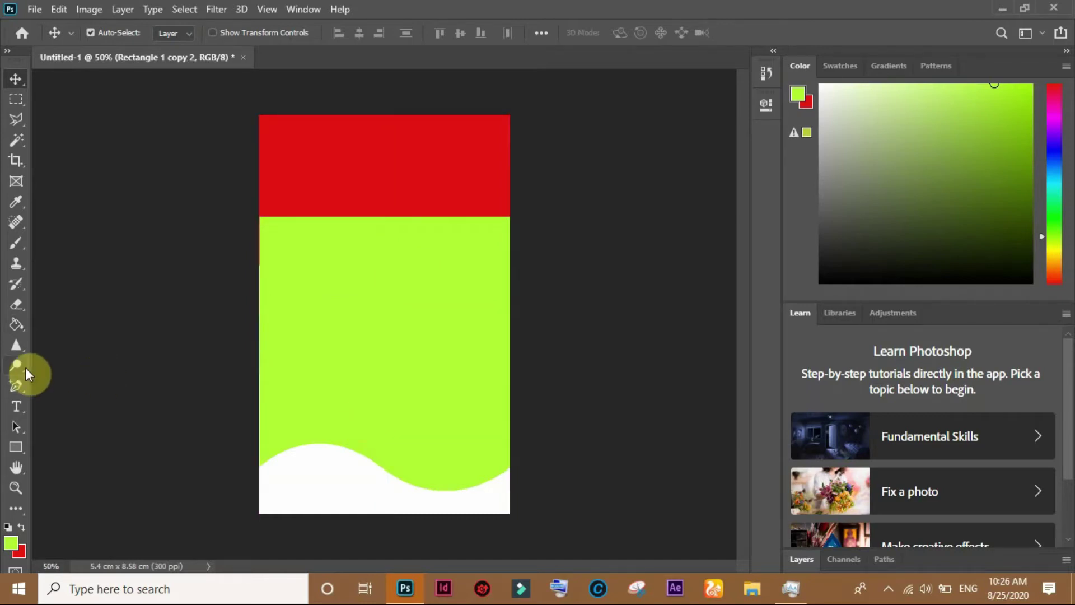
left_click(10, 543)
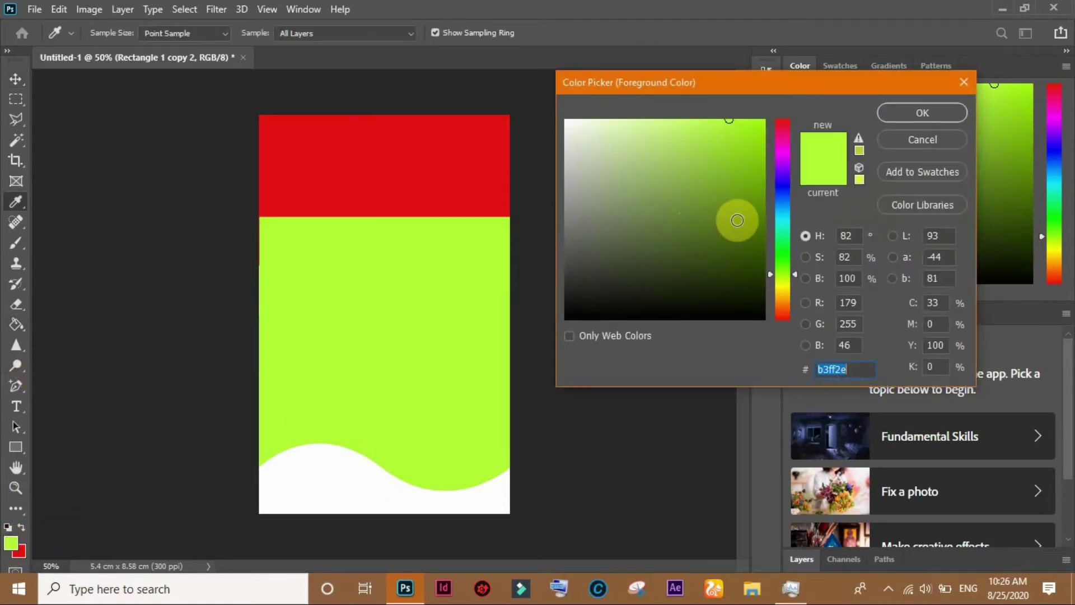
left_click(781, 182)
left_click(747, 141)
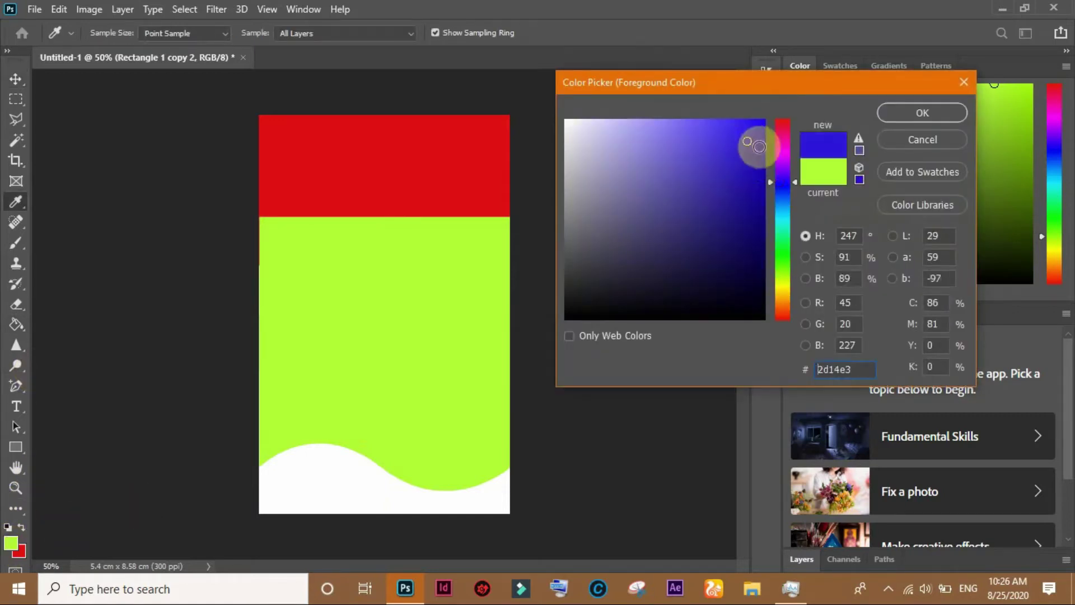
left_click(922, 113)
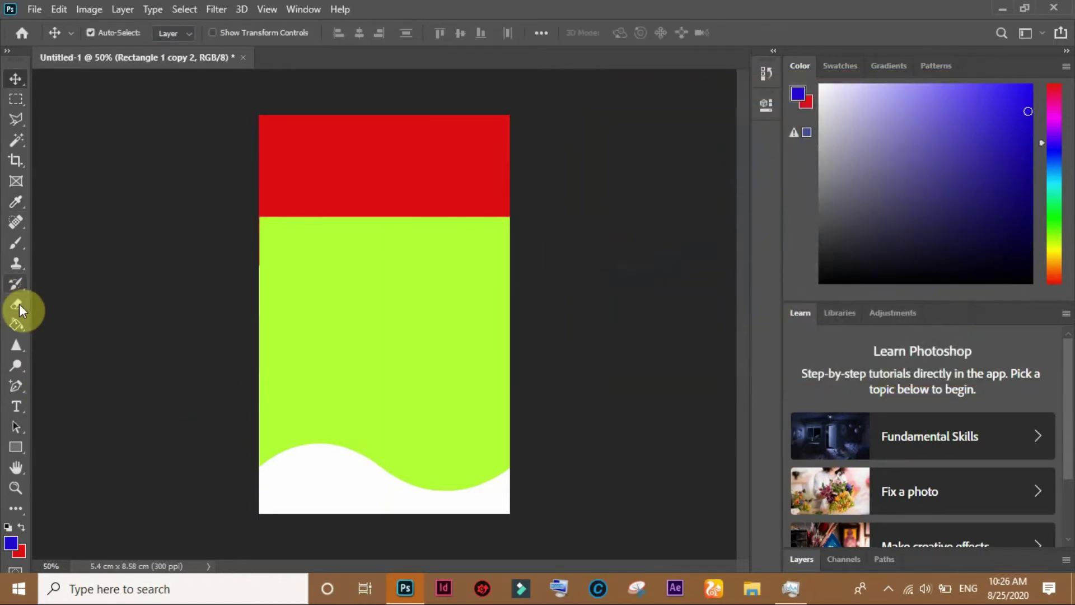
left_click(400, 402)
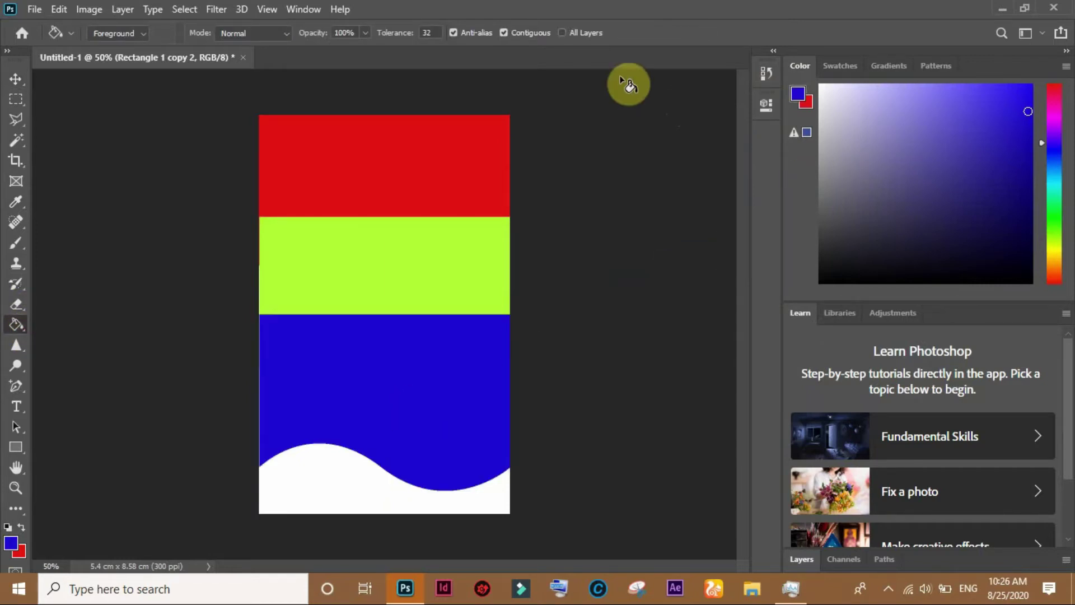
left_click(16, 80)
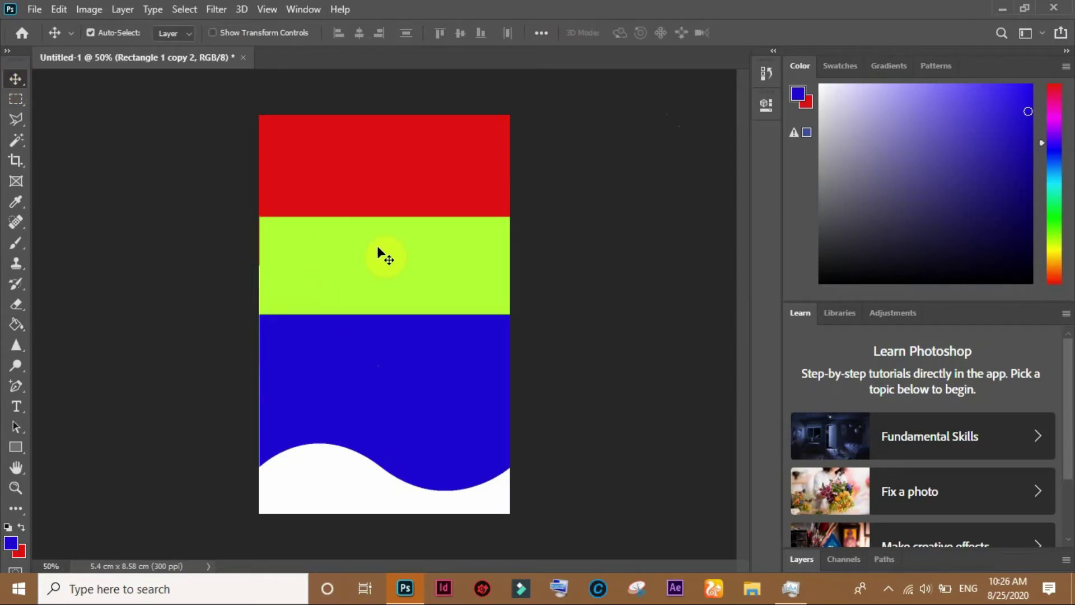
Step: Raise the lime wave over the red band and set the blue wave at the top, nudged into place
left_click_drag(379, 255, 376, 150)
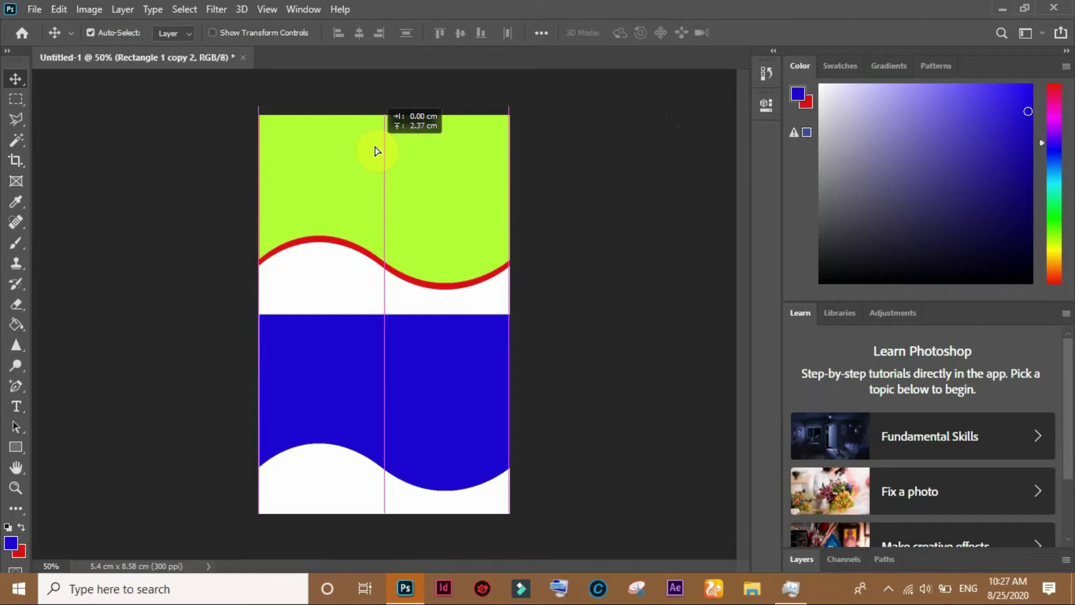
left_click_drag(375, 150, 376, 151)
left_click_drag(371, 408, 371, 200)
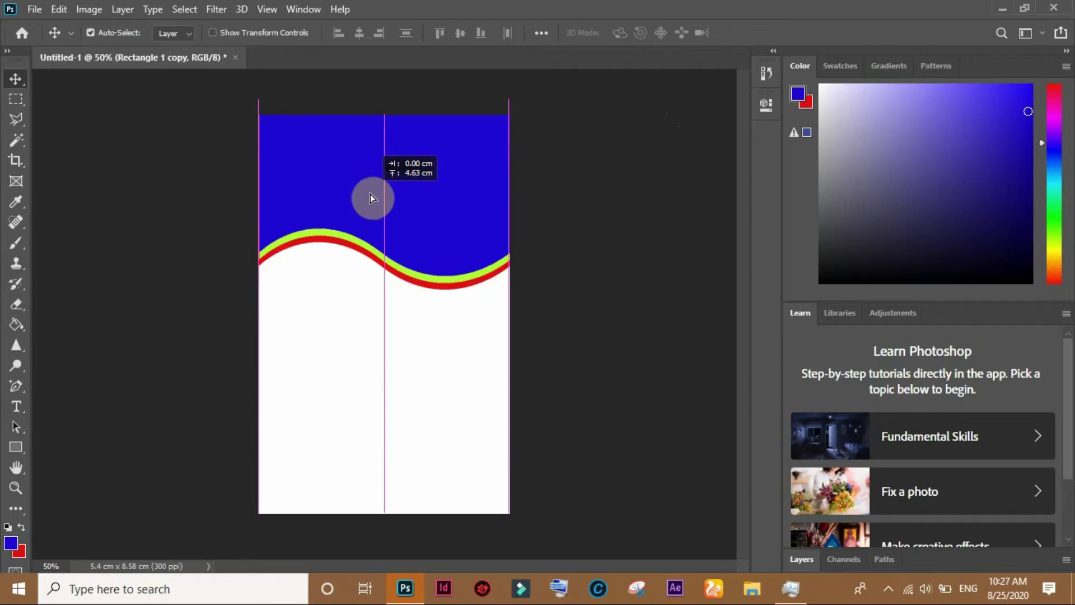
left_click_drag(371, 199, 372, 193)
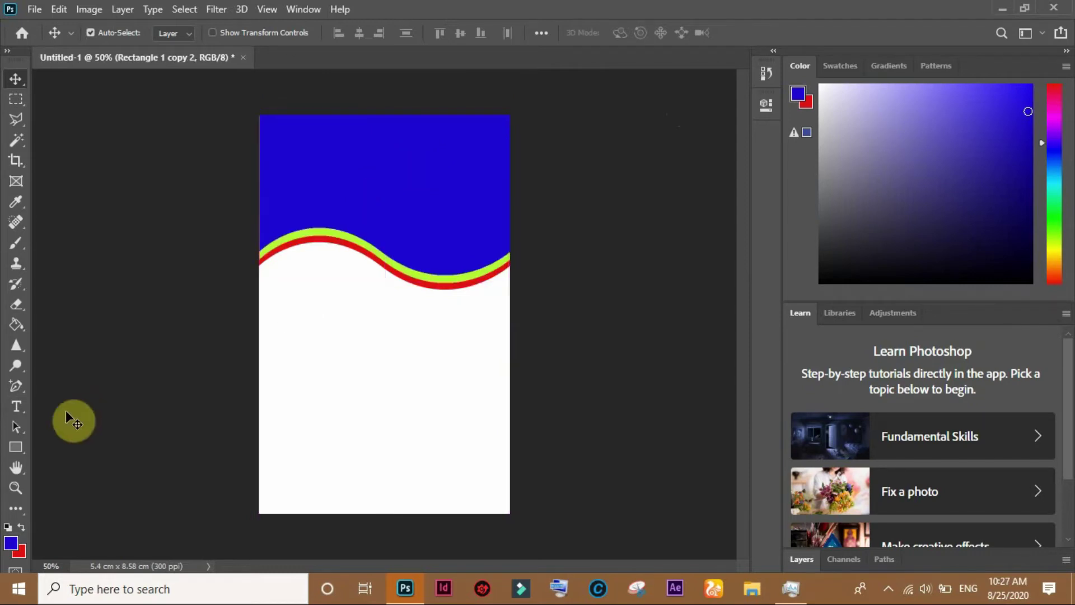
key("Down")
key("Down")
key("Down")
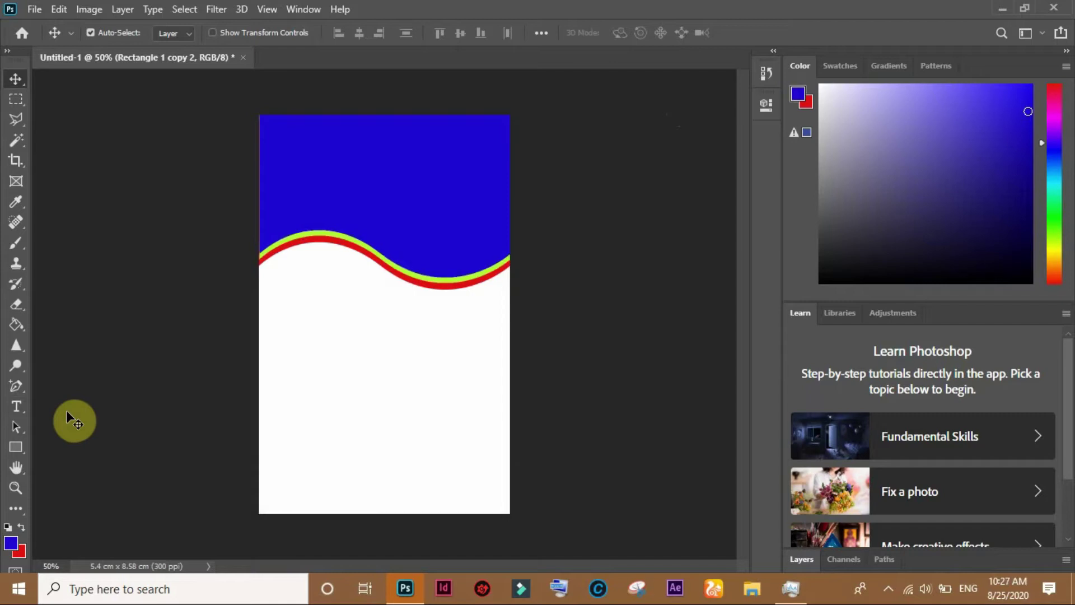
key("Up")
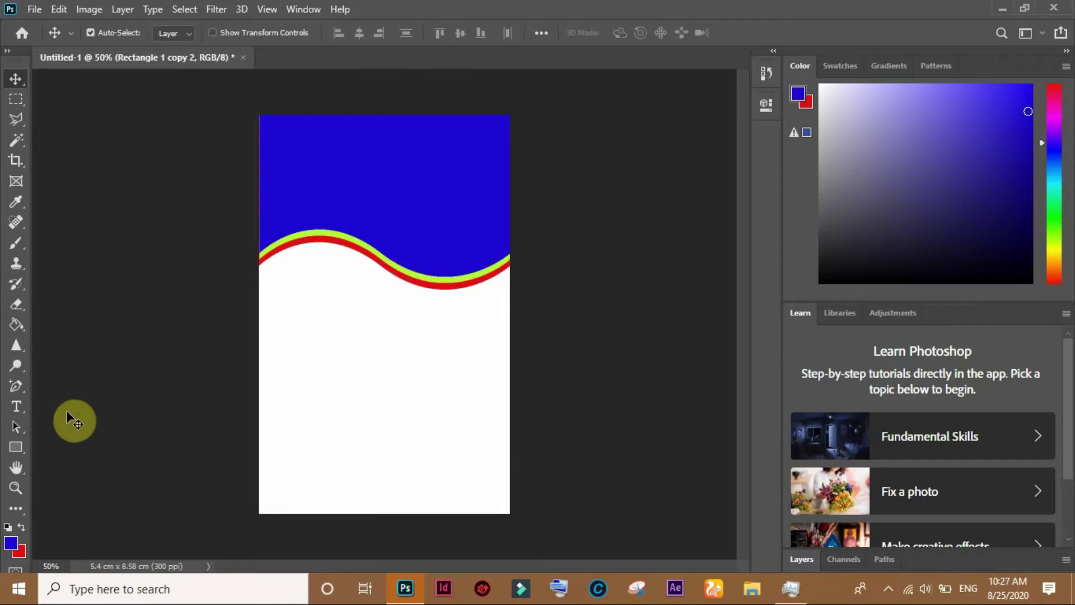
key("Down")
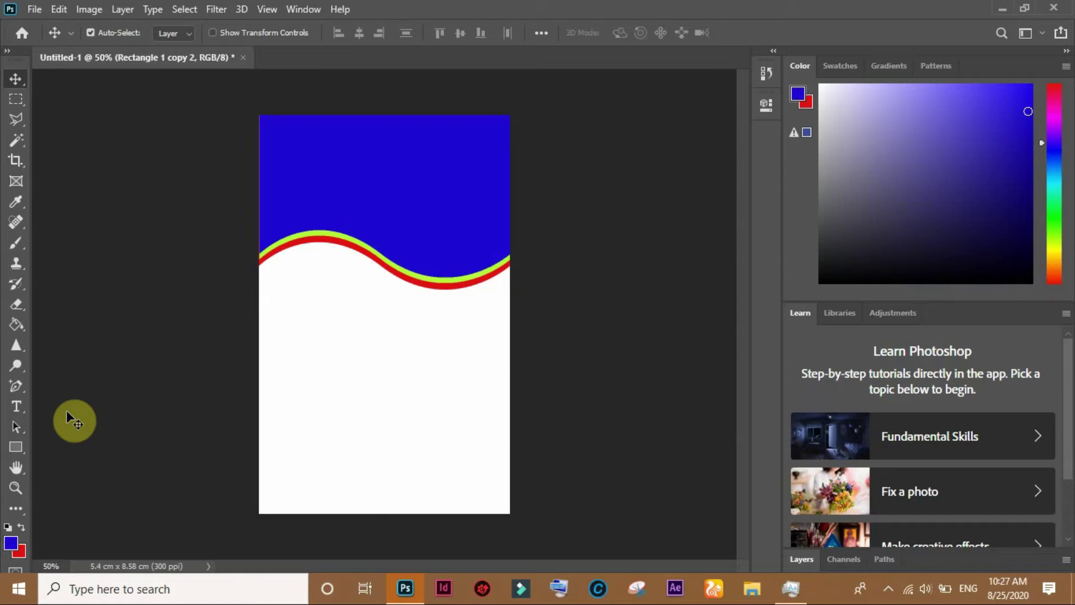
left_click(379, 264)
Step: Nudge the red and lime wave bands slightly downward
key("Down")
key("Down")
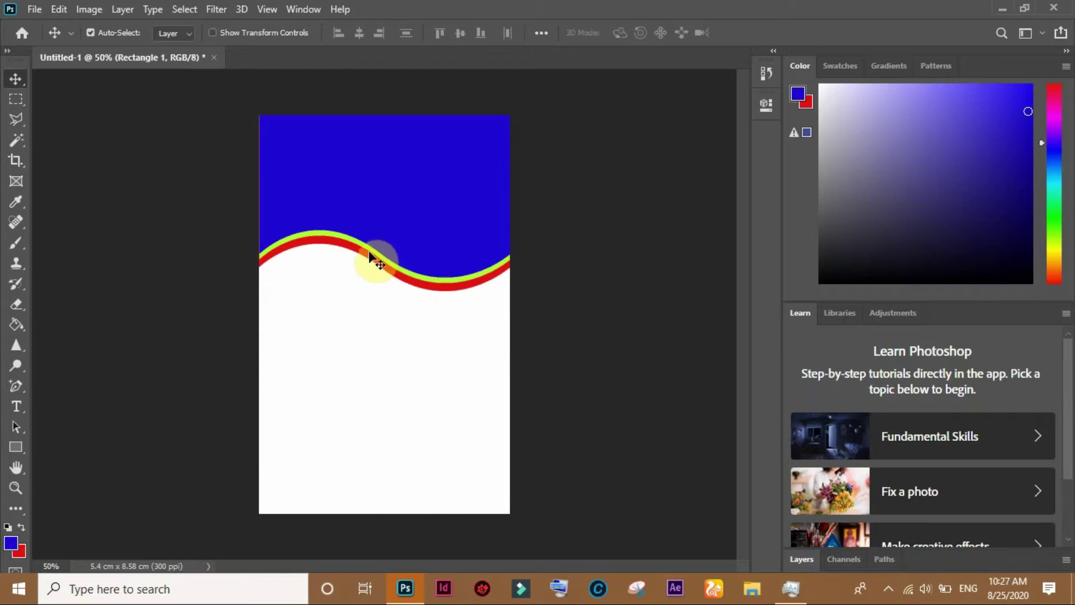
left_click(369, 250)
key("Down")
key("Down")
key("ctrl+j")
key("Down")
key("Down")
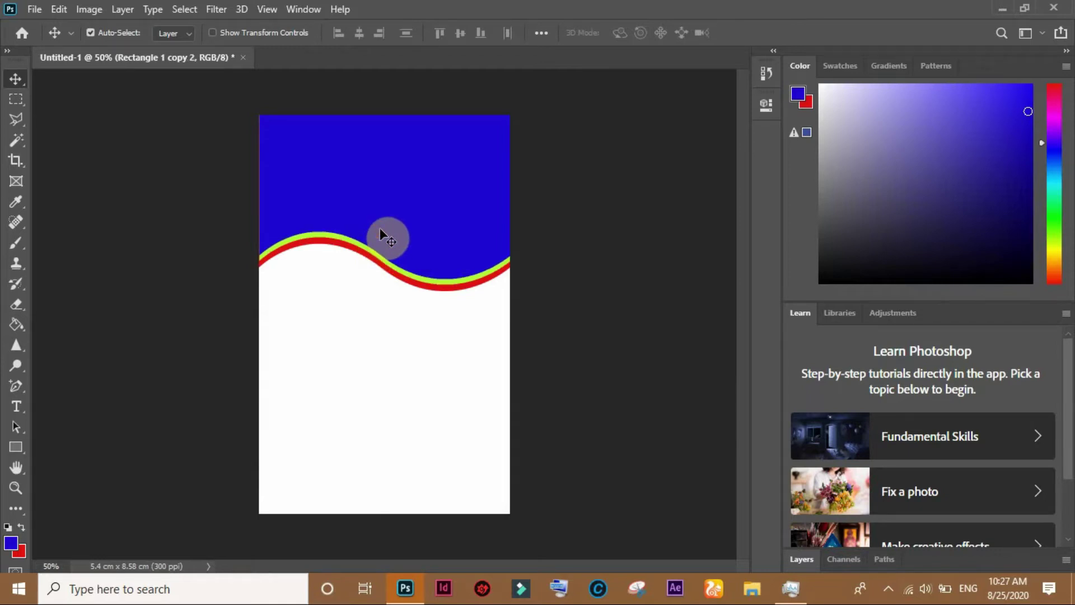
Step: Enlarge the blue header wave by about 3.5% and apply the transform
key("ctrl+t")
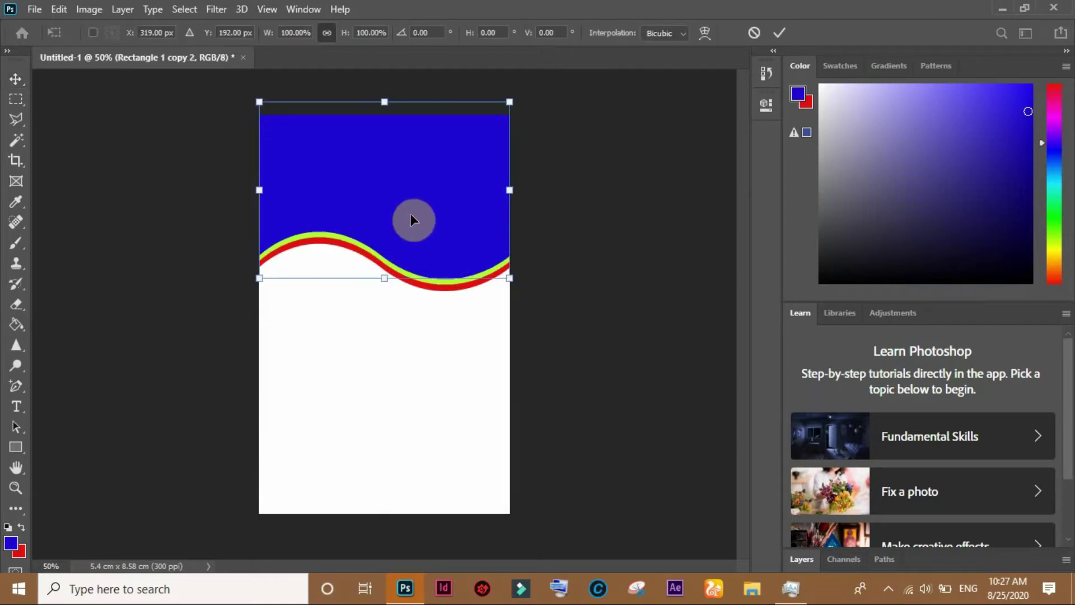
left_click_drag(511, 99, 515, 99)
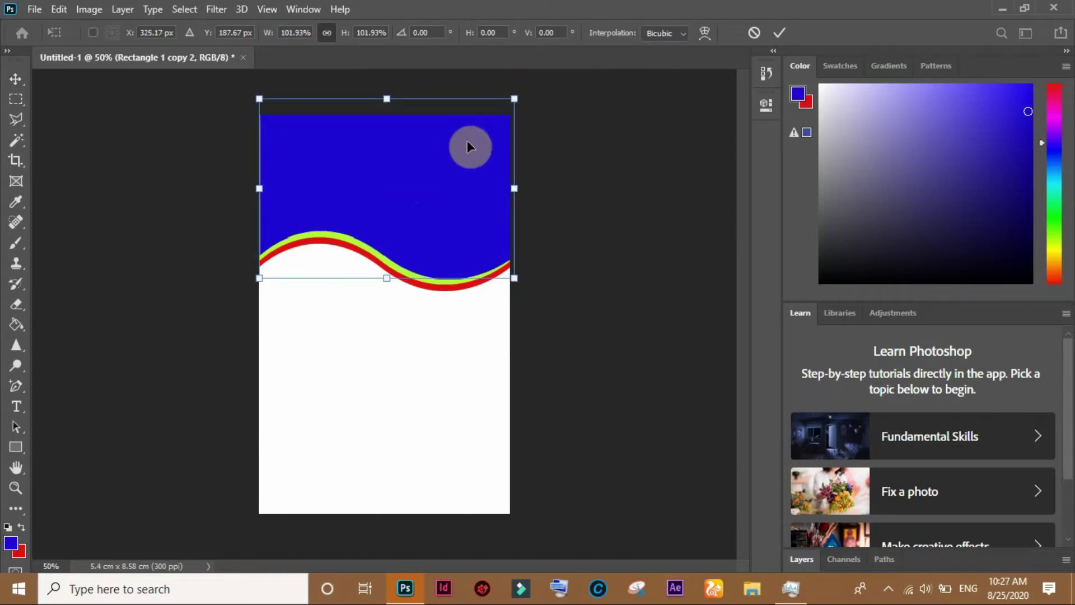
left_click_drag(512, 97, 517, 96)
double_click(408, 146)
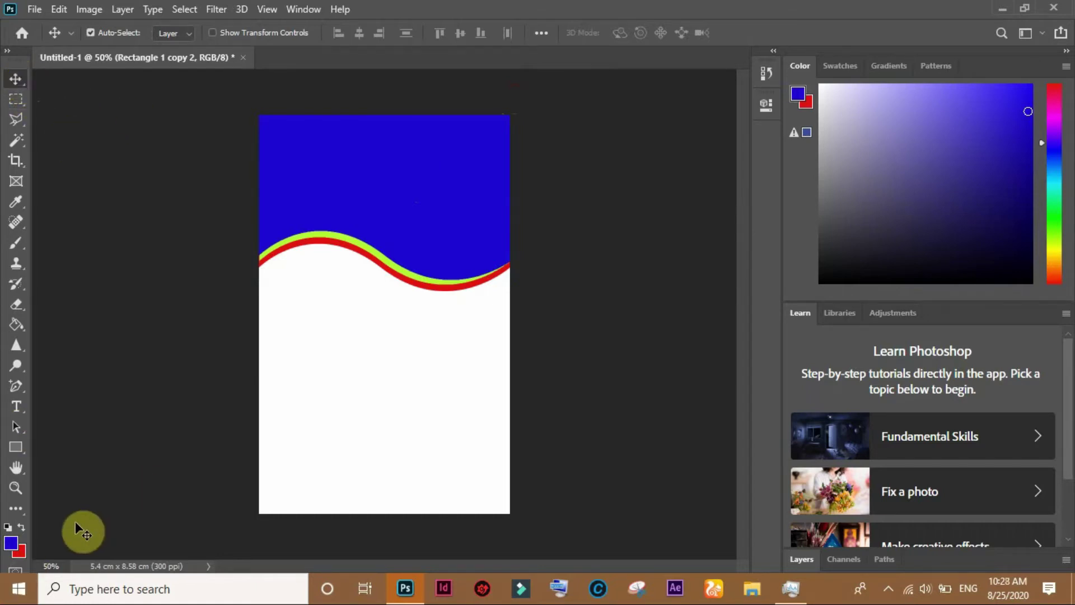
Step: Draw a blue 644 × 146 px footer rectangle across the card bottom, flush left
left_click(19, 445)
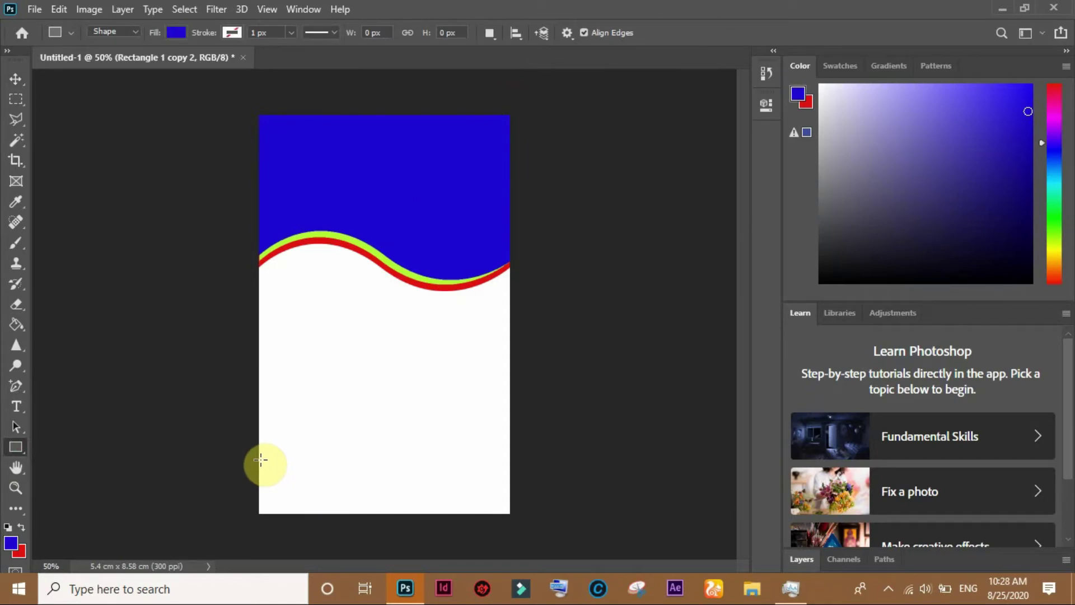
mouse_move(261, 457)
left_mouse_down()
mouse_move(487, 497)
mouse_move(514, 513)
left_mouse_up()
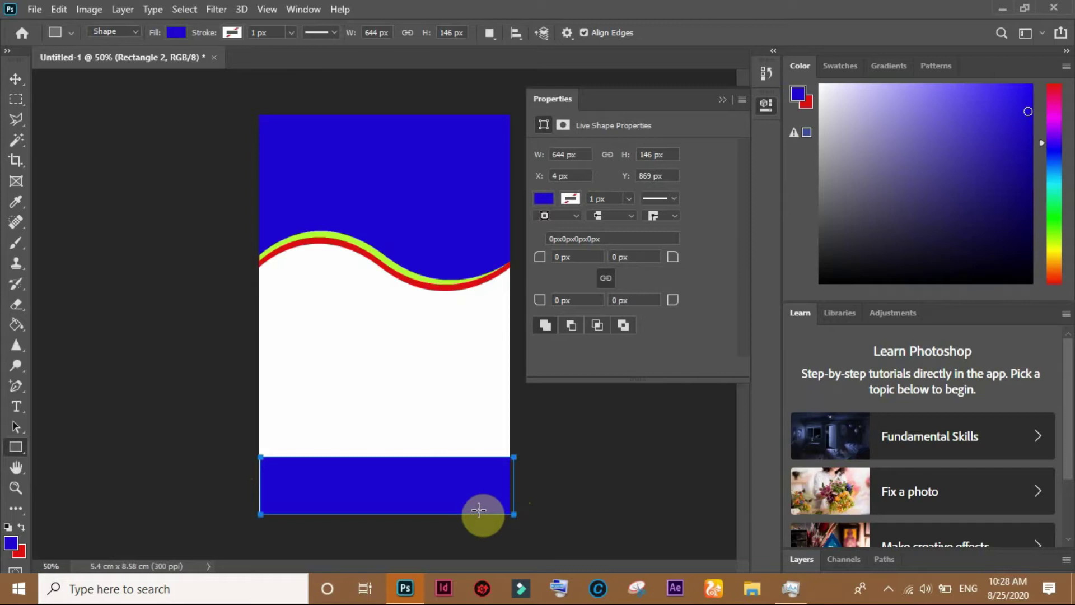
left_click(723, 99)
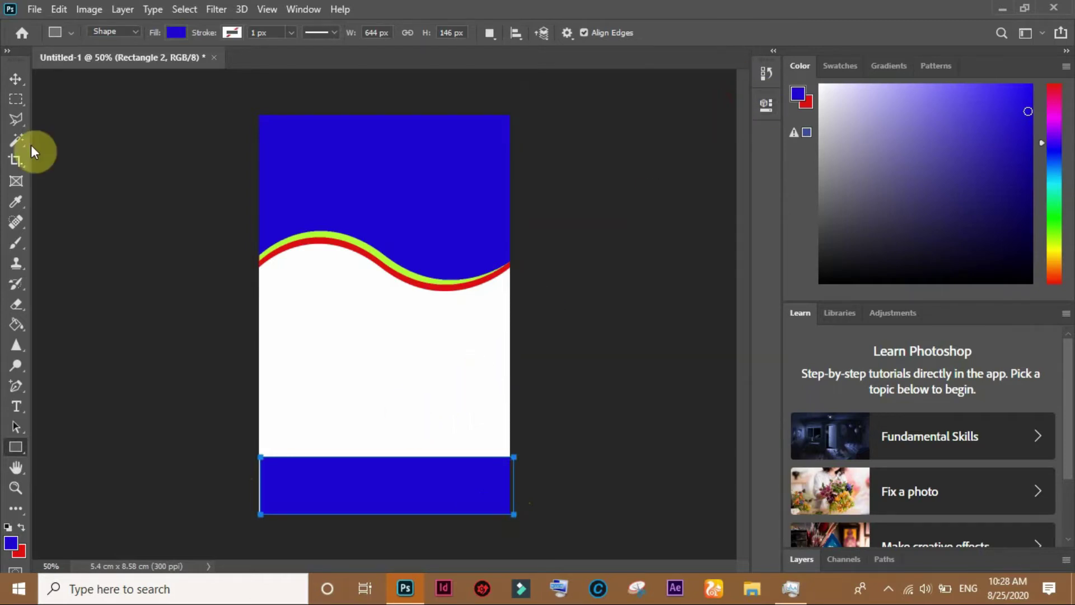
left_click(14, 82)
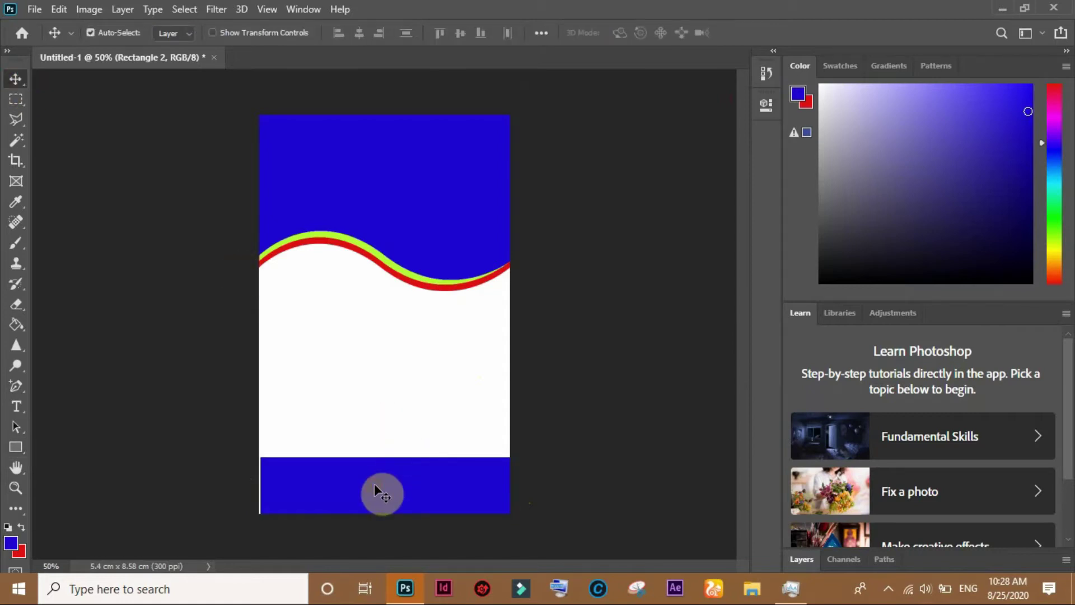
left_click_drag(374, 482, 372, 483)
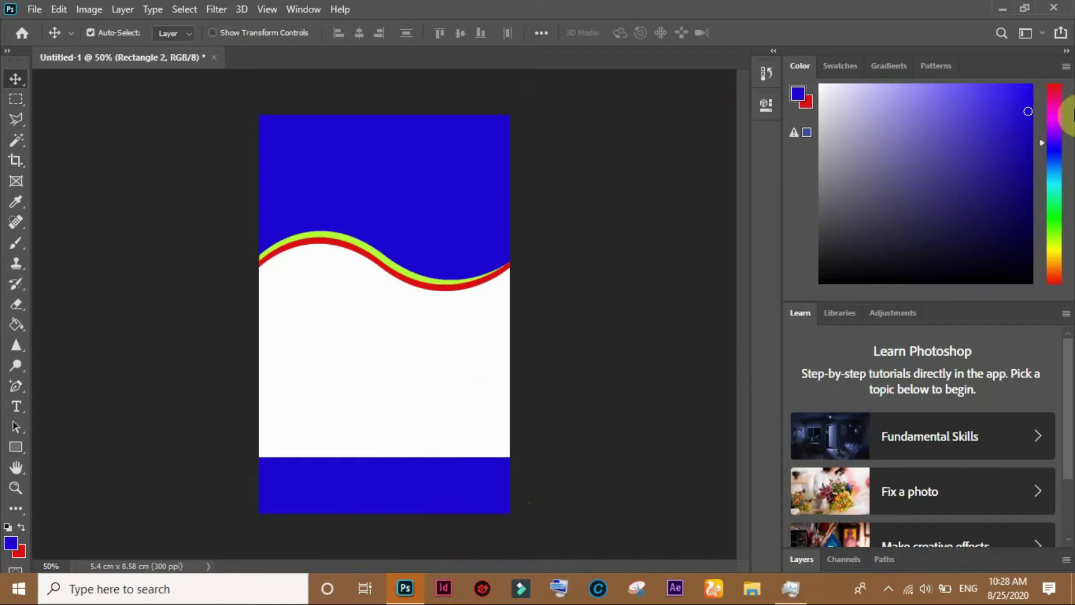
Step: Bend the footer rectangle's top edge into a smooth wave, accepting path conversion
left_click(15, 386)
left_click(381, 462)
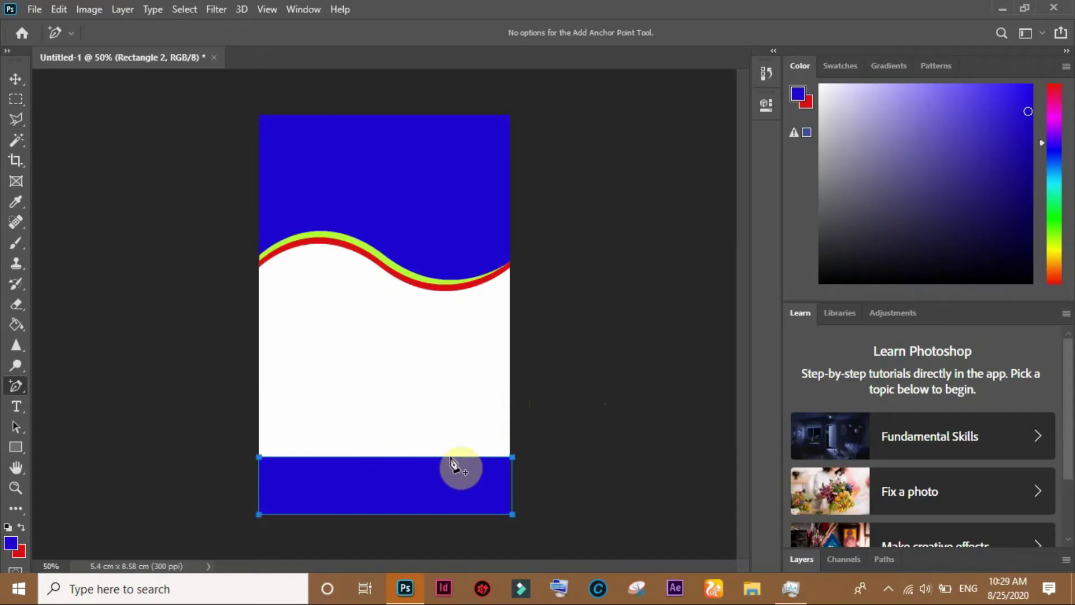
mouse_move(431, 457)
left_mouse_down()
mouse_move(434, 442)
mouse_move(530, 399)
mouse_move(505, 399)
mouse_move(536, 508)
left_mouse_up()
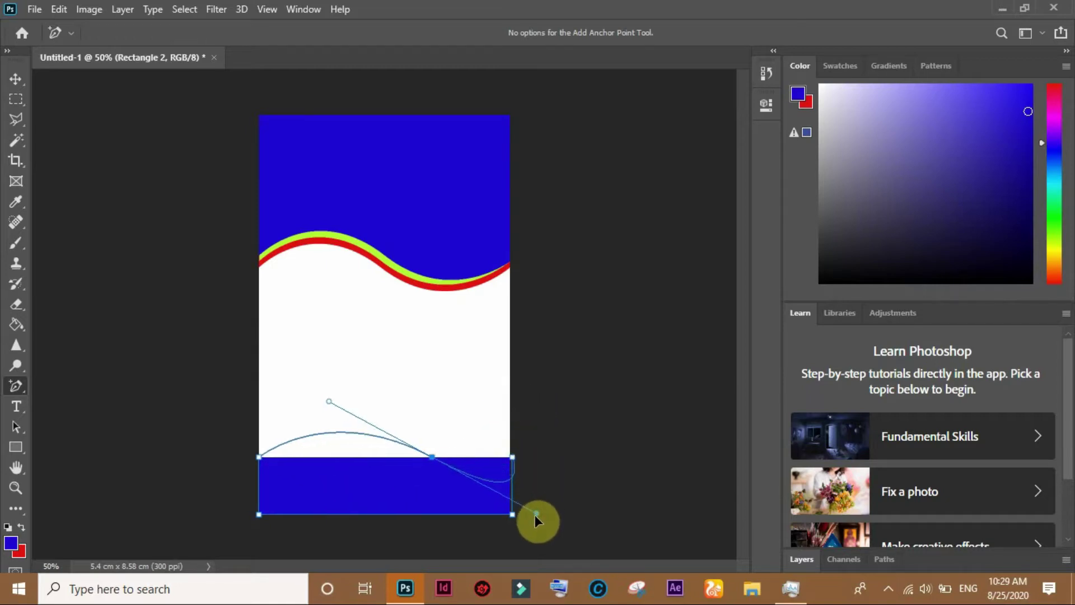
mouse_move(535, 510)
left_mouse_down()
mouse_move(596, 567)
mouse_move(634, 517)
mouse_move(614, 541)
mouse_move(513, 511)
left_mouse_up()
left_click(489, 227)
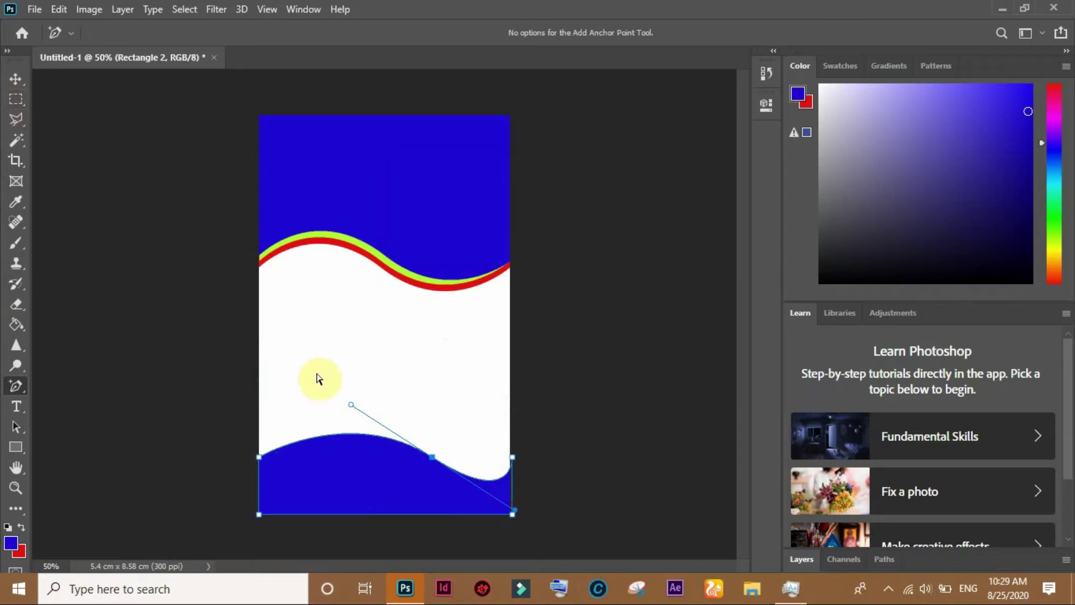
left_click(16, 79)
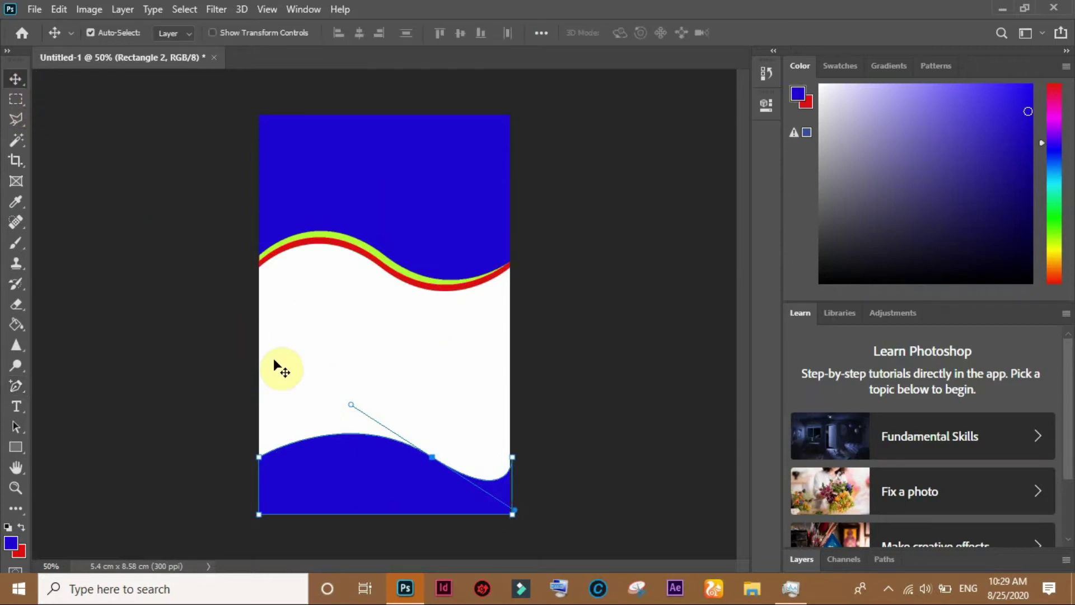
left_click(335, 413)
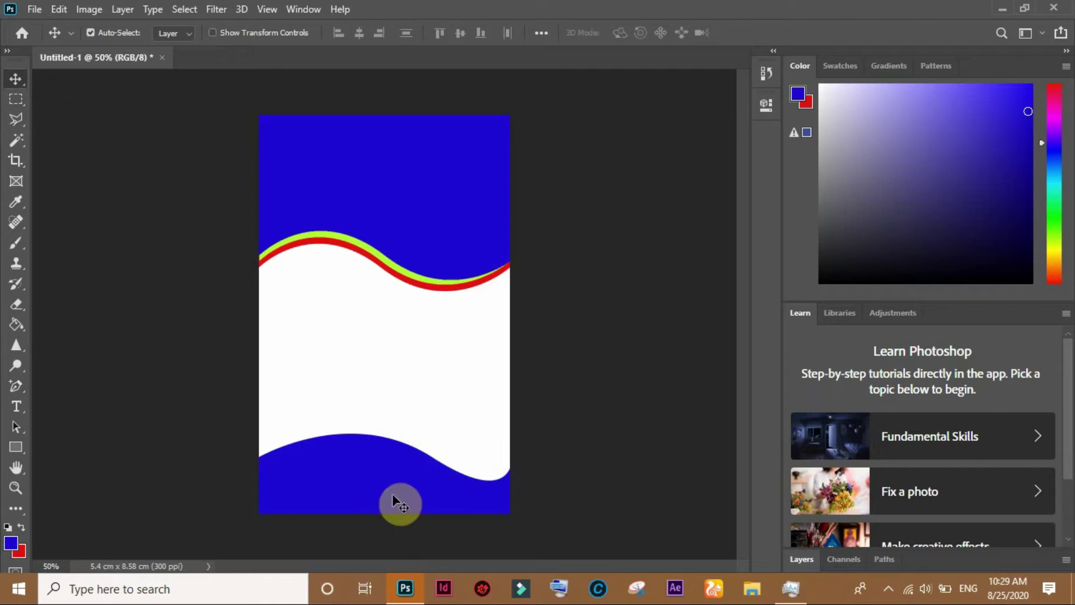
Step: Duplicate the footer wave and sample the header's red as the foreground colour
left_click_drag(392, 493, 391, 450)
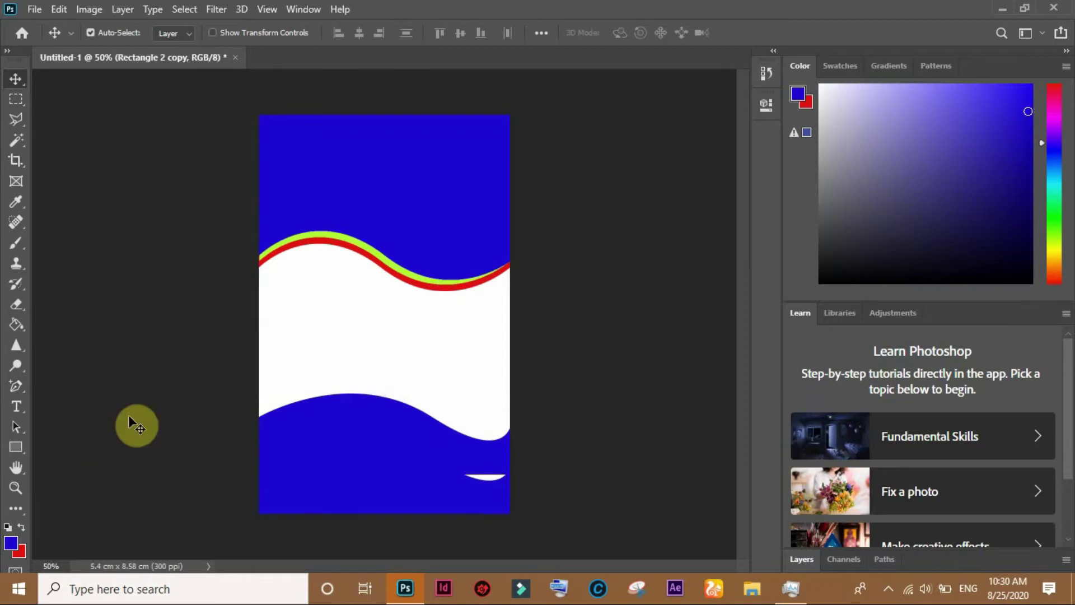
left_click(23, 202)
mouse_move(354, 238)
left_mouse_down()
mouse_move(328, 249)
mouse_move(331, 240)
left_mouse_up()
left_click(340, 231)
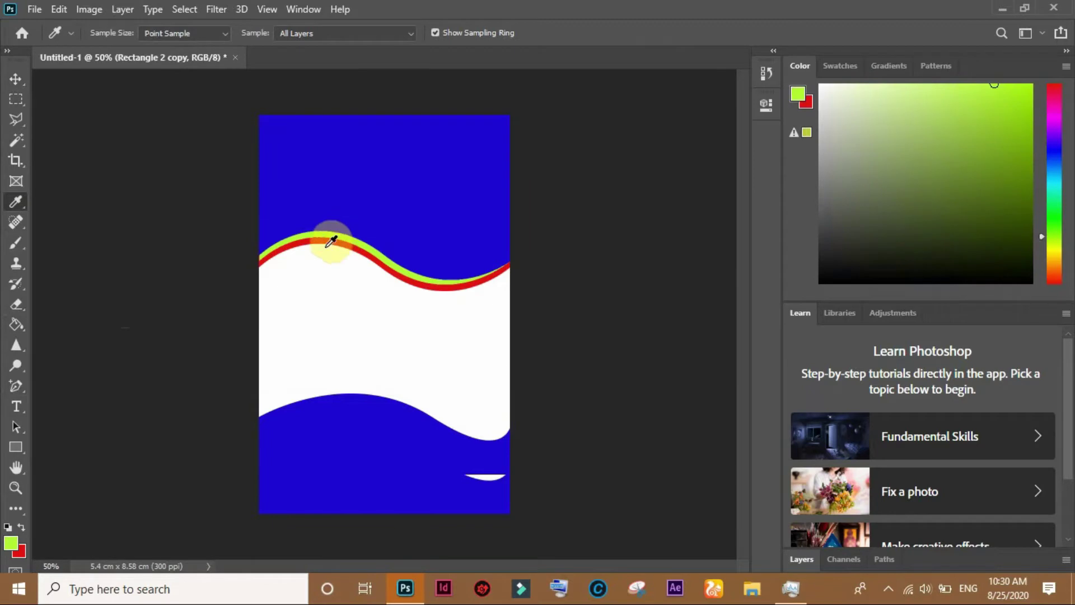
left_click(21, 527)
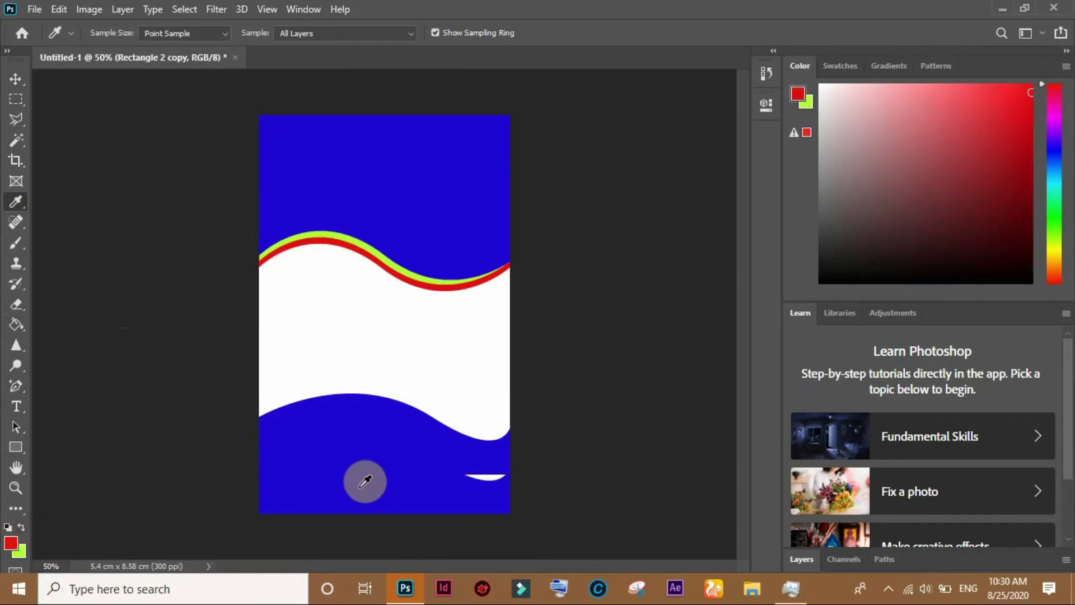
Step: Rasterize and fill the copied footer wave red, then shift it down to reveal a blue edge
left_click(16, 324)
left_click(362, 432)
left_click(475, 228)
left_click(361, 422)
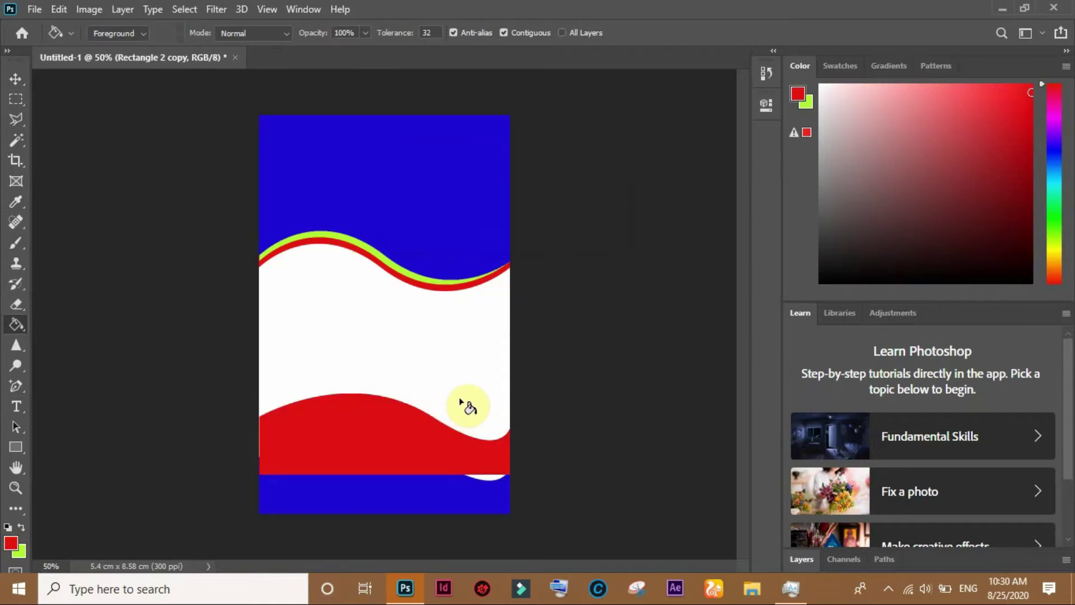
left_click(16, 81)
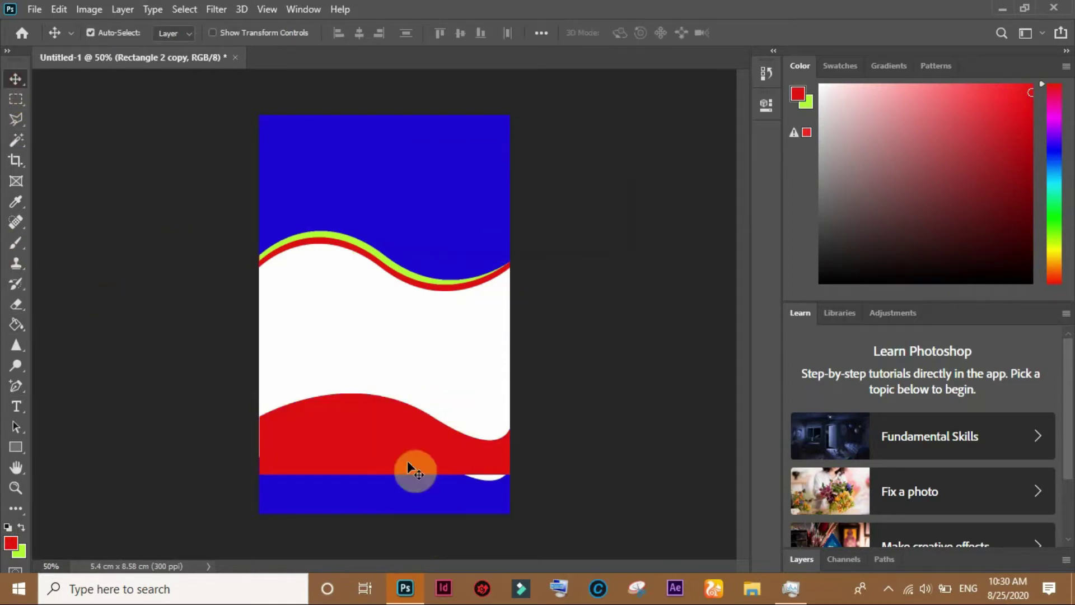
left_click_drag(374, 424, 370, 471)
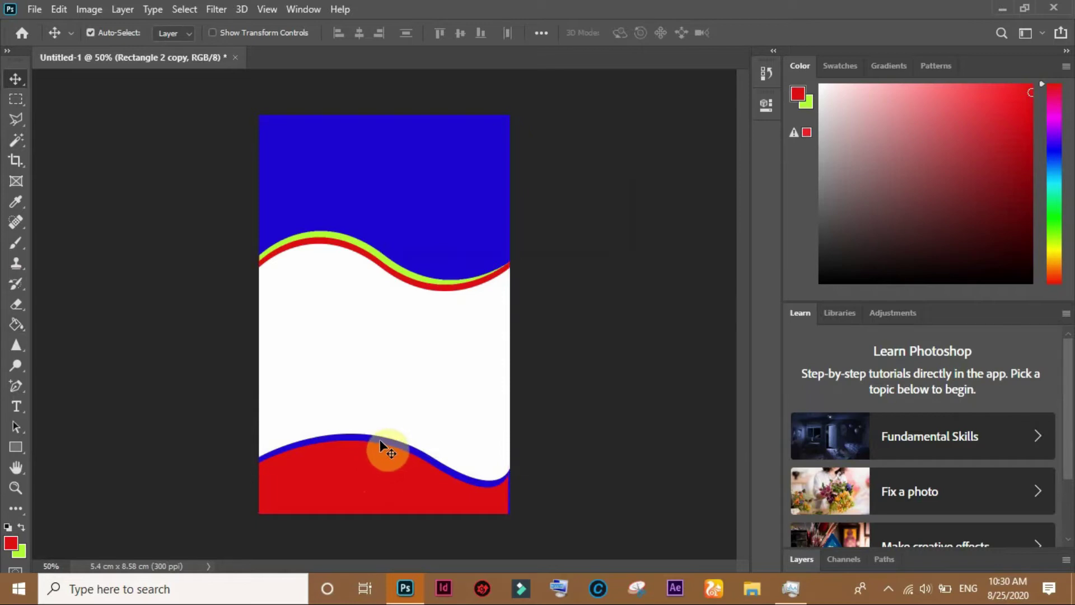
Step: Bring up the Layers panel
scroll(1055, 361, "down", 1)
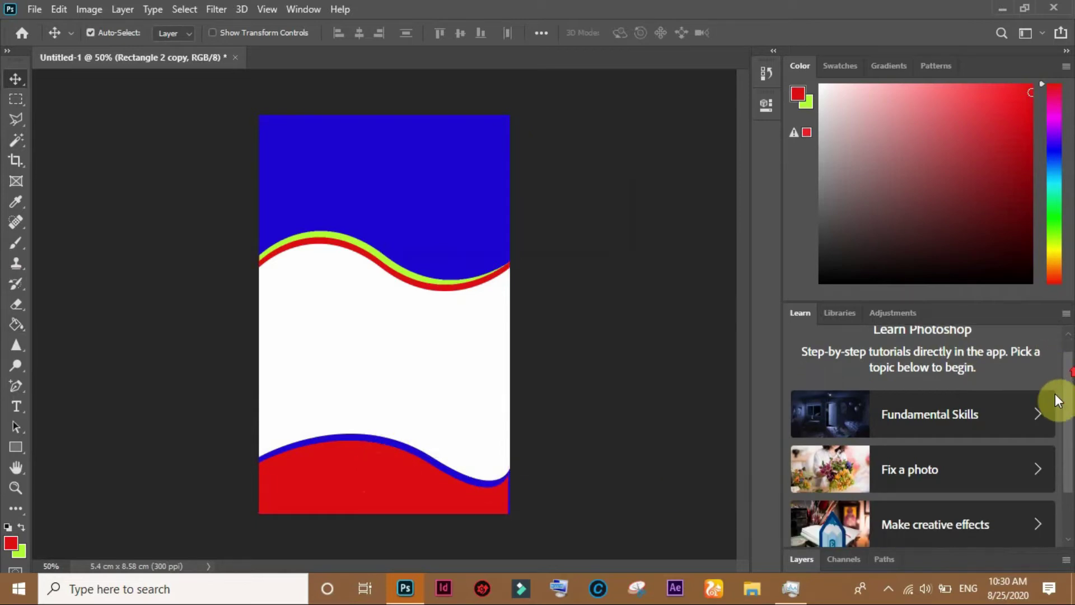
scroll(1053, 392, "down", 2)
scroll(1034, 465, "up", 3)
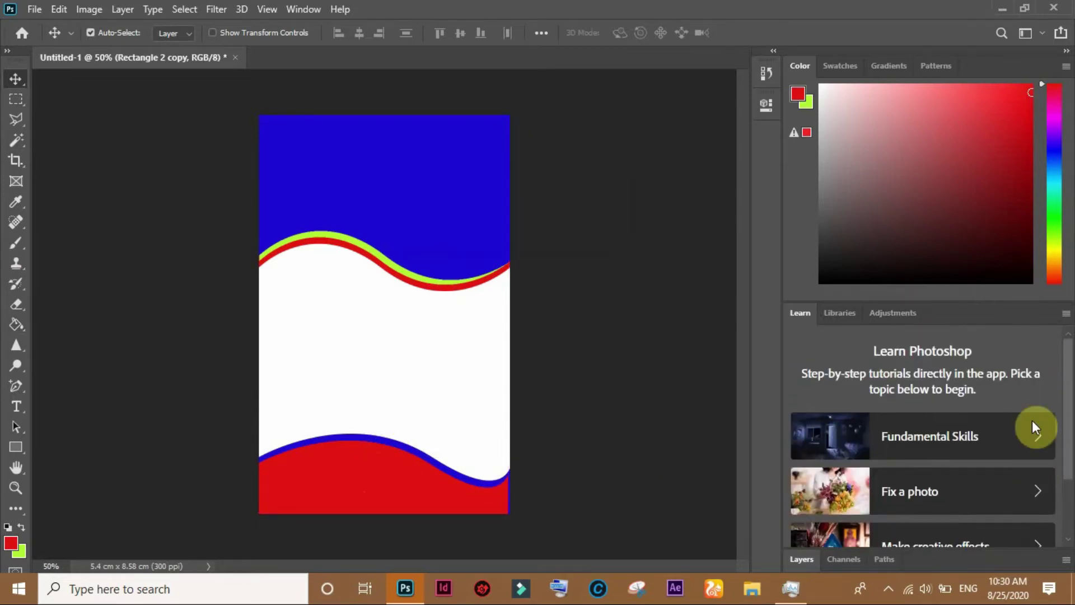
left_click(845, 315)
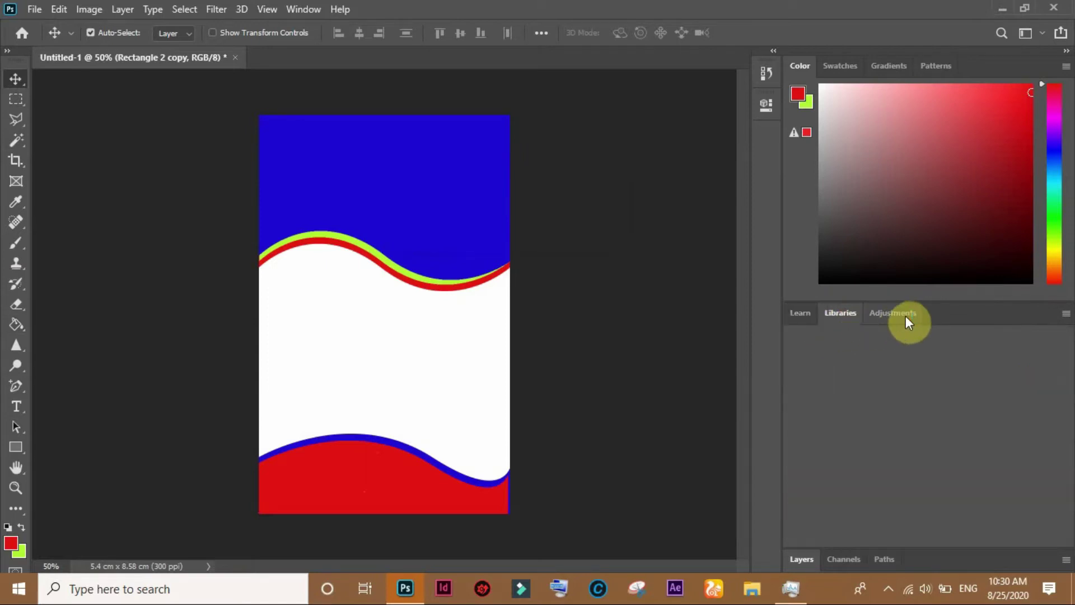
left_click(801, 561)
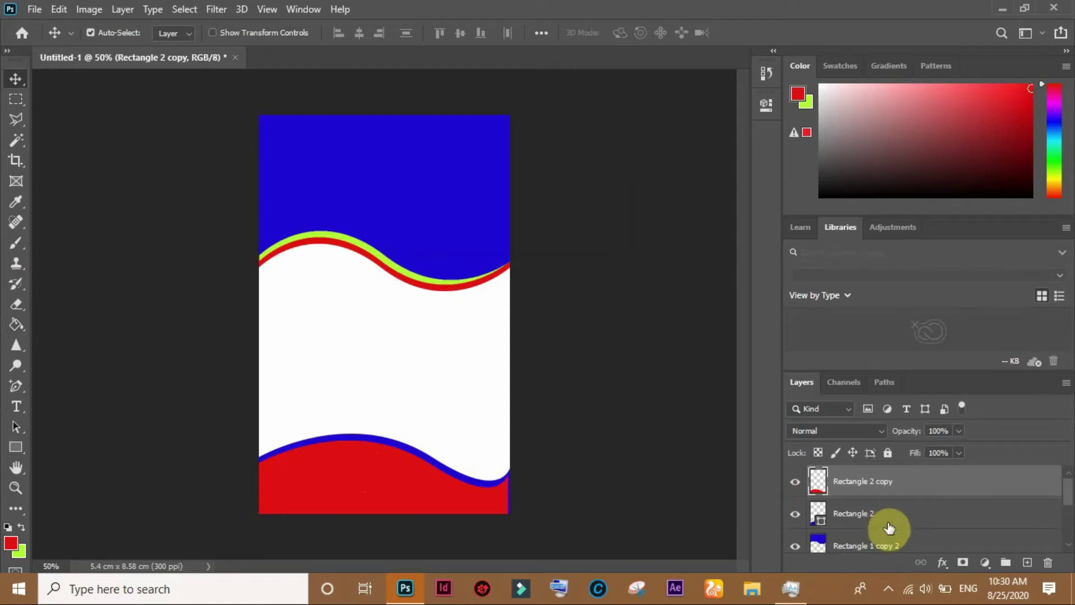
Step: Move Rectangle 2 copy below Rectangle 2 and enlarge the blue bottom wave to about 103.66%
left_click_drag(890, 479, 896, 513)
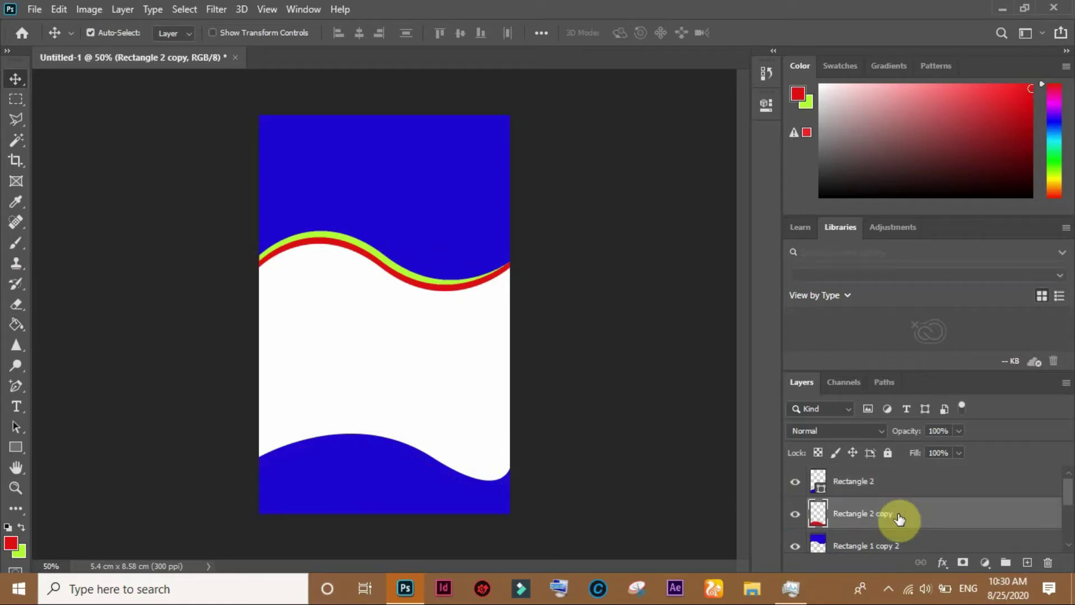
left_click_drag(387, 458, 383, 477)
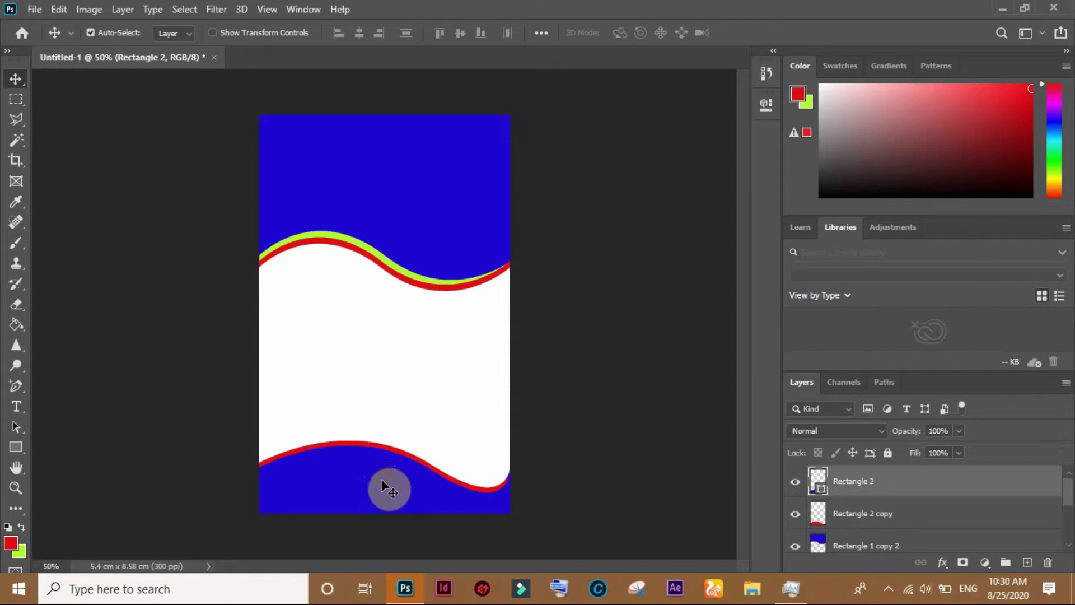
key("ctrl+t")
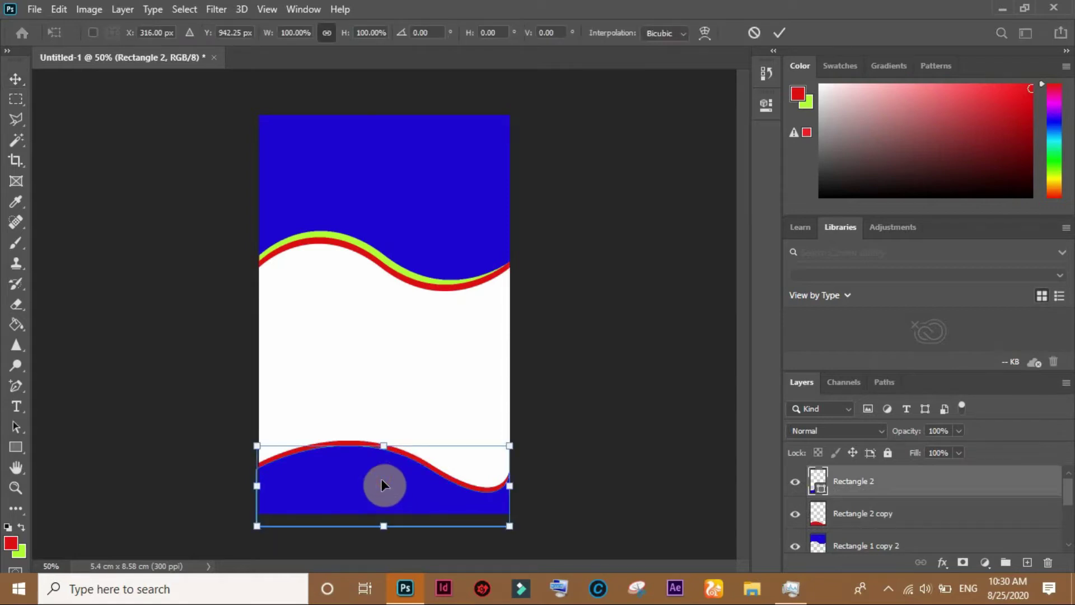
left_click_drag(510, 526, 518, 528)
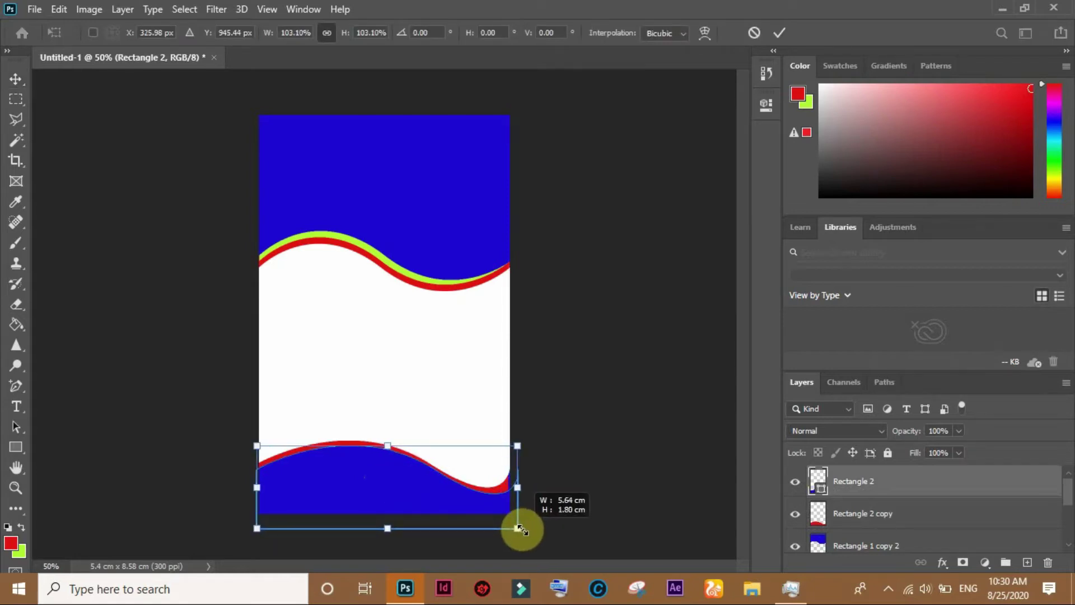
left_click_drag(388, 490, 382, 493)
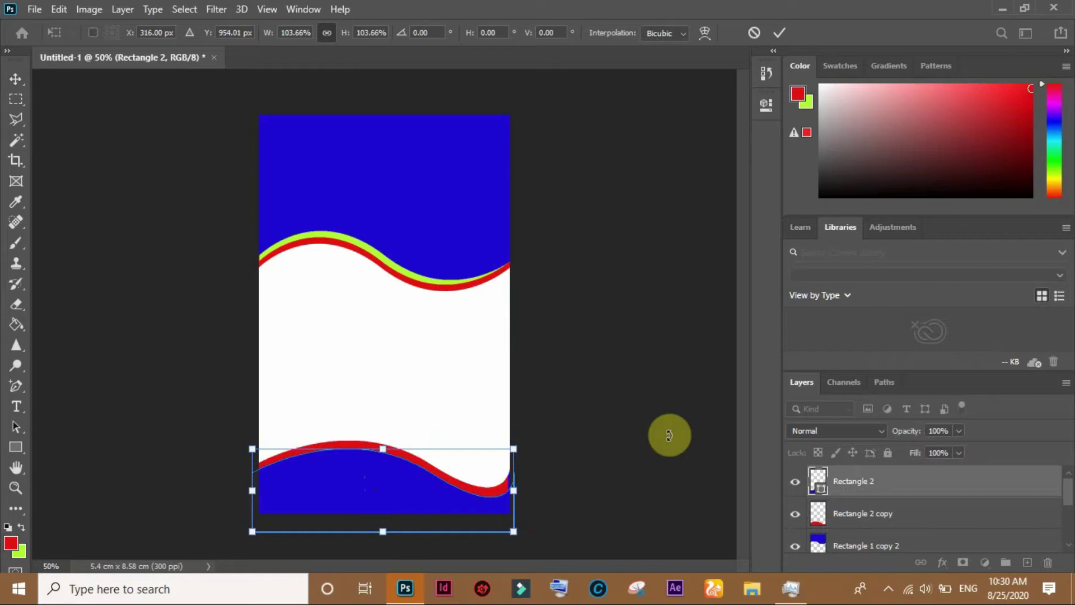
key("Up")
key("Up")
key("Up")
key("Up")
key("Up")
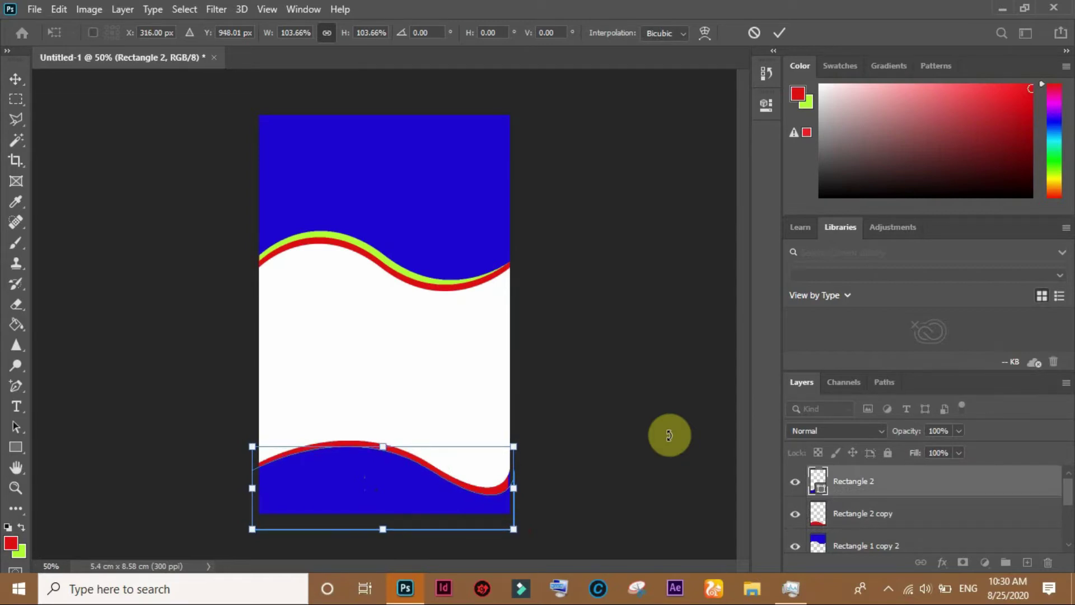
key("Down")
key("Down")
key("Down")
key("Down")
key("Down")
key("Up")
key("Up")
key("Up")
key("Up")
key("Up")
key("Up")
key("Return")
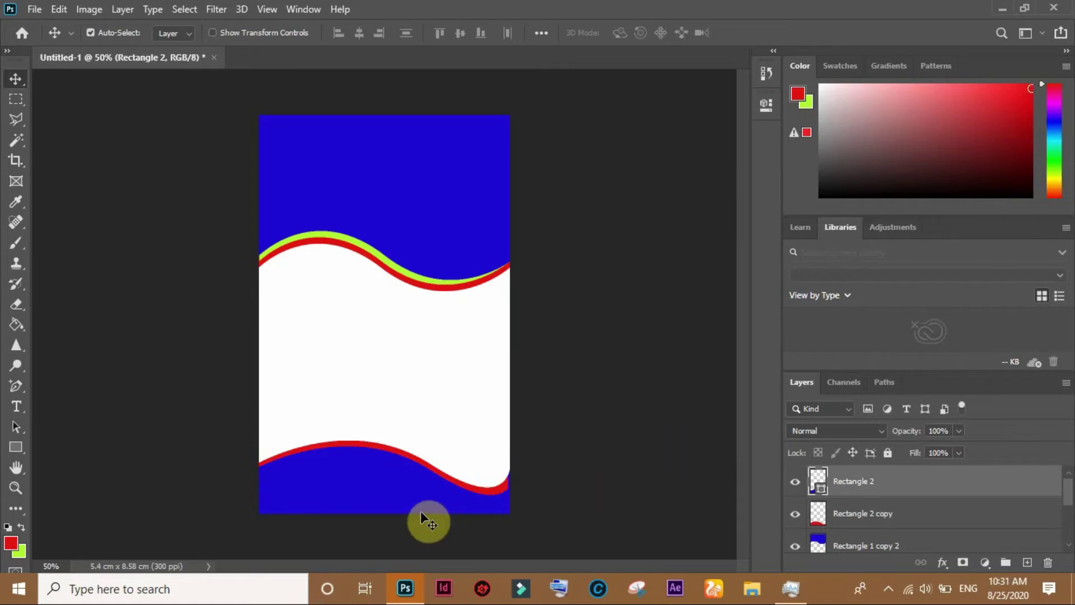
Step: Group the red wave copy and enlarge it to about 101.59%
left_click(448, 473)
key("Right")
key("Right")
key("Right")
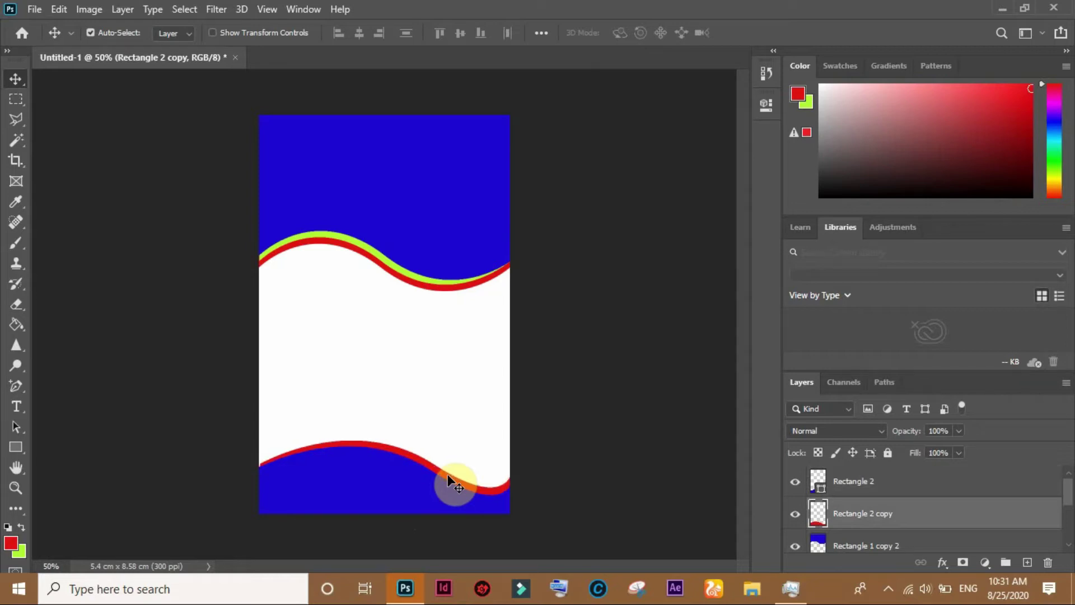
key("Left")
key("Left")
key("ctrl+g")
key("ctrl+t")
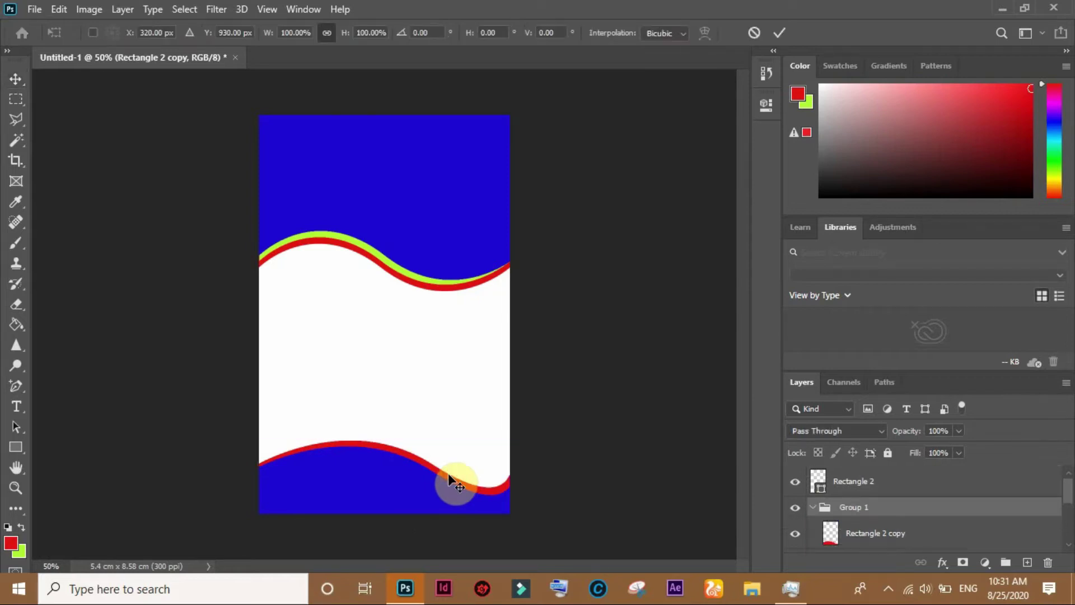
left_click_drag(514, 522, 516, 523)
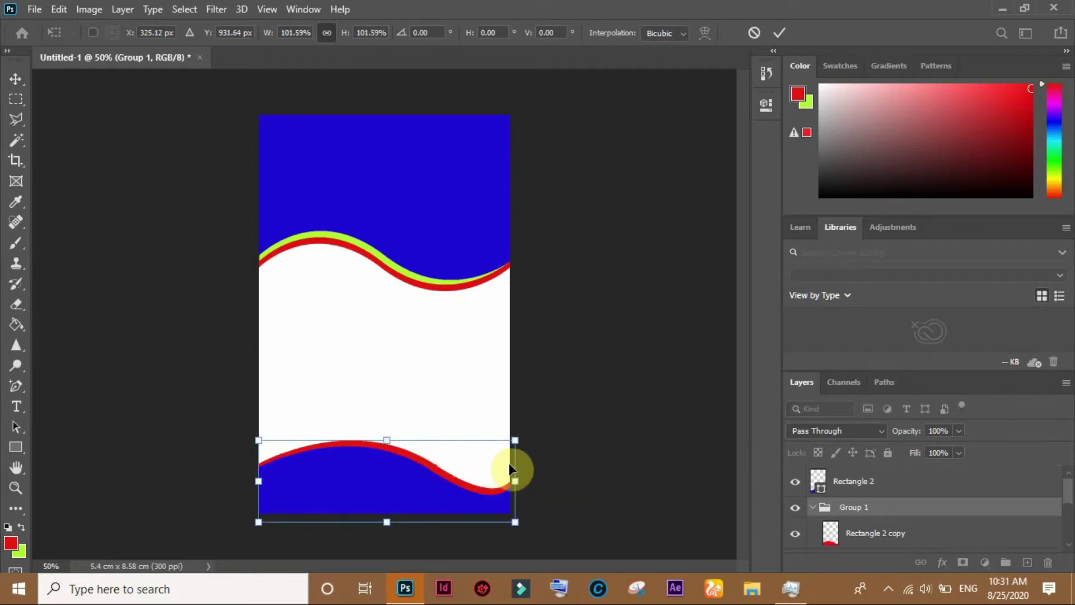
key("Return")
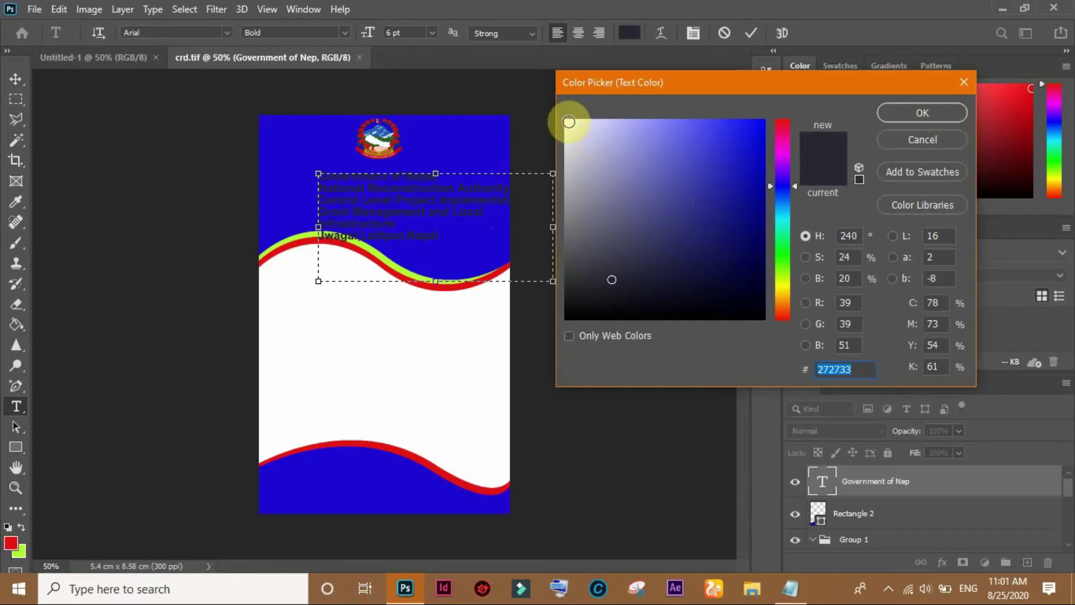
Step: Colour the header organisation text white (#ffffff) and move it up-left beneath the emblem
left_click(568, 121)
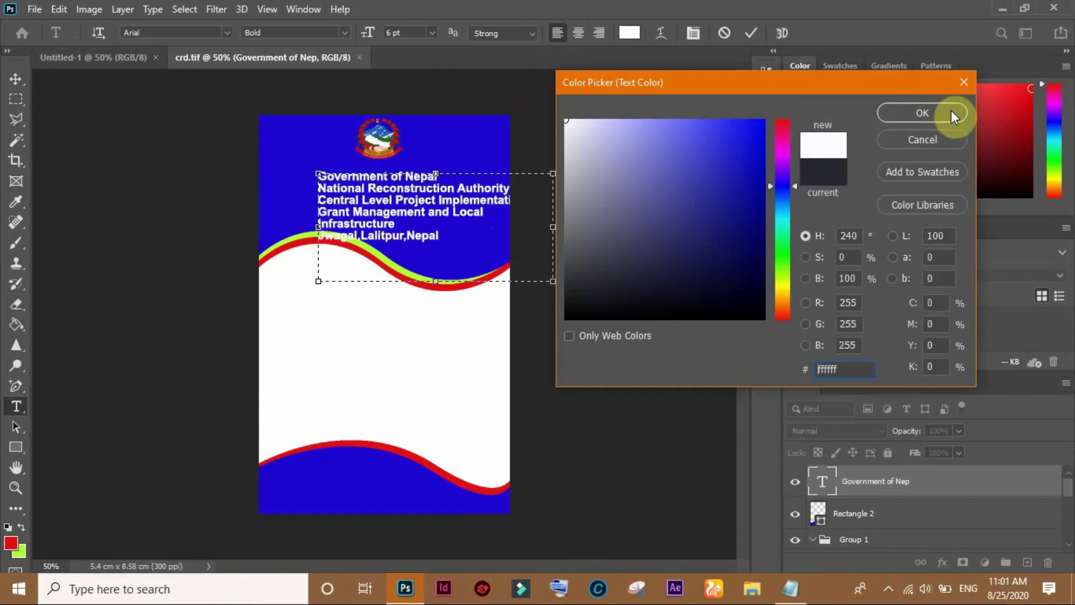
left_click(924, 113)
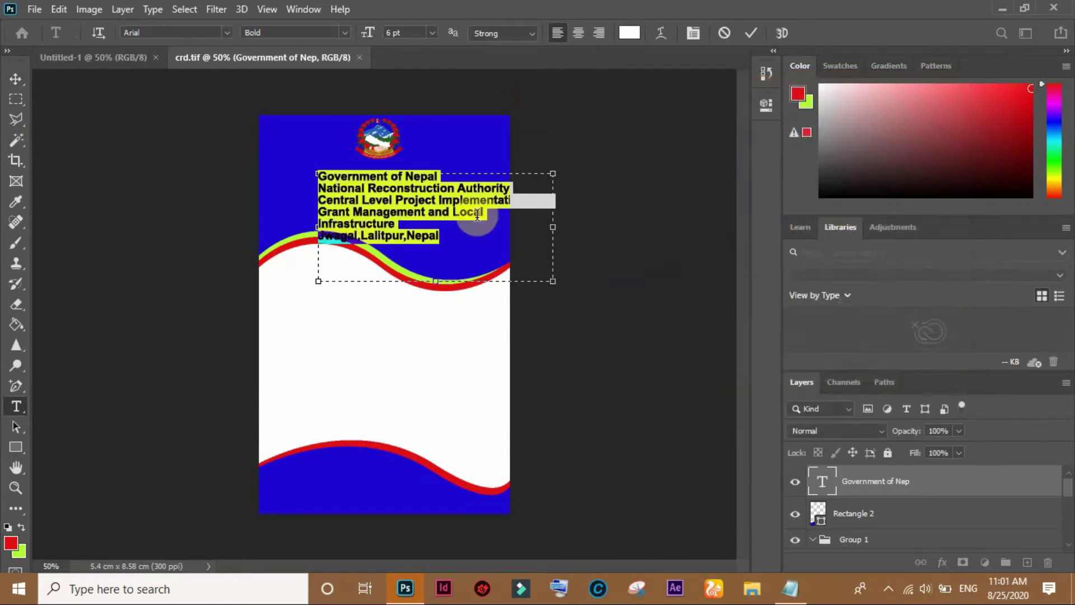
left_click(14, 84)
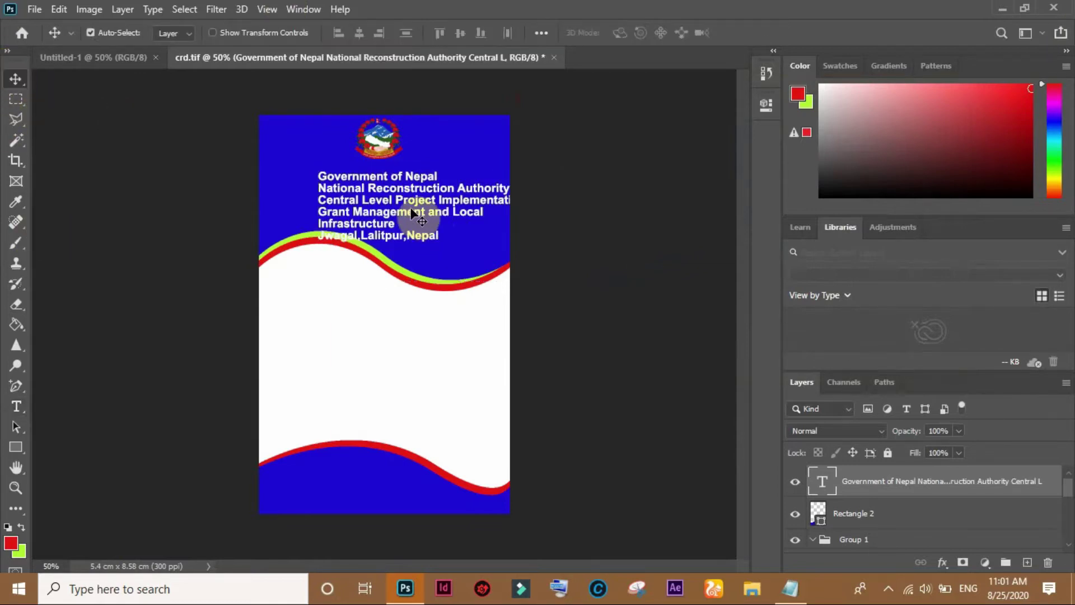
left_click_drag(411, 214, 364, 199)
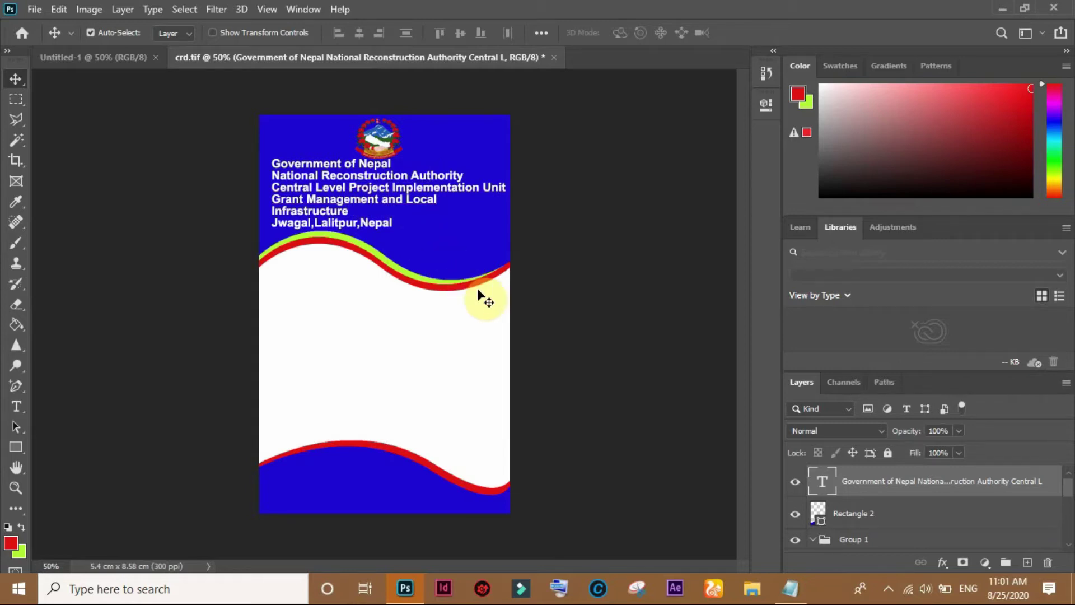
key("Down")
key("Down")
key("Down")
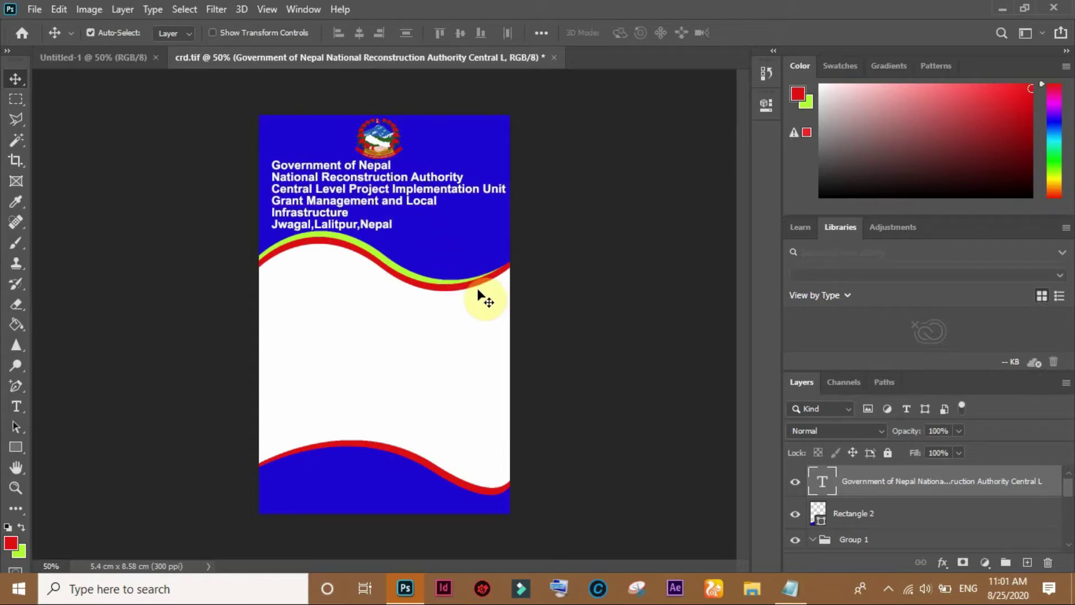
left_click_drag(477, 288, 467, 265)
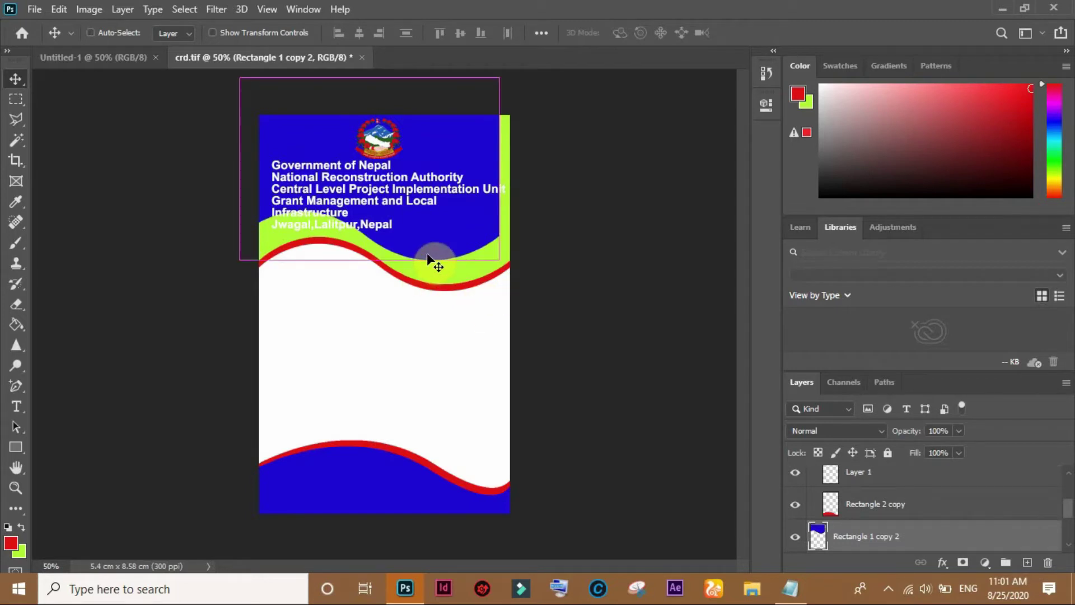
Step: Undo the shape duplicate, centre-align the header text and nudge it left and down
key("ctrl+z")
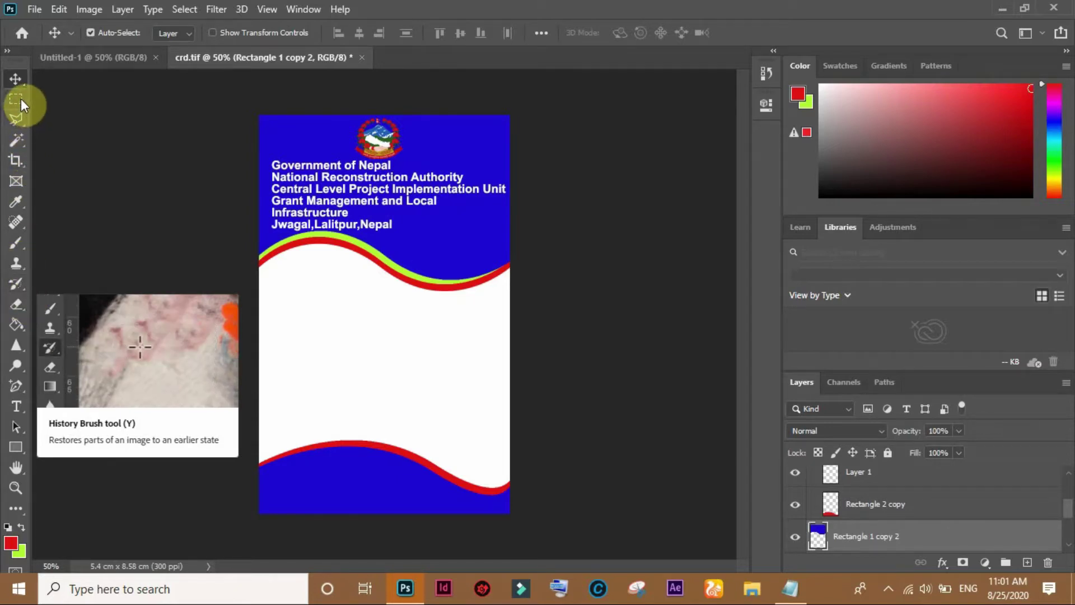
left_click(15, 406)
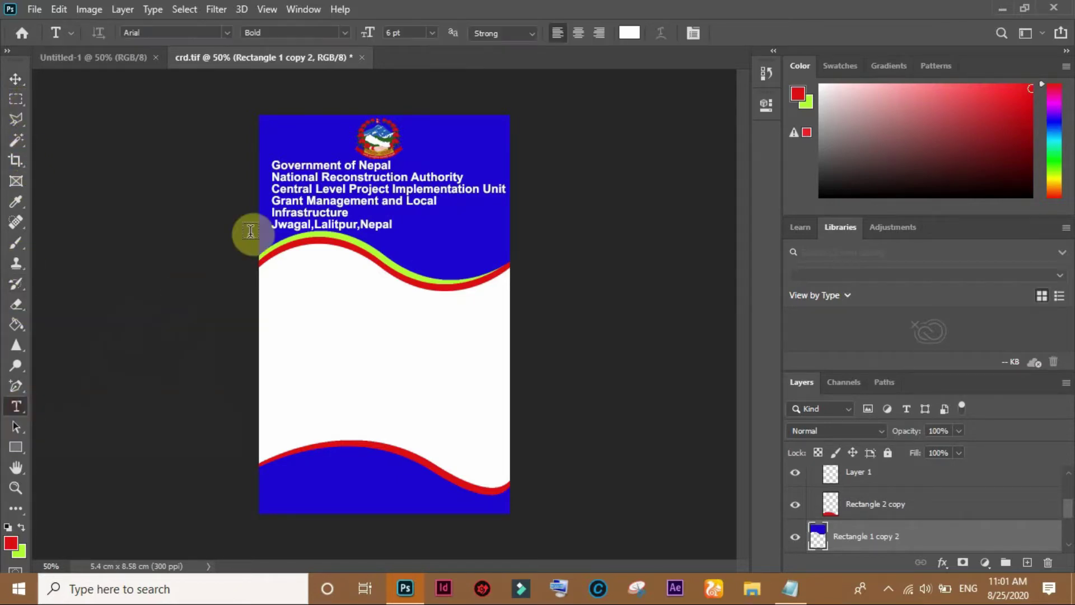
left_click(310, 201)
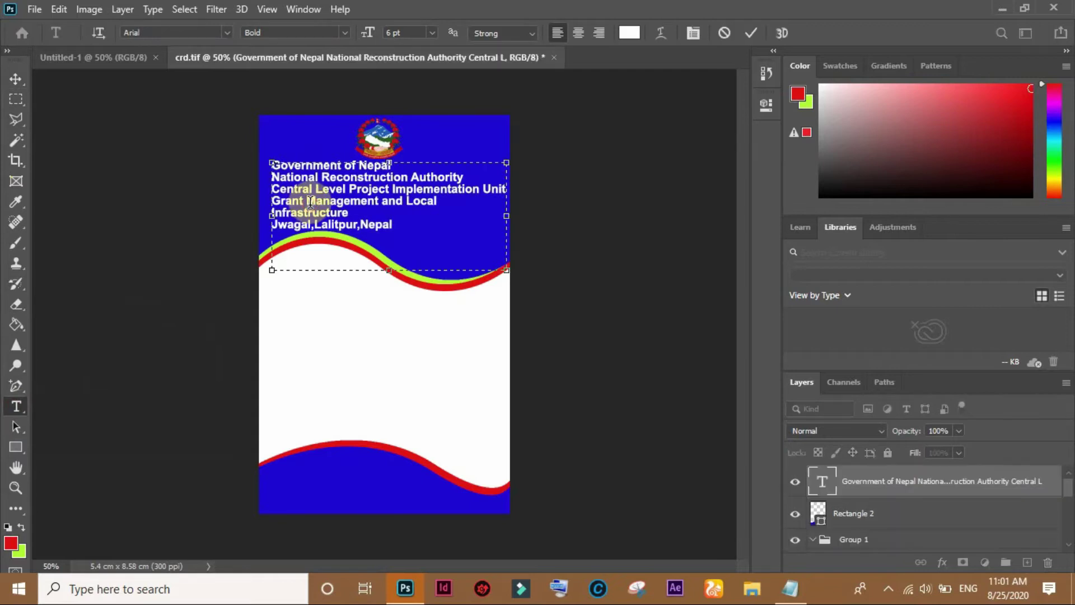
key("ctrl+a")
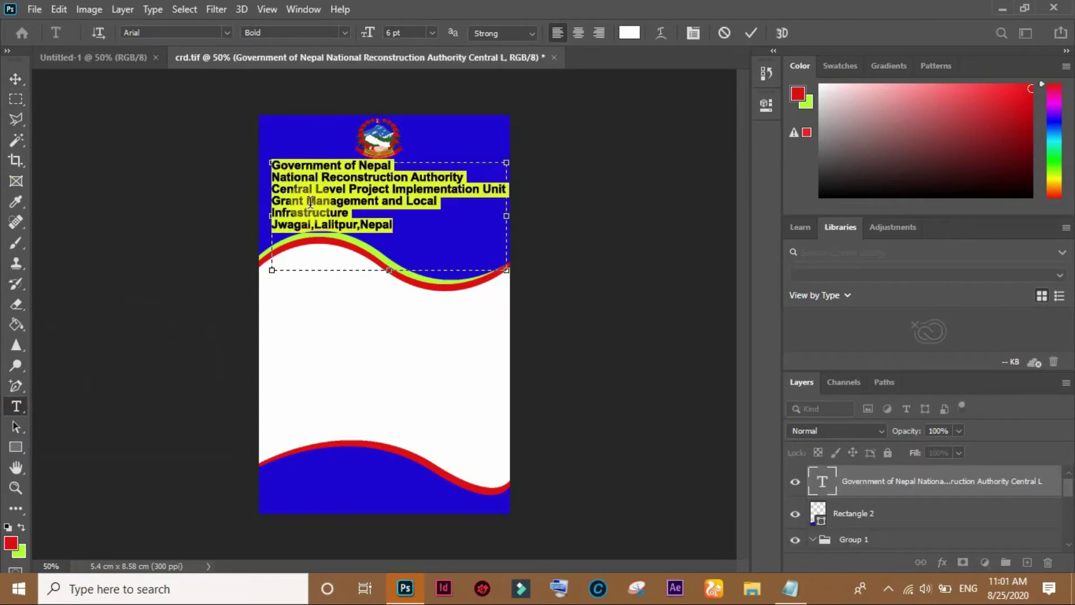
left_click(567, 32)
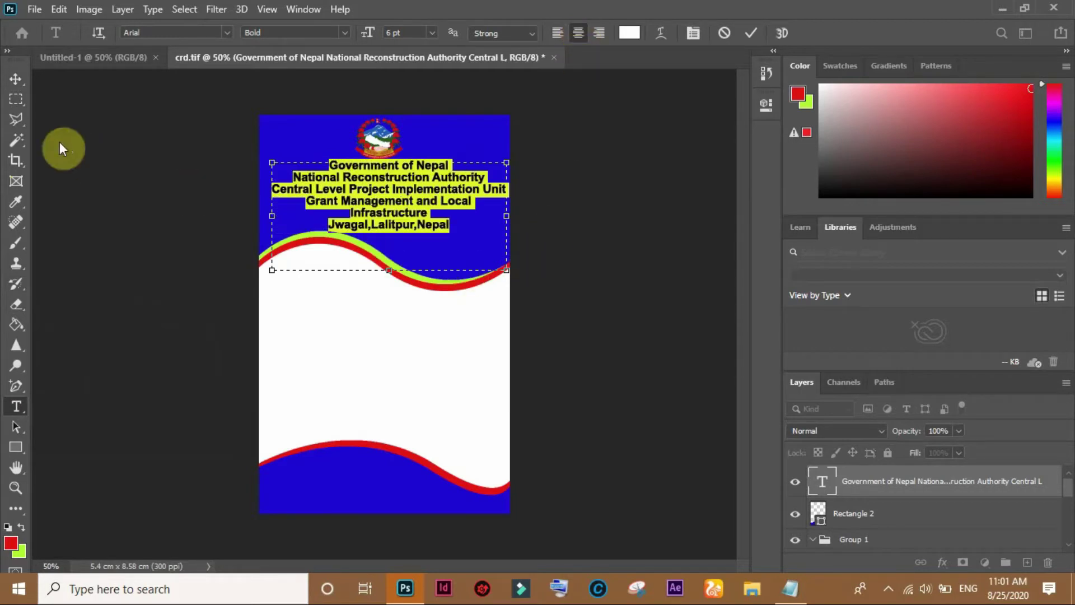
left_click(14, 77)
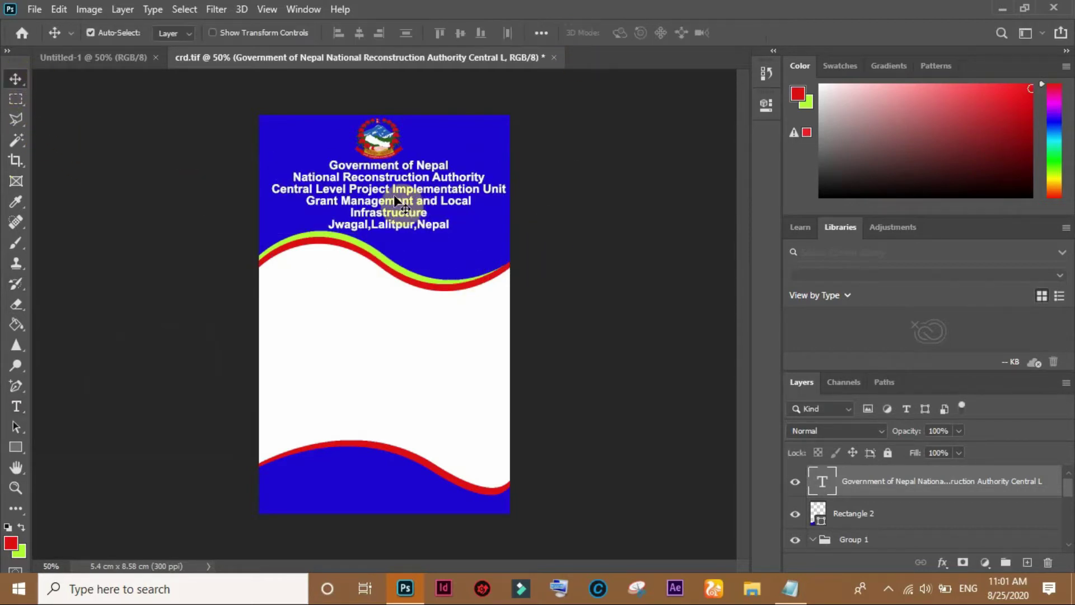
key("Left")
key("Left")
key("Left")
key("Left")
key("Left")
key("Left")
key("Left")
key("Left")
key("Left")
key("Left")
key("Left")
key("Left")
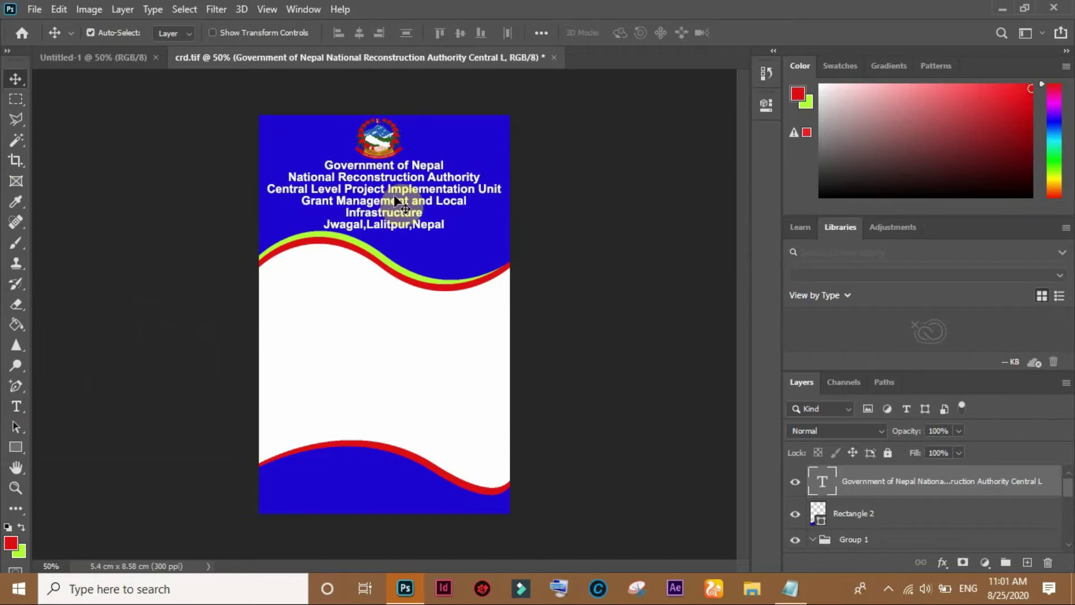
key("Down")
key("Down")
key("Down")
key("Down")
key("Down")
key("Down")
Step: Nudge the emblem right and lower the red, green and blue header waves
left_click(384, 140)
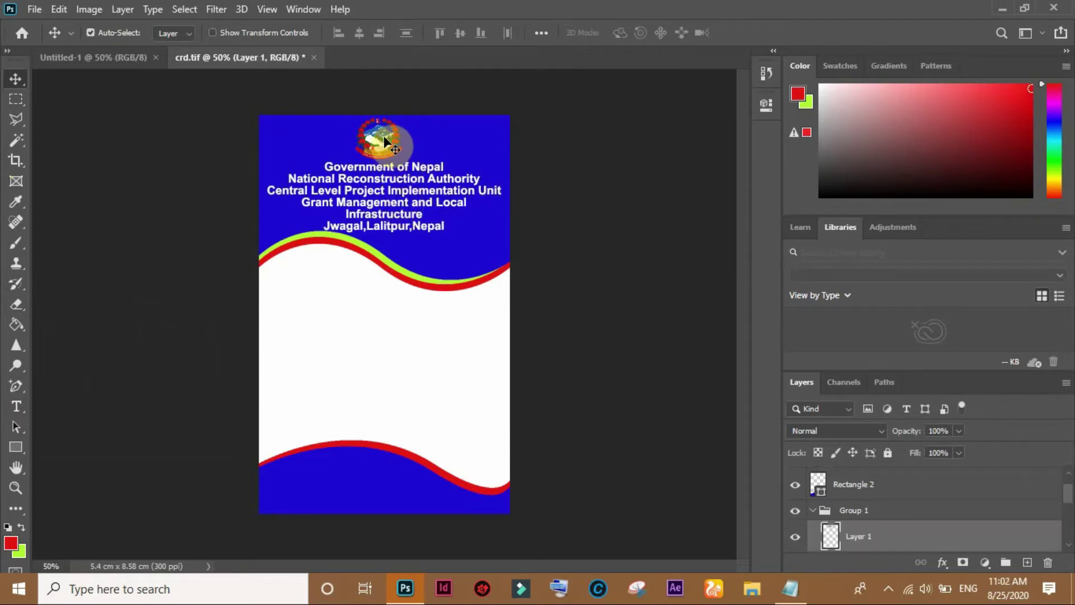
key("Right")
key("Right")
key("Right")
key("Right")
key("Right")
key("Right")
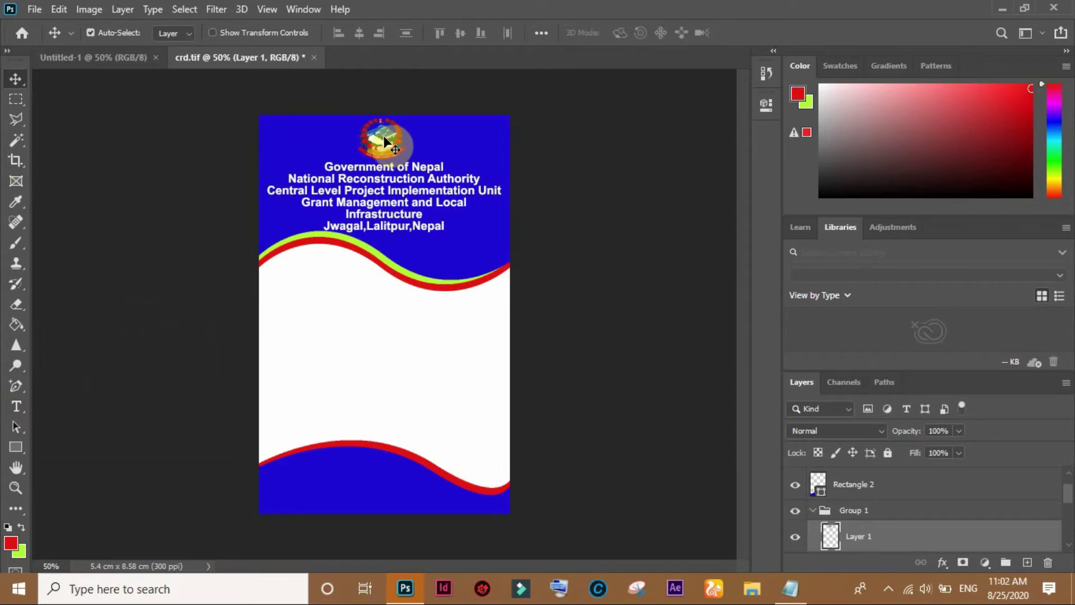
left_click(415, 224)
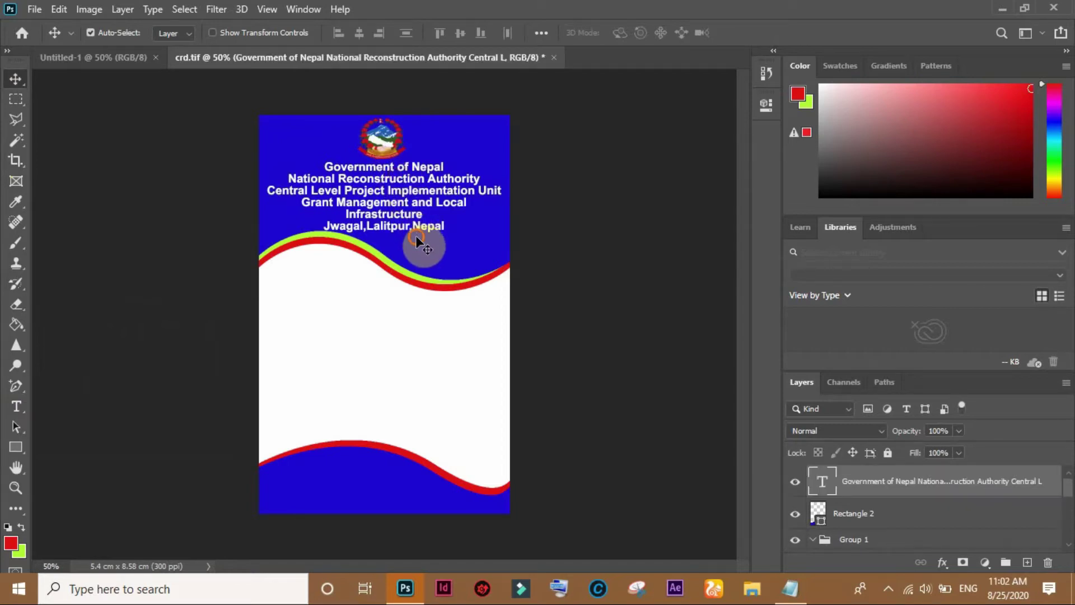
left_click(415, 235)
left_click(373, 262)
key("Down")
key("Down")
key("Down")
key("Down")
key("Down")
key("Down")
key("Down")
key("Down")
key("Down")
key("Down")
key("Down")
key("Down")
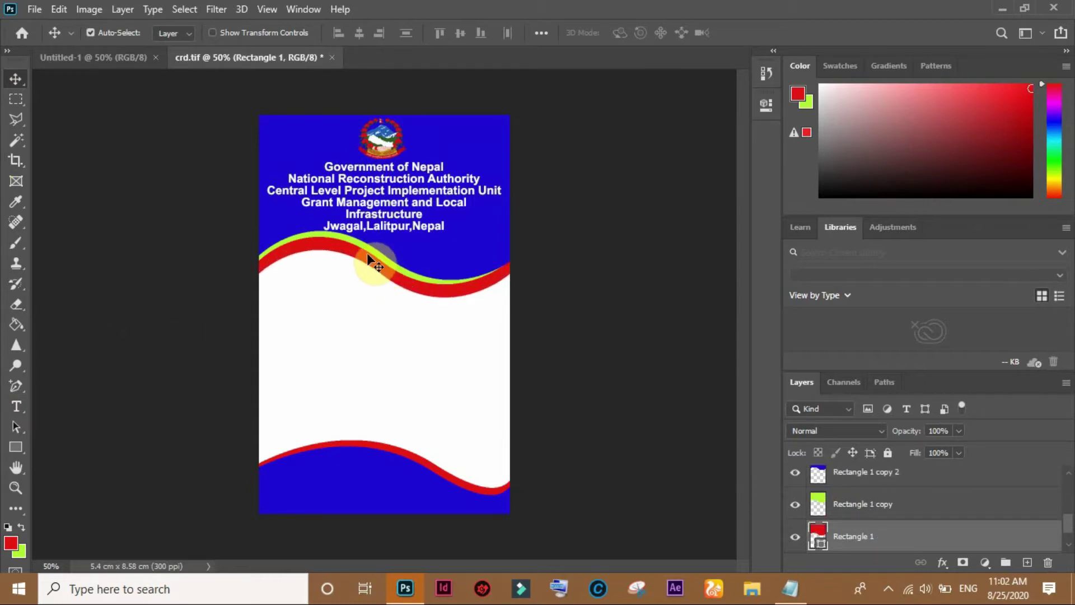
left_click(364, 247)
key("Down")
key("Down")
key("Down")
key("Down")
key("Down")
key("Down")
key("Down")
key("Down")
left_click(380, 237)
key("Down")
key("Down")
key("Down")
key("Down")
key("Down")
key("Down")
key("Down")
key("Down")
key("Down")
key("Down")
key("Up")
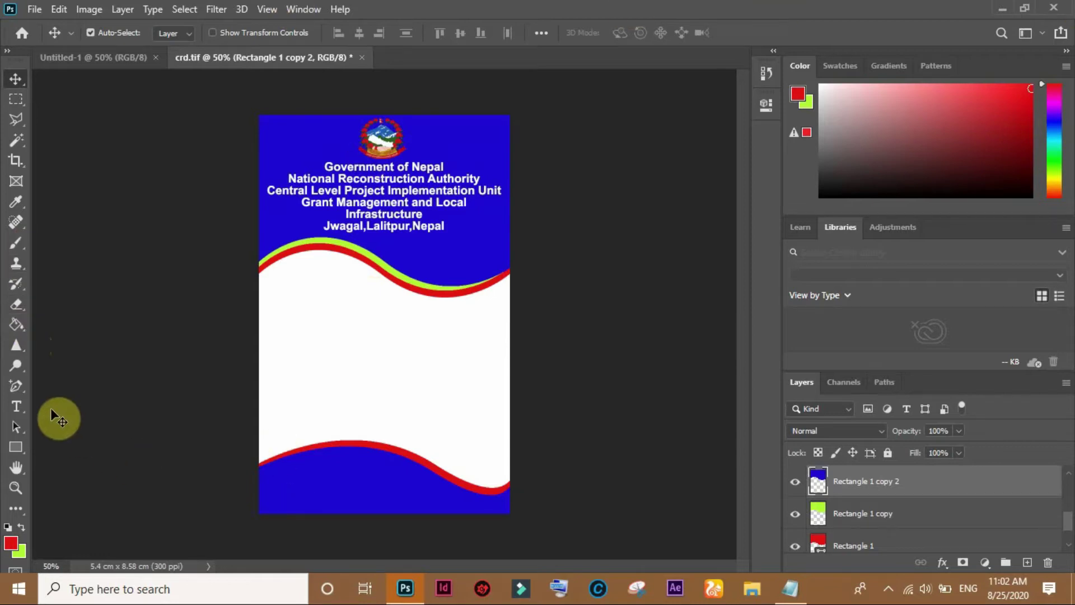
Step: Select all of the header text and activate the font family field
left_click(16, 406)
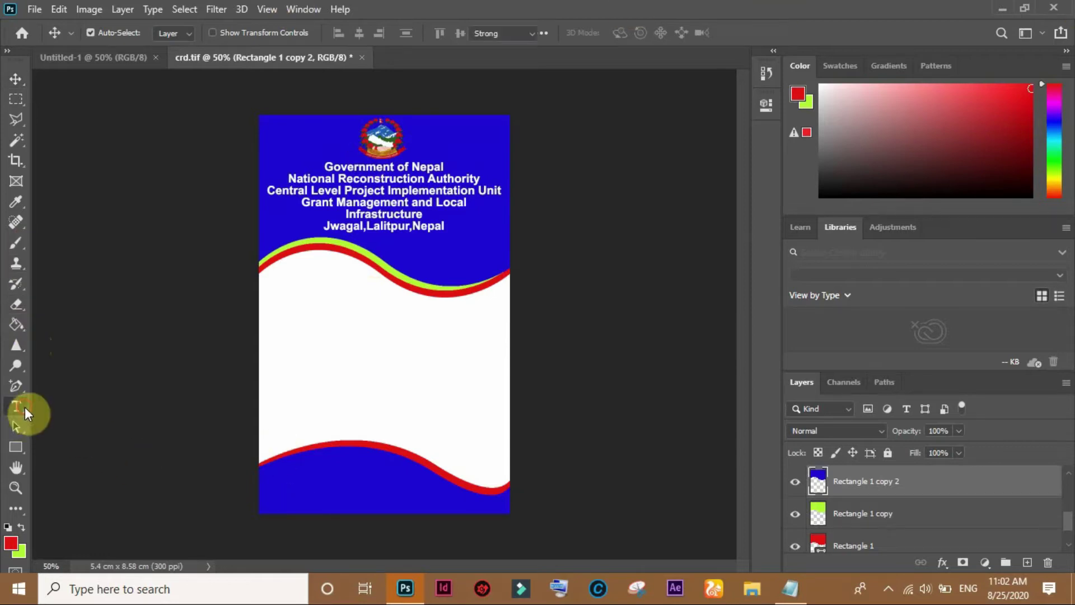
left_click(389, 204)
key("ctrl+a")
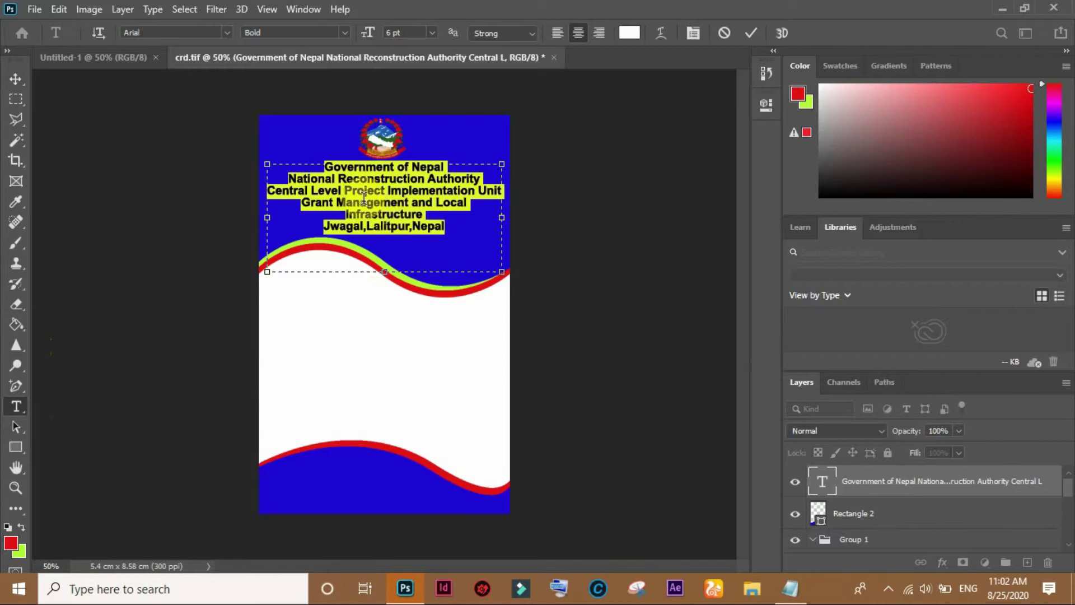
left_click(192, 33)
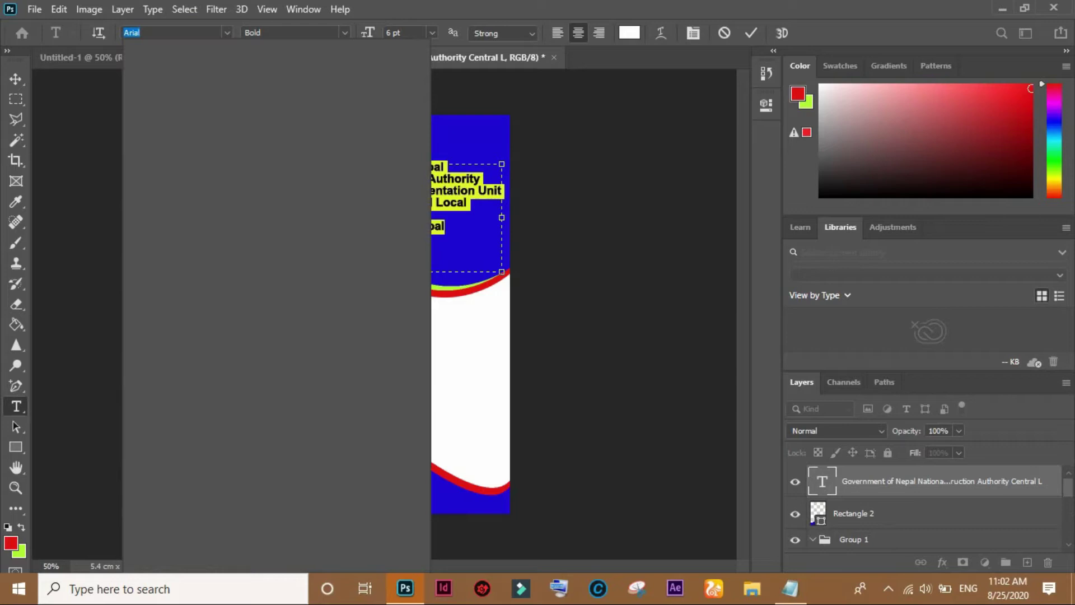
Step: Preview fonts such as Azonix, then settle on Adobe Garamond Pro Regular for the header text
type("n")
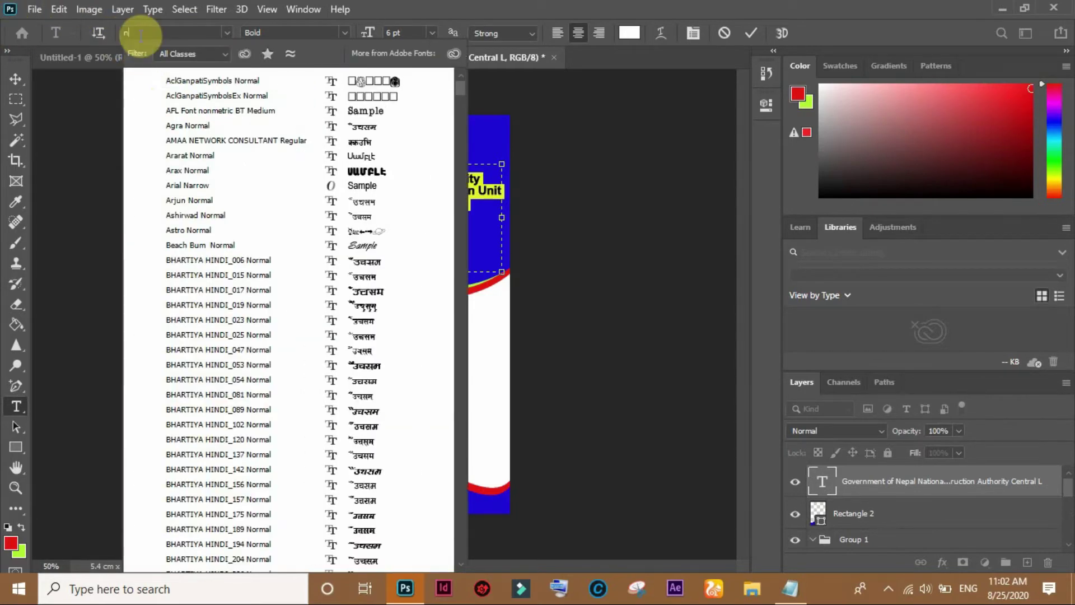
key("BackSpace")
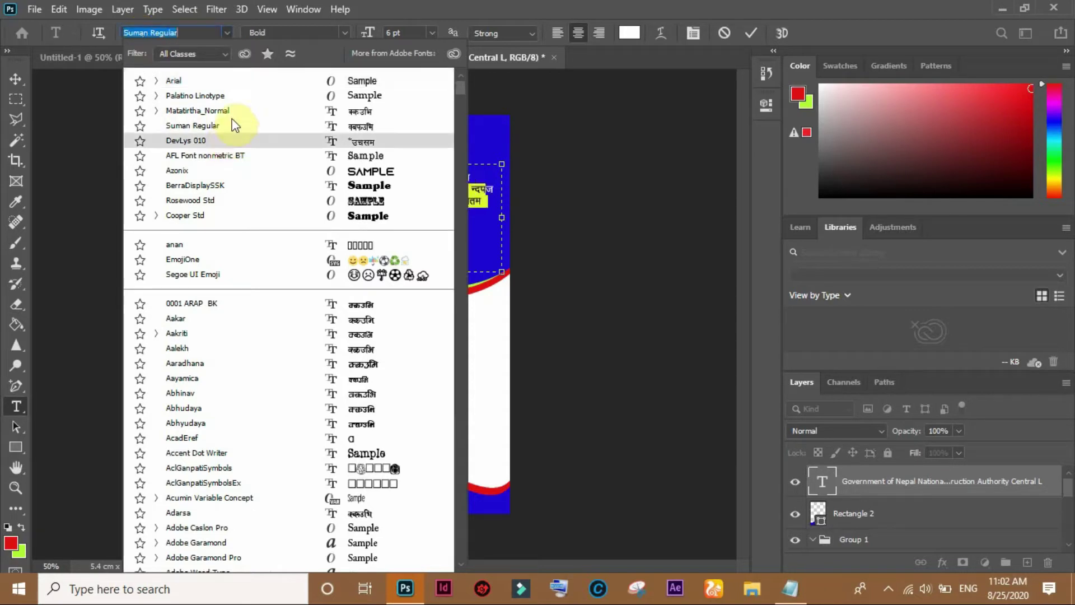
scroll(234, 150, "down", 1)
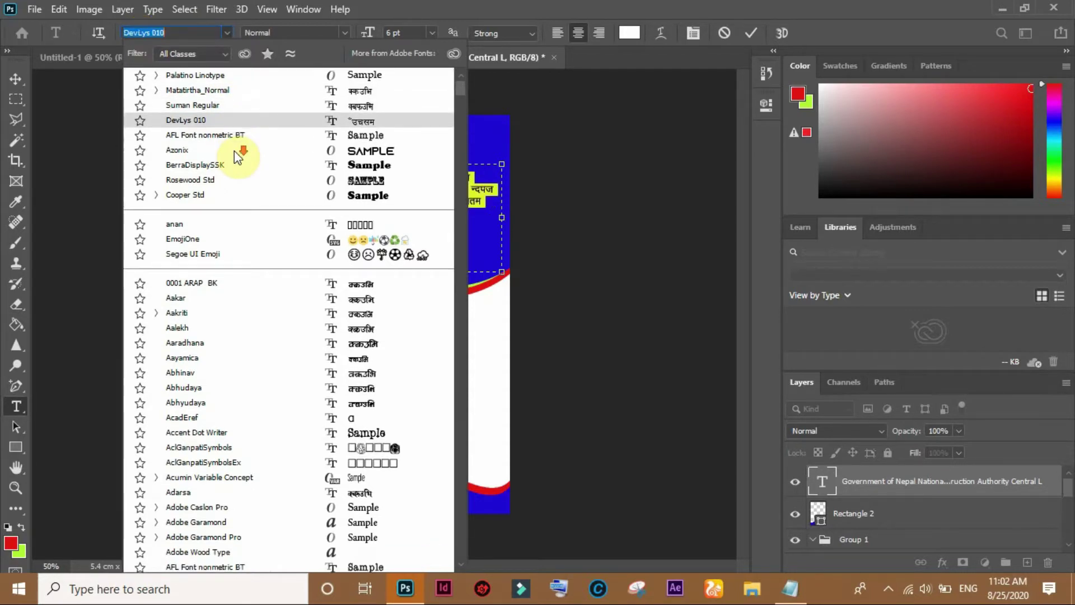
left_click(197, 130)
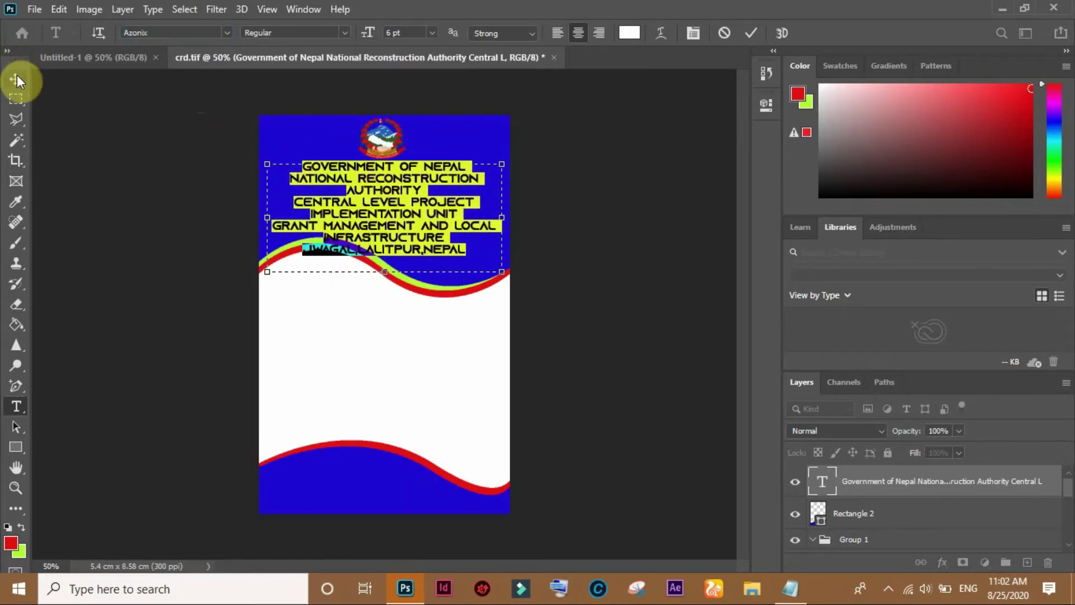
left_click(176, 32)
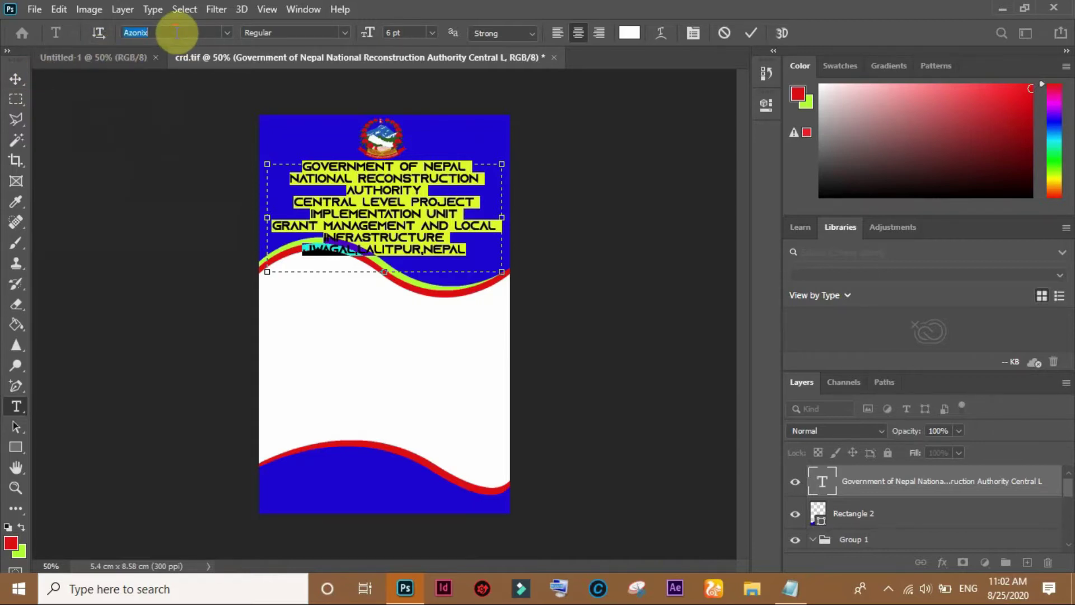
type("S")
type("Palatino Linotype")
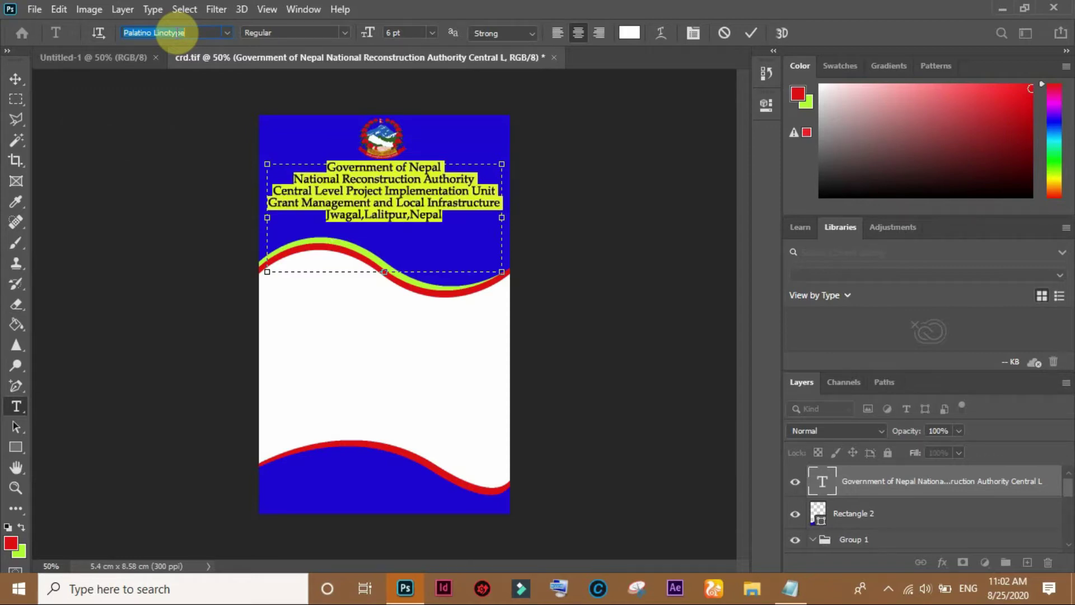
type("AFL Font nonmetric BT")
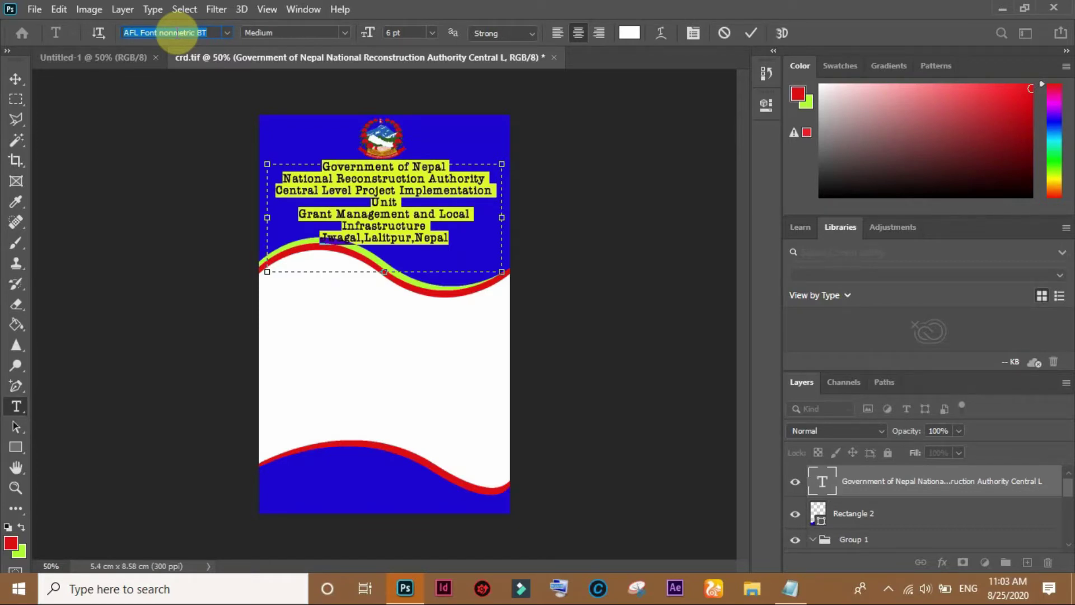
type("BerraDisplaySSK")
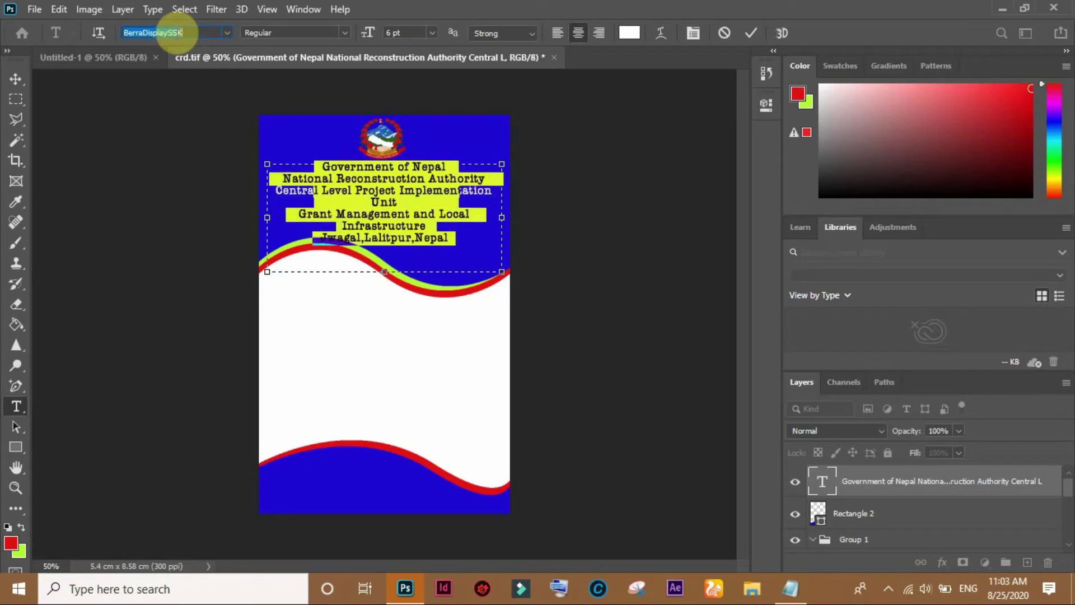
type("e")
type("A")
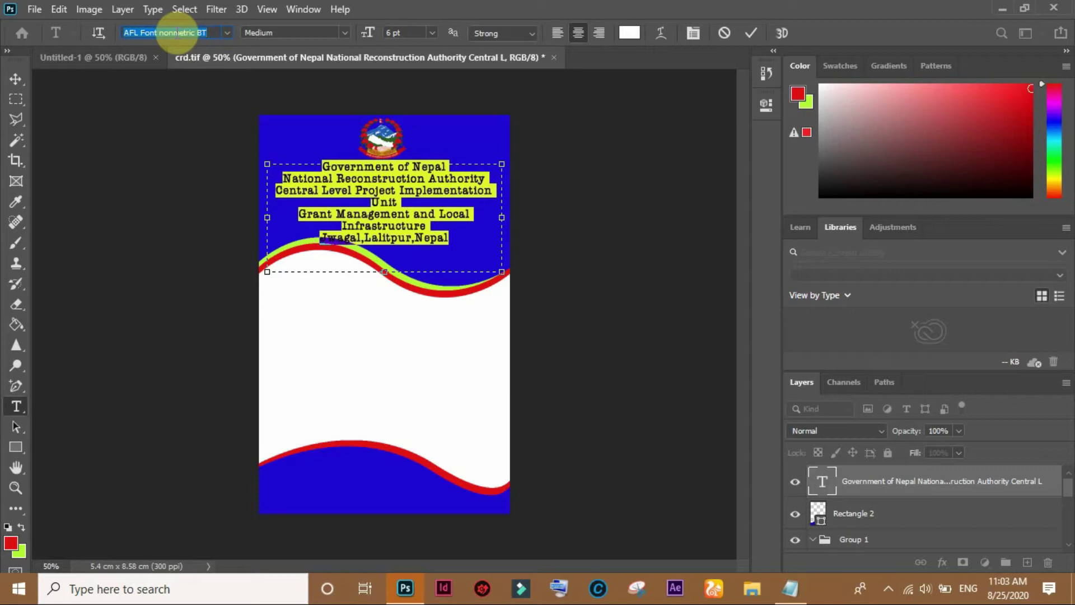
type("Ro")
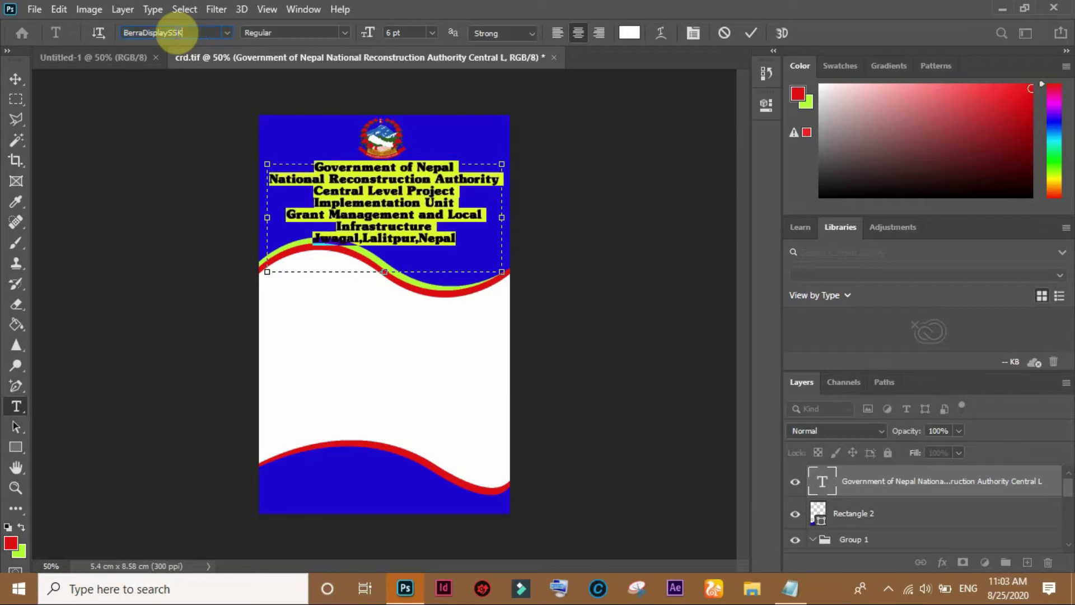
type("a")
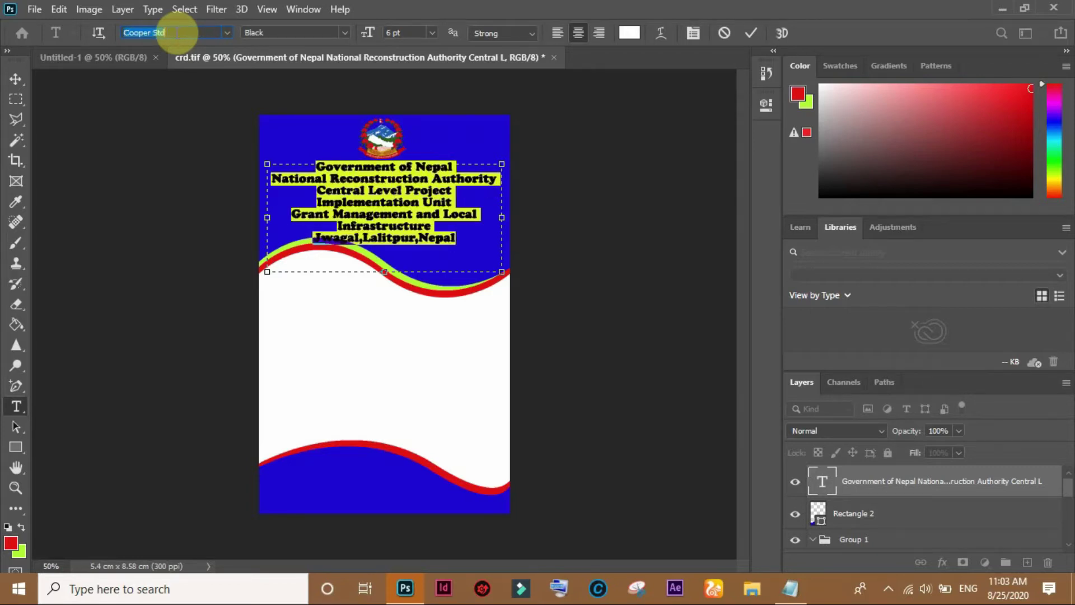
type("nan")
type("C")
type("EmojiOne")
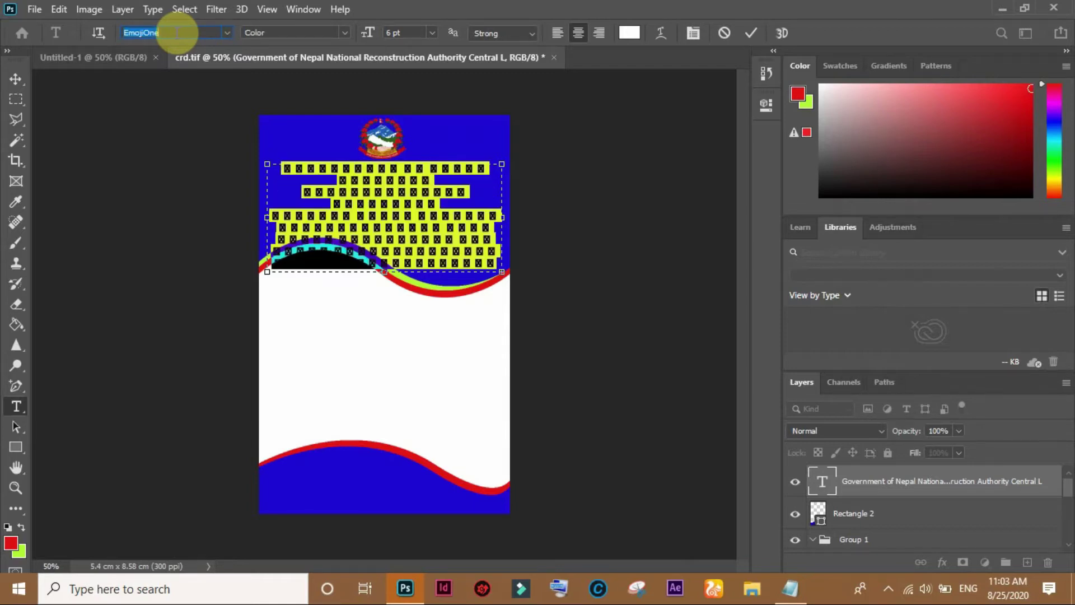
key("Down")
type("A")
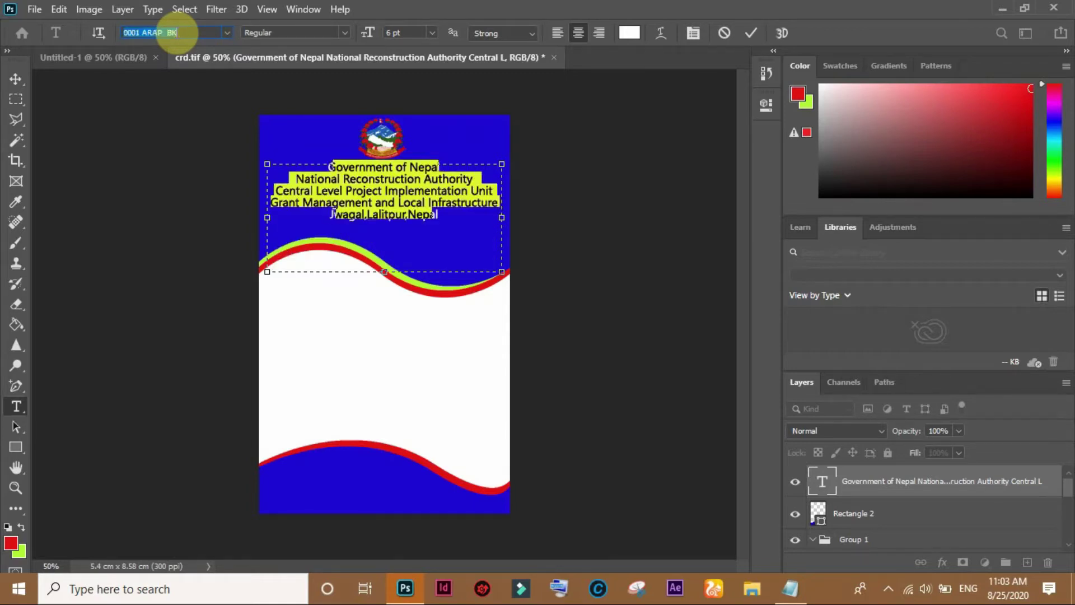
type("a")
key("Down")
key("Down")
key("Down")
key("Down")
key("Down")
key("Down")
key("Down")
key("Down")
key("Down")
key("Down")
key("Down")
key("Down")
key("Down")
key("Down")
key("Down")
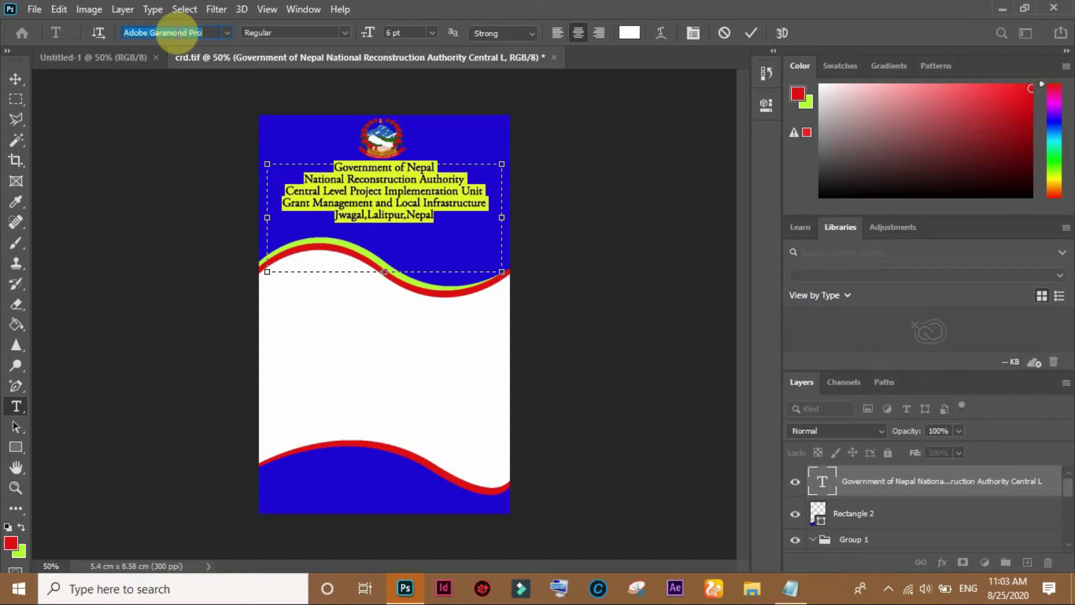
left_click(17, 79)
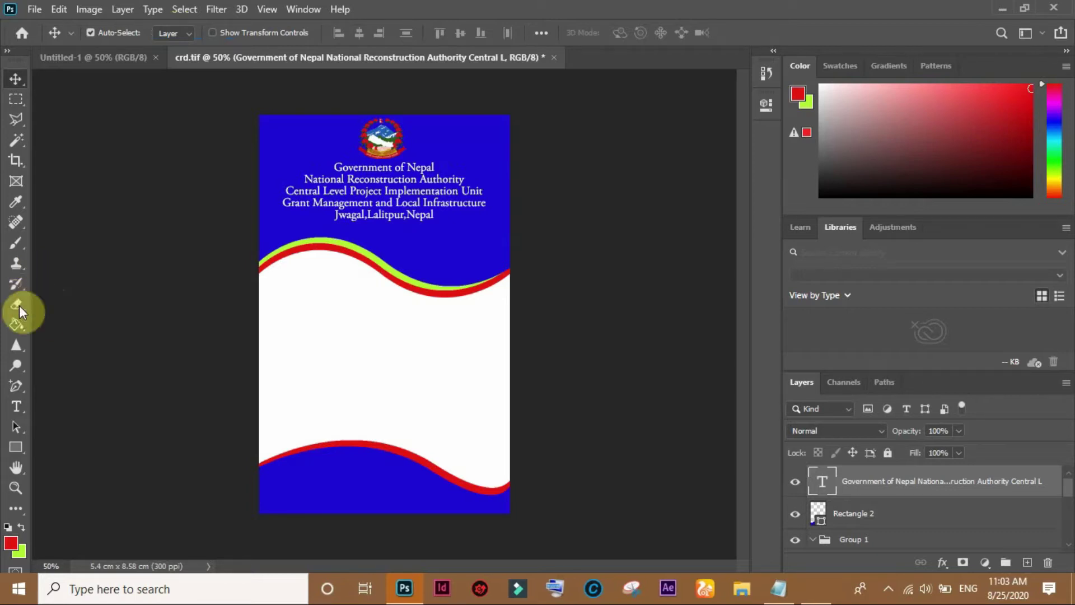
Step: Raise the header text size from 6 pt to 7 pt and commit it
left_click(13, 411)
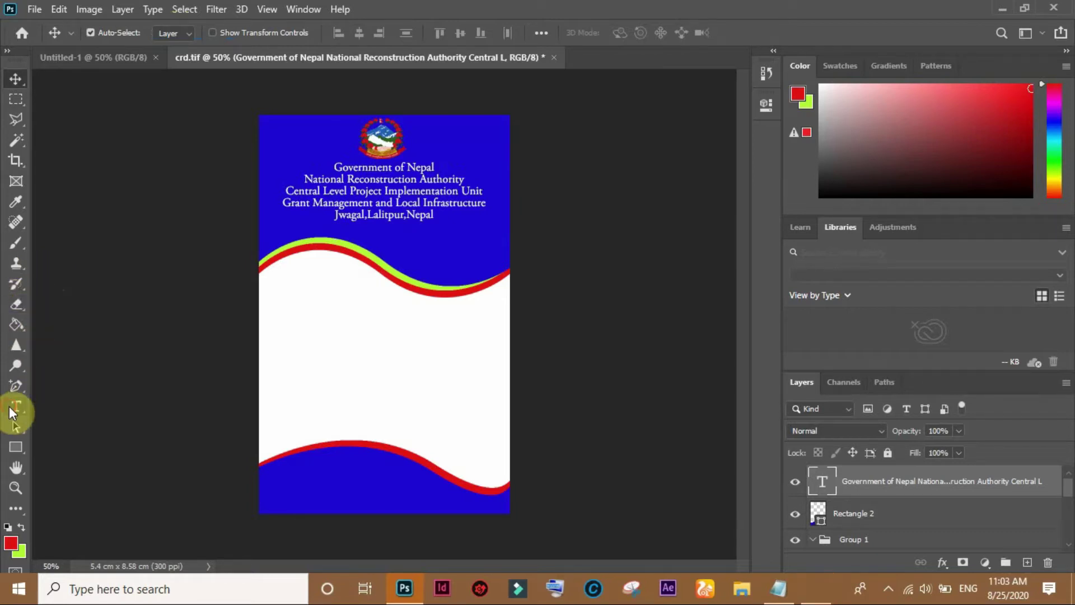
left_click(359, 202)
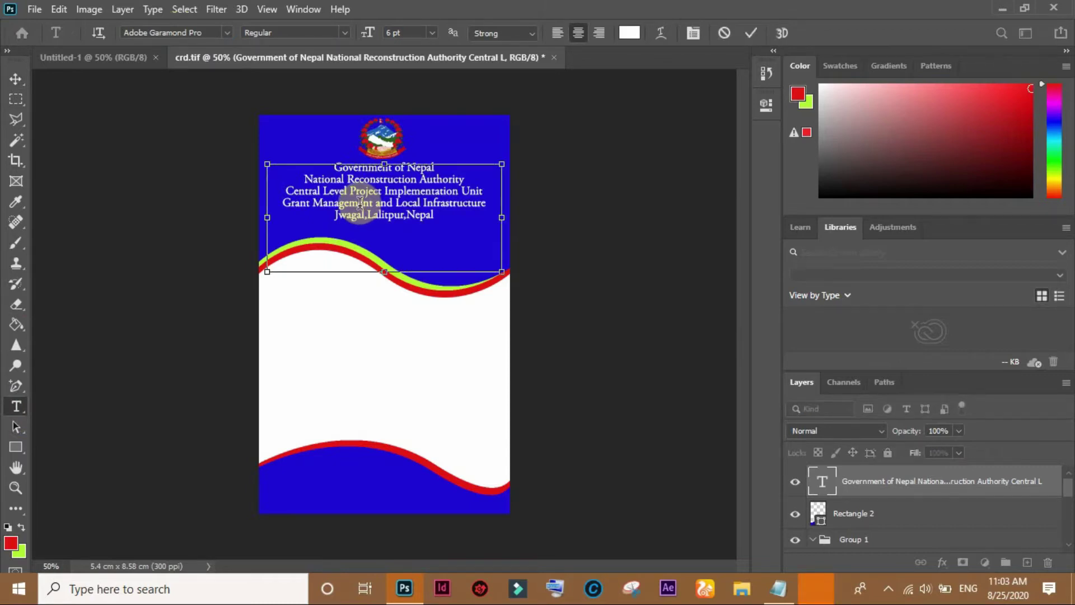
key("ctrl+a")
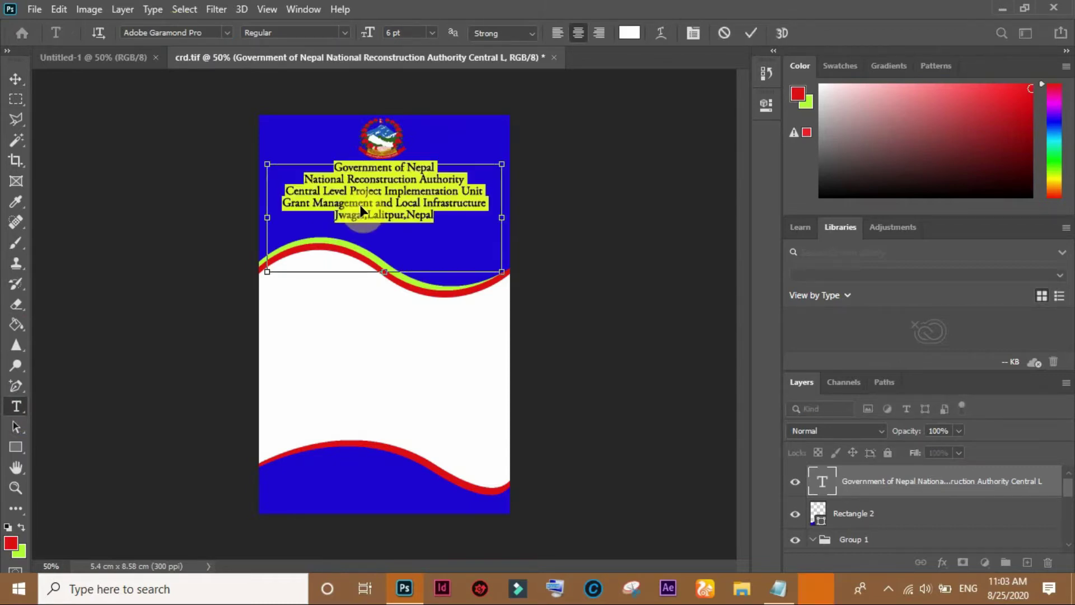
key("ctrl+shift+period")
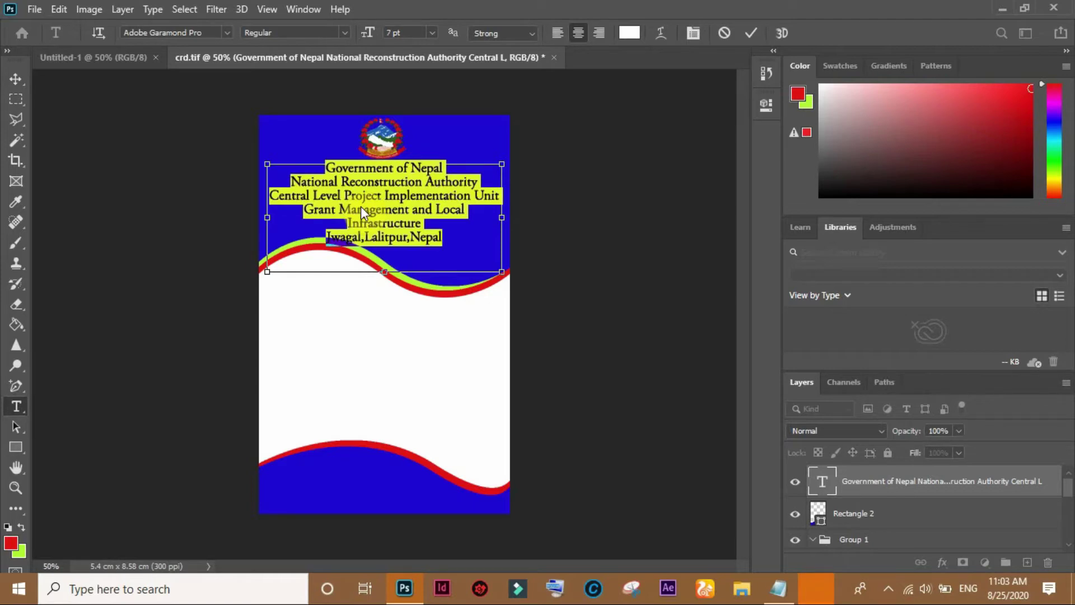
left_click(85, 132)
left_click(25, 77)
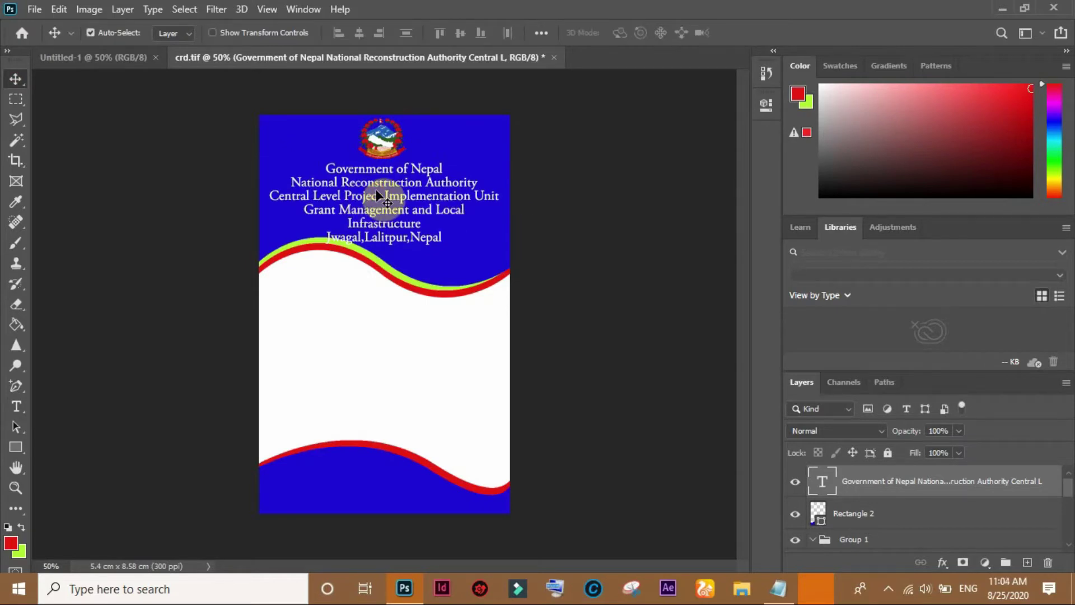
Step: Select the header layers and drag the red wave into a slightly new position
left_click(430, 163)
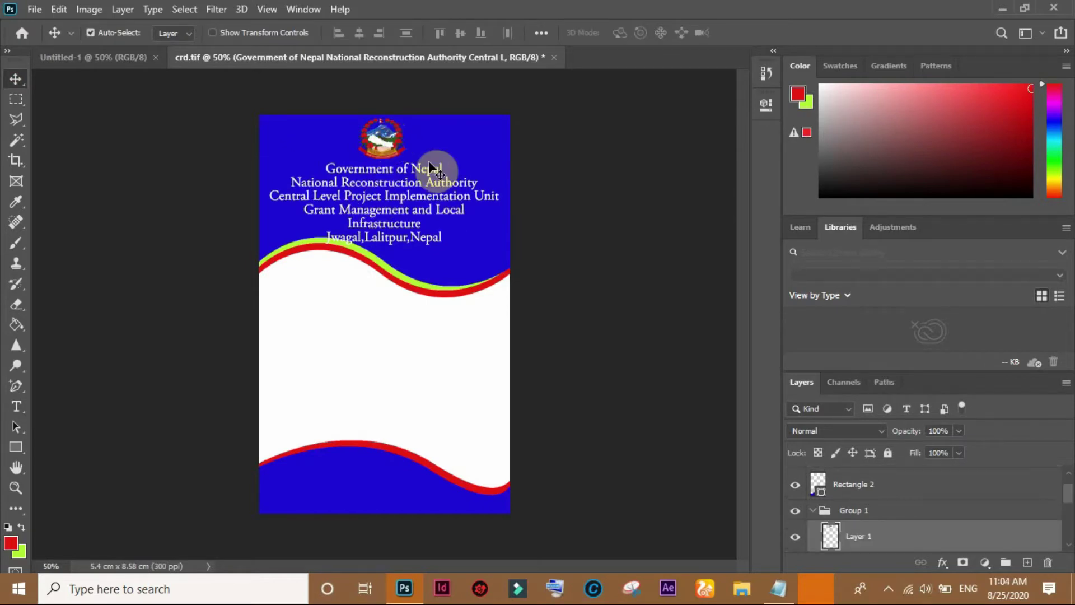
left_click(520, 189)
left_click(519, 188)
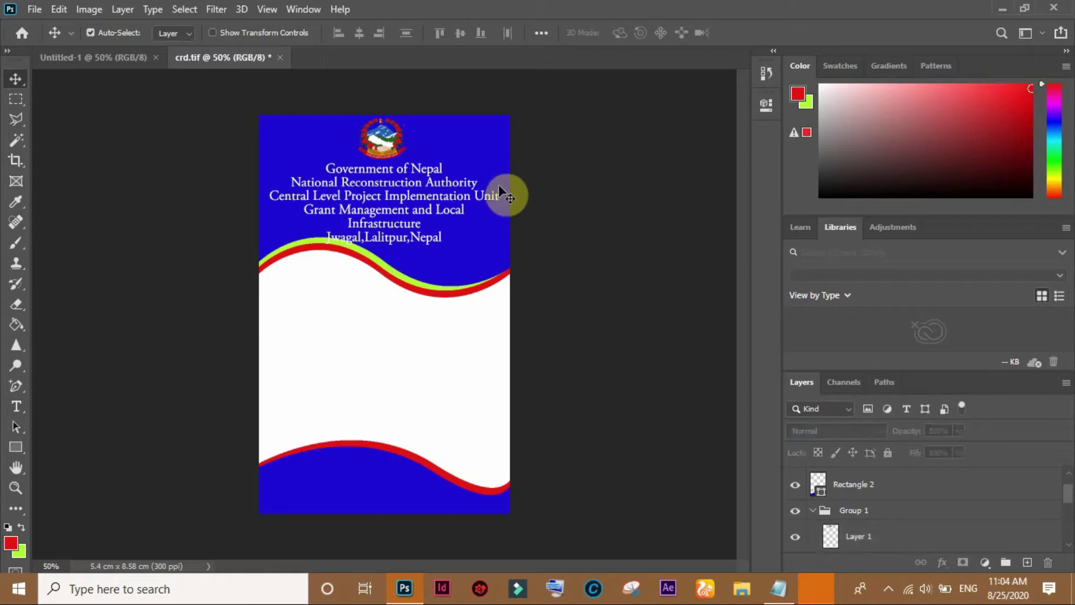
left_click(413, 151)
left_click(384, 192)
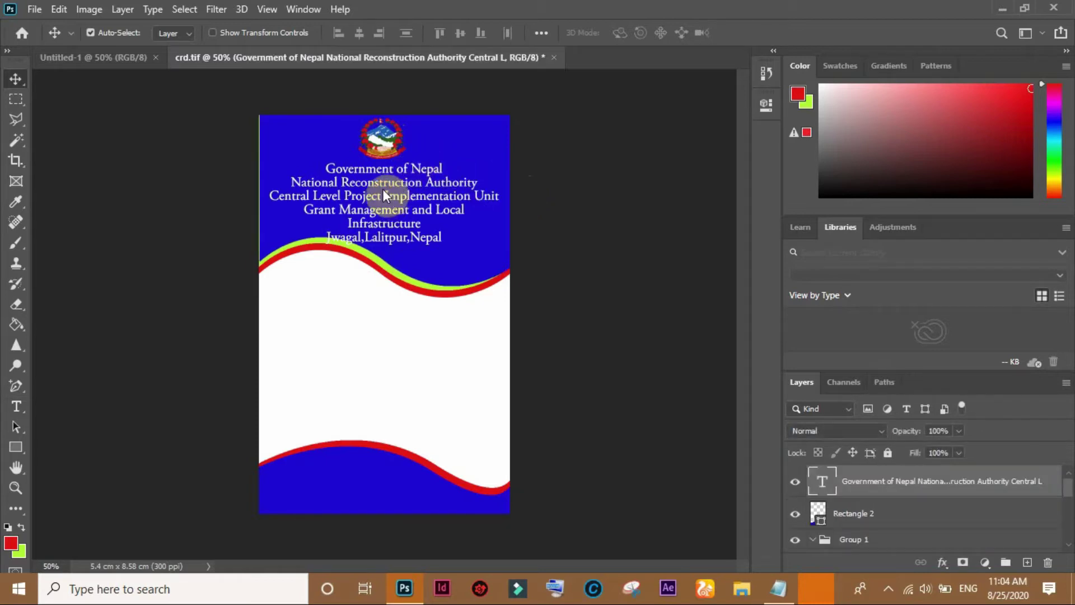
left_click(397, 286)
left_click_drag(398, 286, 391, 267)
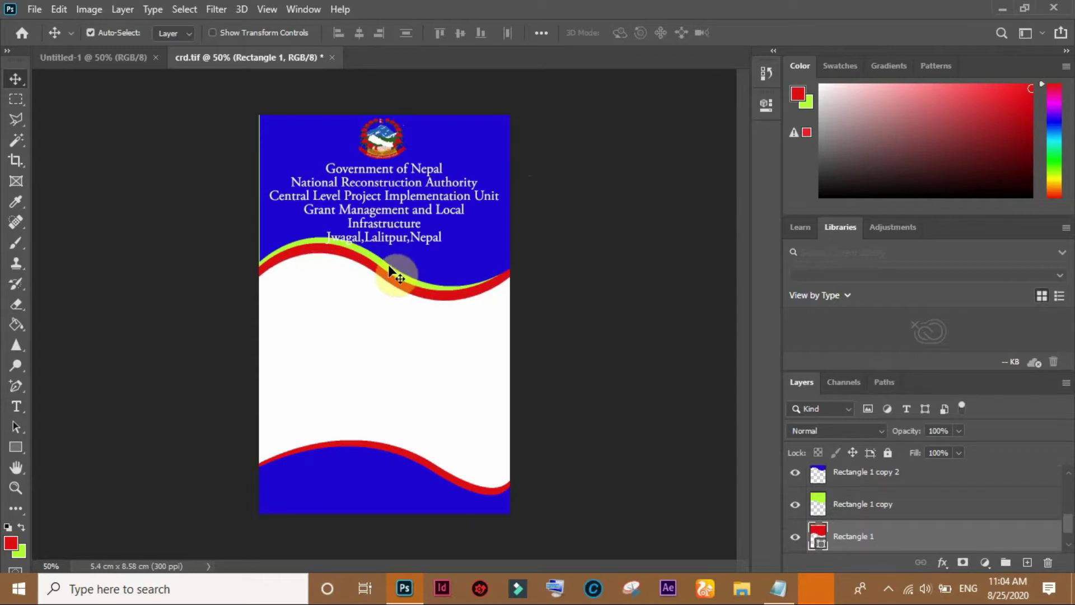
left_click(389, 270)
left_click(391, 281)
left_click_drag(391, 281, 398, 256)
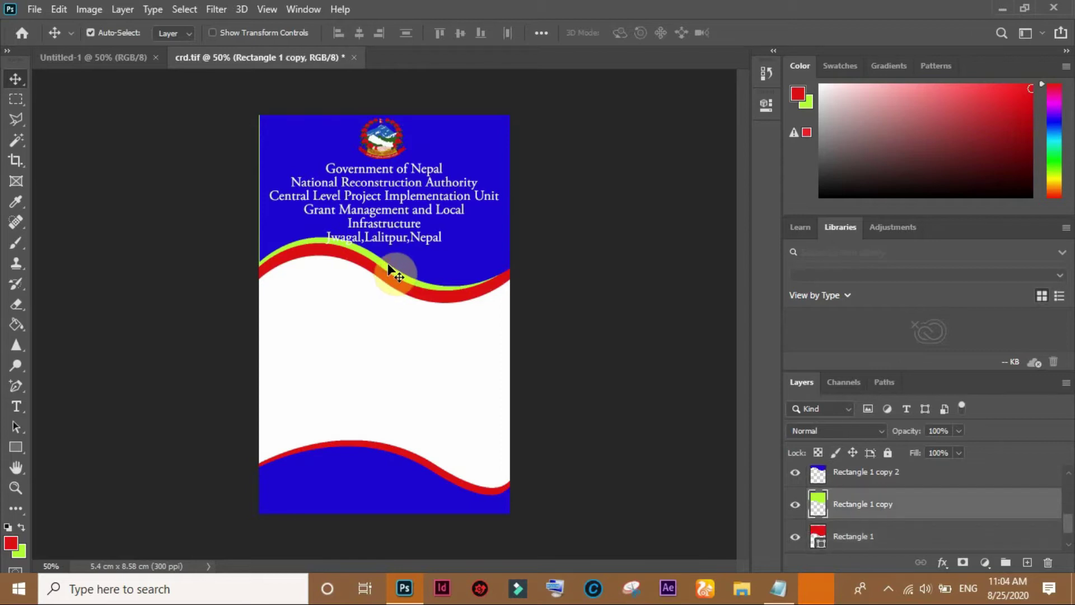
Step: Nudge the blue, red and green waves down so thin green and red bands show
key("Down")
key("Down")
key("Down")
key("Down")
key("Down")
key("Down")
key("Down")
key("Down")
key("Down")
key("Down")
key("Down")
key("Down")
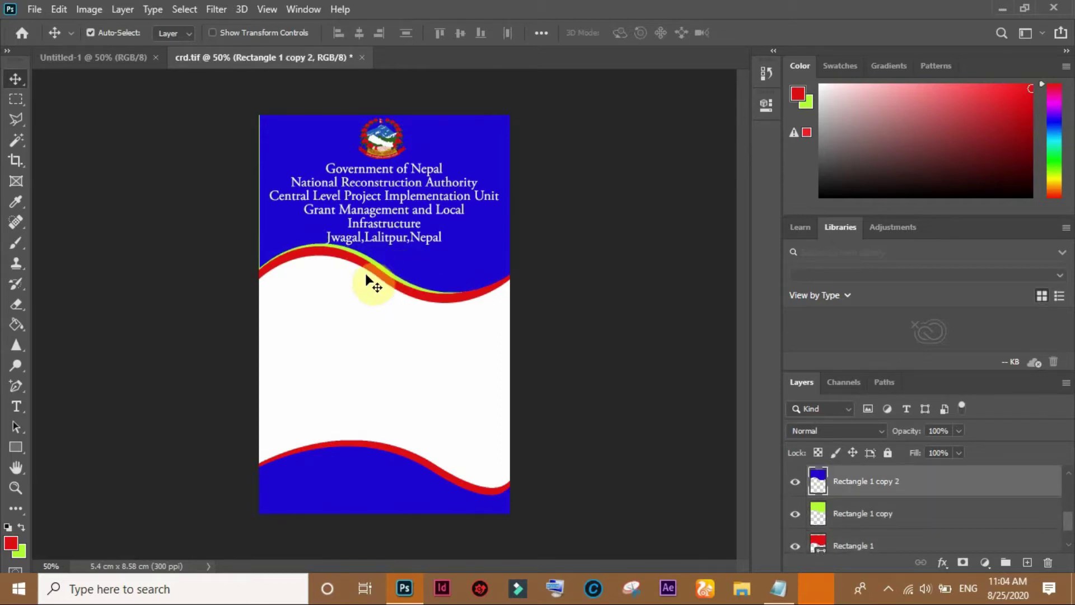
left_click(368, 268)
key("Down")
key("Down")
key("Down")
key("Down")
key("Down")
key("Down")
key("Down")
key("Down")
left_click(370, 263)
key("Down")
key("Down")
key("Down")
key("Down")
key("Down")
key("Down")
left_click(380, 259)
key("Down")
key("Down")
key("Down")
key("Down")
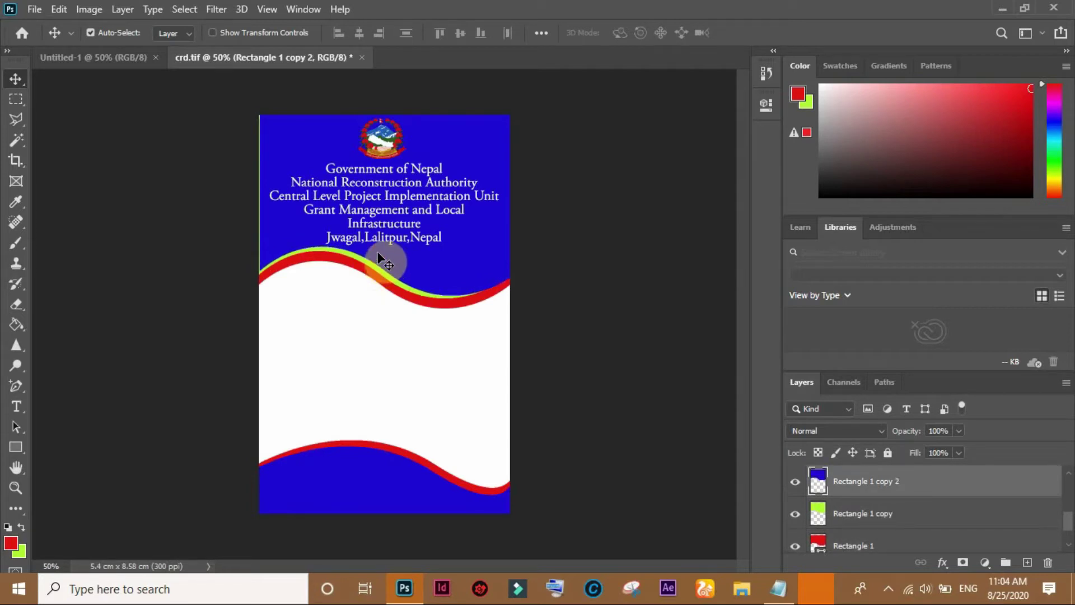
left_click(365, 272)
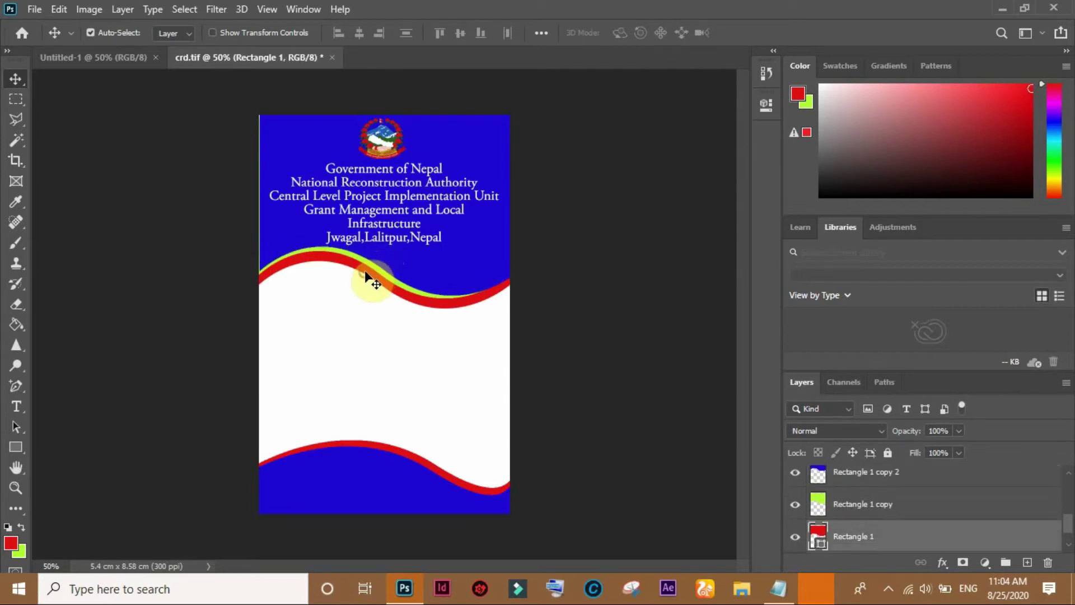
key("Down")
key("Down")
left_click(366, 261)
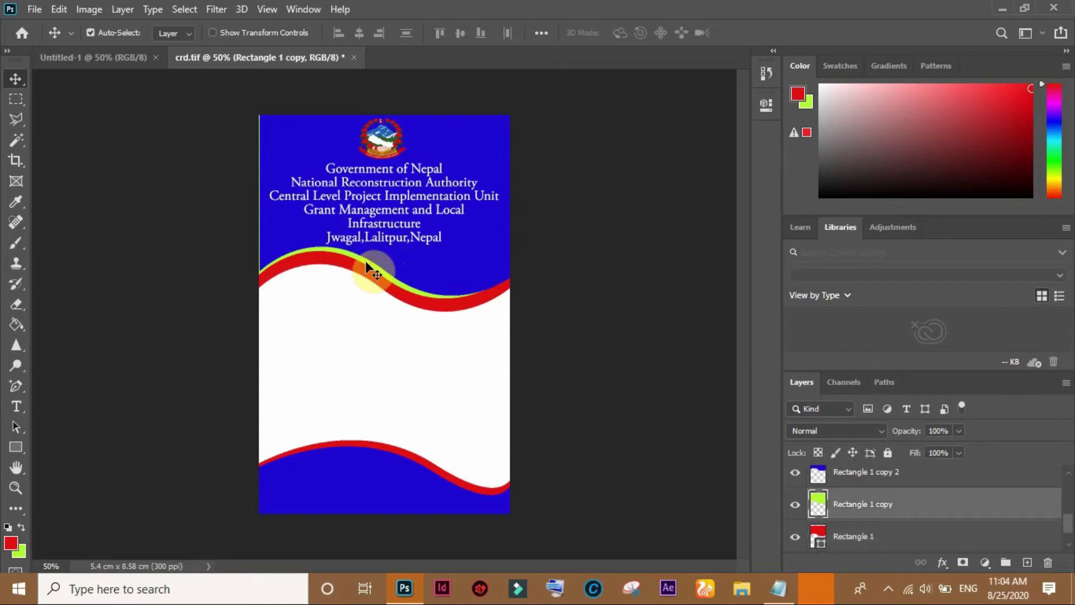
key("Down")
key("Down")
left_click(371, 261)
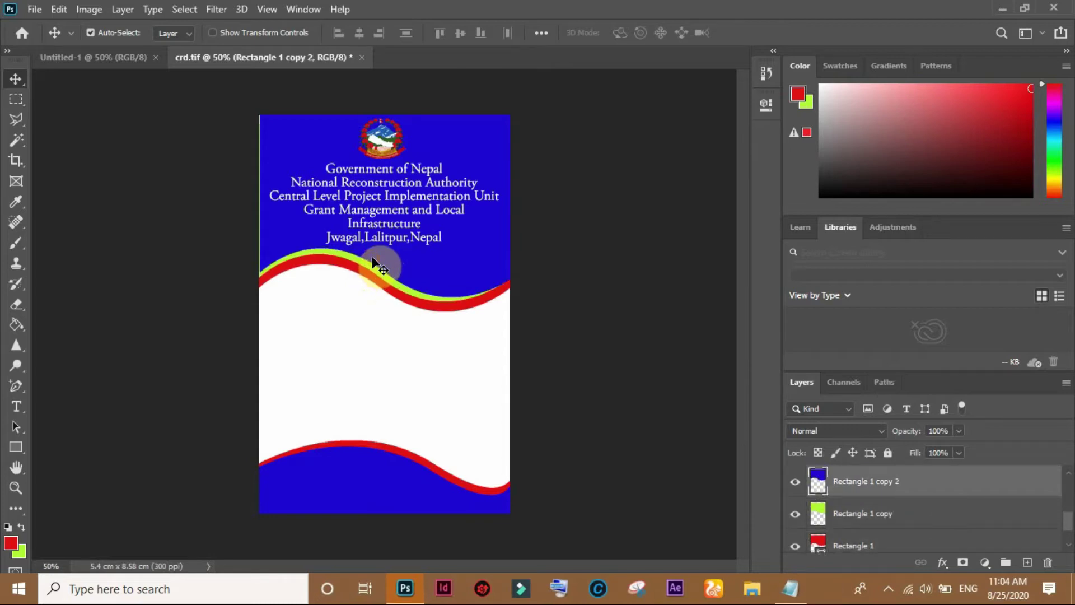
key("Up")
key("Down")
key("Down")
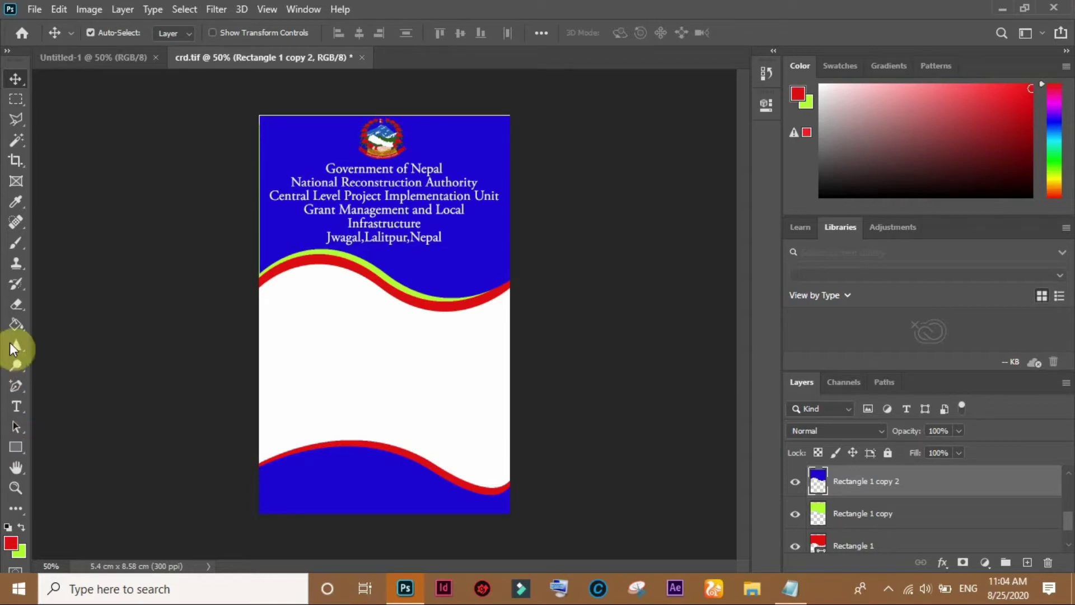
Step: Draw a paragraph text box in the white area below the header wave and bring up Notepad
left_click(15, 406)
mouse_move(277, 298)
left_mouse_down()
mouse_move(407, 400)
mouse_move(480, 420)
left_mouse_up()
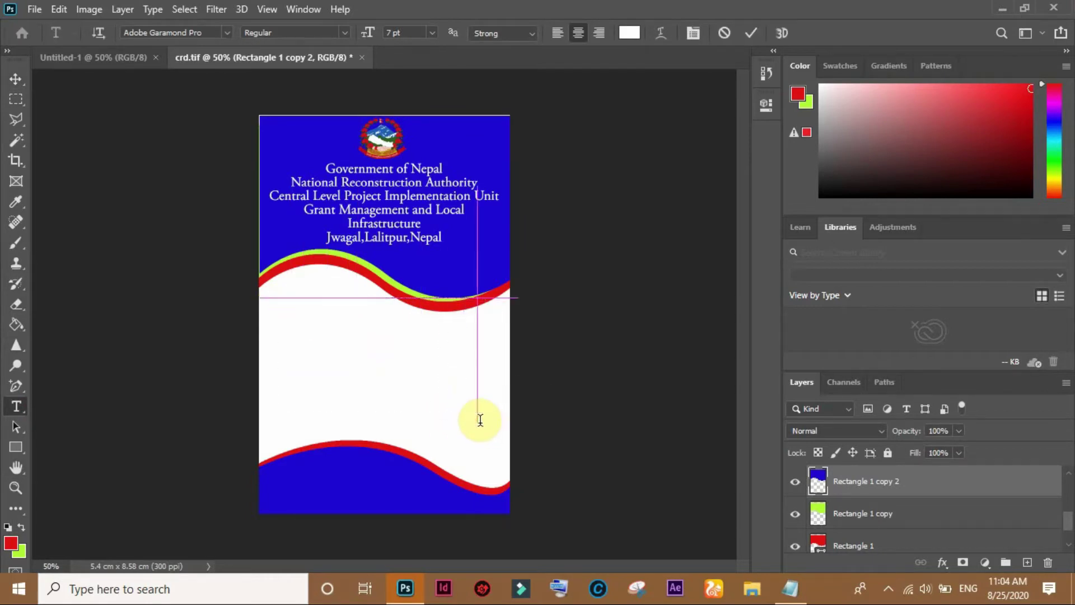
left_click_drag(480, 420, 477, 423)
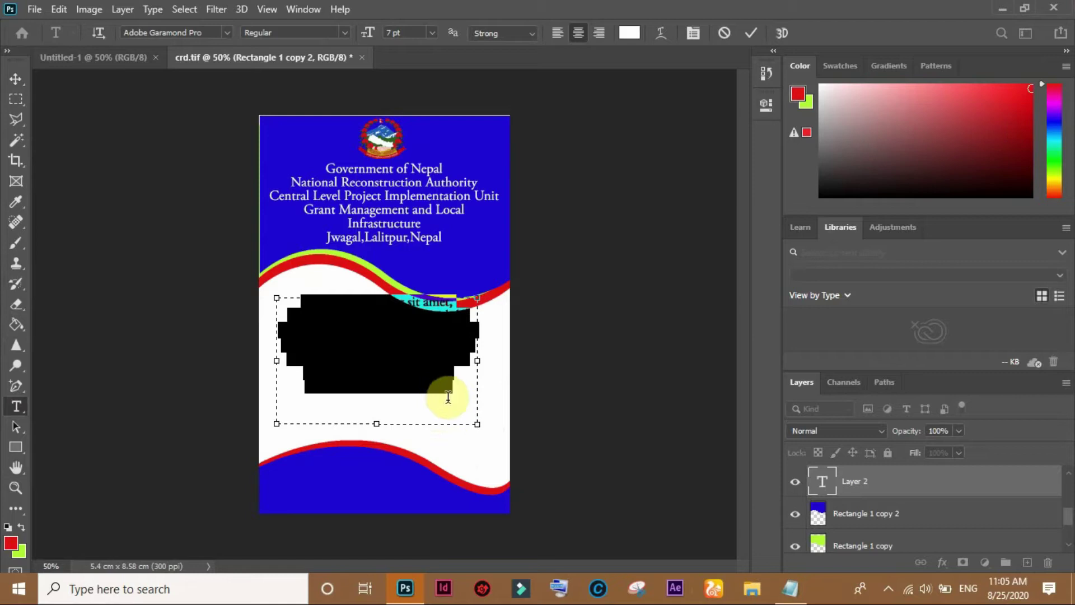
left_click(789, 589)
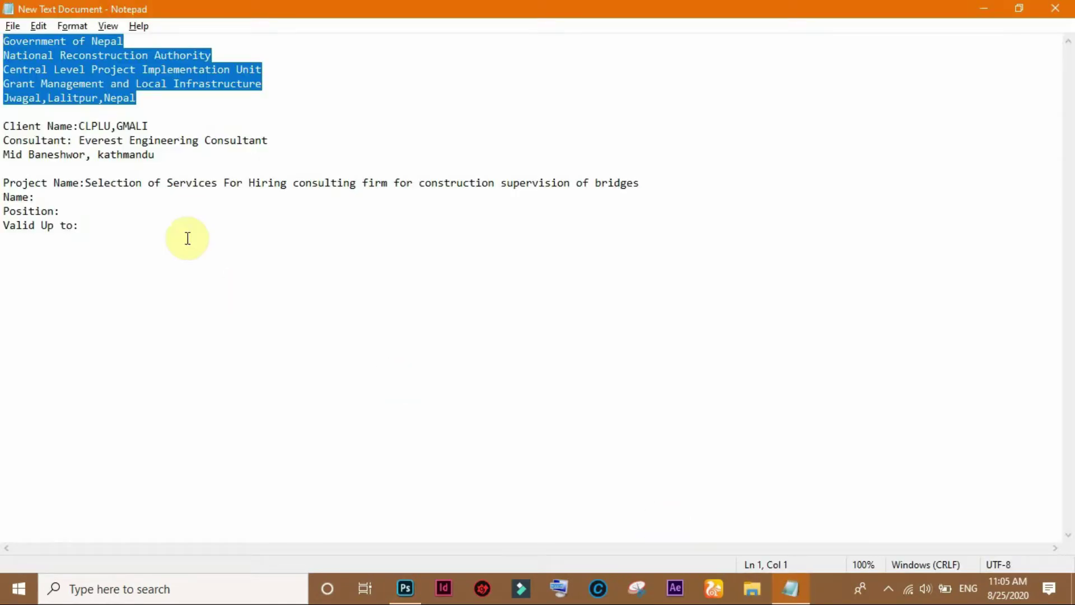
Step: Copy the Client Name through Project Name lines from Notepad and return to Photoshop
left_click_drag(3, 126, 136, 170)
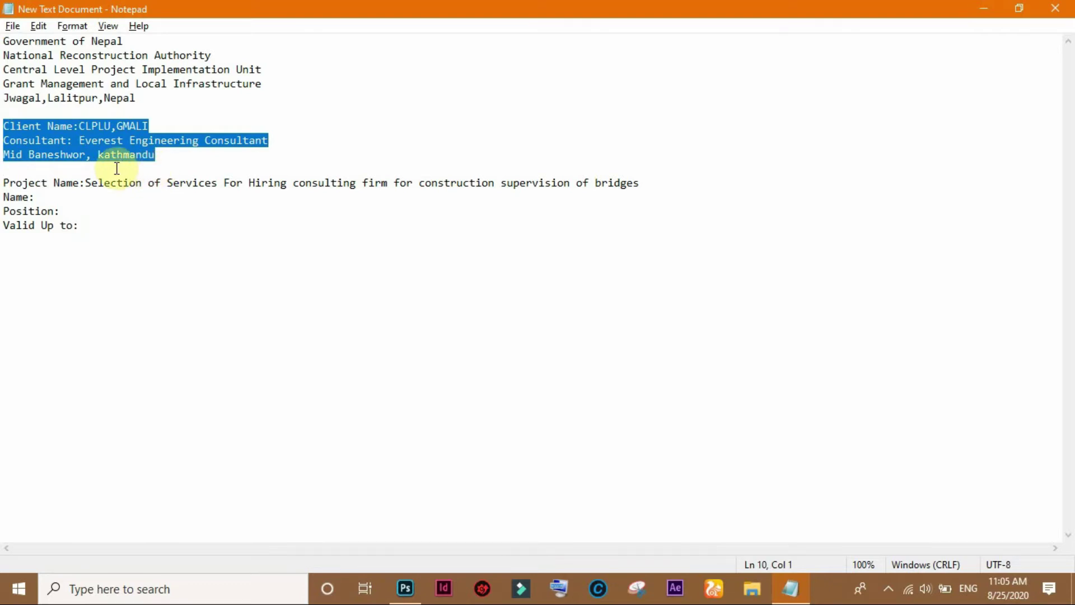
left_click(93, 154)
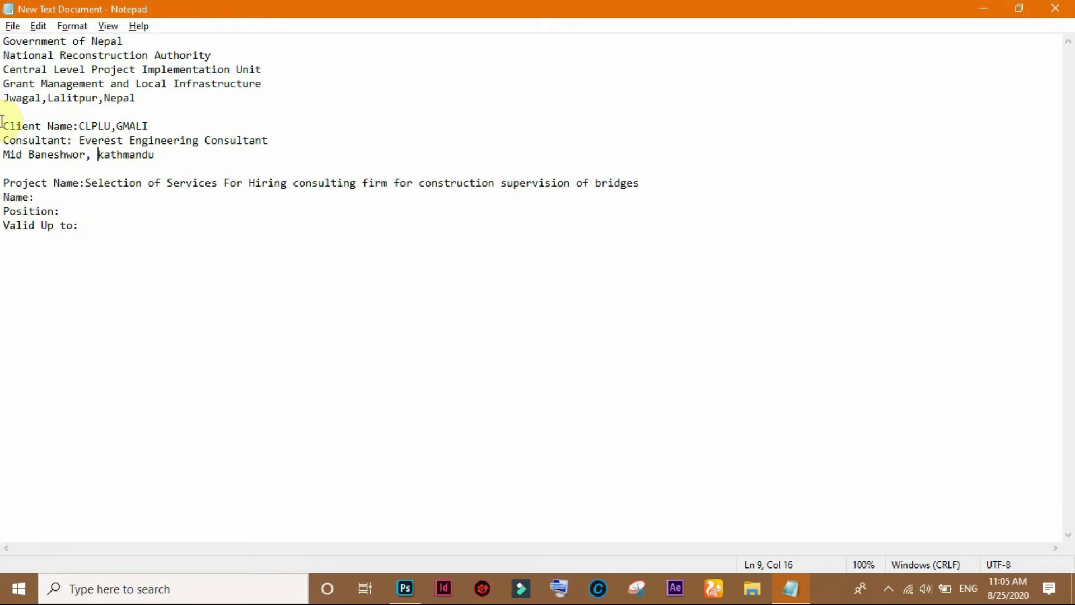
mouse_move(4, 120)
left_mouse_down()
mouse_move(137, 193)
mouse_move(653, 181)
left_mouse_up()
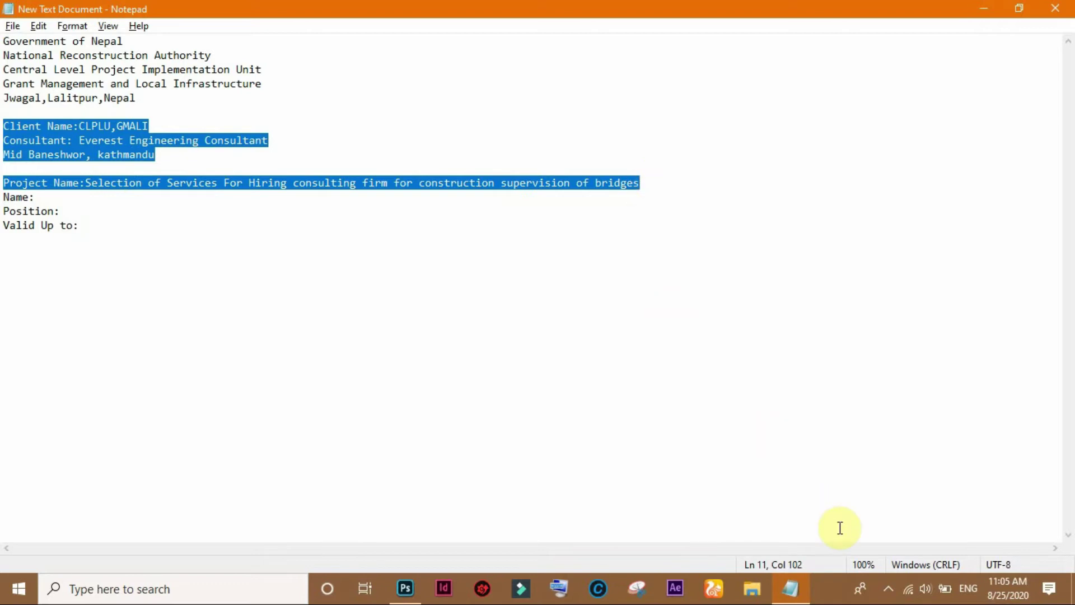
mouse_move(404, 587)
left_click(413, 592)
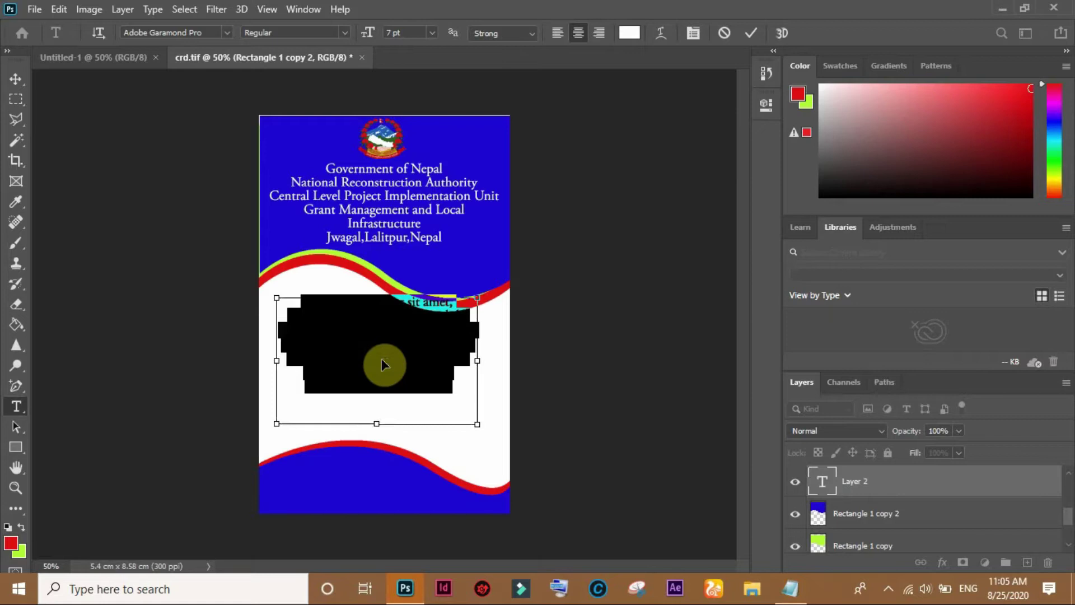
Step: Paste the client and project details into the text box and colour them black (#000000)
key("ctrl+v")
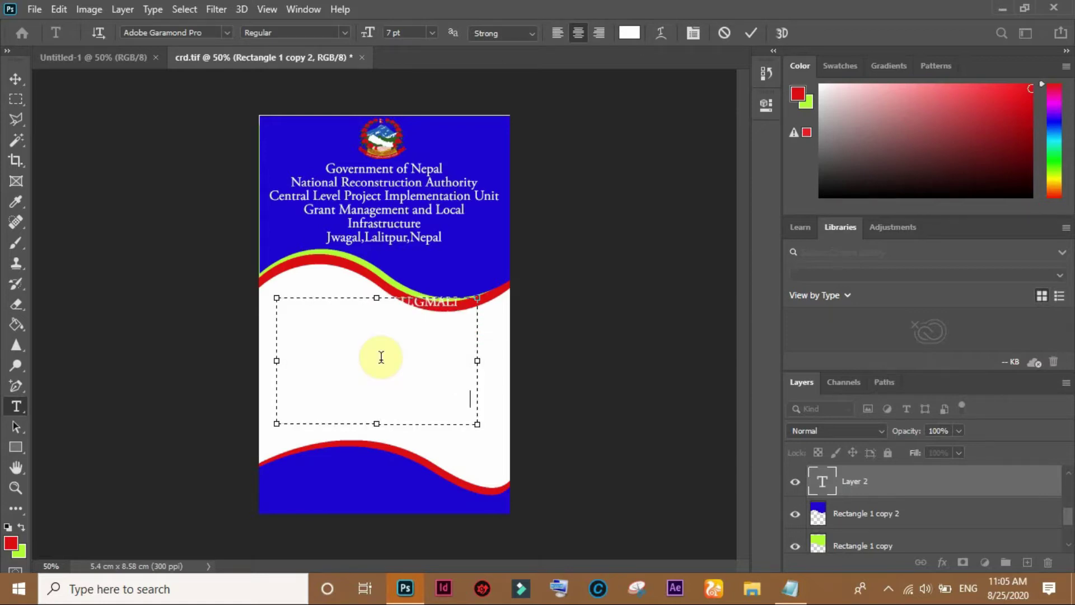
key("ctrl+a")
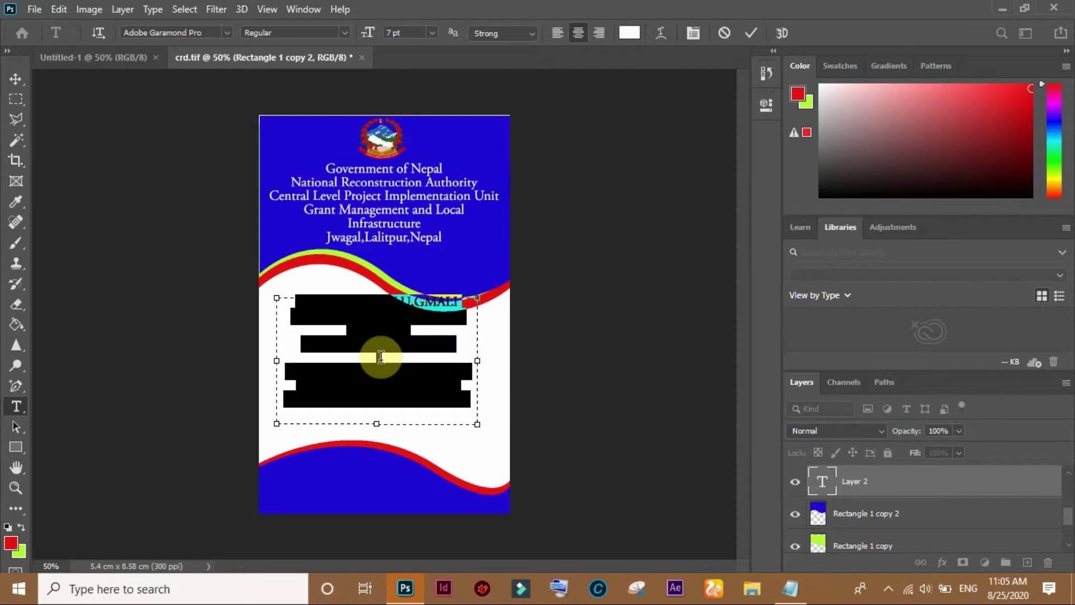
left_click(629, 33)
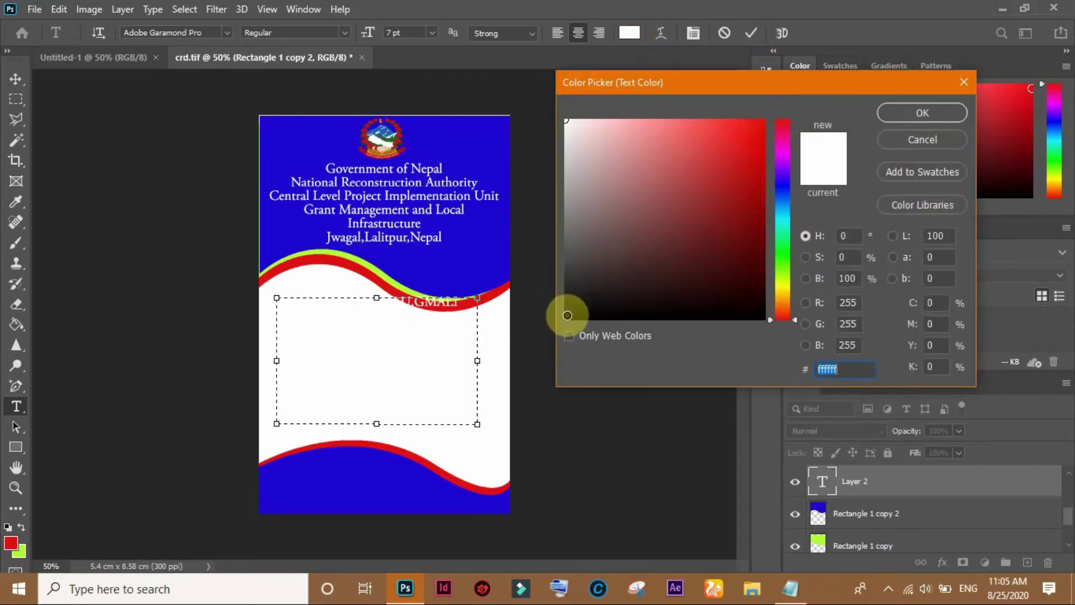
left_click(567, 315)
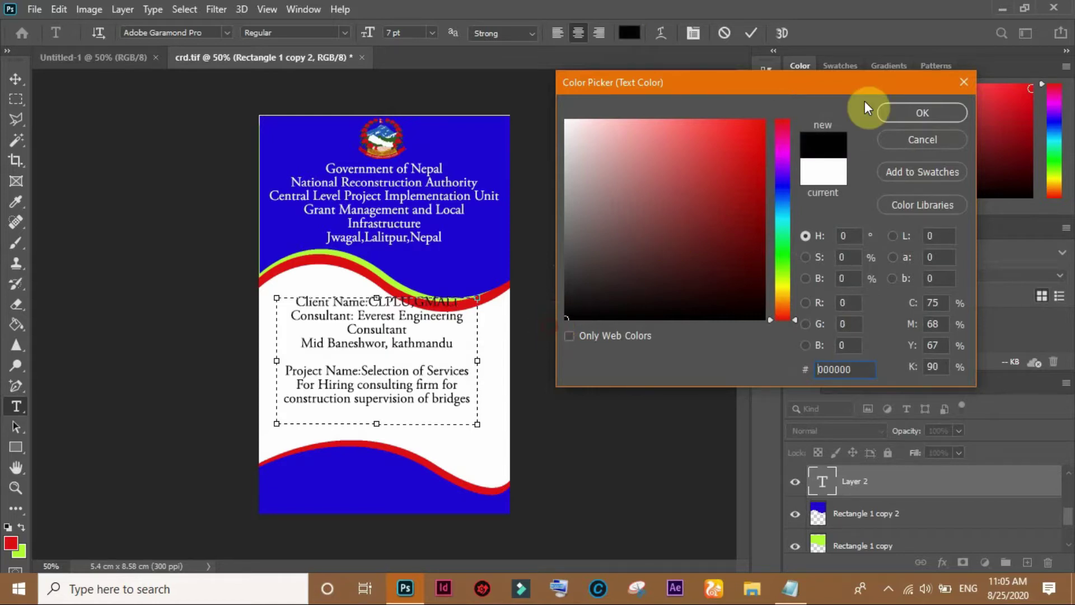
left_click(913, 115)
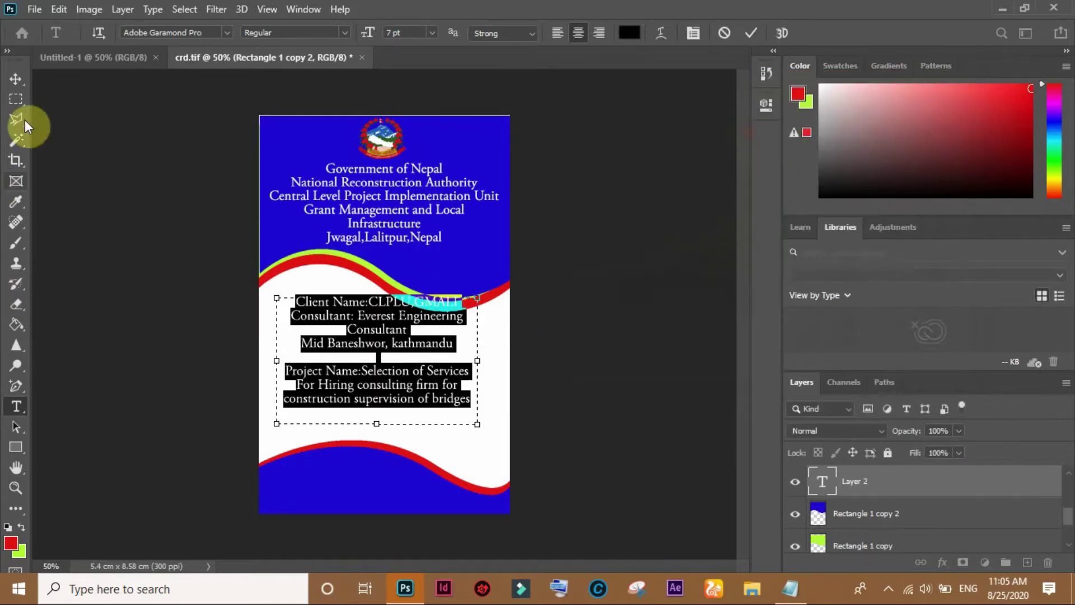
left_click(14, 79)
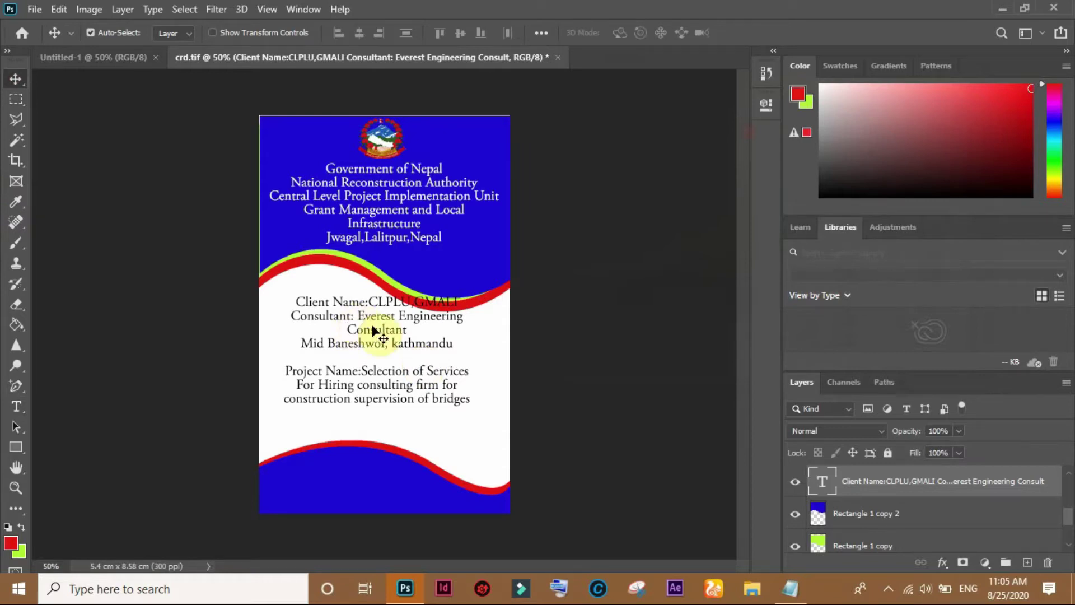
Step: Move the details block down-right and resize its text box to the card width, 2.60 cm tall
left_click_drag(364, 312, 347, 330)
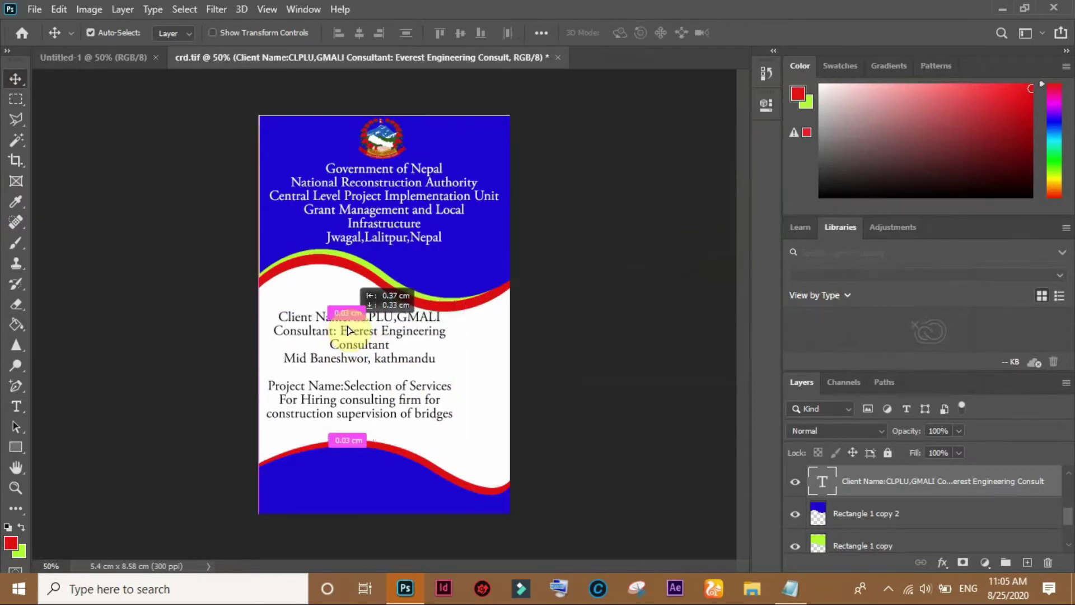
mouse_move(347, 330)
left_mouse_down()
mouse_move(359, 339)
mouse_move(345, 336)
left_mouse_up()
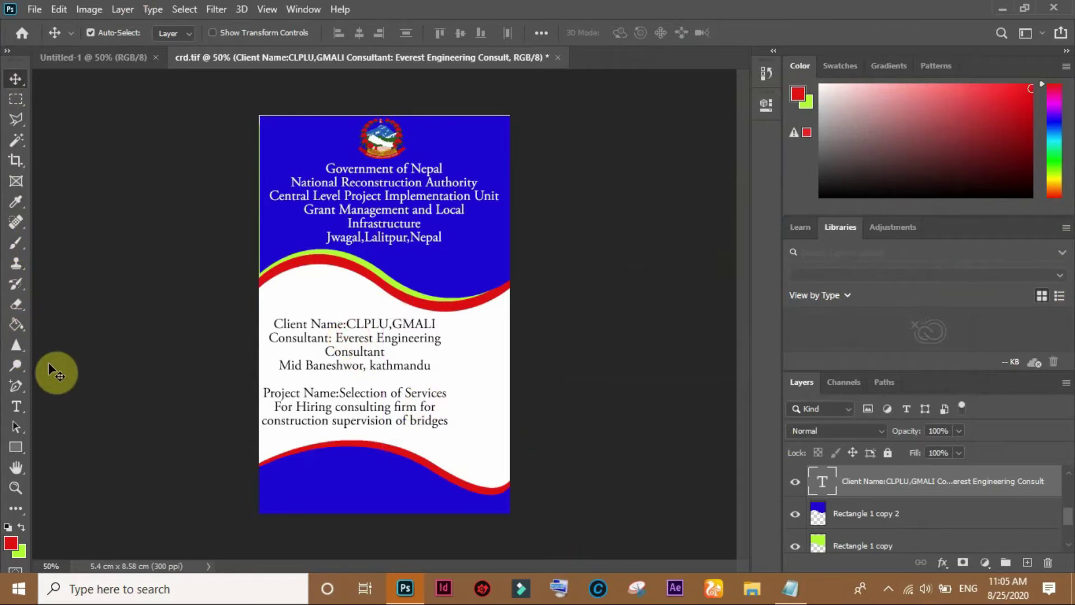
left_click(16, 406)
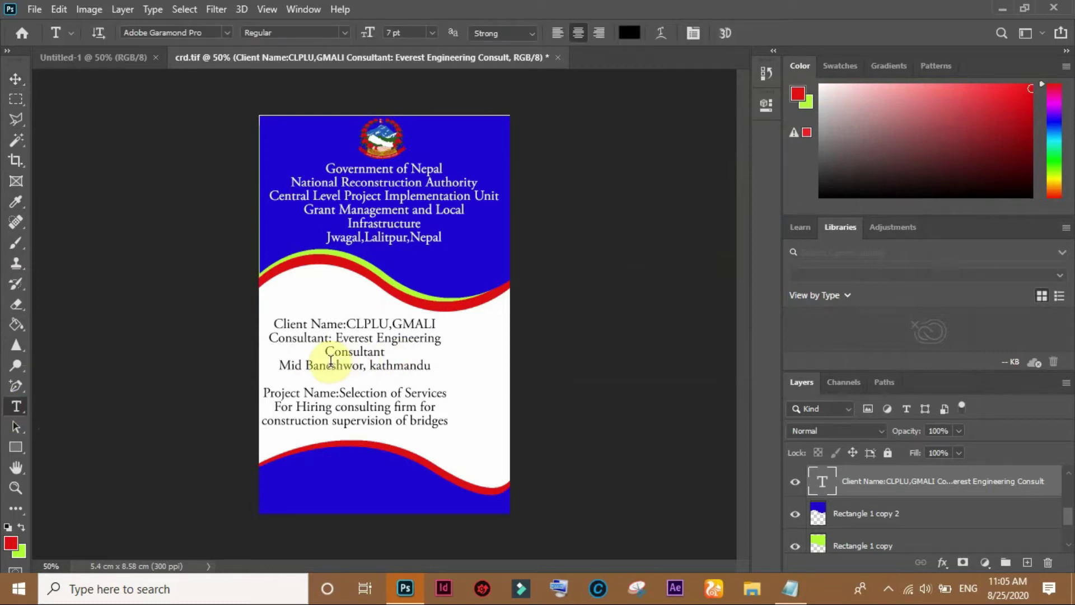
left_click(330, 363)
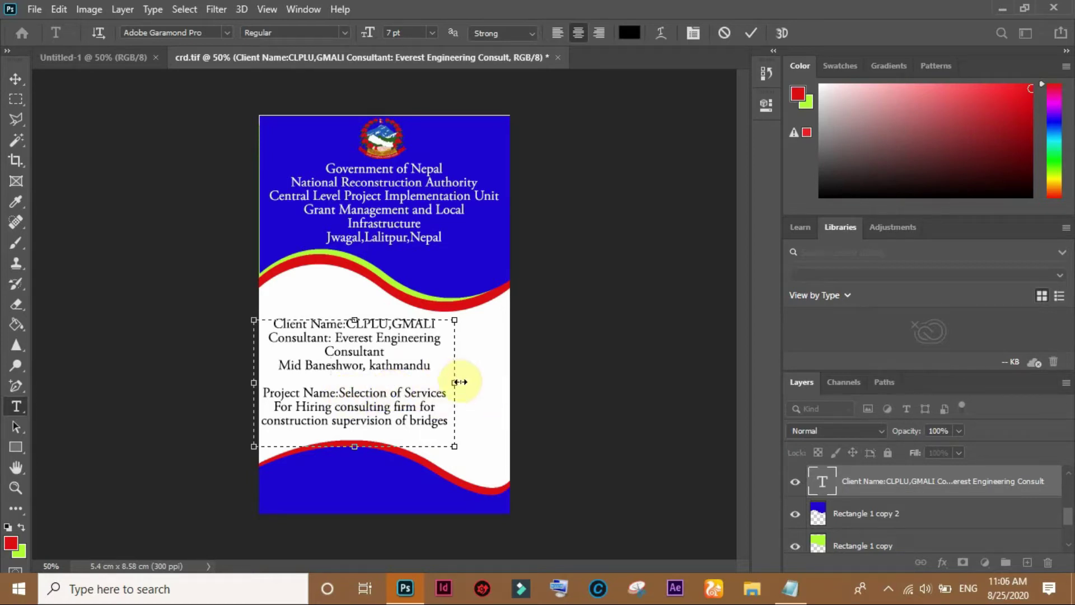
left_click_drag(454, 385, 504, 380)
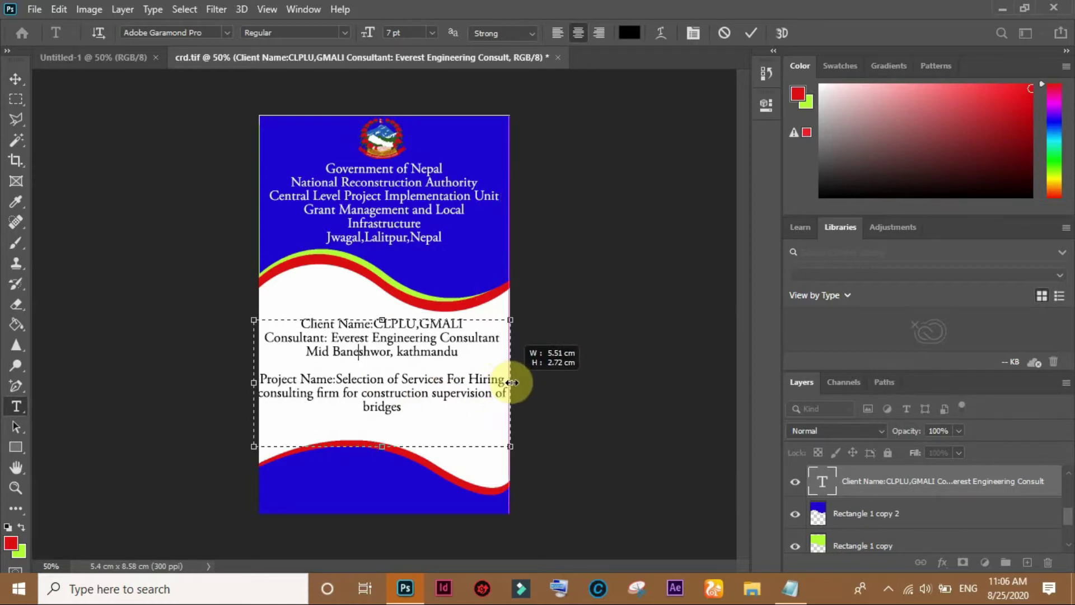
left_click_drag(506, 380, 510, 382)
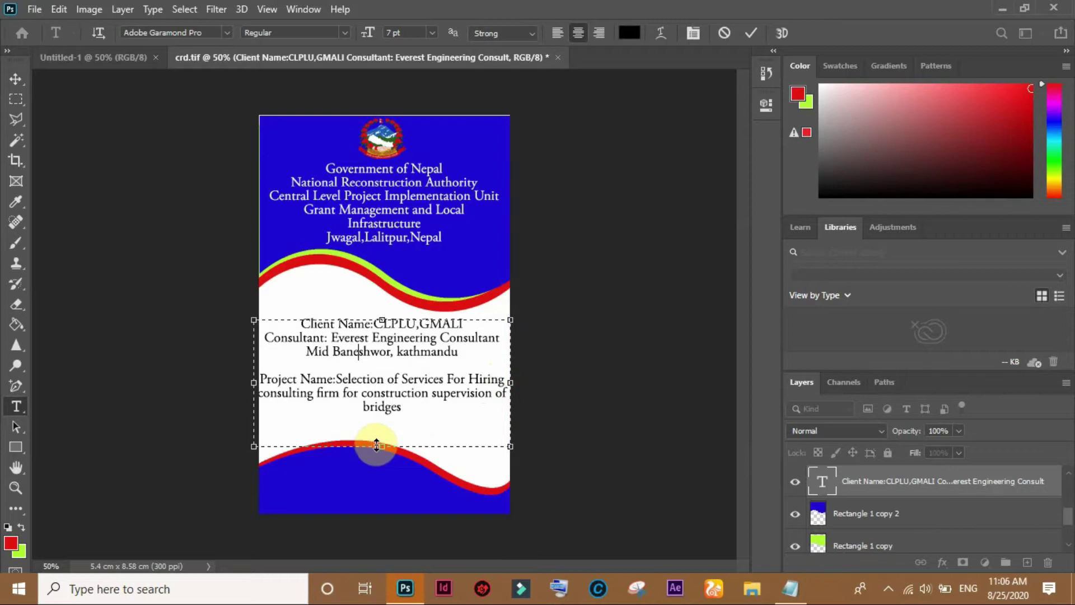
left_click_drag(381, 445, 383, 433)
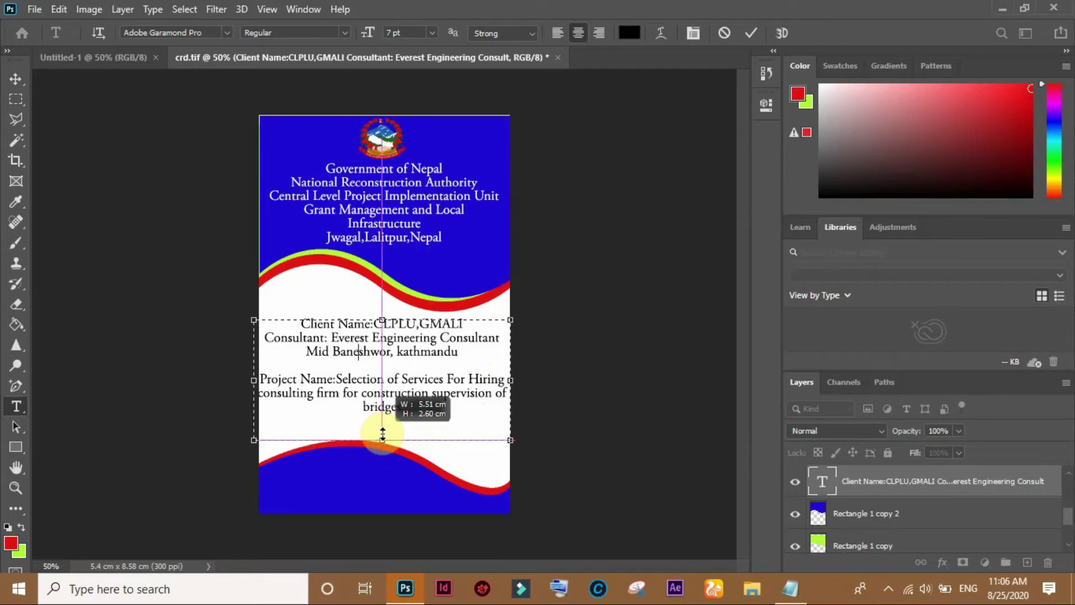
left_click_drag(382, 433, 383, 422)
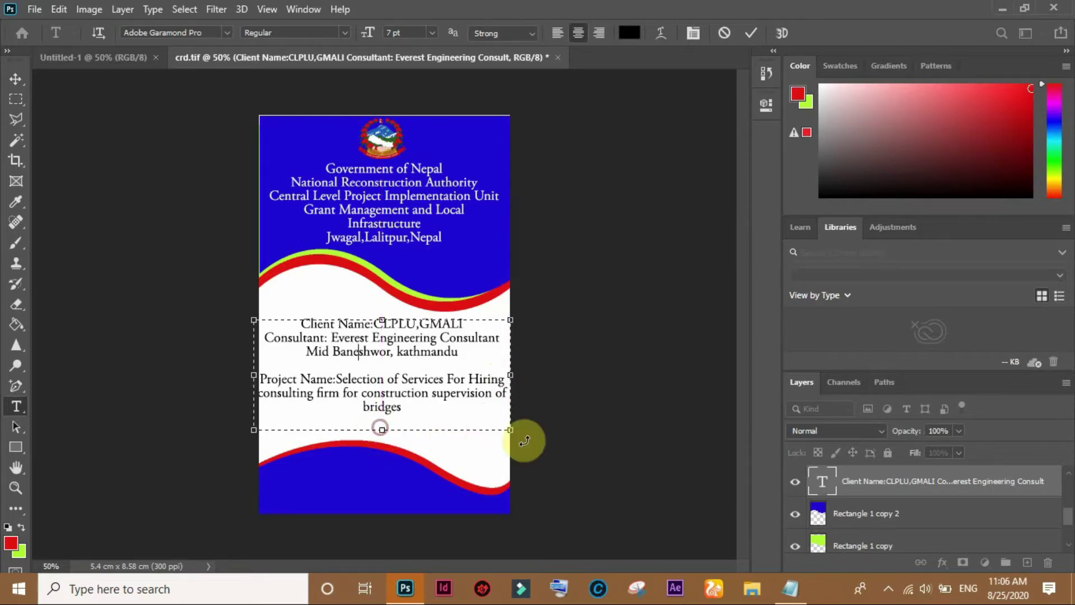
left_click(17, 79)
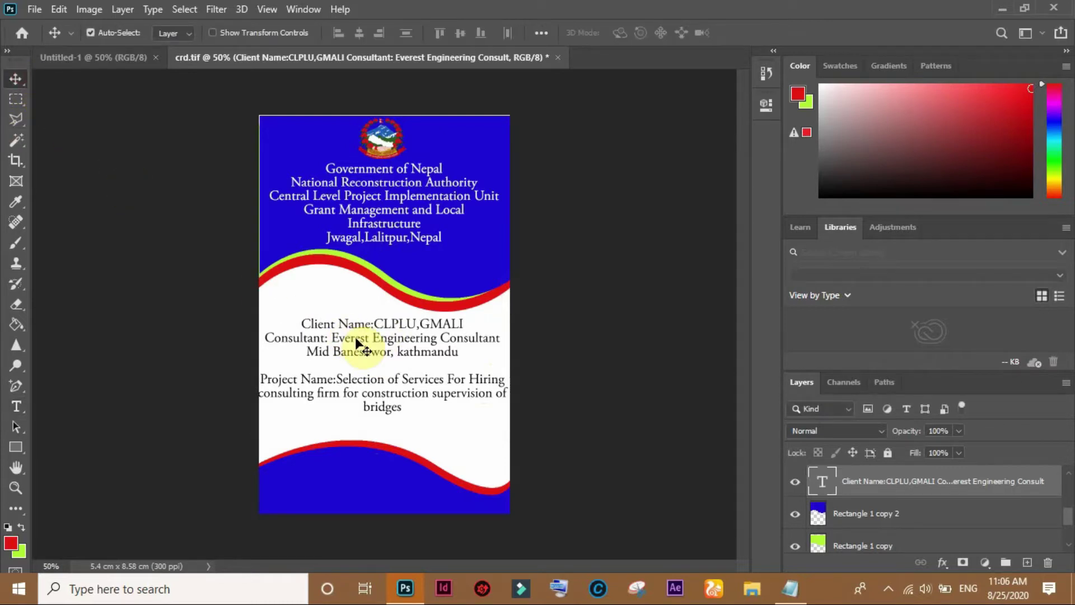
Step: Shift the details block slightly left and up
mouse_move(356, 342)
left_mouse_down()
mouse_move(311, 328)
mouse_move(322, 337)
left_mouse_up()
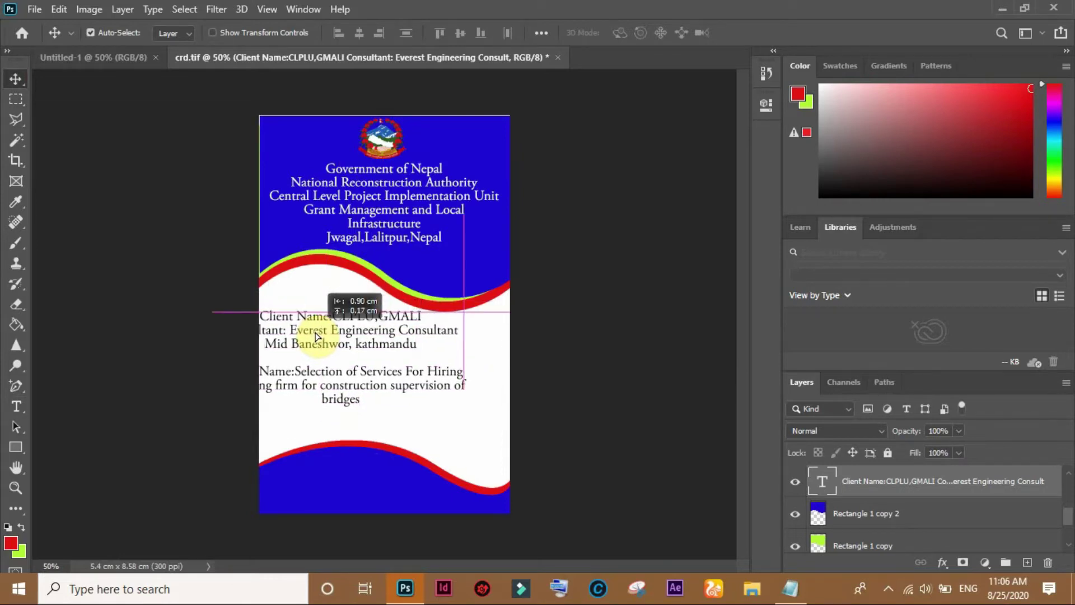
left_click_drag(322, 337, 323, 336)
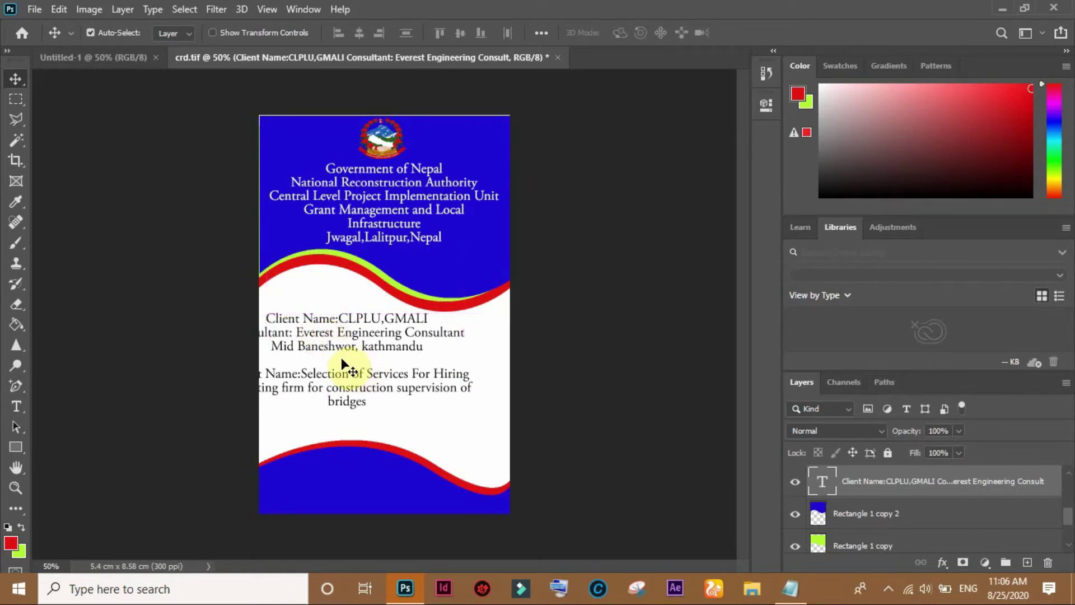
key("ctrl")
Step: Widen the details text box rightward, recheck the line break before Consultant, and select all the text
left_click(16, 406)
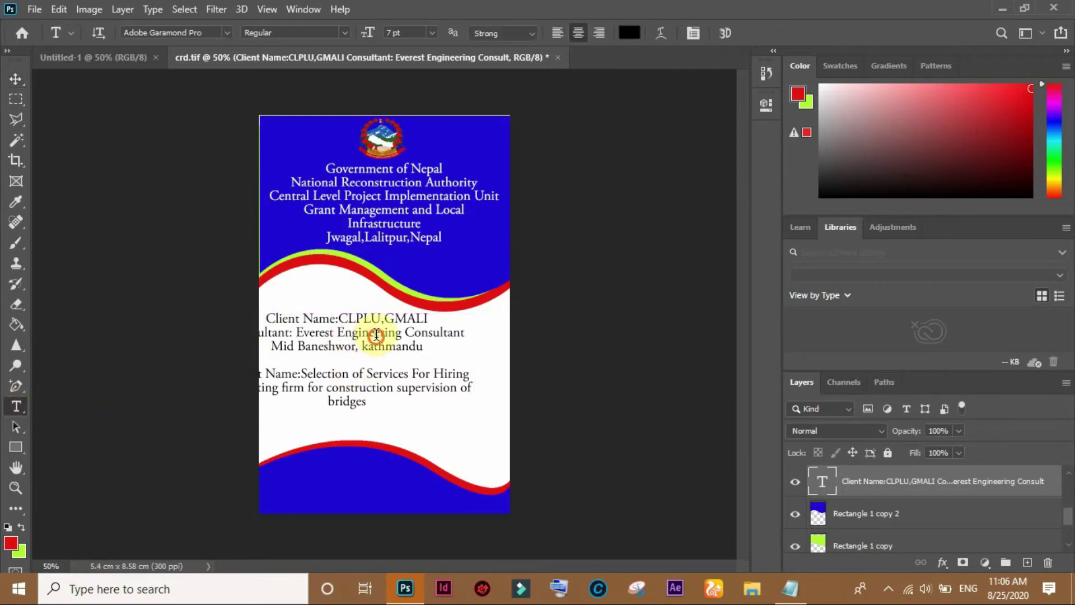
left_click(376, 334)
left_click_drag(219, 369, 259, 361)
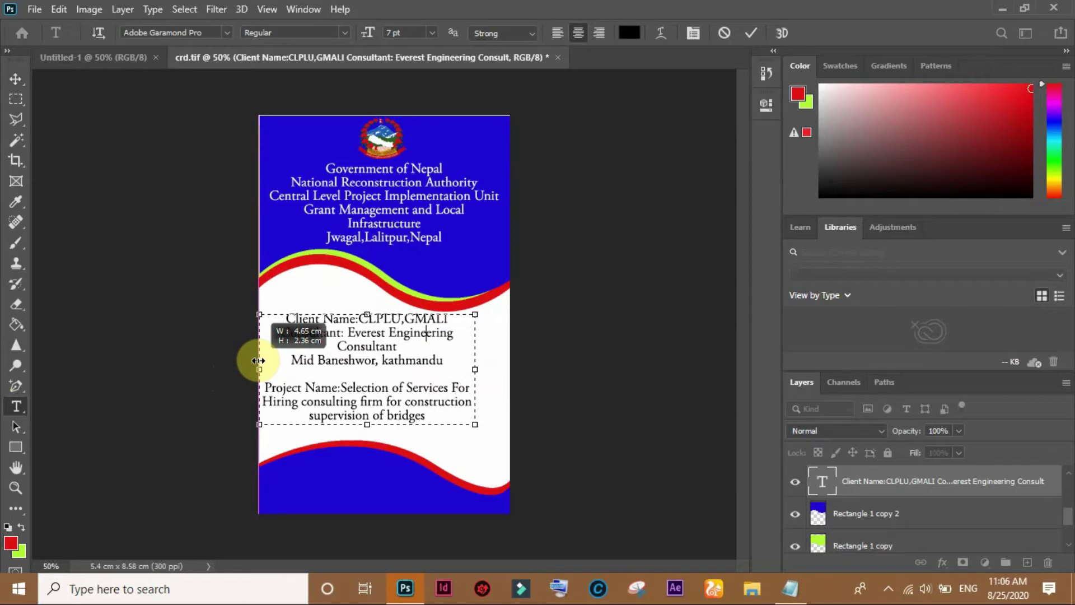
left_click_drag(475, 369, 511, 368)
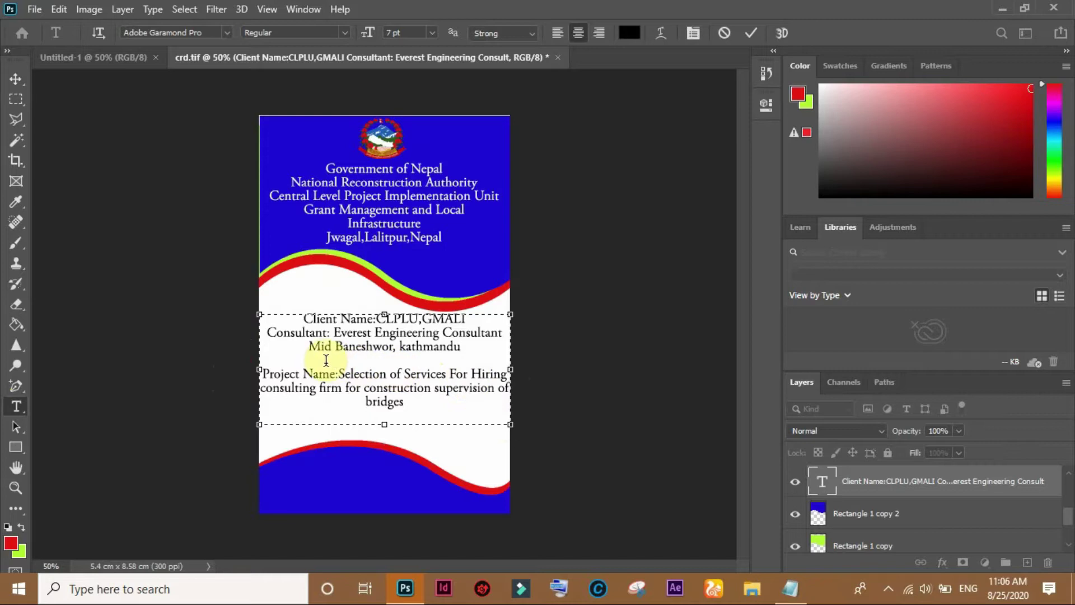
left_click(267, 333)
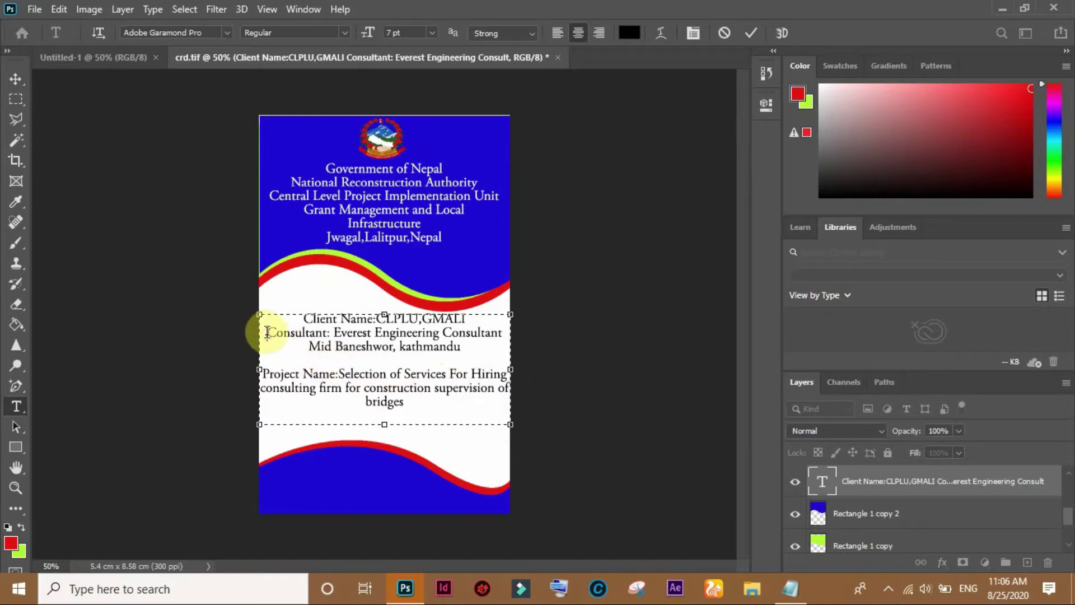
key("BackSpace")
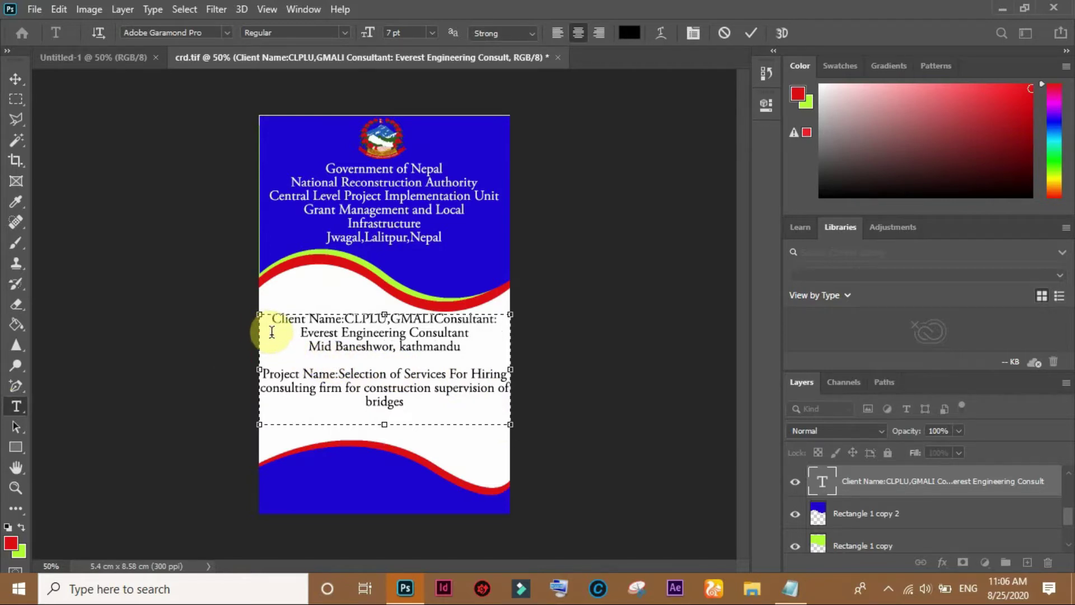
key("Return")
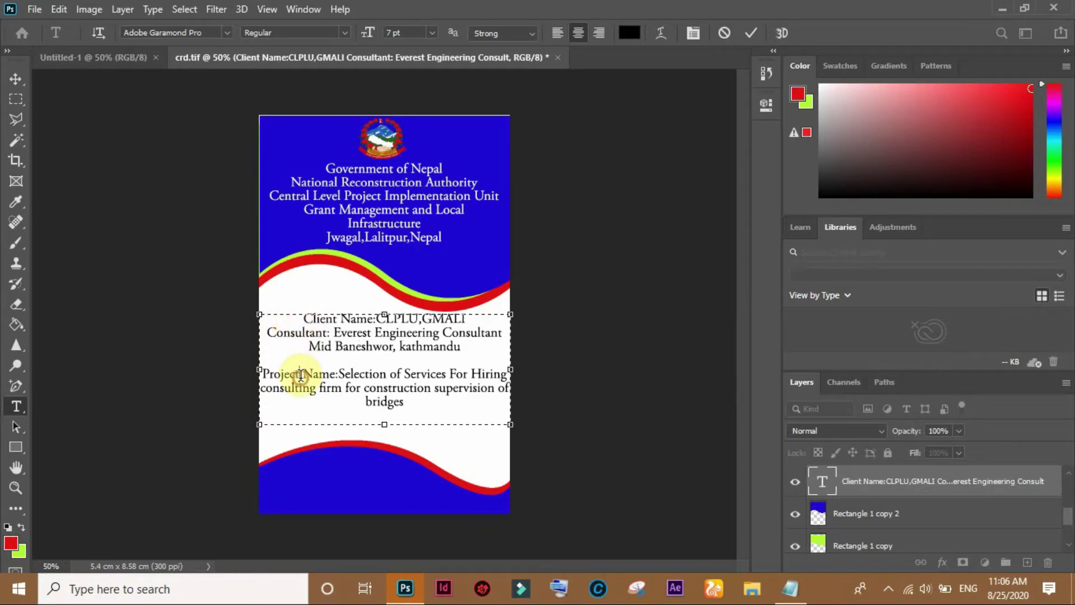
key("ctrl+a")
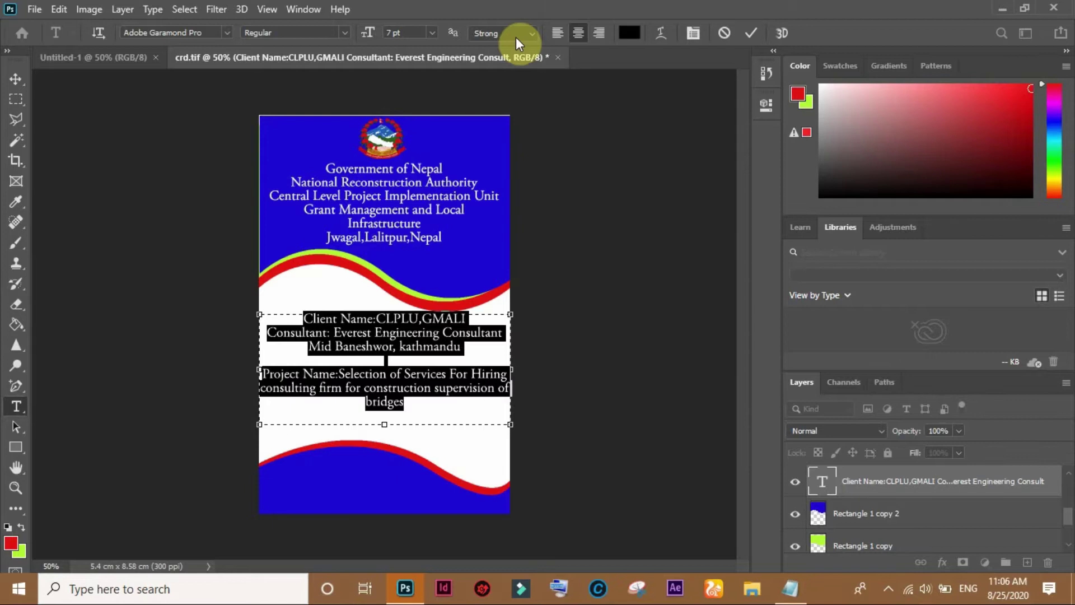
Step: Left-align the details and replace the spaces before the Consultant colon with a tab
left_click(557, 33)
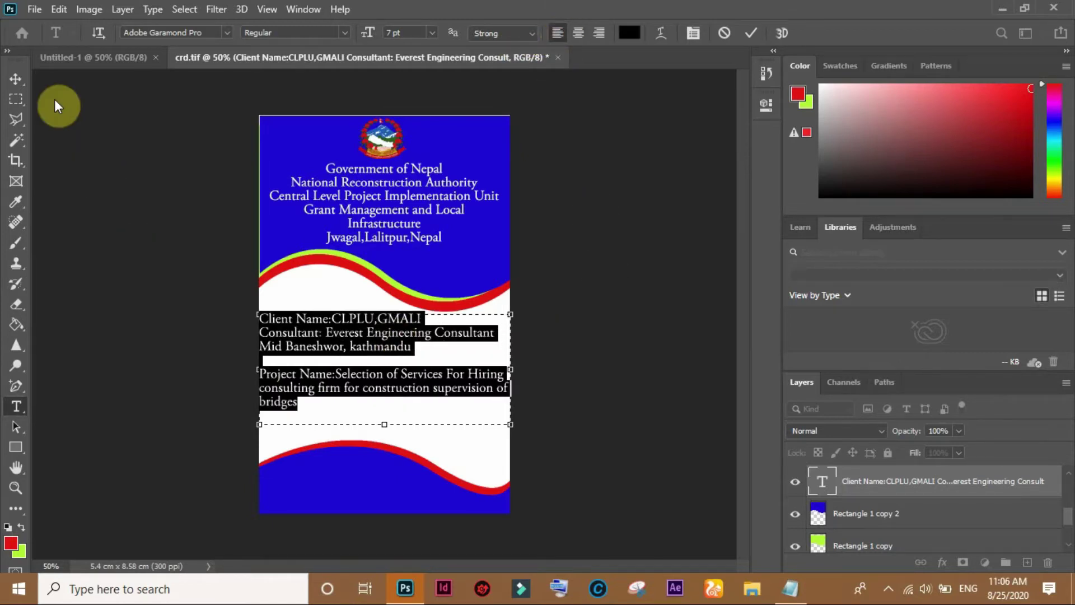
left_click(469, 350)
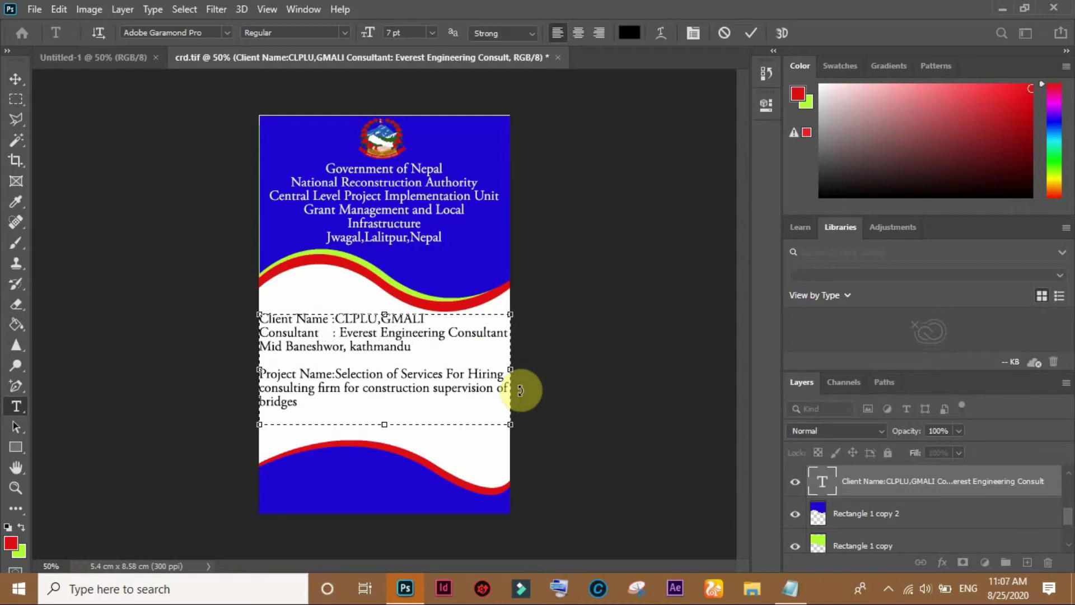
key("BackSpace")
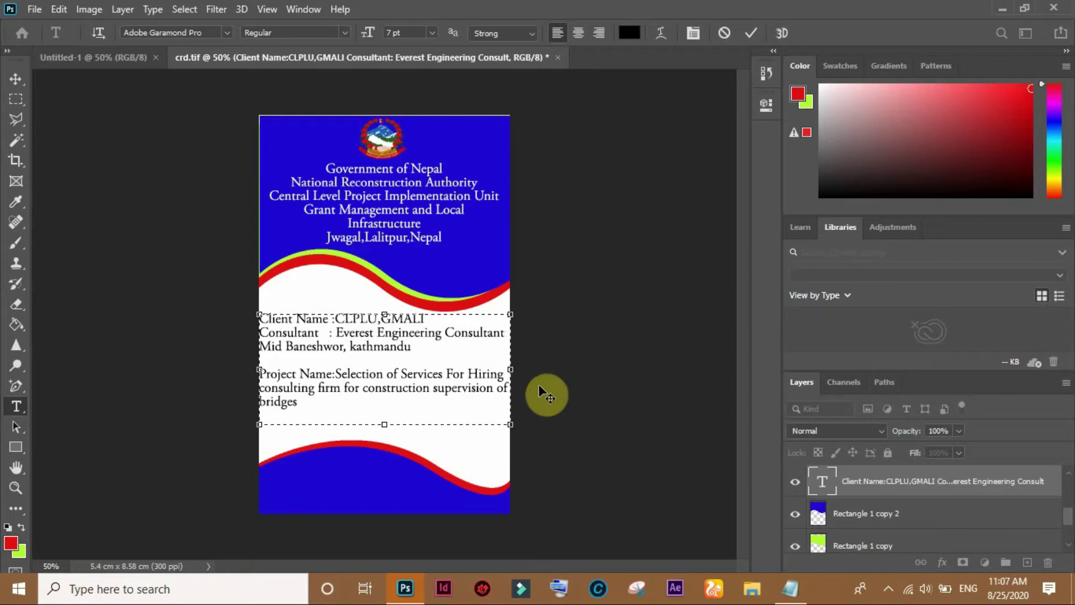
key("BackSpace")
key("BackSpace")
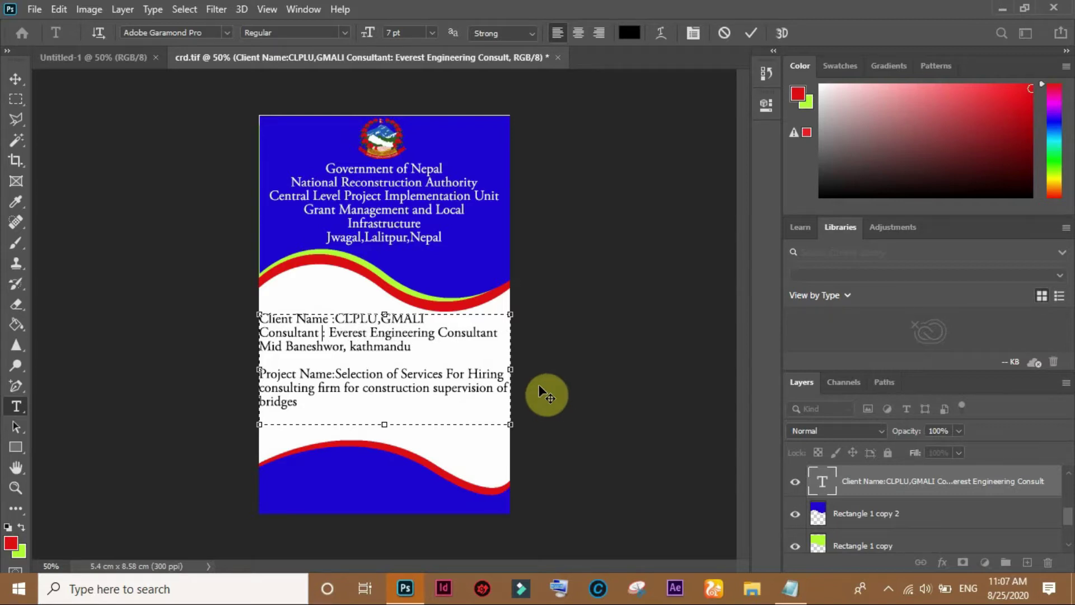
key("BackSpace")
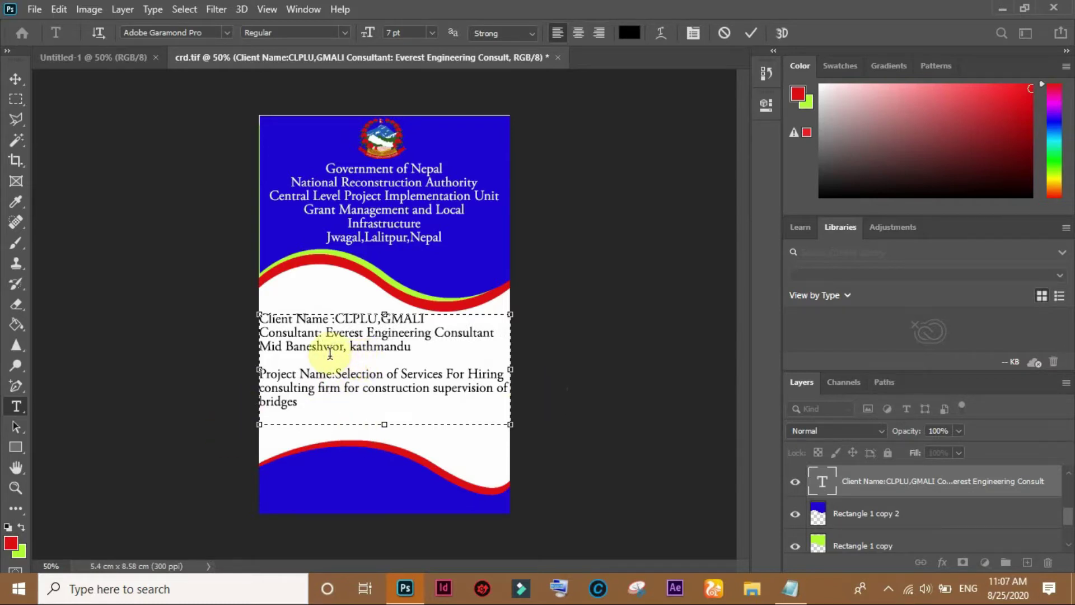
left_click(318, 332)
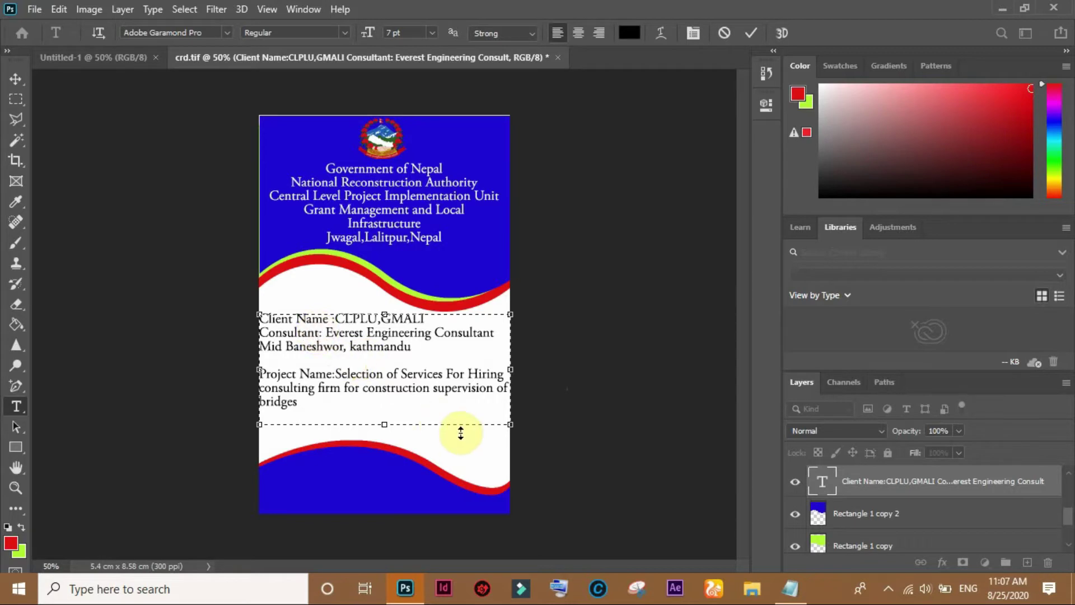
key("Tab")
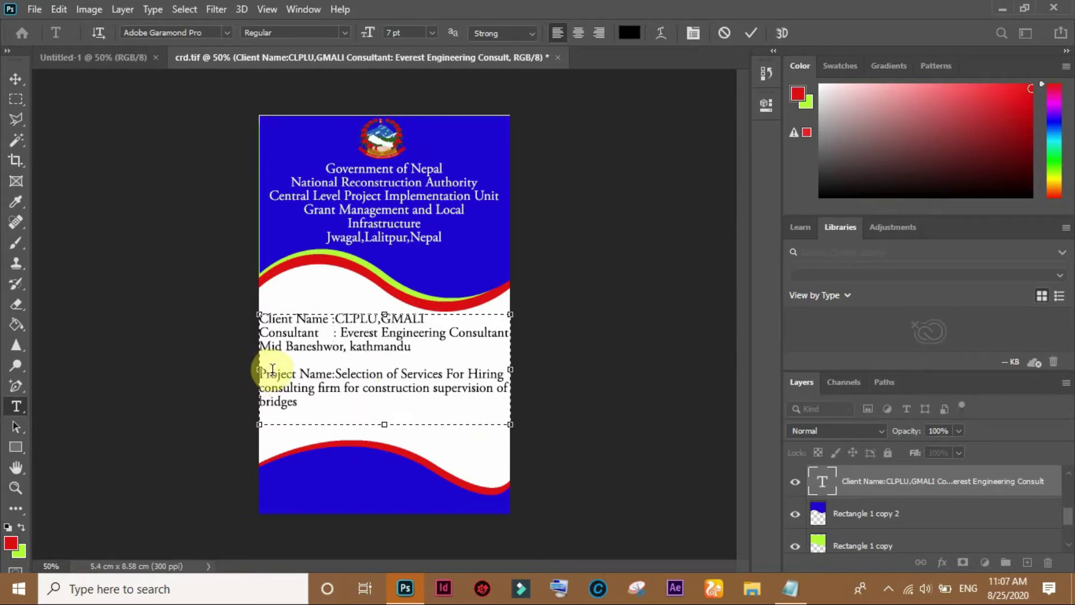
Step: Remove the blank line before Project Name, narrow the box, and move the block right and down
key("BackSpace")
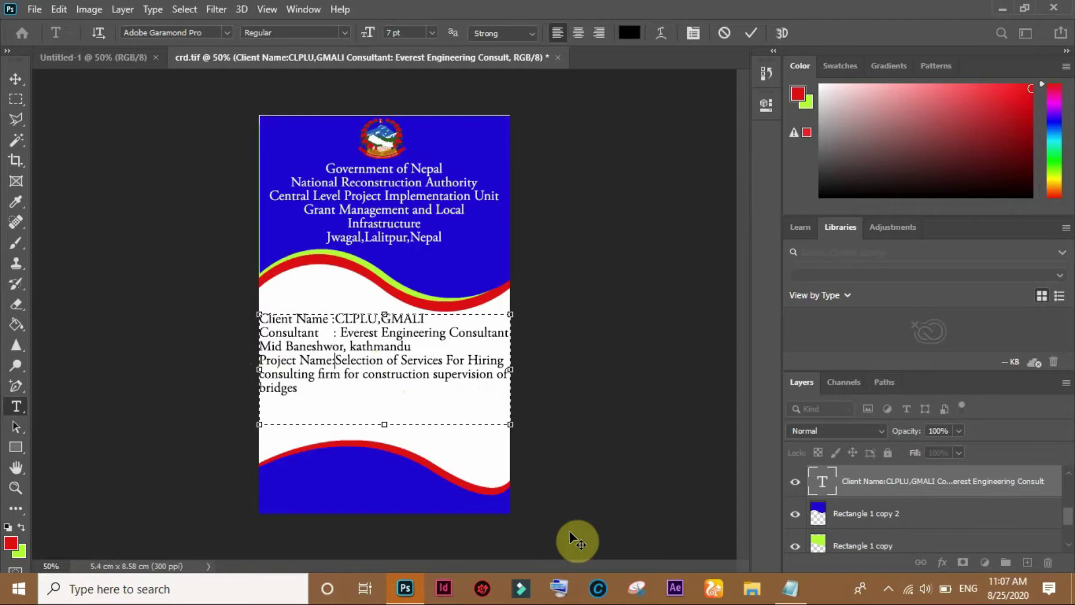
left_click_drag(506, 424, 502, 422)
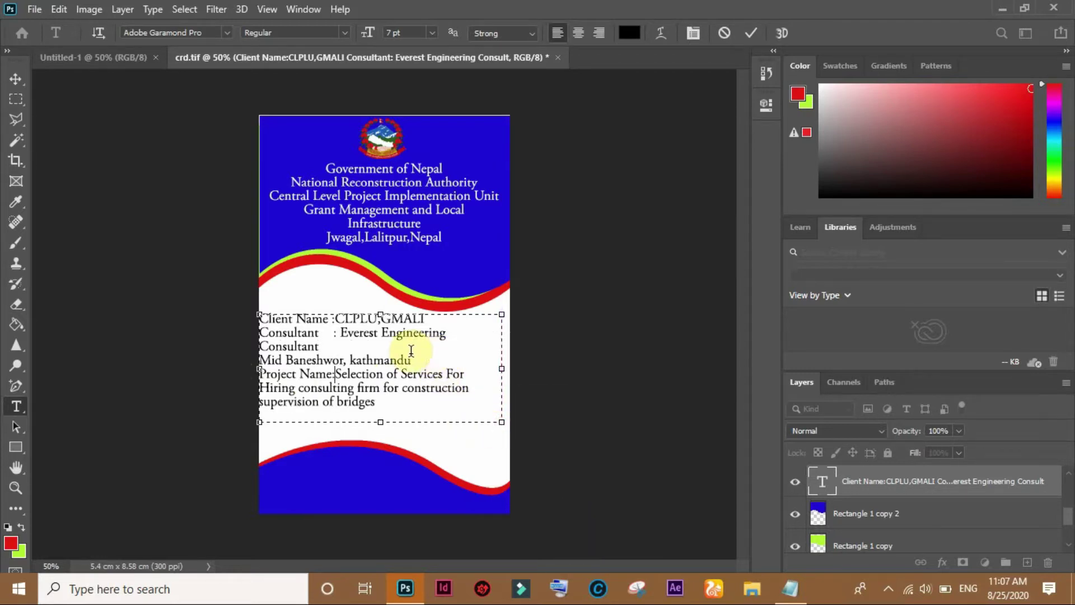
left_click(14, 78)
left_click_drag(372, 339, 391, 351)
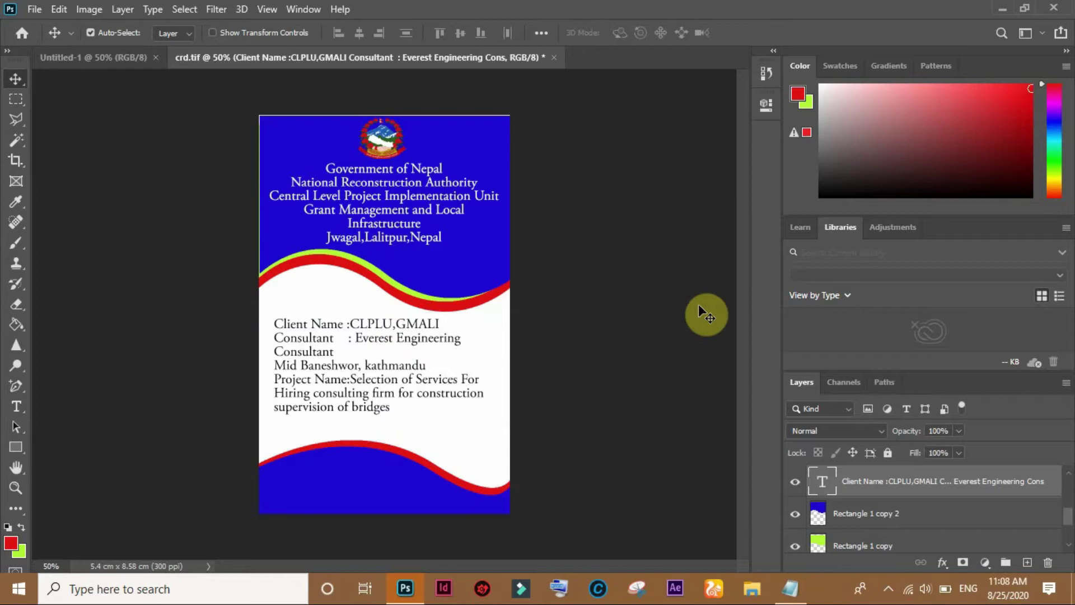
Step: Nudge the details block one step right and select all its text for a font change
key("Right")
key("Right")
key("Right")
key("Right")
key("Right")
key("Right")
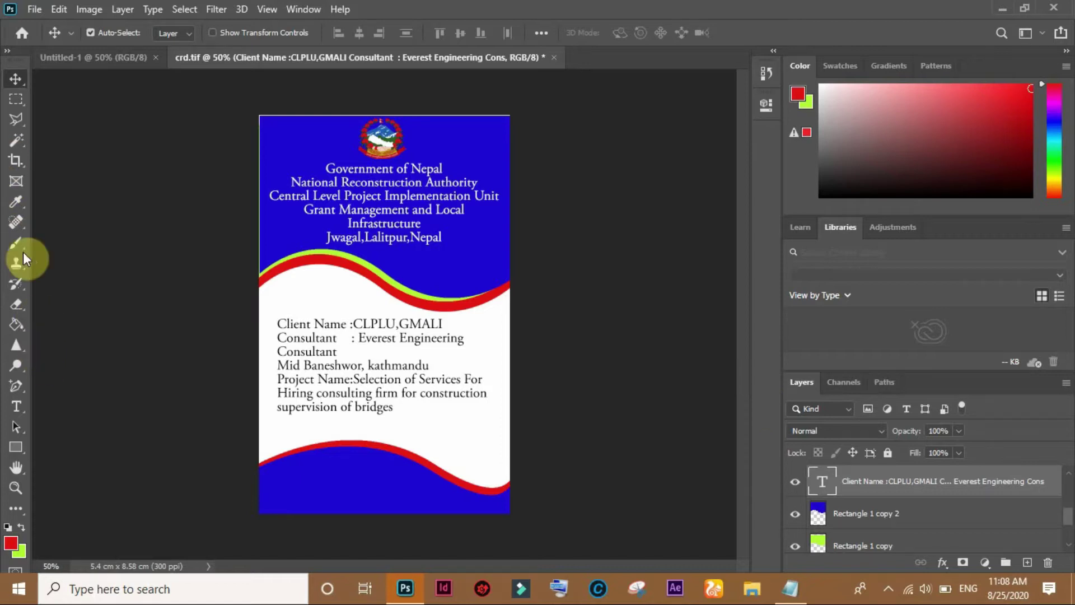
left_click(15, 408)
left_click(360, 386)
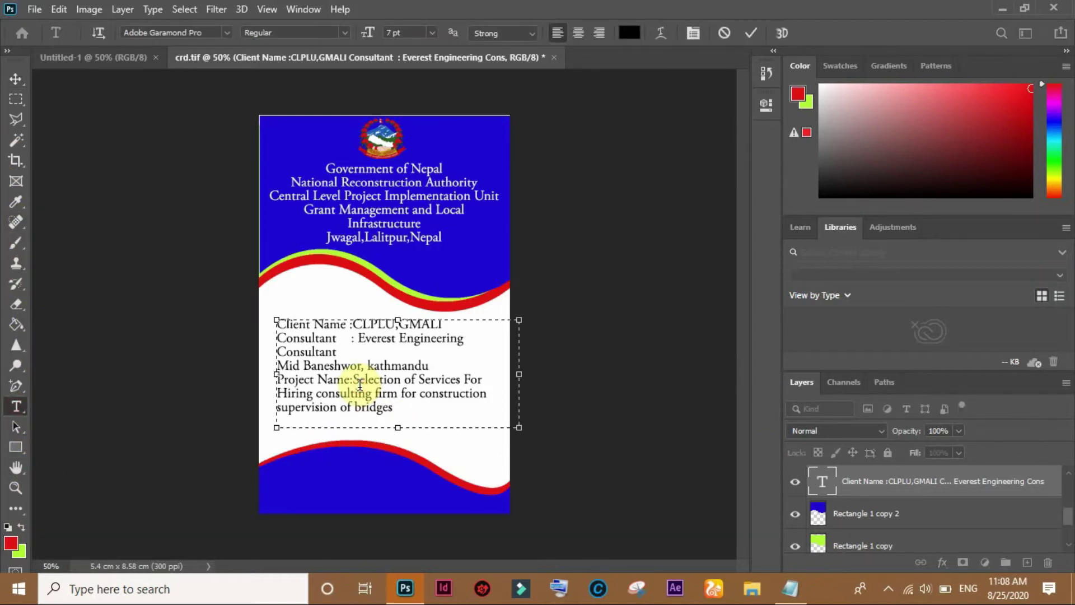
key("ctrl+a")
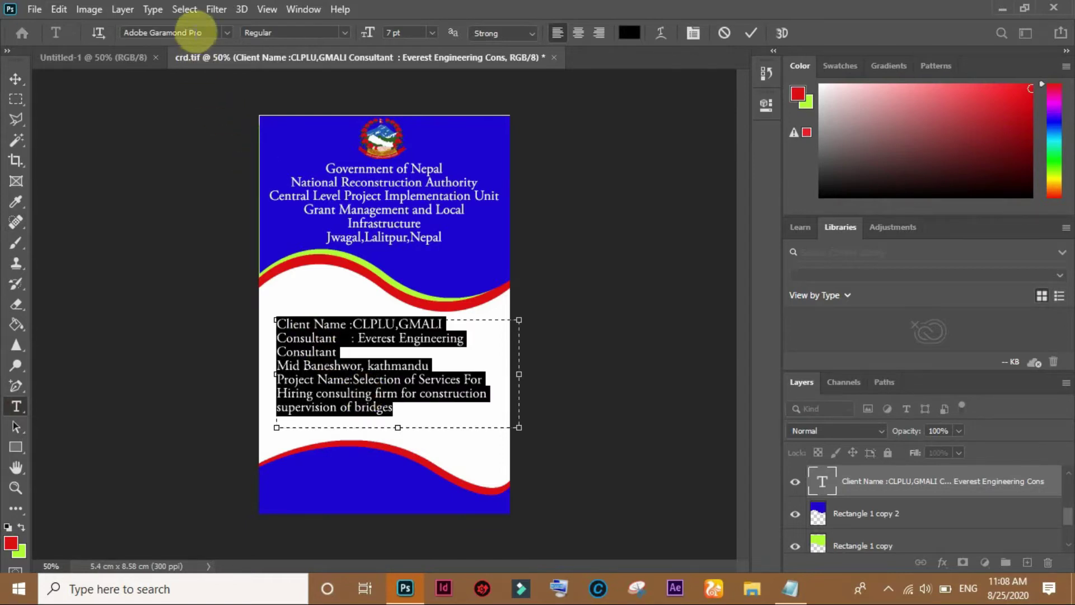
left_click(212, 32)
left_click(226, 33)
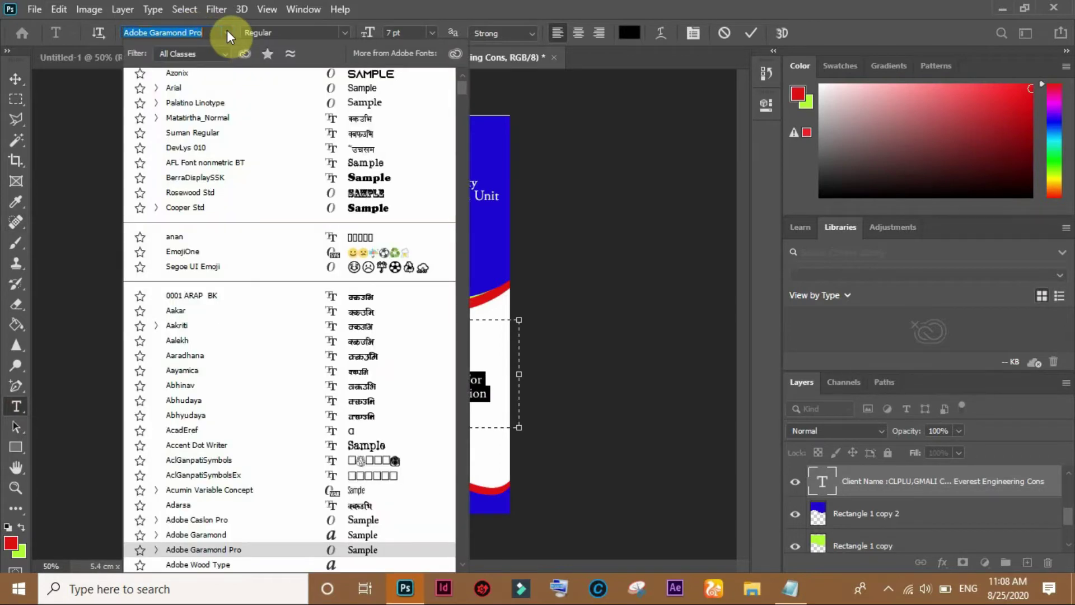
key("Down")
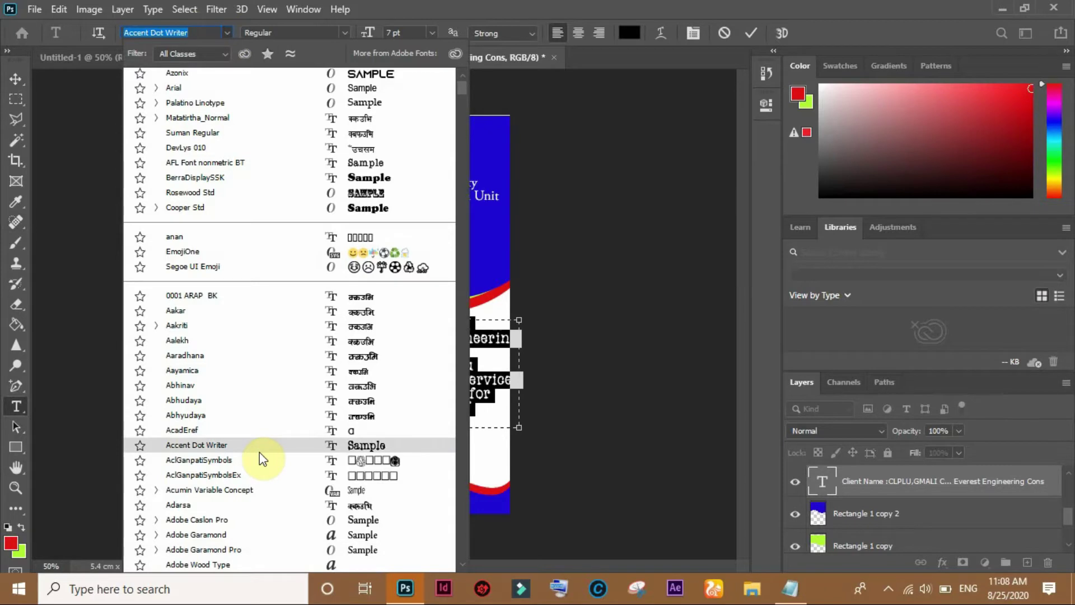
scroll(259, 452, "down", 1)
scroll(260, 452, "down", 1)
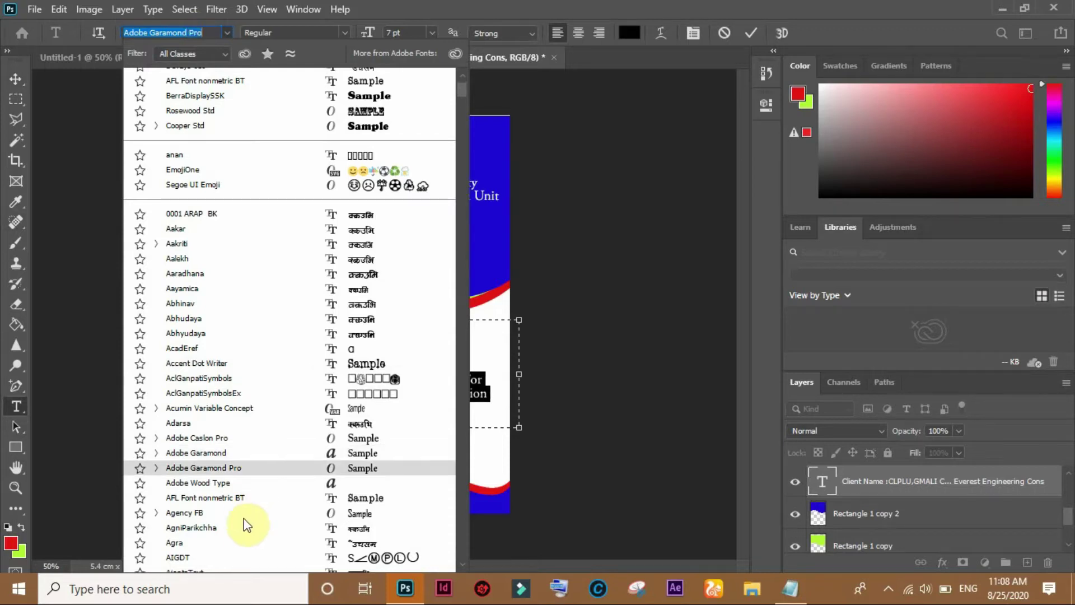
scroll(248, 510, "down", 1)
scroll(247, 509, "down", 2)
scroll(246, 509, "down", 3)
scroll(247, 510, "down", 2)
scroll(246, 510, "down", 2)
scroll(246, 509, "down", 3)
scroll(247, 509, "down", 2)
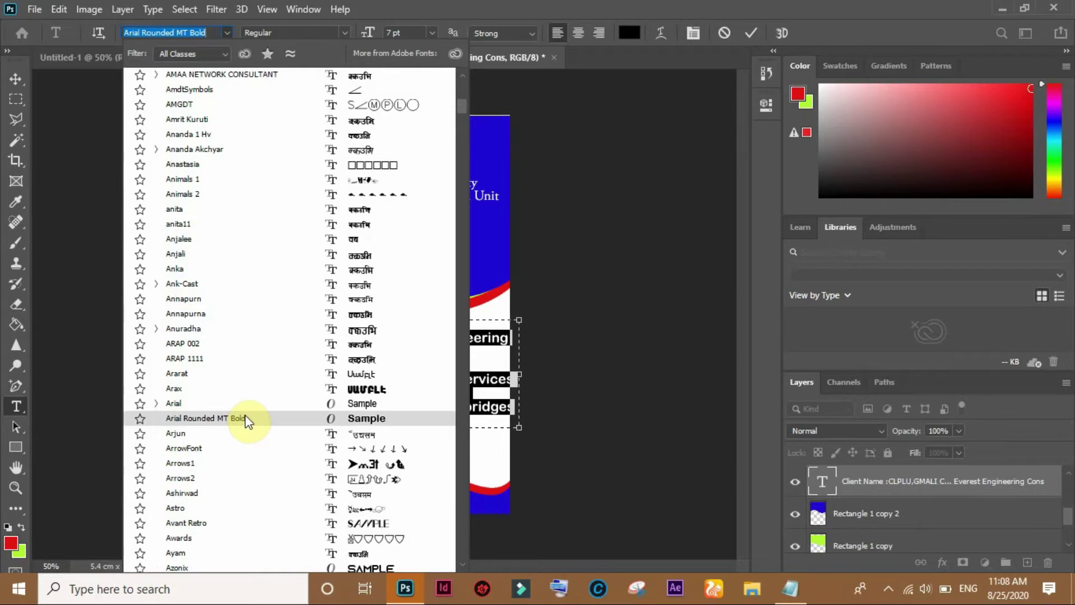
scroll(234, 442, "down", 1)
scroll(234, 444, "down", 1)
scroll(234, 443, "down", 2)
scroll(234, 443, "down", 1)
scroll(234, 444, "down", 2)
scroll(234, 445, "down", 2)
scroll(234, 445, "down", 1)
scroll(234, 447, "down", 2)
scroll(235, 448, "down", 3)
scroll(236, 451, "down", 3)
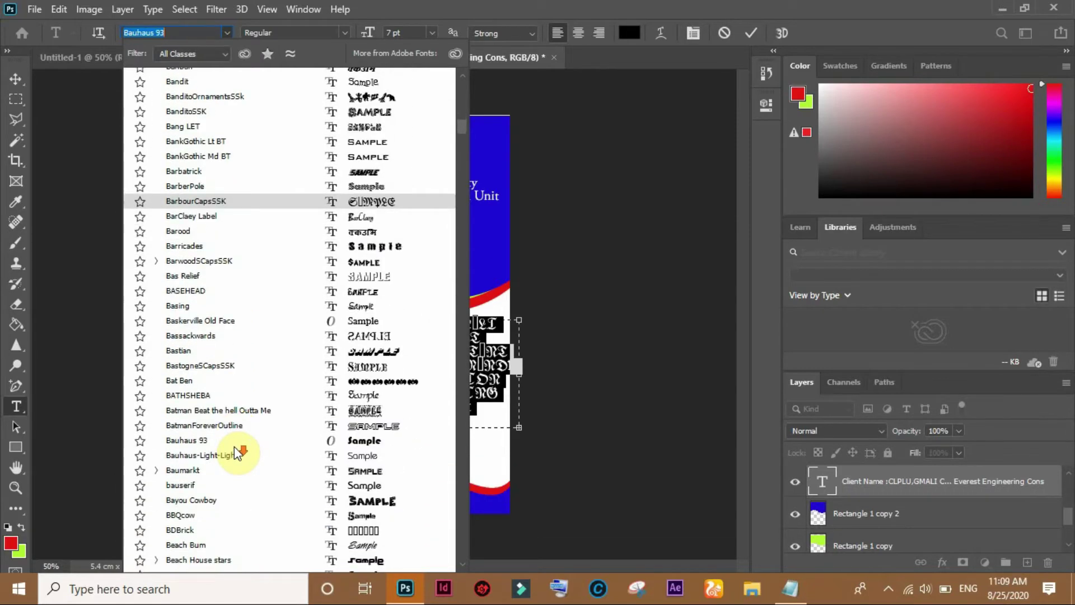
scroll(238, 454, "down", 2)
left_click_drag(462, 126, 455, 175)
scroll(451, 208, "down", 5)
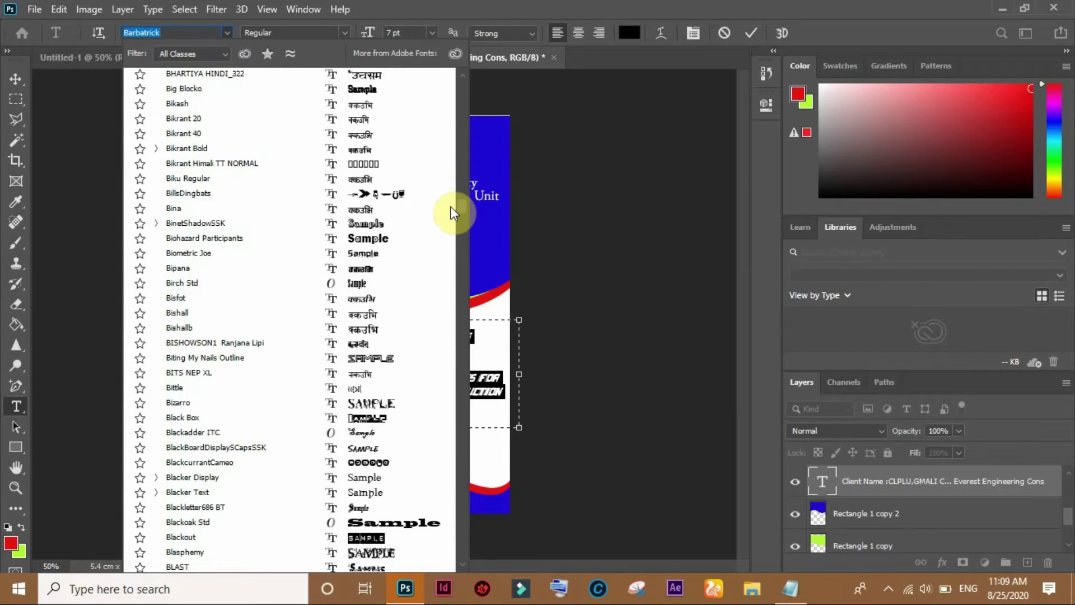
scroll(452, 208, "down", 15)
scroll(446, 249, "down", 7)
scroll(446, 258, "down", 15)
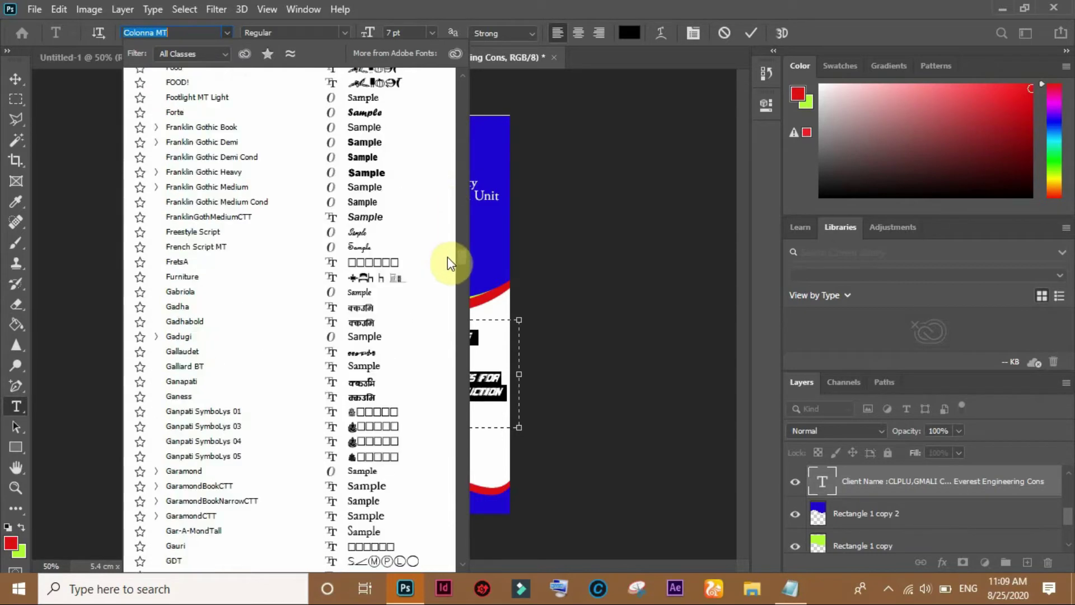
scroll(447, 258, "down", 1)
scroll(458, 320, "down", 15)
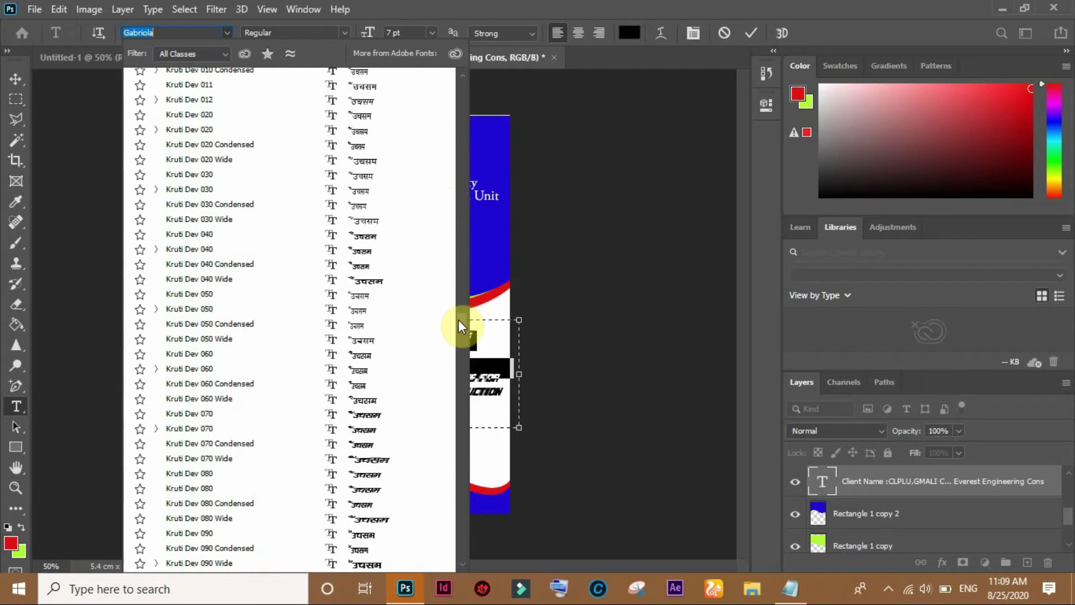
scroll(458, 331, "down", 2)
scroll(458, 350, "down", 2)
scroll(458, 365, "down", 10)
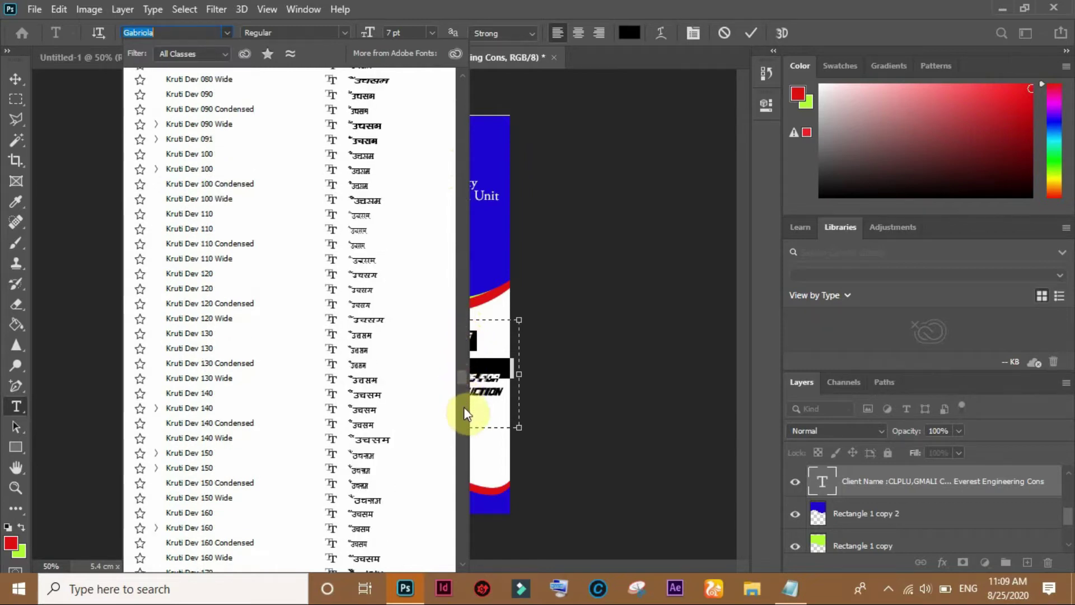
scroll(462, 414, "down", 10)
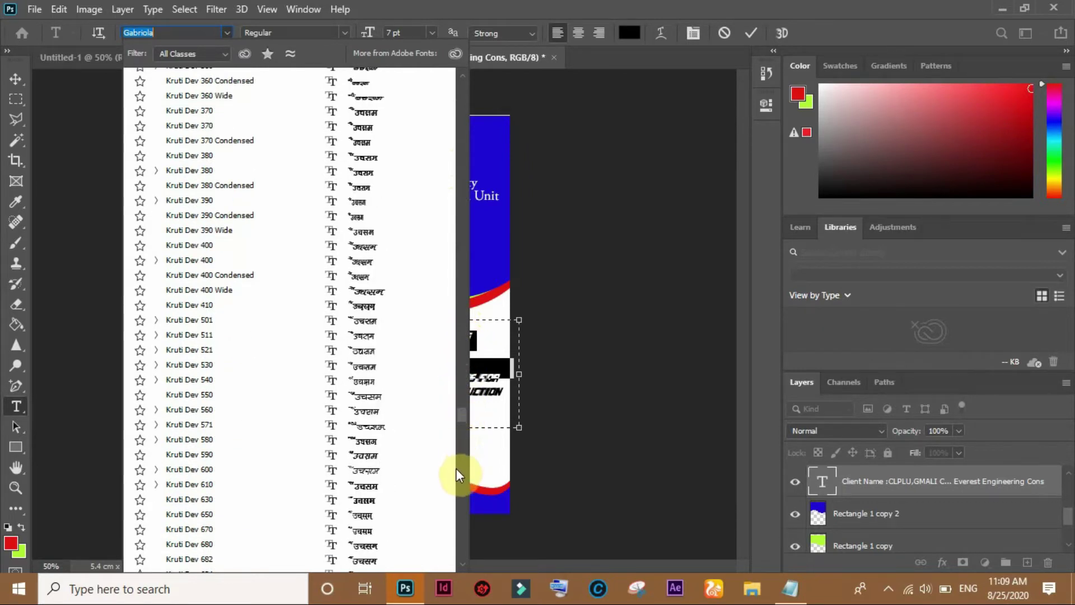
scroll(456, 470, "down", 20)
scroll(456, 473, "down", 3)
scroll(456, 479, "down", 3)
mouse_move(456, 478)
left_mouse_down()
mouse_move(462, 436)
mouse_move(460, 516)
left_mouse_up()
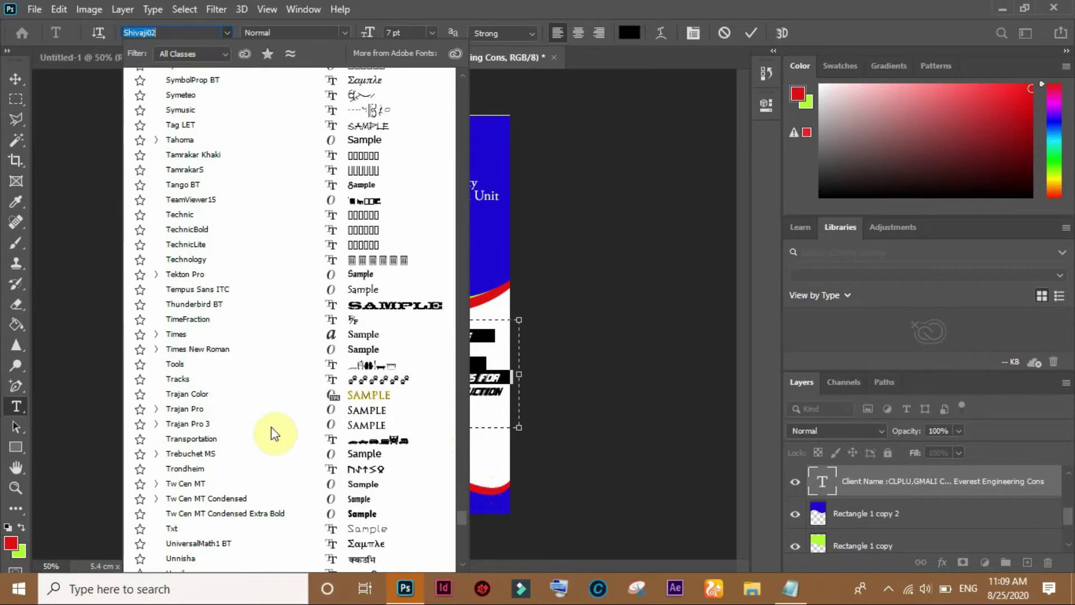
key("Escape")
Step: Set all the details text to the Bold font style
left_click(480, 363)
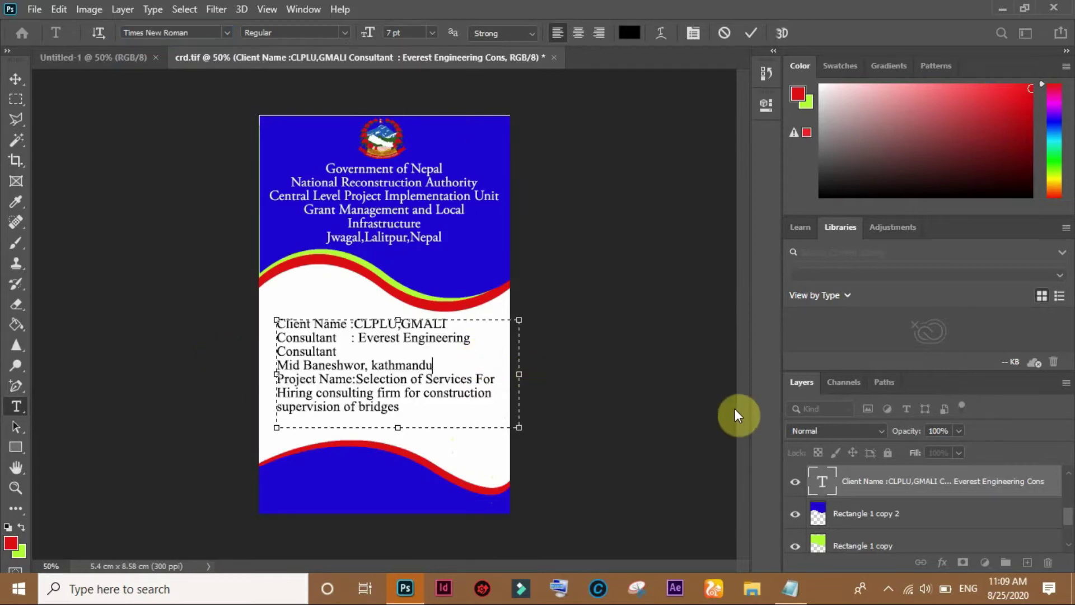
left_click(410, 404)
key("ctrl+a")
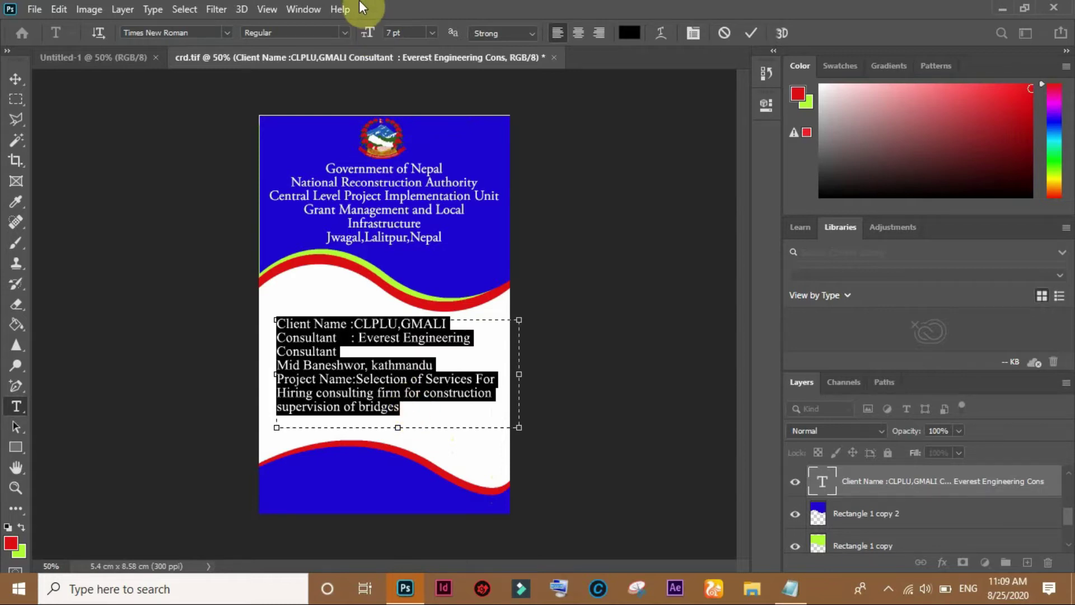
left_click(344, 33)
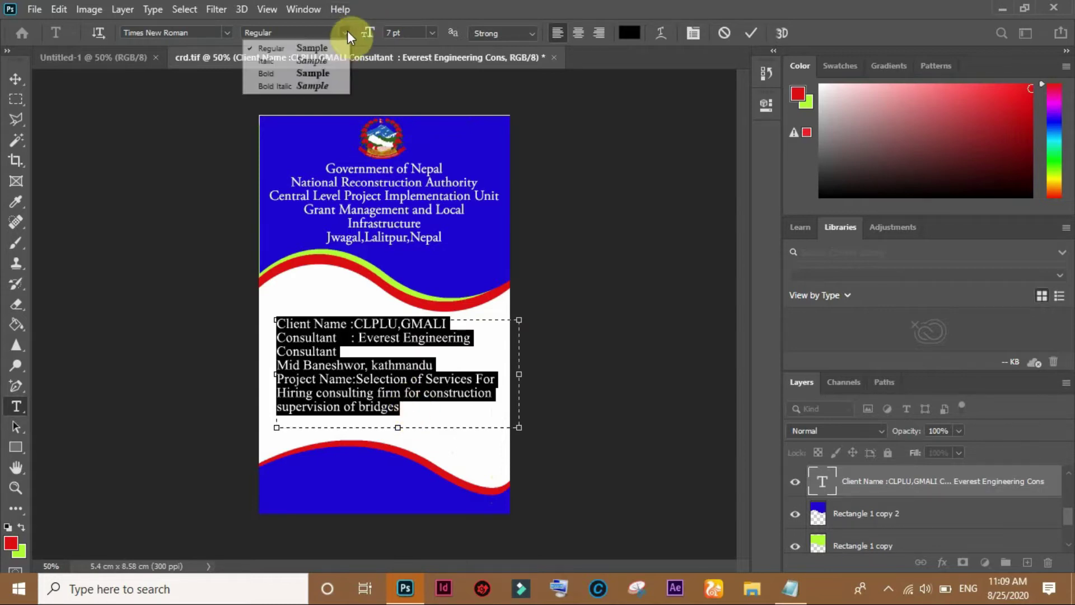
left_click(261, 69)
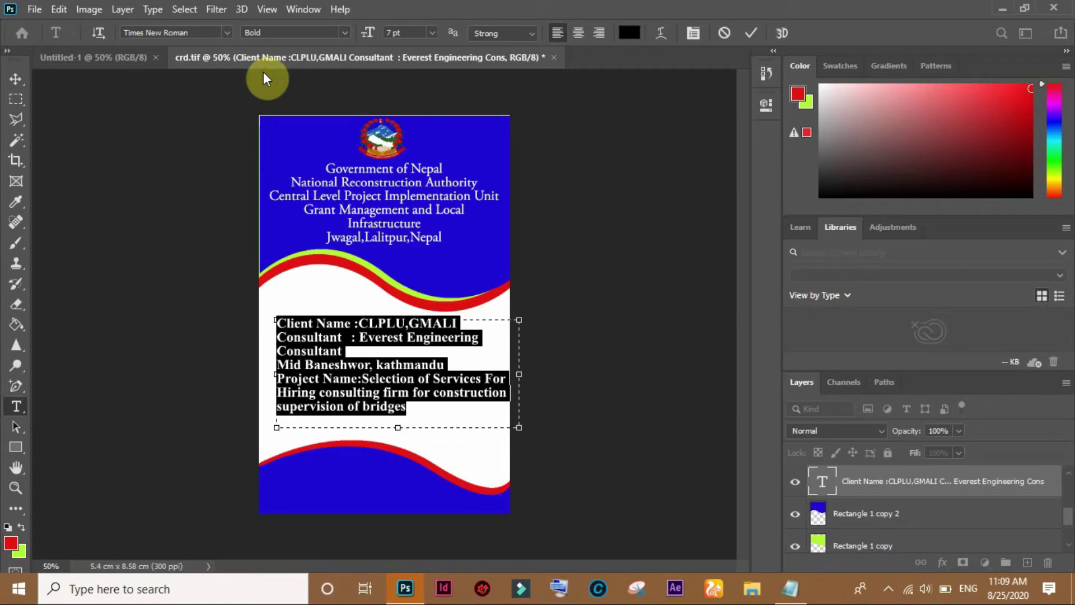
left_click(344, 33)
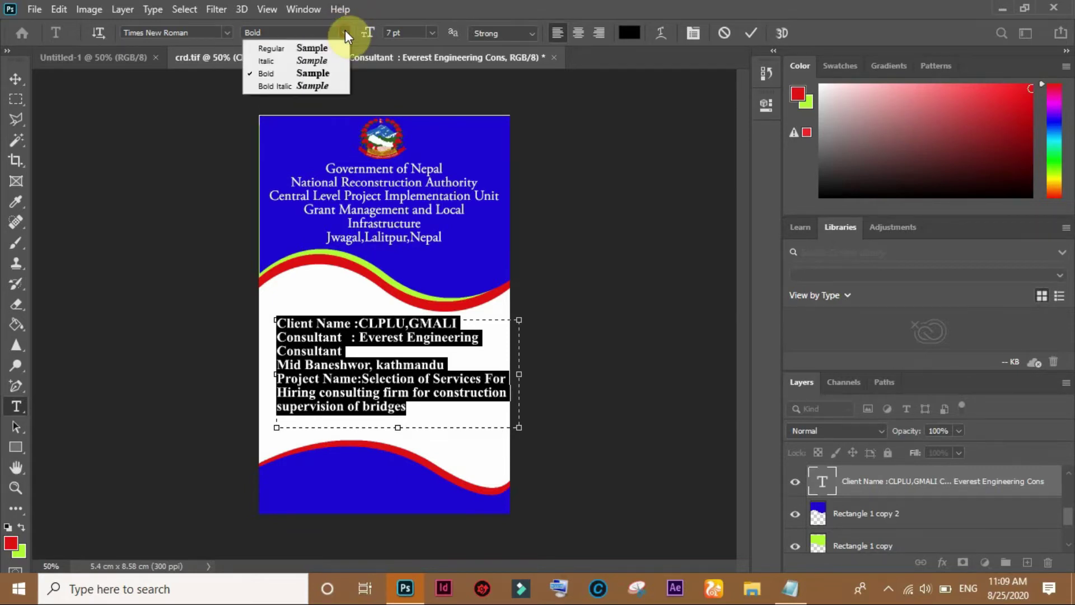
left_click(345, 32)
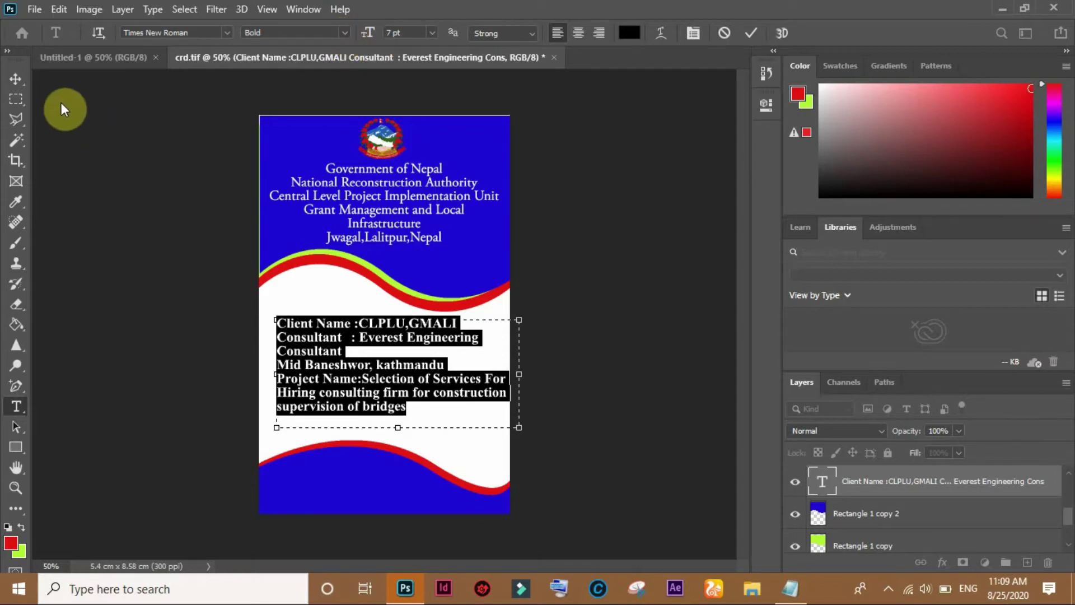
left_click(22, 81)
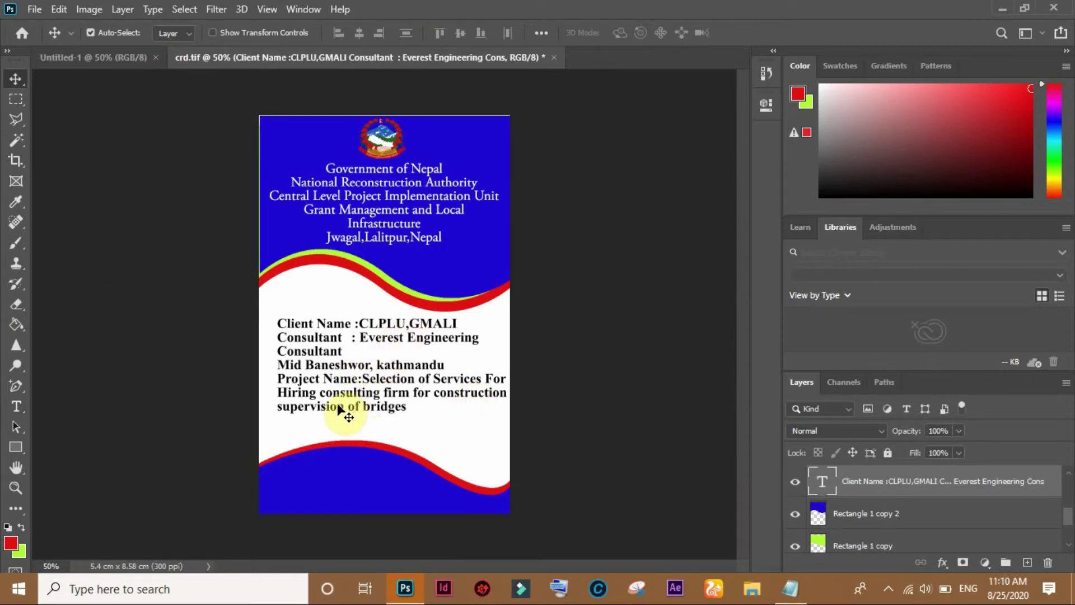
Step: Reduce the details text to 5 pt and move the block slightly up and left
left_click(16, 406)
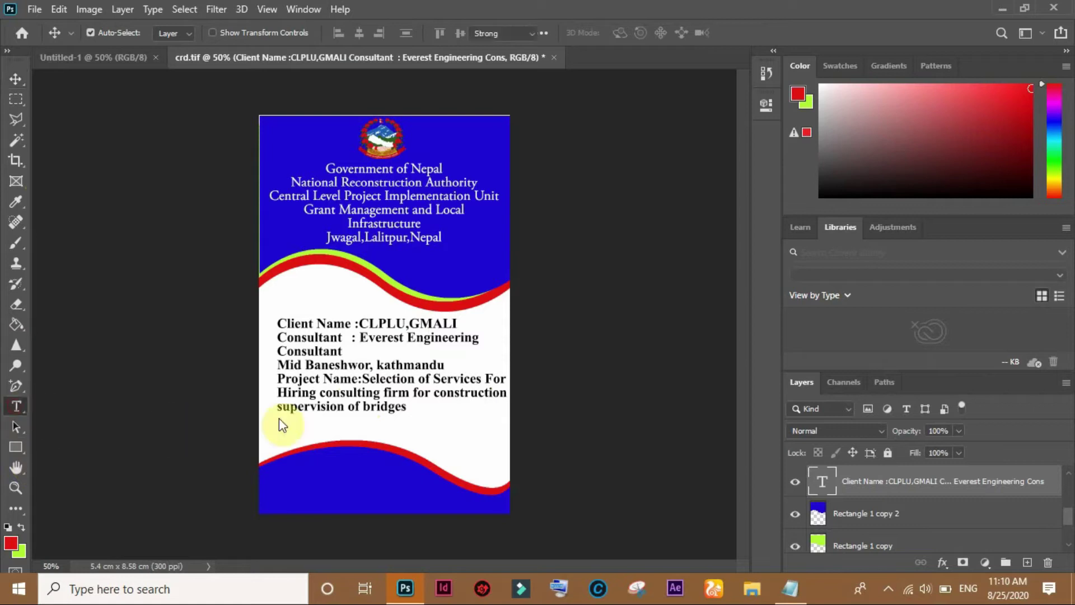
left_click(314, 384)
key("ctrl+a")
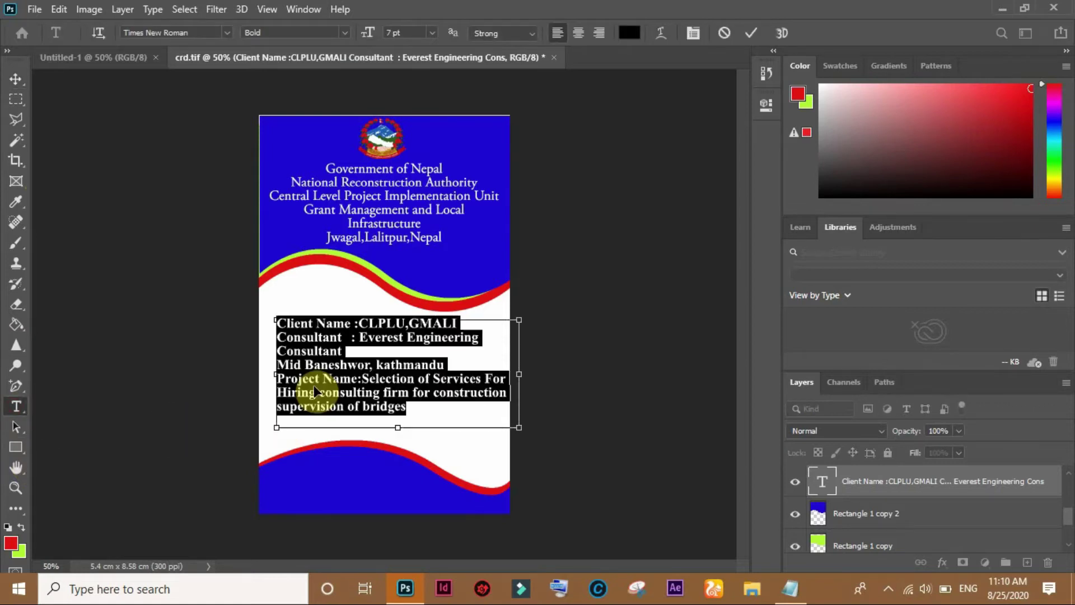
key("ctrl+shift+comma")
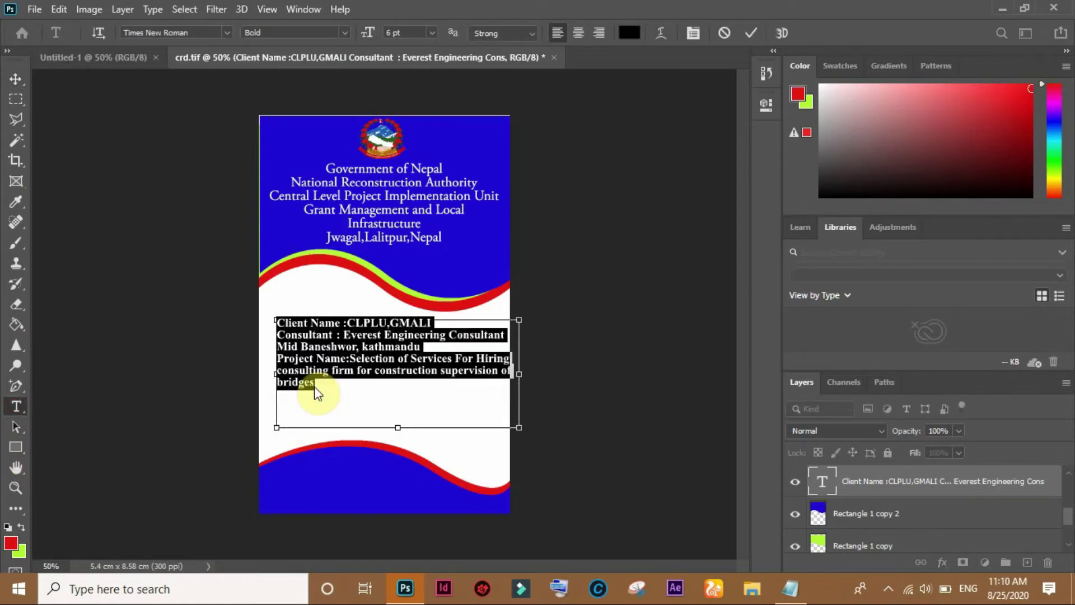
key("ctrl+shift+comma")
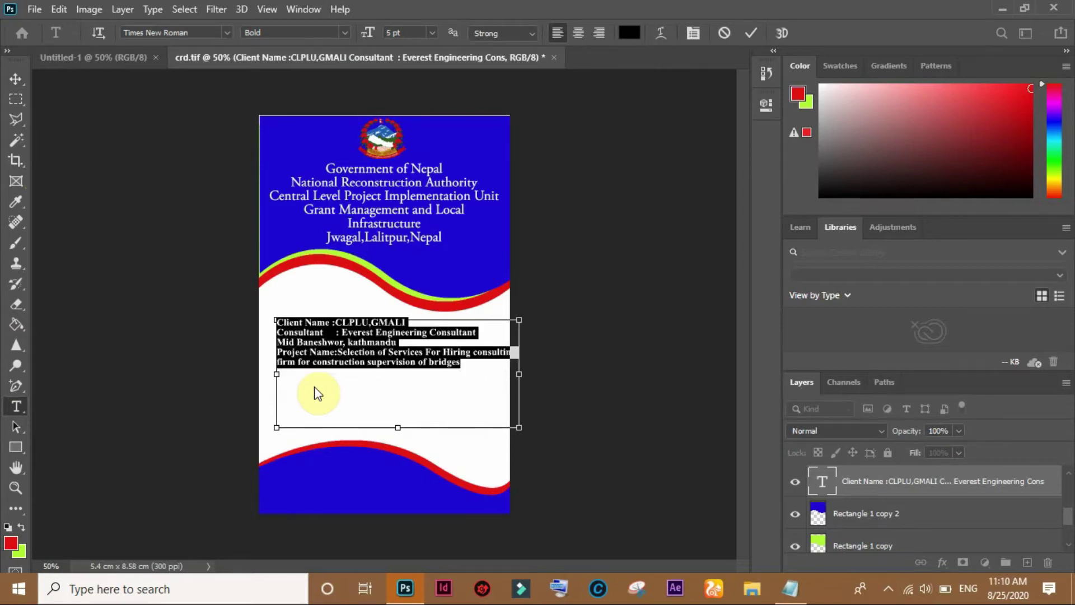
left_click(19, 82)
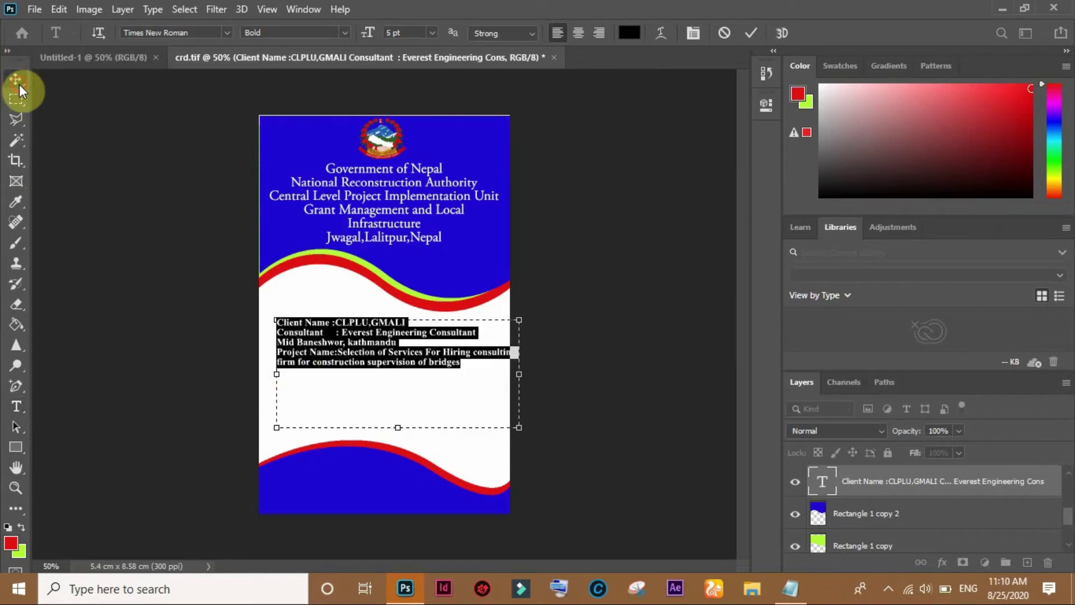
left_click(360, 338)
left_click_drag(360, 339, 354, 334)
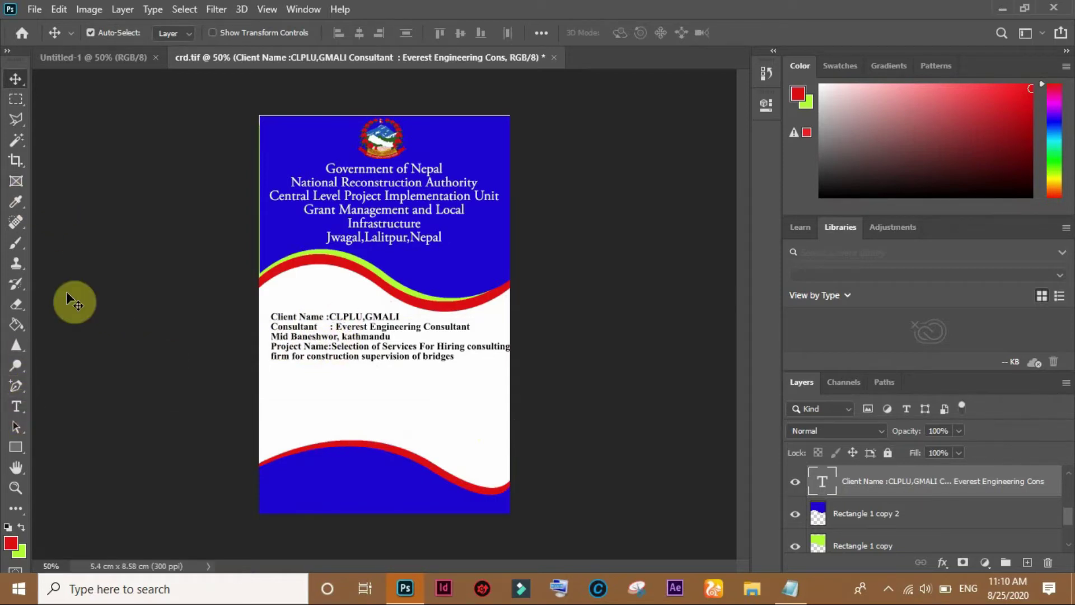
Step: Increase the line spacing of all the details text
left_click(18, 406)
left_click(343, 336)
triple_click(344, 338)
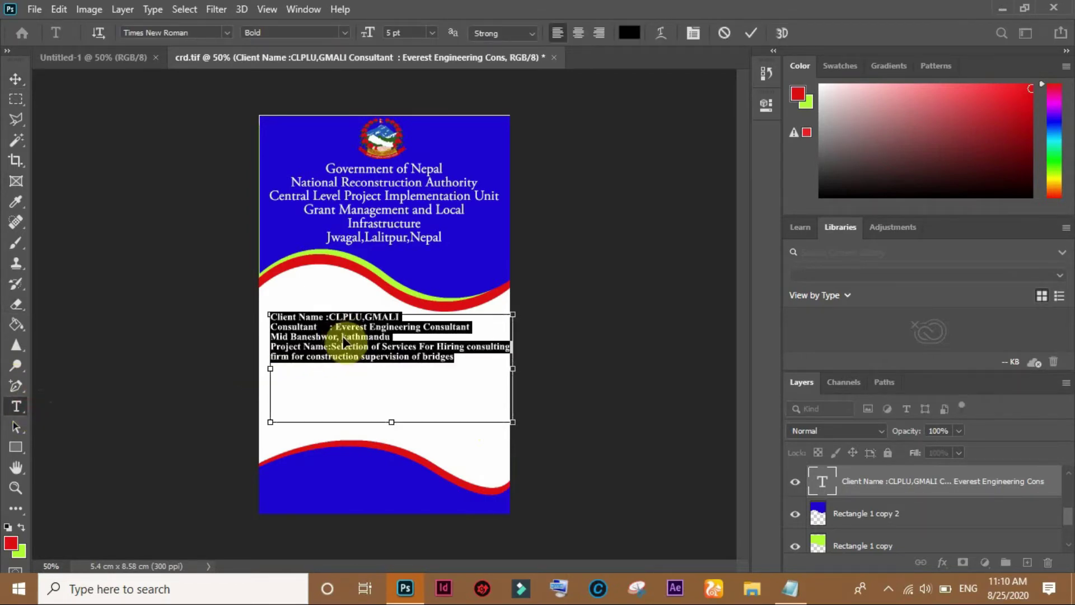
key("Right")
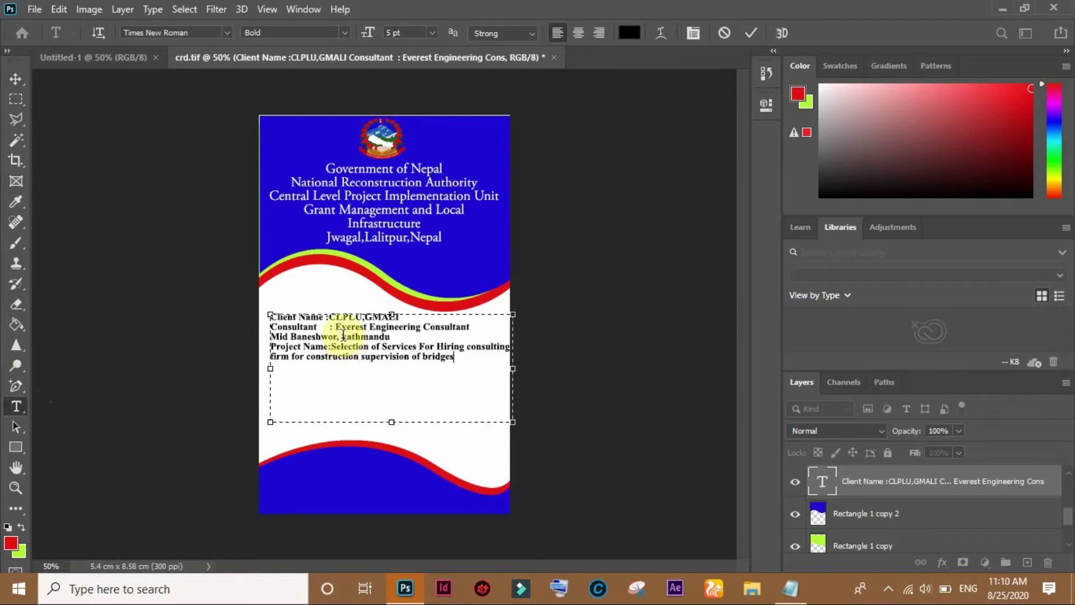
key("ctrl+a")
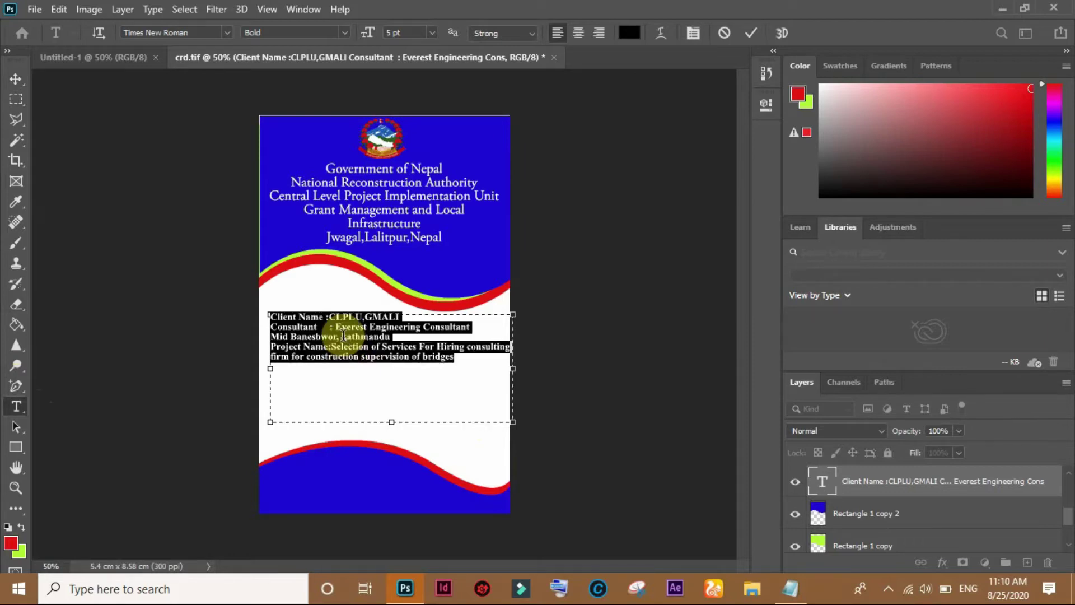
key("alt+Down")
key("alt+Down")
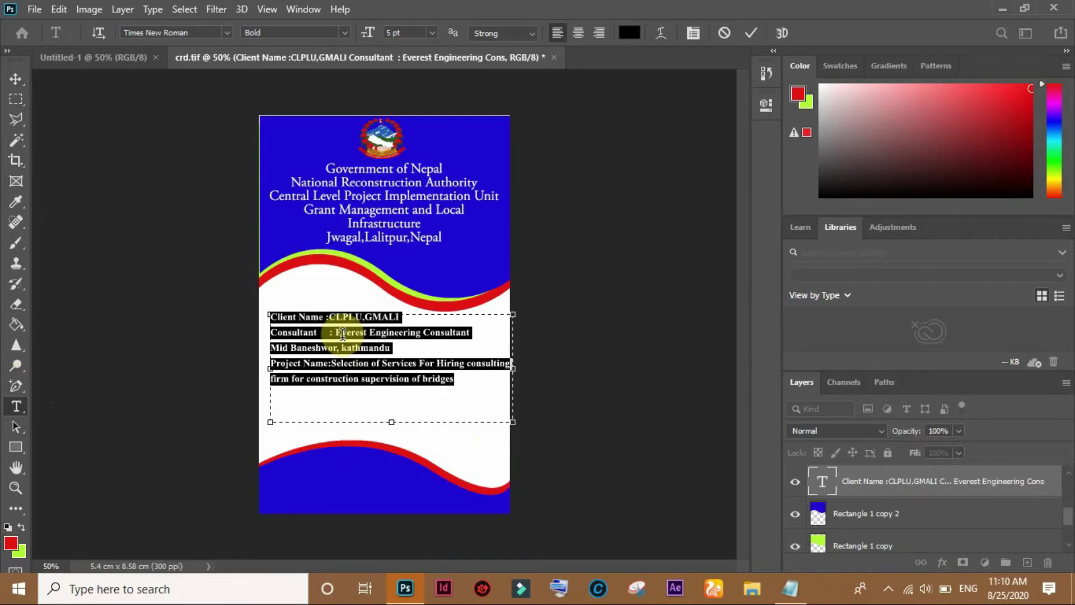
left_click(25, 79)
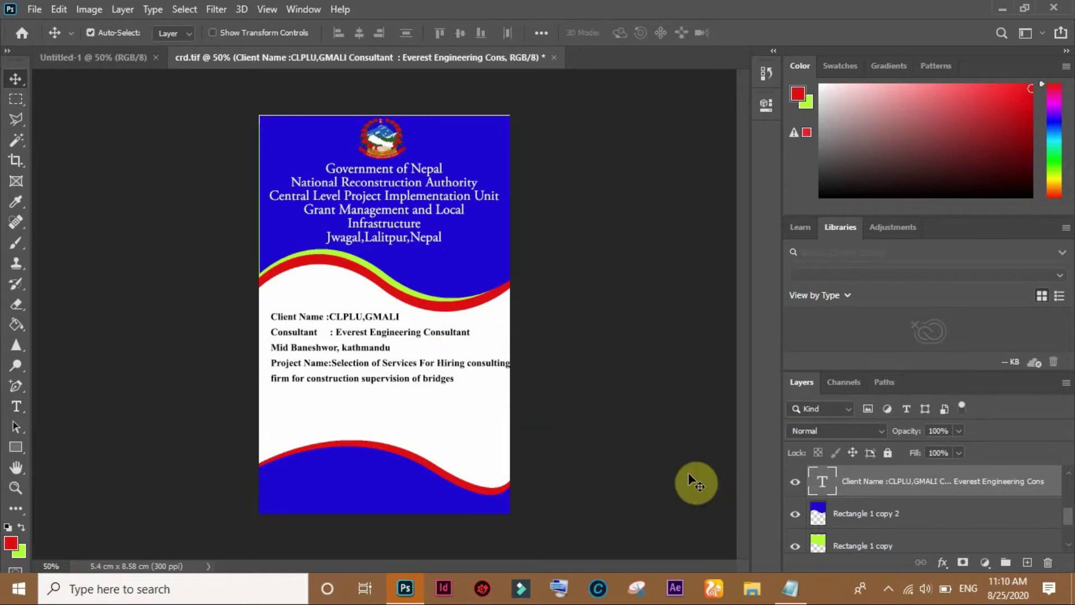
Step: Delete the extra spaces before the Consultant colon so it reads 'Consultant:'
left_click(17, 407)
left_click(334, 331)
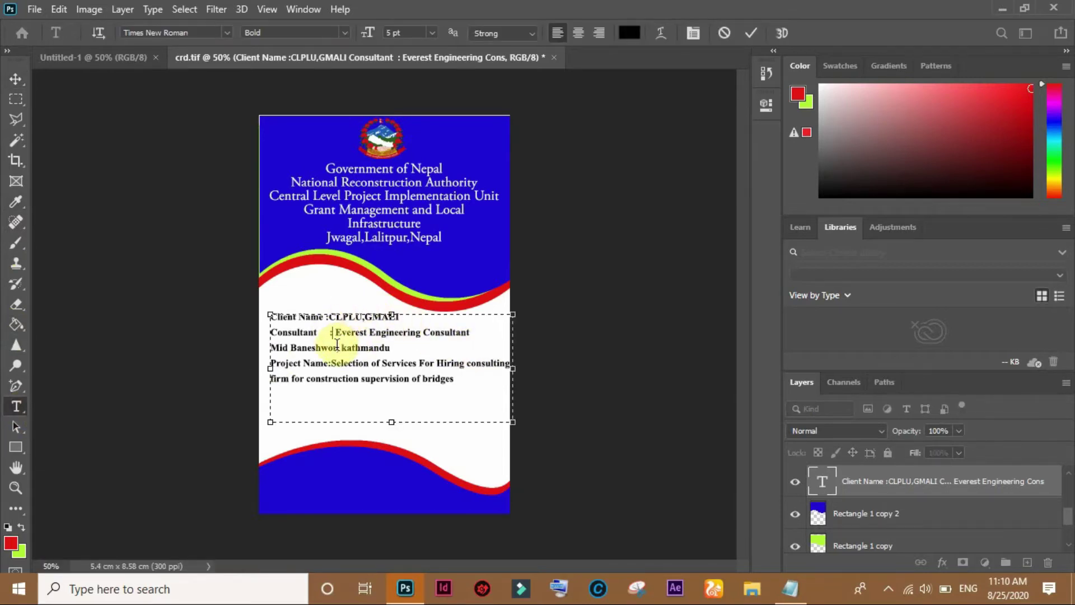
left_click(330, 332)
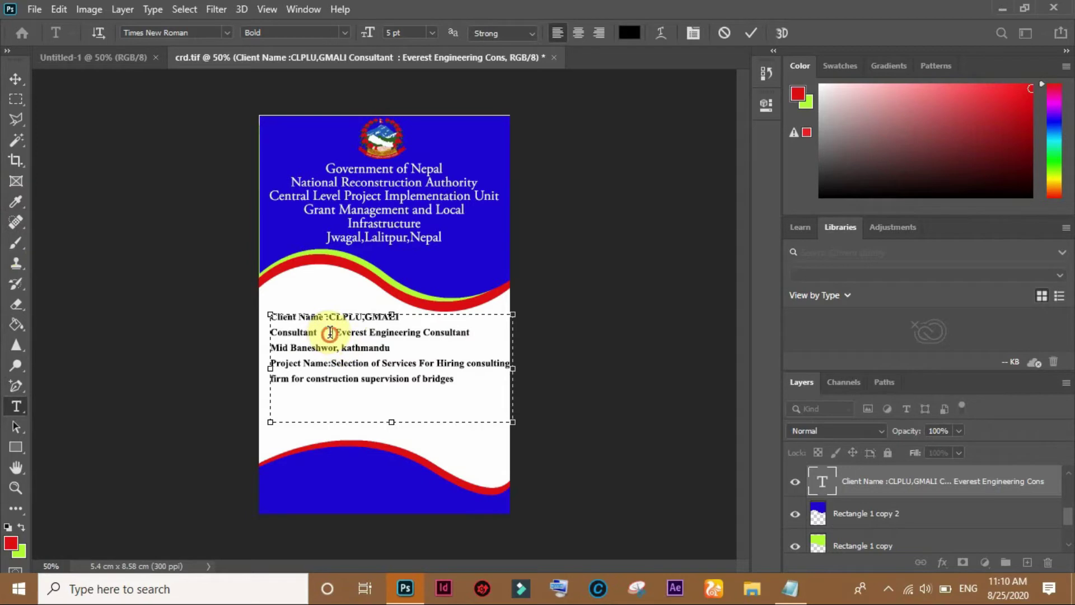
key("BackSpace")
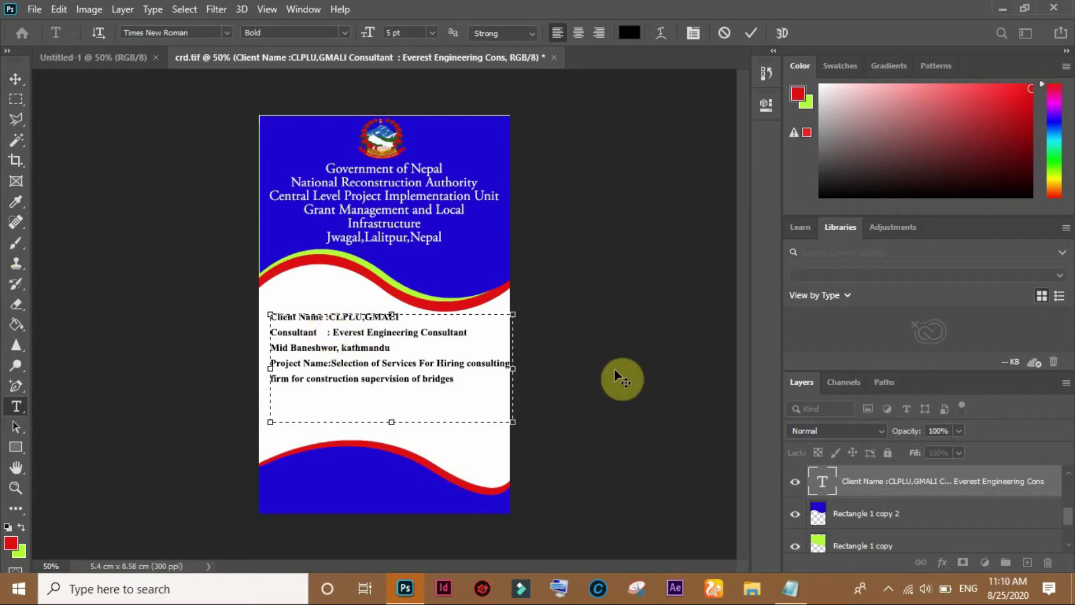
key("BackSpace")
key("BackSpace")
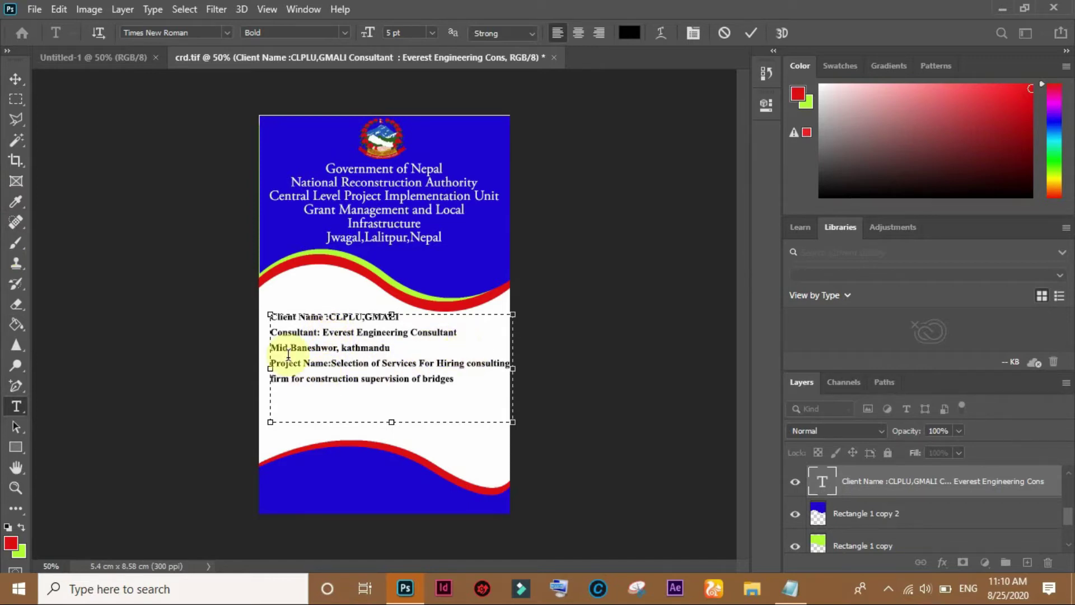
Step: Tab-indent the Mid Baneshwor line and the 'firm for construction' project line, then select all text
left_click(271, 348)
key("Tab")
key("Tab")
key("Tab")
key("Tab")
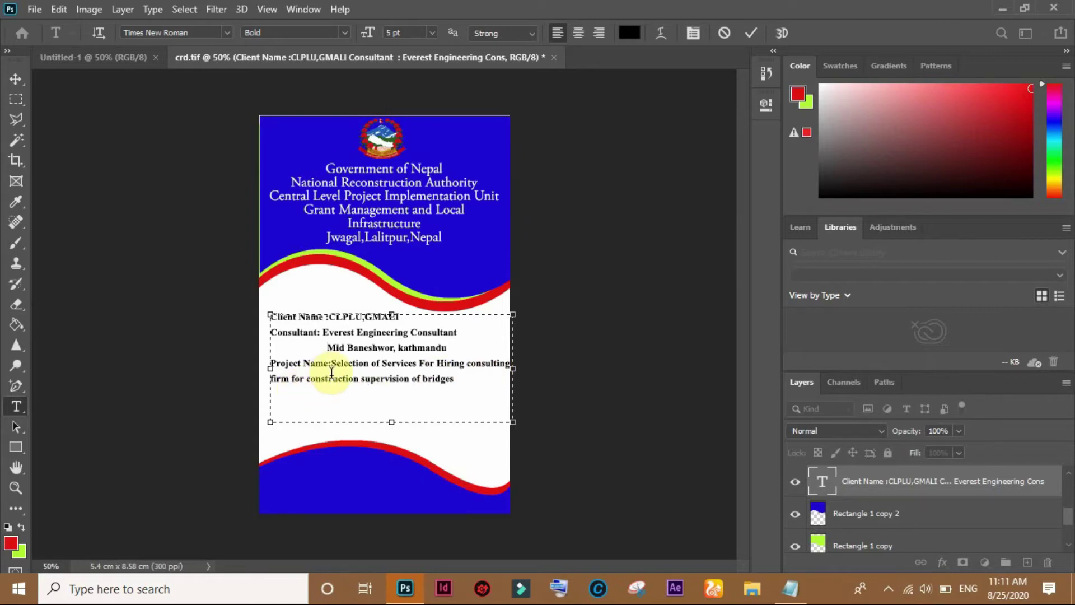
left_click(335, 364)
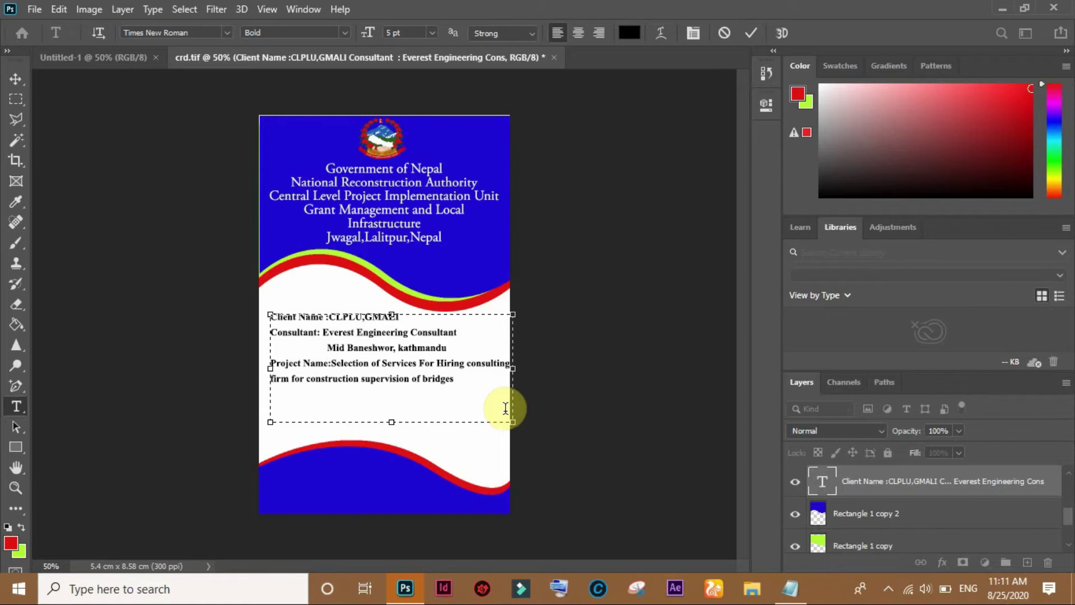
key("Tab")
key("Tab")
key("Tab")
key("Tab")
key("Tab")
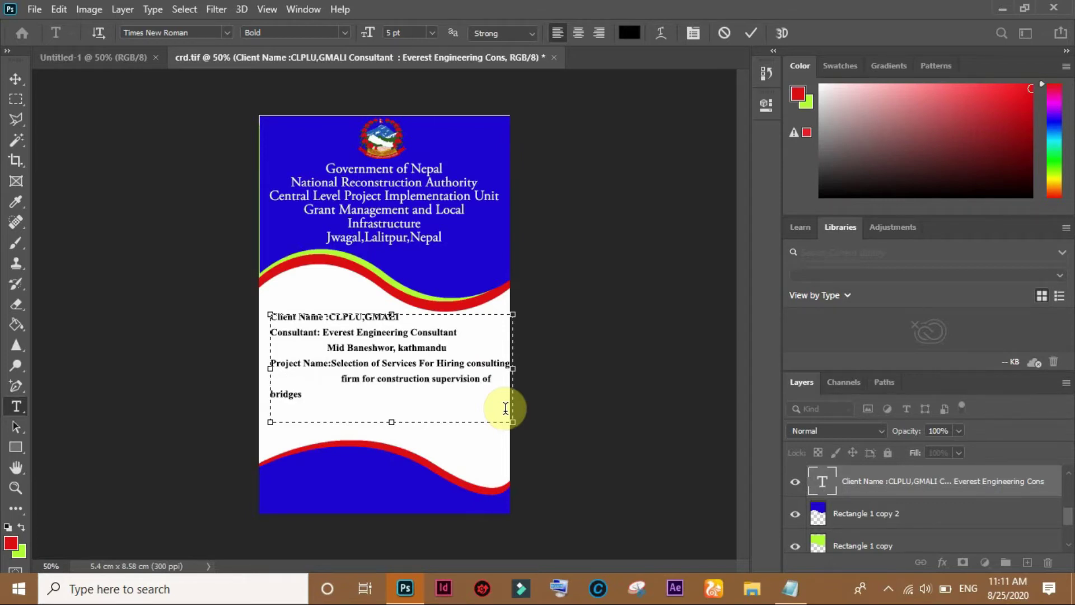
key("Delete")
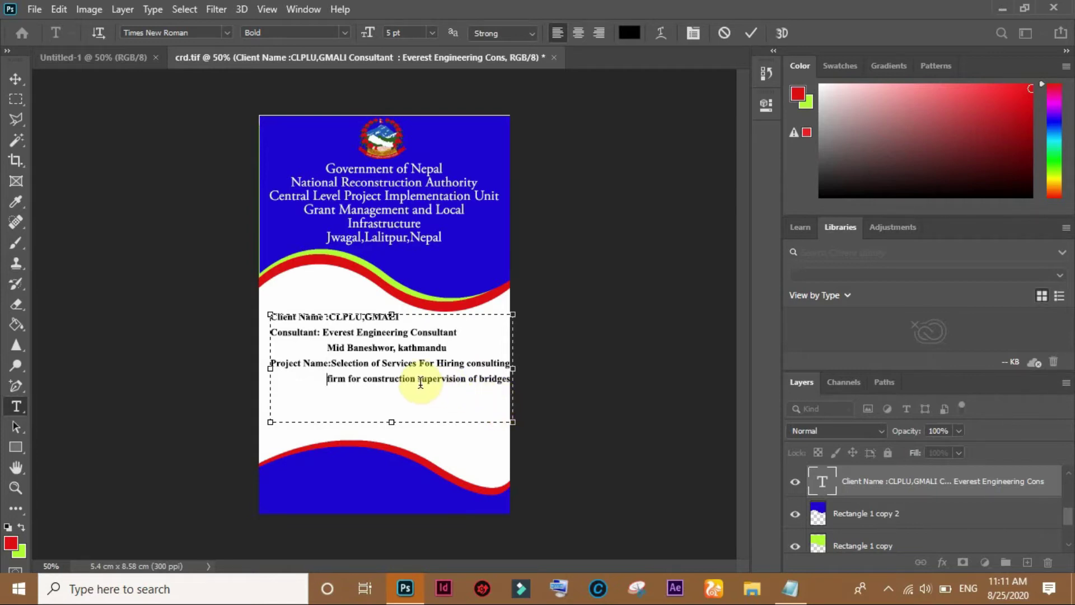
key("ctrl+a")
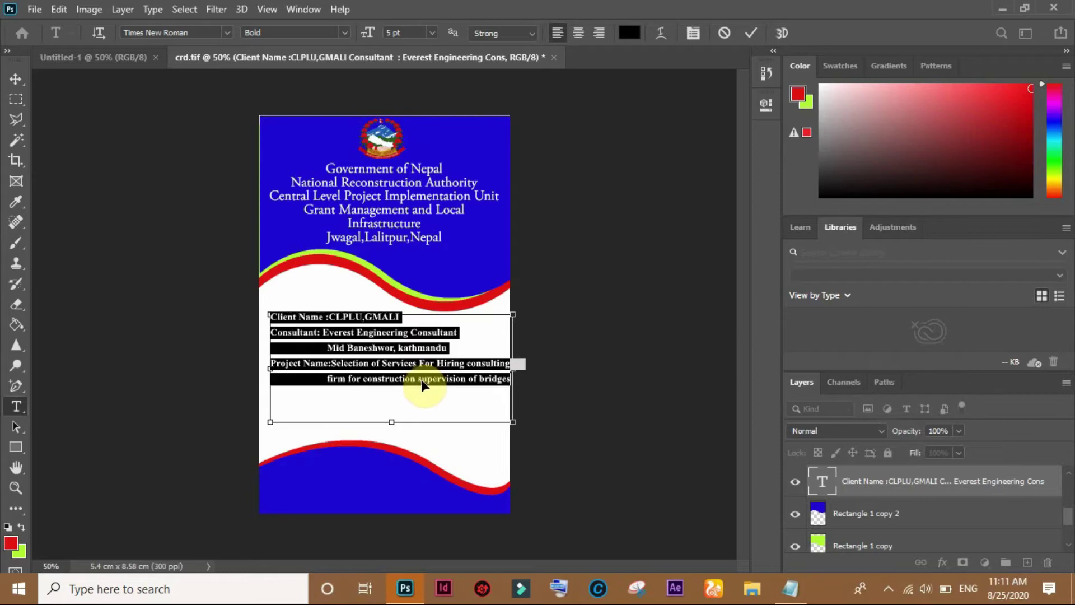
Step: Enlarge the details to 6 pt and break 'supervision of bridges' onto its own indented line
key("ctrl+shift+period")
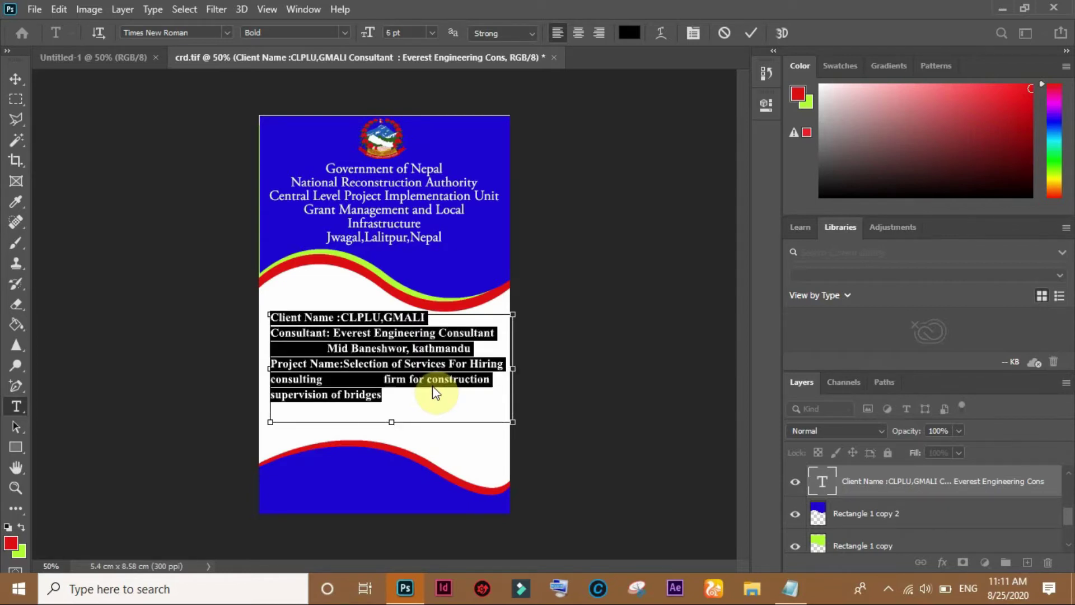
left_click(464, 401)
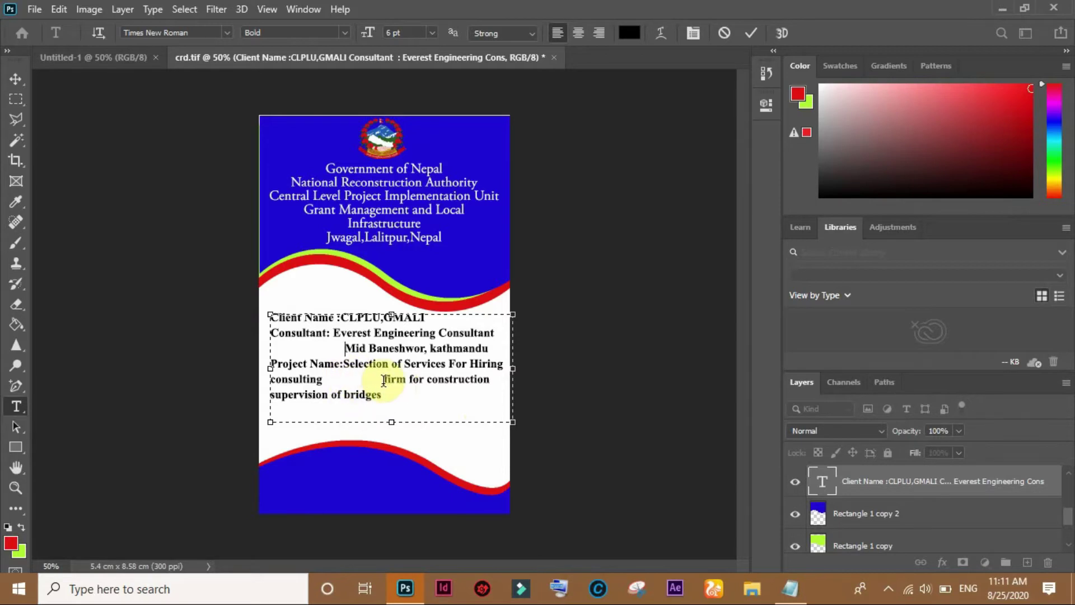
left_click_drag(383, 379, 325, 380)
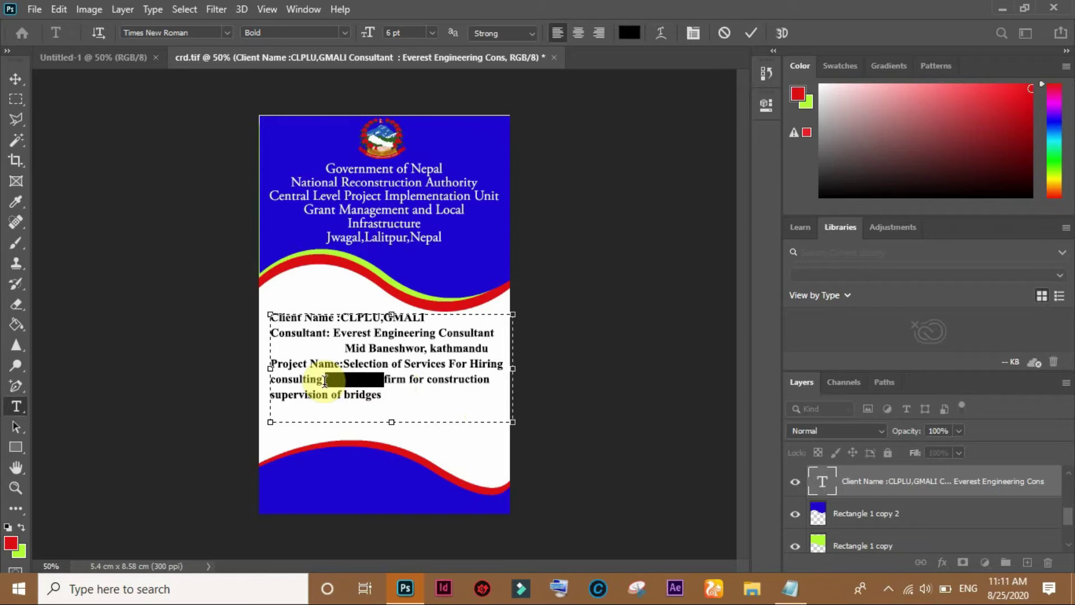
key("BackSpace")
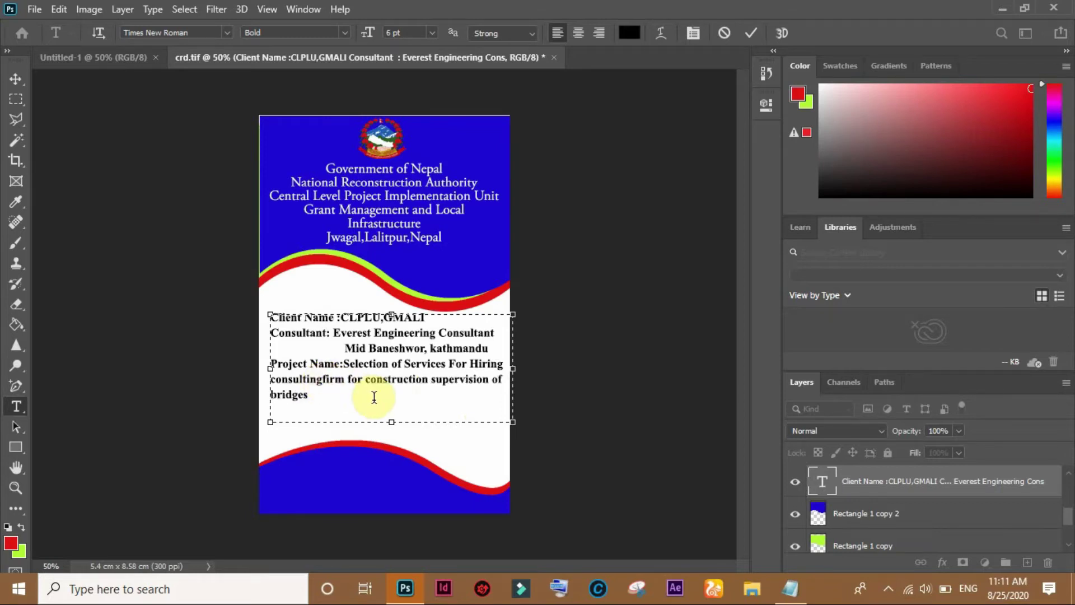
key("Return")
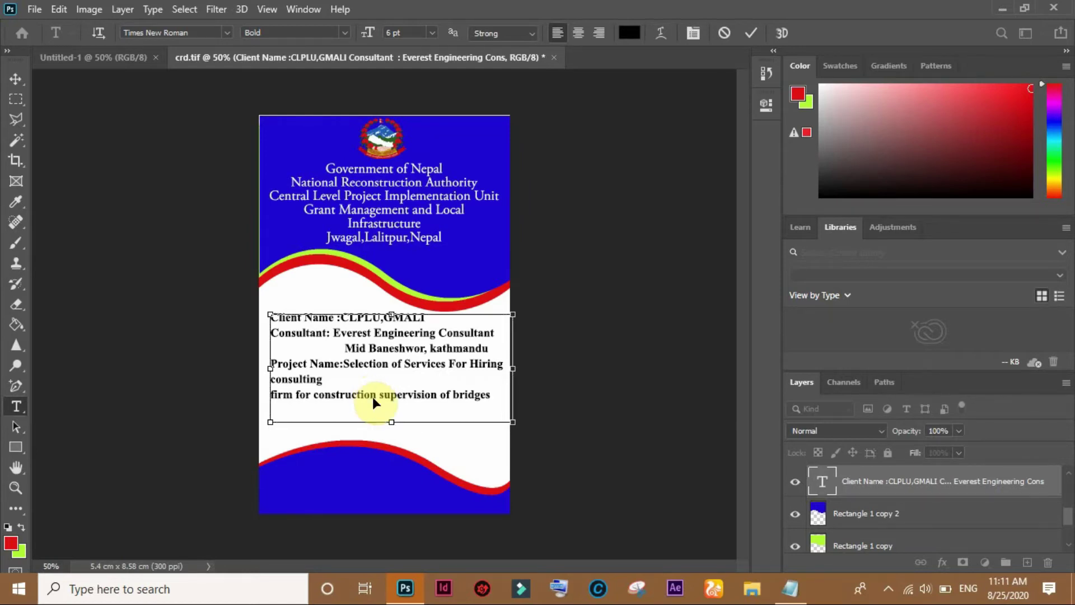
key("ctrl+z")
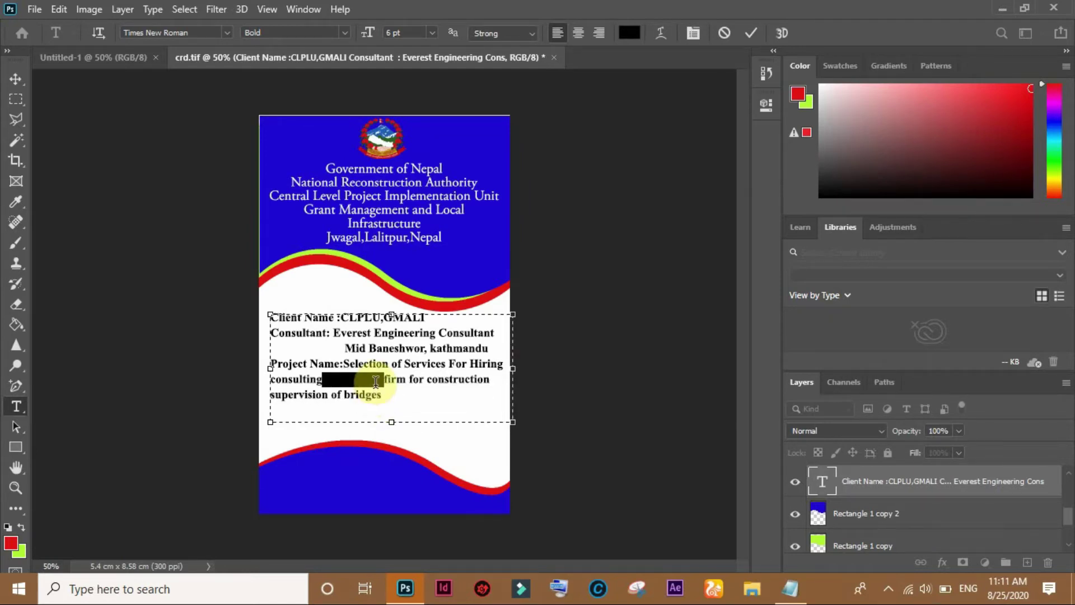
key("BackSpace")
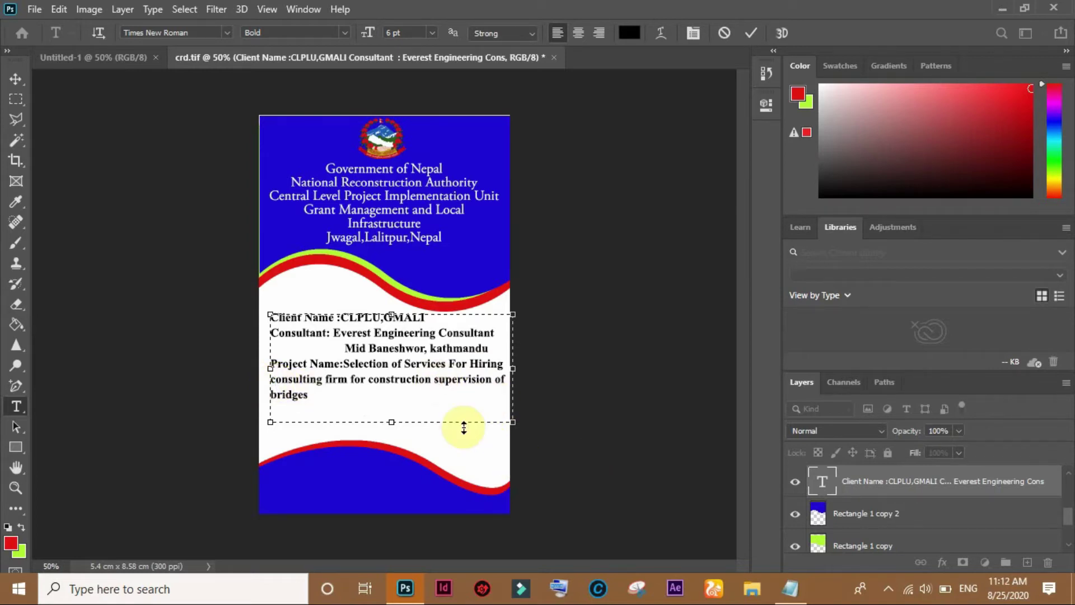
key("Return")
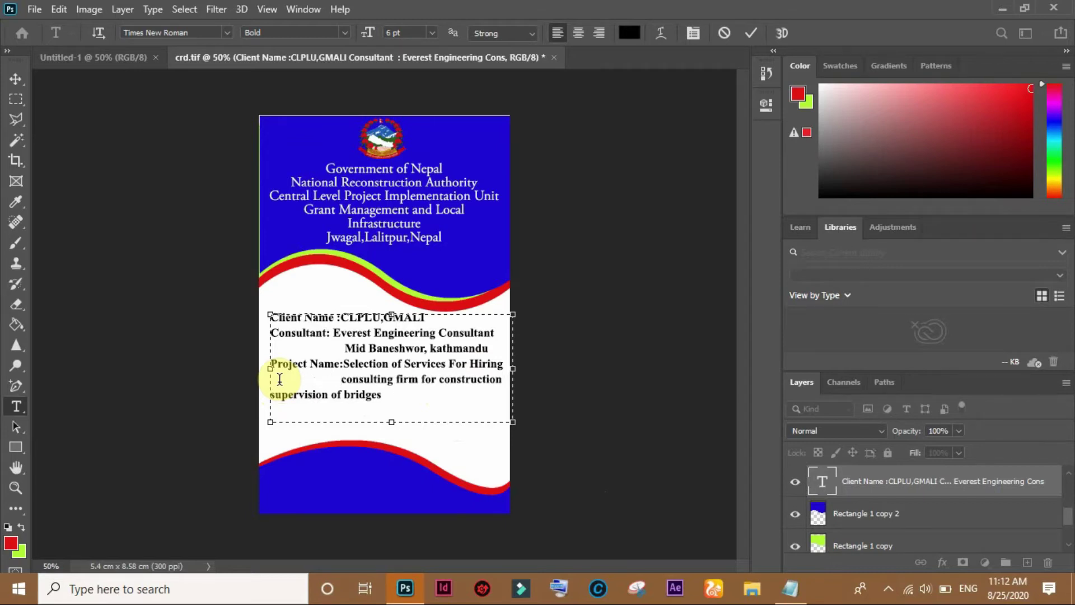
left_click(272, 396)
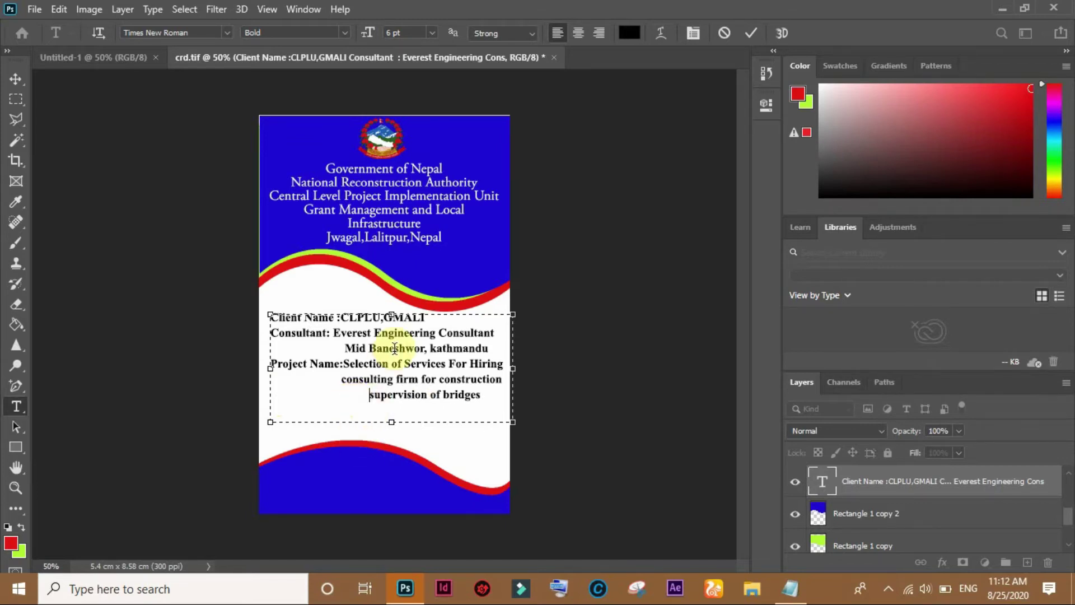
left_click(16, 79)
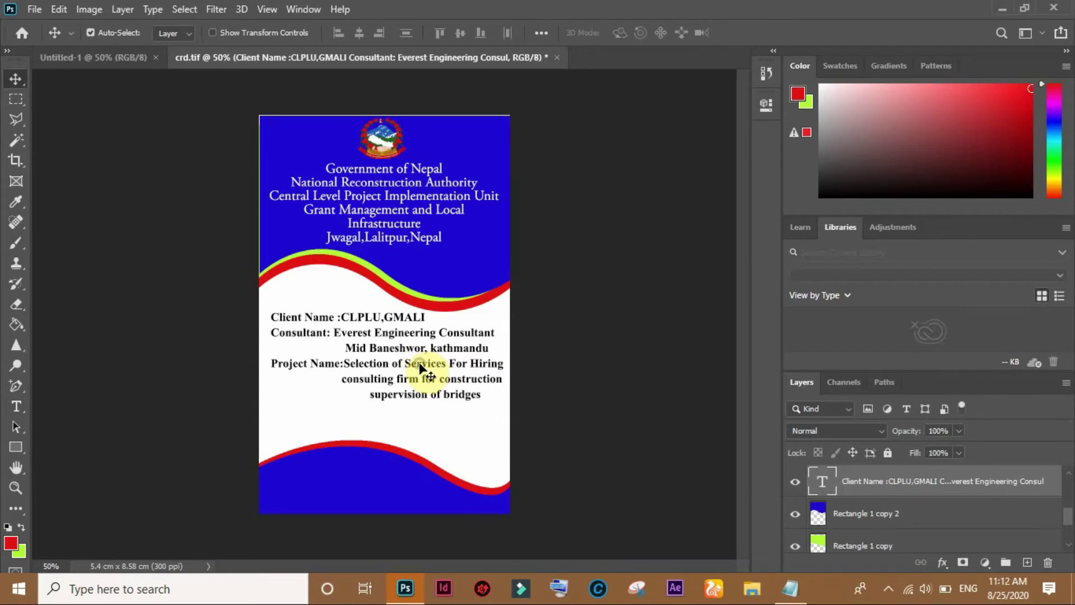
Step: Lower the bottom wave shape and add a duplicate offset further down to thicken its band
mouse_move(422, 365)
left_mouse_down()
mouse_move(419, 312)
mouse_move(419, 395)
mouse_move(417, 364)
left_mouse_up()
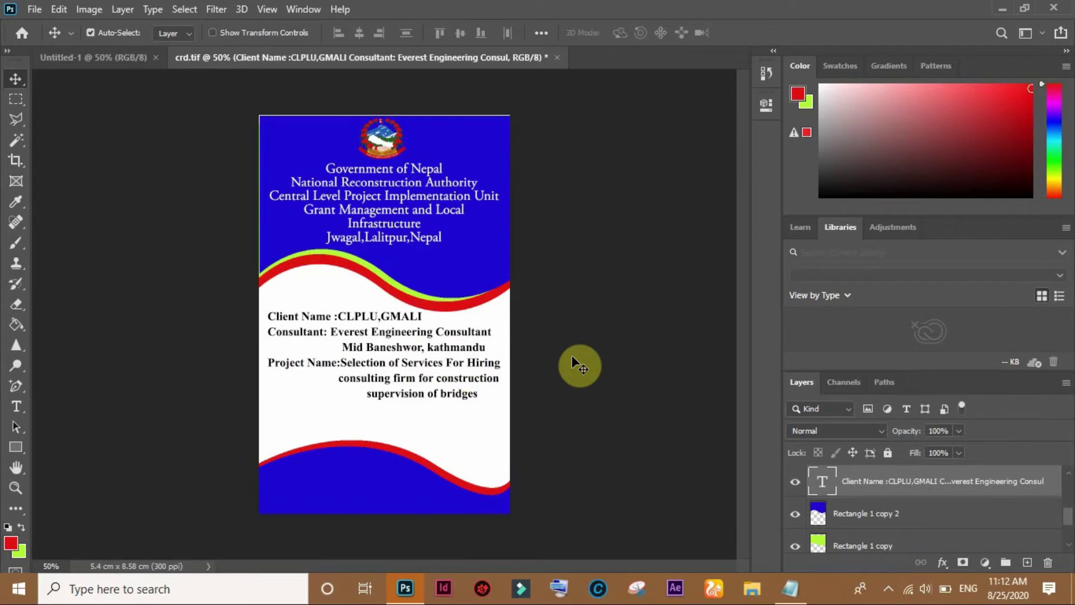
left_click(374, 477)
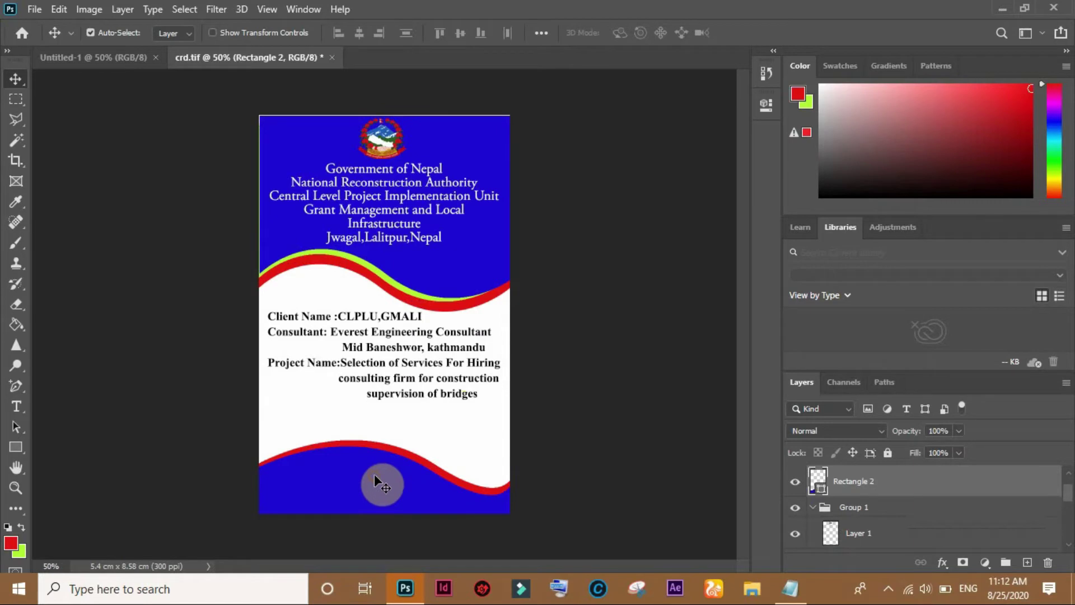
left_click_drag(374, 473, 375, 468)
key("shift+Down")
key("shift+Down")
key("shift+Down")
key("shift+Down")
key("shift+Down")
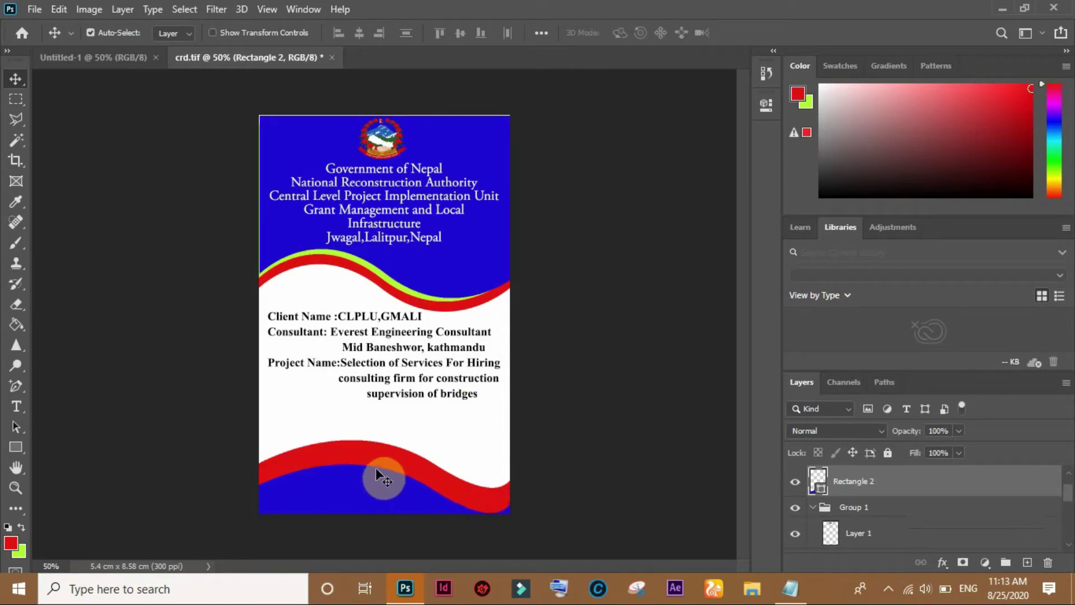
key("ctrl+j")
key("shift+Down")
key("shift+Down")
key("shift+Down")
key("shift+Down")
key("shift+Down")
key("Down")
key("Down")
key("Down")
key("Down")
key("Down")
key("Down")
key("Down")
key("Down")
key("Down")
key("Down")
key("Down")
key("Down")
key("Delete")
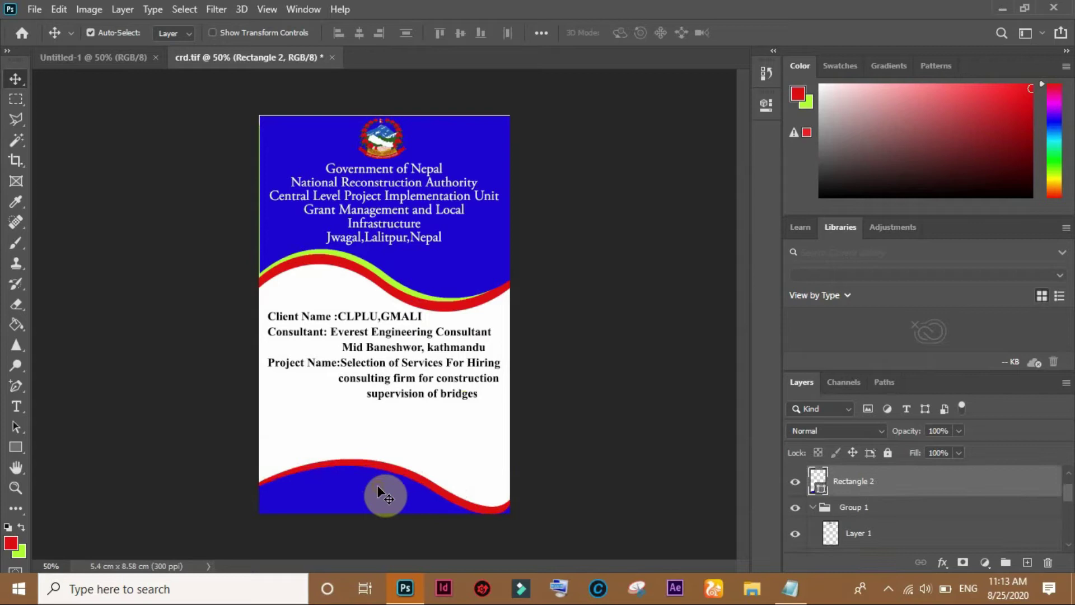
key("ctrl+z")
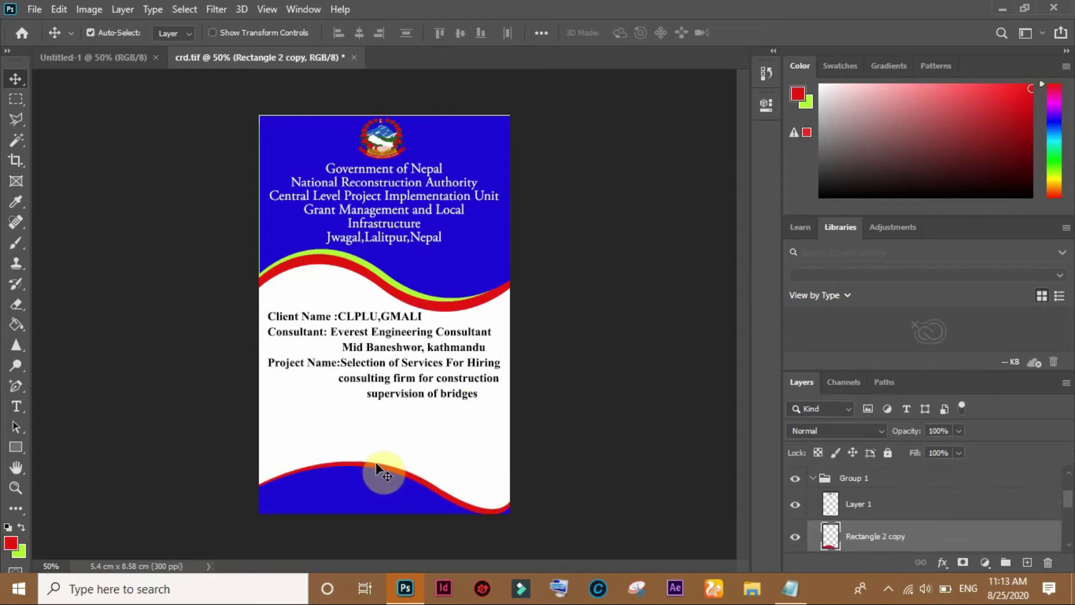
key("Delete")
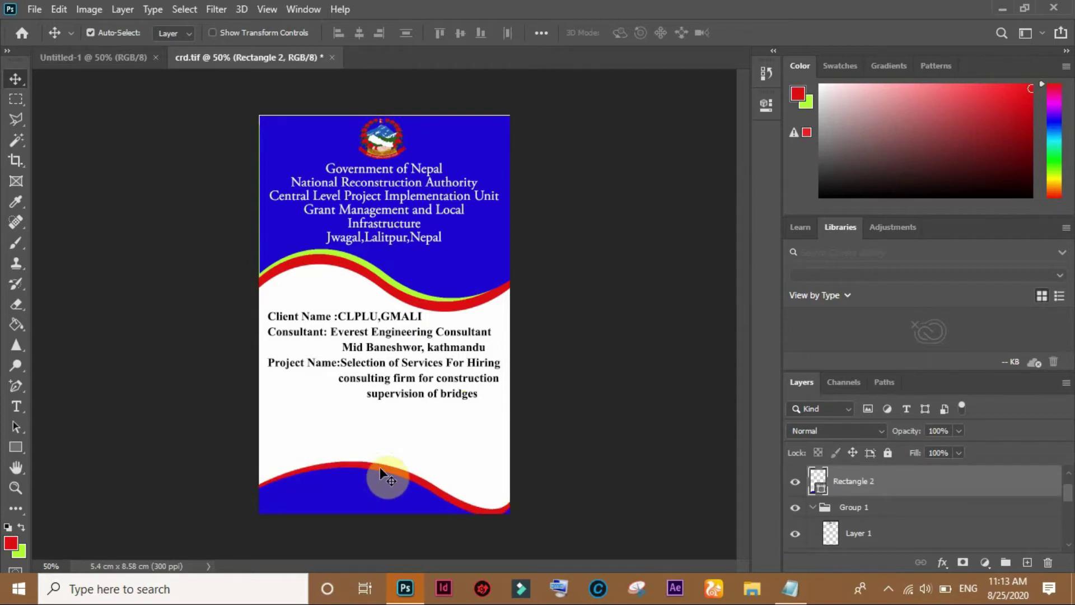
key("ctrl+z")
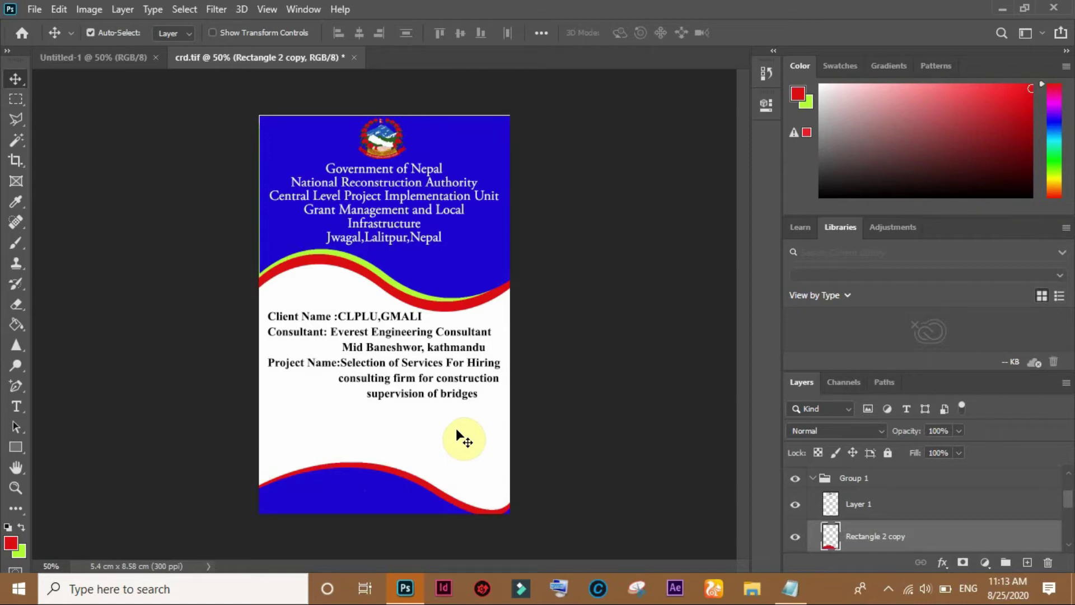
Step: Move the details text slightly down and deselect it
left_click(374, 363)
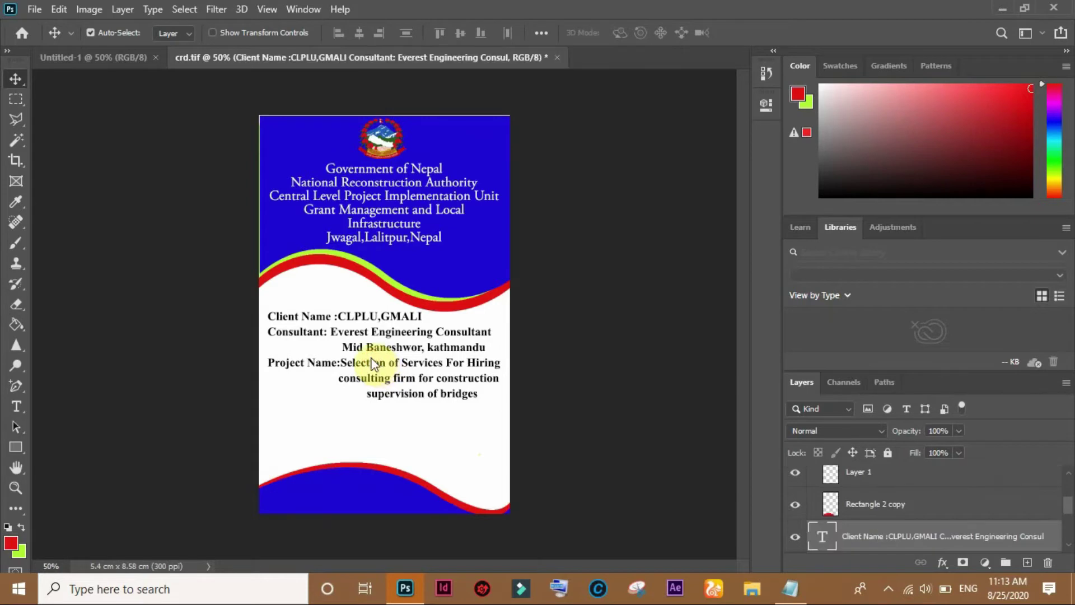
left_click_drag(371, 360, 371, 362)
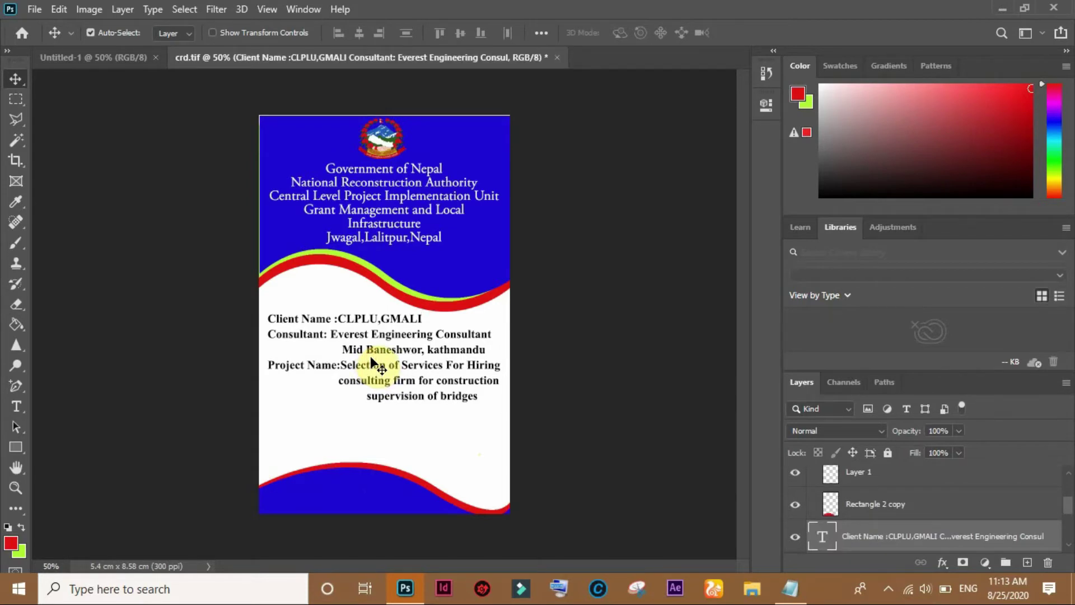
left_click_drag(370, 359, 370, 359)
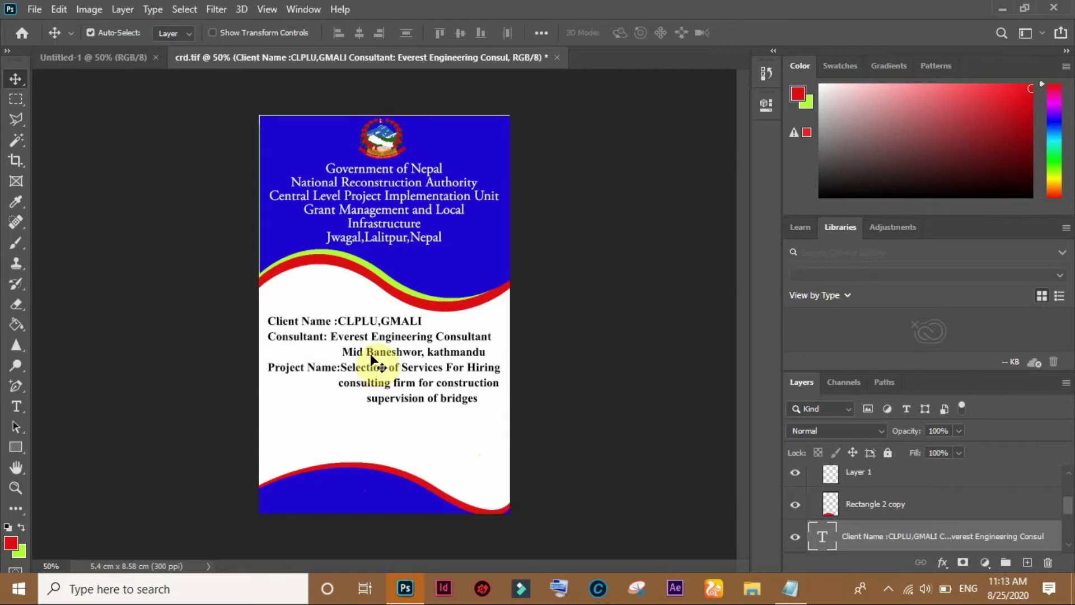
left_click(592, 455)
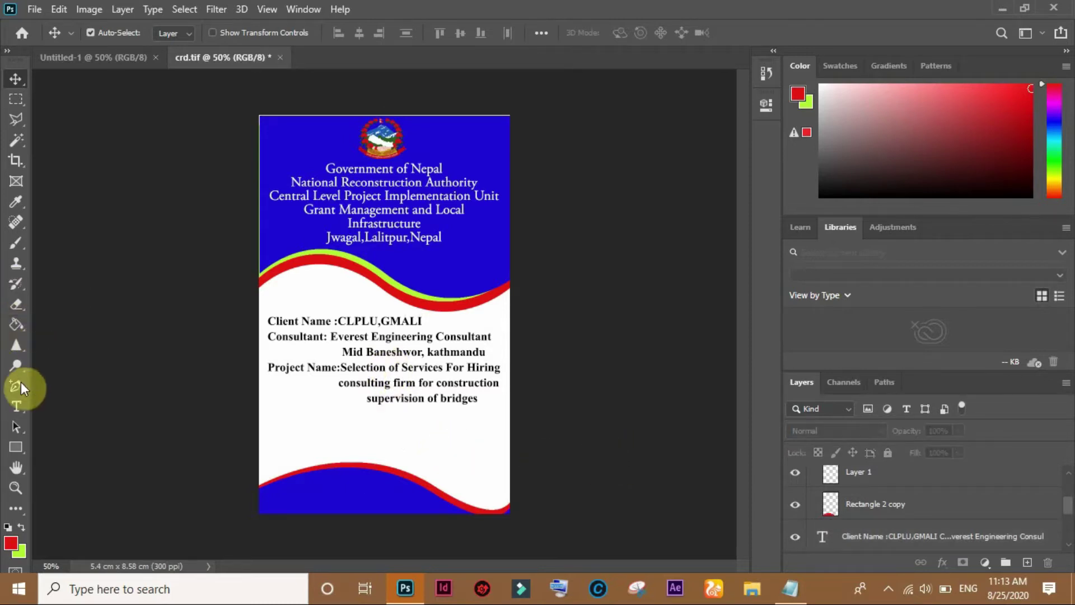
left_click(16, 406)
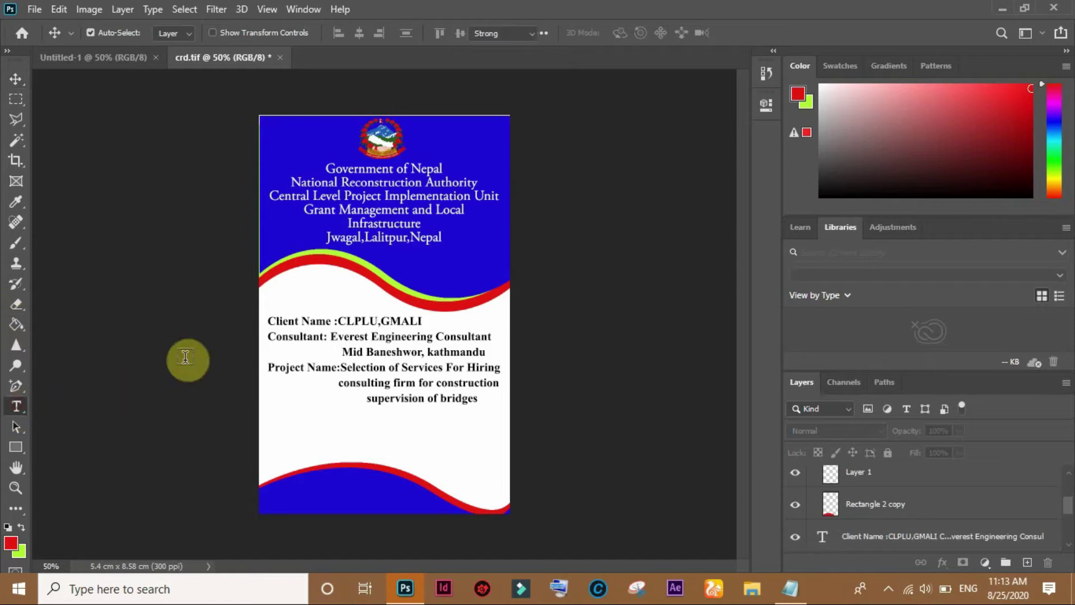
Step: Delete the space before the Name colon to align it, then nudge the block left
left_click(324, 338)
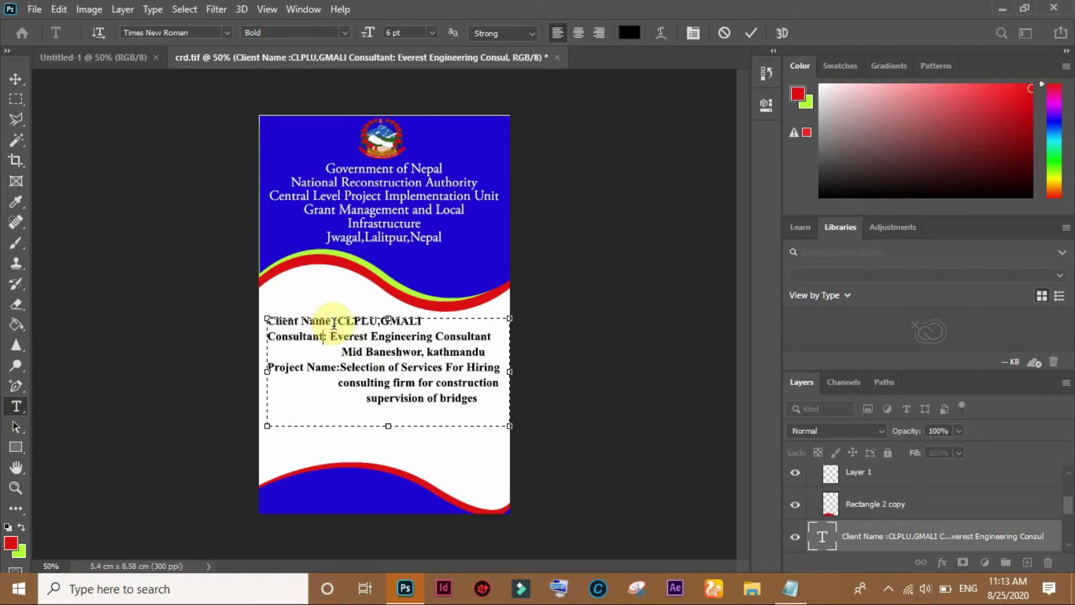
key("Delete")
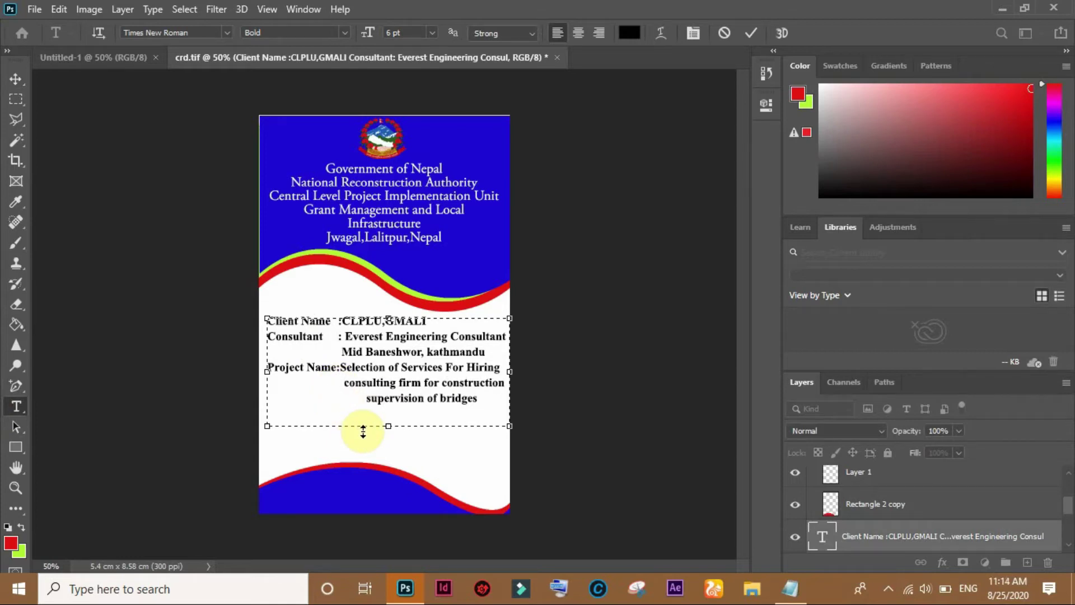
left_click(478, 399)
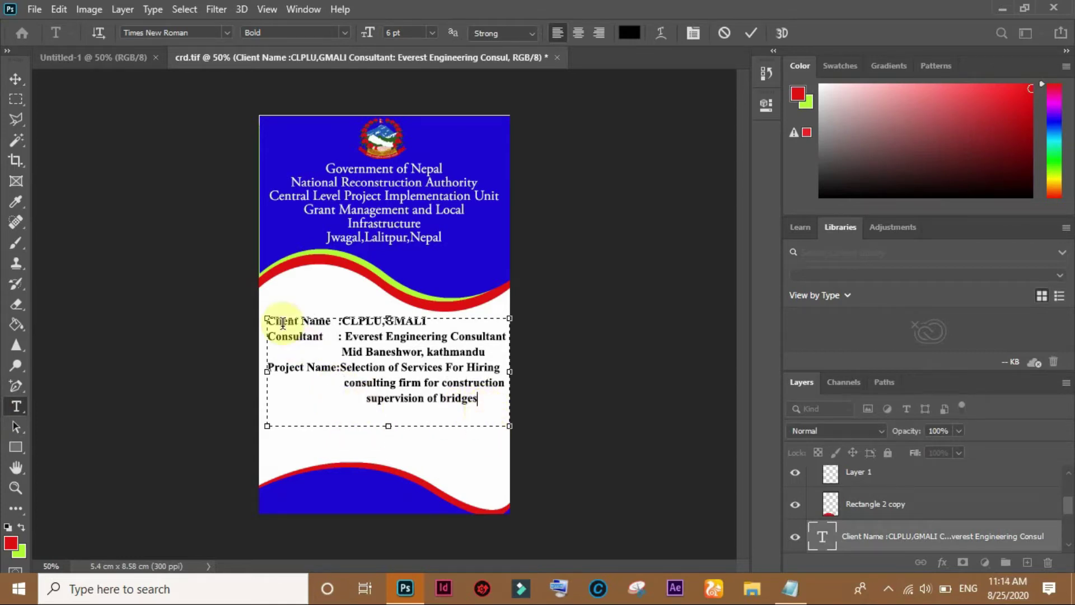
left_click(19, 78)
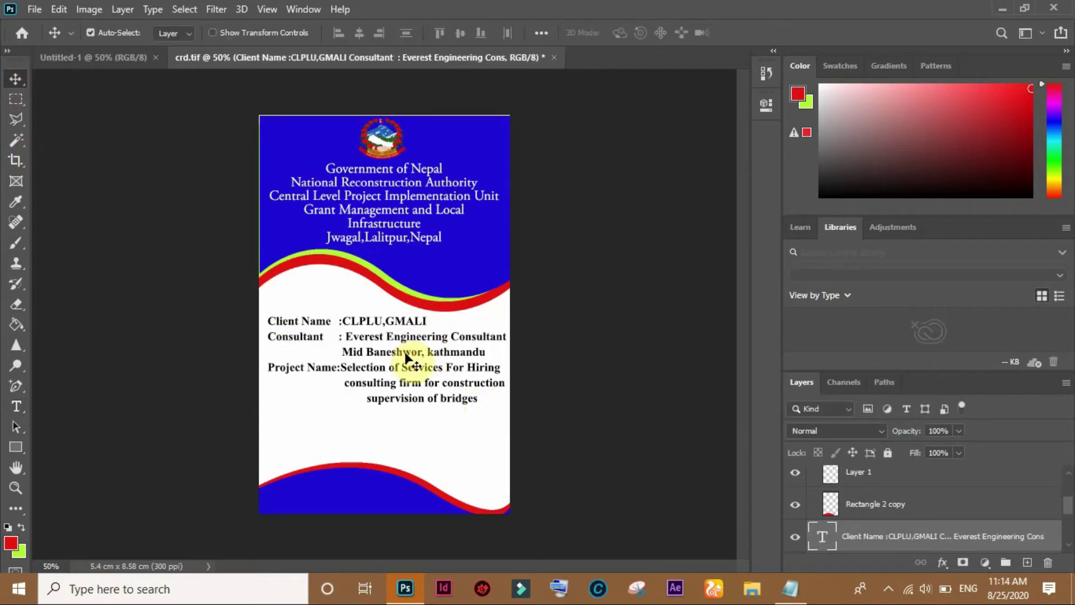
key("Left")
key("Left")
key("Left")
key("Right")
key("Right")
key("Right")
key("Left")
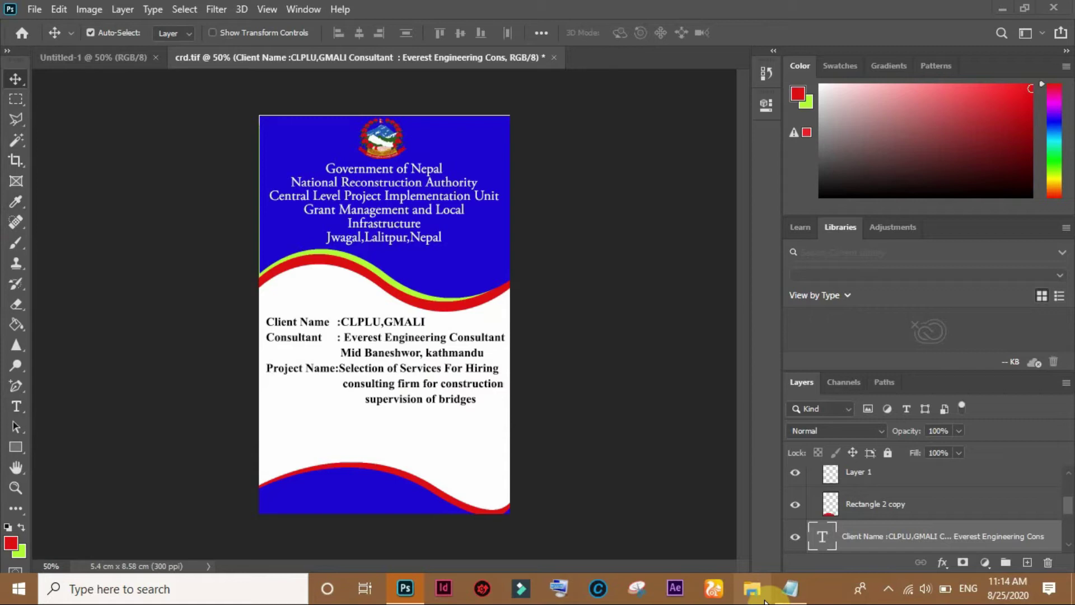
Step: Open the portrait JPEG from drive E: and bring Photoshop back with it loaded
left_click(765, 601)
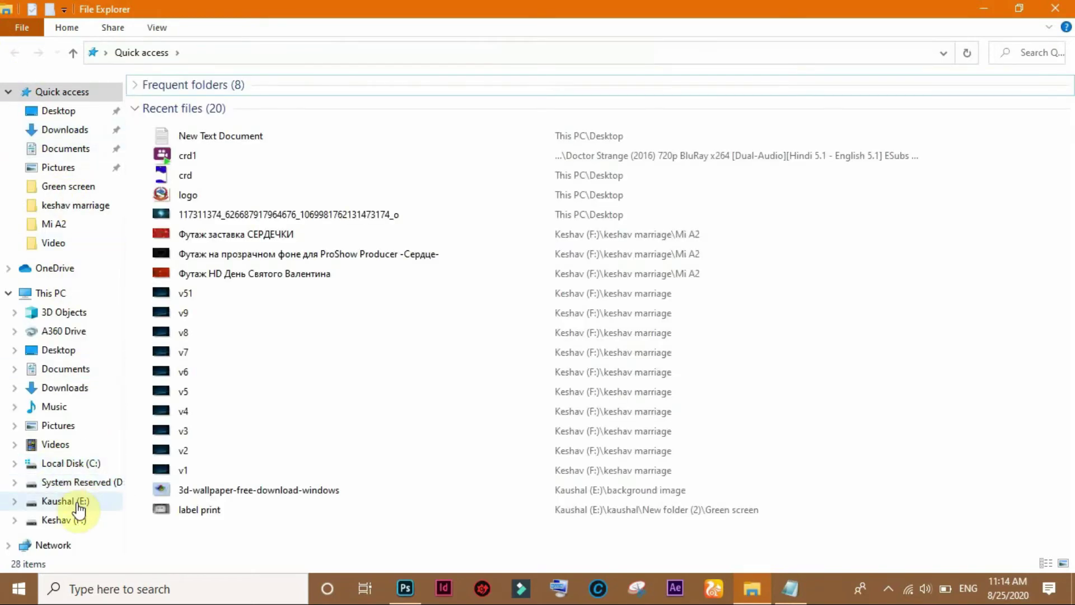
left_click(64, 501)
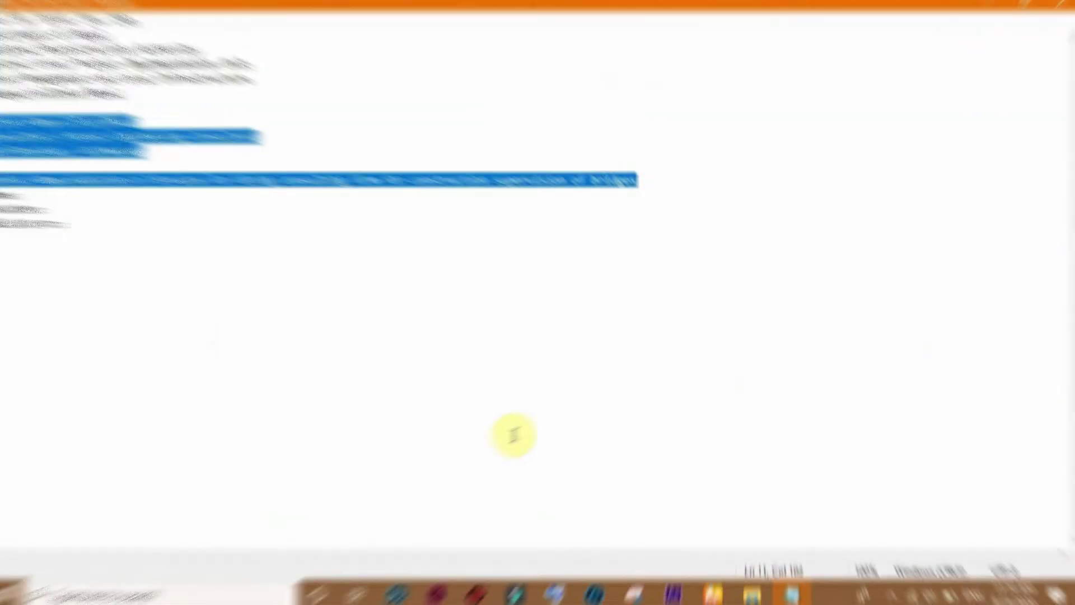
left_click(982, 4)
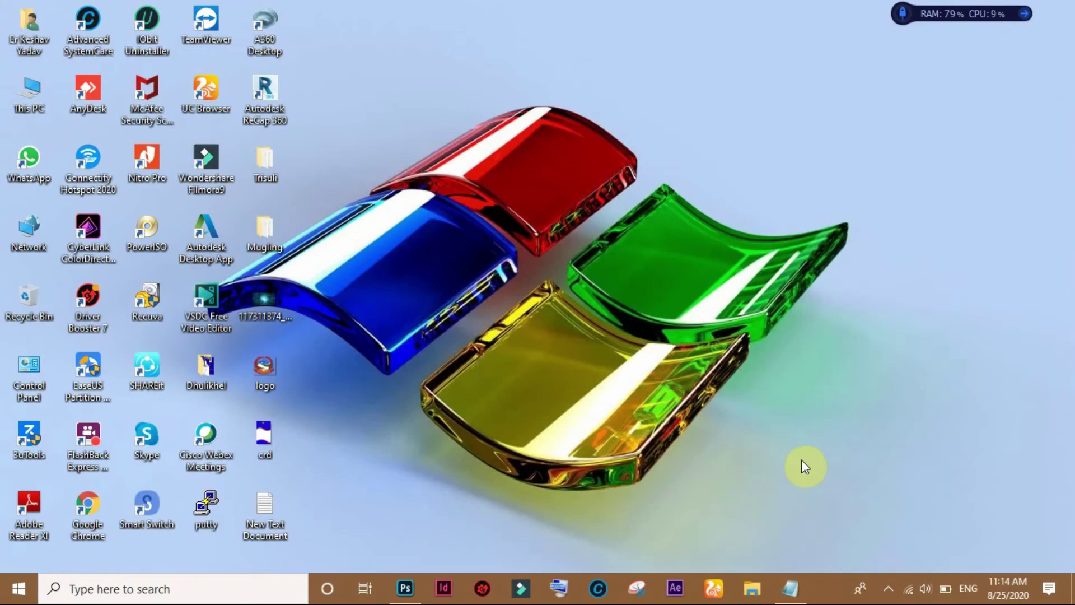
left_click(405, 588)
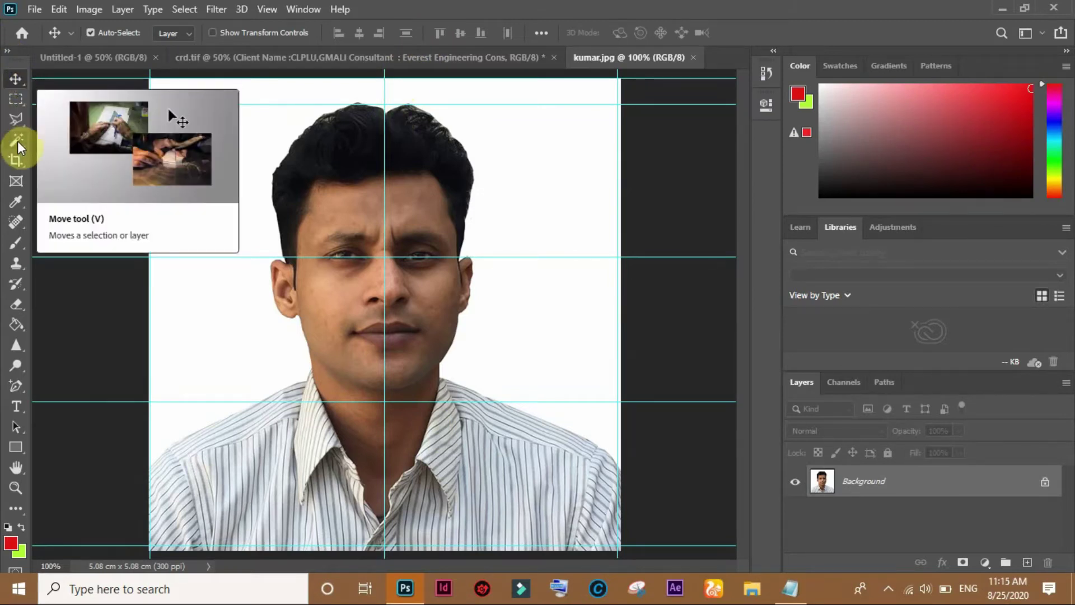
Step: Drag the portrait photo with the Move tool onto the crd.tif card as Layer 2
left_click(17, 98)
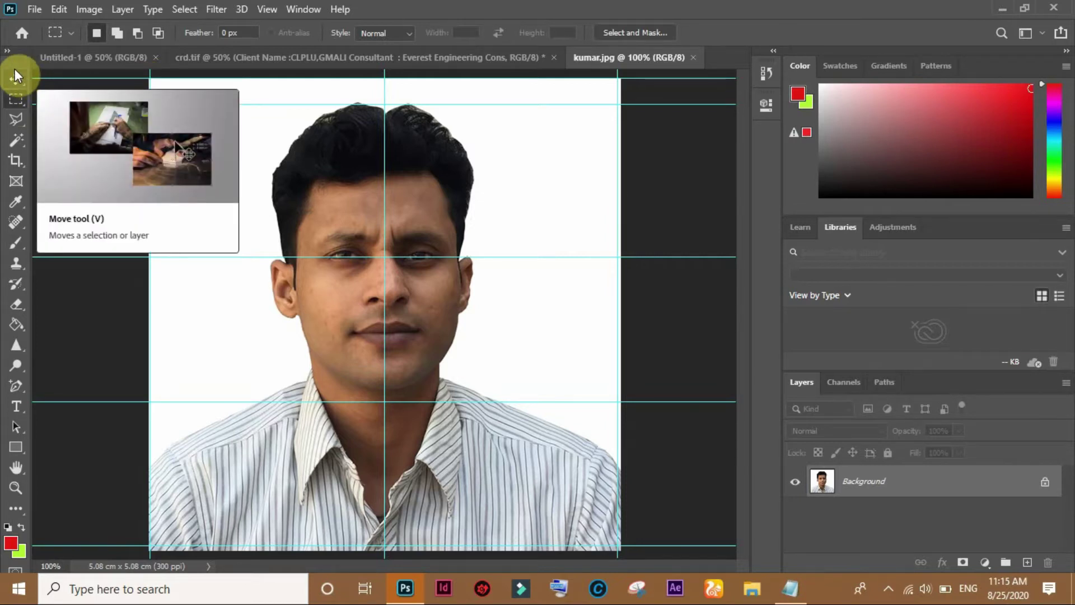
left_click(16, 82)
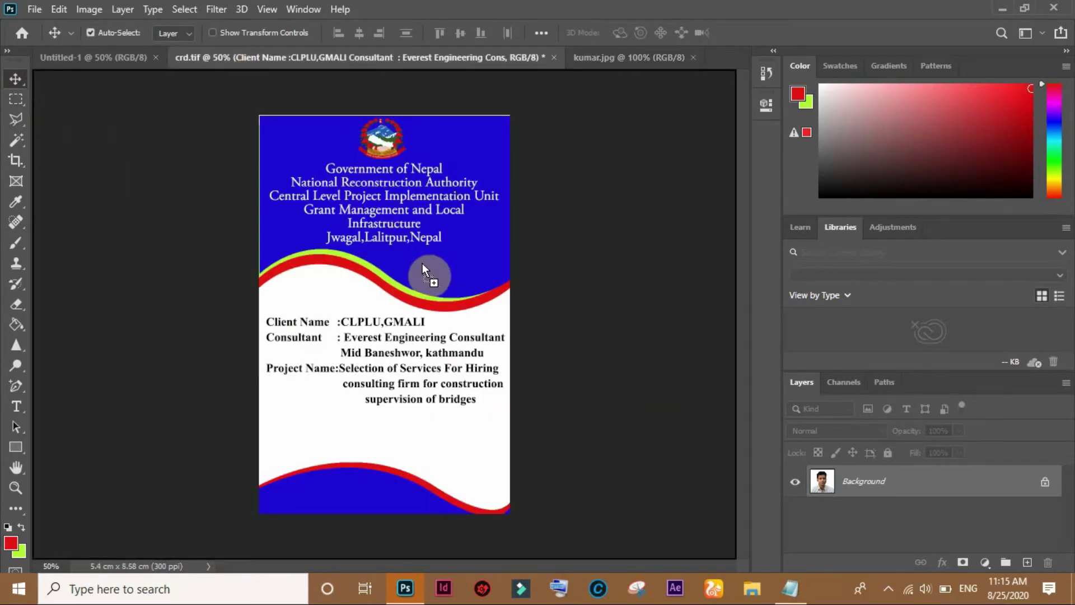
left_click_drag(252, 58, 418, 271)
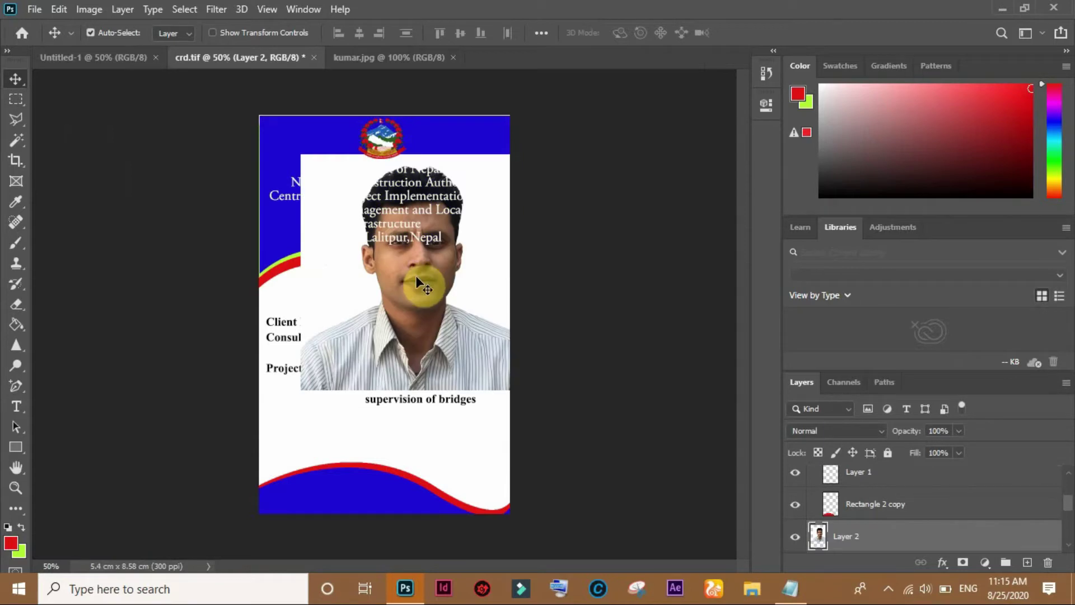
Step: Free-transform the photo down to about 29% and position it beside the header wave
key("ctrl")
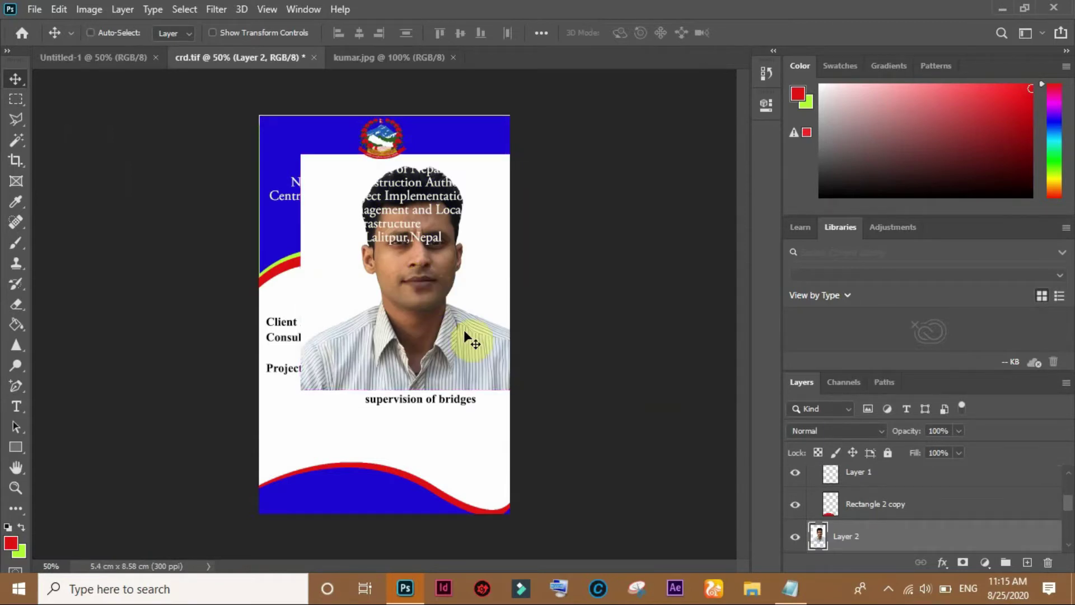
key("ctrl+t")
left_click_drag(540, 389, 358, 265)
mouse_move(313, 158)
left_mouse_down()
mouse_move(401, 247)
mouse_move(430, 246)
left_mouse_up()
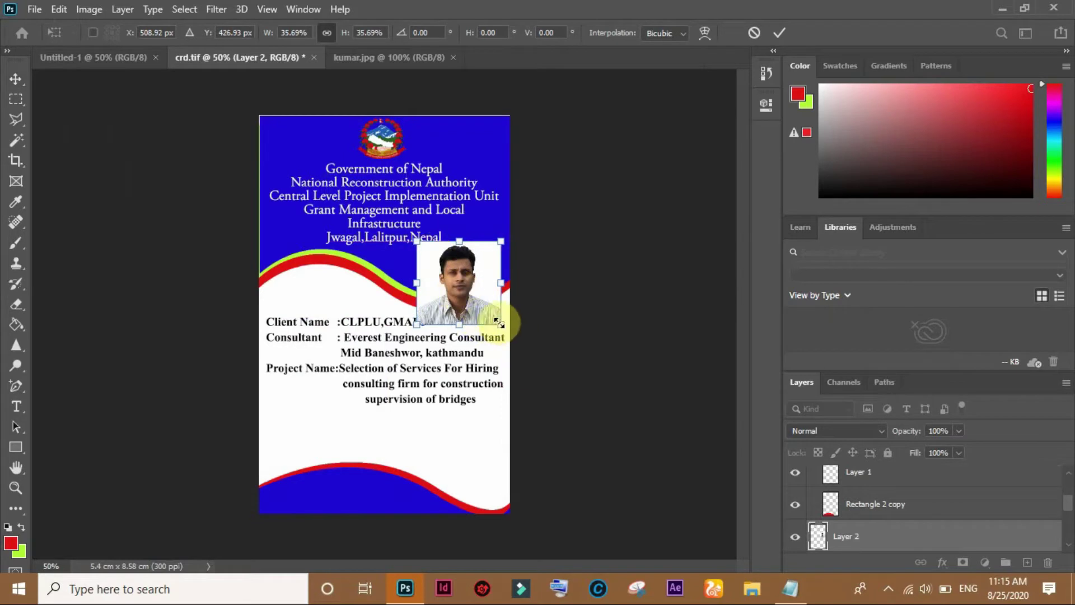
left_click_drag(500, 324, 485, 309)
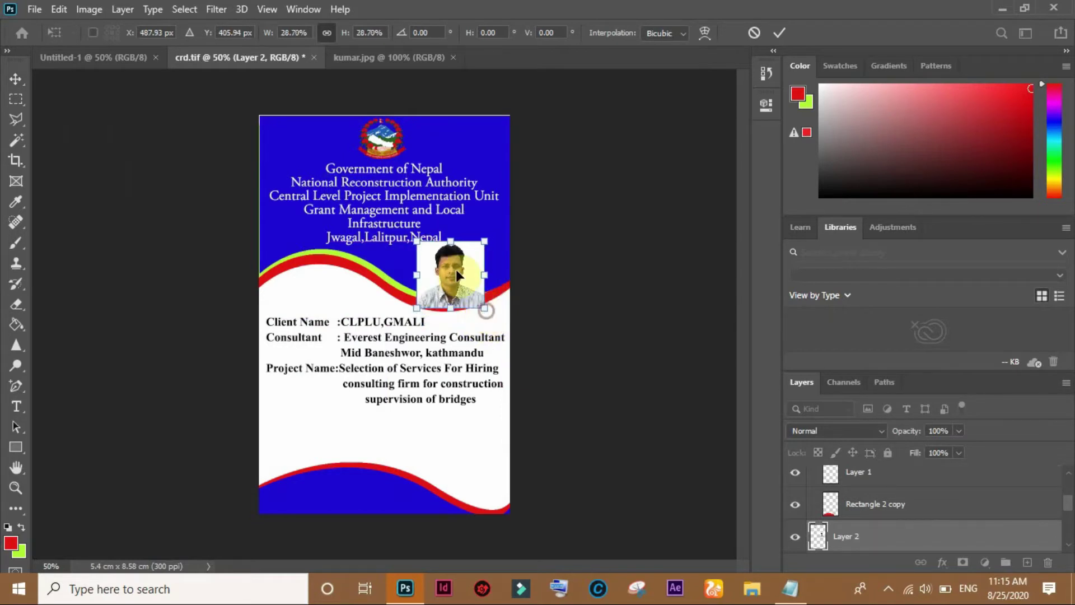
left_click_drag(456, 275, 470, 280)
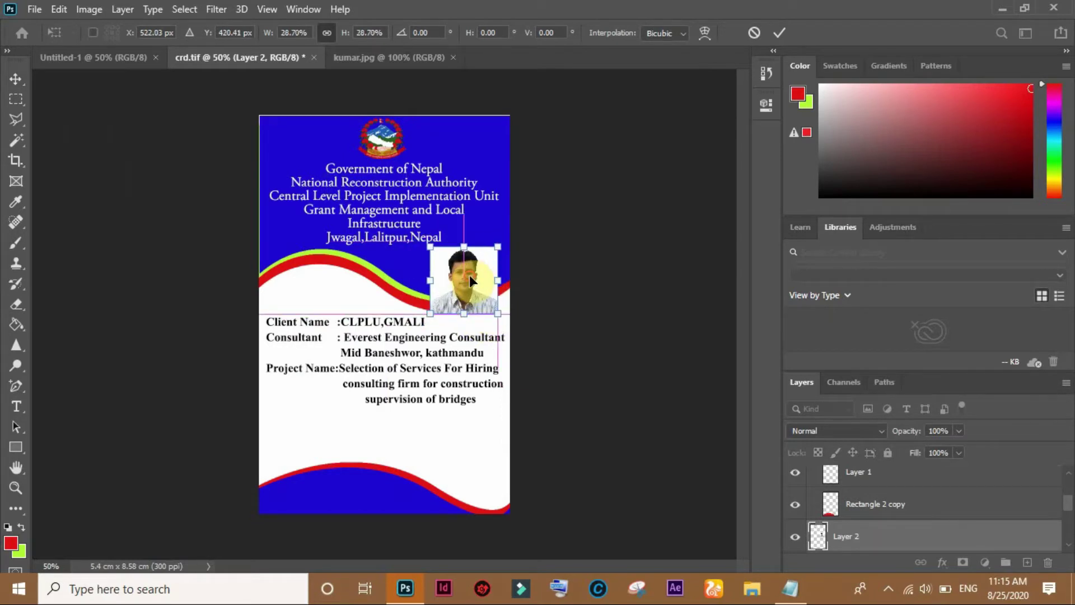
key("Right")
key("Right")
key("Right")
key("Right")
key("Right")
key("Right")
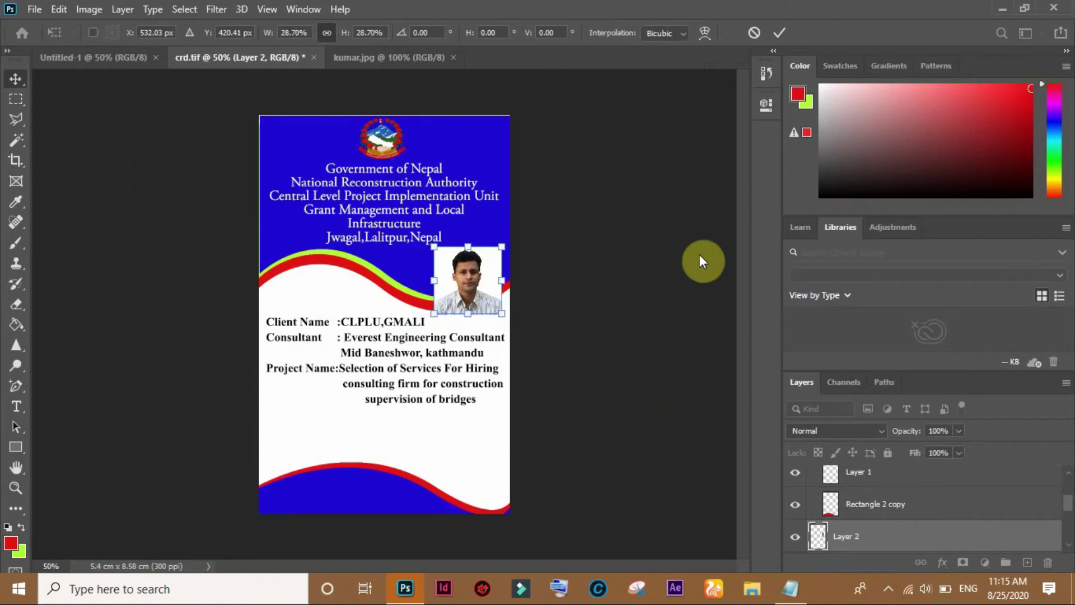
key("Return")
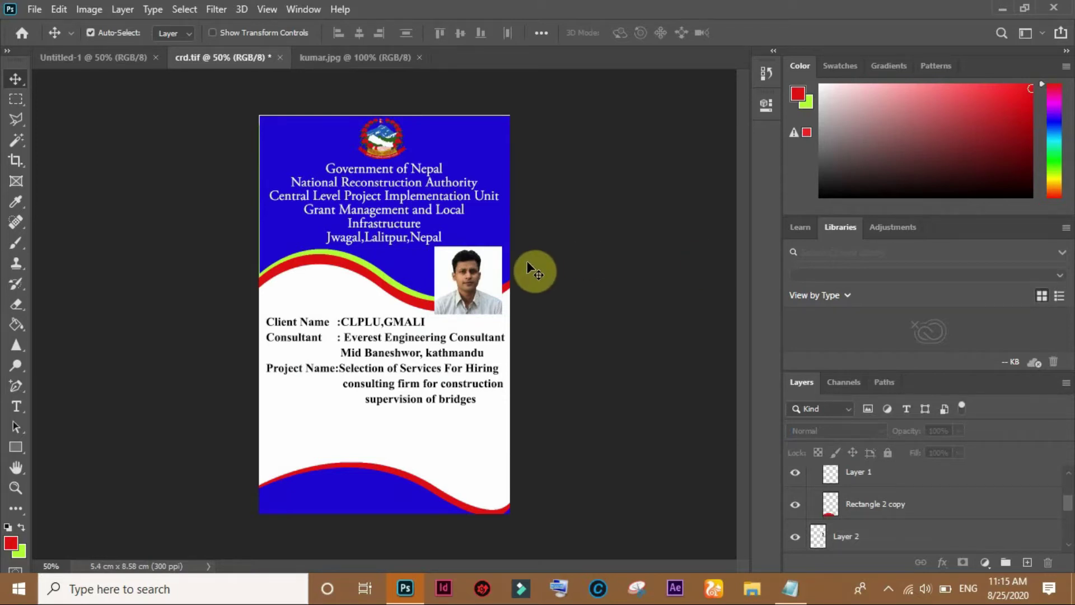
Step: Select the photo layer and nudge it with the arrow keys into final position
left_click(465, 280)
key("Down")
key("Down")
key("Down")
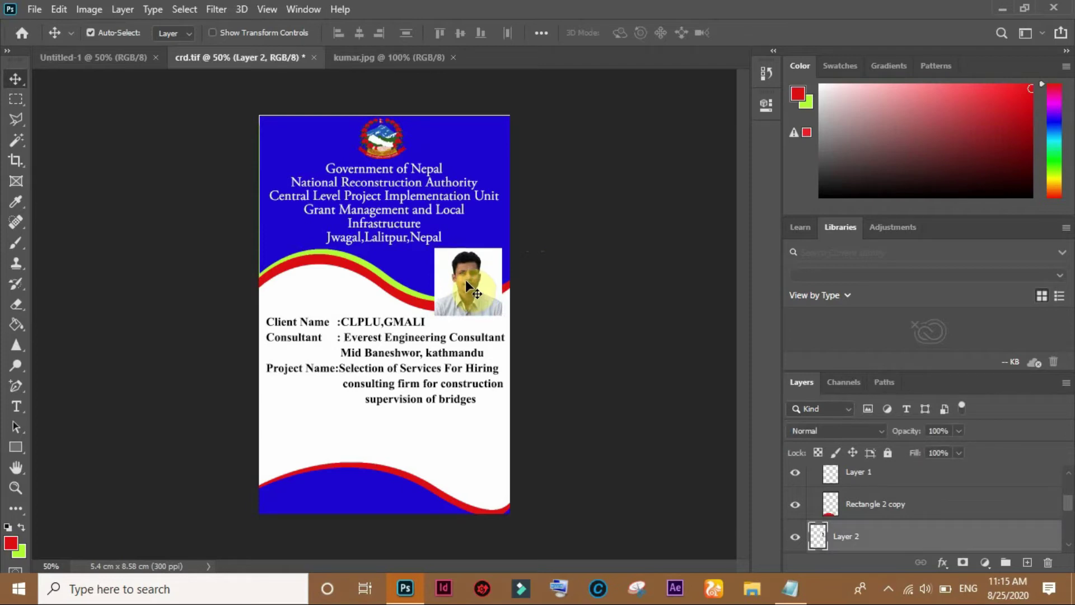
key("Up")
key("Up")
key("Left")
key("Left")
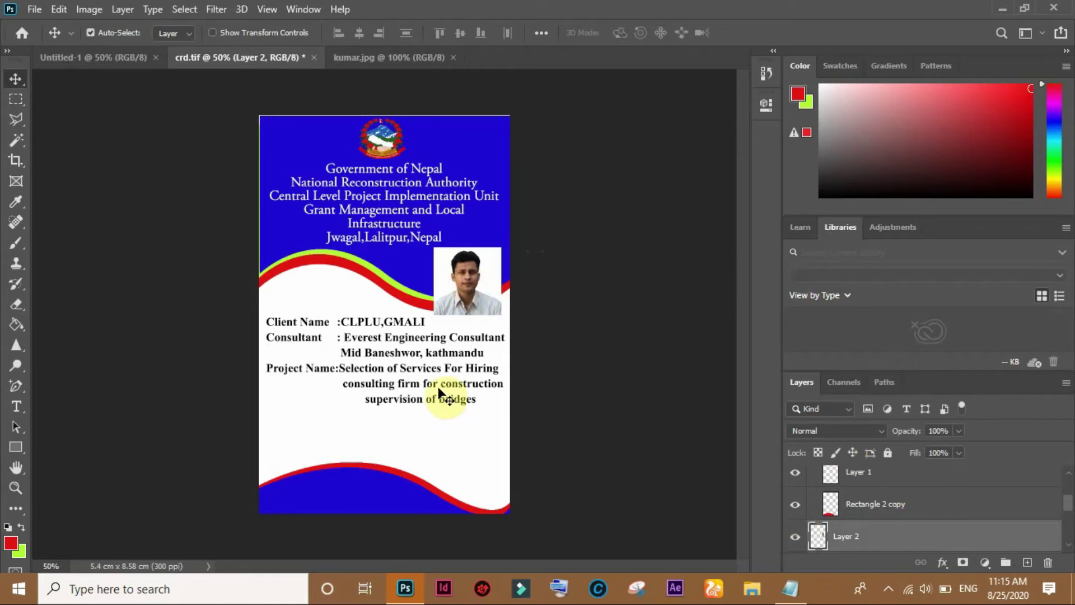
Step: Open Layer 2's Blending Options and enable a Stroke outline
right_click(890, 542)
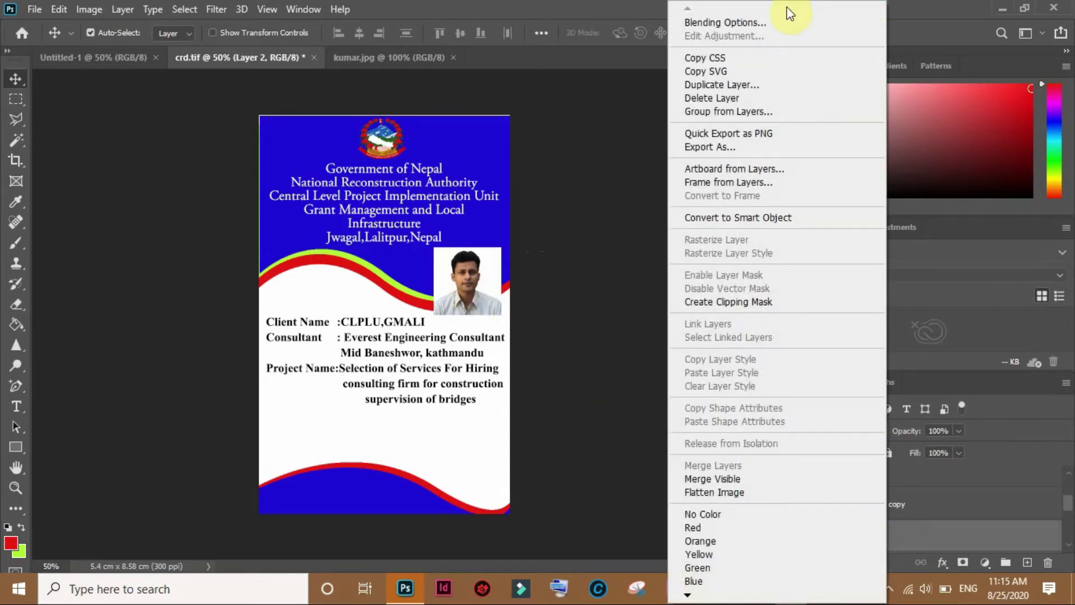
left_click(752, 27)
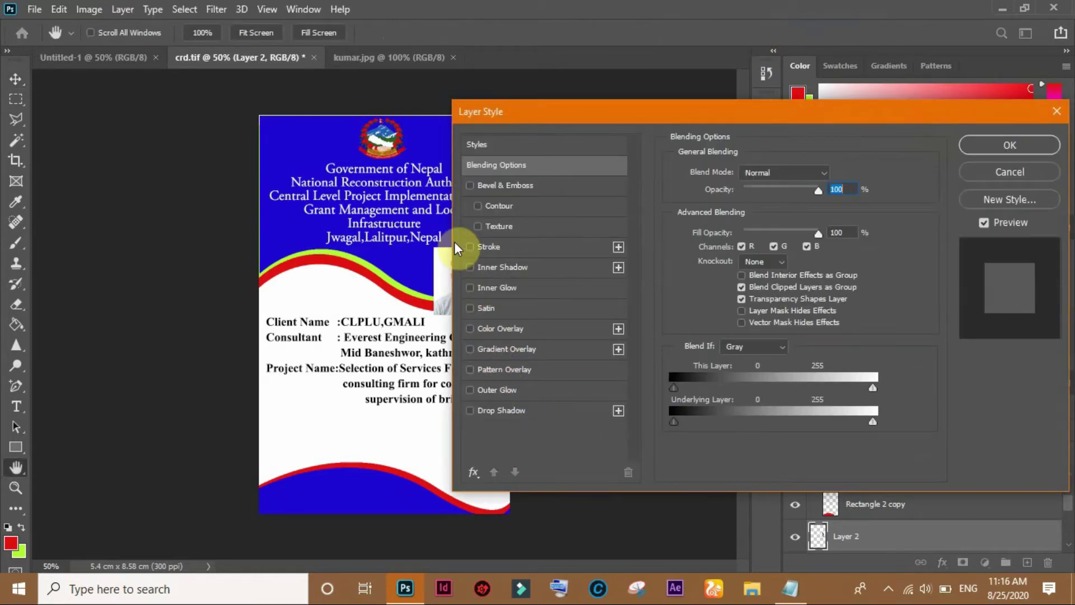
left_click(469, 245)
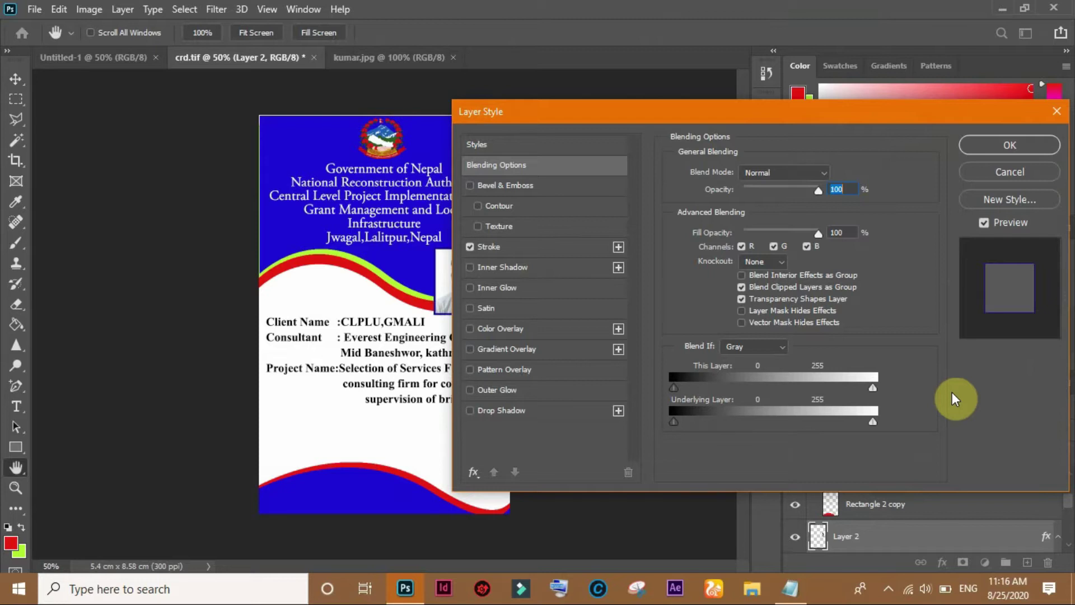
left_click(506, 245)
Step: Try green, yellow and olive colours for the stroke in the Color Picker
left_click(714, 289)
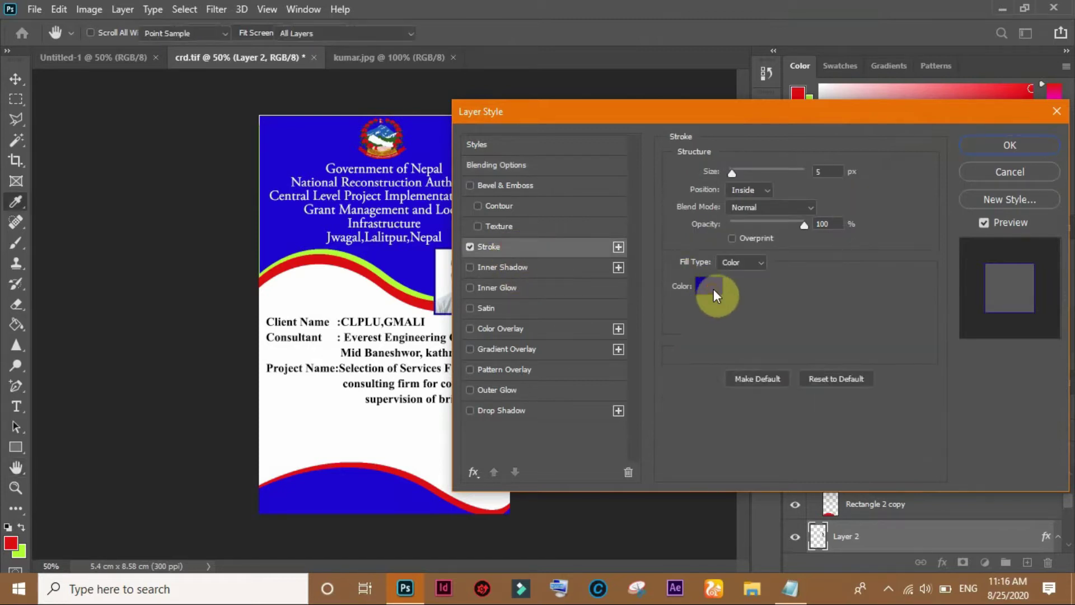
left_click(785, 249)
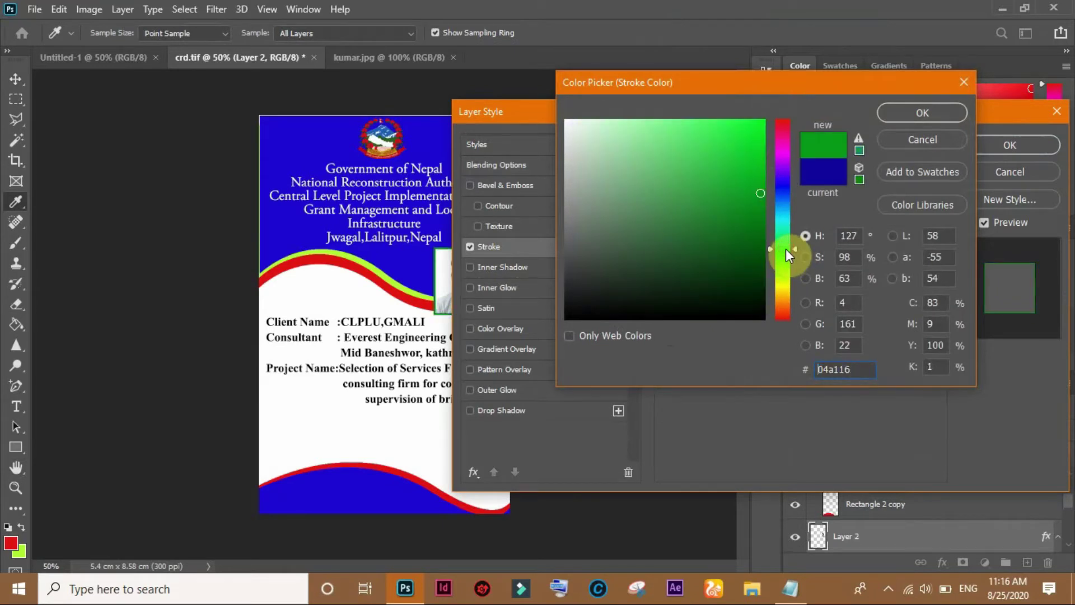
left_click(751, 209)
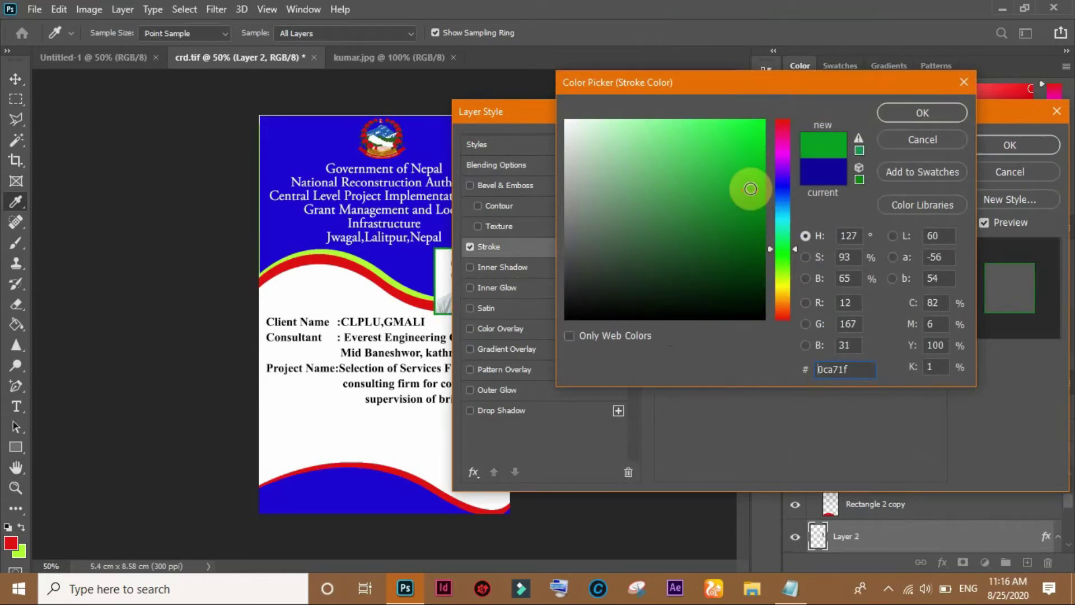
left_click(718, 259)
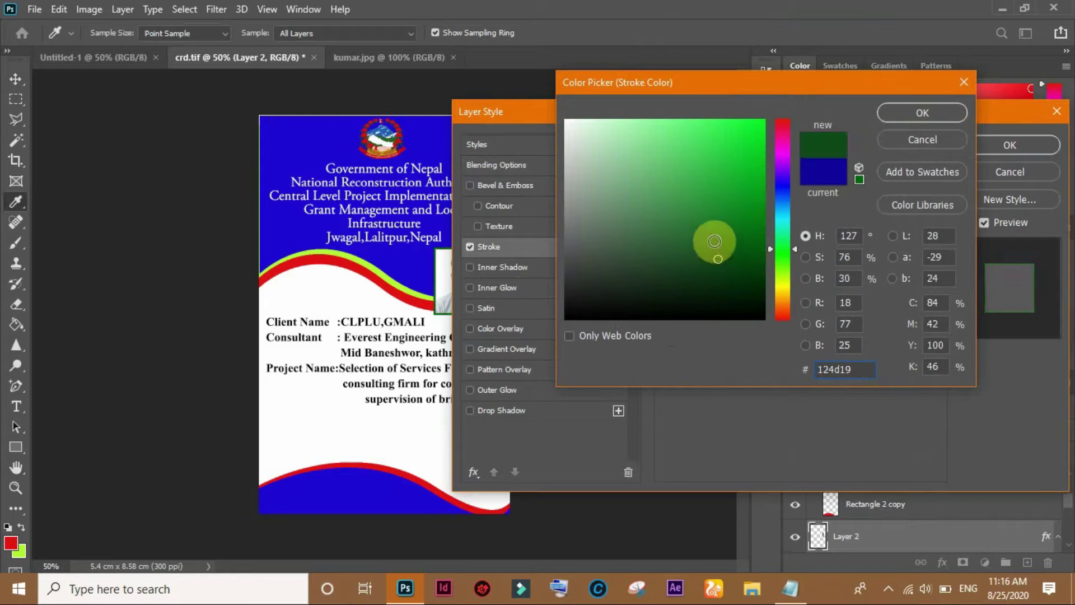
left_click(783, 291)
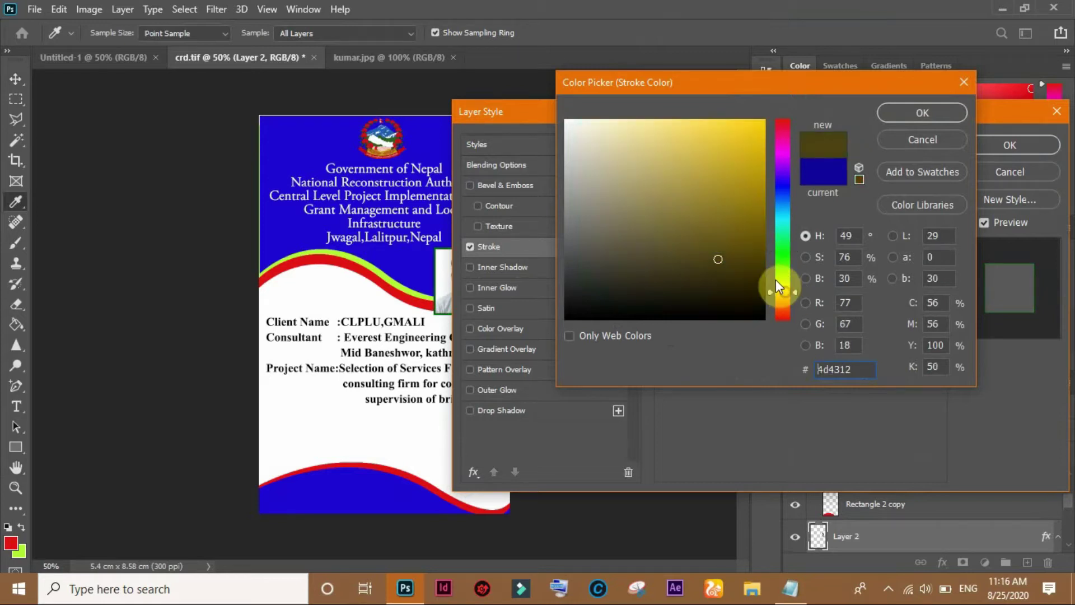
left_click(725, 211)
left_click(785, 287)
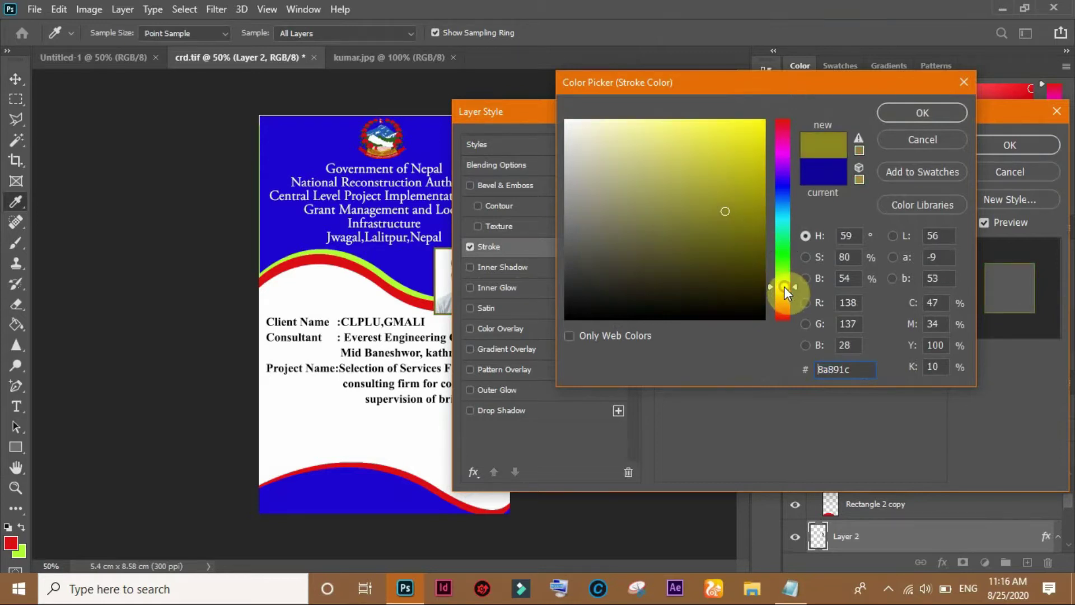
left_click(705, 122)
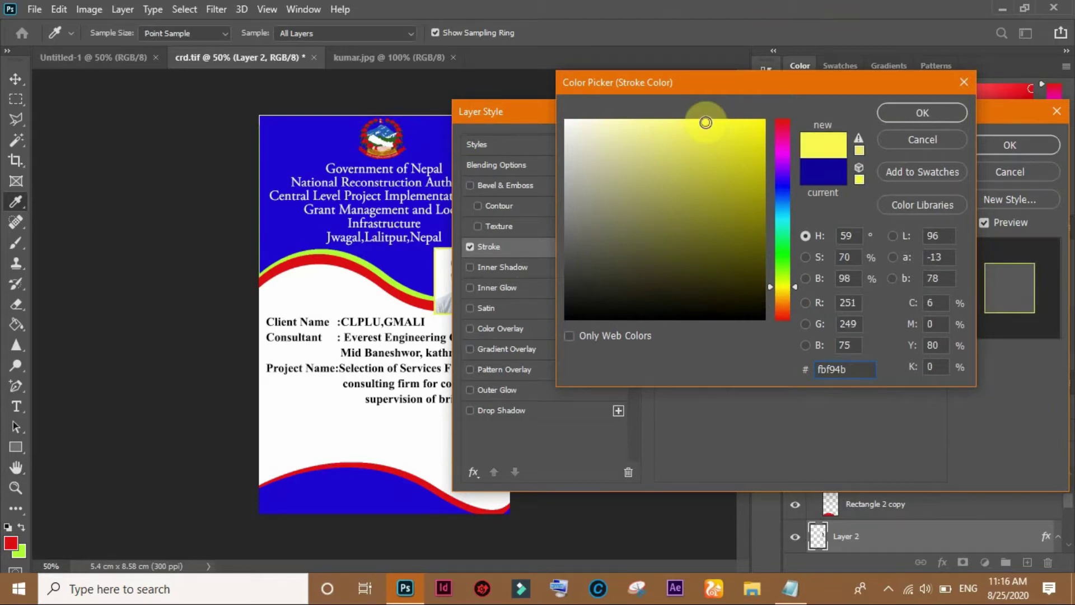
left_click(752, 133)
left_click(742, 163)
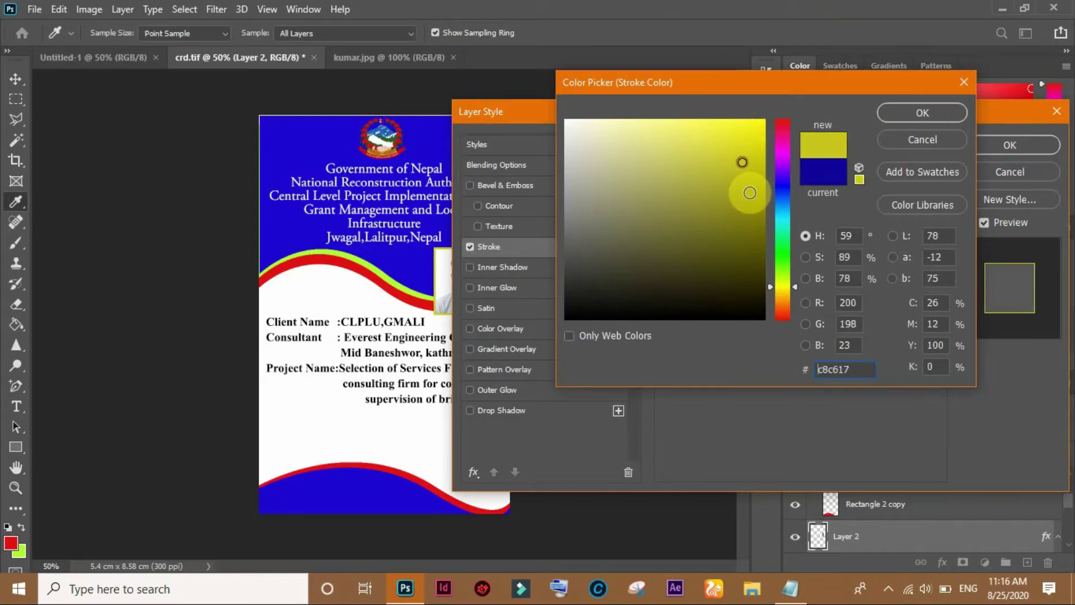
left_click(748, 193)
left_click(741, 232)
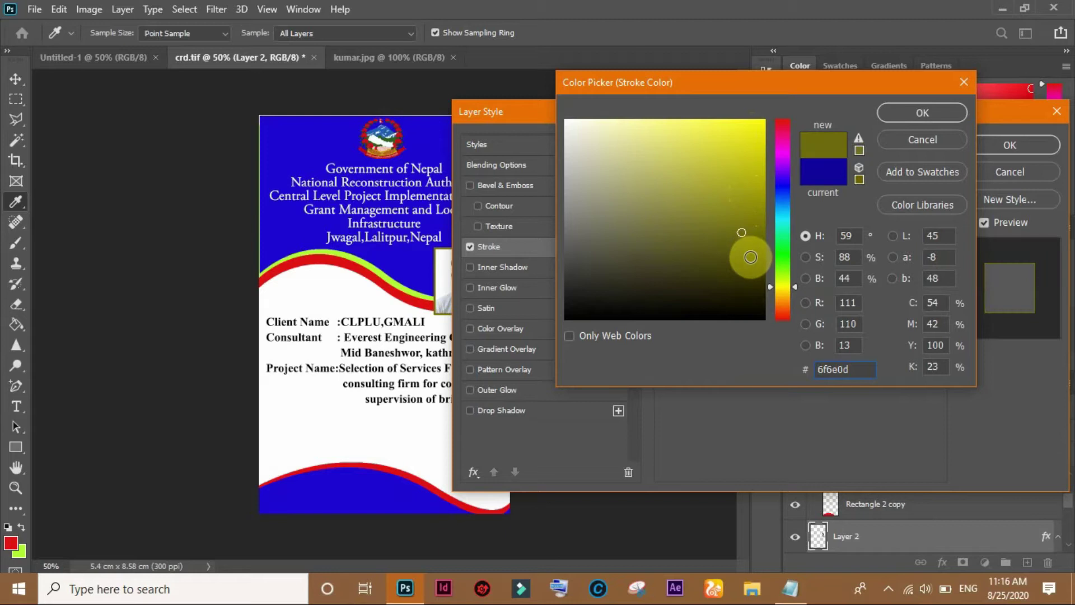
left_click(746, 259)
left_click(739, 289)
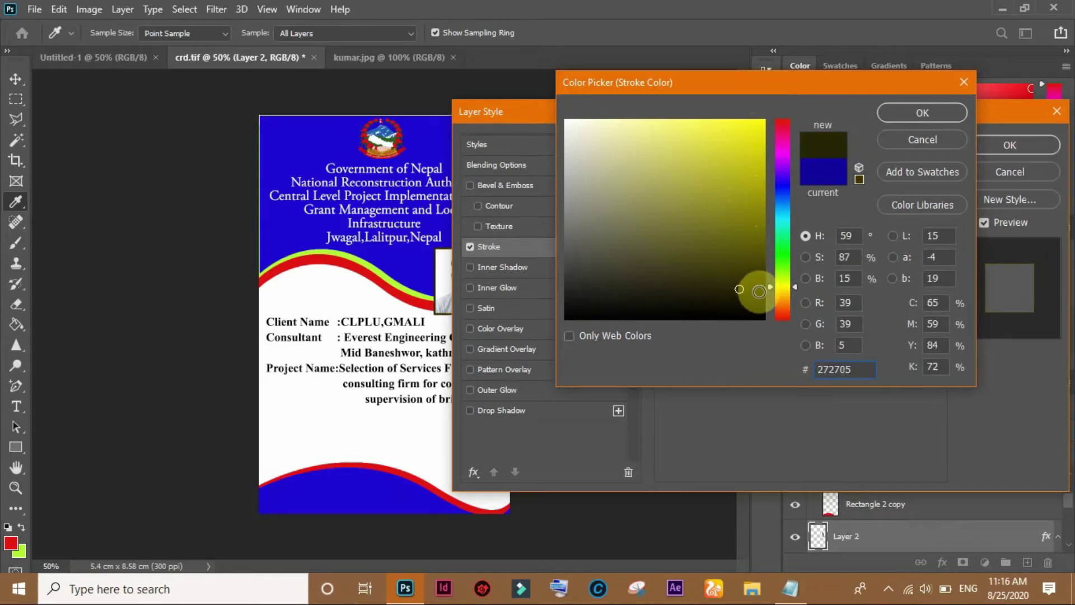
left_click(763, 307)
left_click(753, 317)
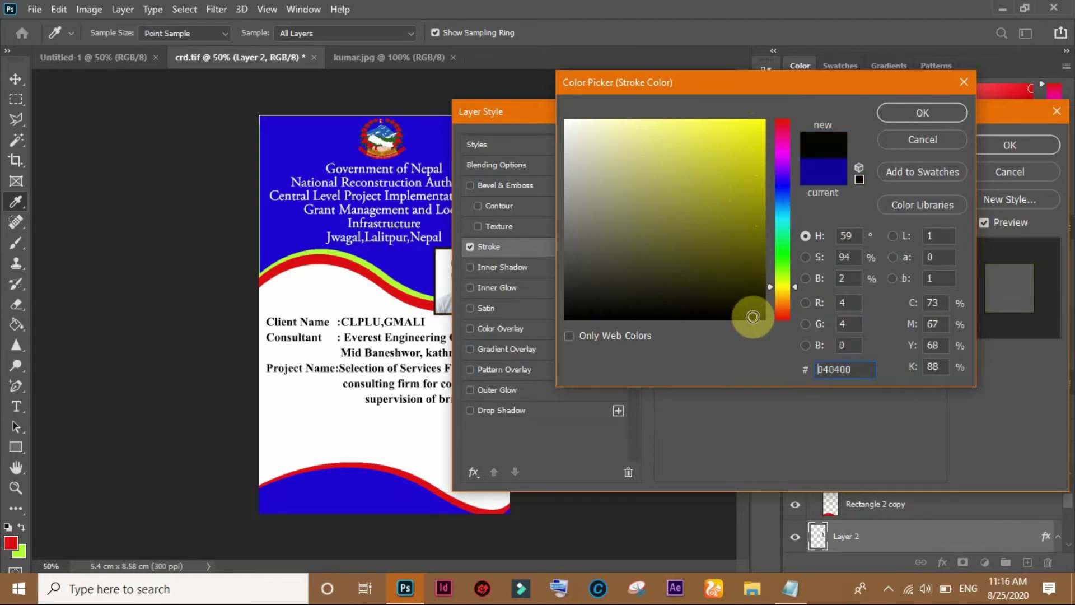
left_click(754, 262)
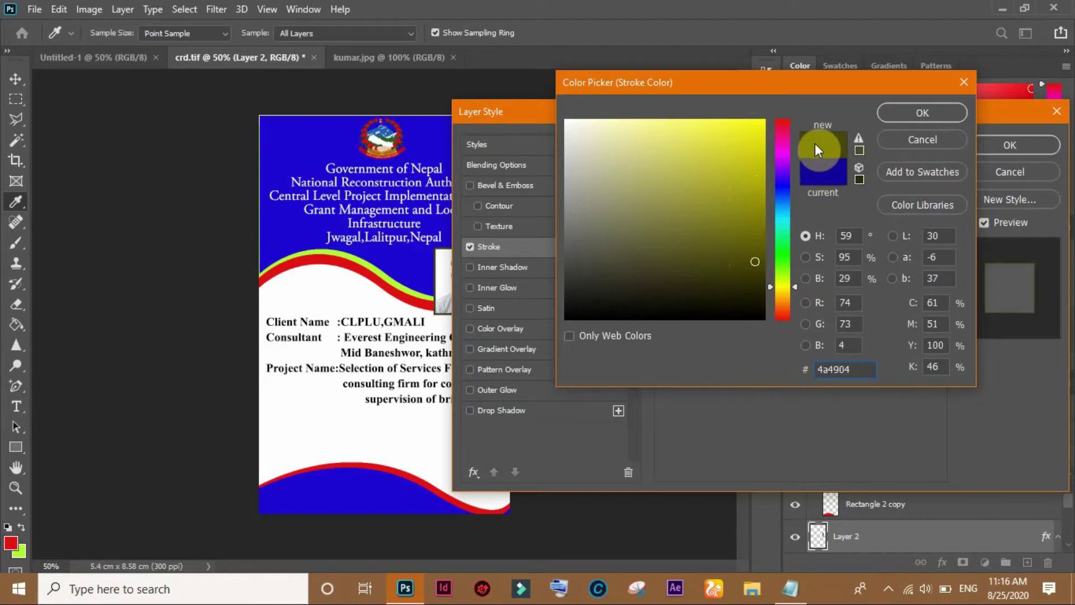
Step: Settle on a dark red stroke colour and apply the 5 px border
left_click(782, 120)
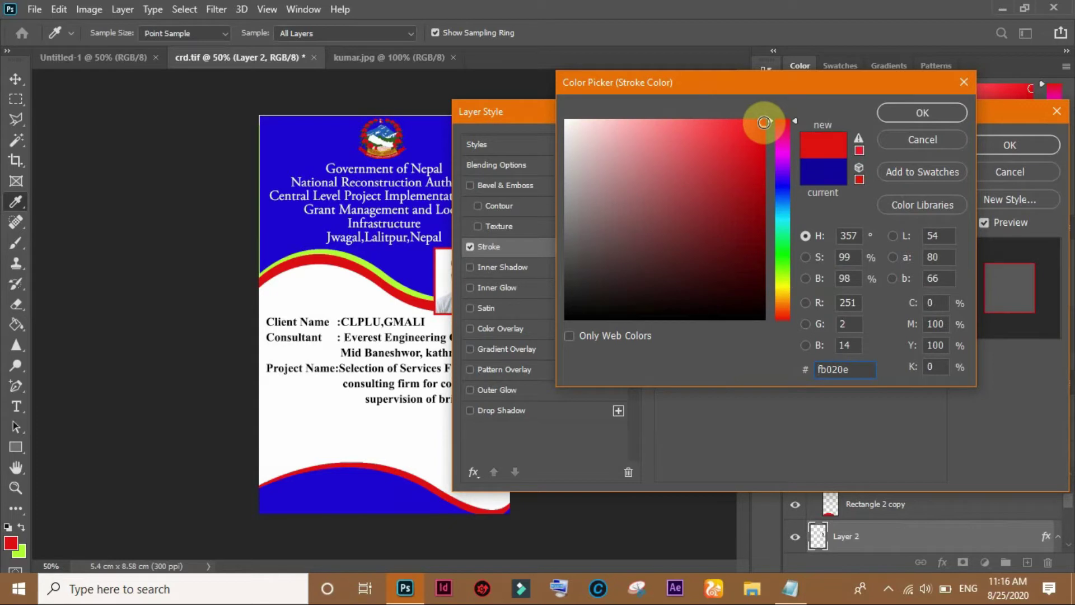
left_click(762, 132)
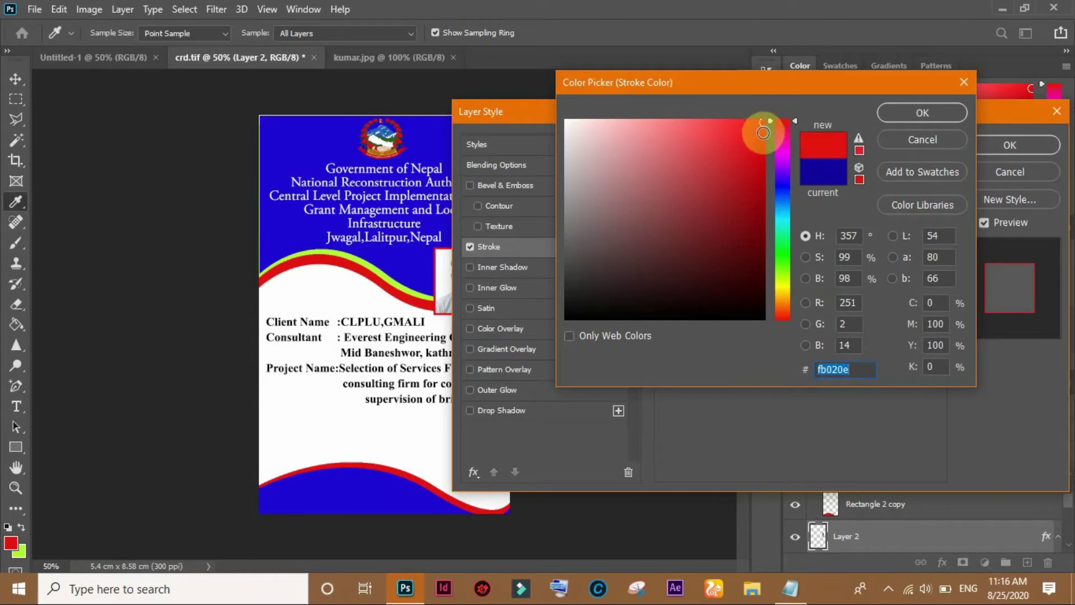
left_click(769, 146)
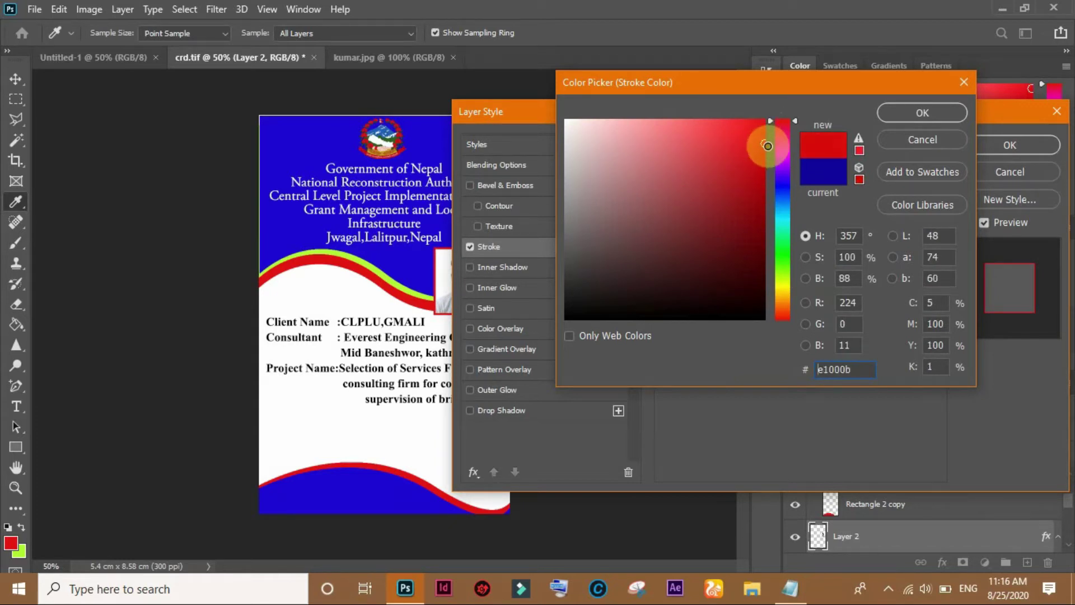
left_click_drag(770, 146, 774, 172)
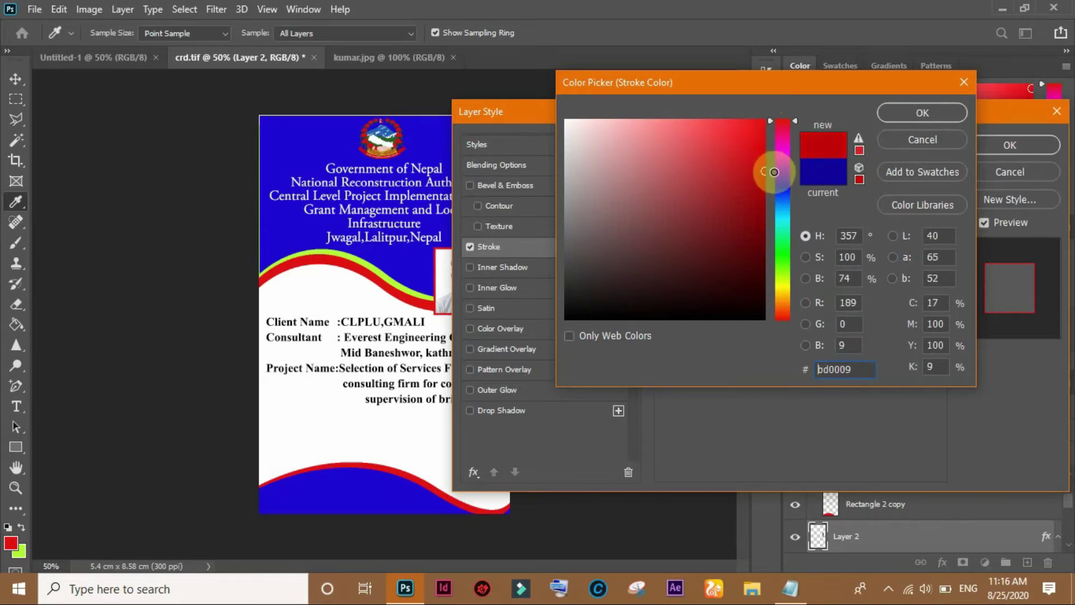
left_click(921, 112)
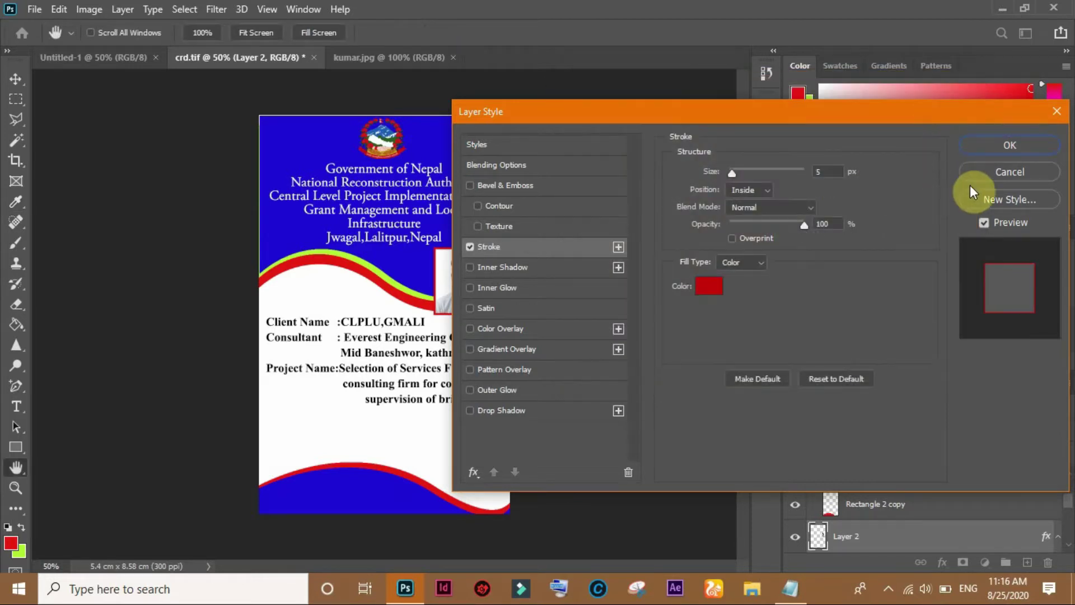
left_click(1027, 147)
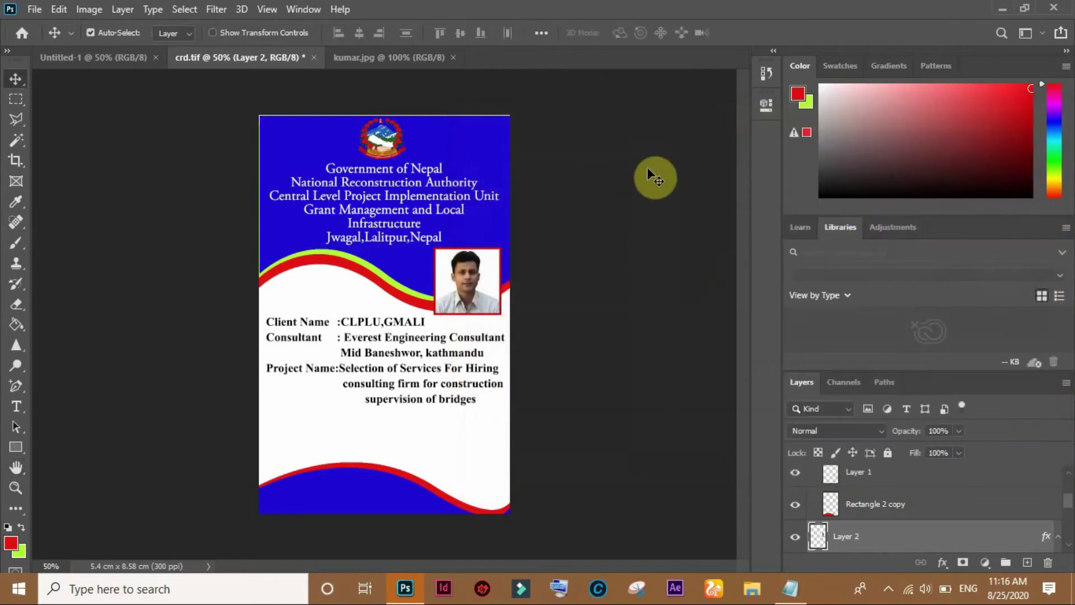
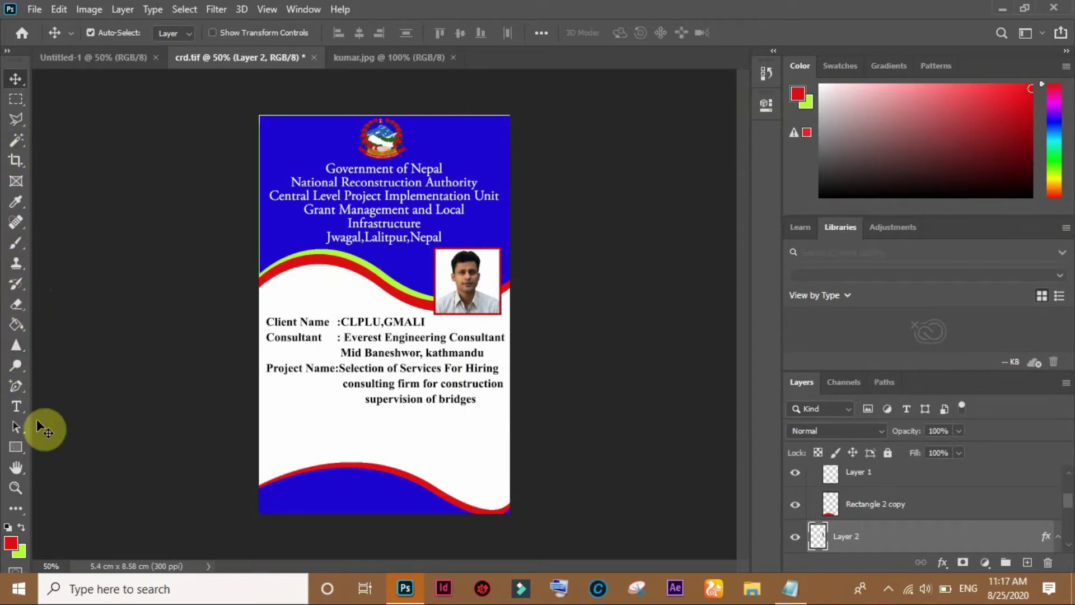
Step: Reflow the header text so Unit stays at the end of the Implementation line
left_click(16, 406)
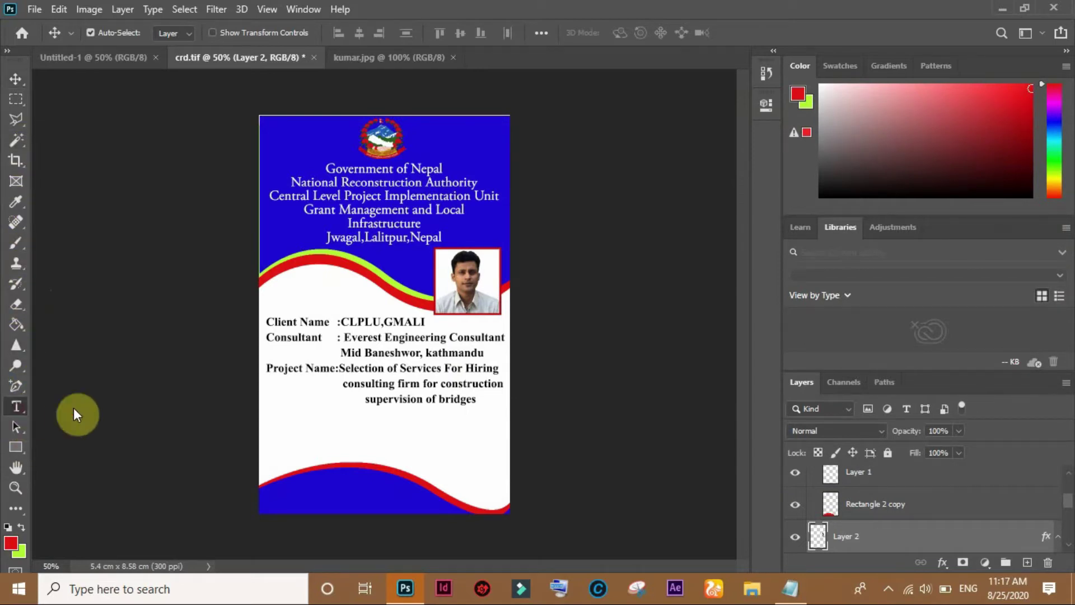
left_click(303, 210)
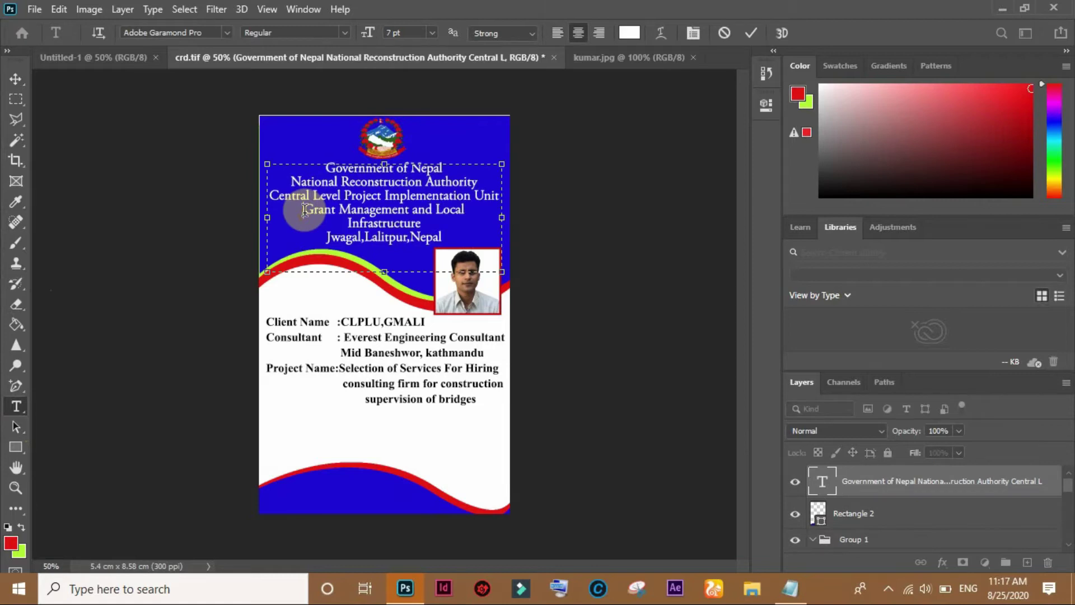
key("BackSpace")
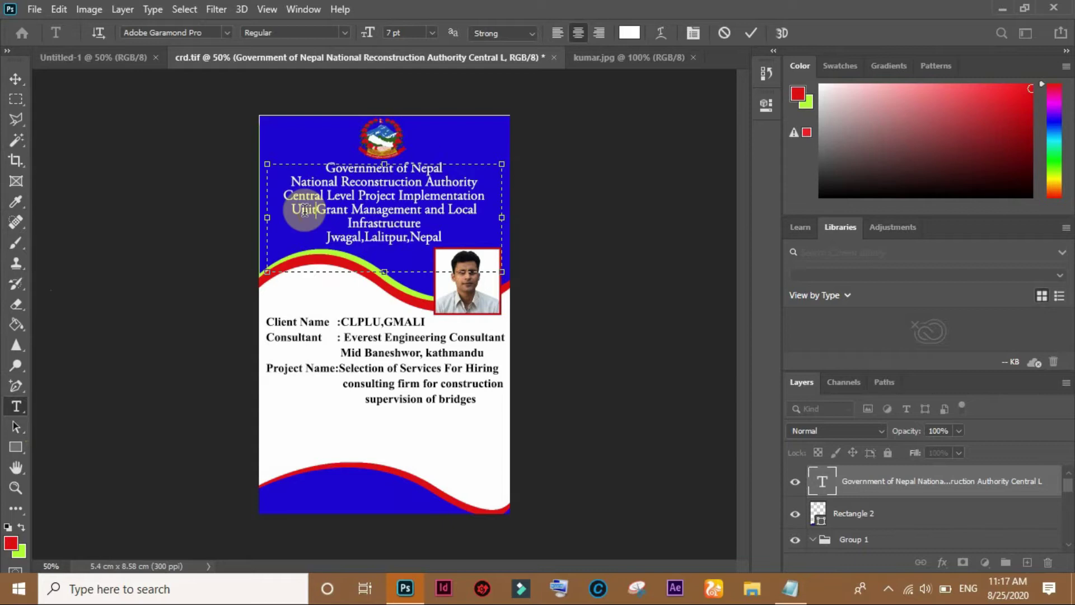
key("Return")
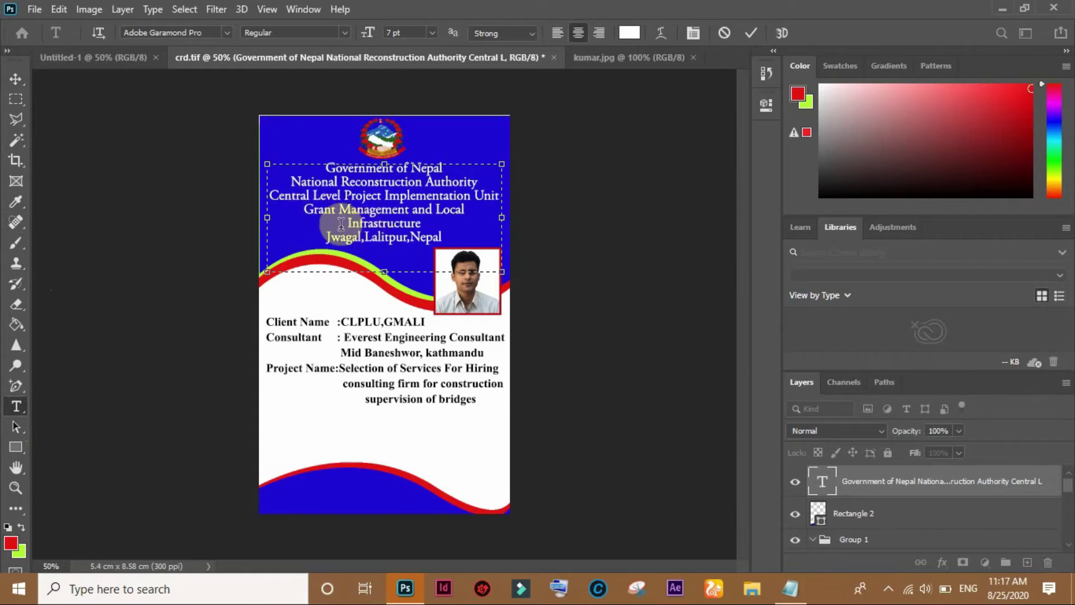
Step: Shrink the Grant Management and Local Infrastructure lines to 6 pt and select the National through Unit lines
left_click_drag(303, 209, 446, 221)
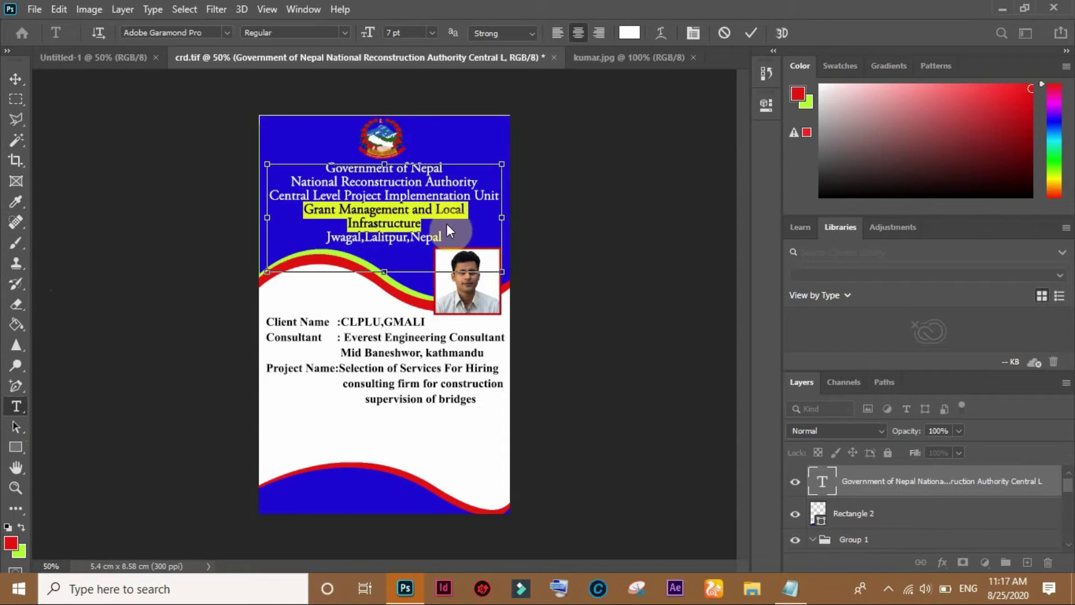
key("ctrl+shift+comma")
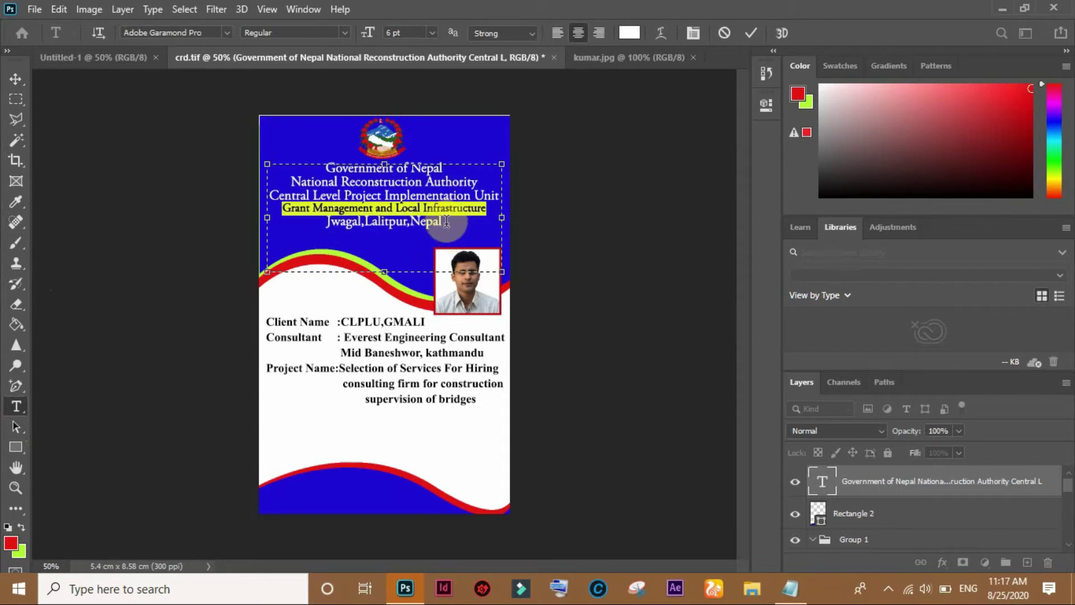
left_click(466, 234)
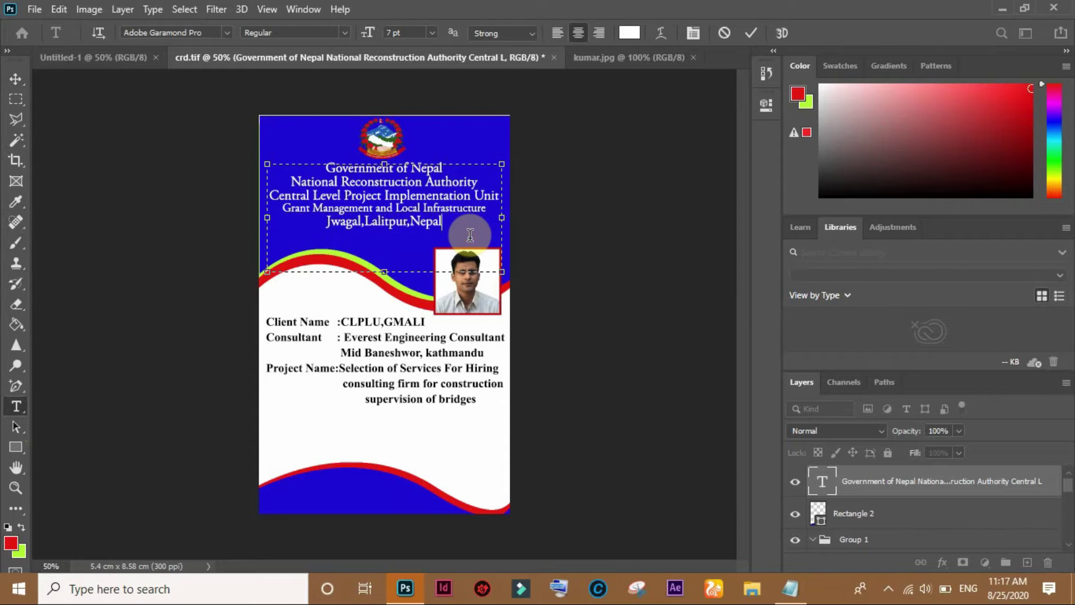
left_click(352, 193)
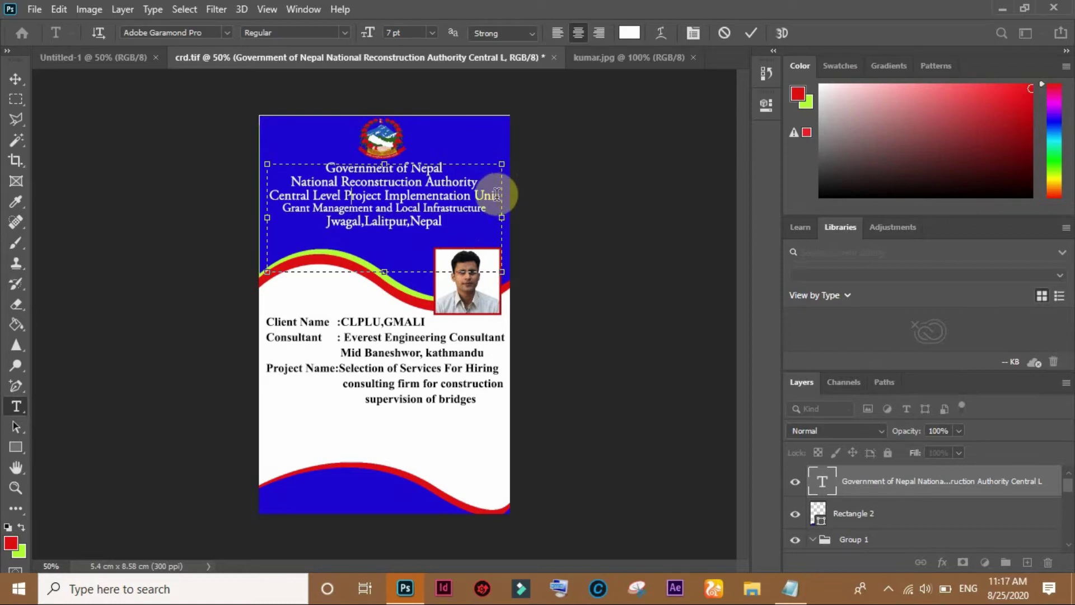
left_click_drag(498, 195, 290, 175)
Step: Set the top three header lines and the Jwagal,Lalitpur,Nepal line to 6 pt
key("ctrl+shift+comma")
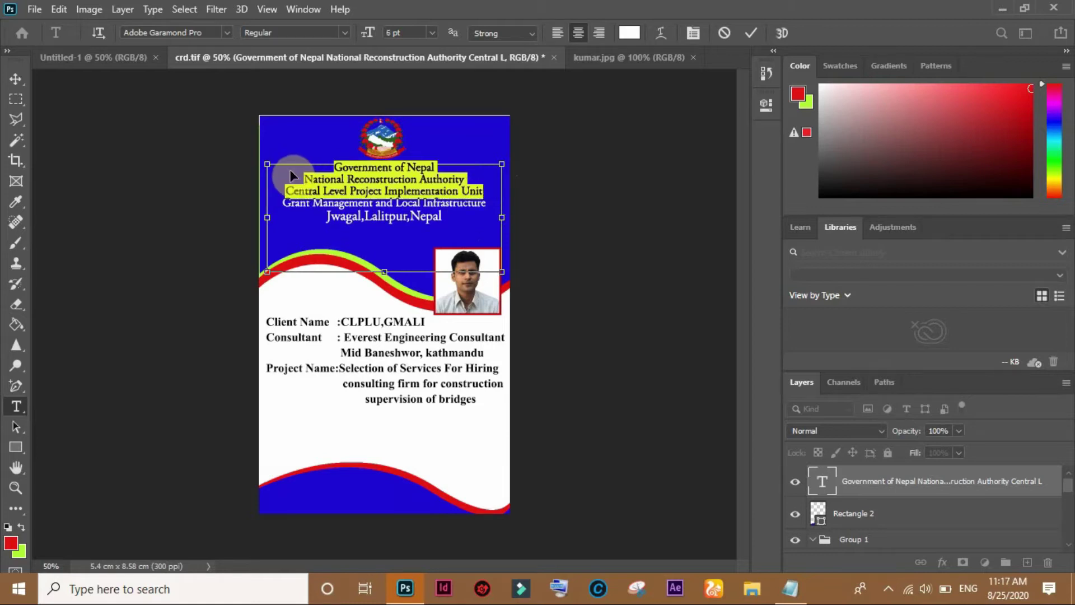
left_click(385, 254)
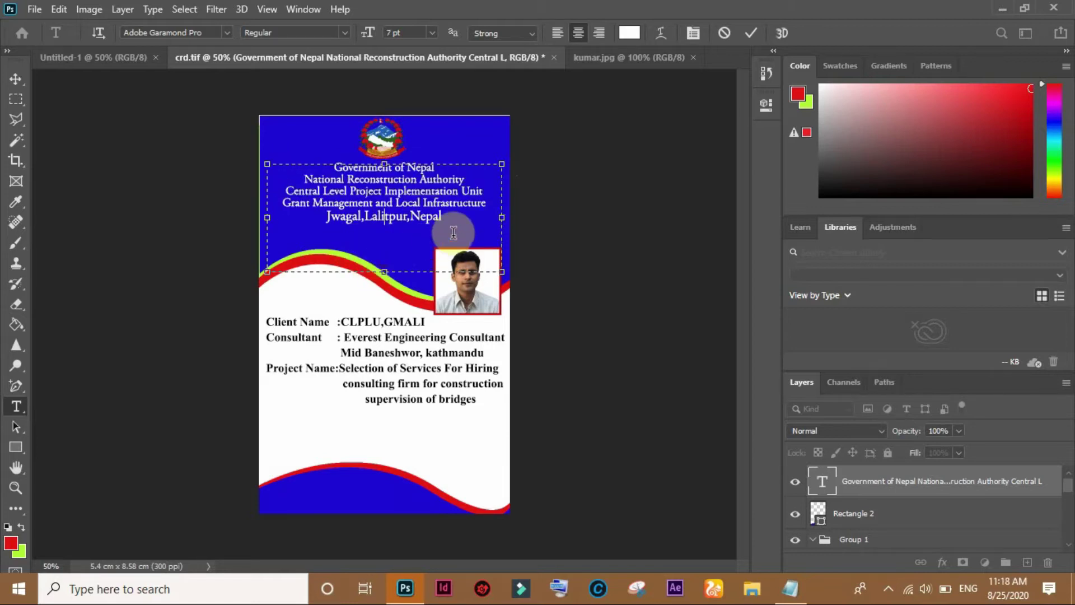
left_click_drag(451, 222, 306, 219)
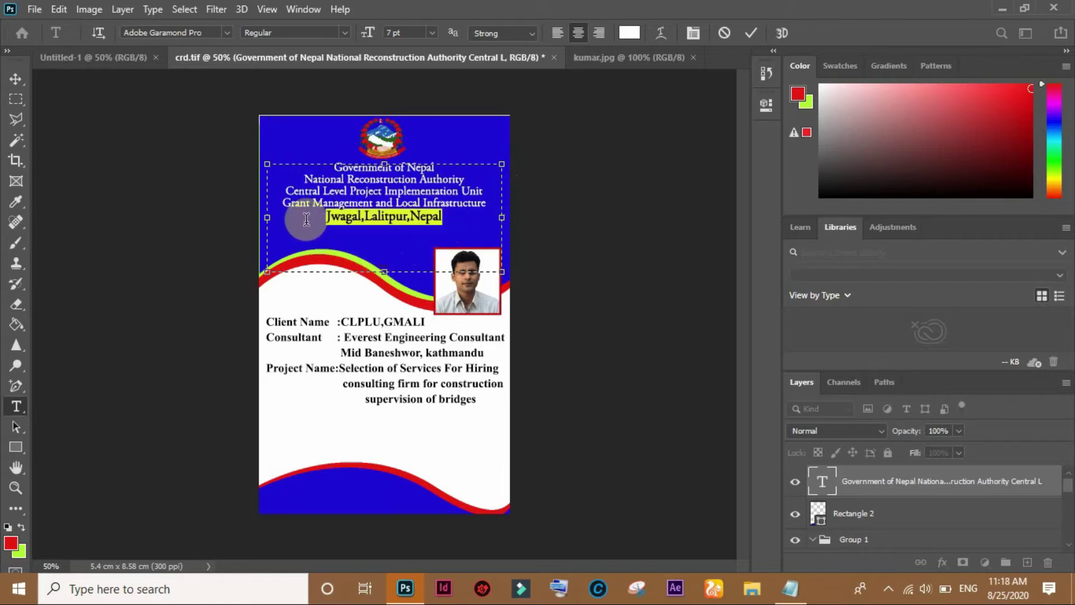
key("ctrl+shift+comma")
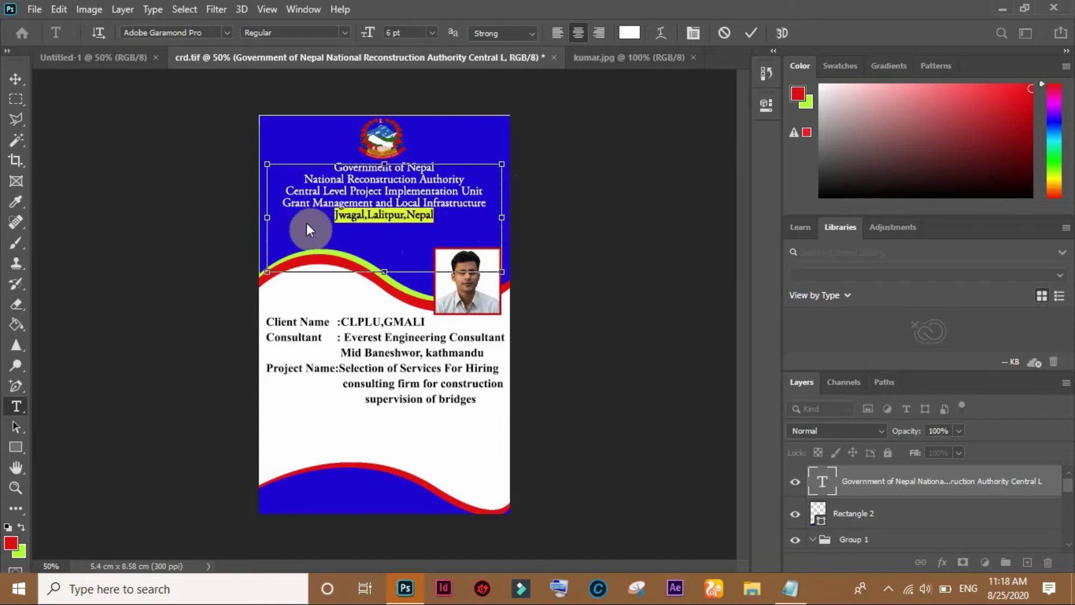
left_click(417, 258)
Step: Adjust the leading of all five header lines so they are evenly spaced
left_click_drag(425, 226, 324, 162)
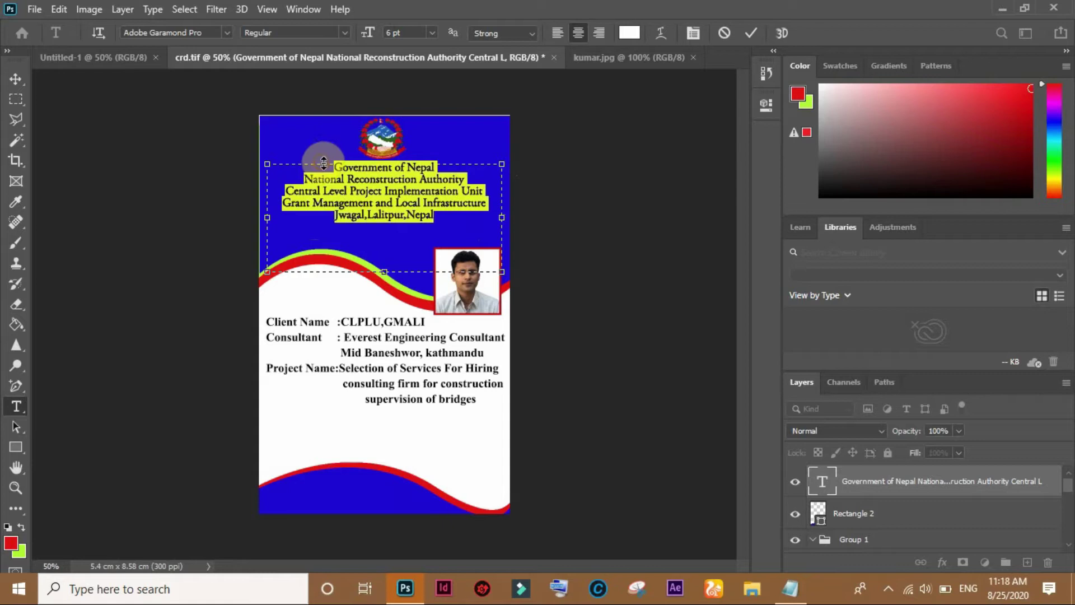
key("alt+Up")
key("alt+Up")
key("alt+Up")
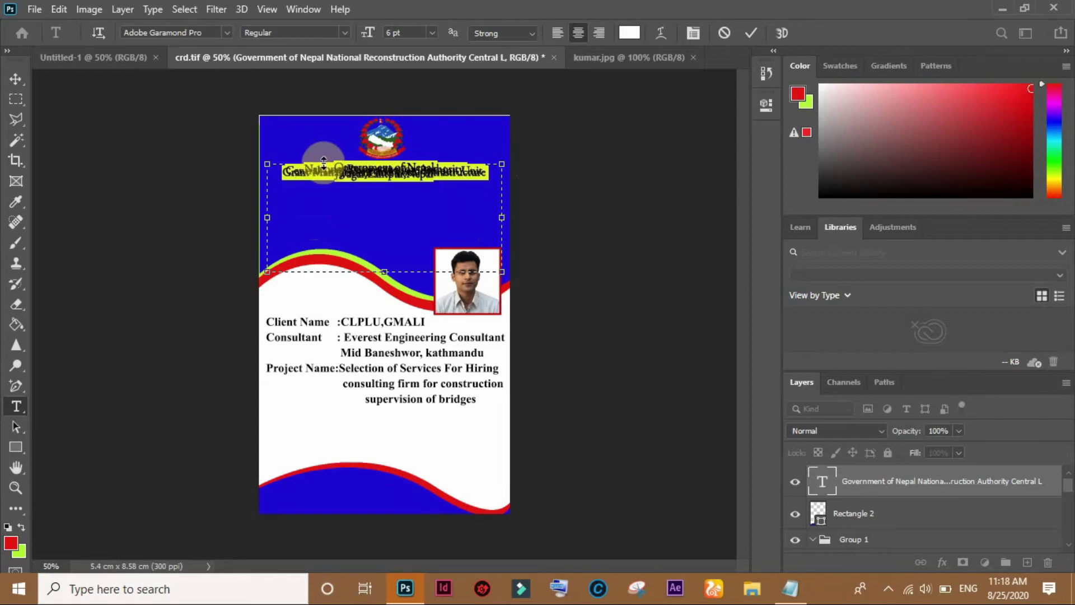
key("alt+Down")
key("alt+Down")
key("alt+Down")
key("alt+Down")
key("alt+Down")
key("alt+Down")
key("alt+Down")
key("alt+Down")
key("alt+Down")
key("alt+Down")
key("alt+Down")
key("alt+Up")
key("alt+Up")
key("alt+Up")
key("alt+Up")
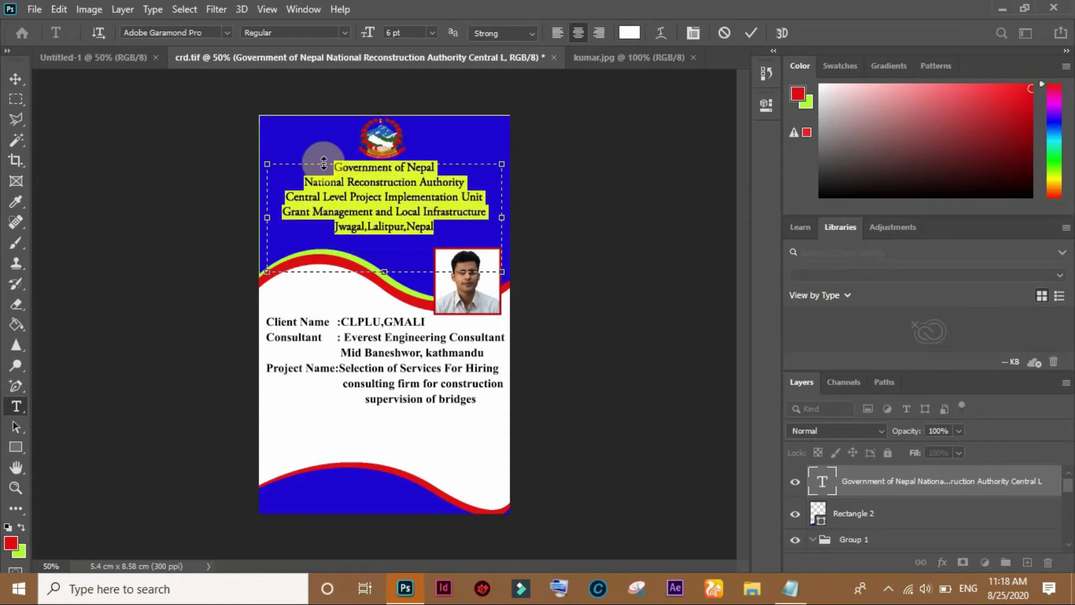
key("alt+Down")
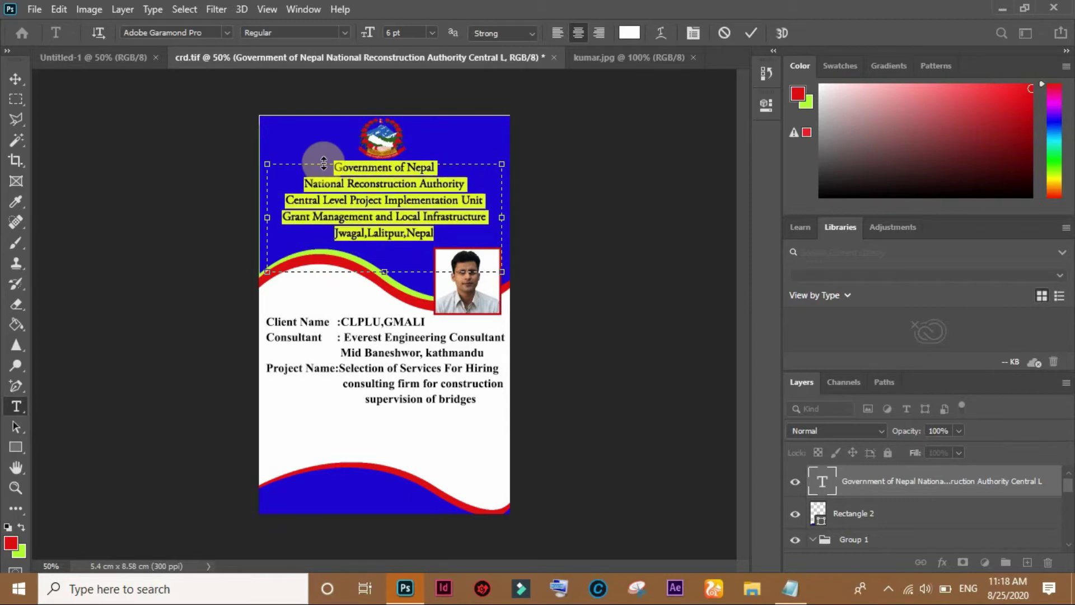
key("alt+Up")
key("alt+Down")
key("alt+Down")
left_click(15, 79)
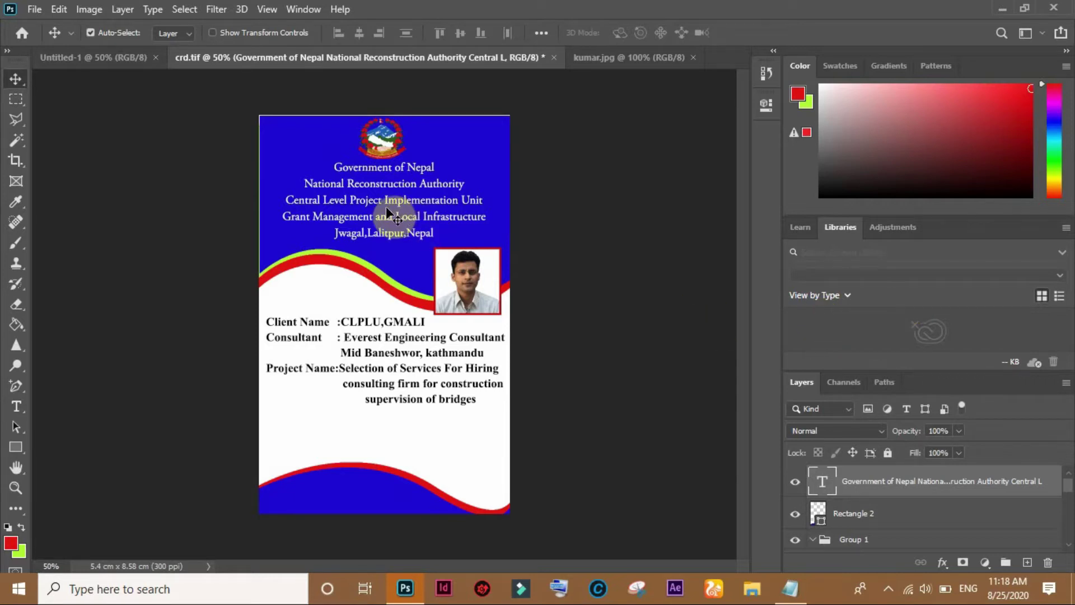
Step: Nudge the header left and shift both bottom wave shapes down toward the card's bottom edge
key("Left")
key("Left")
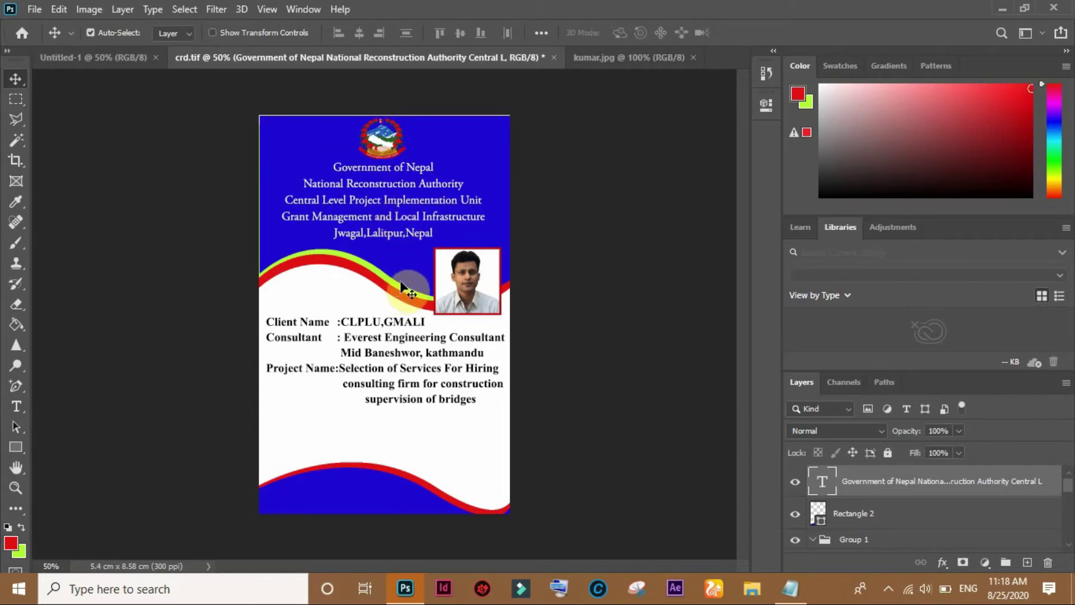
left_click(466, 275)
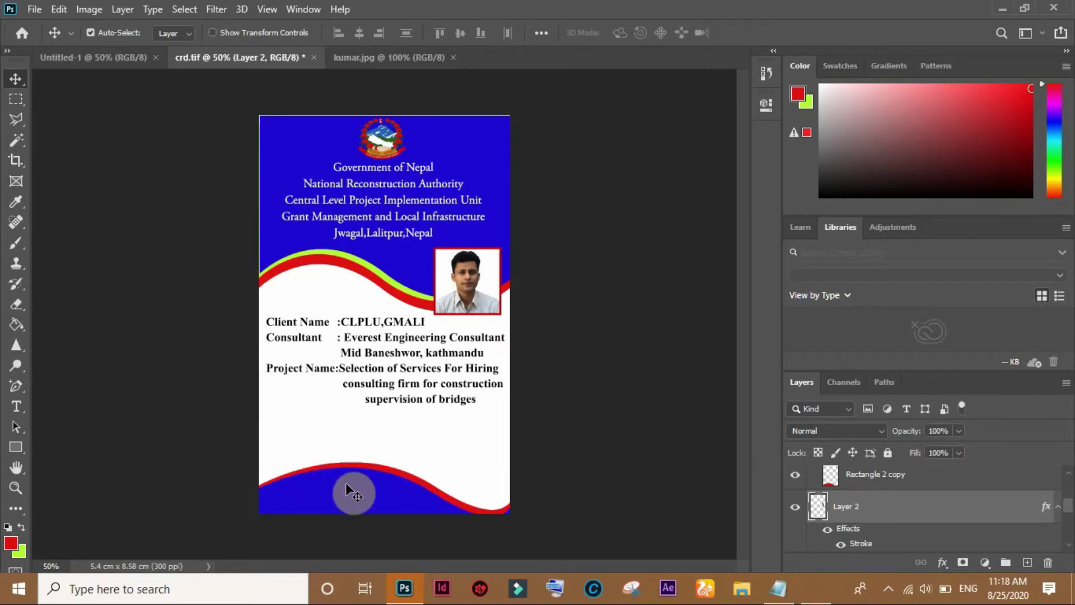
left_click_drag(345, 496, 345, 507)
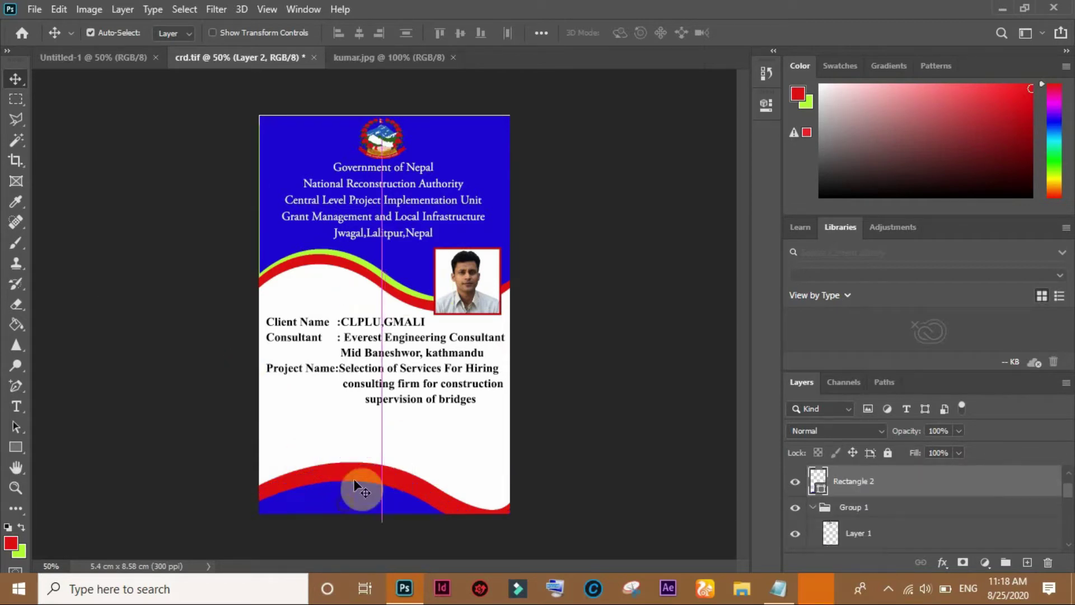
left_click_drag(355, 468, 360, 492)
left_click(350, 500)
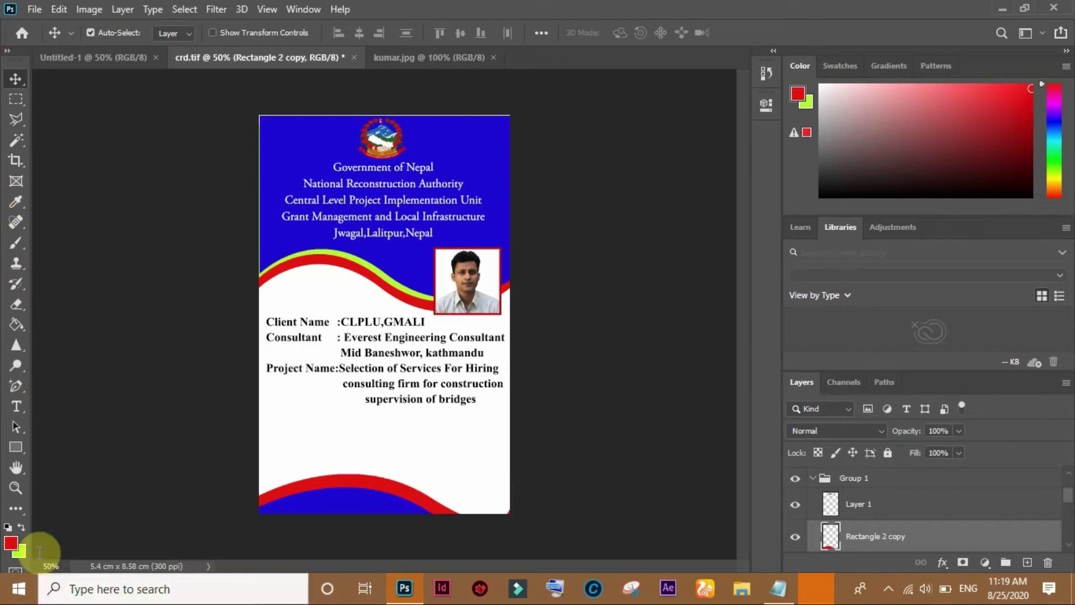
Step: Draw a blue rectangle across the lower card area below the project details
left_click(19, 448)
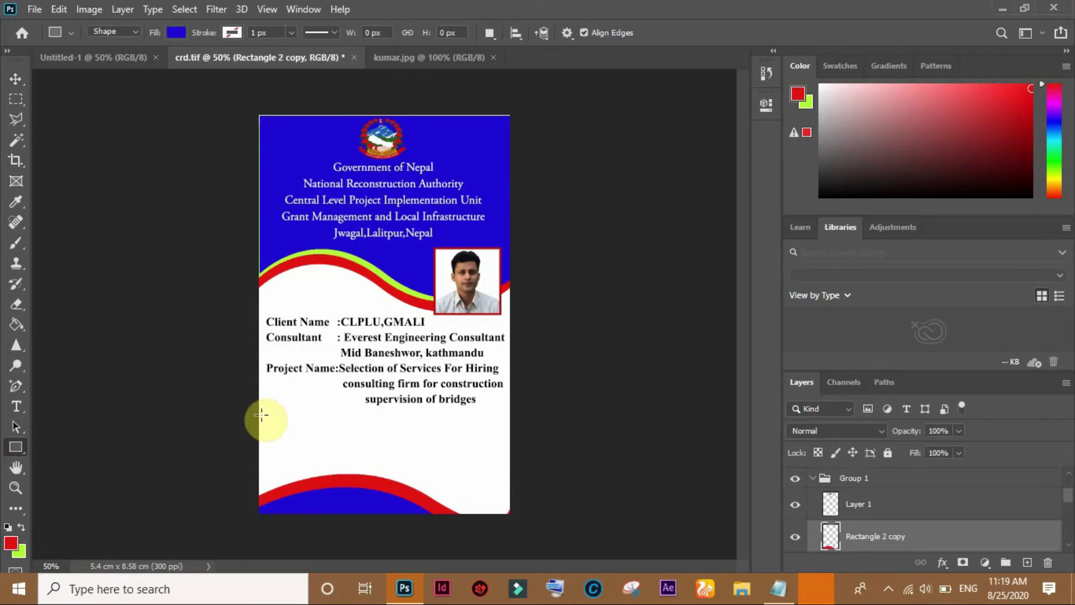
left_click_drag(262, 414, 509, 479)
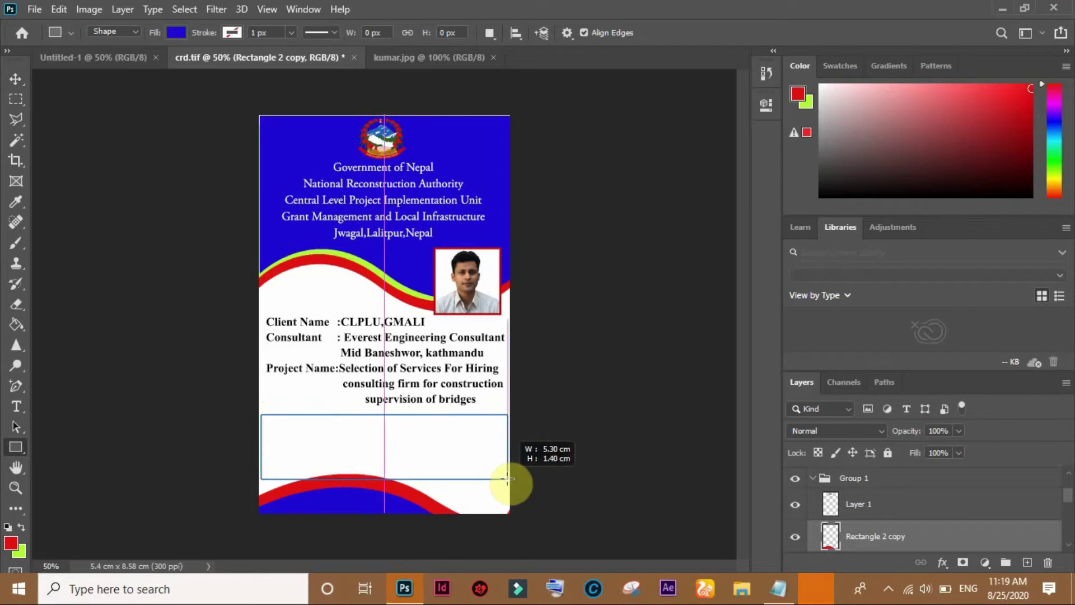
mouse_move(509, 479)
left_mouse_down()
mouse_move(500, 482)
mouse_move(508, 486)
left_mouse_up()
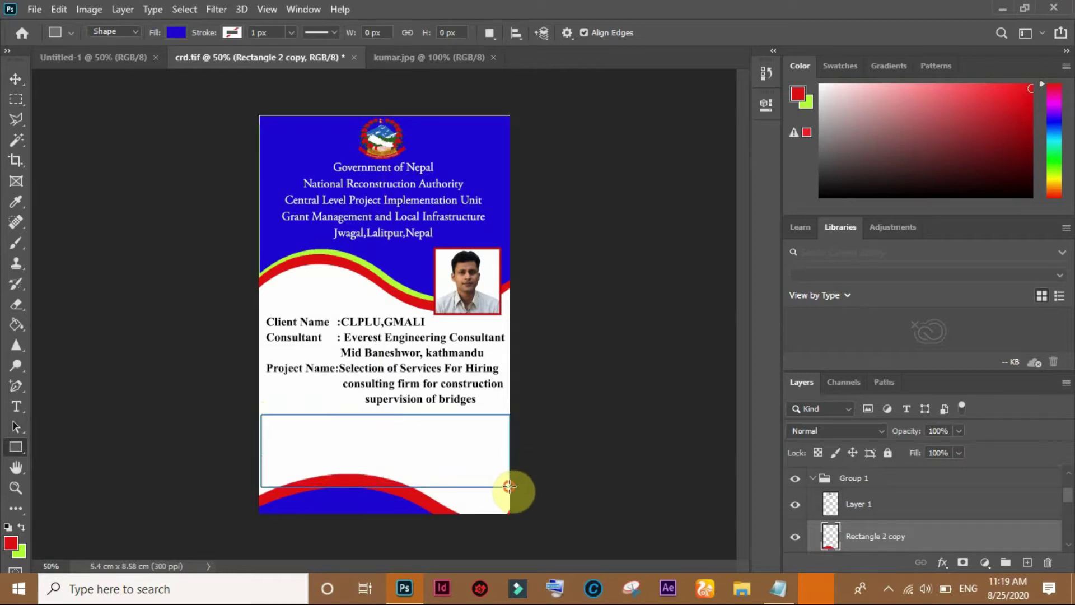
left_click_drag(508, 486, 506, 486)
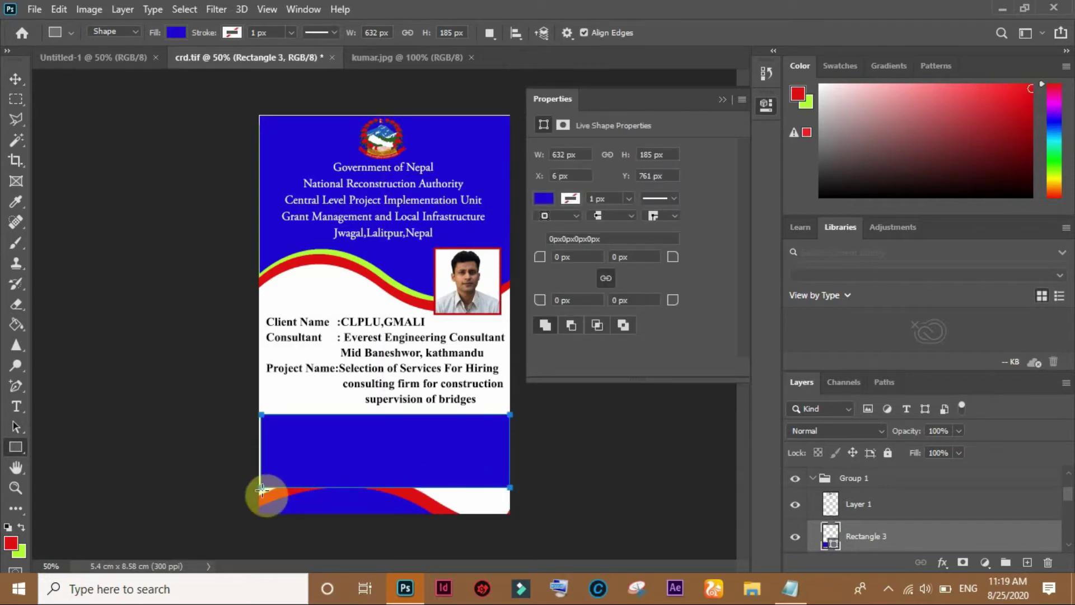
Step: Stretch the blue rectangle slightly past both side edges of the card
left_click(15, 79)
key("ctrl+t")
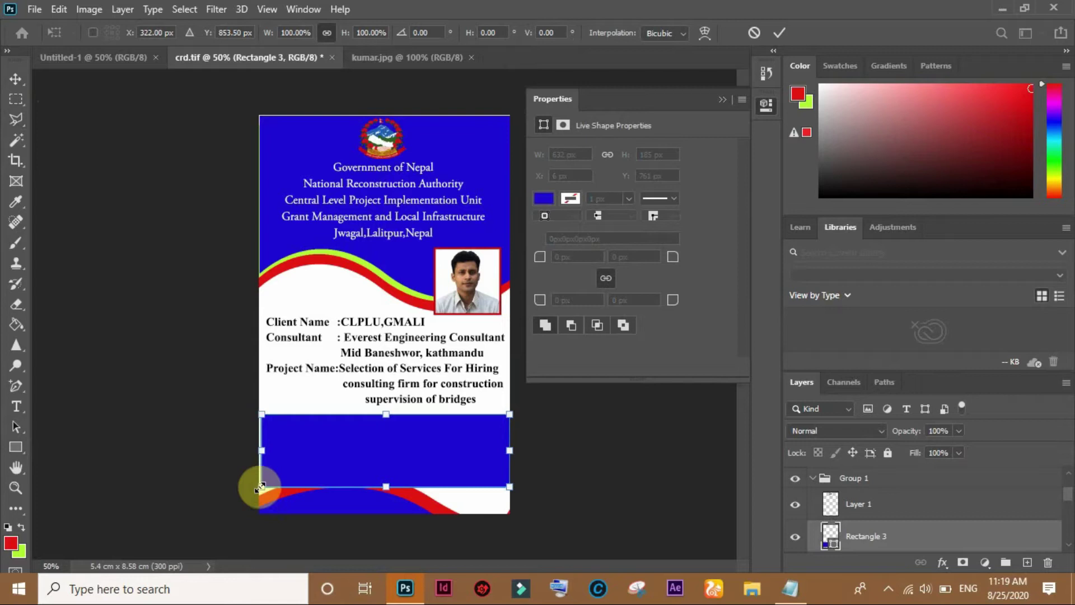
left_click_drag(259, 487, 255, 487)
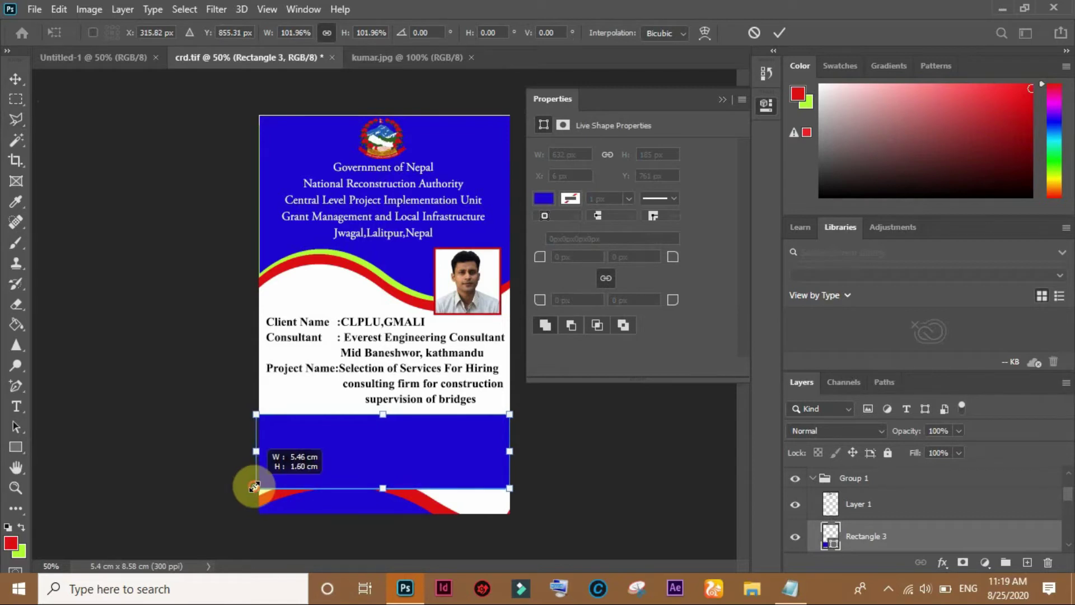
left_click_drag(509, 488, 509, 488)
key("Return")
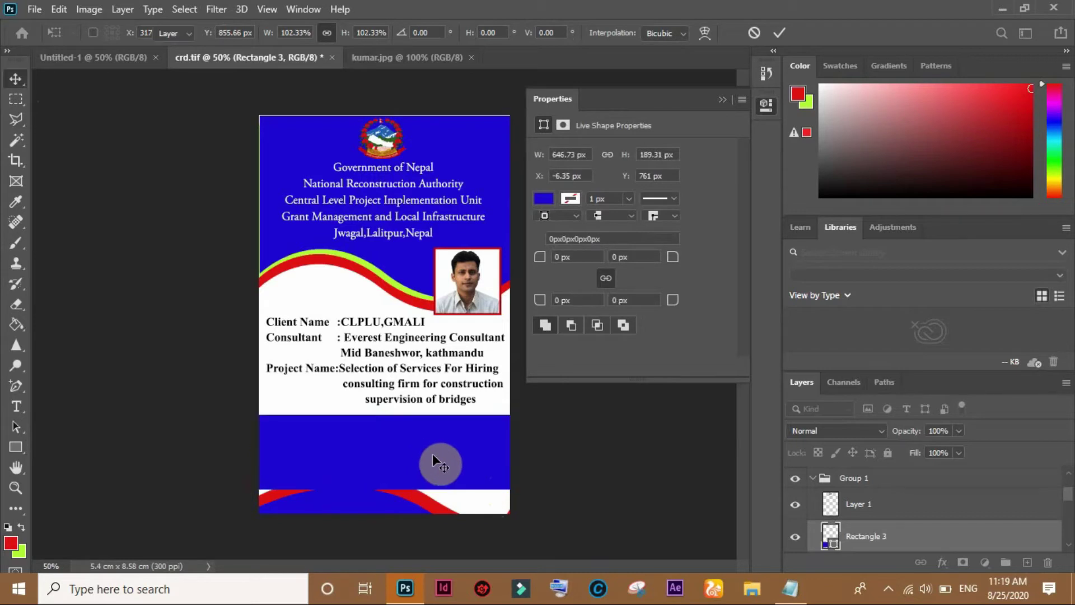
left_click(721, 99)
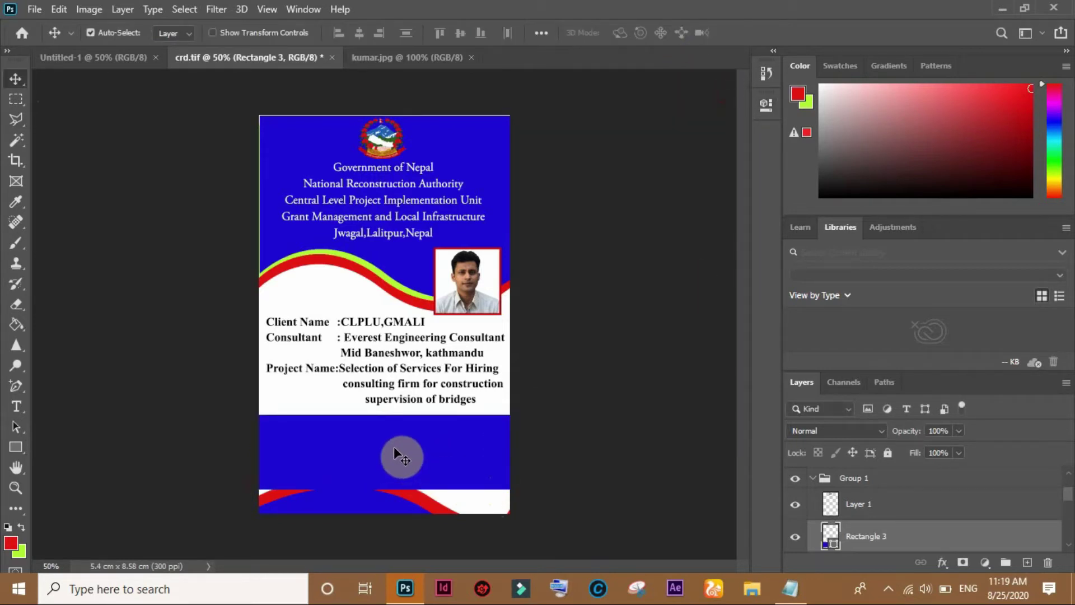
Step: Nudge the blue band up so it sits just above the bottom wave
key("Up")
key("Up")
key("Up")
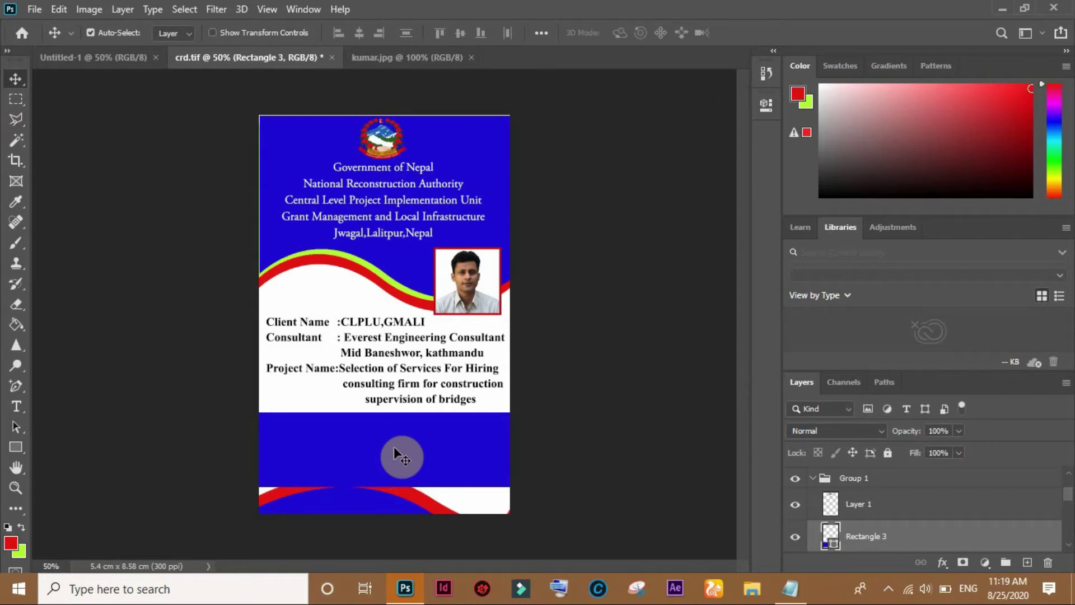
key("Up")
key("Down")
key("Up")
key("Down")
key("Up")
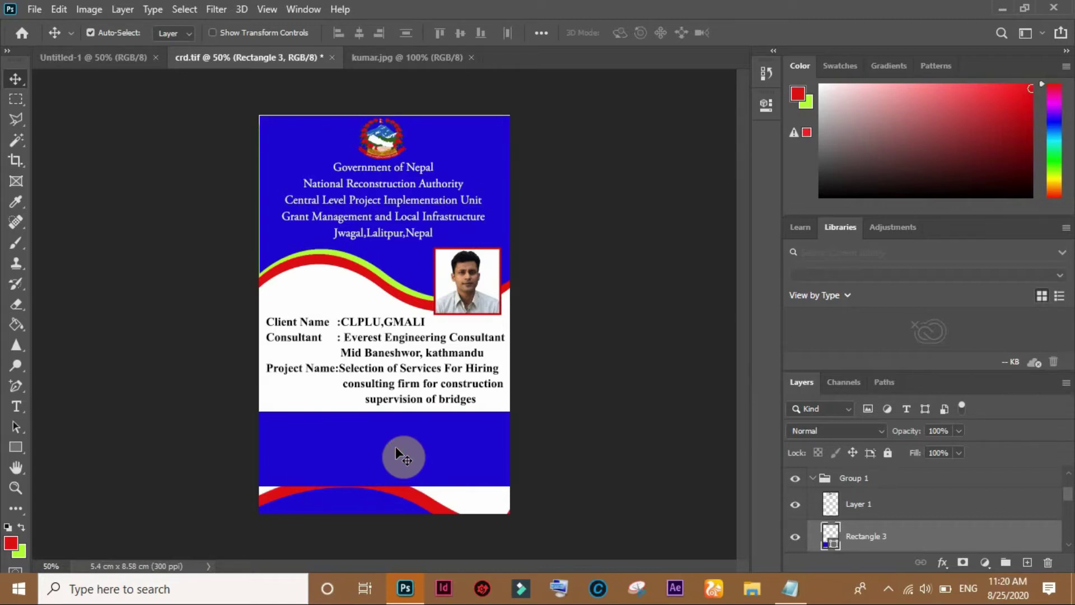
Step: Set Rectangle 3's fill opacity to 25% in Blending Options, turning it pale lavender
right_click(393, 442)
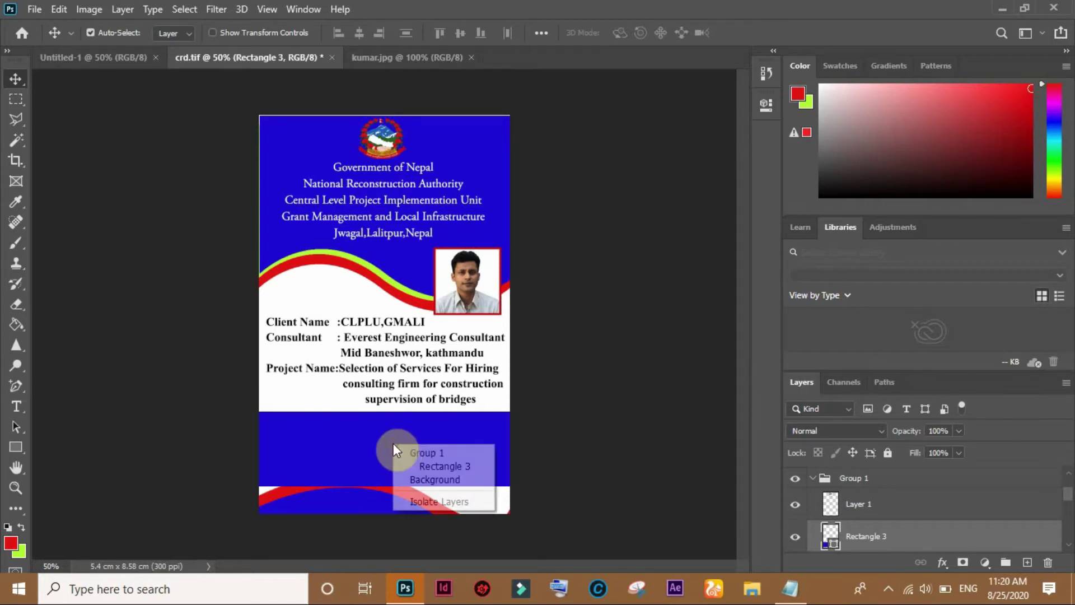
left_click(358, 435)
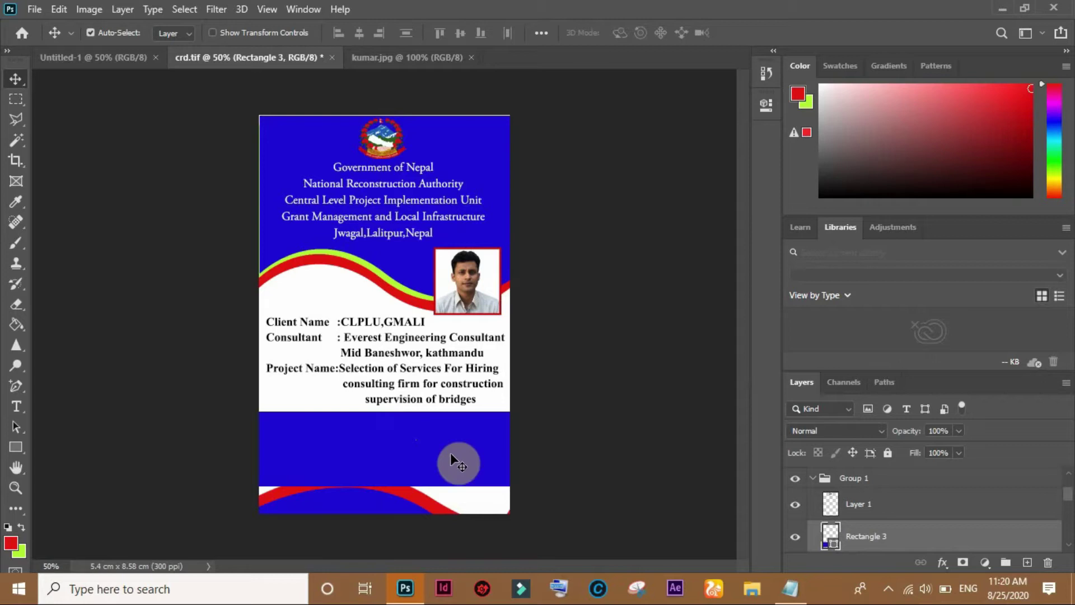
right_click(878, 535)
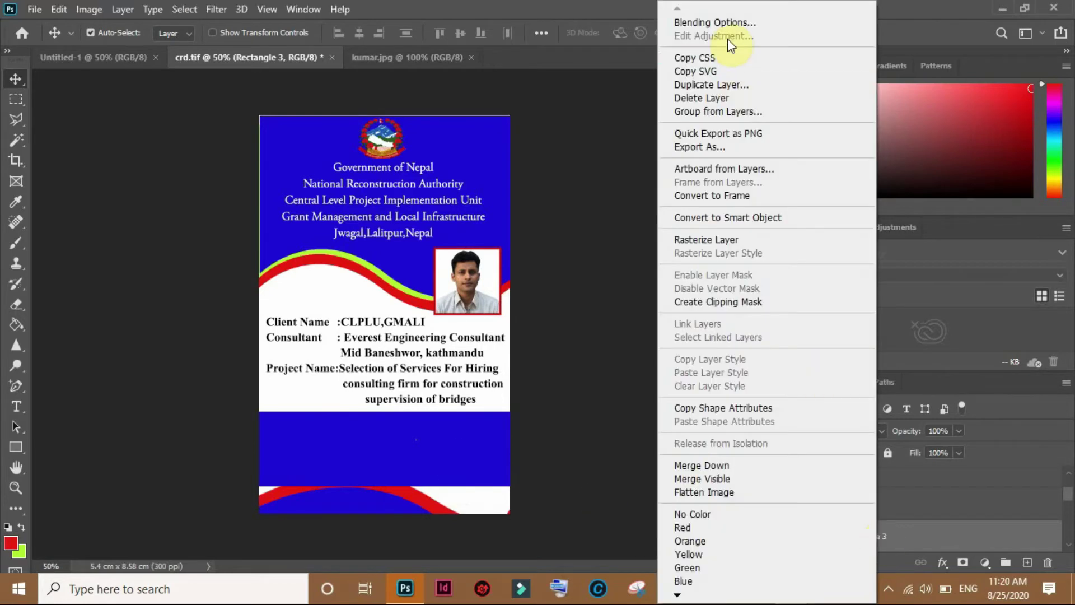
left_click(730, 24)
key("h")
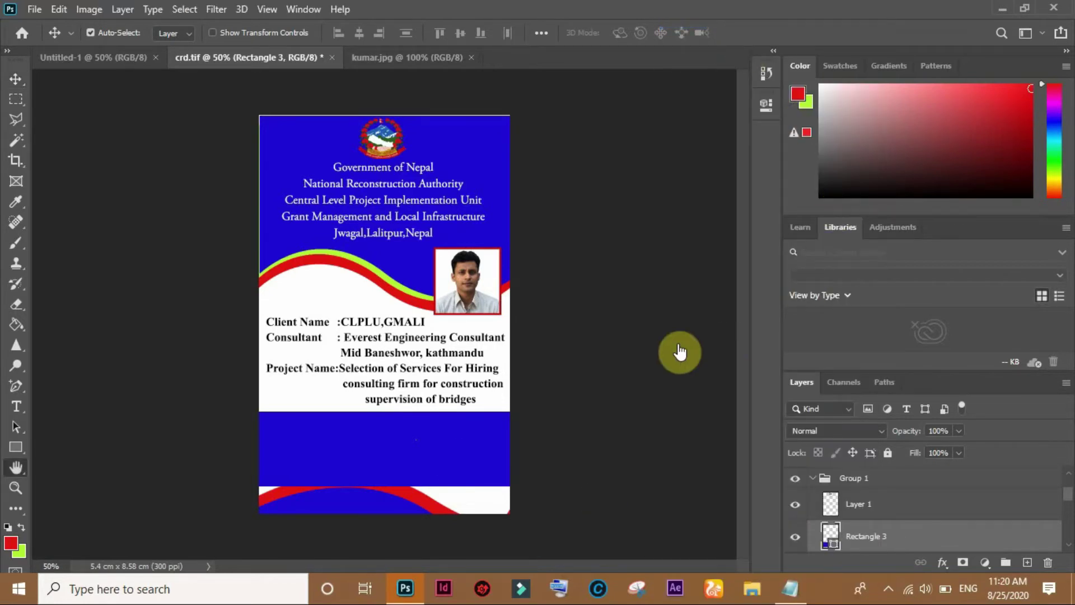
left_click(778, 231)
left_click_drag(767, 231, 765, 233)
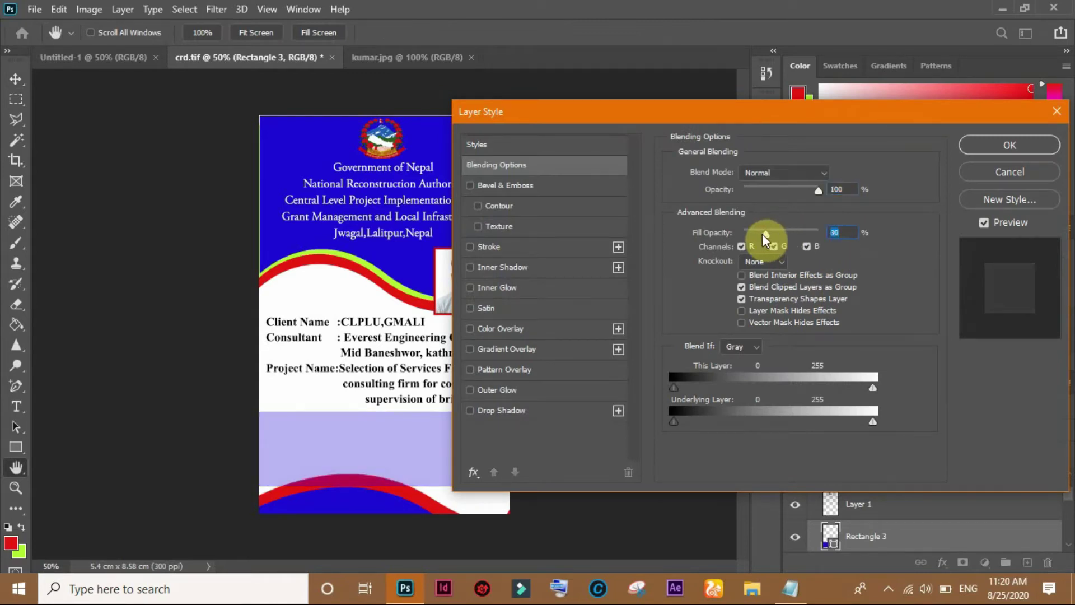
left_click_drag(772, 232, 761, 234)
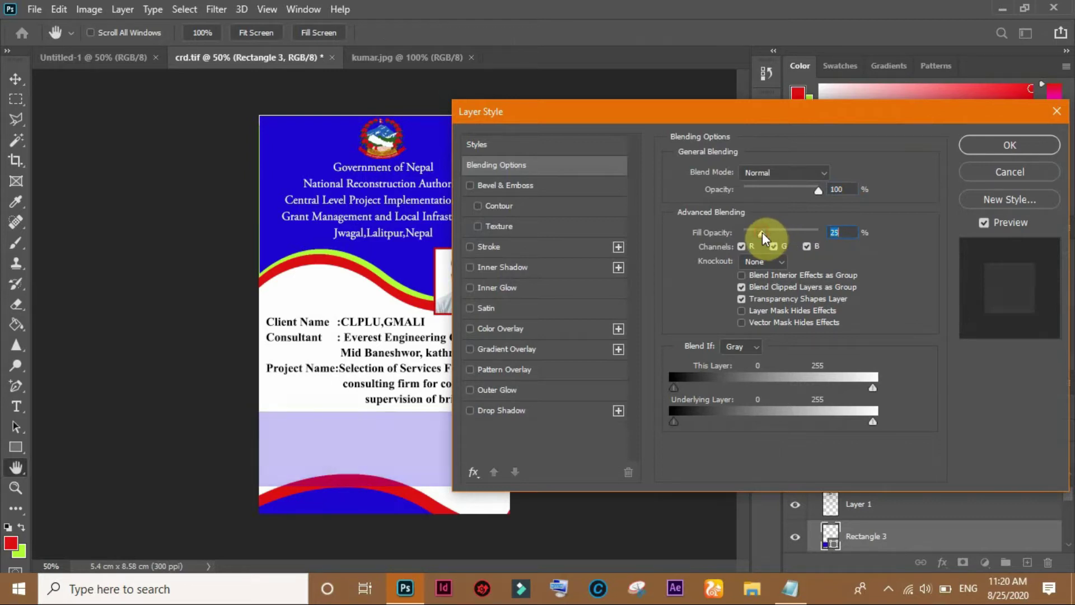
left_click(1014, 149)
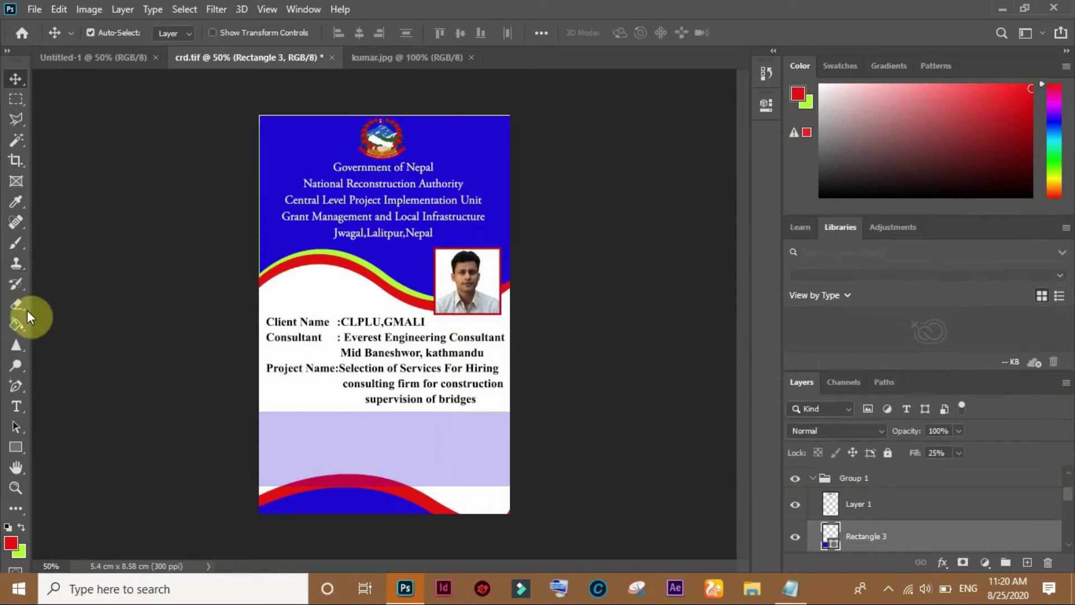
Step: Add a text box inside the lavender panel and copy the Name, Position and Valid Up to labels from Notepad
left_click(16, 406)
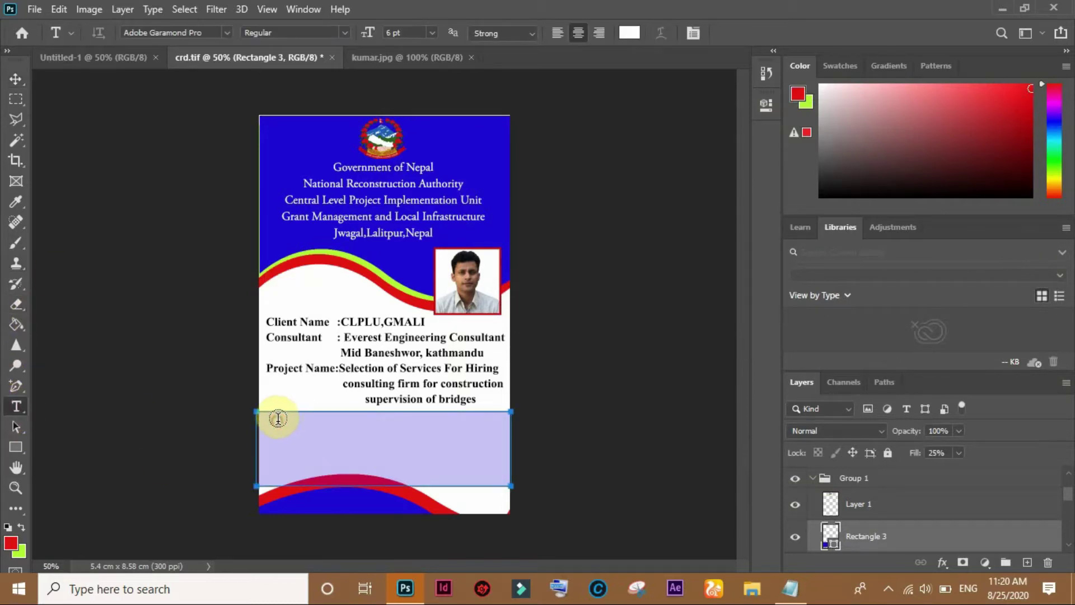
left_click(414, 457)
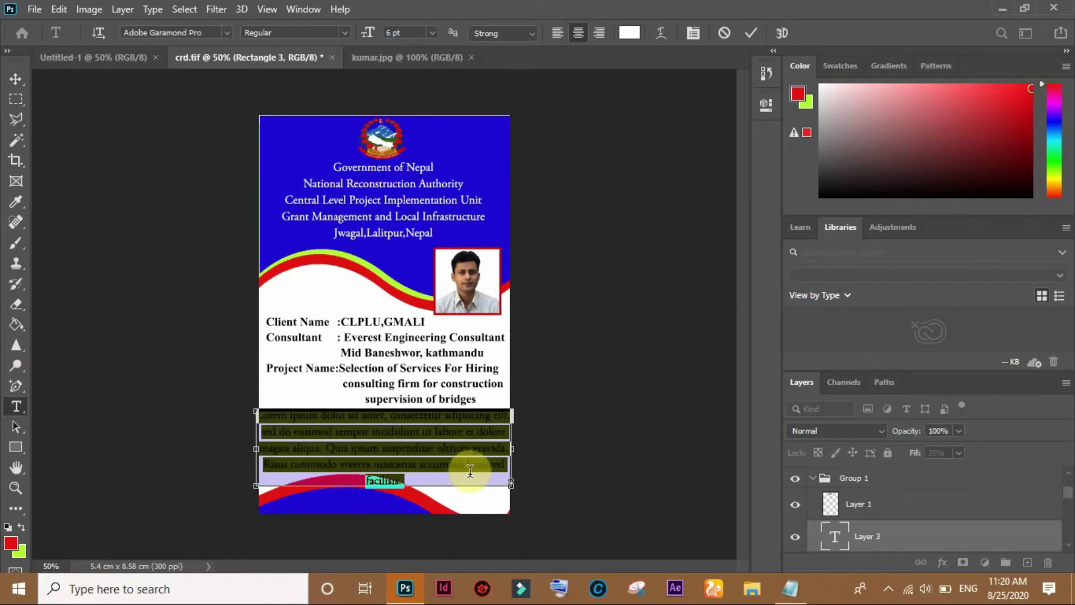
left_click(786, 595)
left_click(77, 233)
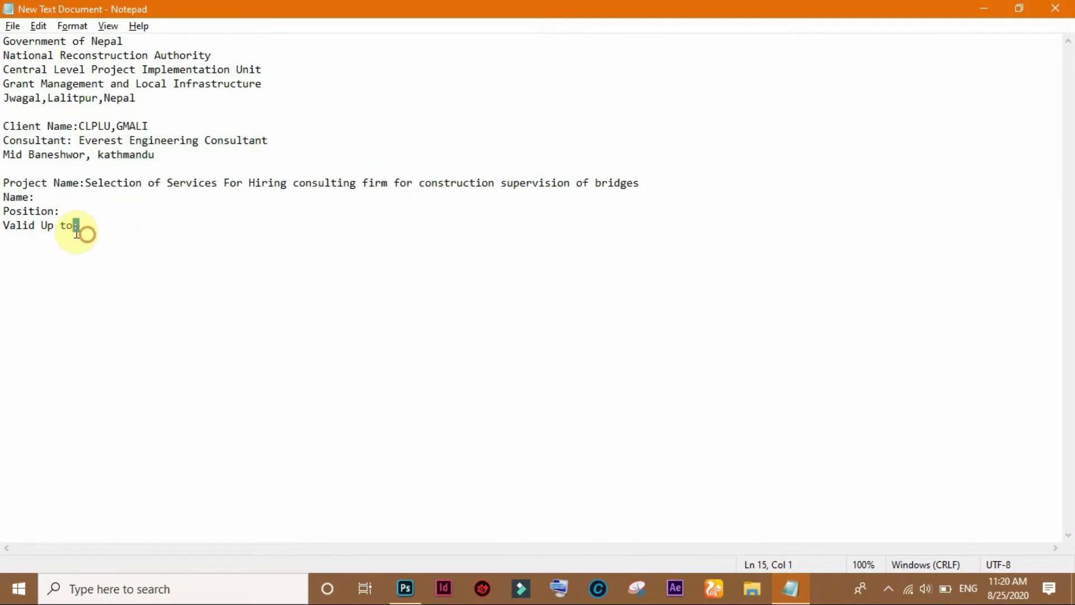
left_click_drag(77, 233, 2, 200)
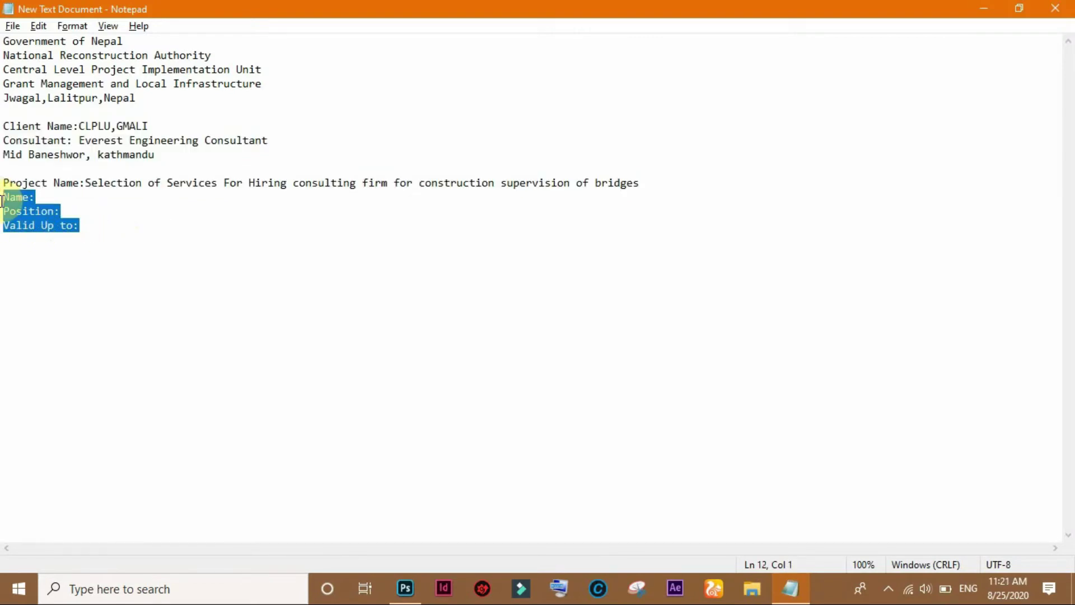
key("alt+Tab")
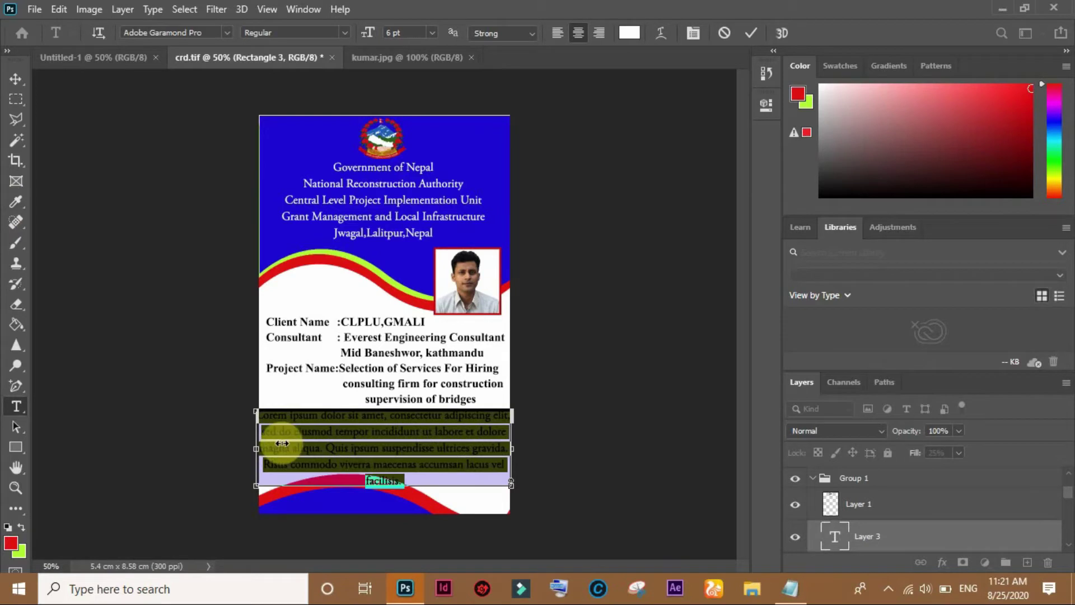
Step: Paste the Name, Position and Valid Up to labels and left-align them
type("Name: Position: Valid Up to:")
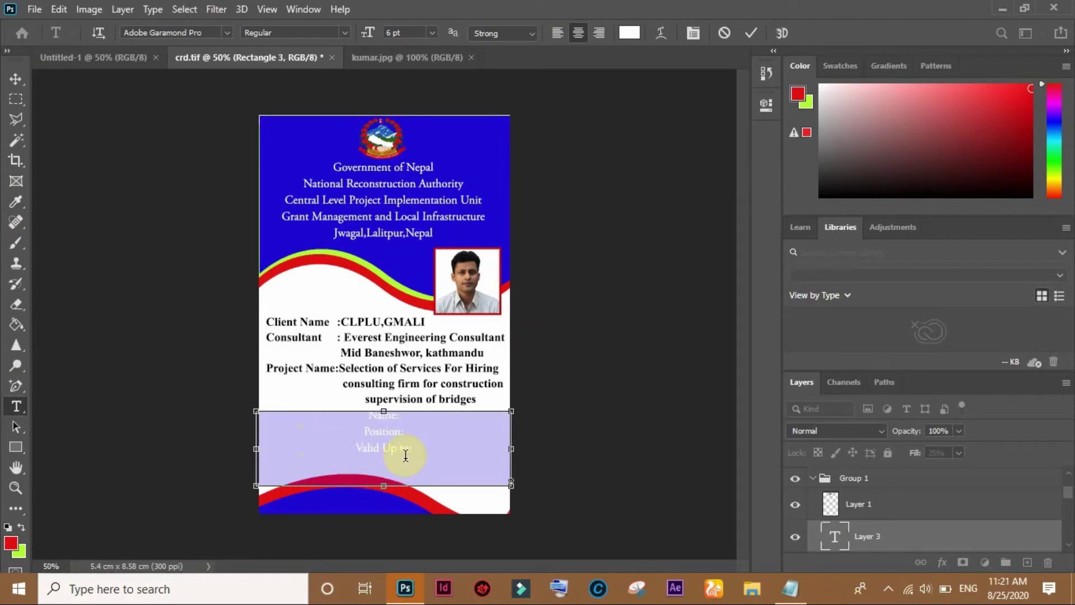
left_click_drag(432, 451, 312, 415)
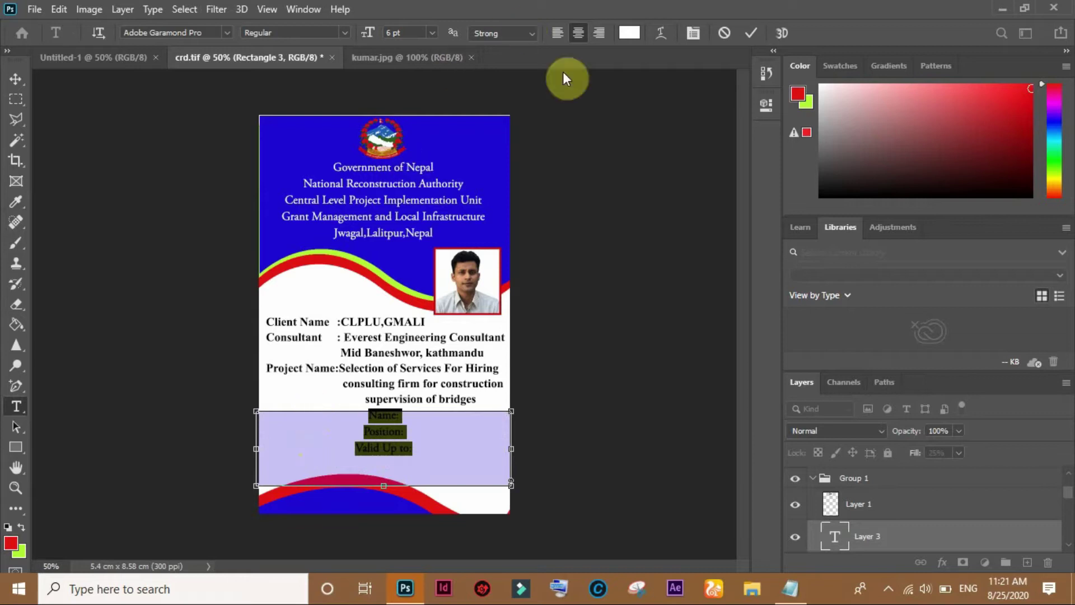
left_click(557, 34)
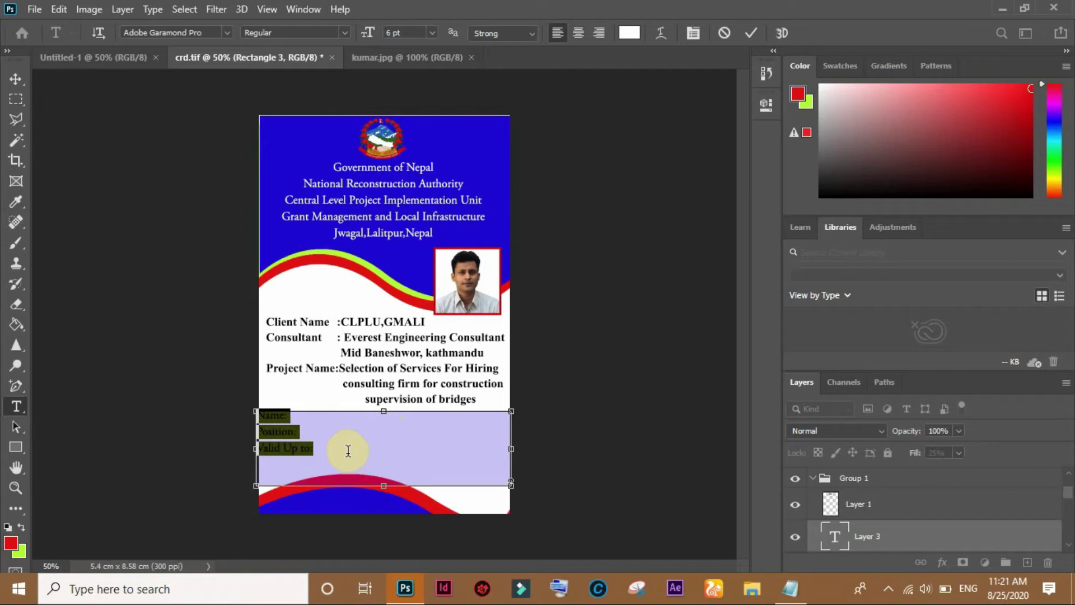
left_click(869, 546)
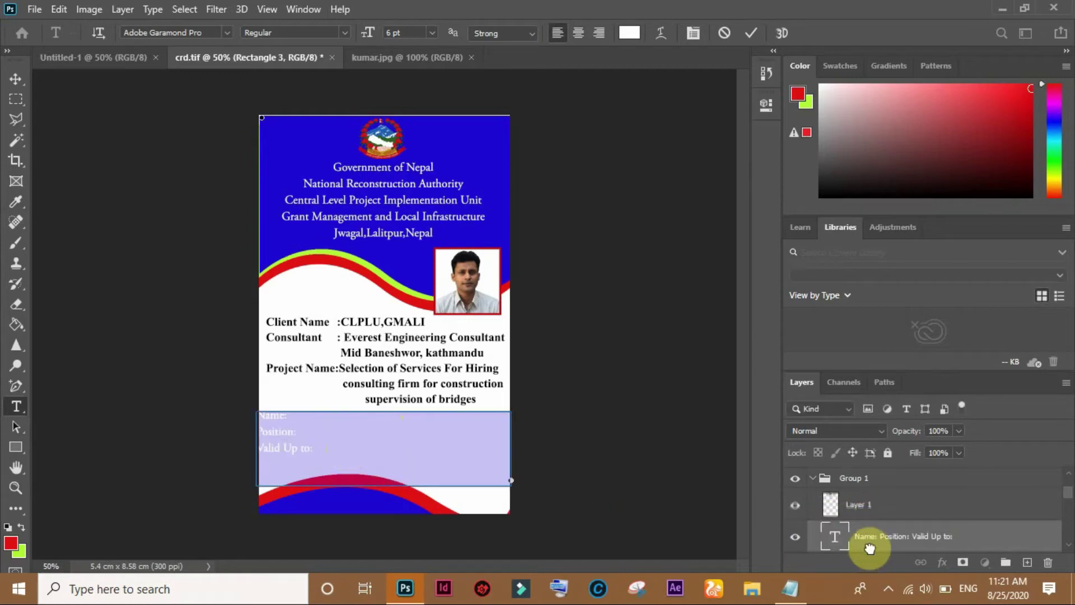
Step: Move the labels layer above Layer 1 and select all the label text for recolouring
left_click_drag(869, 546, 859, 507)
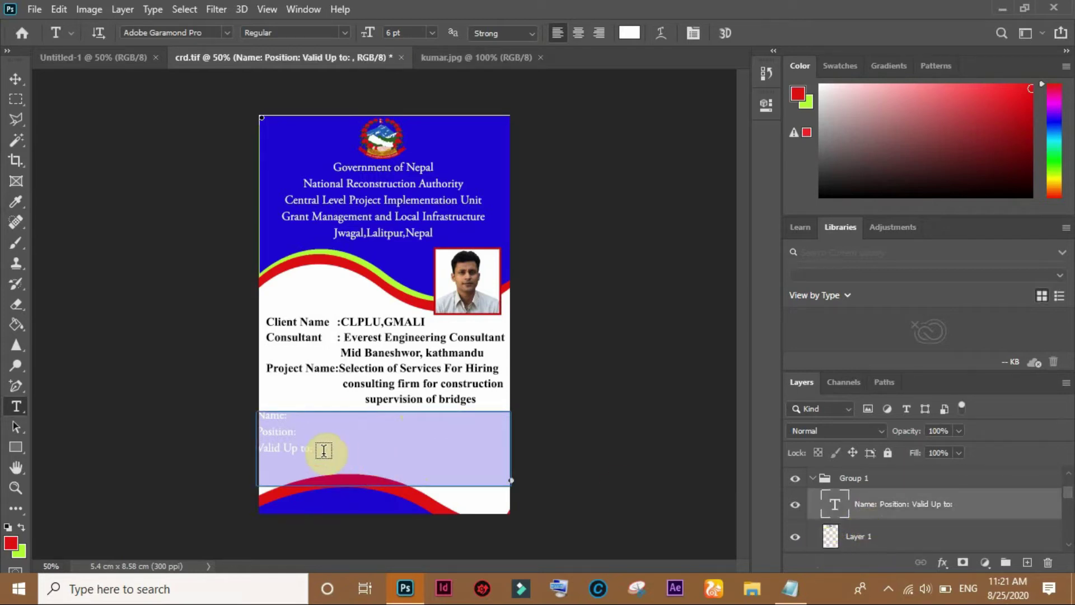
left_click(298, 448)
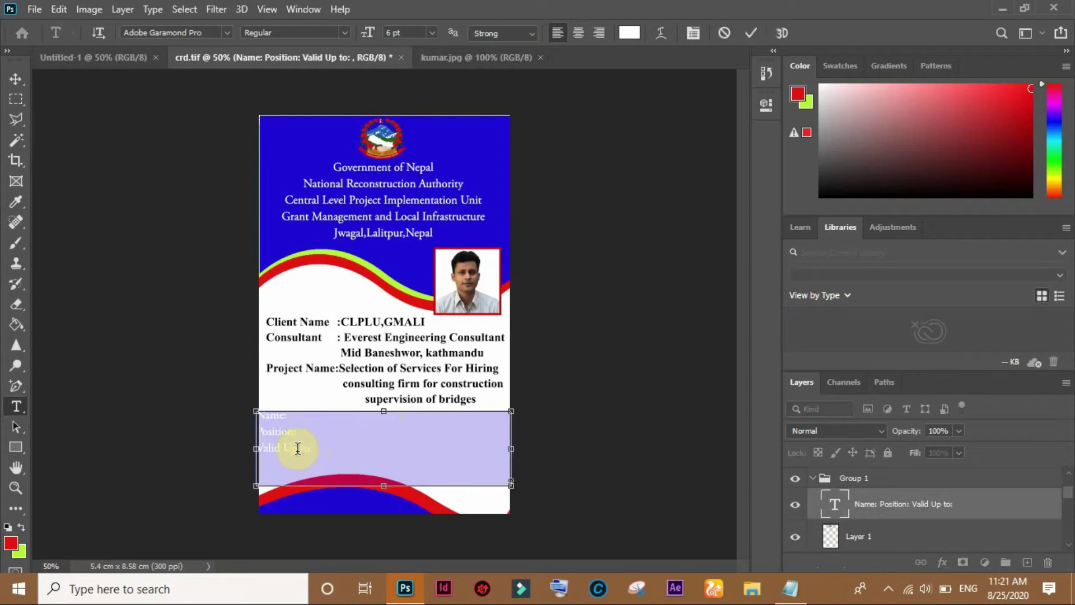
key("ctrl+a")
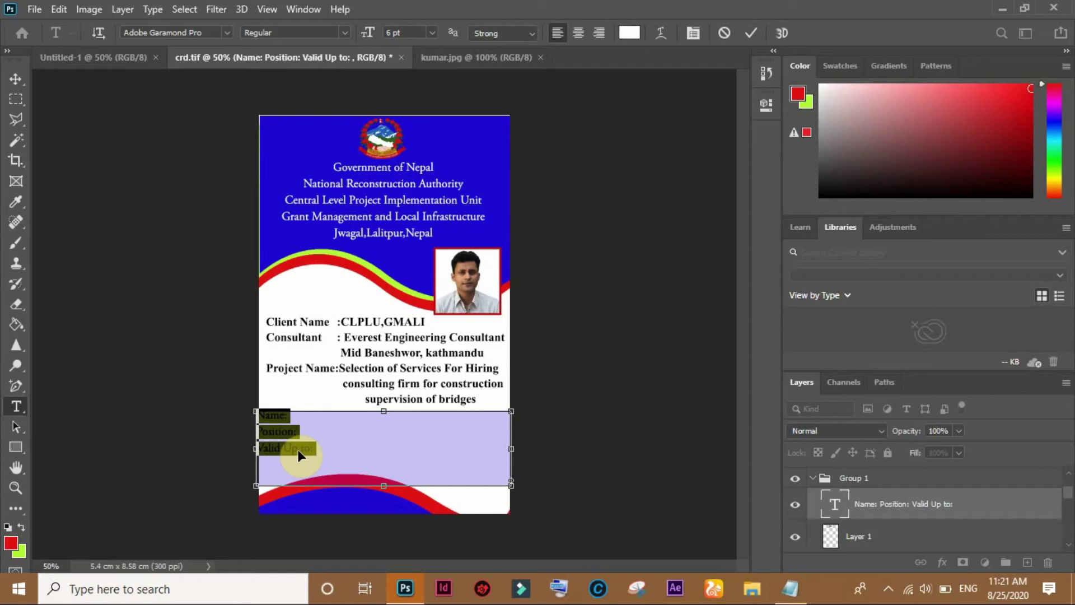
left_click(629, 32)
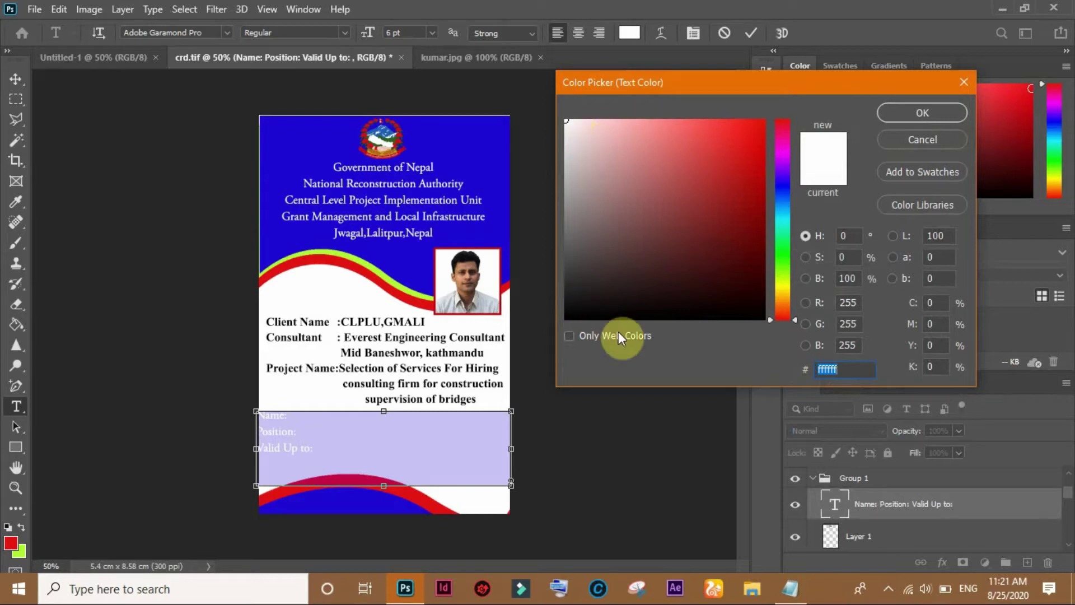
Step: Colour the label text dark blue-violet (#2702a1) in the Color Picker
left_click(781, 178)
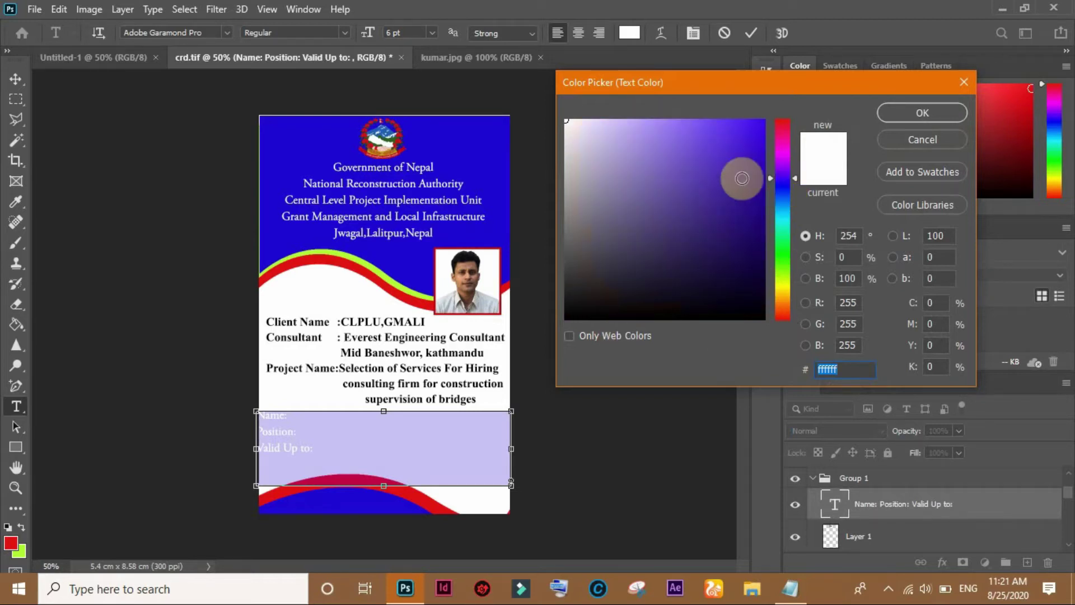
left_click(755, 176)
left_click_drag(756, 175, 760, 130)
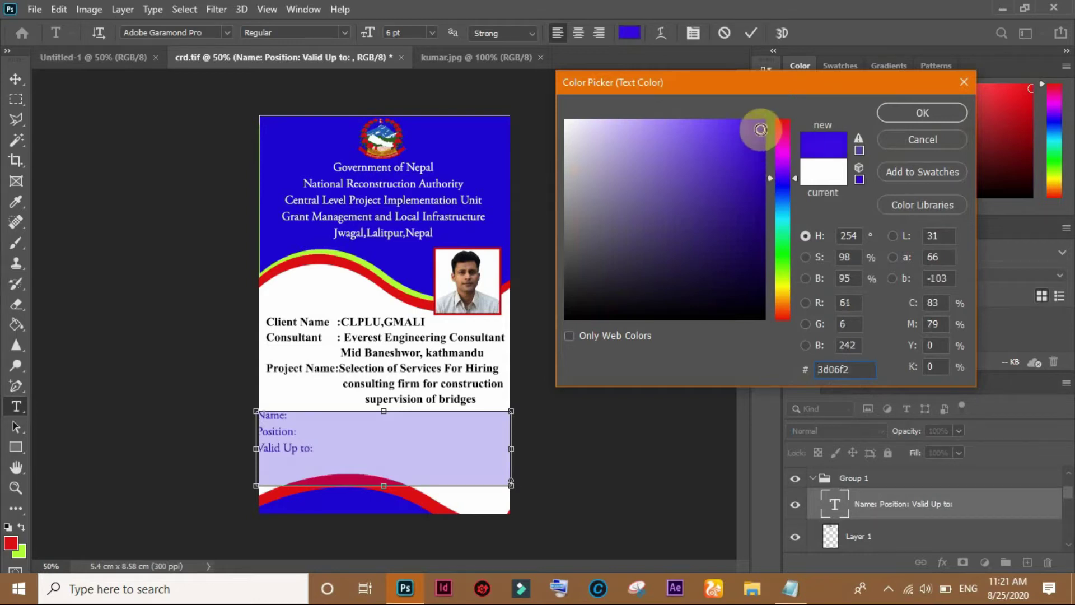
mouse_move(760, 129)
left_mouse_down()
mouse_move(766, 138)
mouse_move(763, 115)
mouse_move(762, 194)
left_mouse_up()
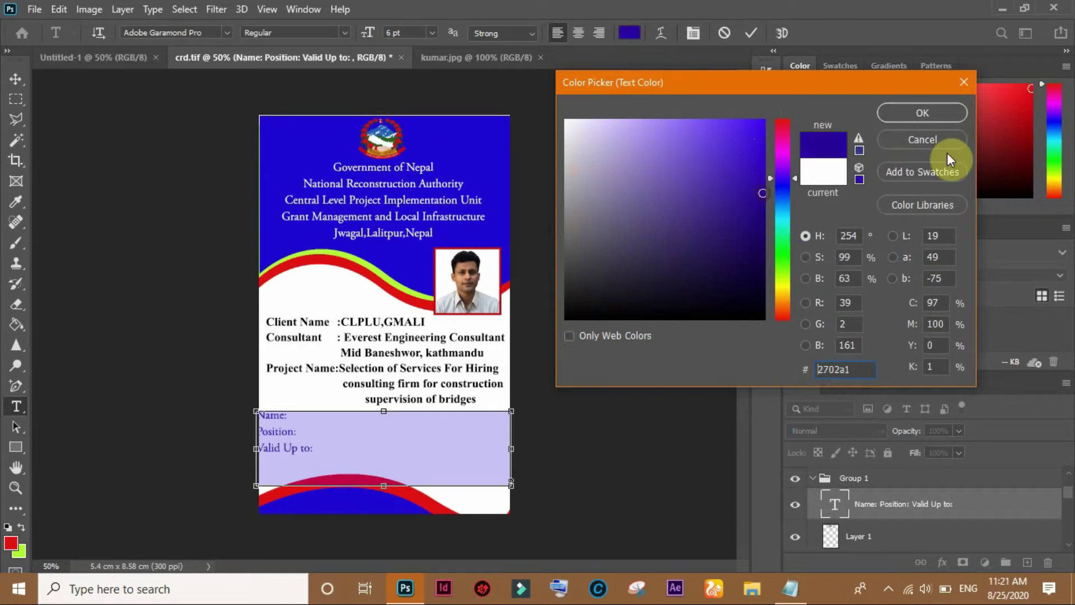
left_click(941, 115)
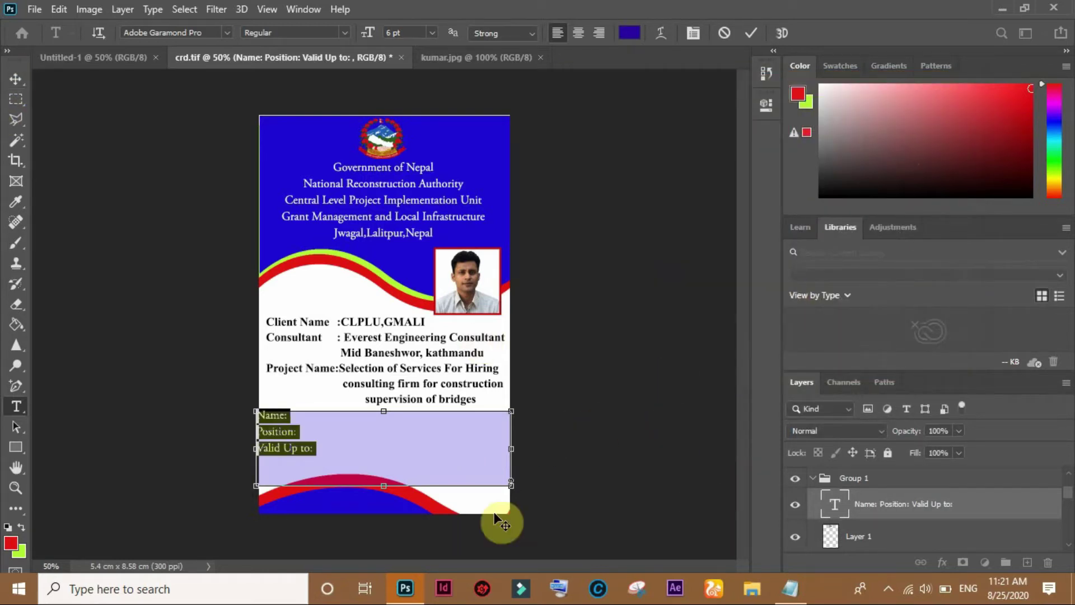
Step: Type the cardholder's full name after the Name label
left_click(17, 407)
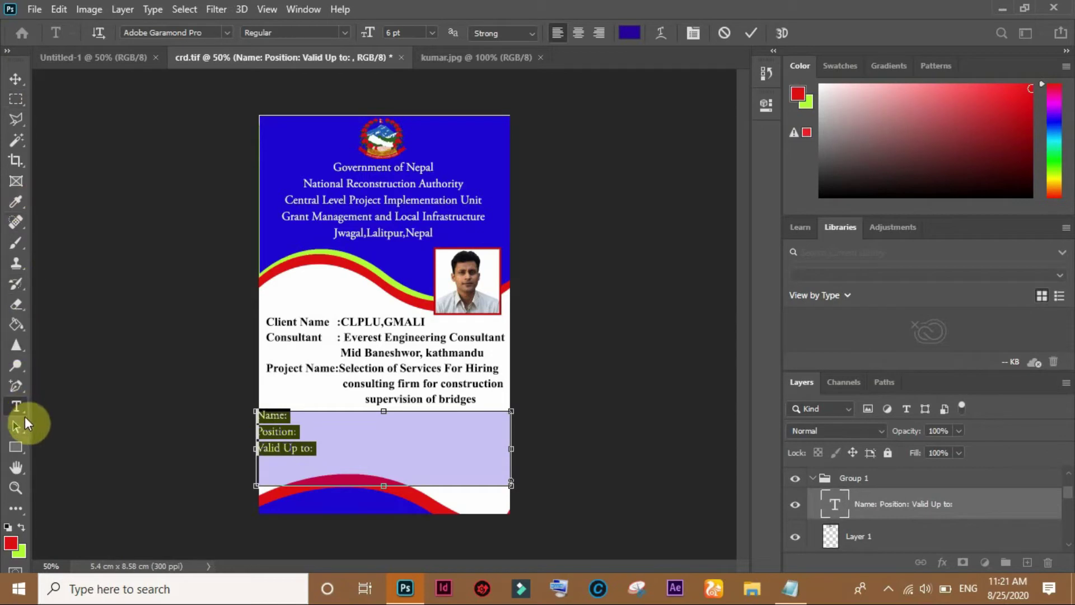
left_click(313, 419)
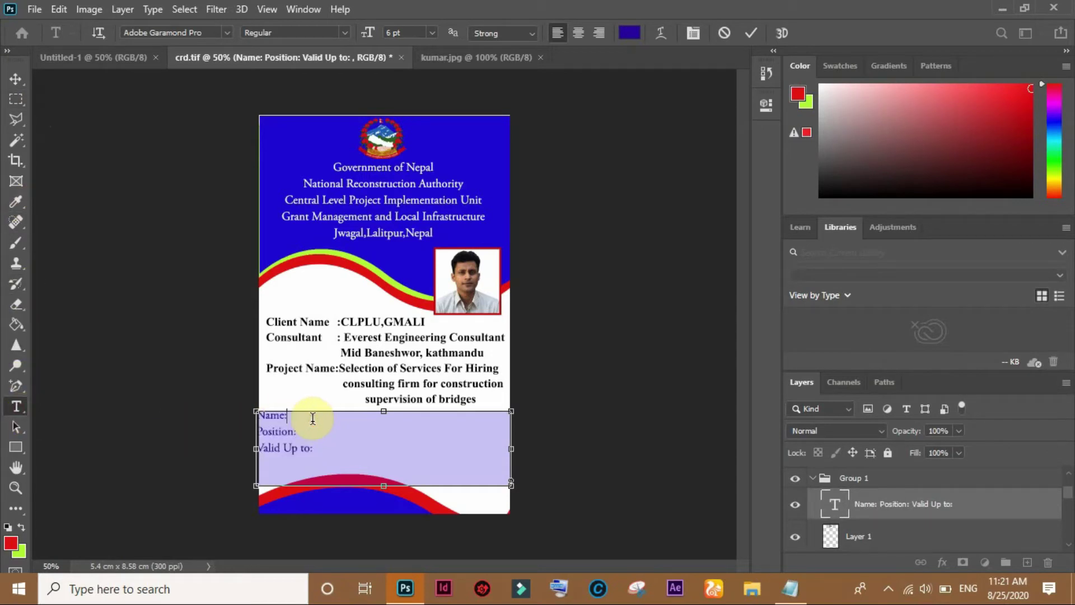
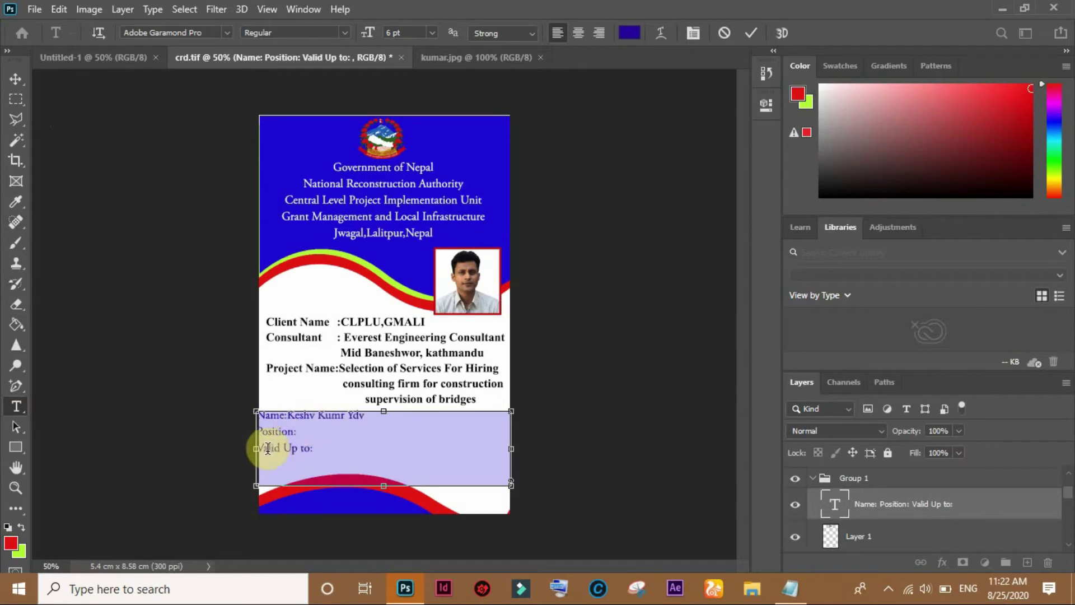
key("shift+Left")
Step: Insert the missing 'a' letters to correct the first name and surname spelling
left_click(300, 415)
type("a")
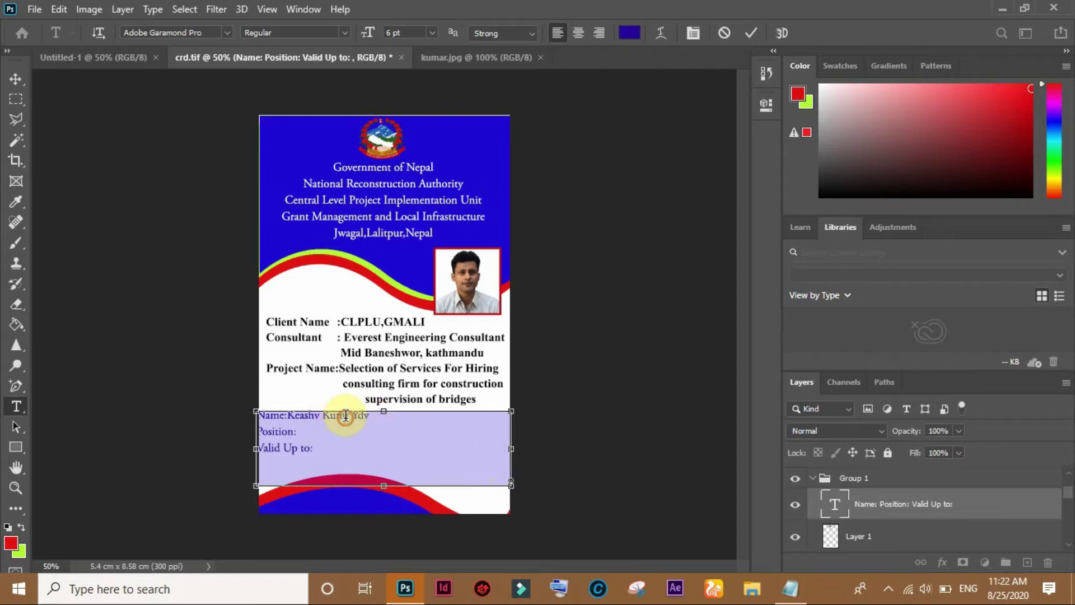
type("a")
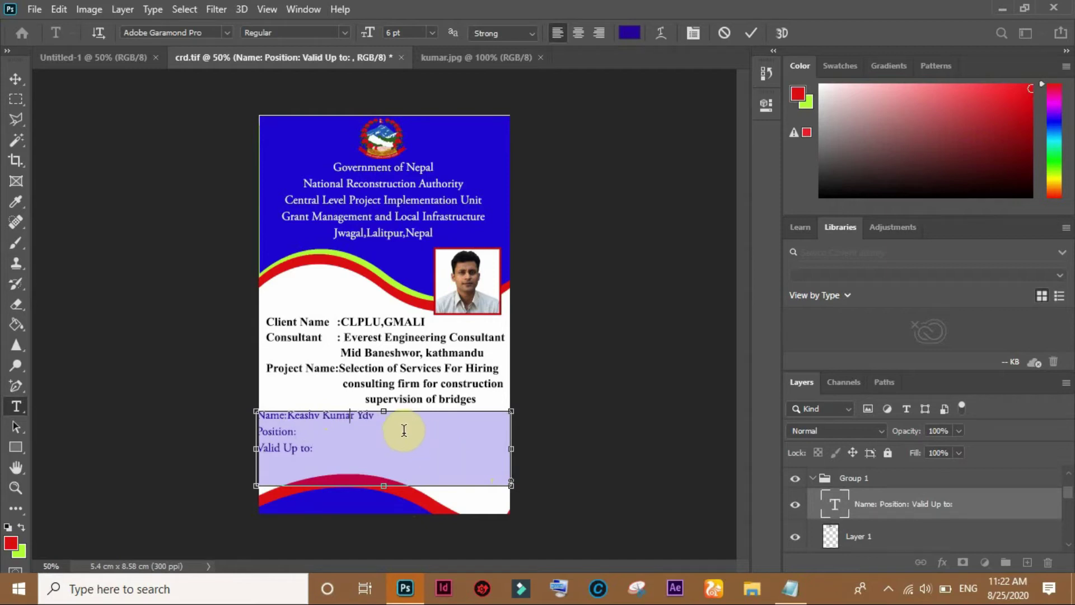
left_click(365, 414)
type("a")
left_click(374, 415)
type("a")
Step: Enter 'Computer Engineer' as the position and '18 may 2021' as the Valid Up to date
type("C")
type("om")
type("p")
type("uter")
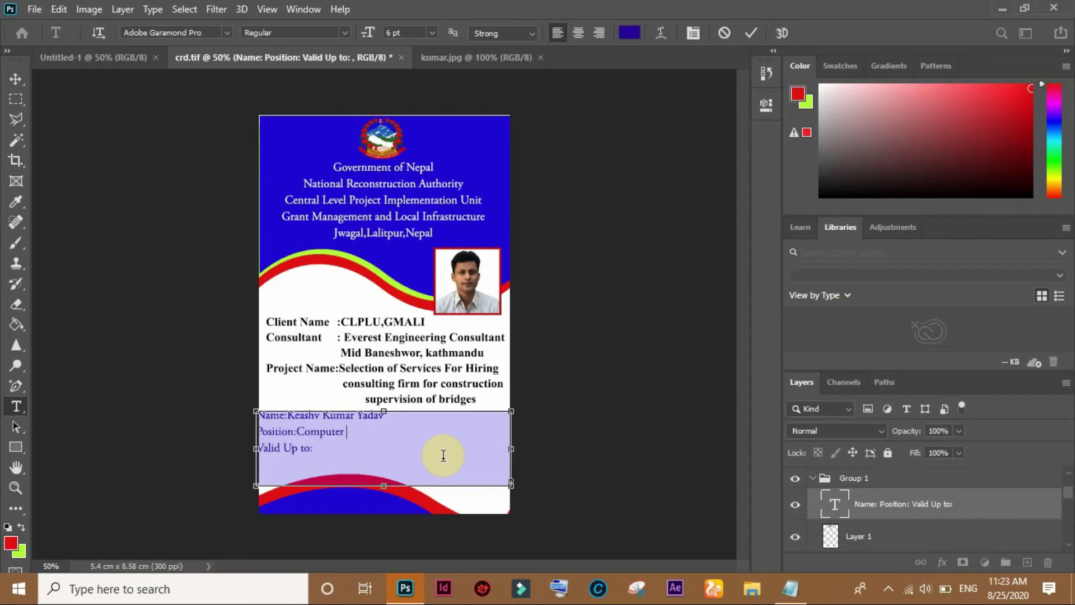
type("E")
type("ngineer")
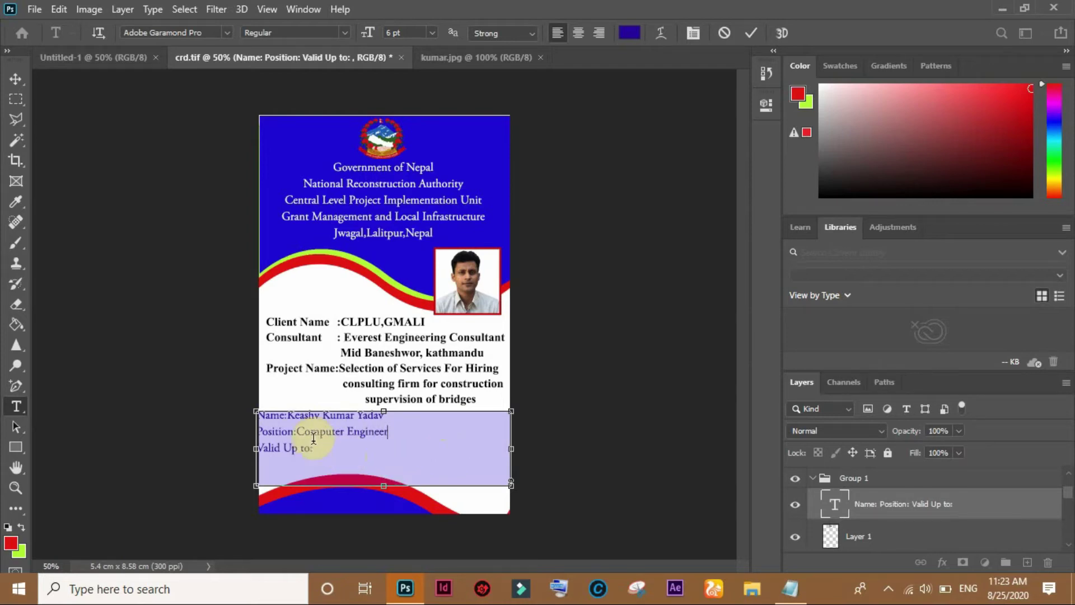
left_click(318, 450)
type("18 my")
key("BackSpace")
type("y 2021")
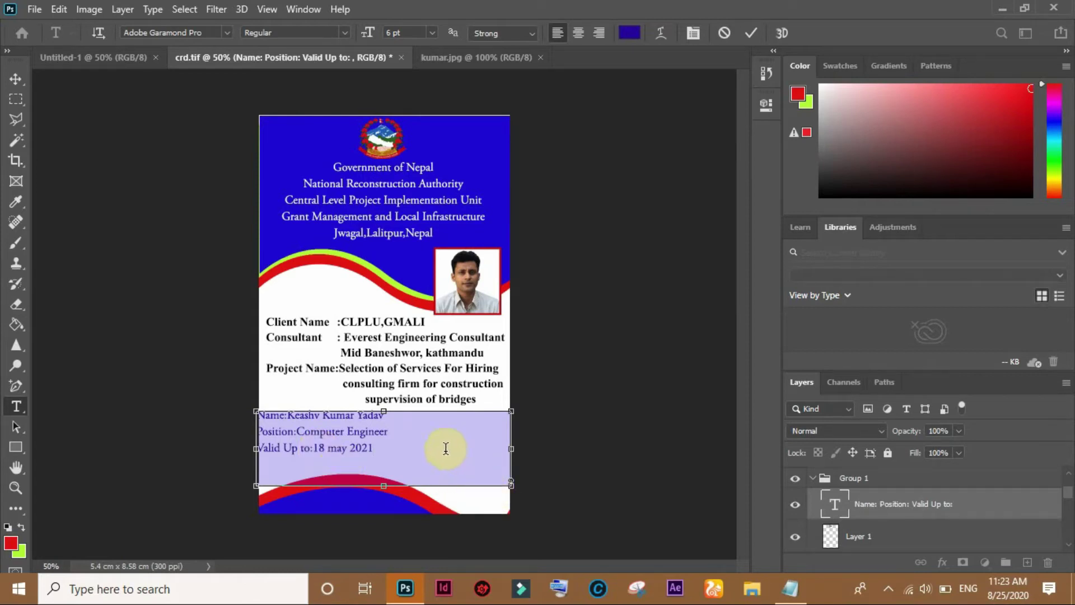
Step: Enlarge the Name, Position and Valid Up to lines to 9 pt and commit
key("ctrl+a")
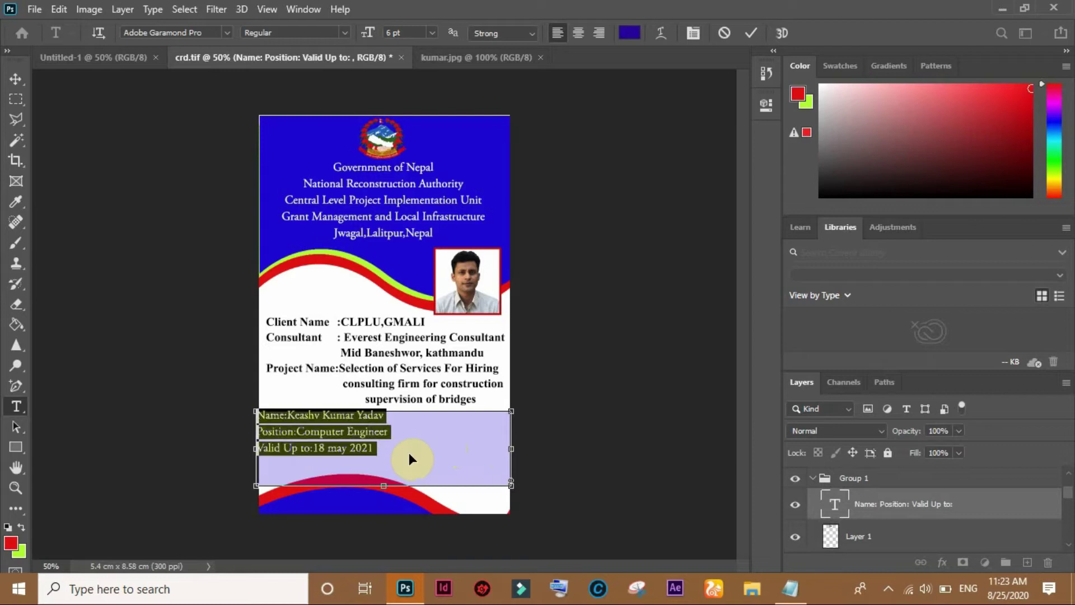
key("ctrl+shift+period")
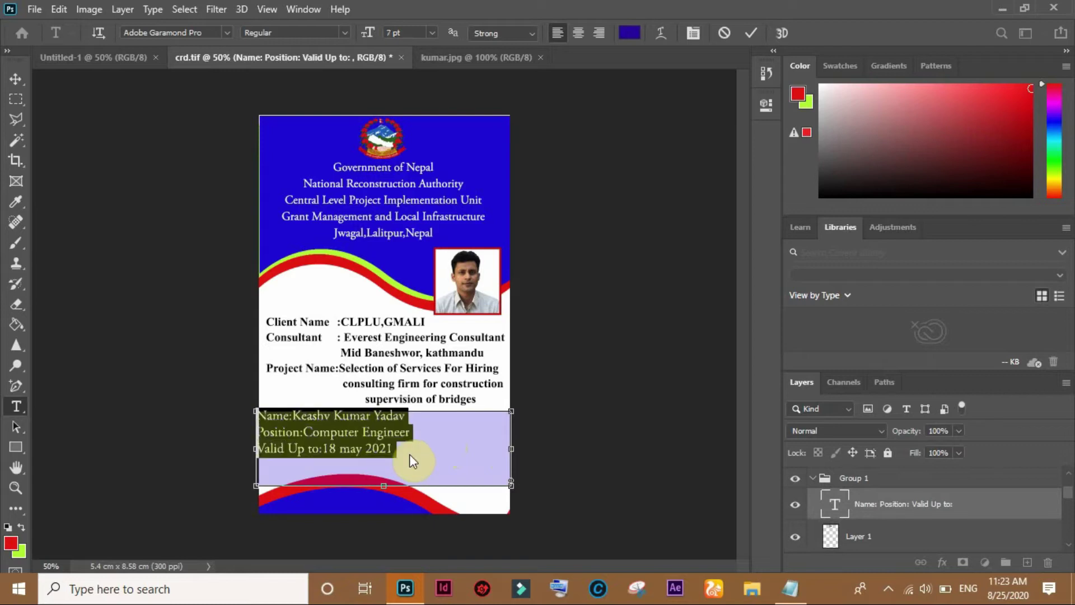
key("ctrl+shift+period")
key("ctrl+shift+period")
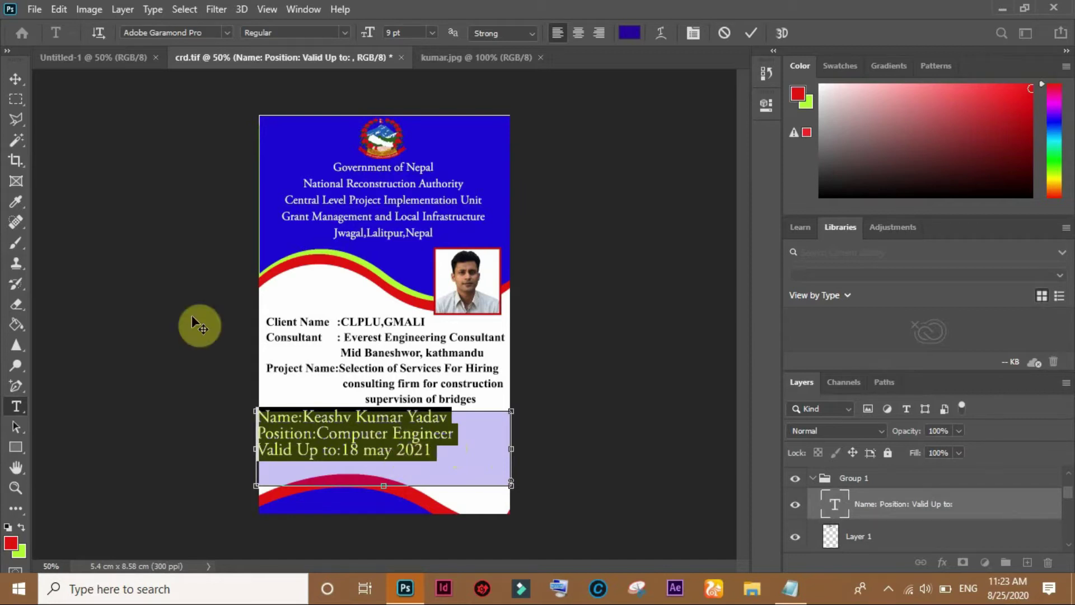
left_click(16, 79)
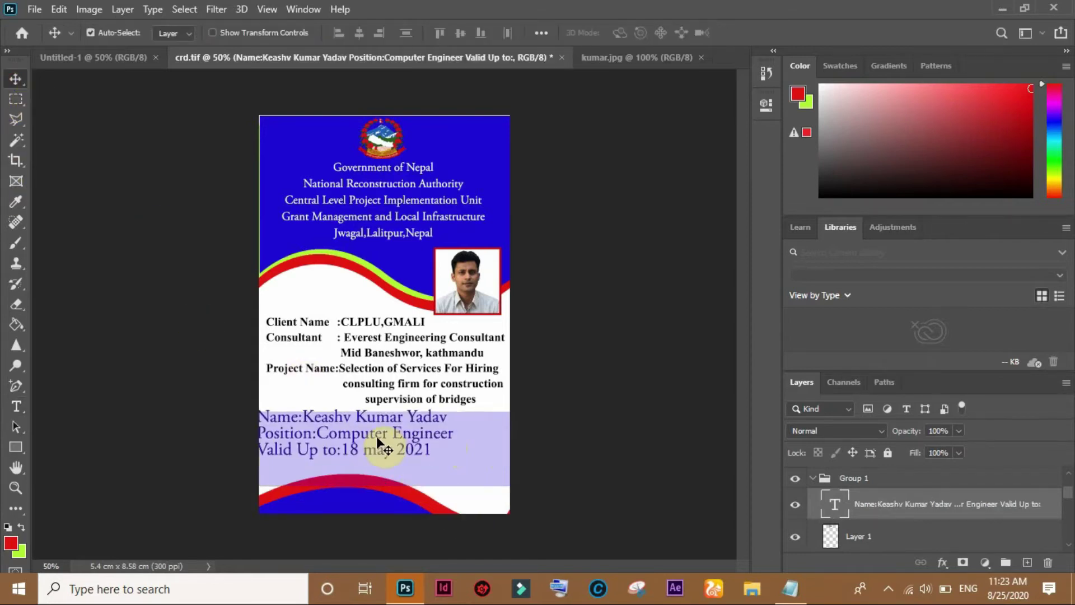
Step: Shift the name text block right and down inside the lavender panel
left_click_drag(376, 435, 393, 446)
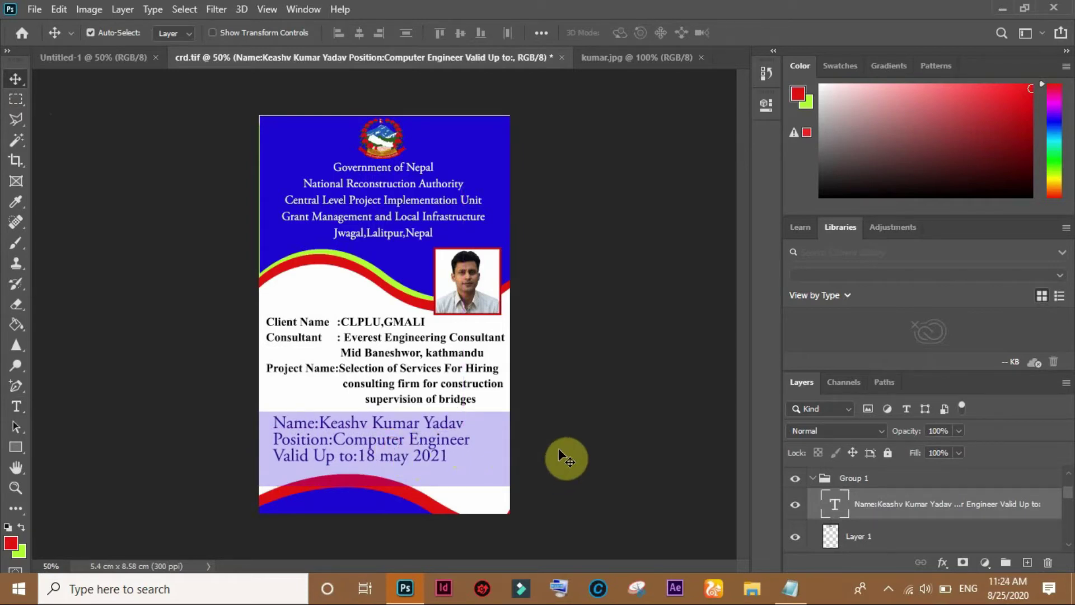
key("Right")
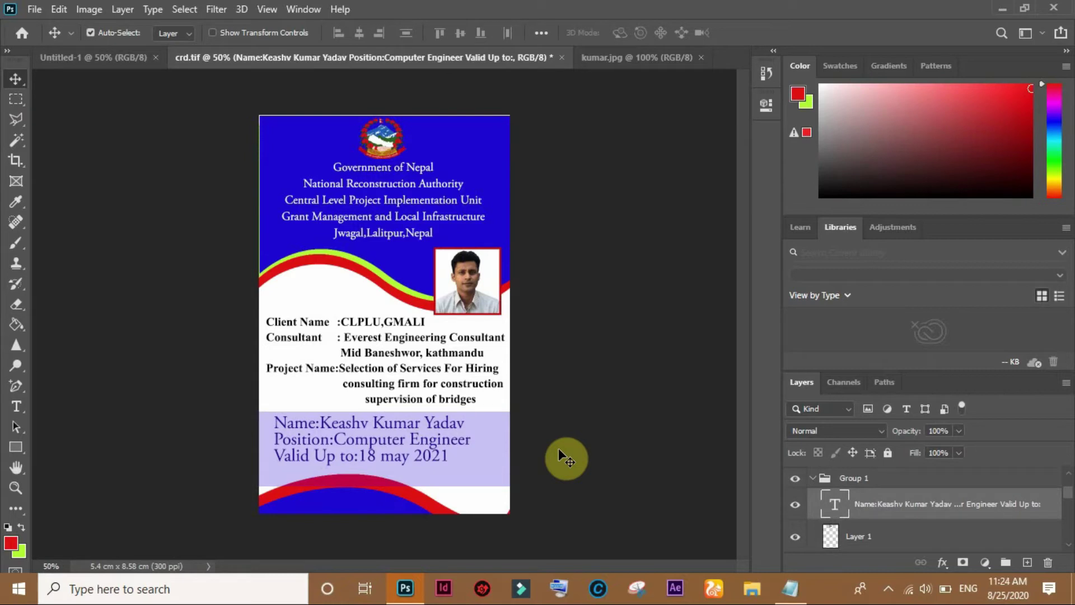
key("Right")
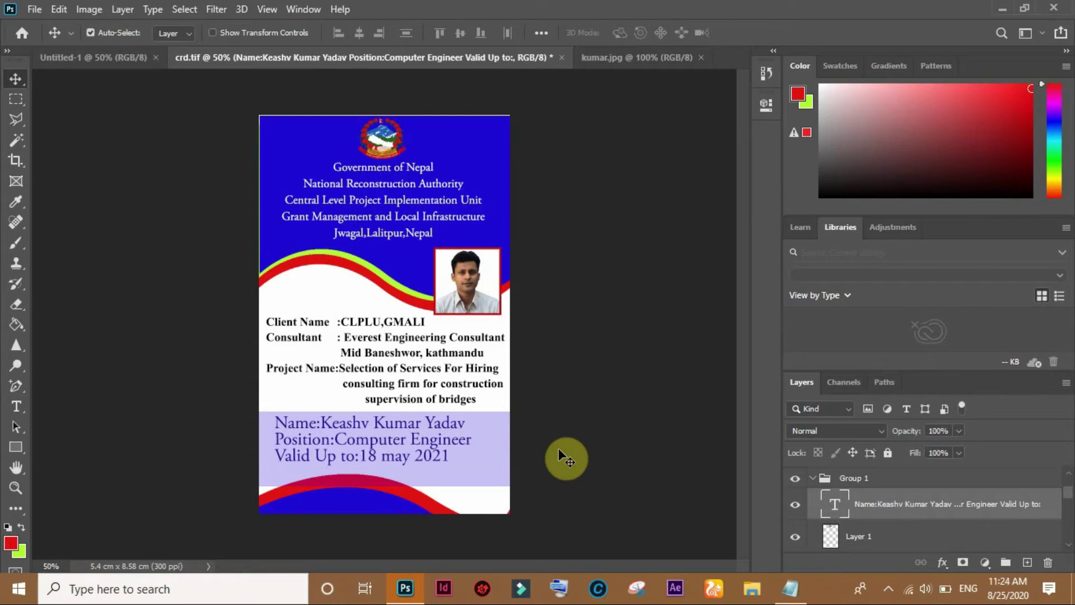
key("Down")
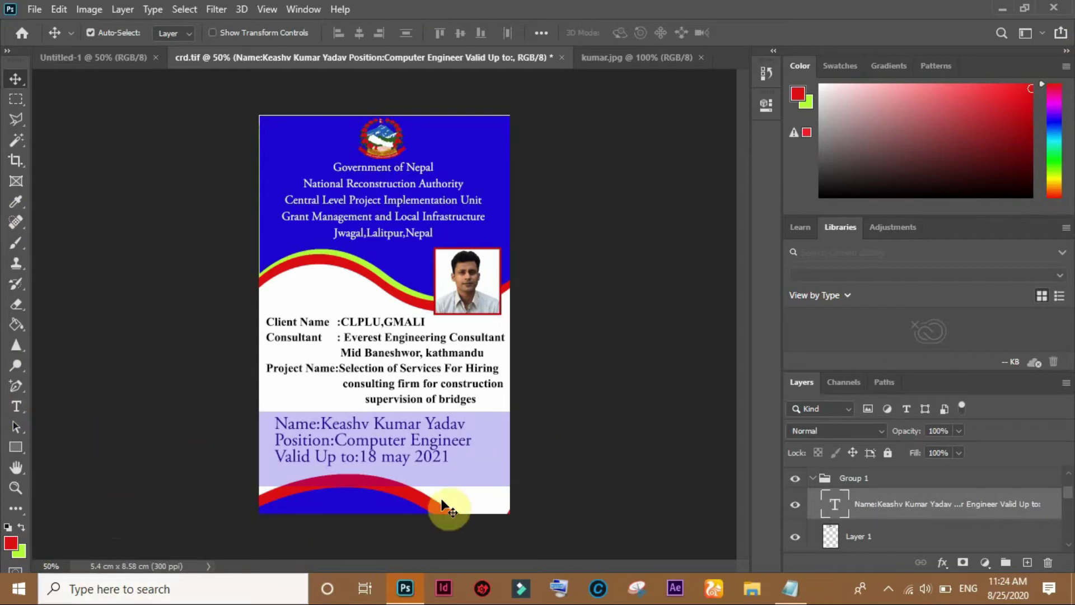
left_click(859, 538)
right_click(863, 539)
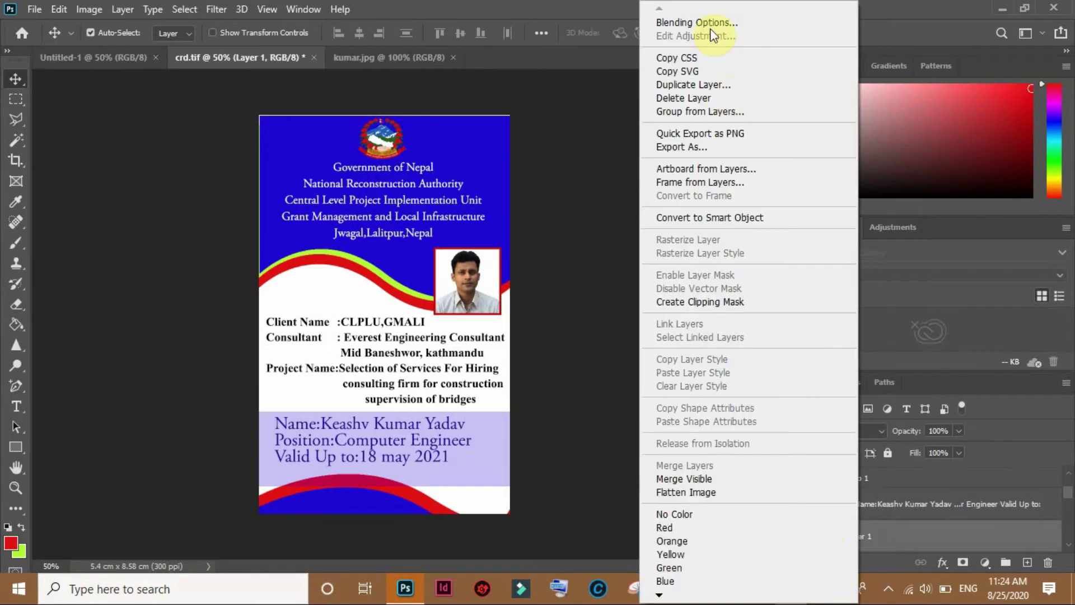
left_click(748, 22)
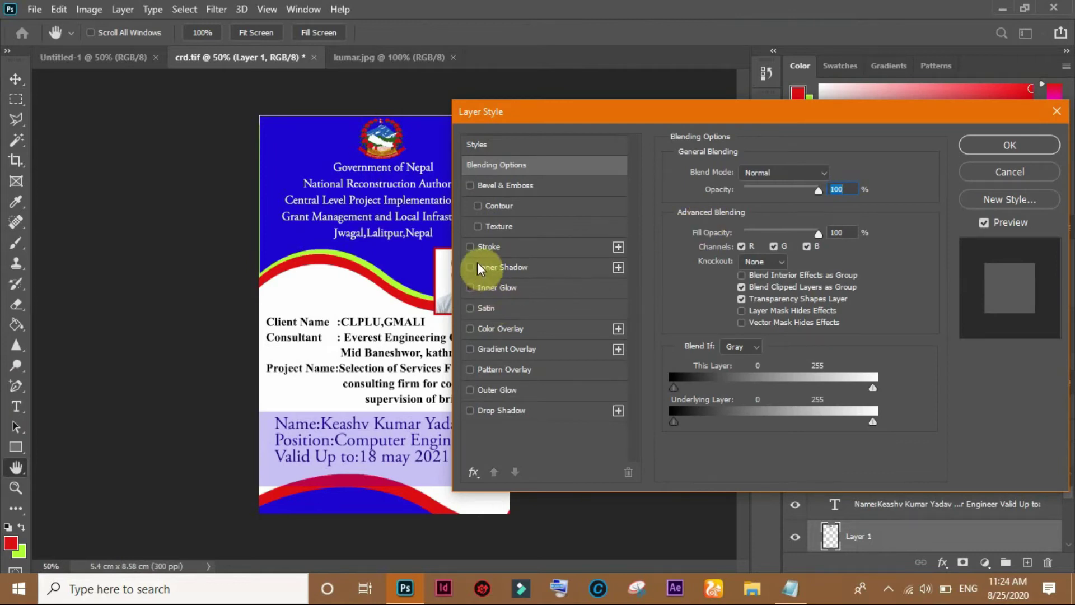
left_click(470, 247)
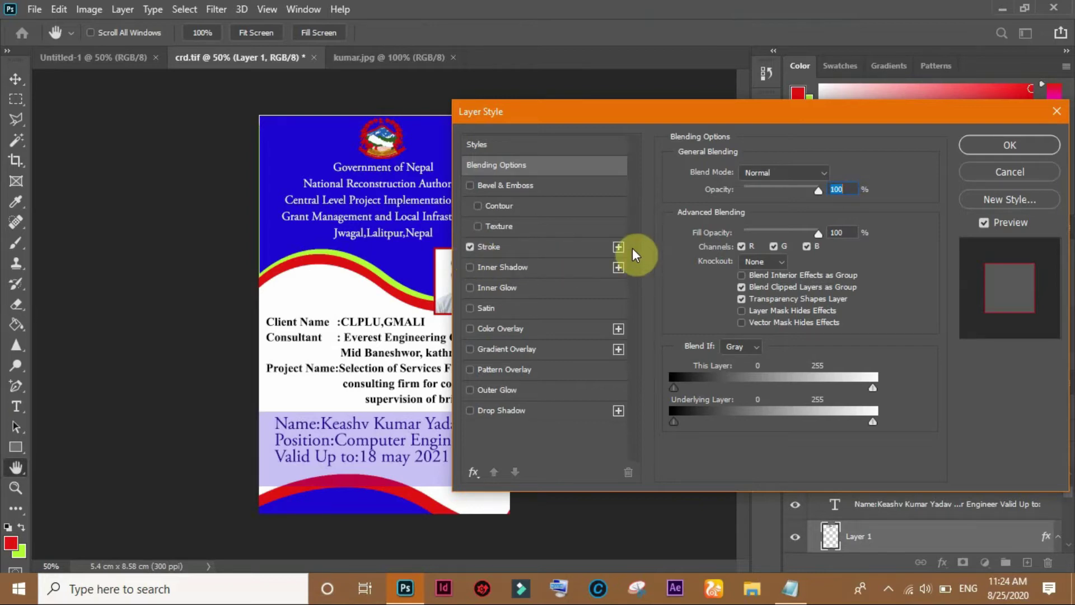
left_click(470, 247)
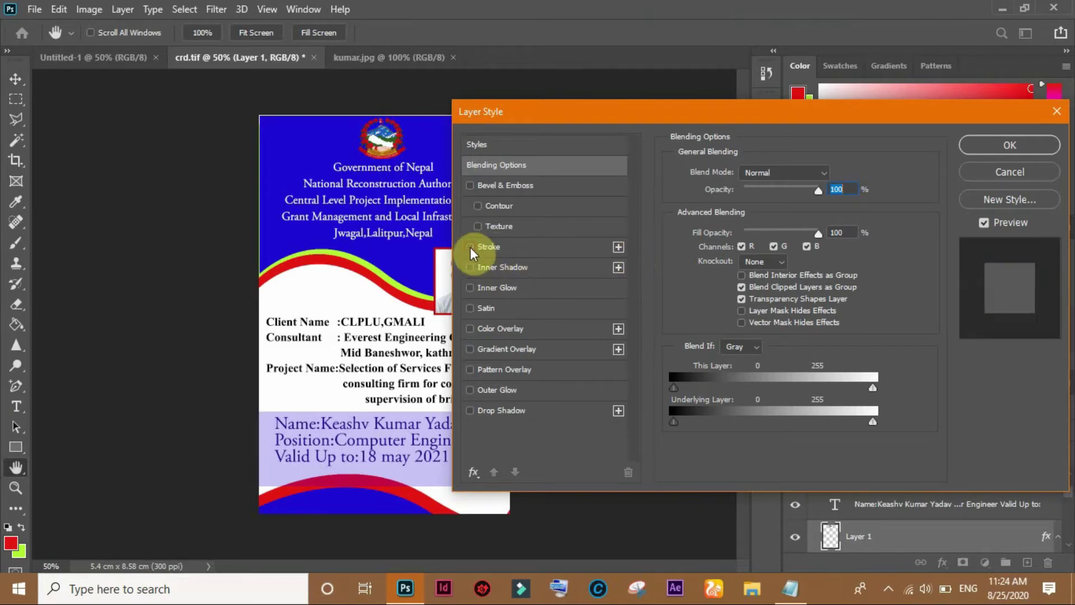
left_click(1009, 145)
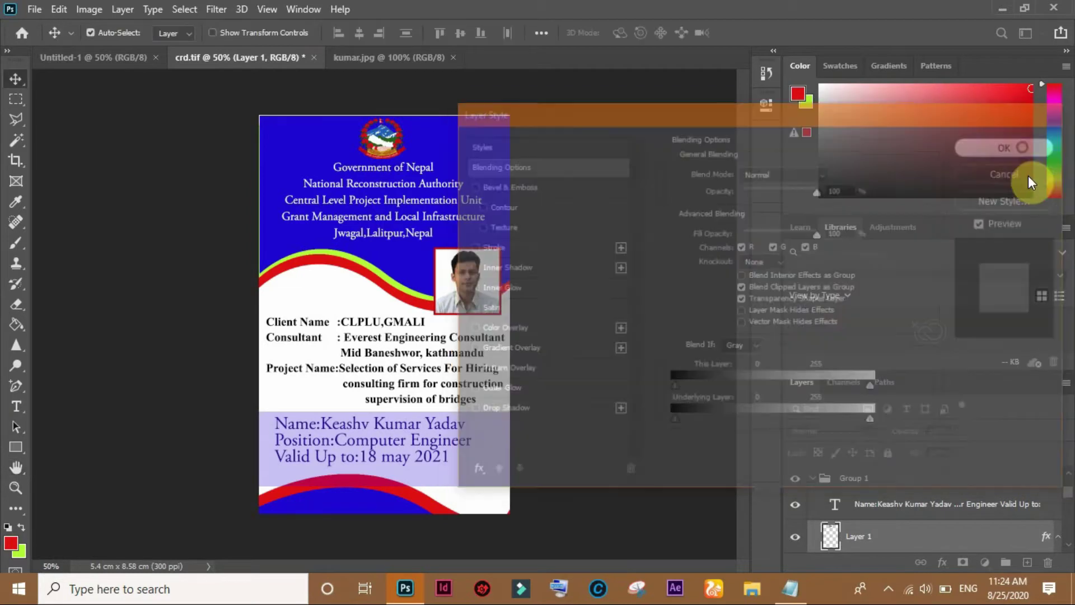
key("v")
left_click(490, 472)
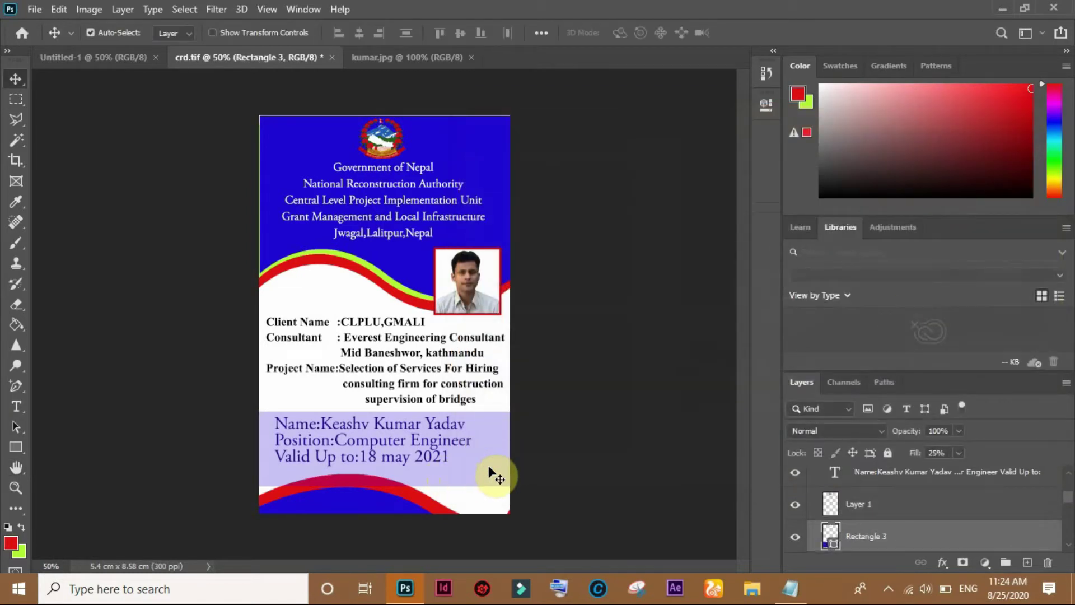
Step: Raise Rectangle 3's fill opacity to 78% in Blending Options
right_click(887, 543)
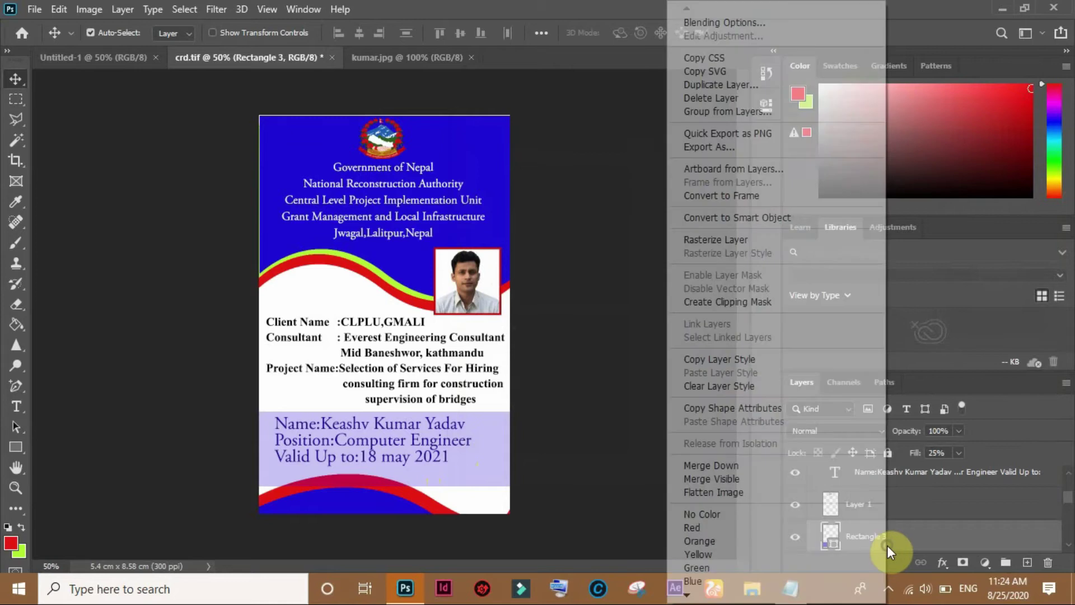
left_click(758, 25)
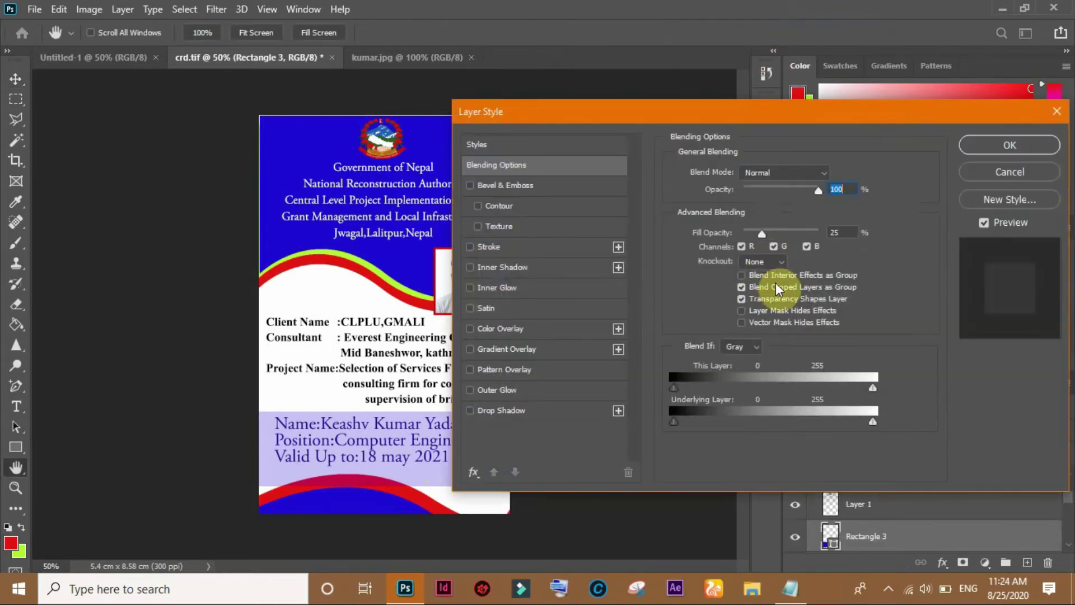
left_click_drag(765, 233, 801, 231)
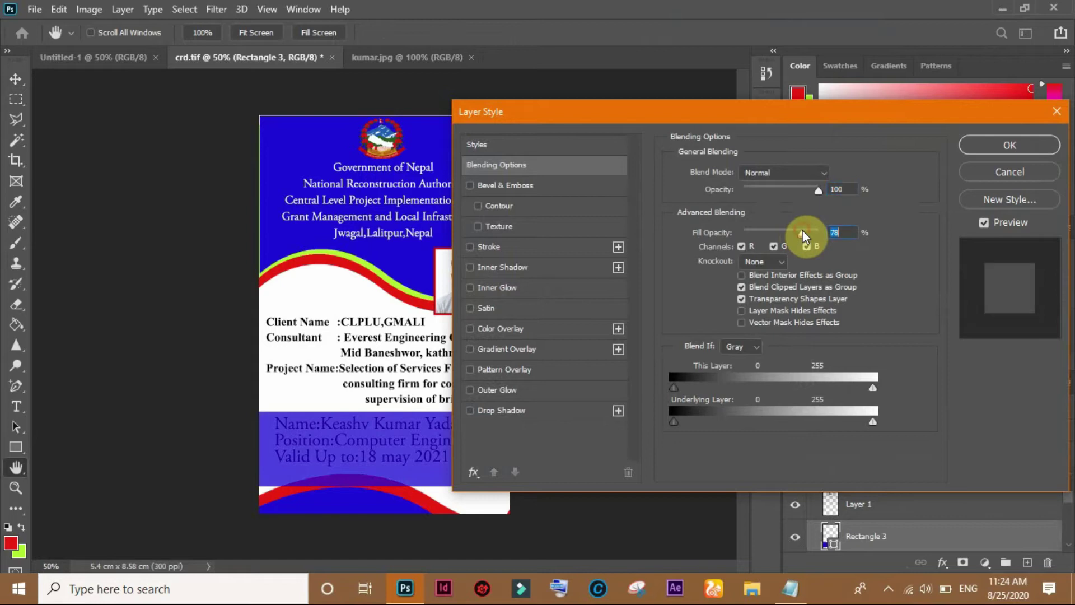
Step: Give the name panel a 13 px red stroke border and apply the style
left_click(470, 246)
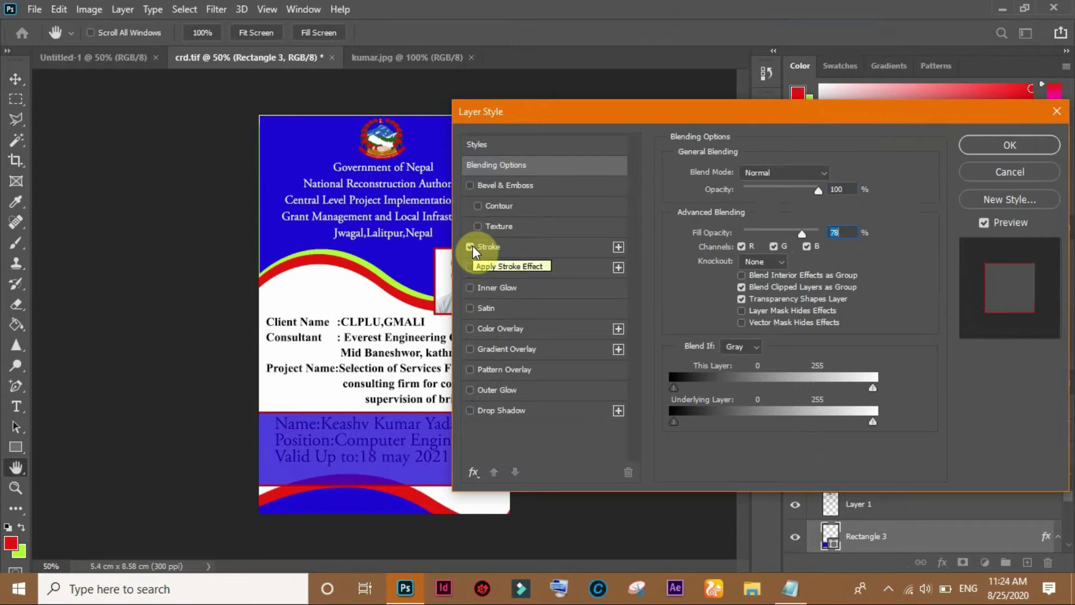
left_click(505, 247)
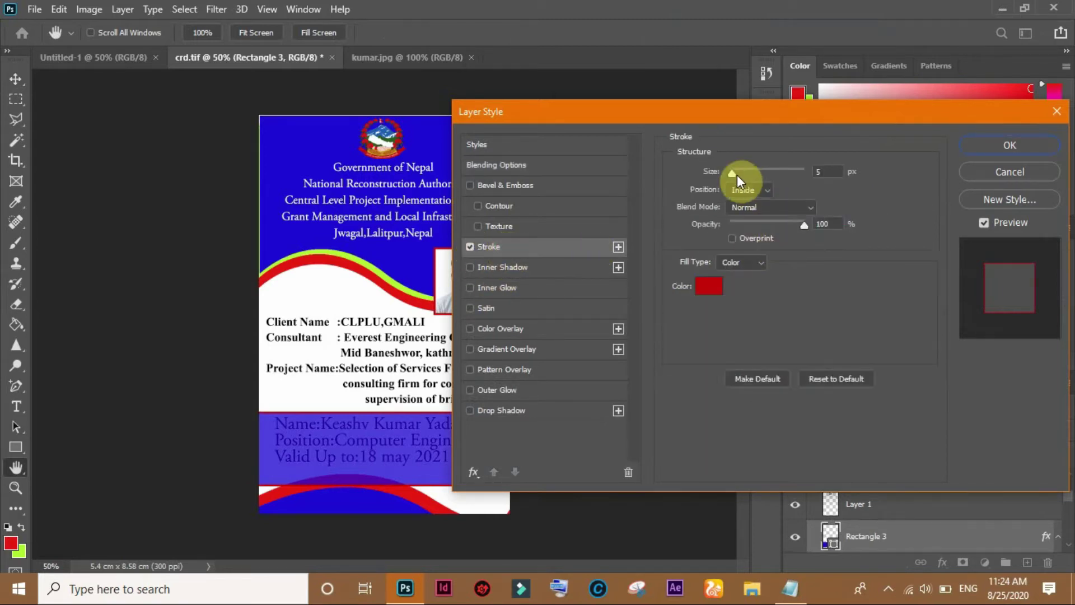
left_click_drag(735, 174, 738, 173)
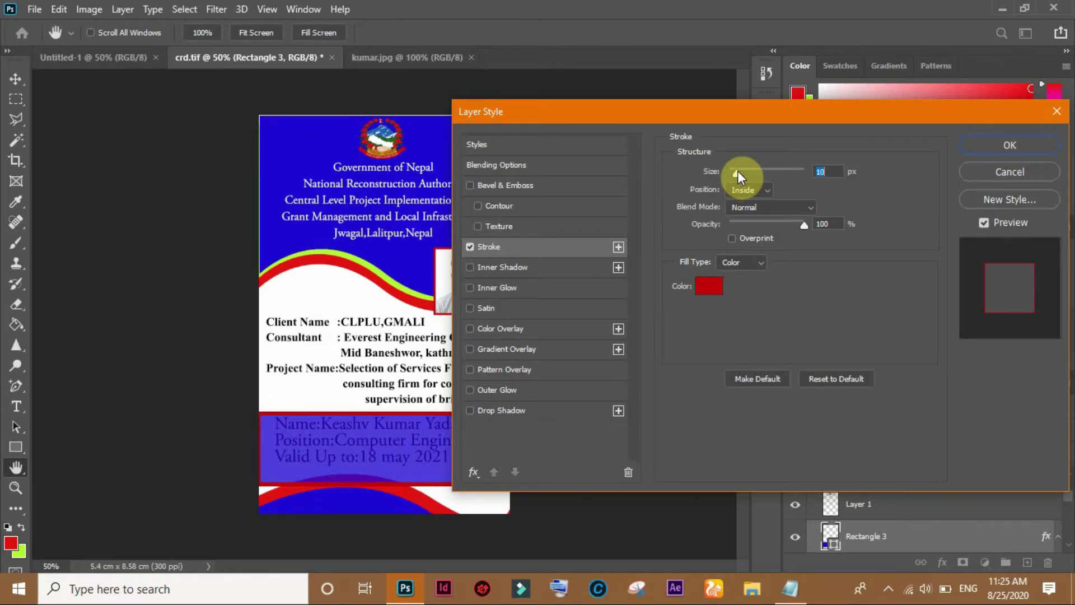
left_click_drag(738, 171, 738, 170)
left_click_drag(738, 169, 738, 169)
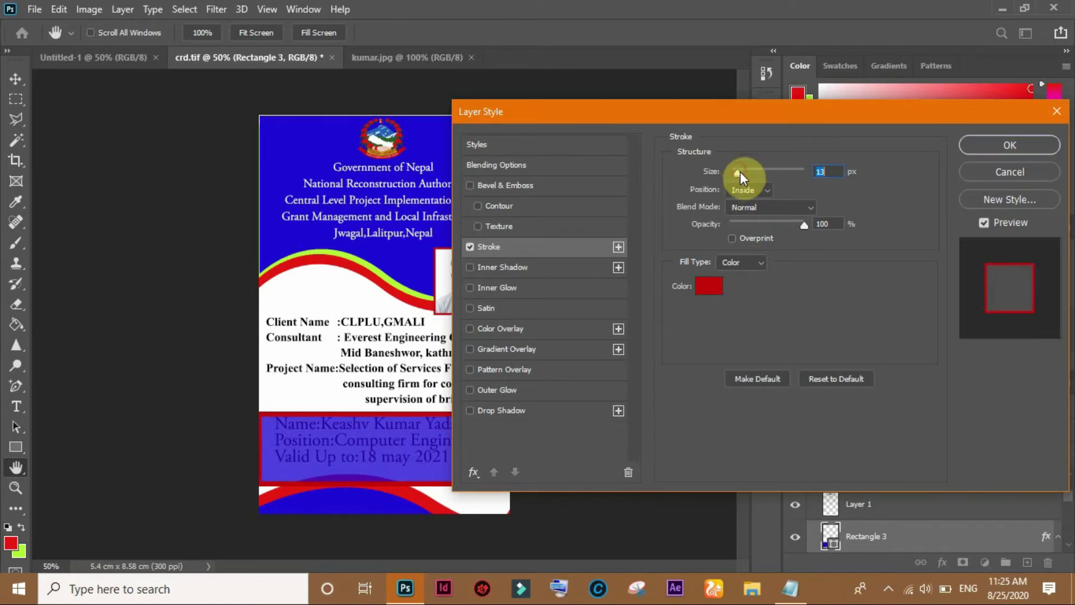
left_click(1047, 141)
left_click(1016, 143)
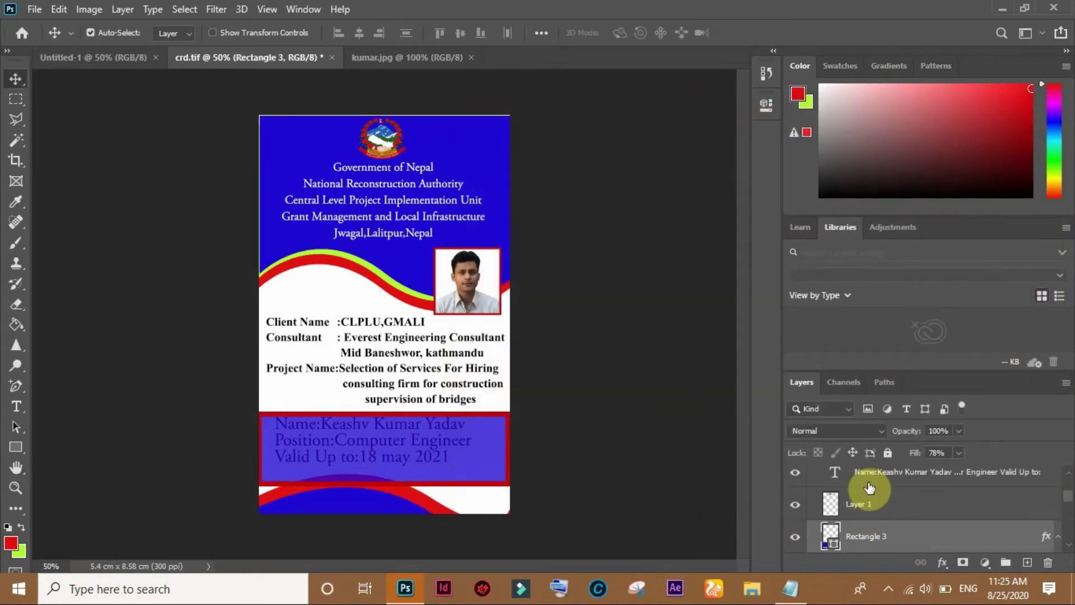
left_click(465, 440)
Step: Nudge the name text and the red-bordered Rectangle 3 panel into alignment
key("Up")
key("Up")
key("Up")
key("Up")
key("Up")
key("Up")
key("Down")
key("Down")
key("Down")
key("Down")
key("Down")
key("Down")
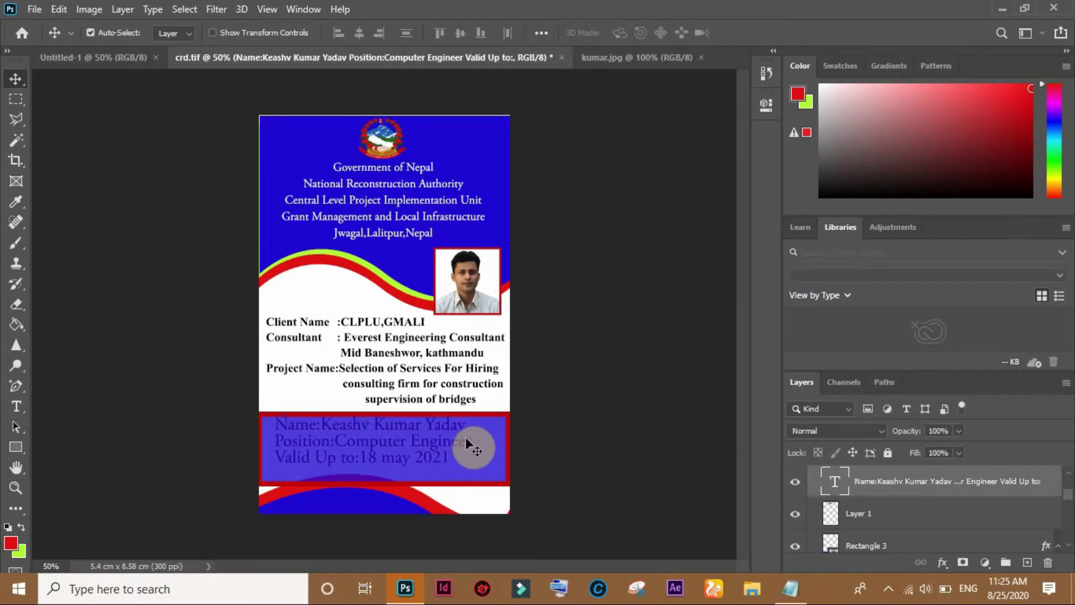
left_click(496, 479)
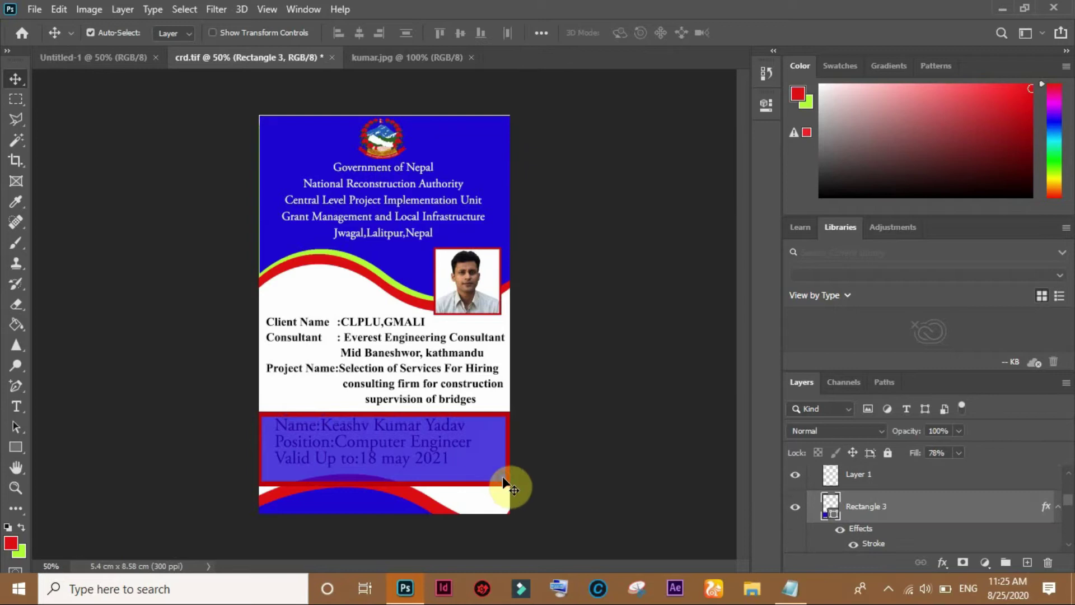
key("Up")
key("Up")
key("Up")
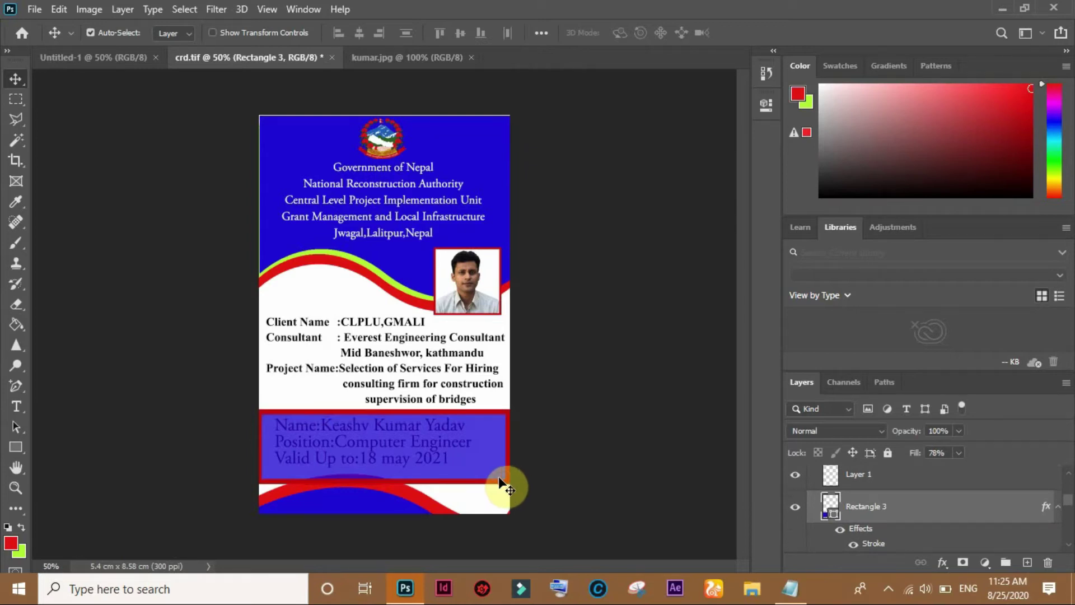
left_click(415, 449)
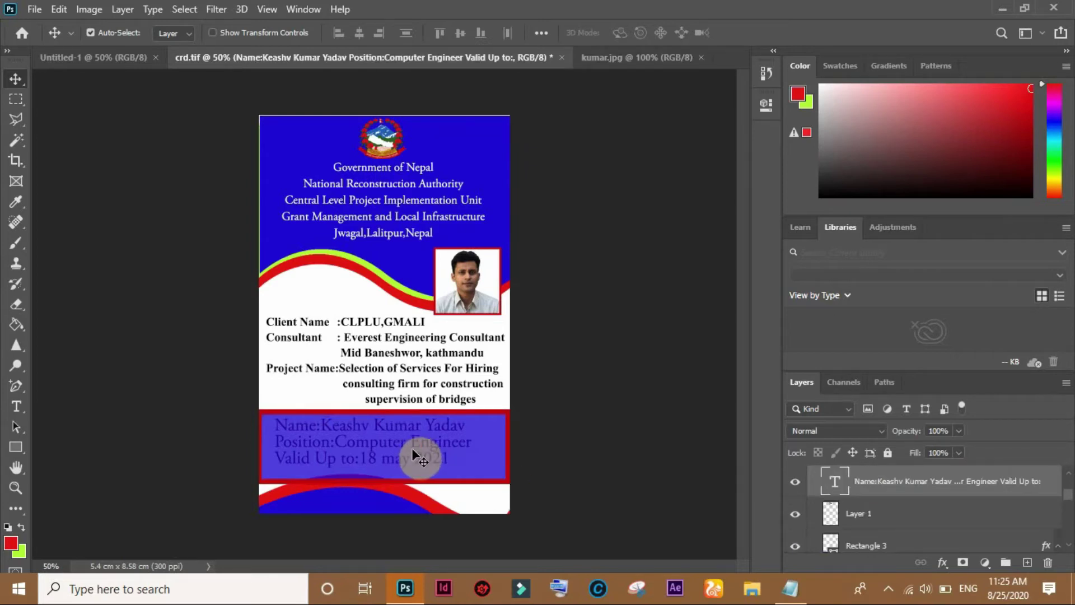
key("Down")
key("Down")
key("Down")
key("Down")
key("Down")
key("Down")
key("Right")
key("Right")
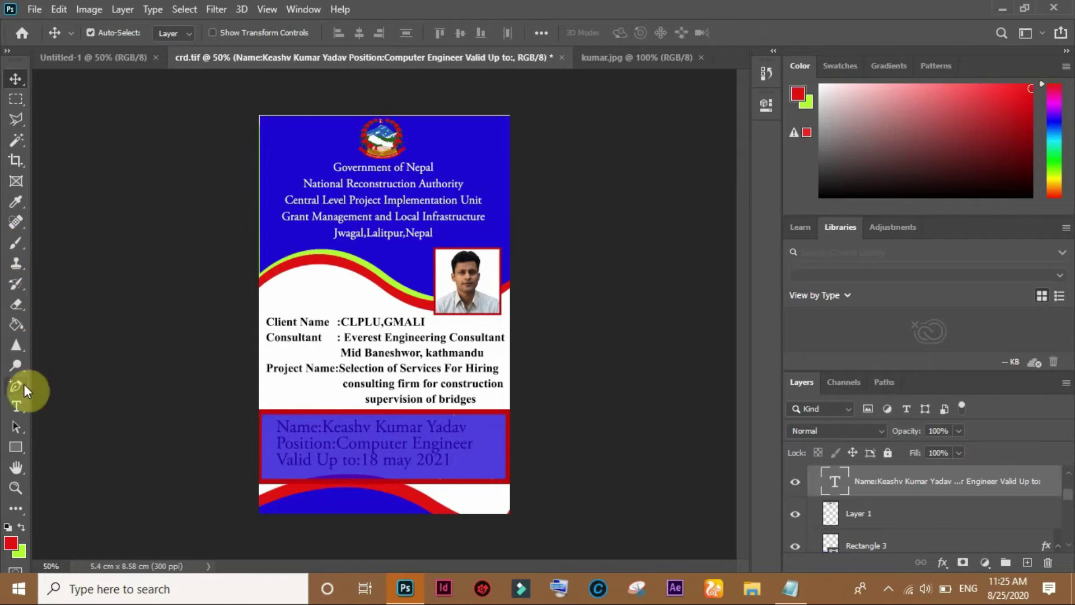
Step: Reopen the name text for editing with all its lines selected
left_click(16, 406)
left_click(388, 452)
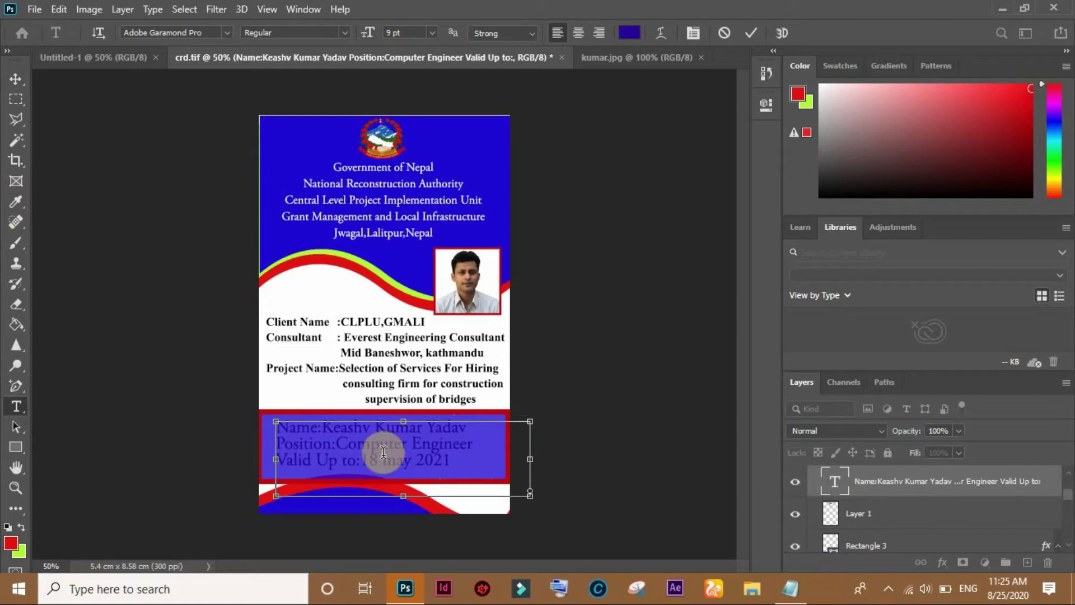
left_click(901, 484)
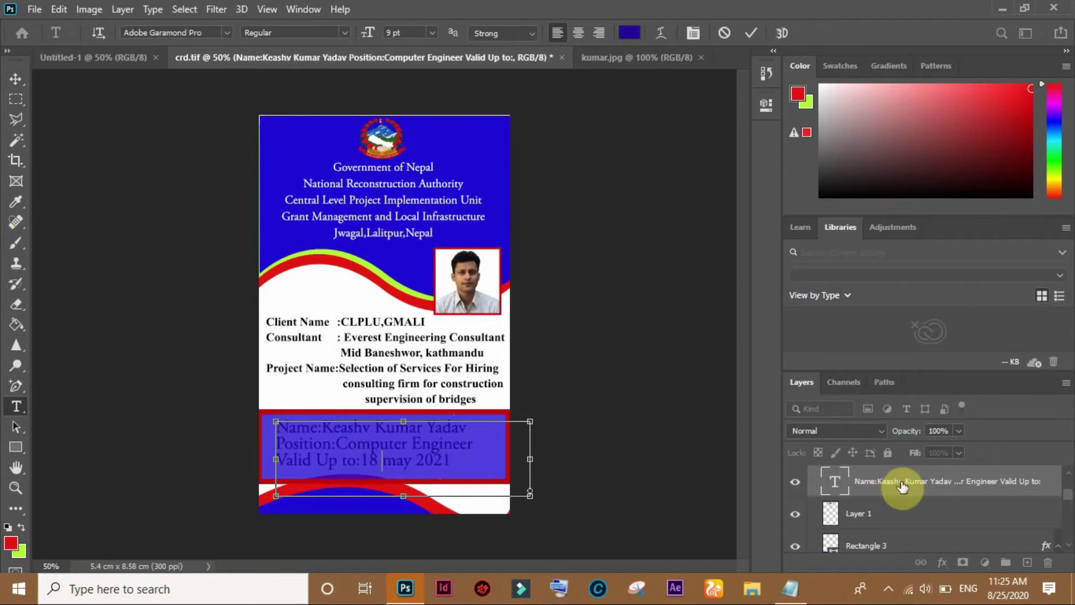
left_click(399, 454)
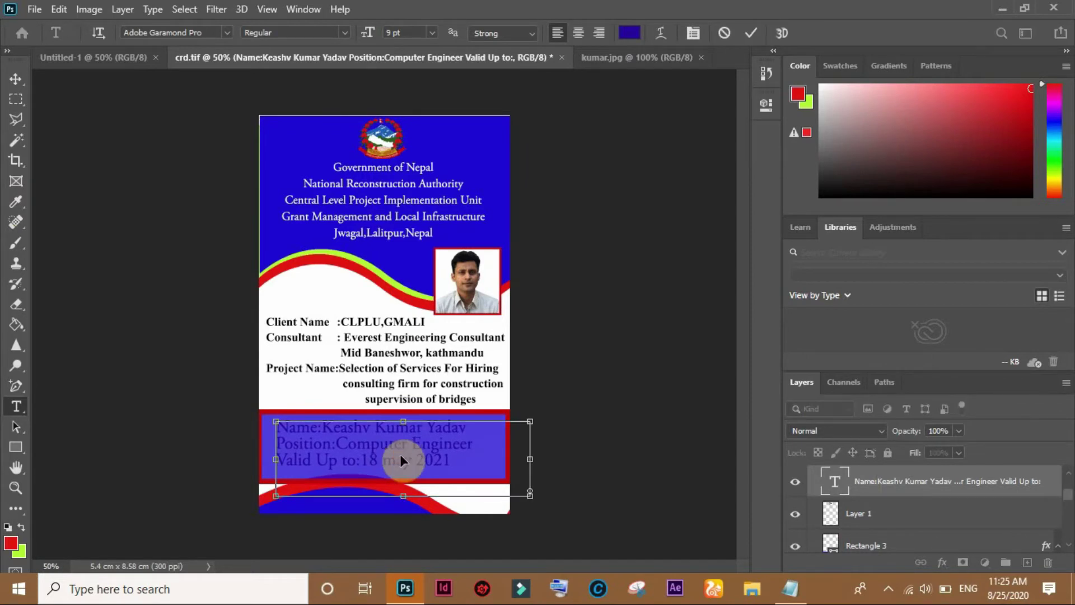
key("ctrl+a")
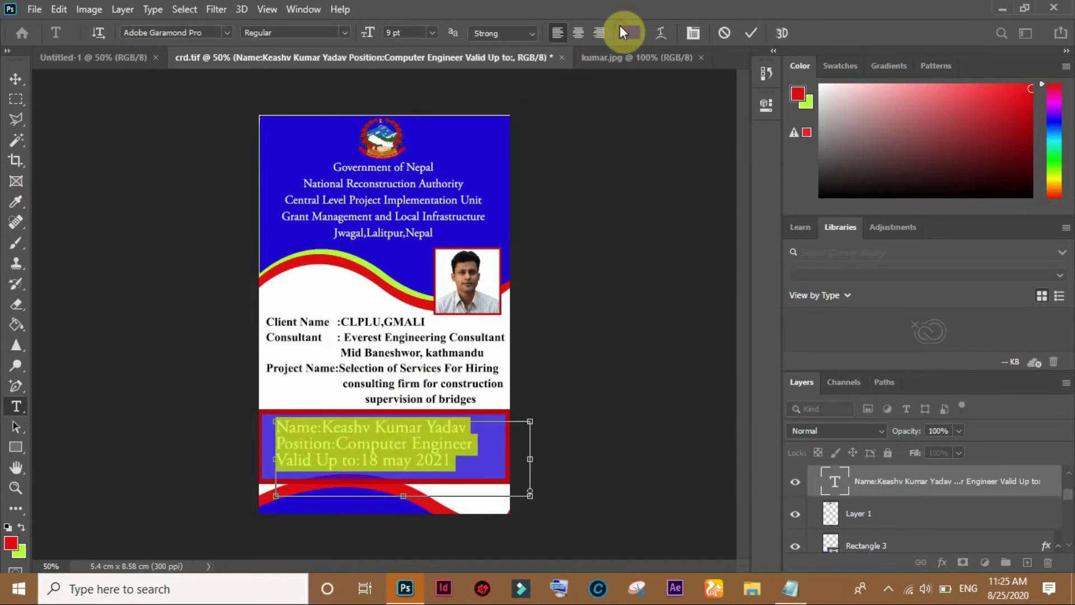
Step: Set the name panel text colour to pure white #ffffff and commit it
left_click(629, 34)
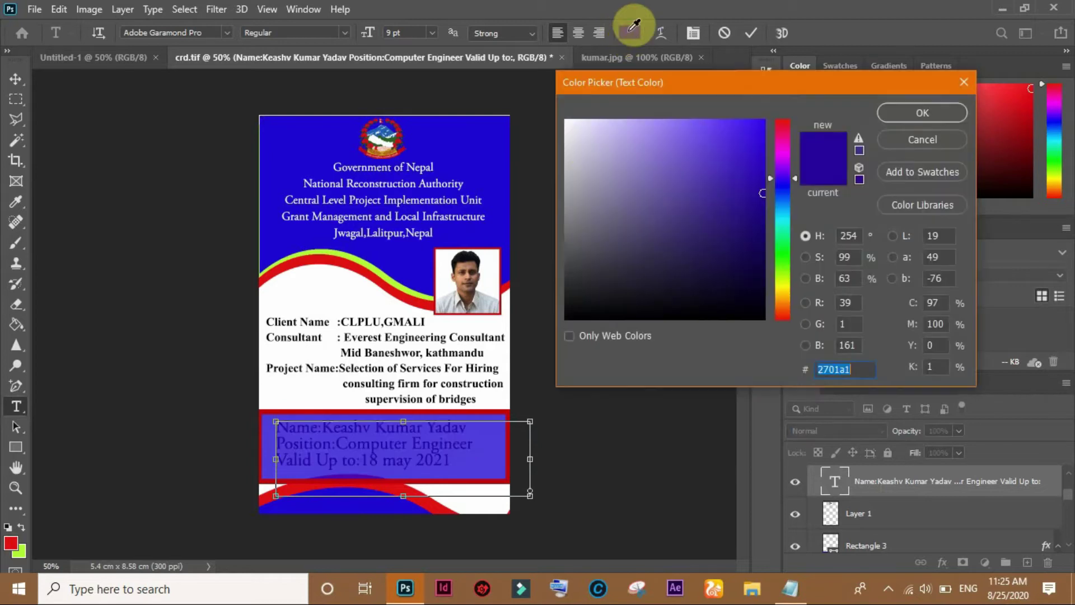
left_click(565, 123)
left_click_drag(566, 123, 513, 91)
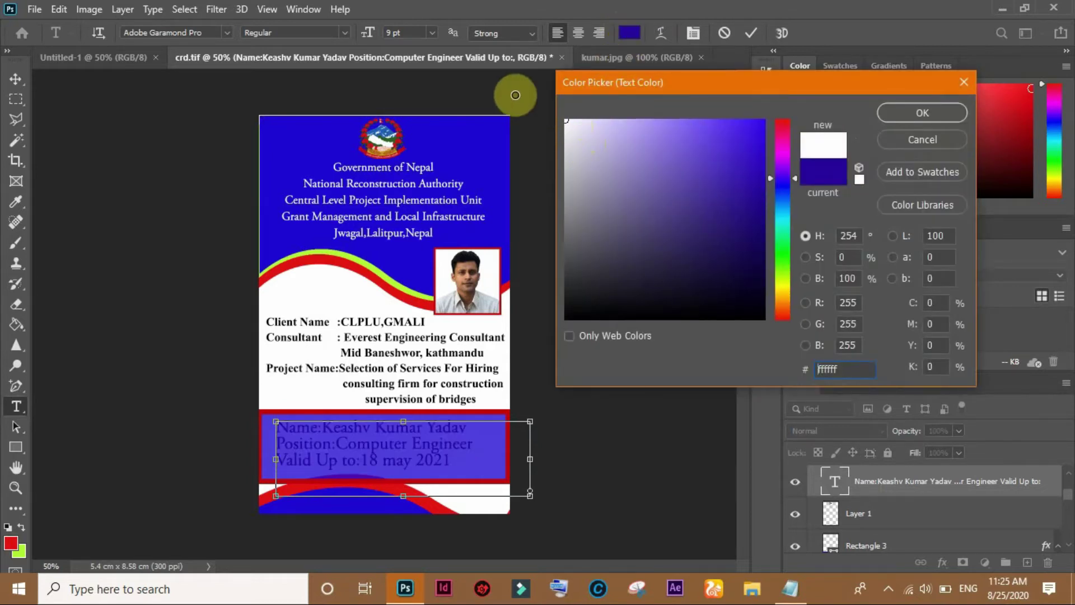
left_click(920, 109)
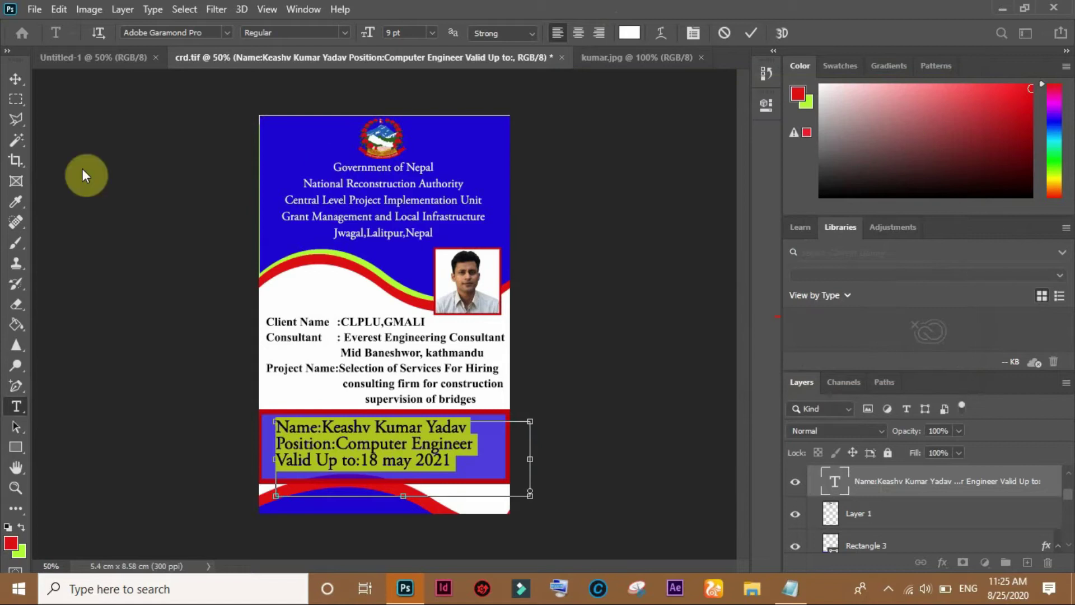
left_click(16, 79)
left_click(296, 238)
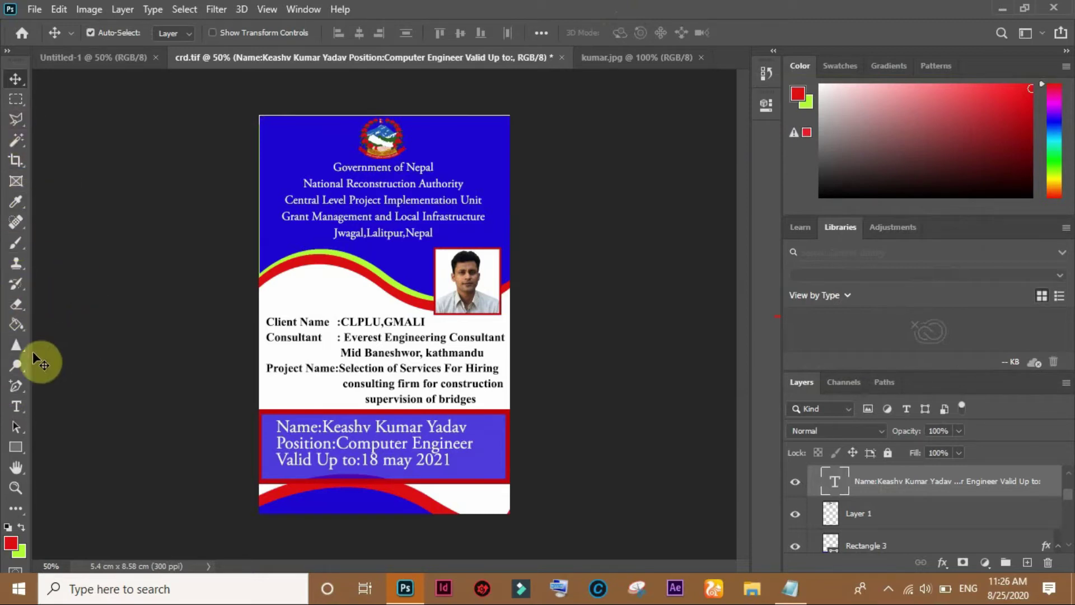
Step: Re-enter the name panel text with all three lines selected
left_click(17, 406)
left_click(326, 448)
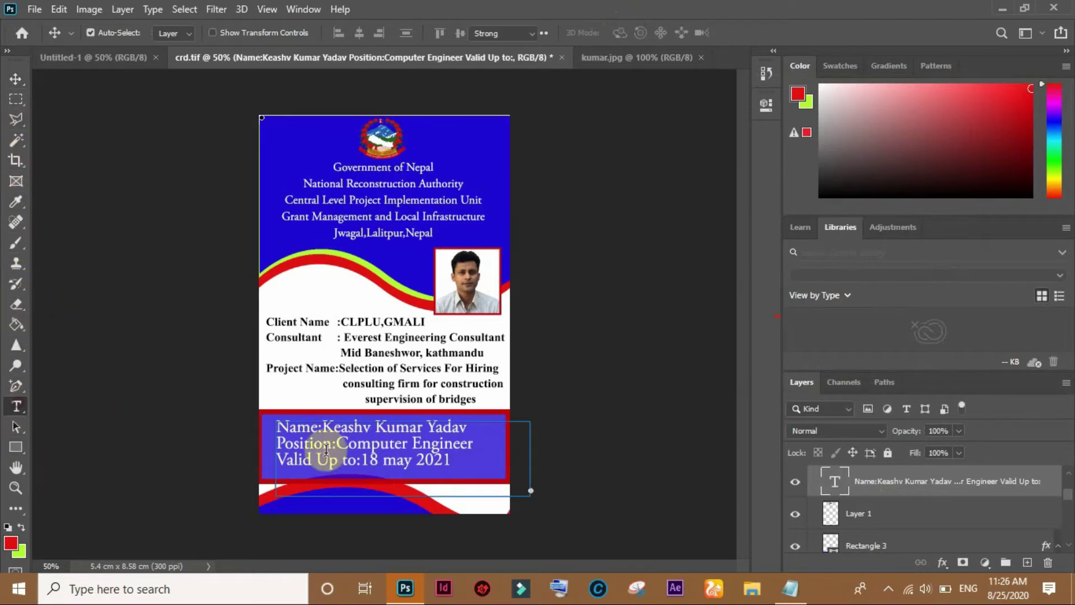
left_click(388, 450)
key("ctrl+a")
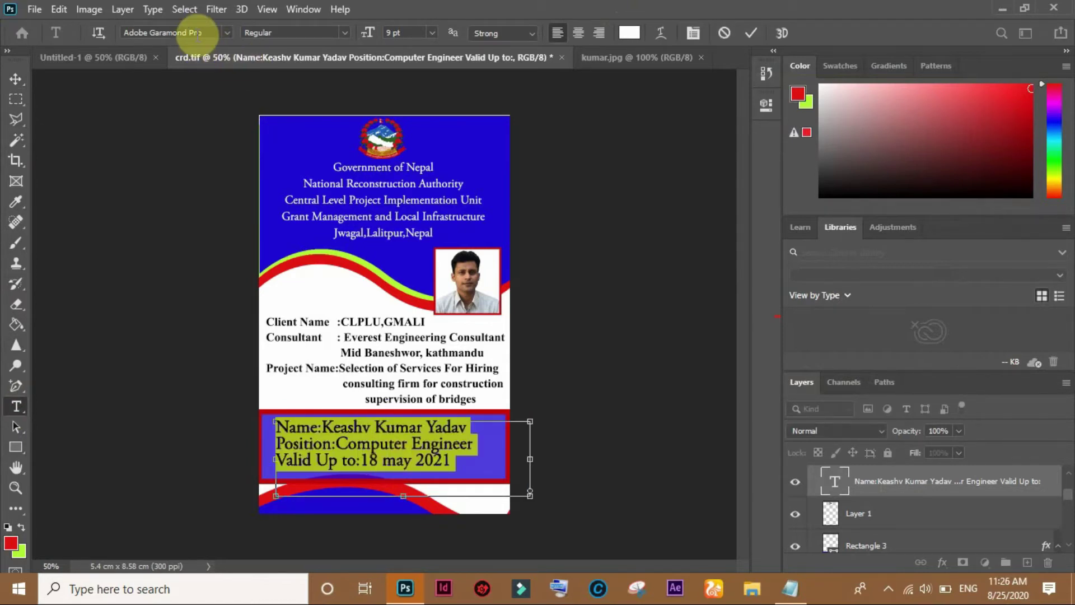
Step: Change the name panel font to Bell MT in Bold style and commit
left_click(228, 32)
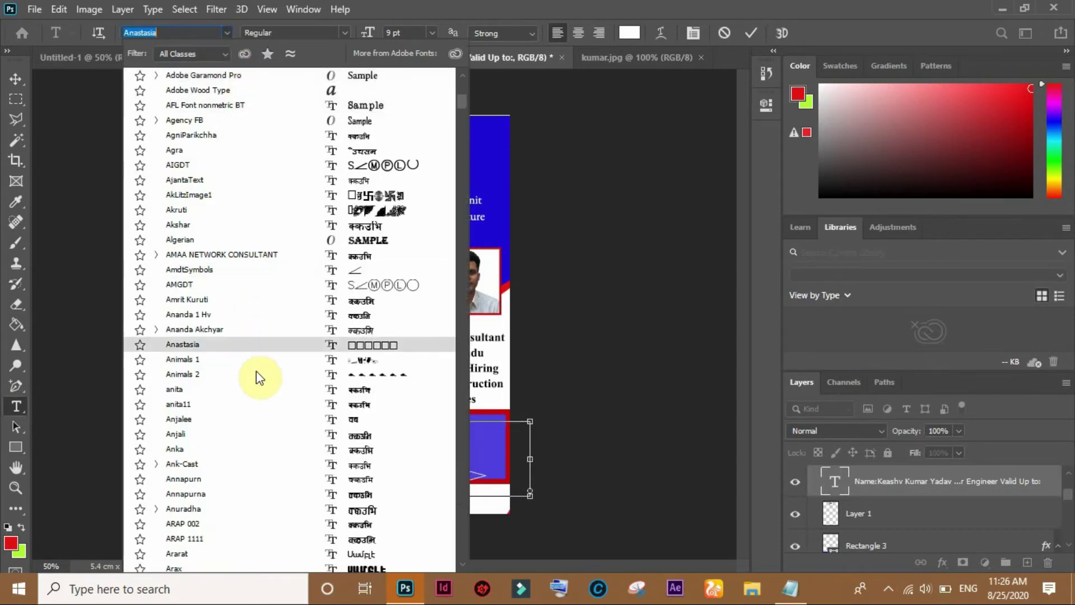
scroll(259, 411, "down", 2)
scroll(249, 403, "down", 1)
scroll(255, 404, "down", 2)
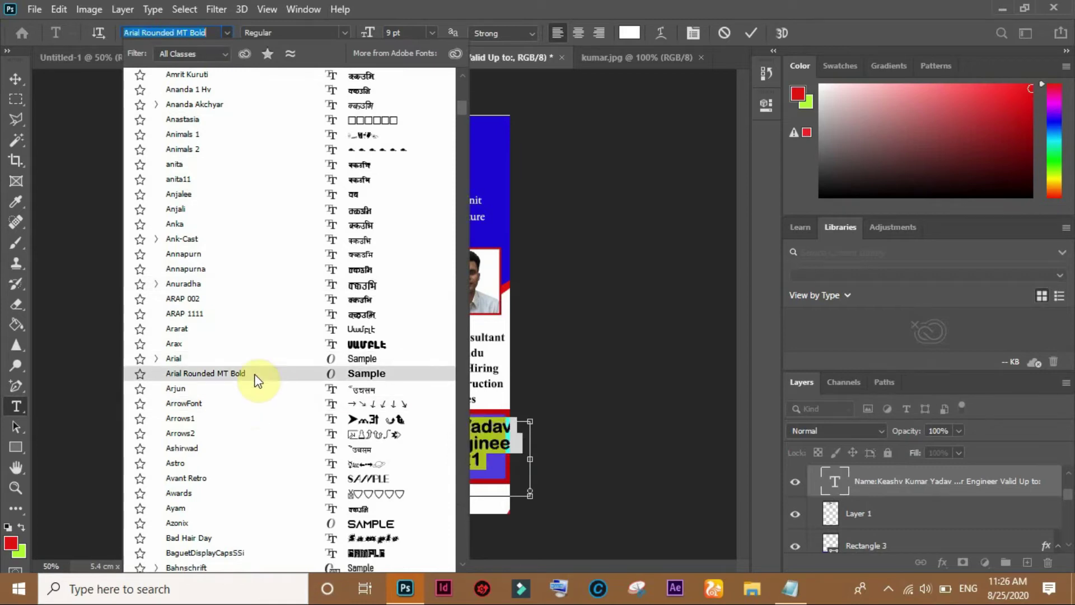
scroll(254, 387, "down", 1)
scroll(252, 392, "down", 2)
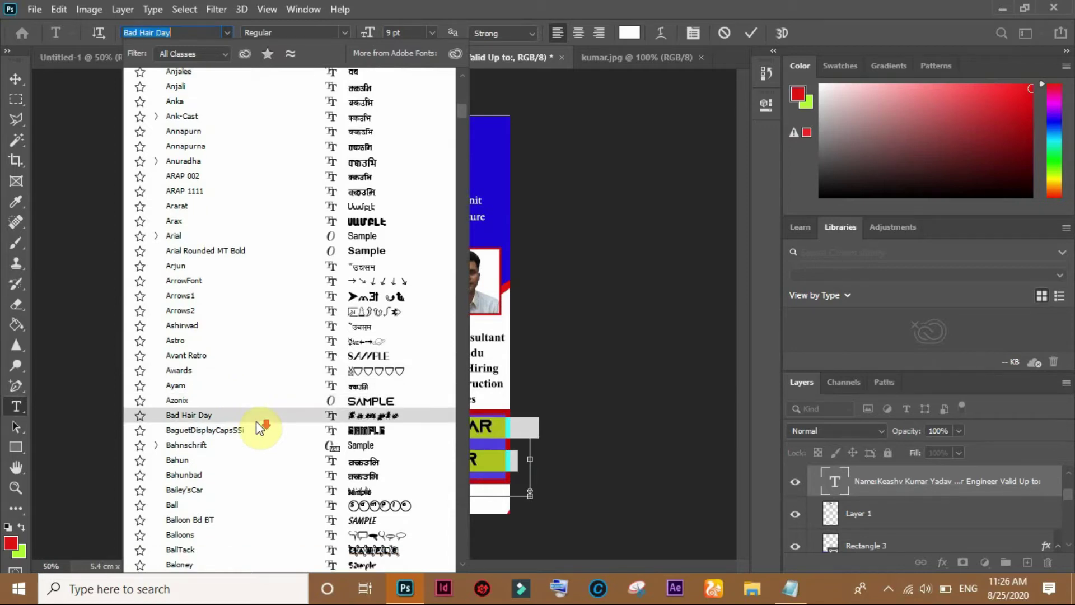
scroll(260, 425, "down", 1)
scroll(259, 426, "down", 2)
scroll(259, 429, "down", 1)
scroll(260, 430, "down", 2)
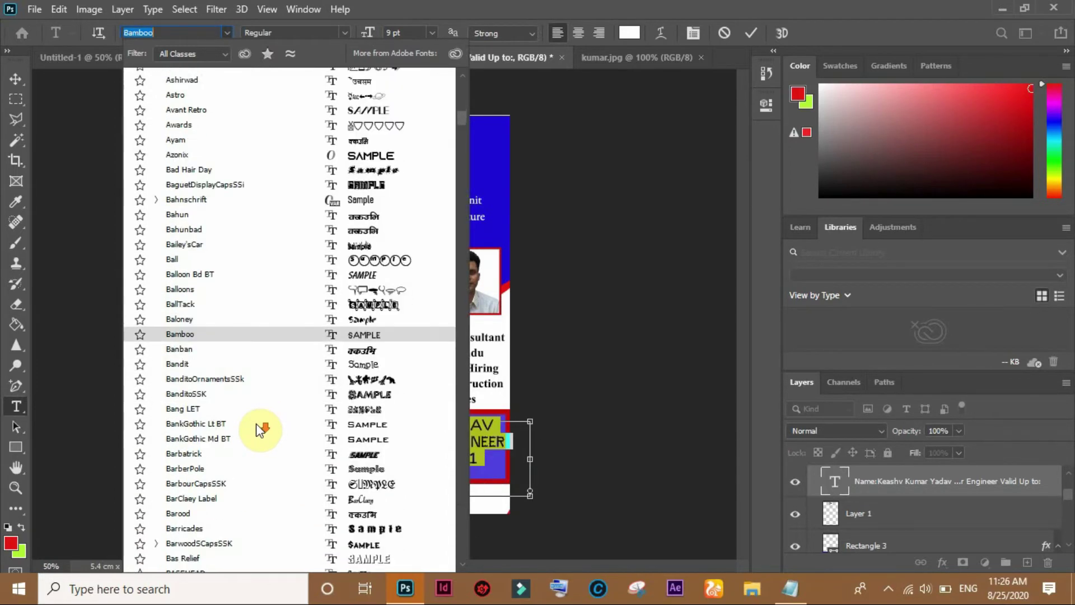
scroll(259, 430, "down", 1)
scroll(259, 430, "down", 1)
scroll(259, 430, "down", 1)
scroll(259, 430, "down", 1)
scroll(259, 430, "down", 1)
scroll(260, 430, "down", 1)
scroll(259, 430, "down", 1)
scroll(260, 430, "down", 1)
scroll(259, 430, "down", 2)
scroll(260, 430, "down", 1)
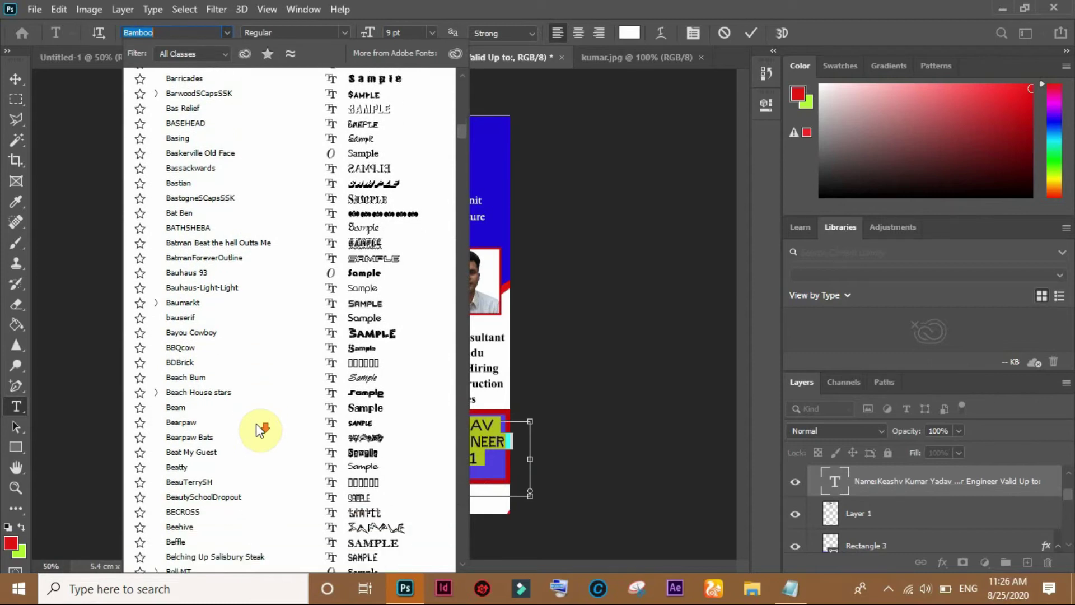
scroll(259, 430, "down", 2)
scroll(260, 430, "down", 1)
scroll(259, 430, "down", 1)
scroll(259, 430, "down", 1)
scroll(259, 430, "down", 1)
scroll(257, 423, "down", 1)
scroll(256, 424, "down", 1)
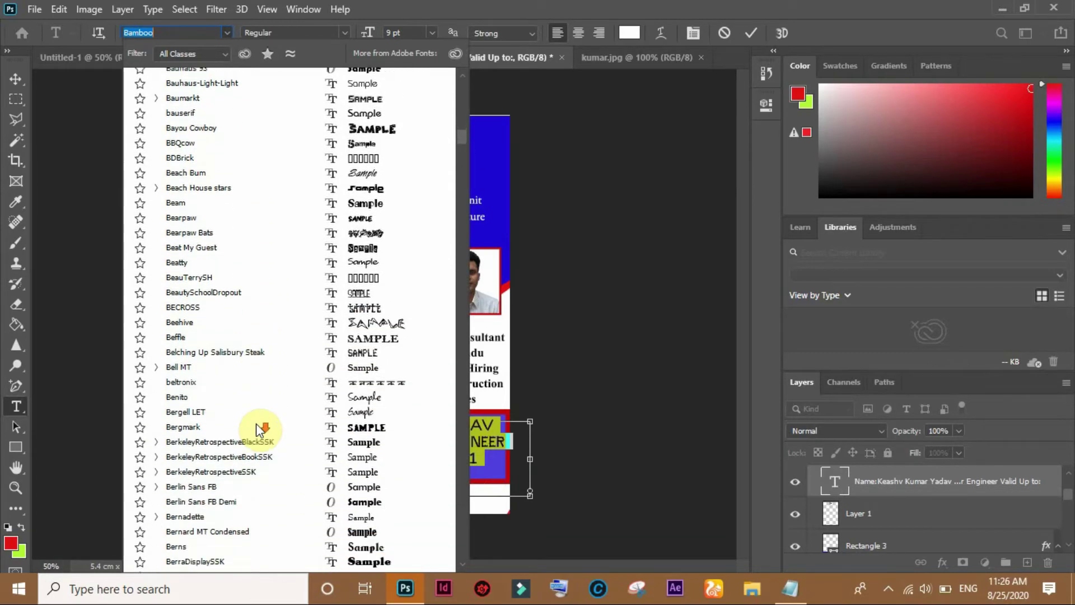
left_click(236, 372)
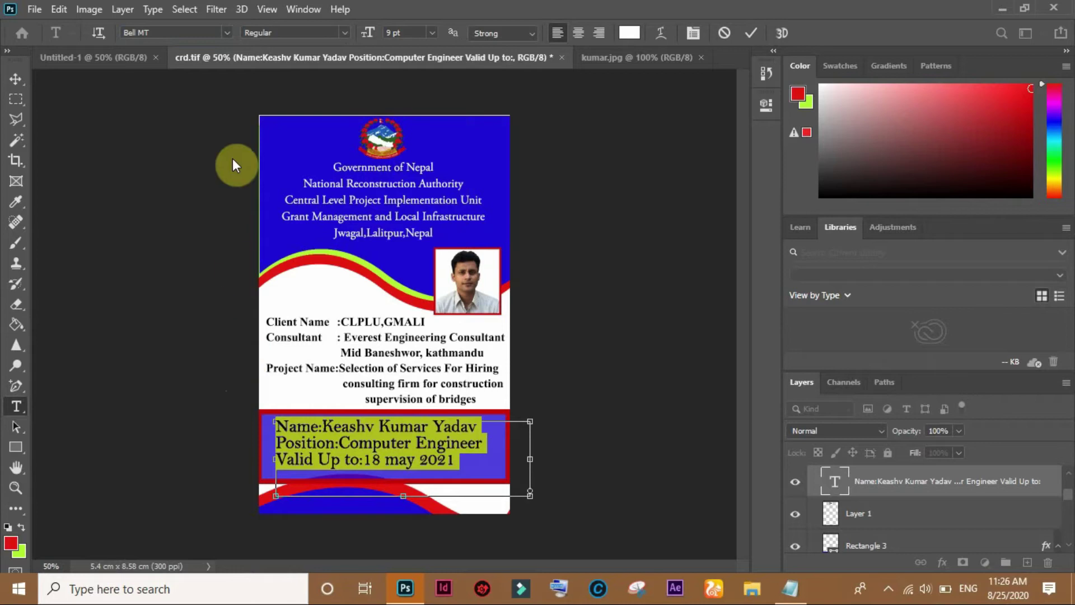
left_click(345, 32)
left_click(290, 73)
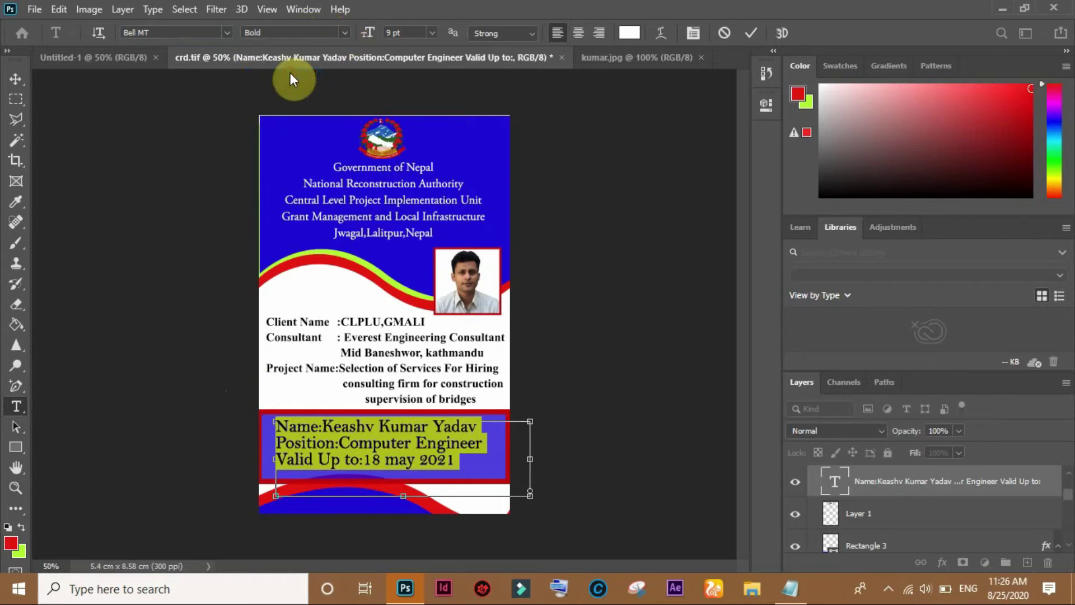
left_click(16, 78)
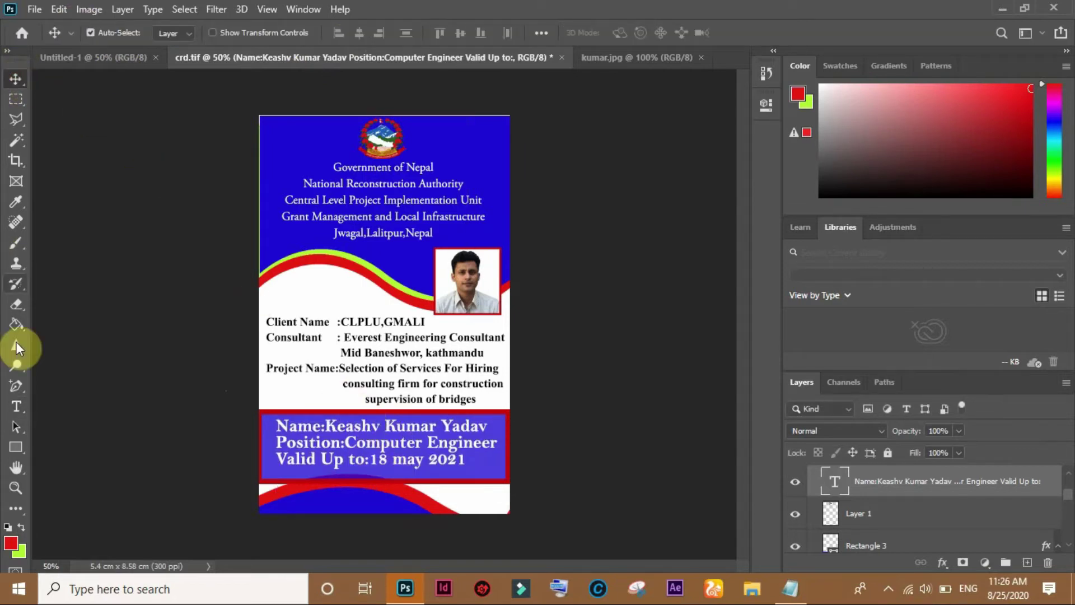
Step: Reduce all three name panel lines to 8 pt
left_click(16, 407)
left_click(305, 470)
left_click(347, 444)
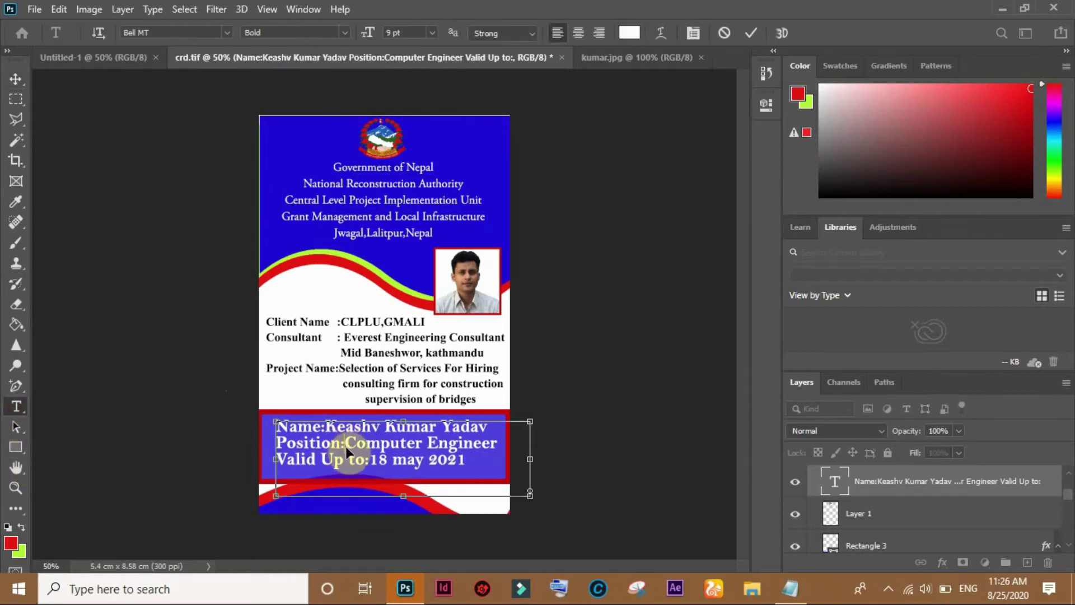
key("ctrl+a")
key("ctrl+shift+comma")
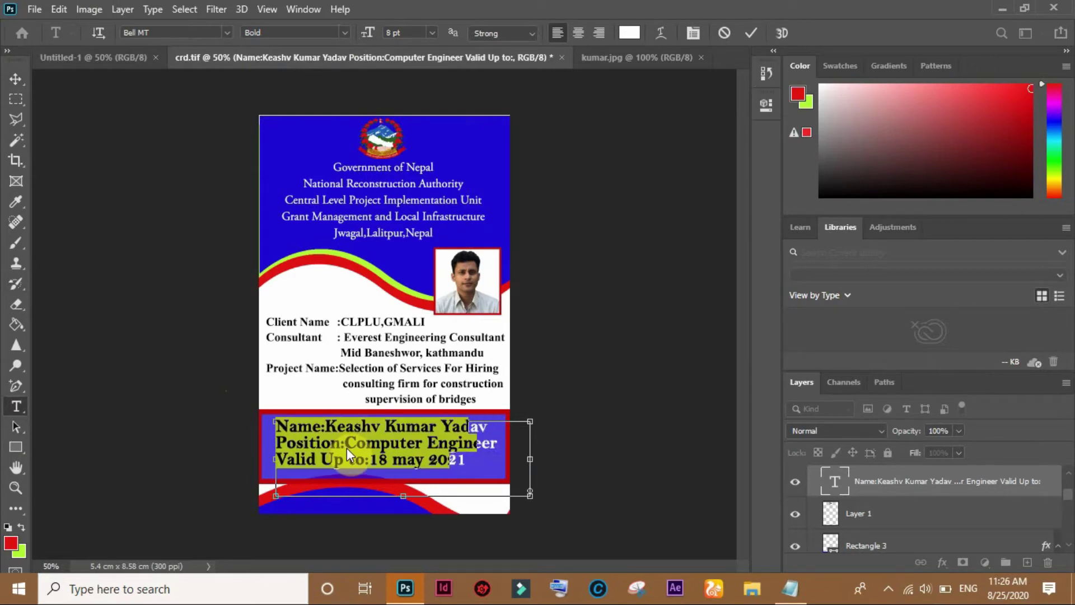
left_click(16, 78)
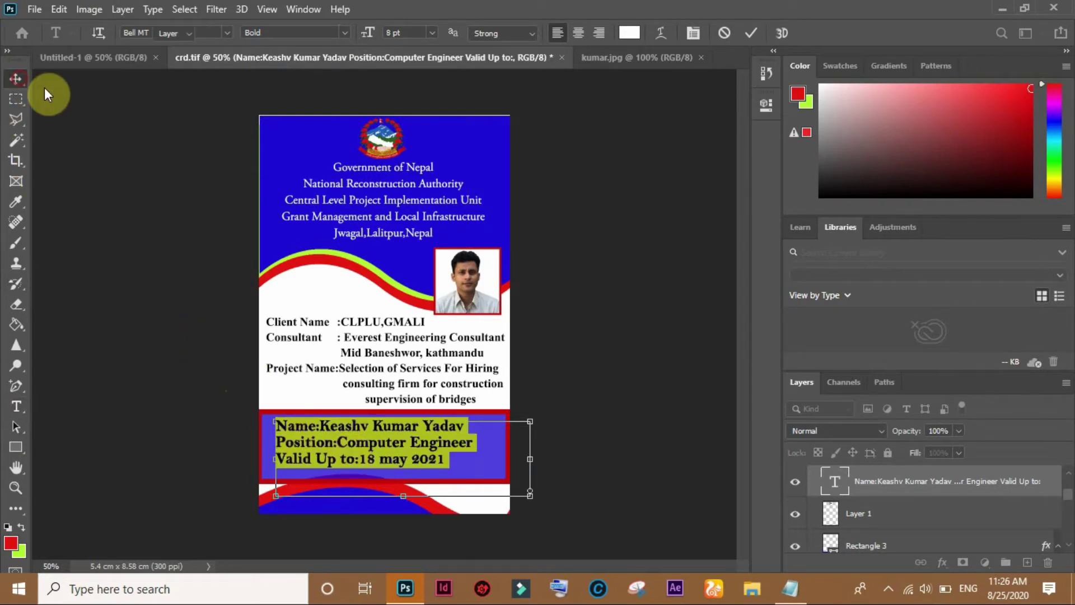
Step: Nudge the name text right and raise the Rectangle 2 copy wave above Rectangle 3
key("Right")
key("Right")
key("Right")
key("Right")
key("Right")
key("Right")
key("Right")
key("Right")
key("Right")
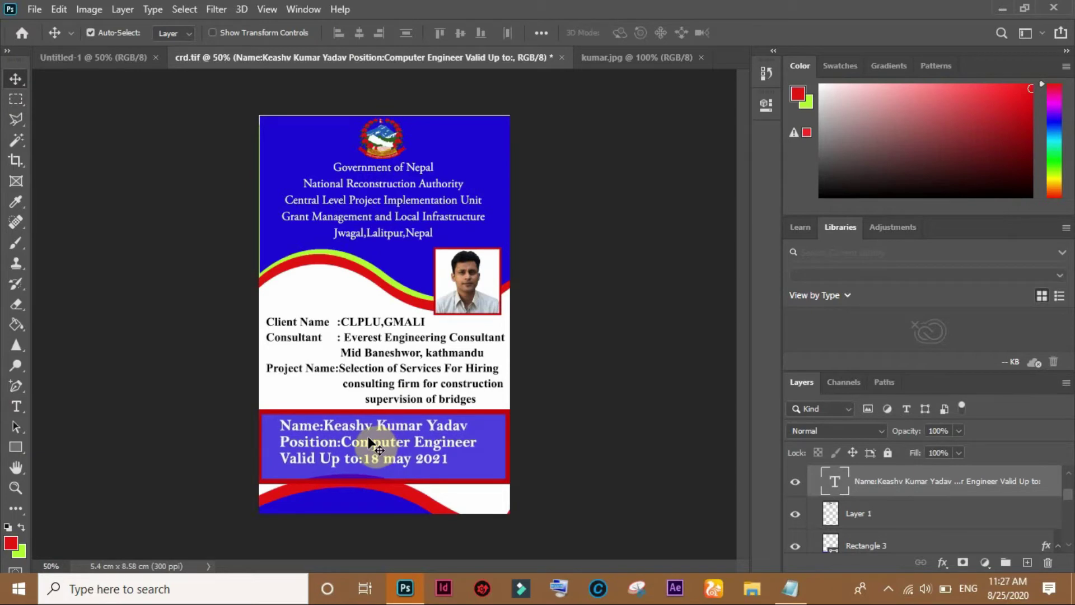
key("Right")
key("Right")
key("Right")
key("Right")
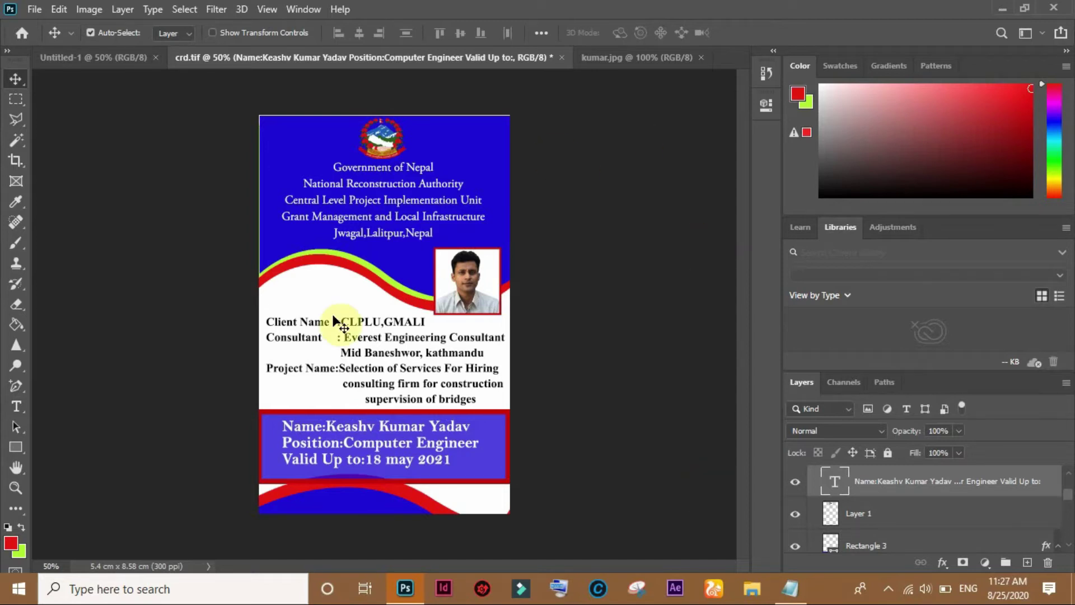
left_click(392, 489)
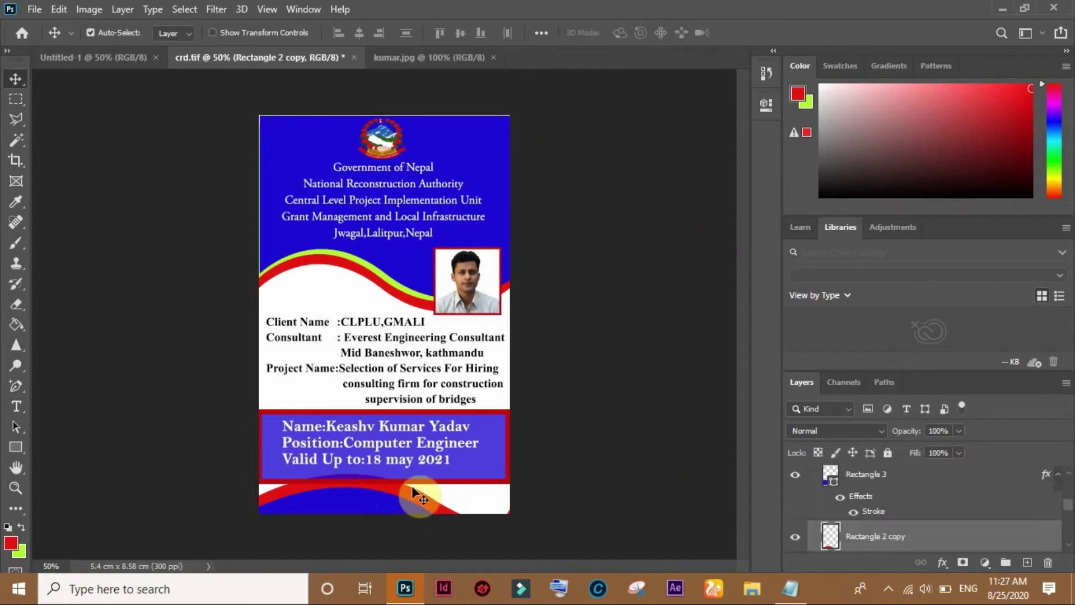
left_click(405, 495)
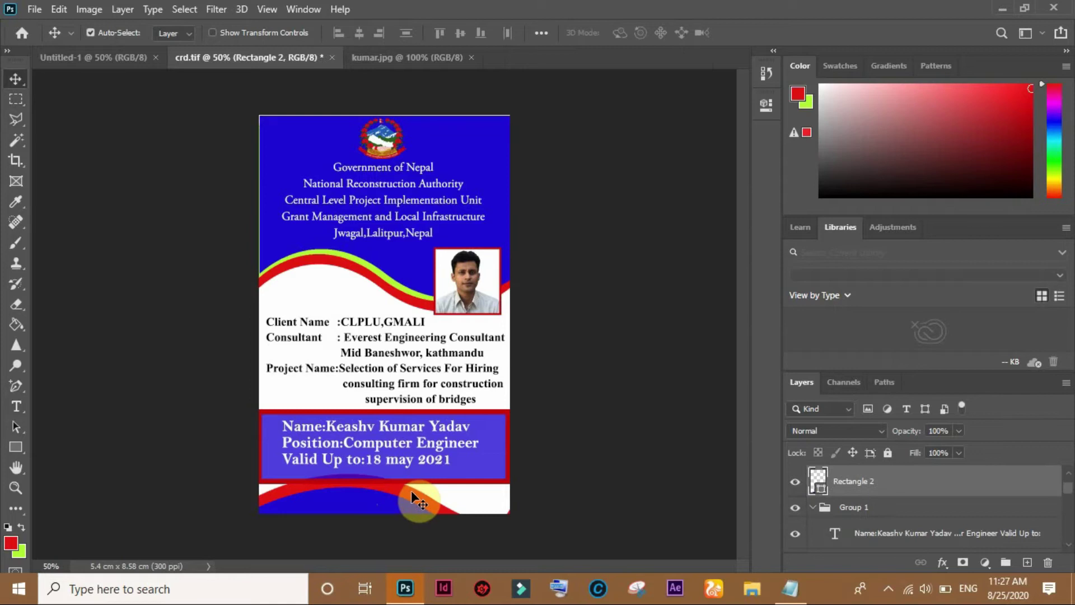
left_click(408, 494)
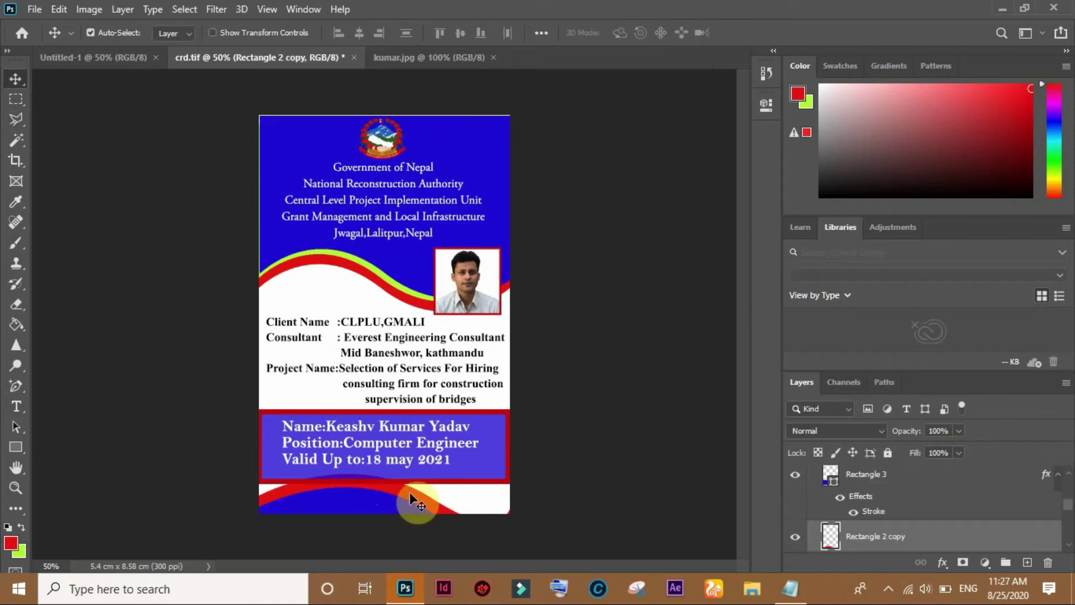
key("ctrl")
key("ctrl+bracketright")
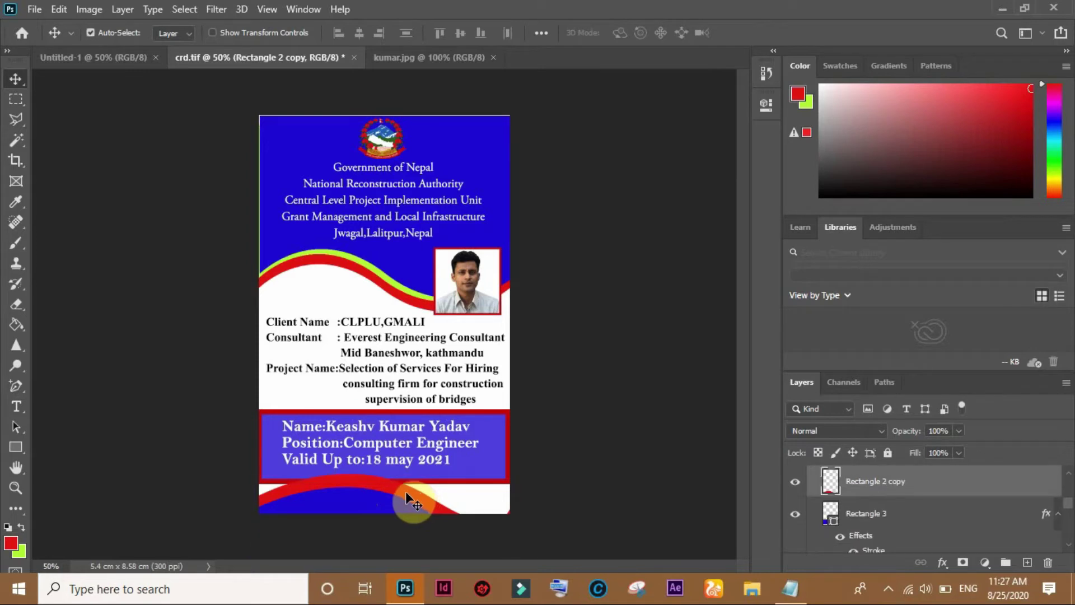
Step: Nudge the Rectangle 2 bottom wave upward and try an offset duplicate of it
left_click_drag(405, 491, 407, 489)
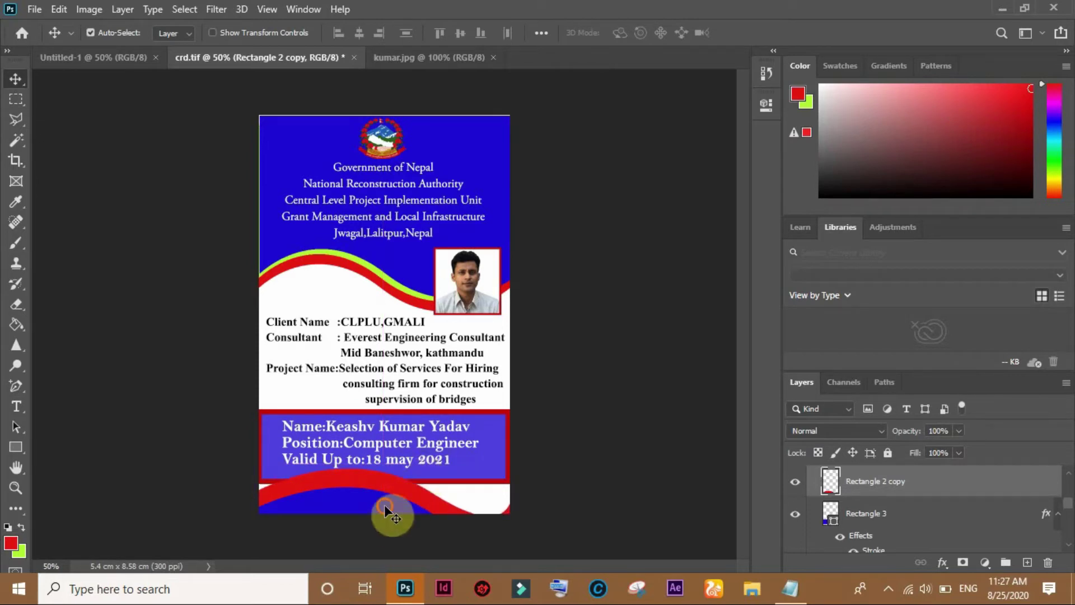
left_click(384, 505)
key("Up")
key("Up")
key("Up")
key("Up")
key("Up")
key("Up")
key("Up")
key("Up")
key("Up")
key("Up")
key("Up")
key("Up")
key("Up")
key("Up")
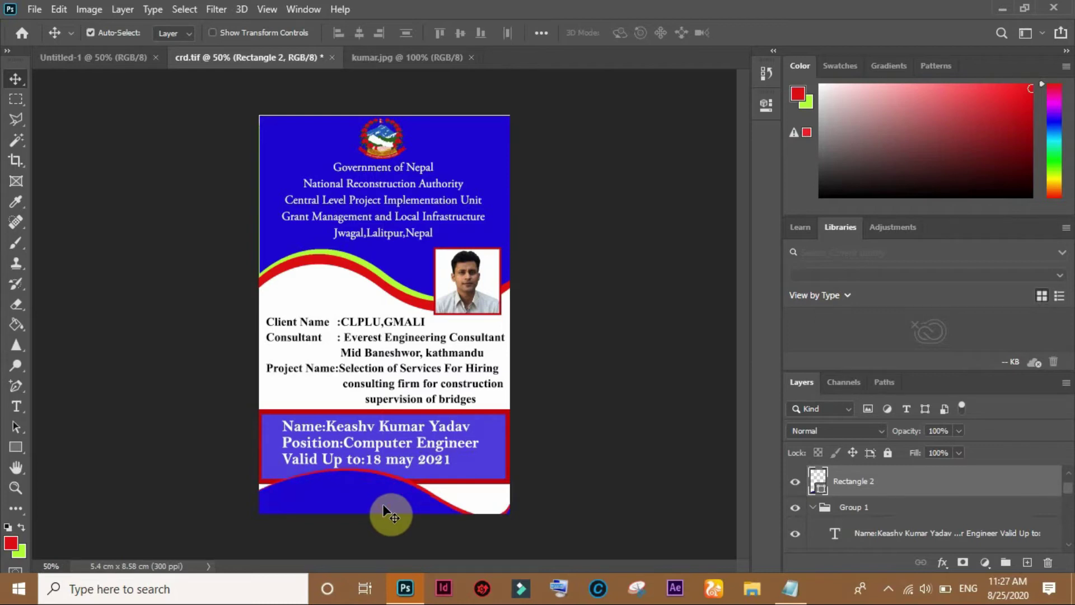
key("Up")
key("Up")
key("Up")
key("Up")
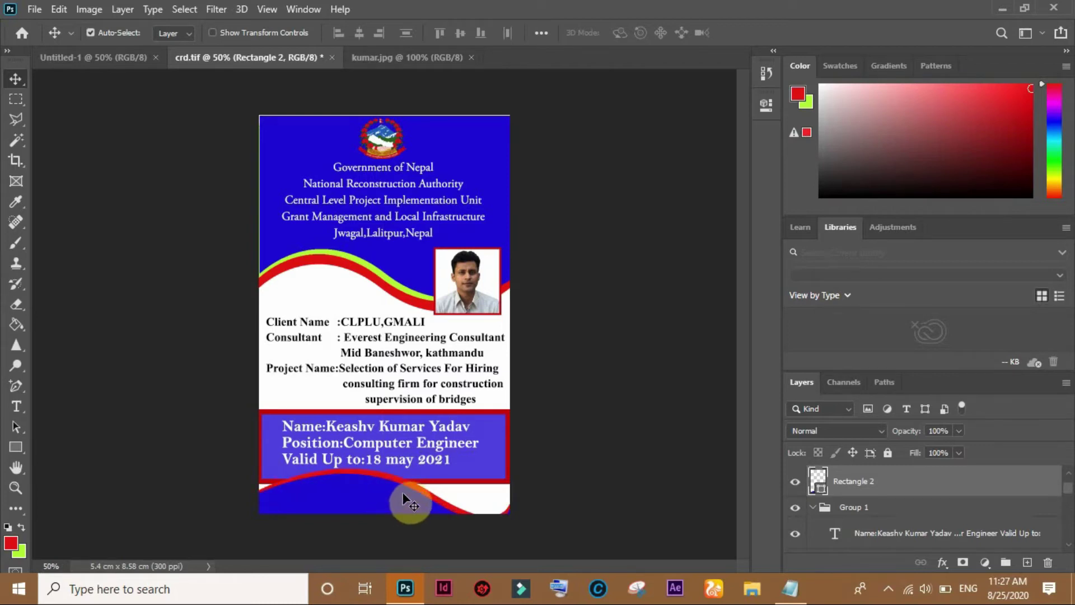
key("ctrl+j")
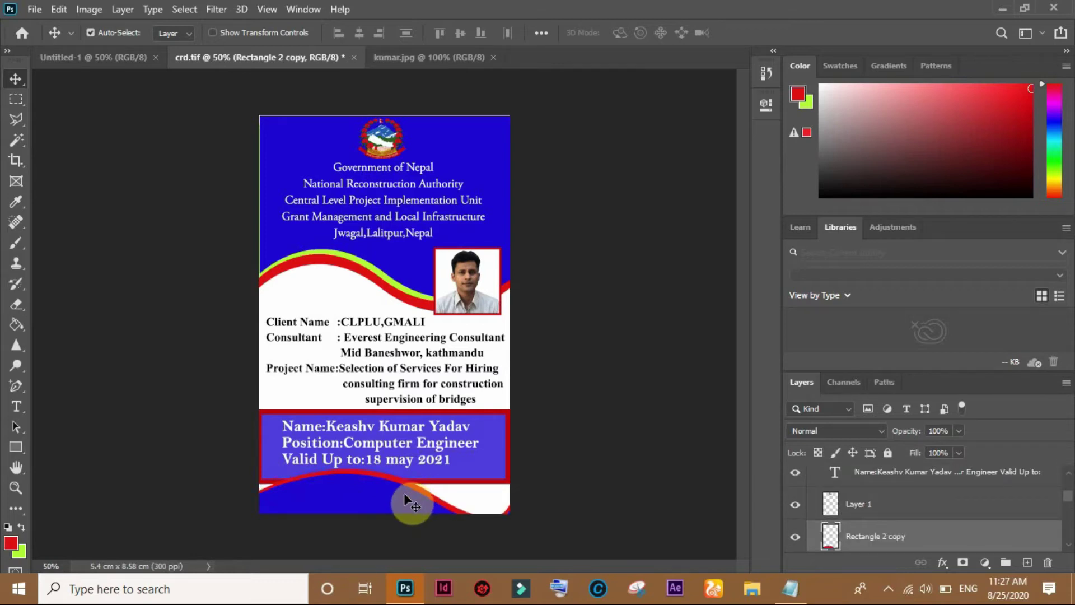
key("Down")
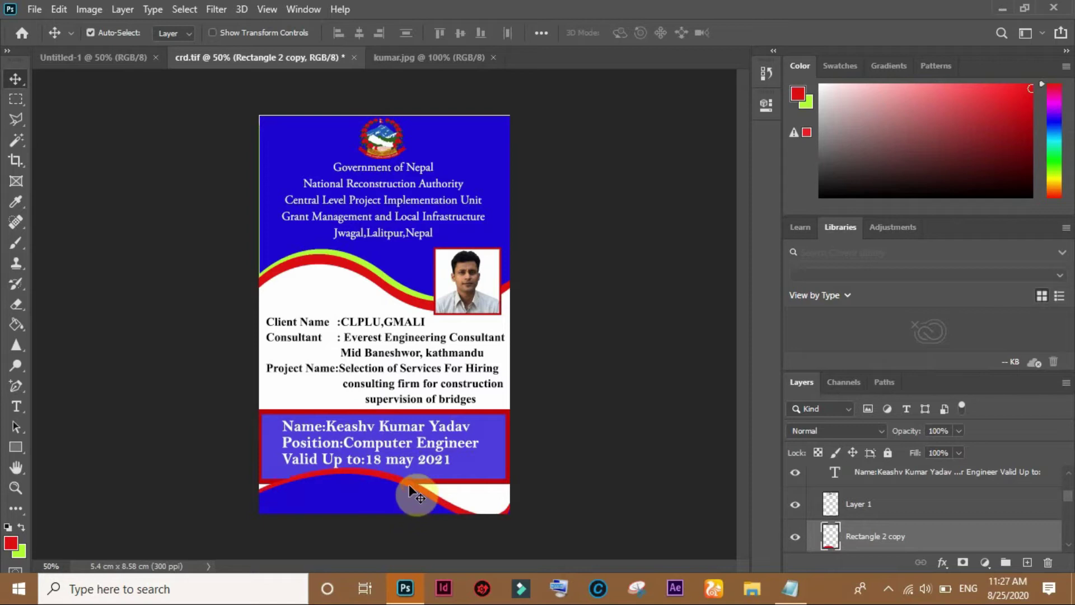
key("Down")
key("Down")
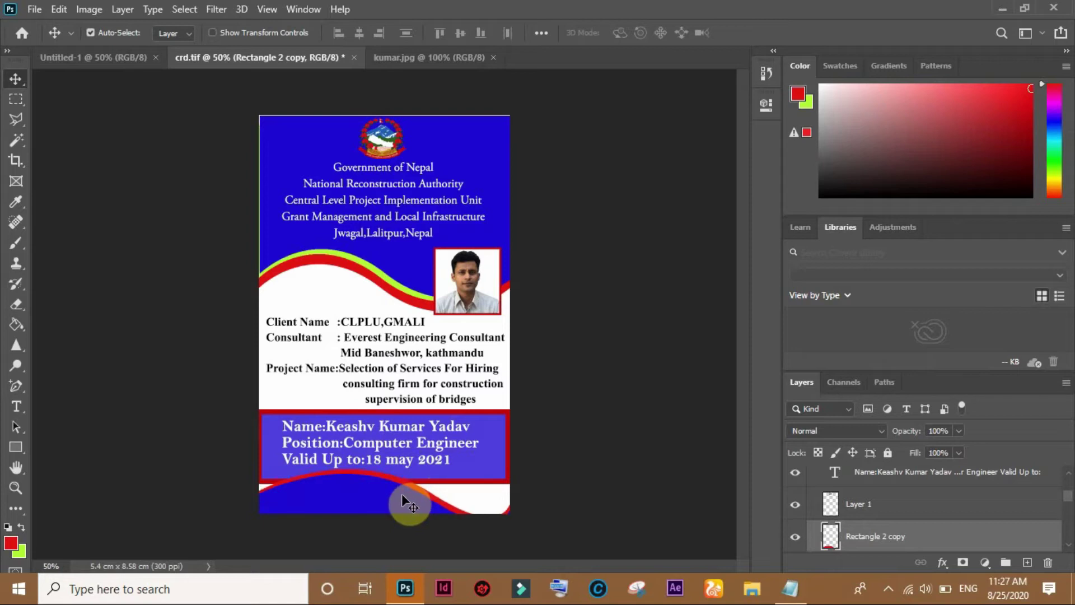
key("Down")
key("Up")
key("Down")
key("Down")
key("Down")
key("Down")
key("Down")
key("Down")
key("Down")
key("Delete")
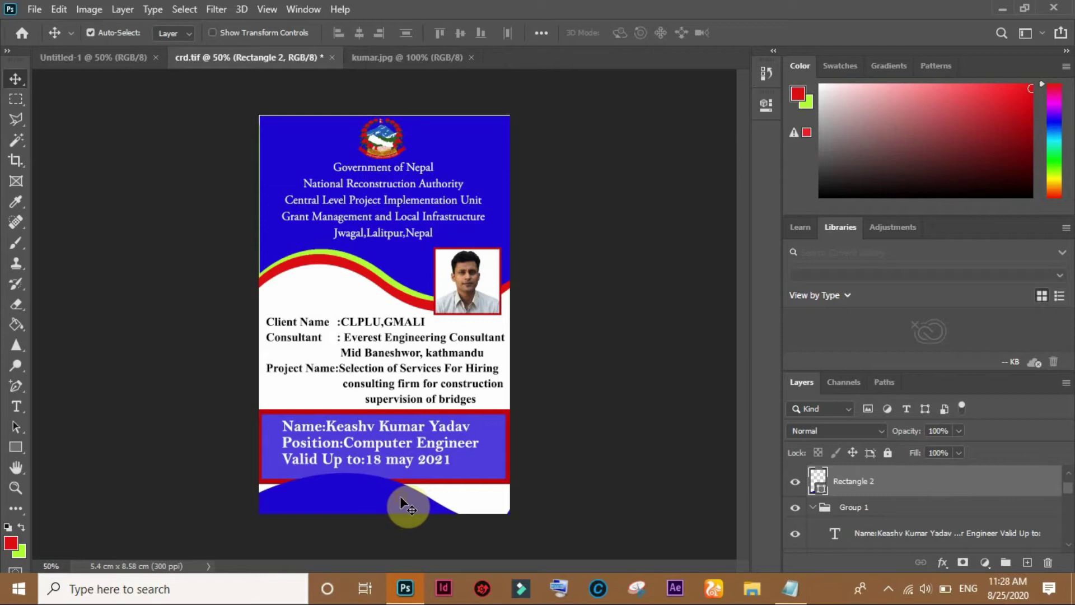
Step: Drag the blue wave and a fresh copy up to overlap the name panel
left_click_drag(400, 495, 417, 453)
key("ctrl+j")
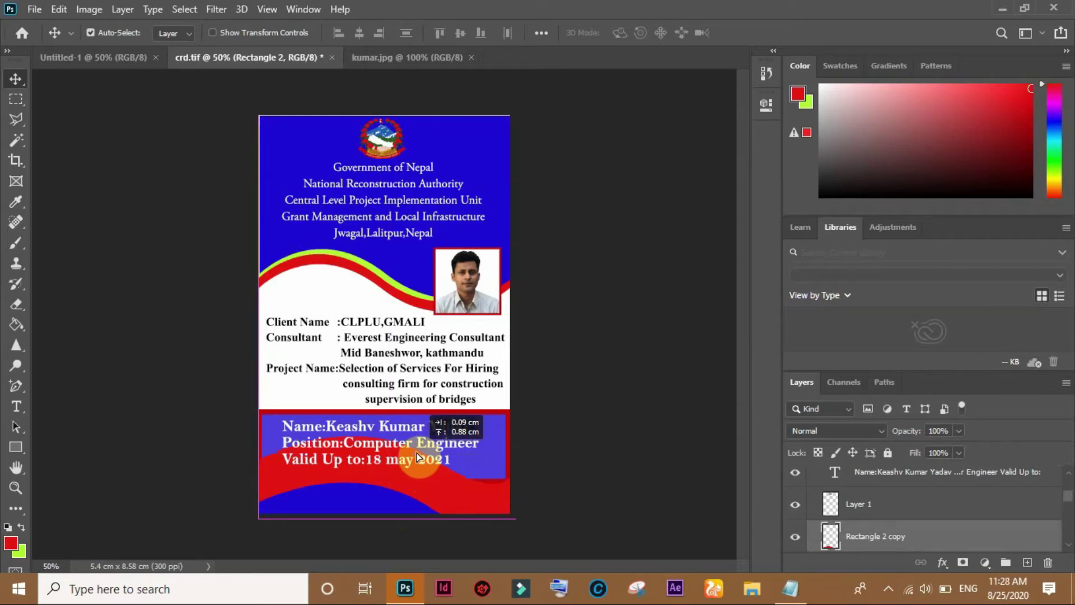
left_click(369, 500)
left_click_drag(370, 500, 376, 462)
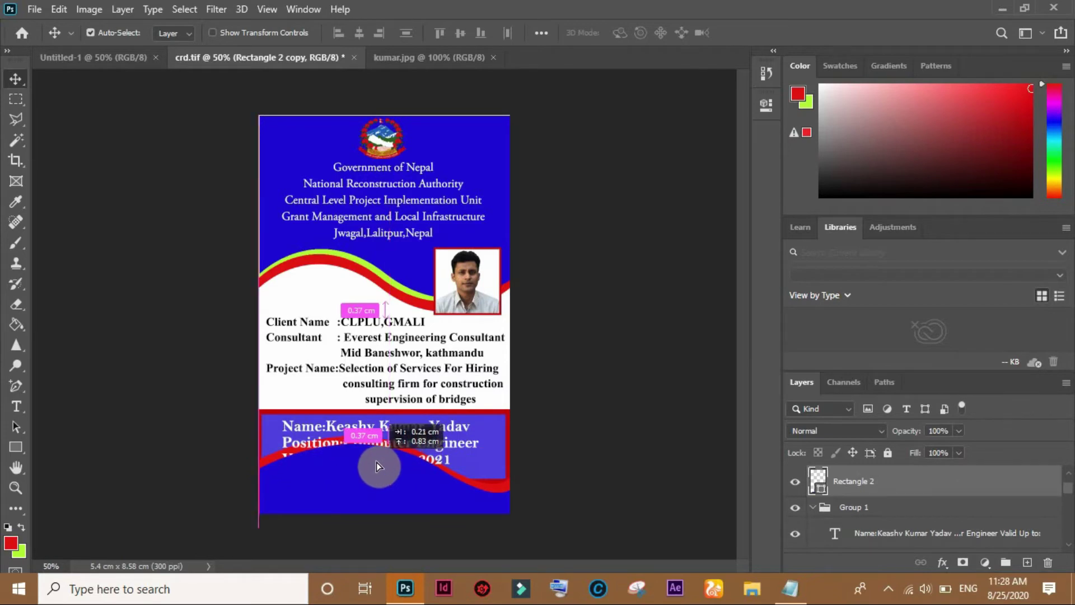
left_click_drag(376, 462, 376, 465)
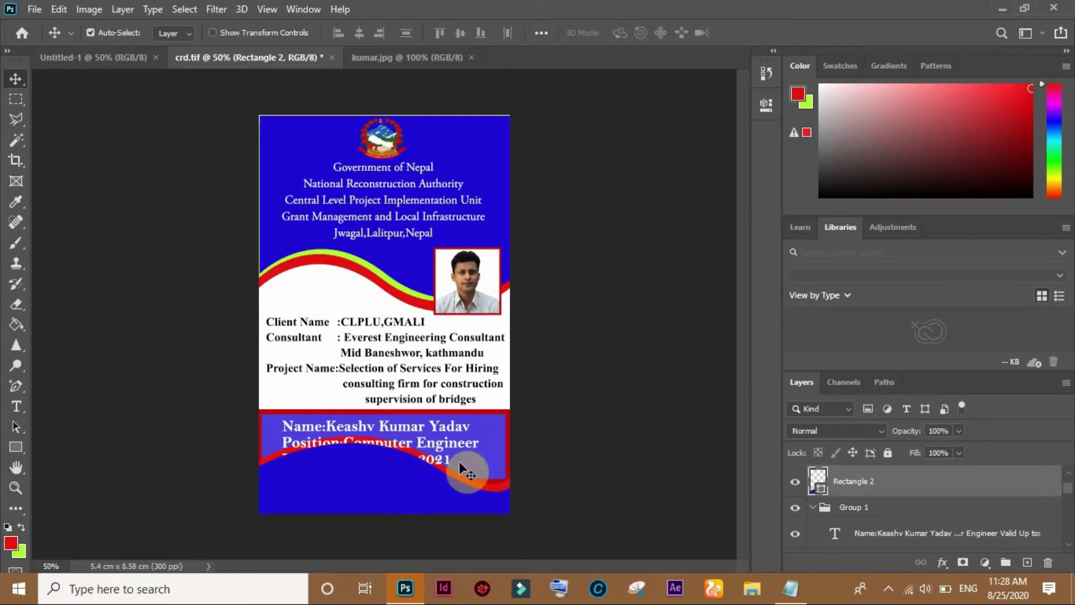
Step: Send the blue wave down into Group 1, duplicate it offset, and keep blue above the copy
key("ctrl+bracketright")
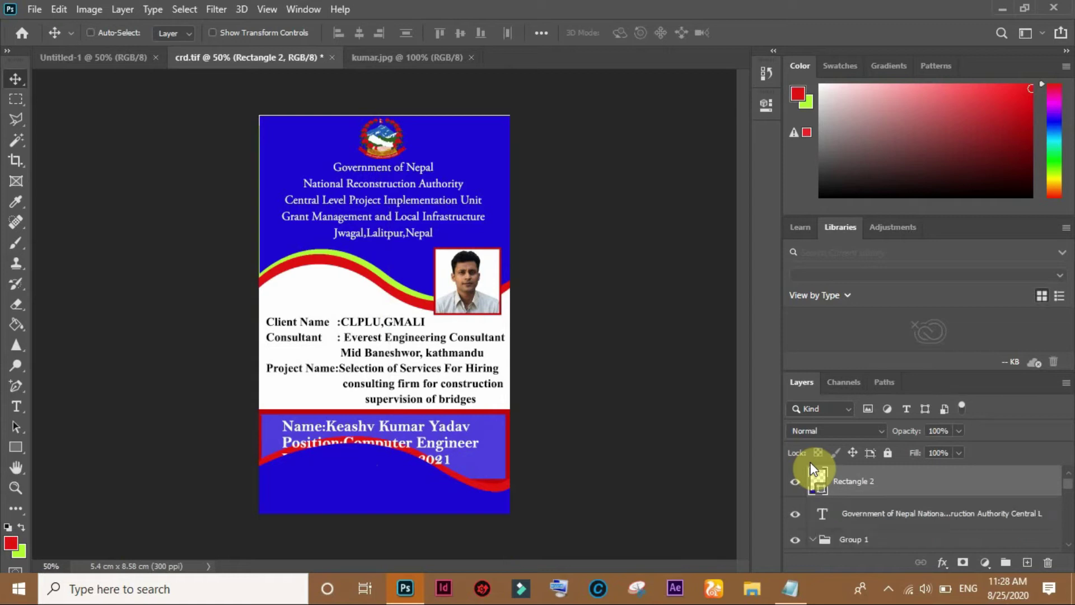
key("ctrl+bracketleft")
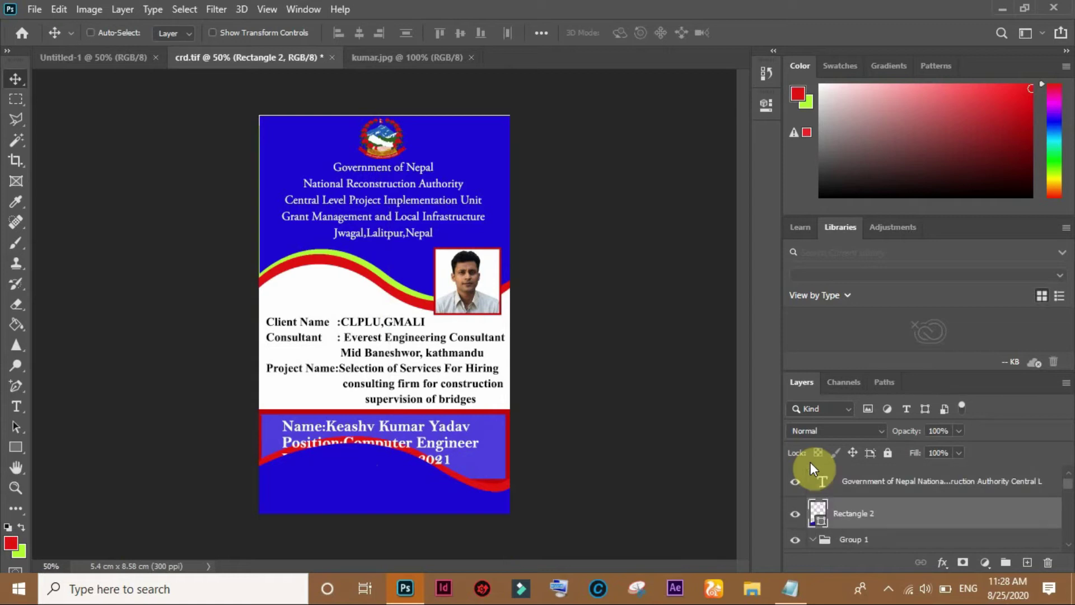
key("ctrl+bracketright")
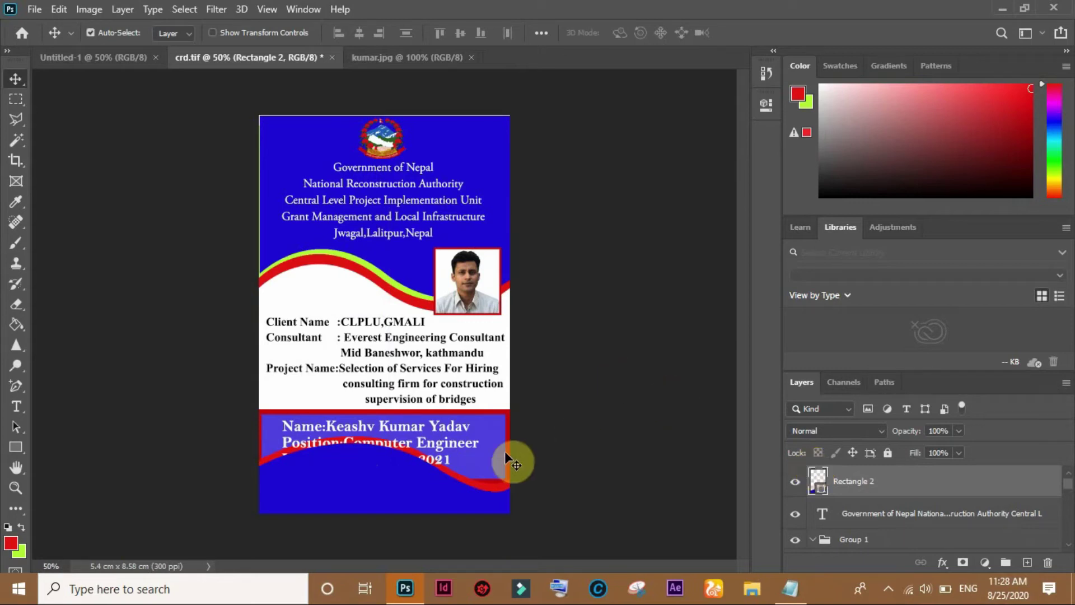
key("ctrl")
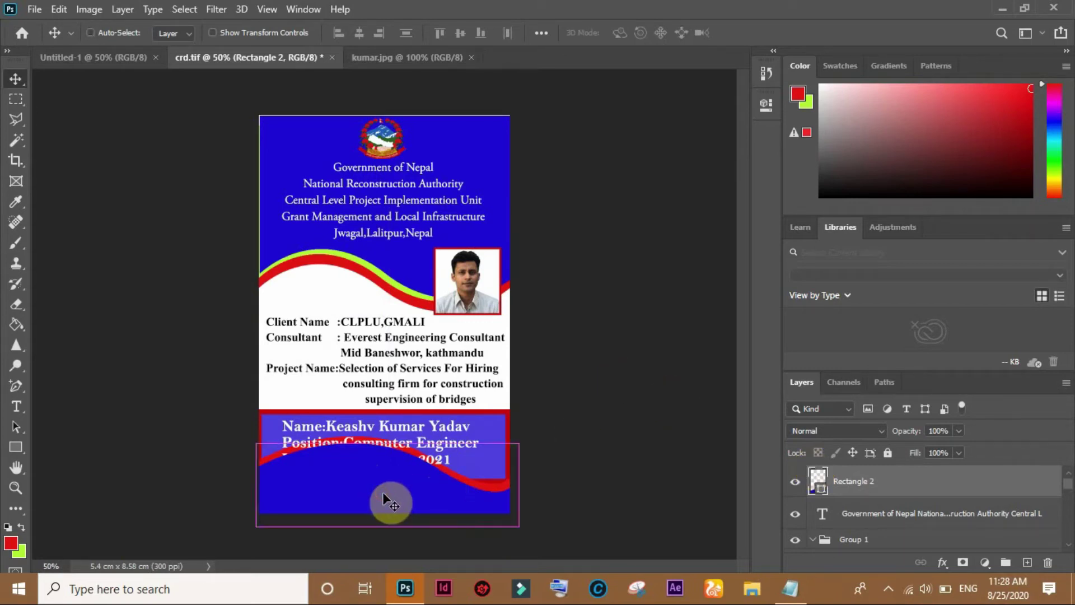
key("ctrl+bracketleft")
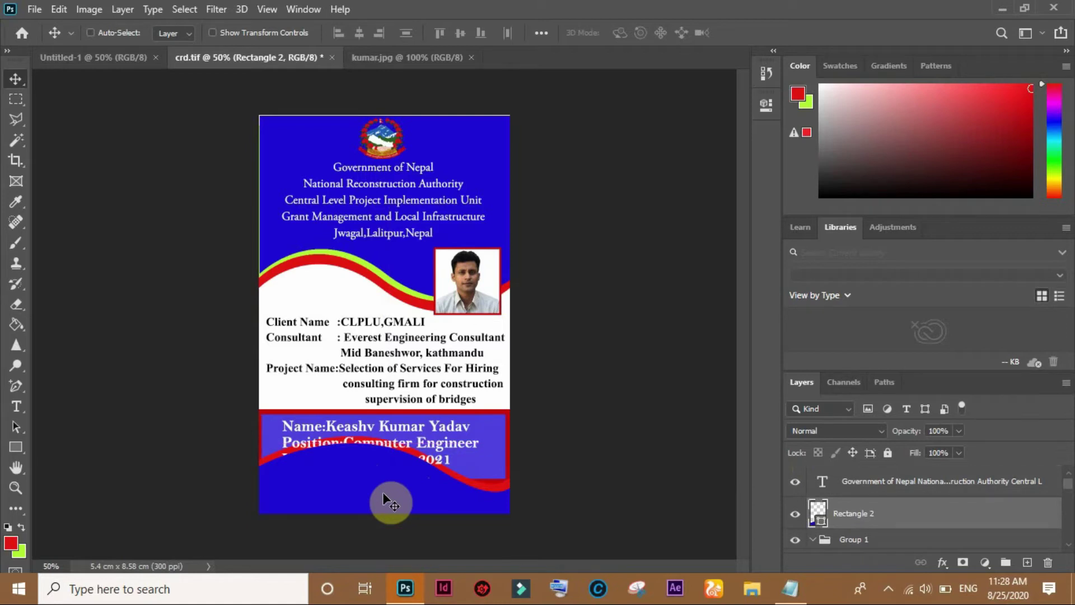
key("ctrl+bracketleft")
key("ctrl+bracketleft")
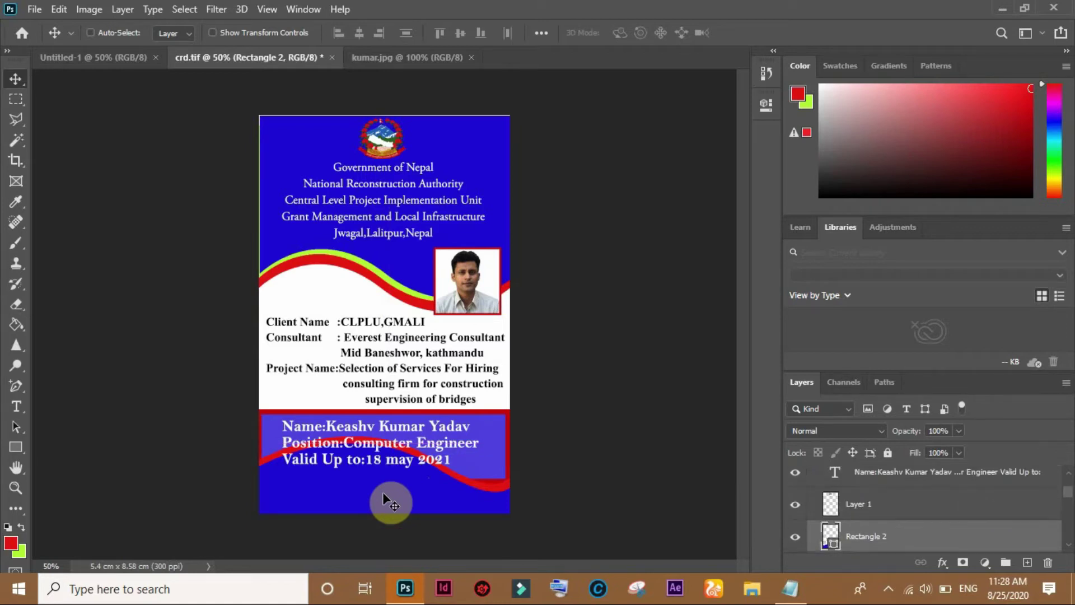
left_click_drag(382, 492, 382, 490)
key("ctrl+bracketright")
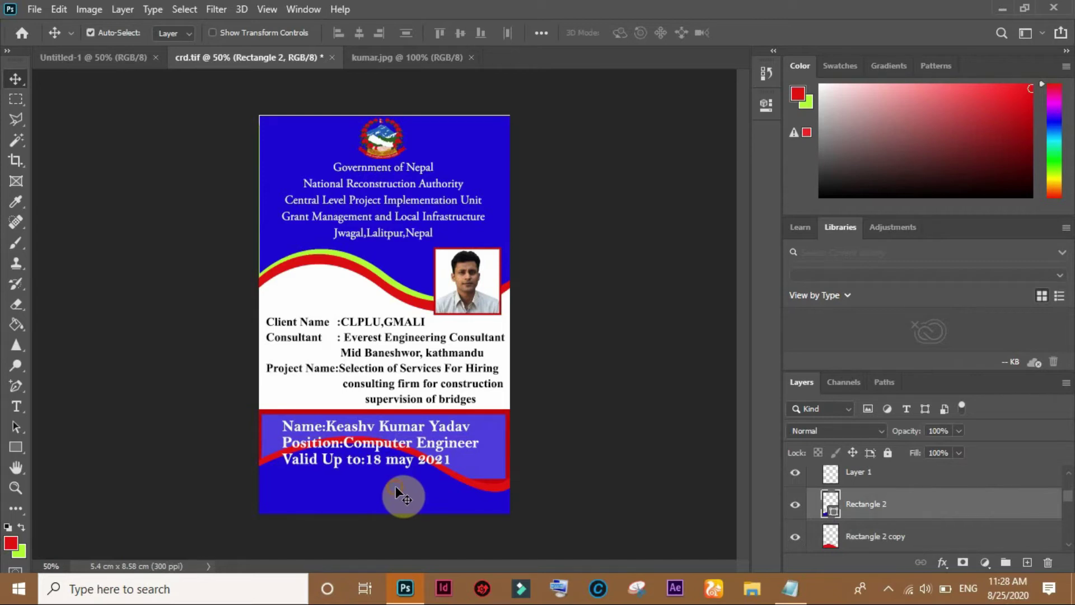
Step: Drag the red and blue bottom waves lower along the card's edge, then undo
left_click_drag(396, 486, 406, 495)
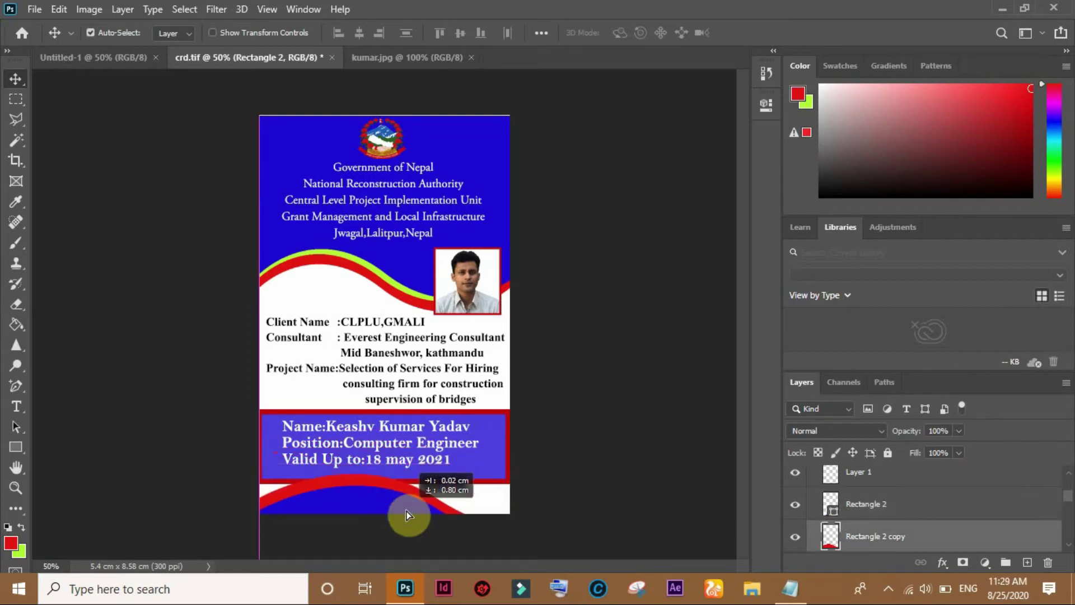
mouse_move(407, 495)
left_mouse_down()
mouse_move(398, 529)
mouse_move(393, 506)
mouse_move(360, 511)
left_mouse_up()
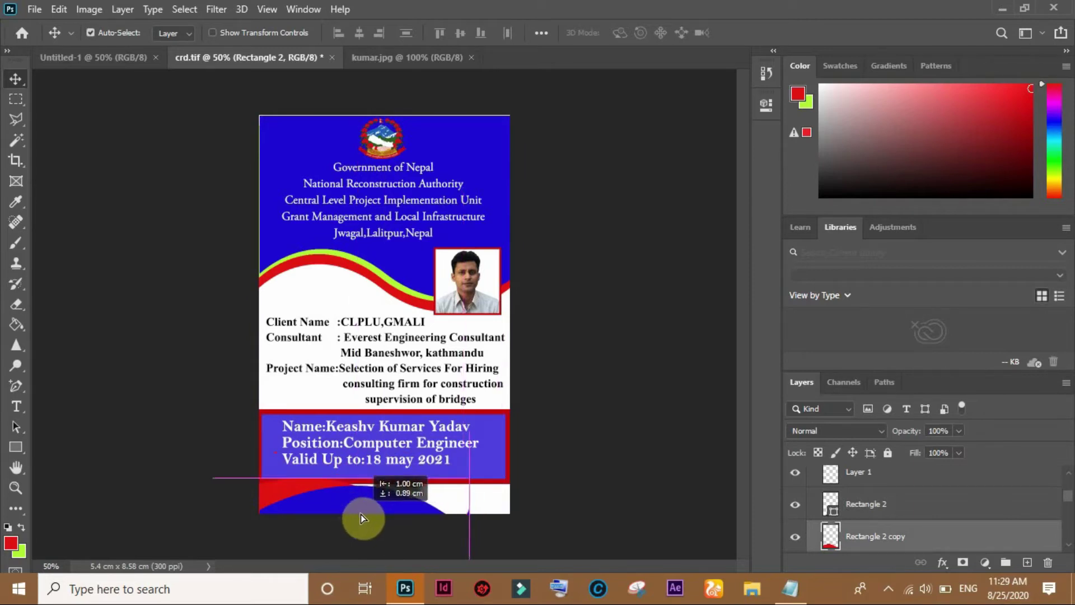
left_click_drag(361, 511, 366, 500)
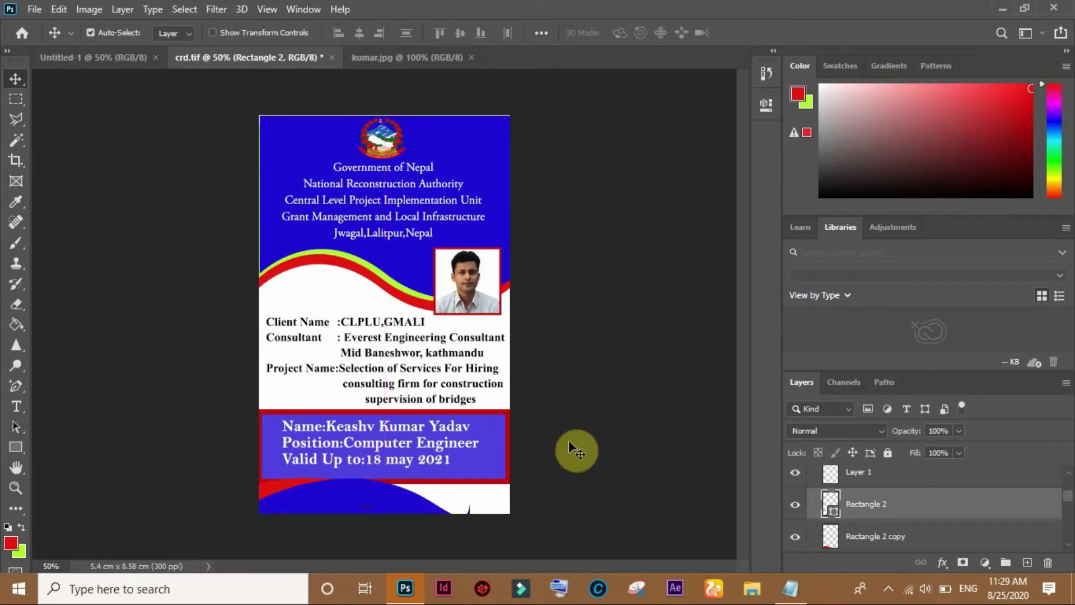
mouse_move(358, 502)
left_mouse_down()
mouse_move(465, 505)
mouse_move(365, 511)
left_mouse_up()
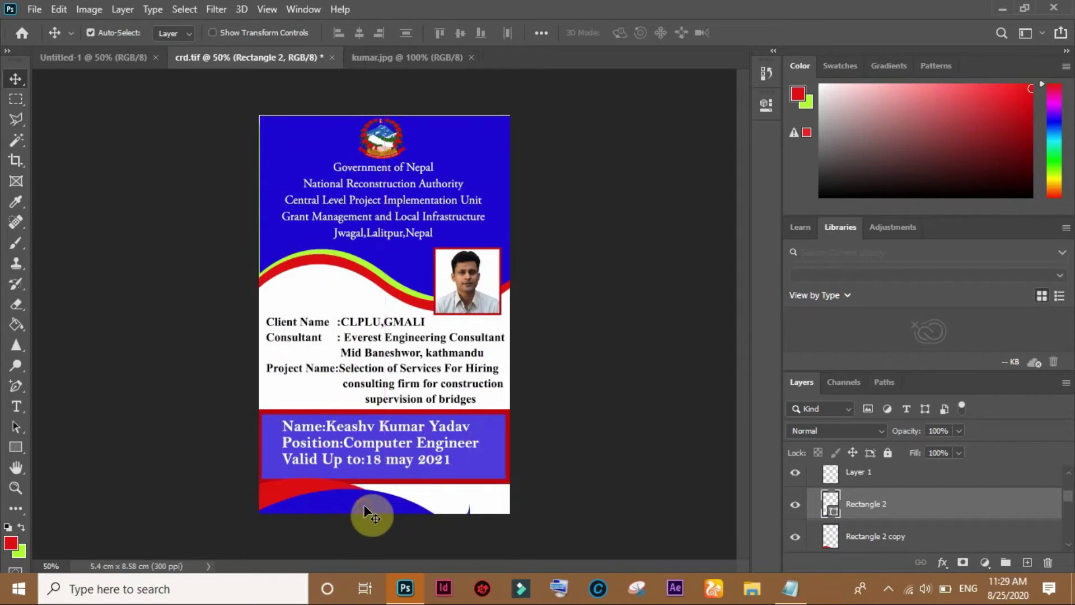
key("ctrl+z")
key("ctrl+z")
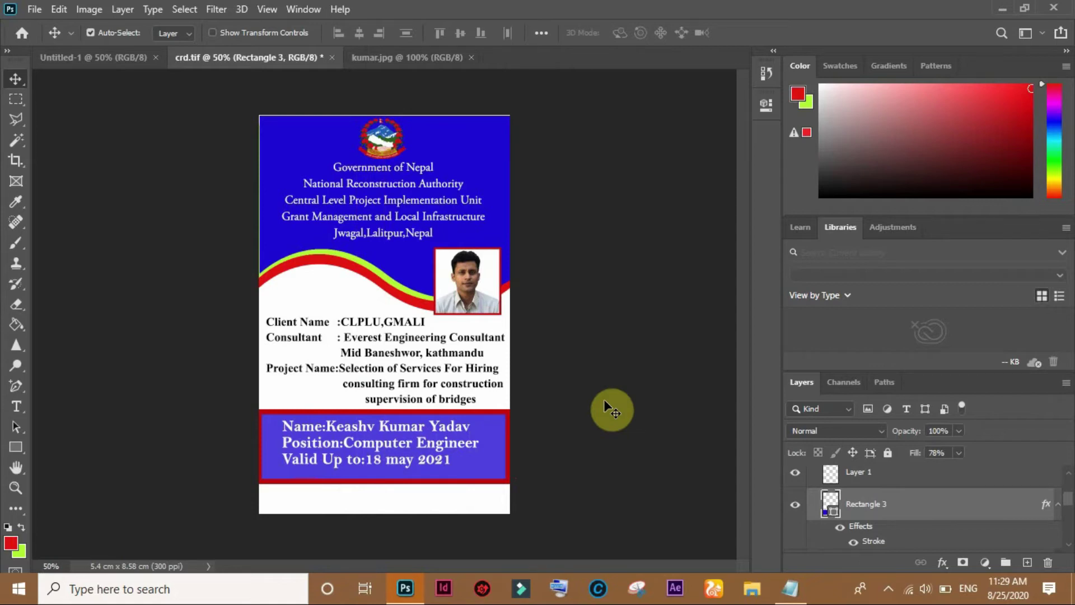
Step: Select the name panel text, nudge it down, and enter text editing
left_click(413, 446)
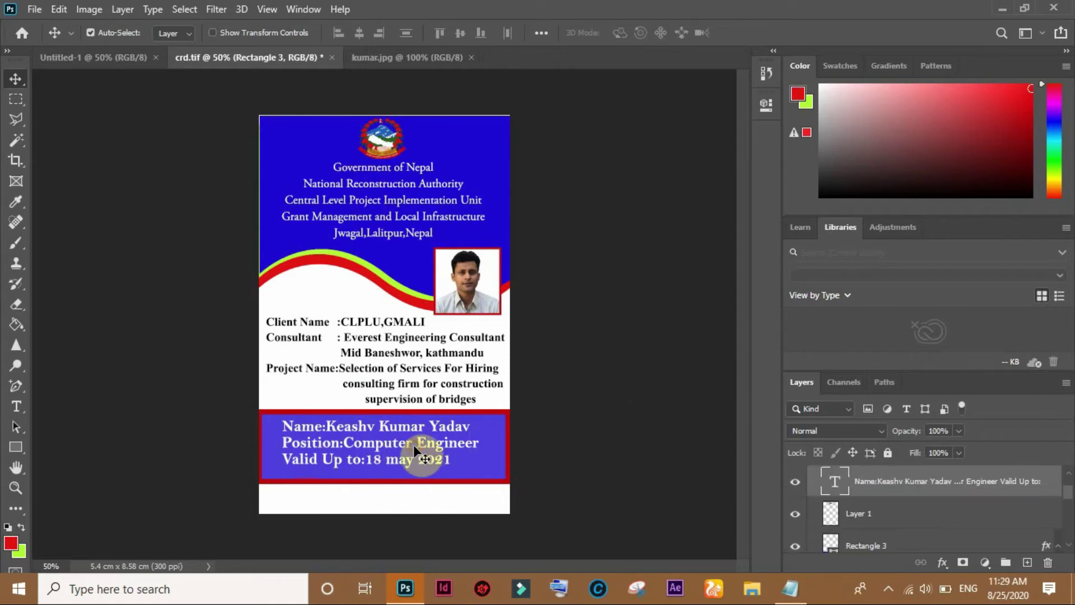
key("Down")
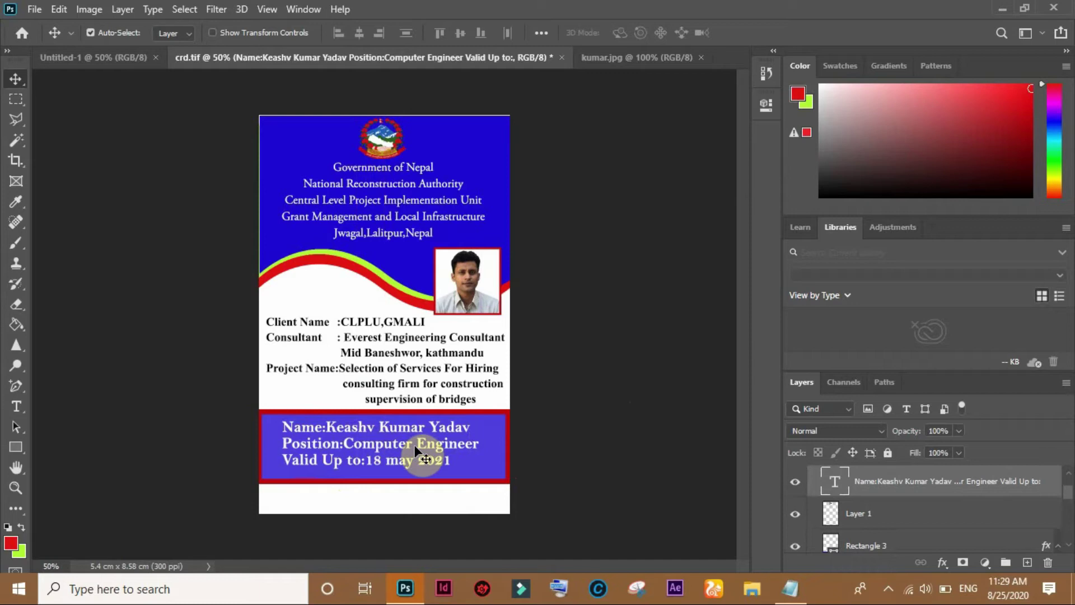
left_click(268, 427)
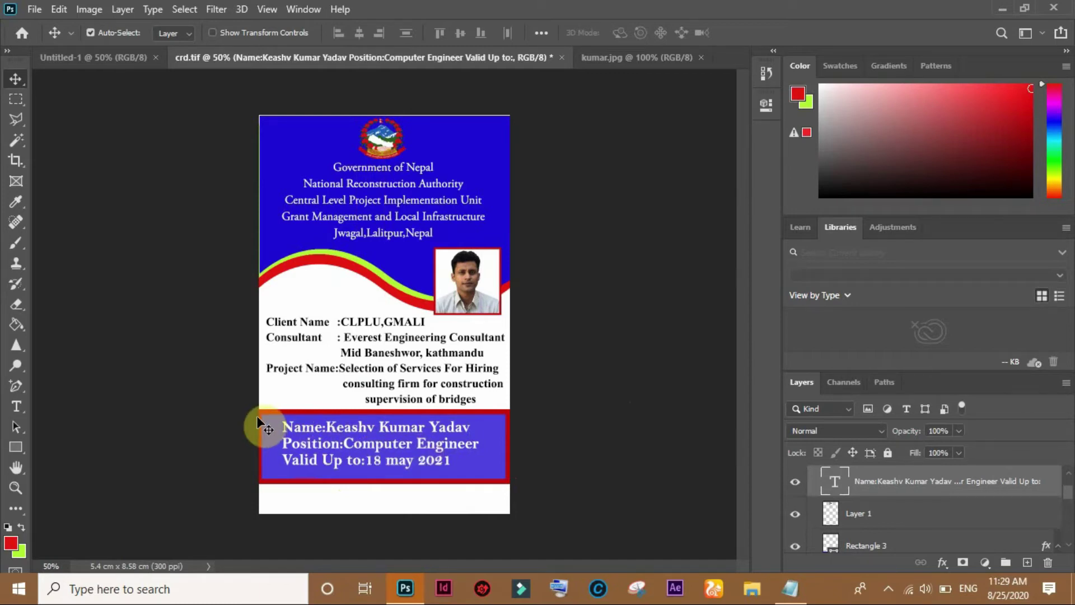
left_click(15, 406)
left_click(322, 428)
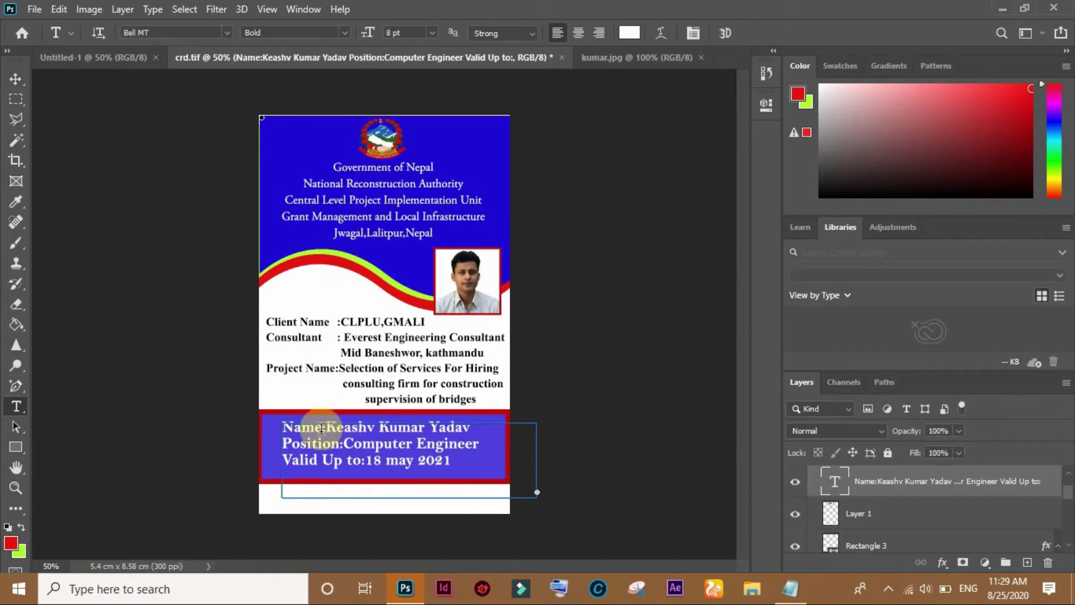
Step: Space out the colons after Name, Position and Valid Up to, then nudge the text left
left_click(326, 428)
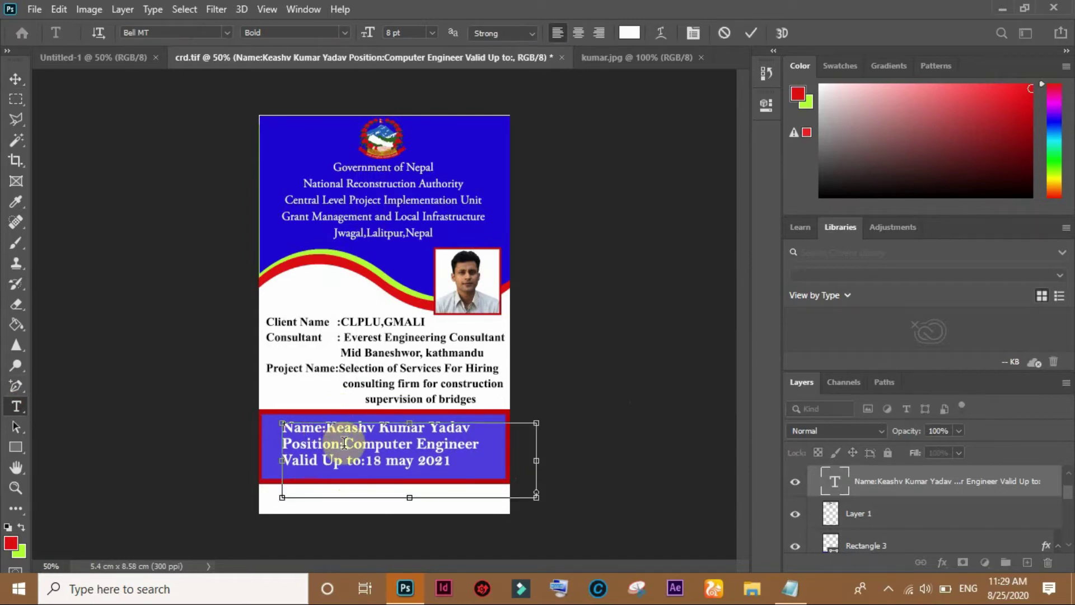
left_click(343, 443)
type(":")
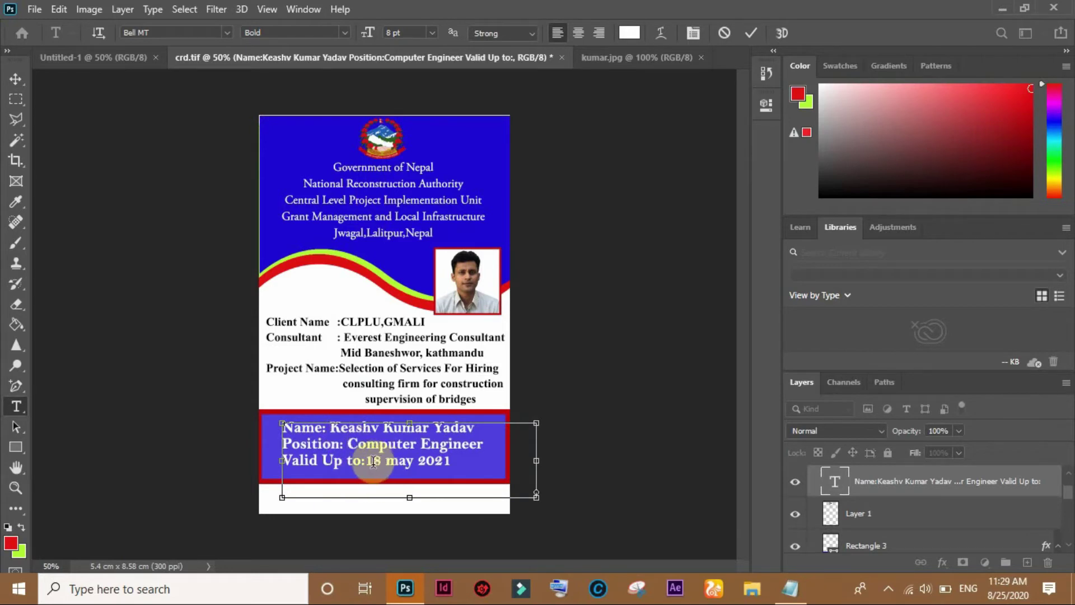
left_click(369, 461)
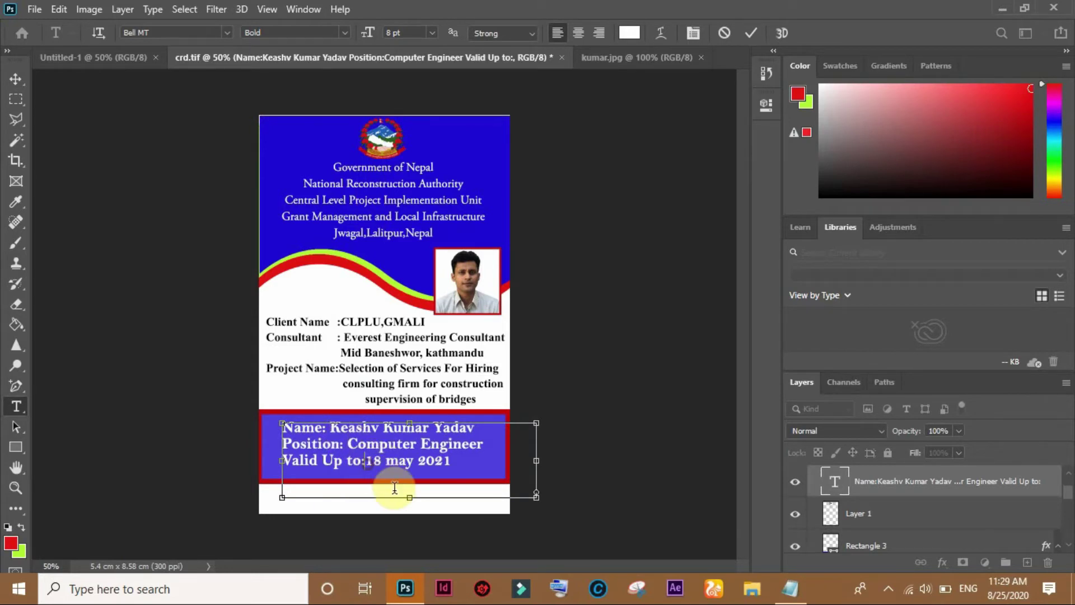
left_click(326, 428)
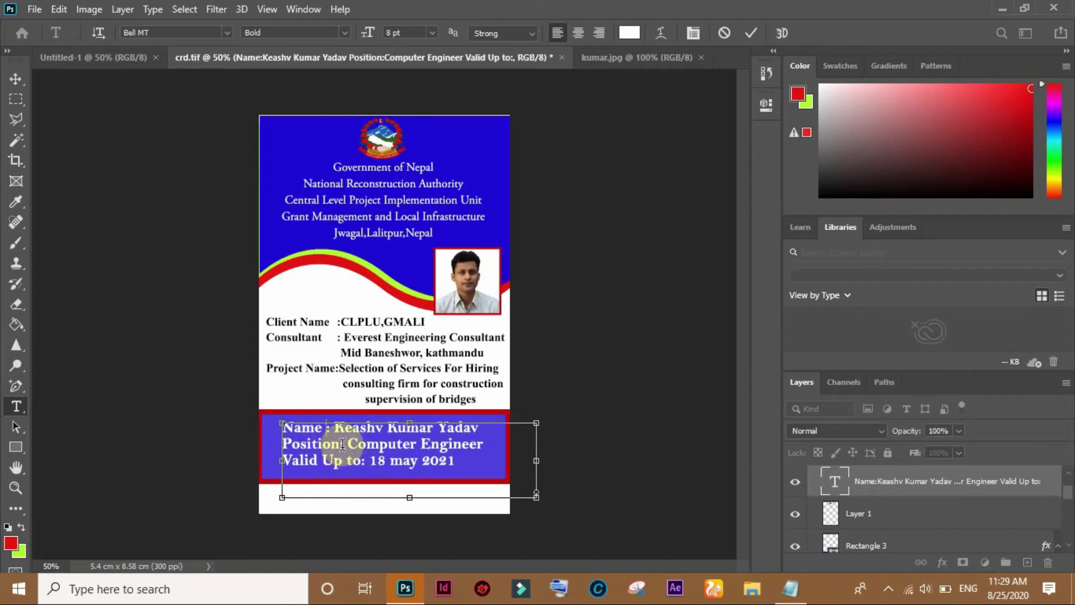
left_click(344, 444)
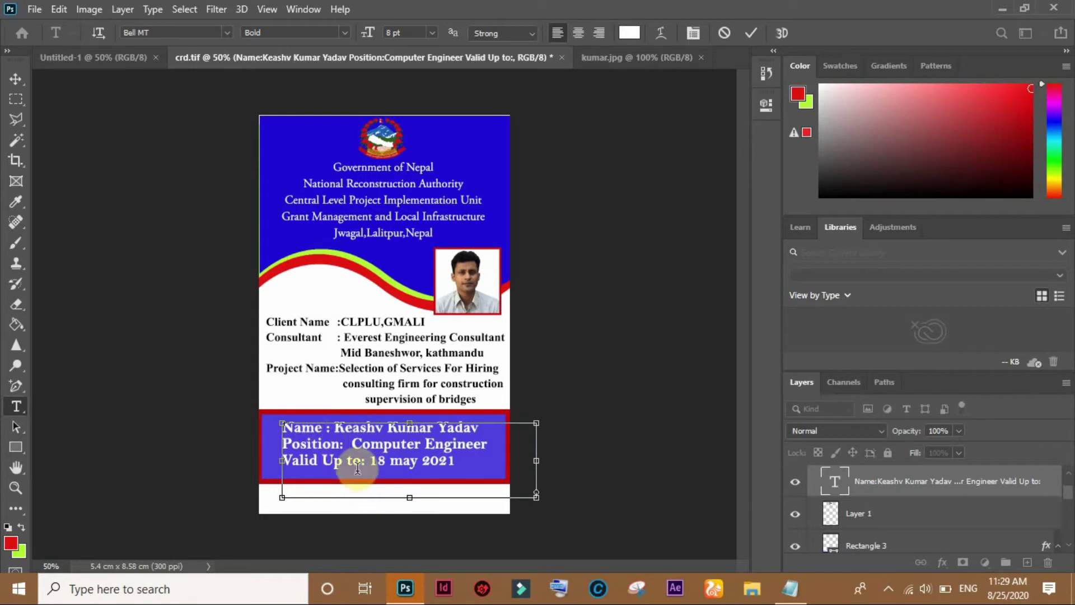
key("BackSpace")
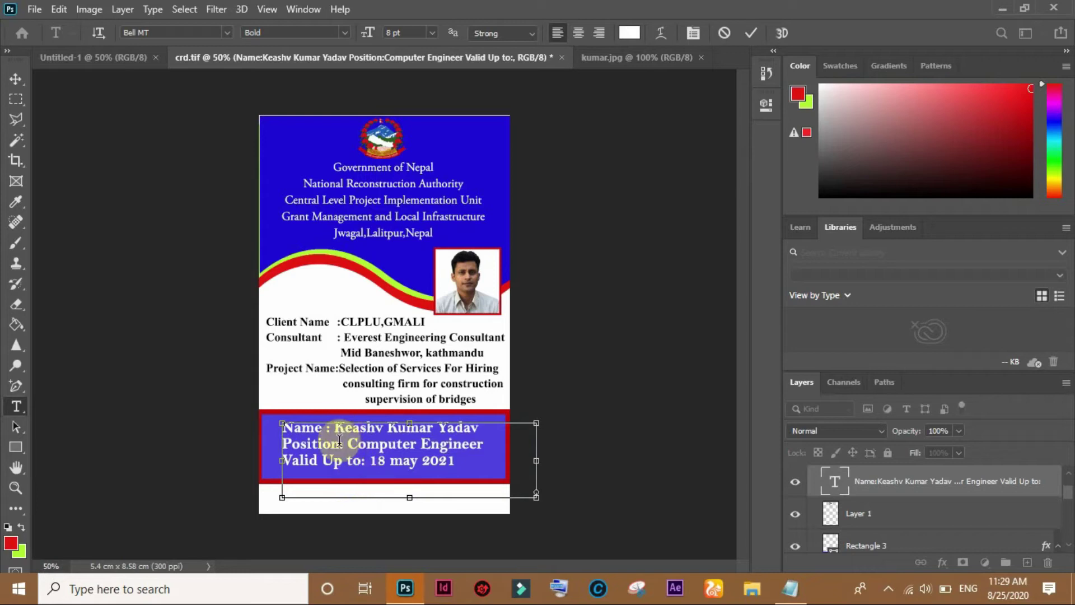
left_click(339, 445)
left_click(360, 461)
left_click(367, 486)
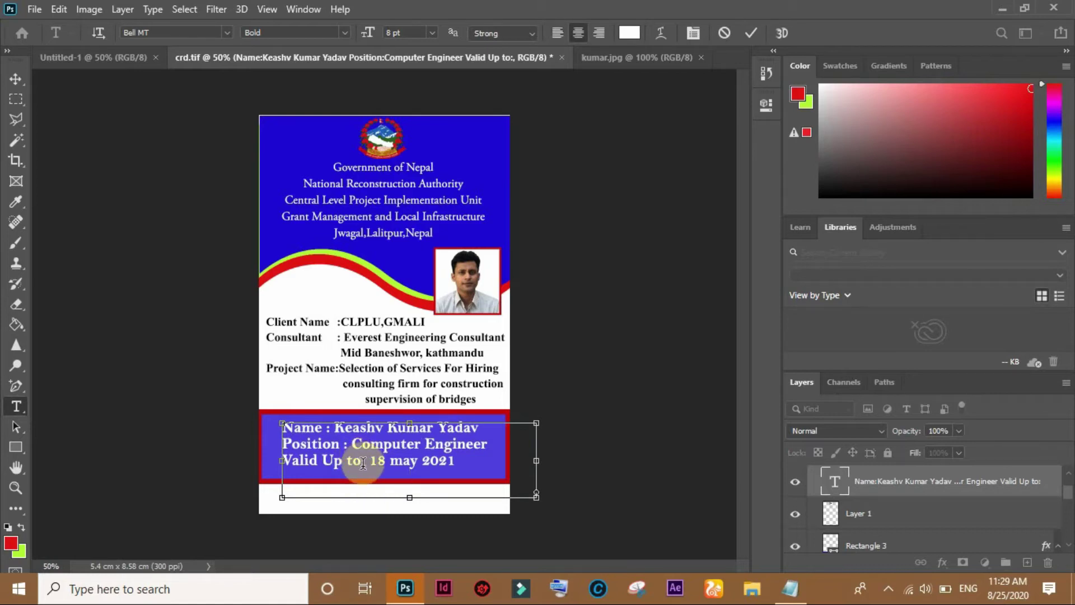
left_click(394, 491)
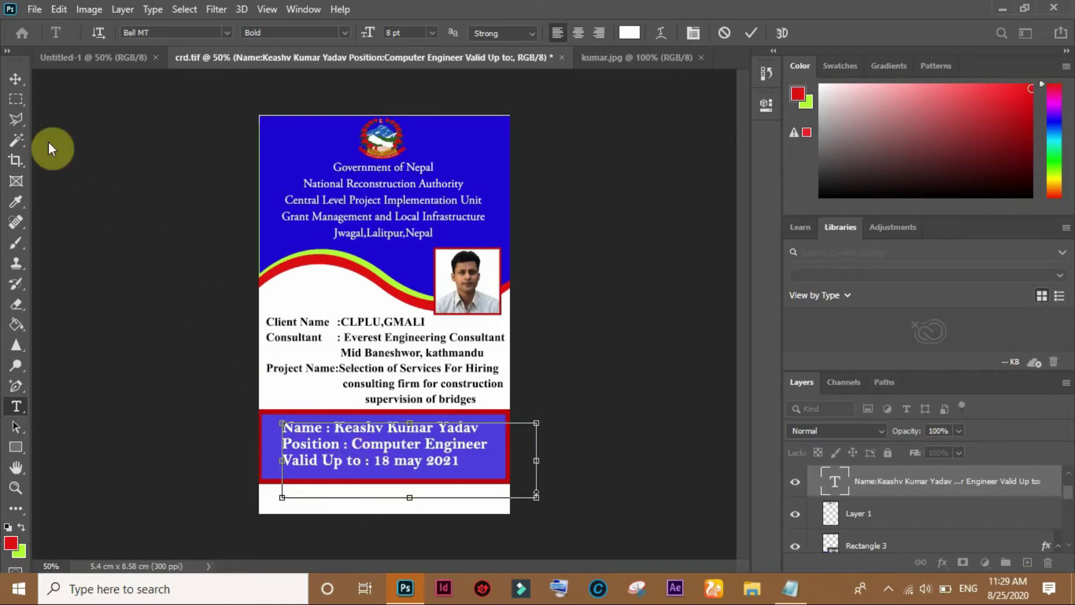
left_click(15, 79)
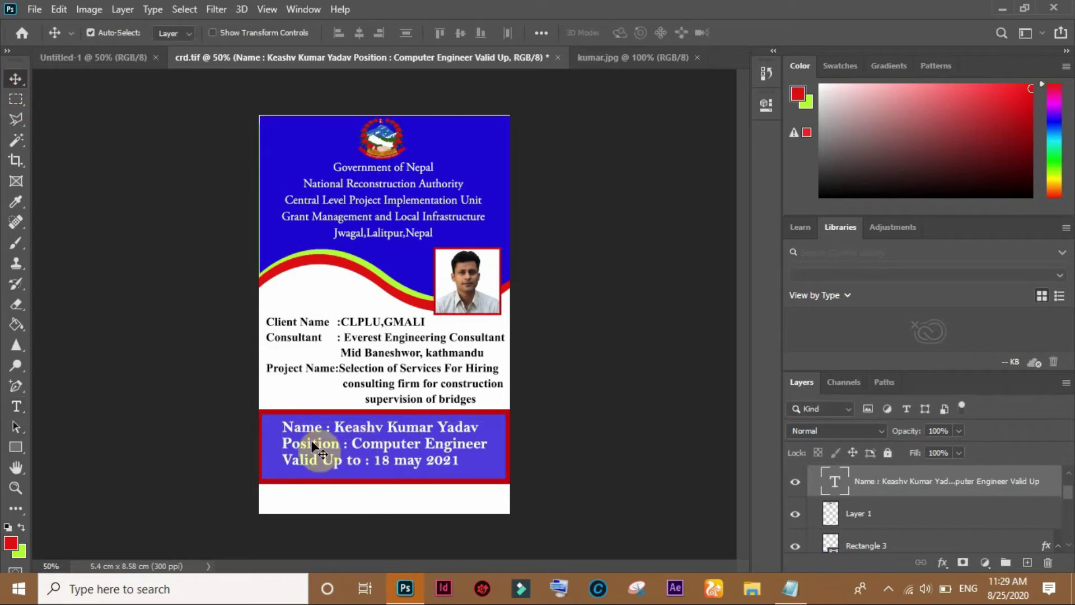
key("Left")
key("Left")
key("Left")
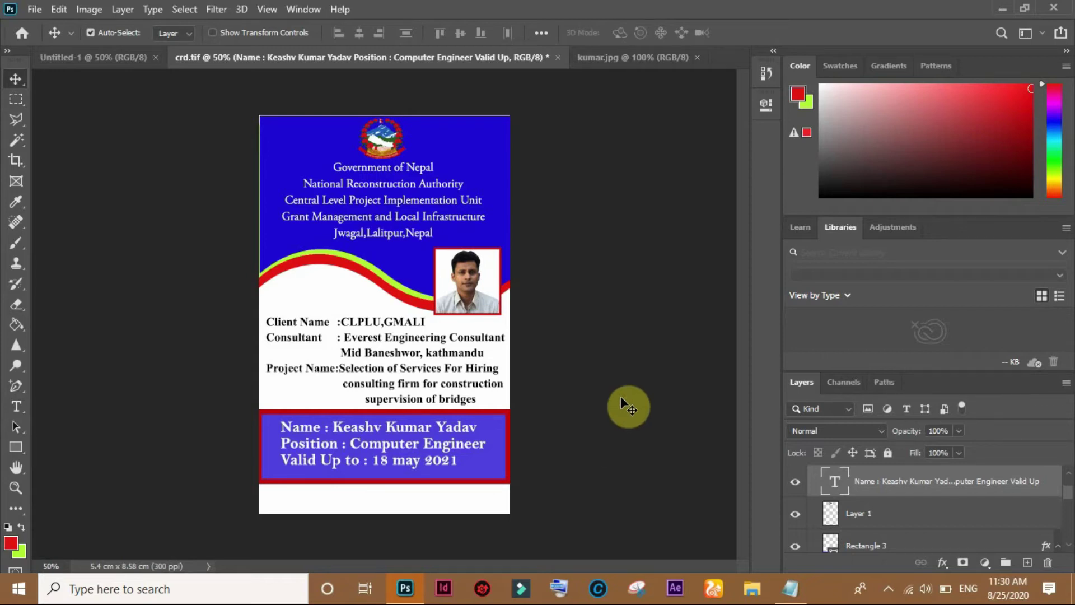
Step: Open the name panel rectangle's Stroke style and adjust its size and opacity
left_click(506, 472)
right_click(880, 521)
left_click(924, 511)
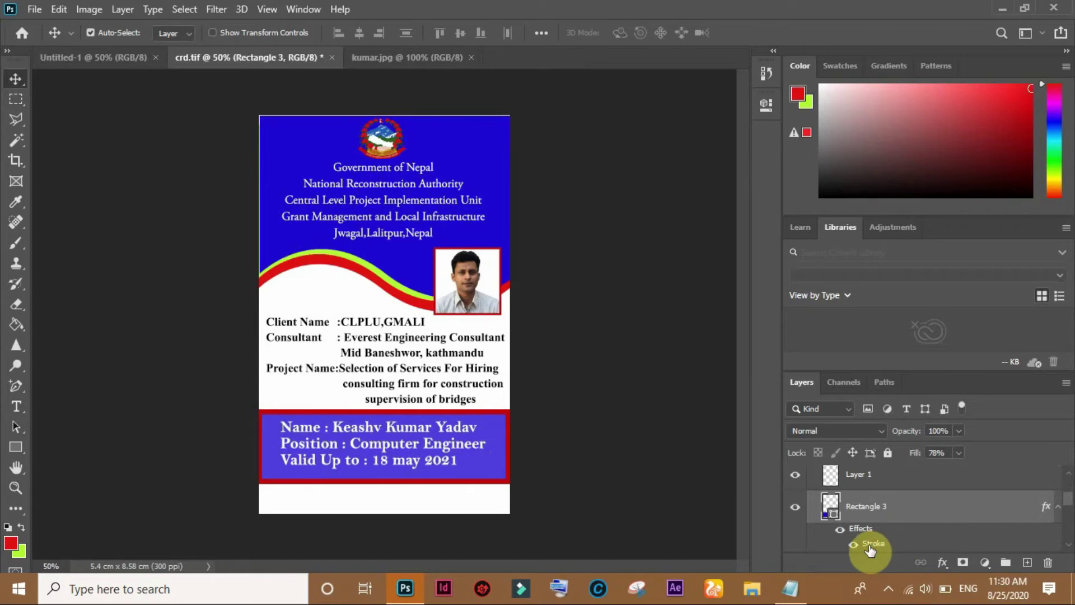
double_click(871, 545)
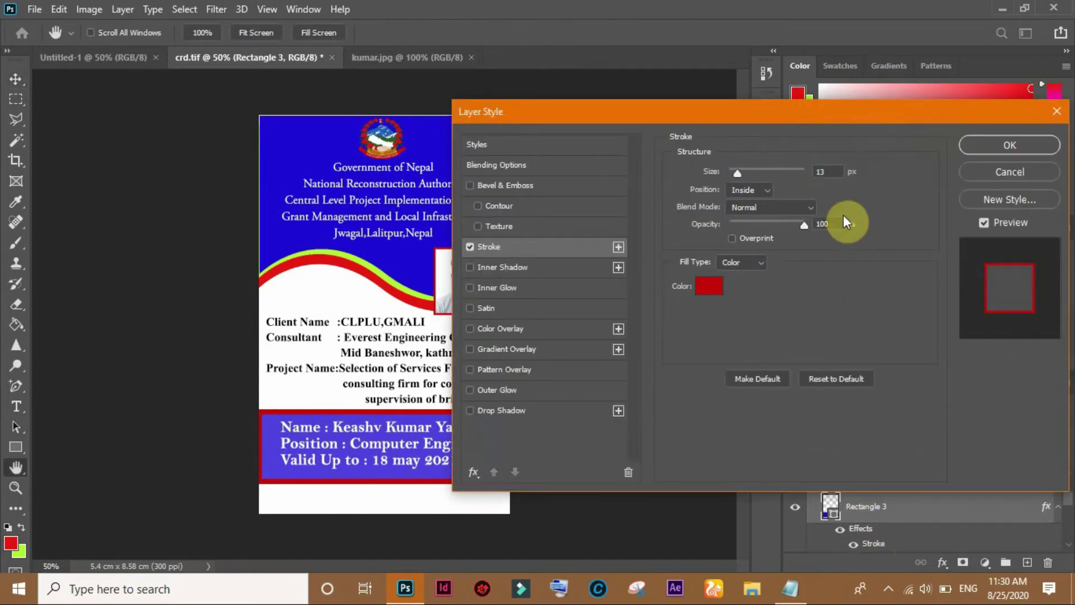
left_click_drag(737, 173, 731, 173)
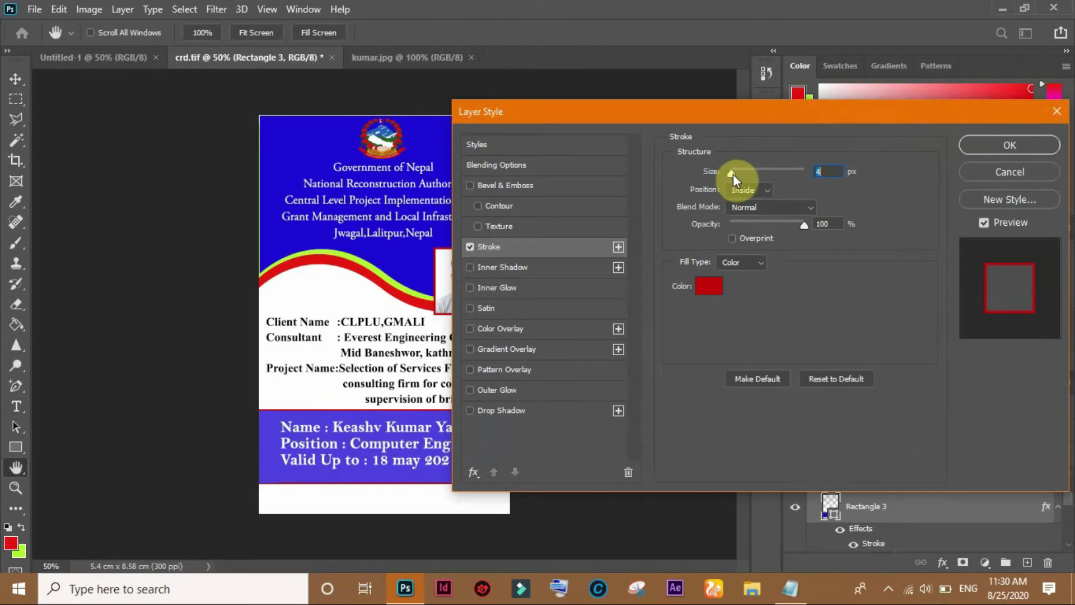
left_click_drag(731, 175, 737, 170)
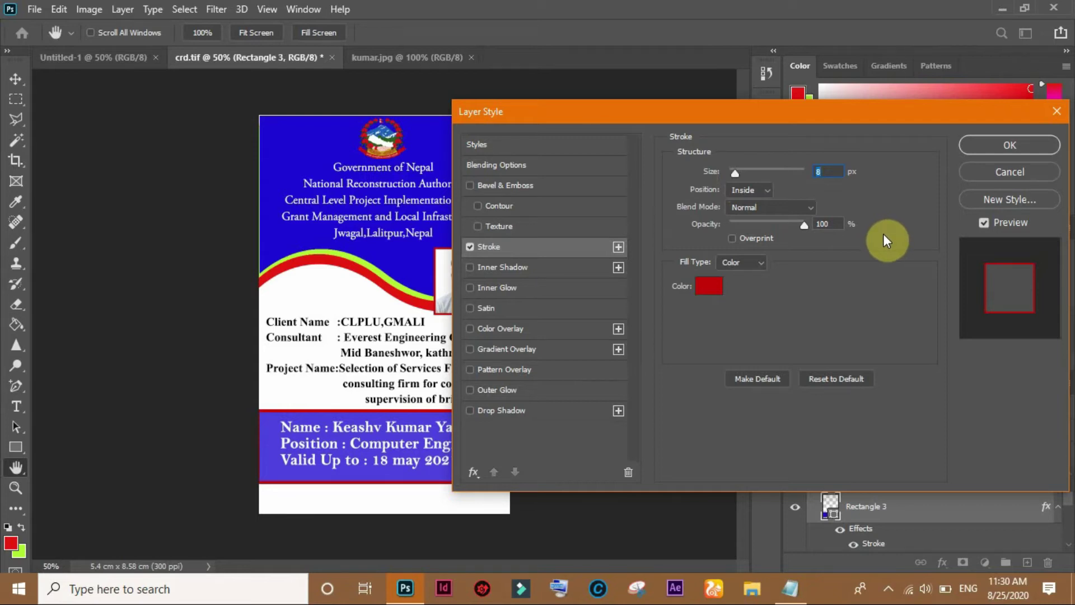
mouse_move(805, 226)
left_mouse_down()
mouse_move(737, 230)
mouse_move(813, 223)
left_mouse_up()
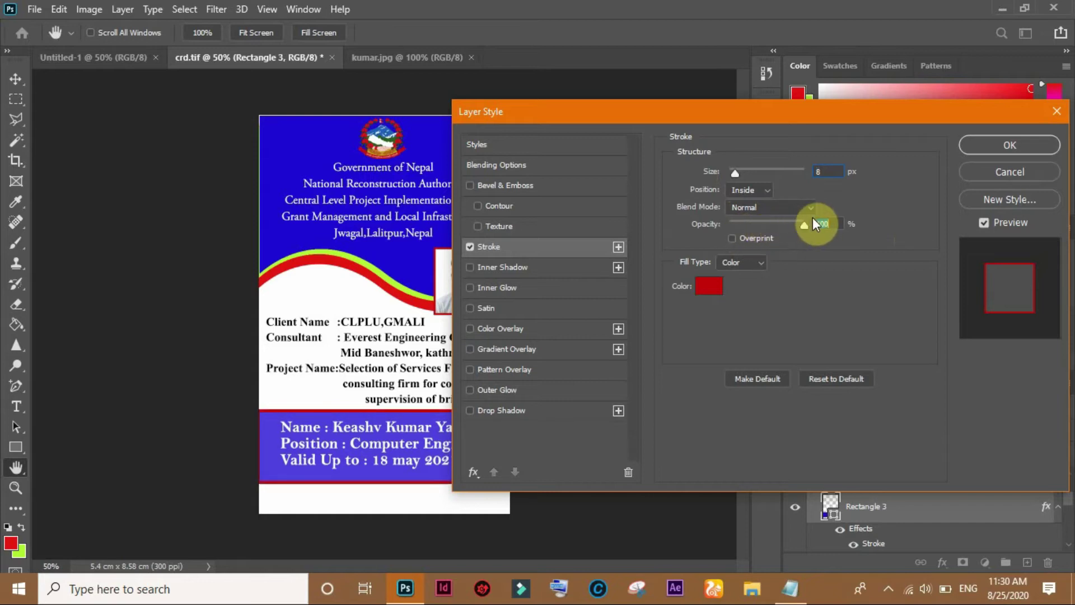
left_click(820, 223)
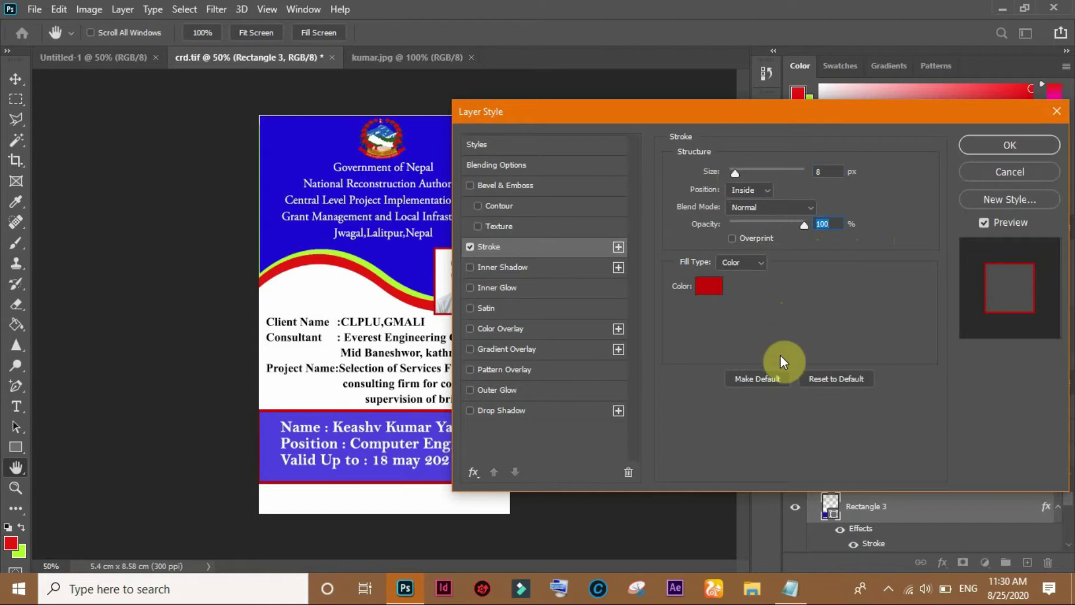
Step: Try Outside and Center stroke positions, then settle on Inside and apply the style
left_click(764, 189)
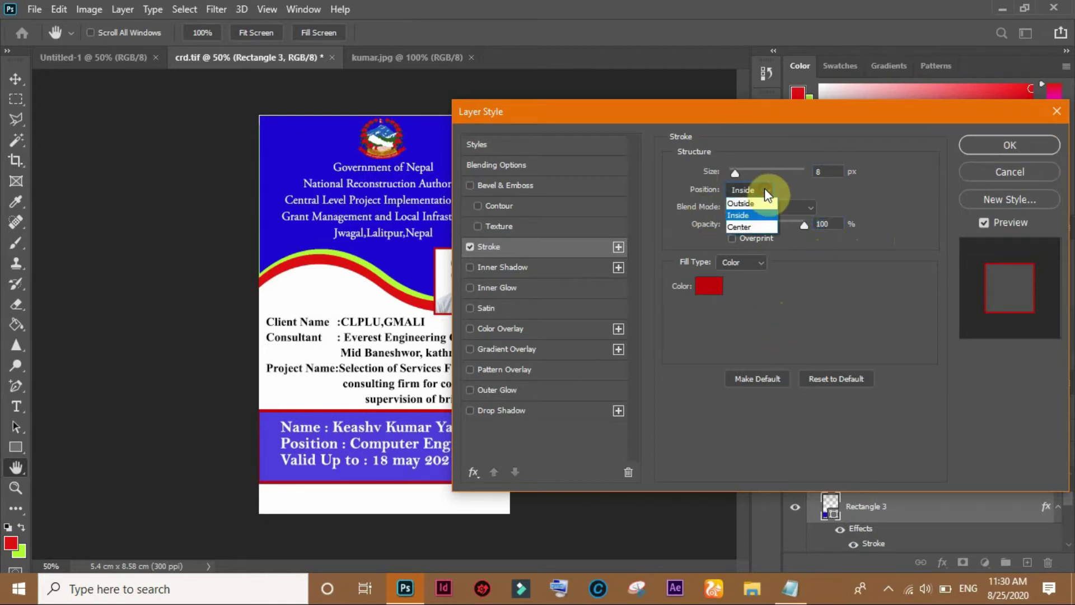
left_click(754, 203)
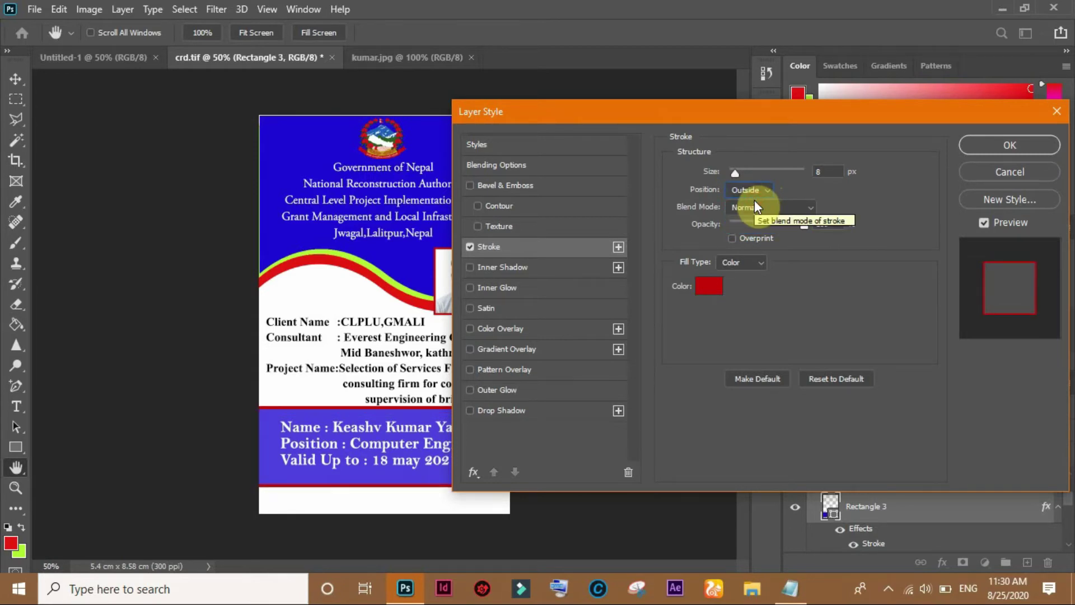
left_click(761, 189)
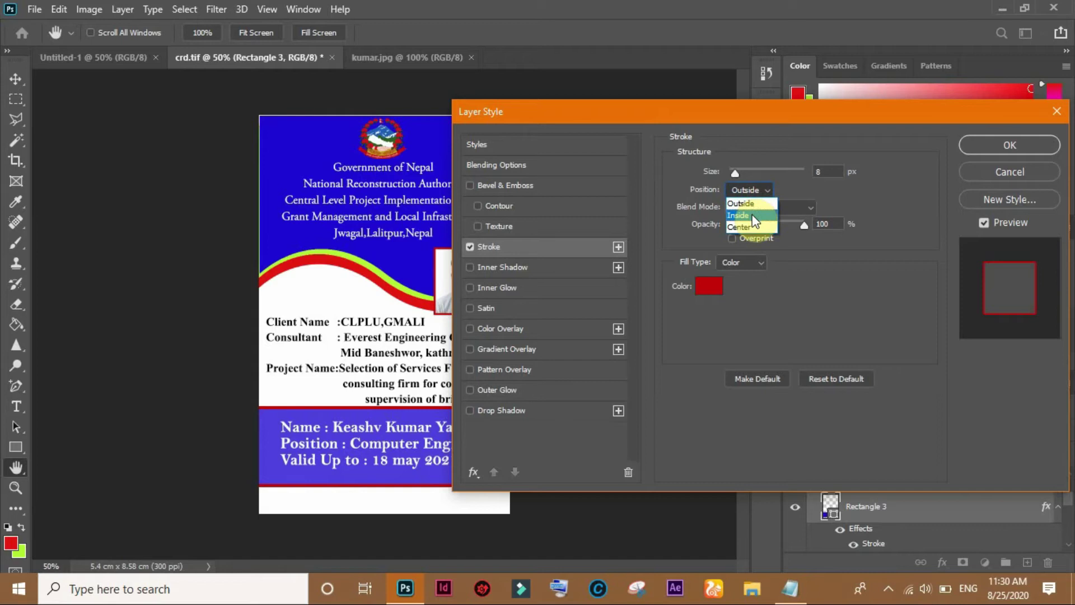
left_click(752, 226)
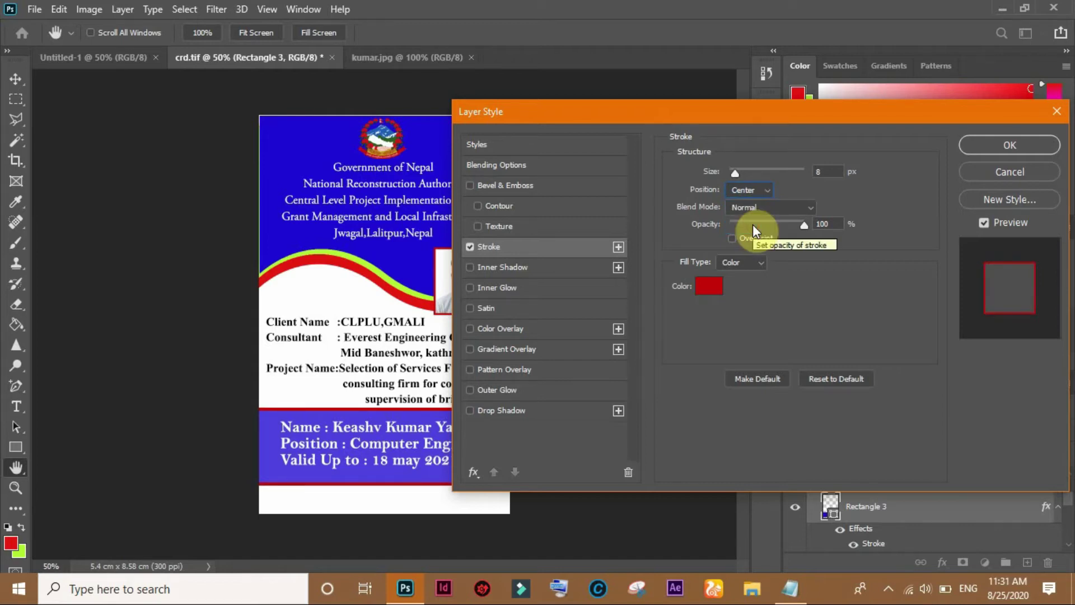
left_click(765, 190)
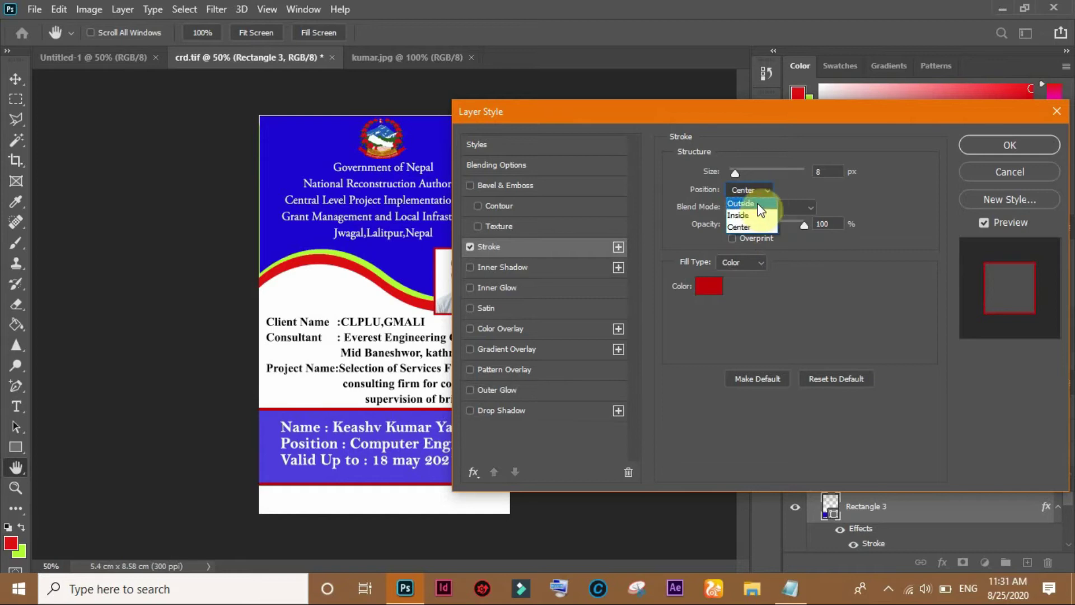
left_click(759, 216)
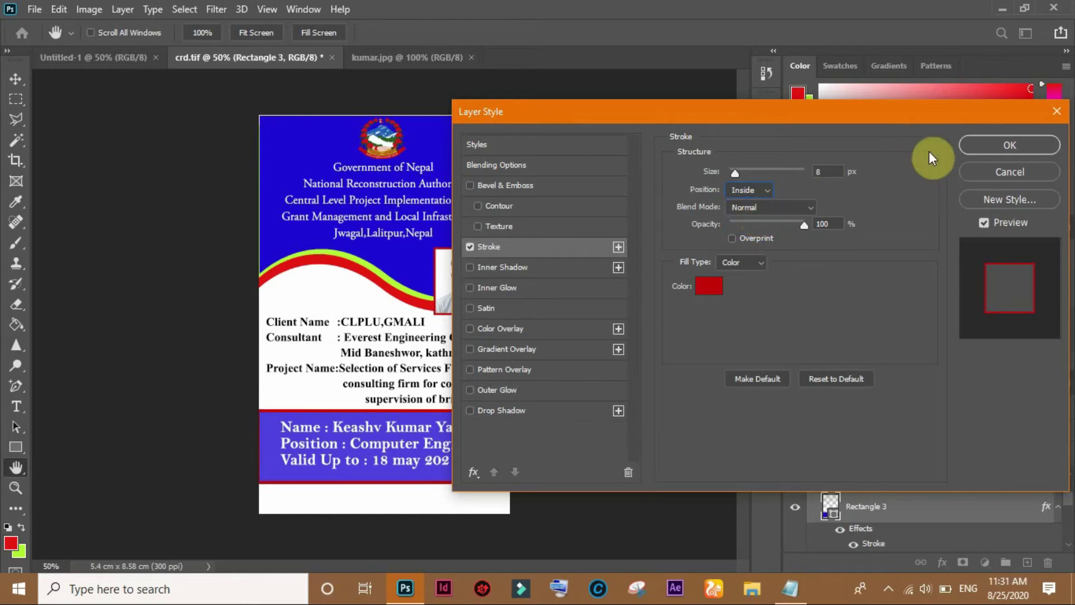
left_click(1005, 146)
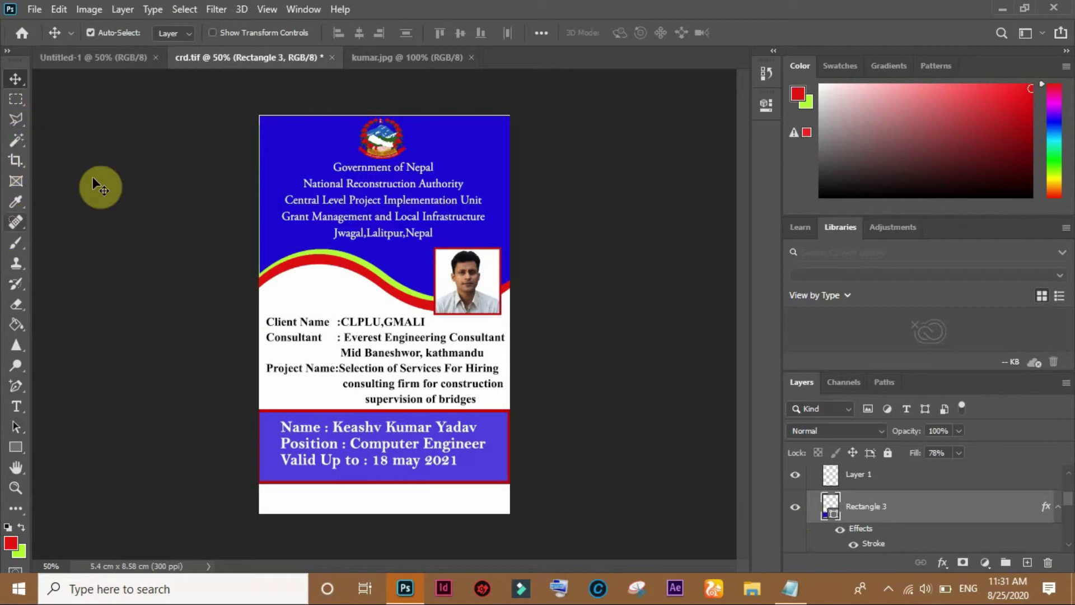
Step: Above Rectangle 1 copy 2, draw a 640 × 78 px blue rectangle along the card's bottom edge
left_click(309, 145)
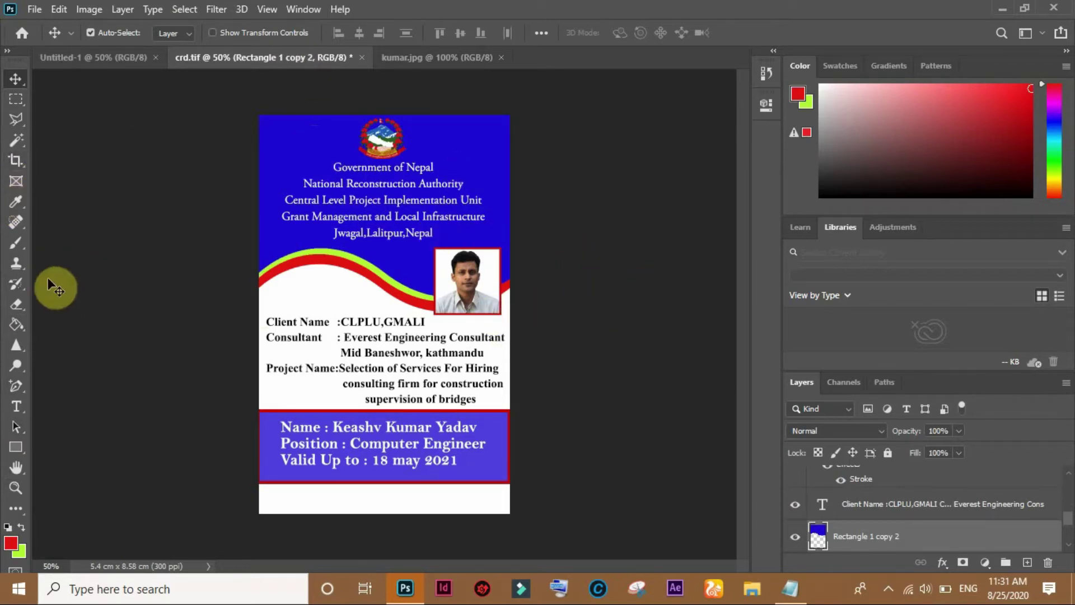
left_click(18, 451)
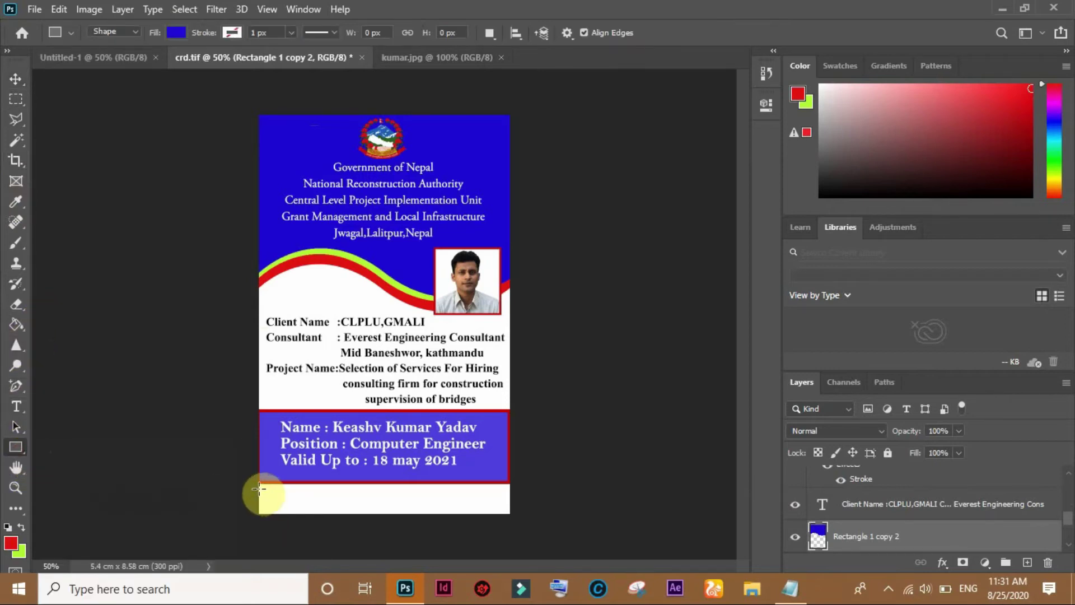
mouse_move(259, 484)
left_mouse_down()
mouse_move(318, 511)
mouse_move(510, 514)
left_mouse_up()
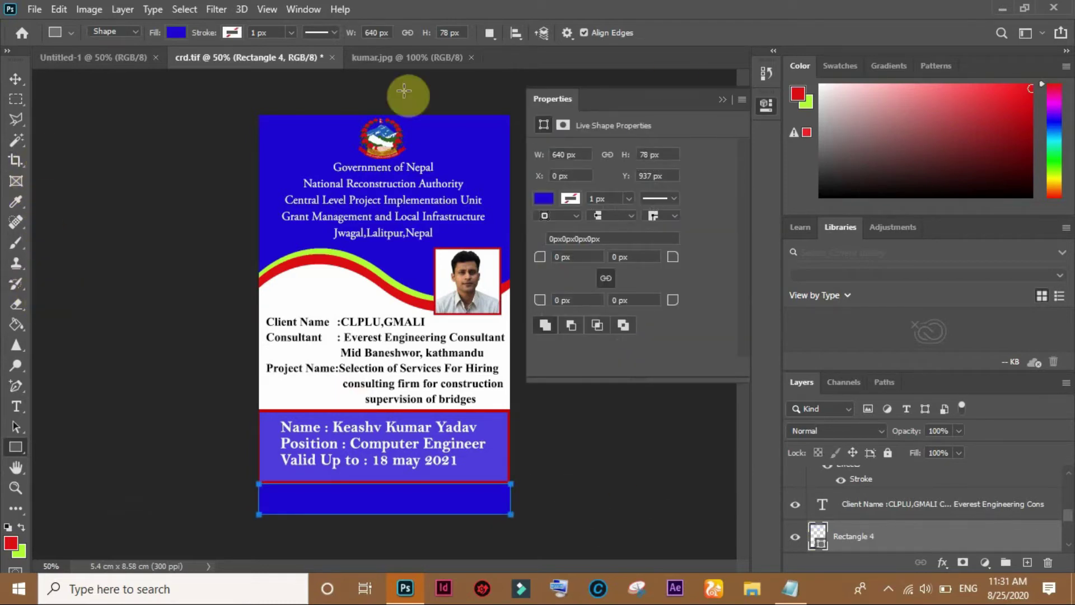
left_click(723, 99)
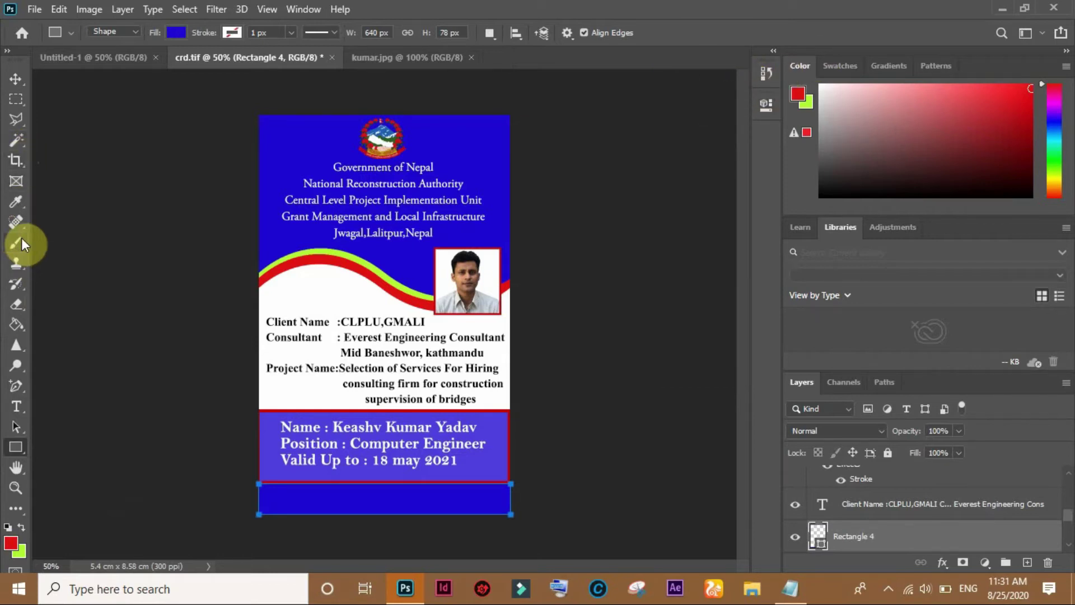
Step: Sample the wave's lime green and bucket-fill the rasterized bottom strip with it
left_click(16, 202)
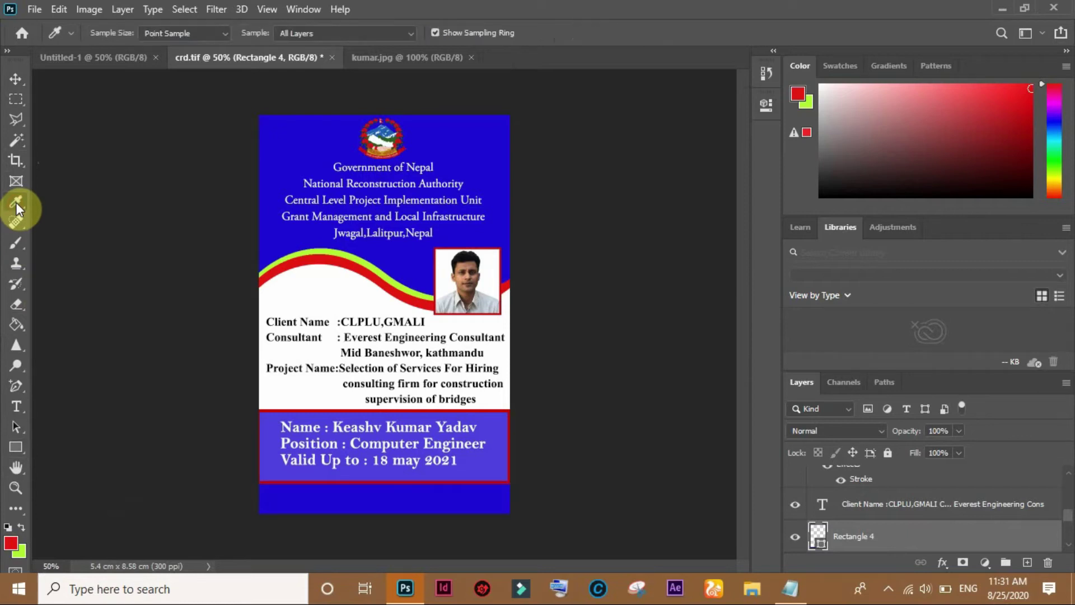
left_click(352, 256)
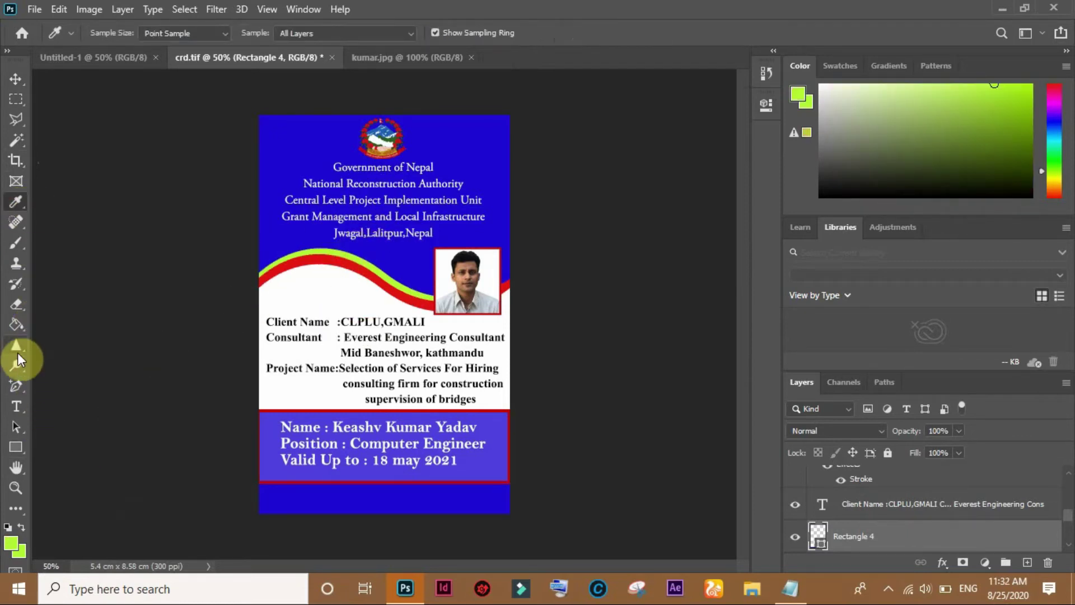
left_click(16, 324)
left_click(381, 466)
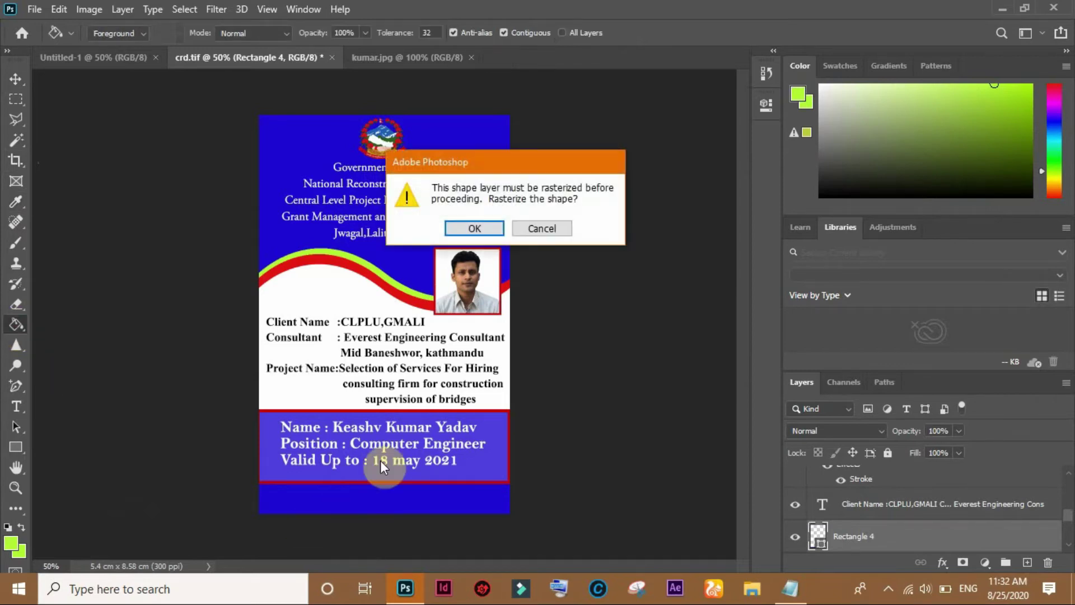
left_click(475, 228)
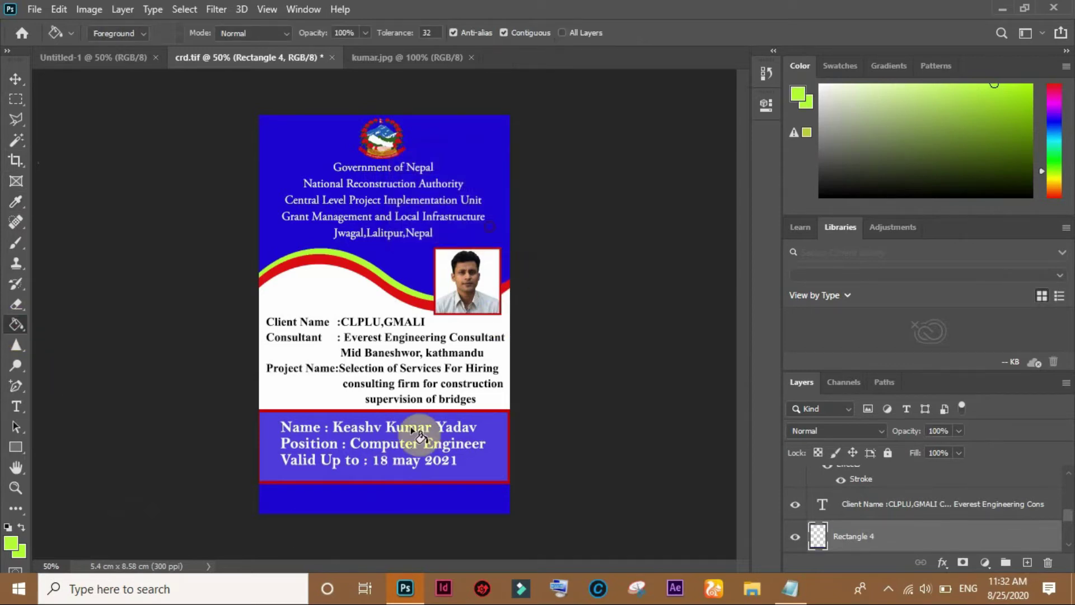
left_click(466, 506)
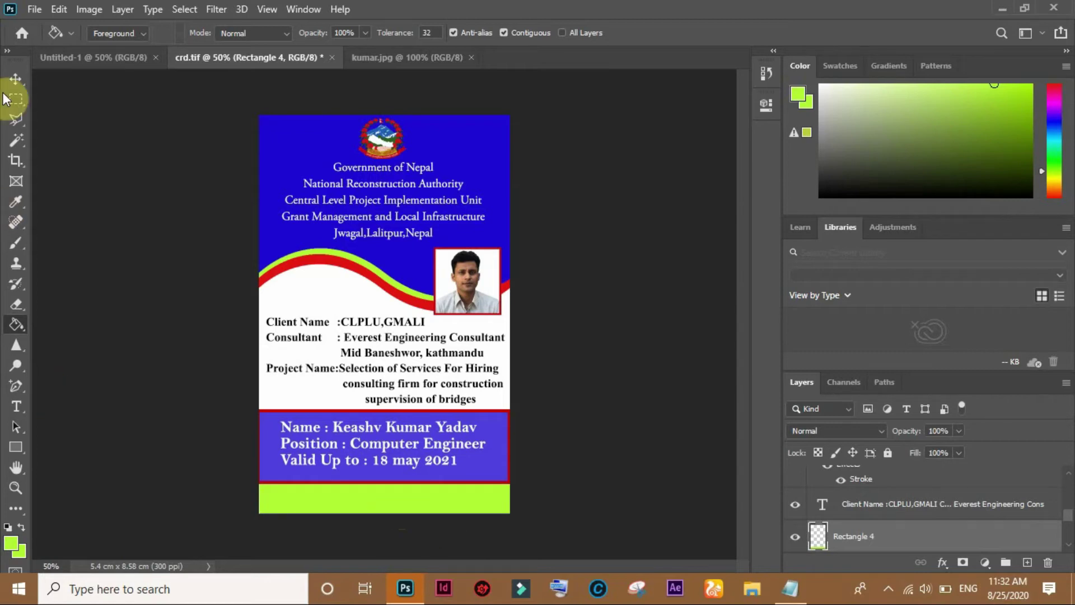
left_click(16, 79)
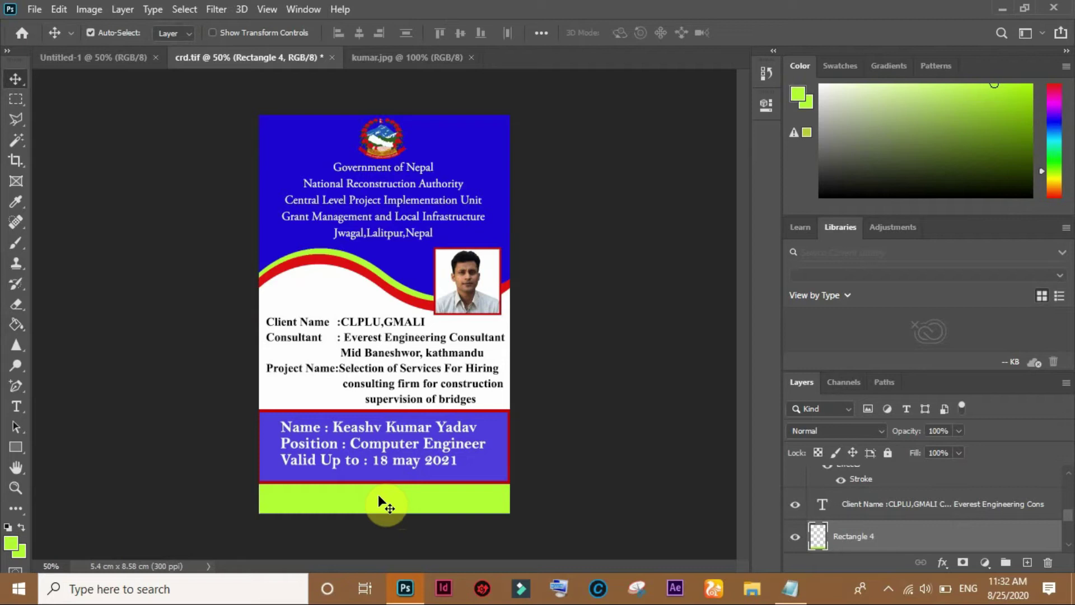
key("Up")
key("Up")
key("Up")
key("Up")
key("Up")
key("Down")
key("Down")
key("Down")
key("Down")
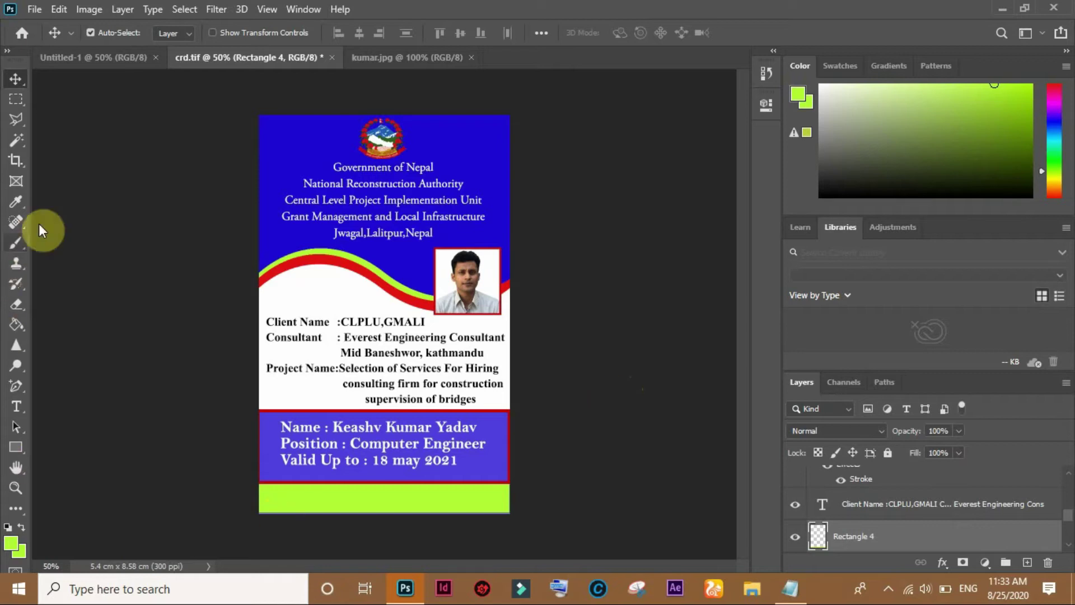
Step: Drag a text box across the green strip, replace the placeholder with 'ID' and select it
left_click(17, 406)
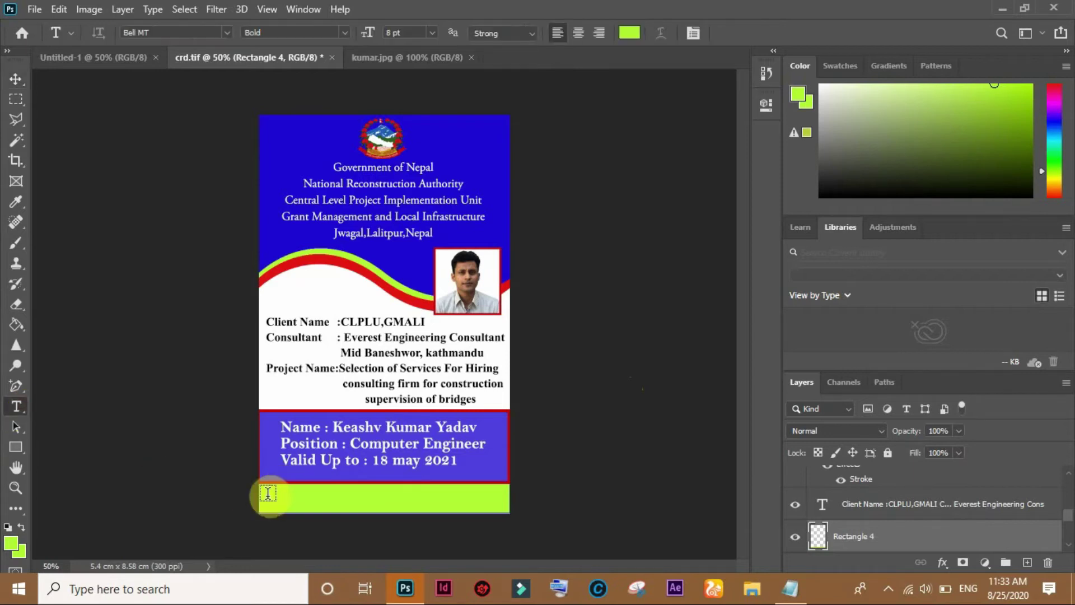
mouse_move(266, 491)
left_mouse_down()
mouse_move(319, 504)
mouse_move(498, 504)
left_mouse_up()
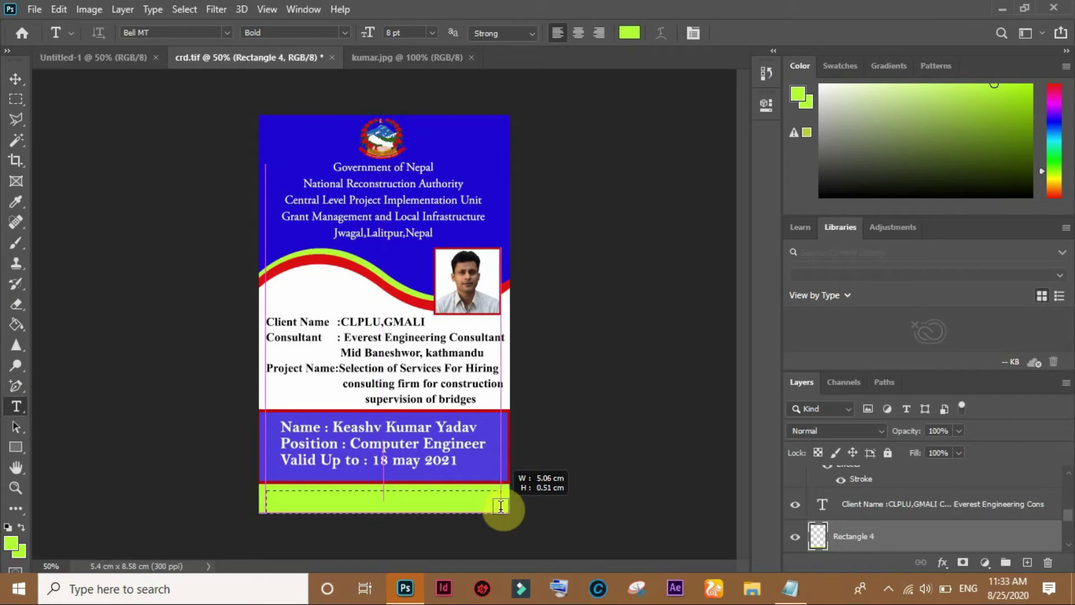
left_click_drag(498, 504, 502, 513)
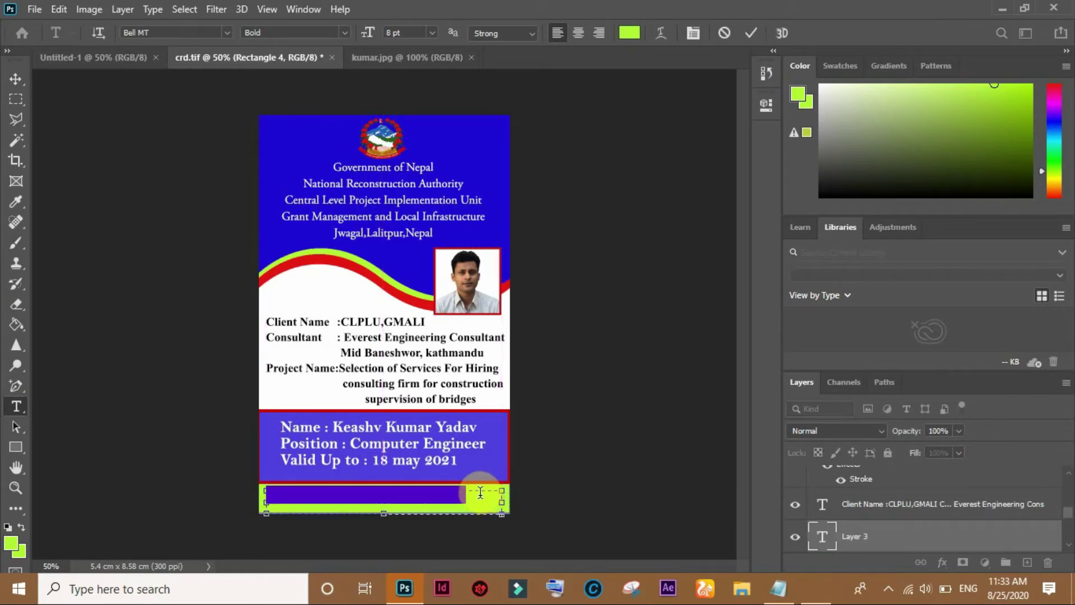
key("BackSpace")
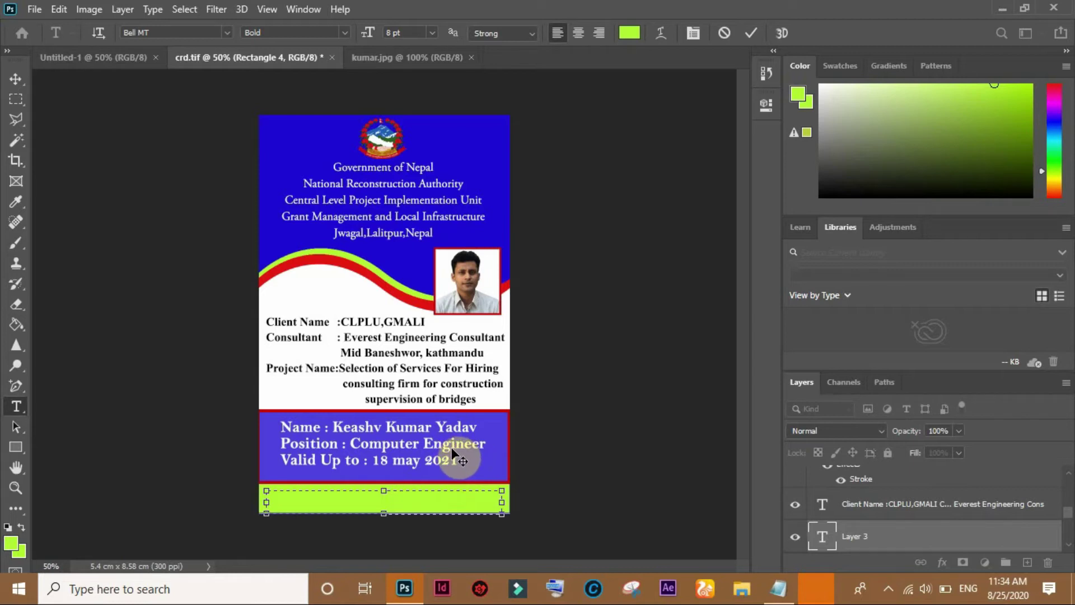
type("ID")
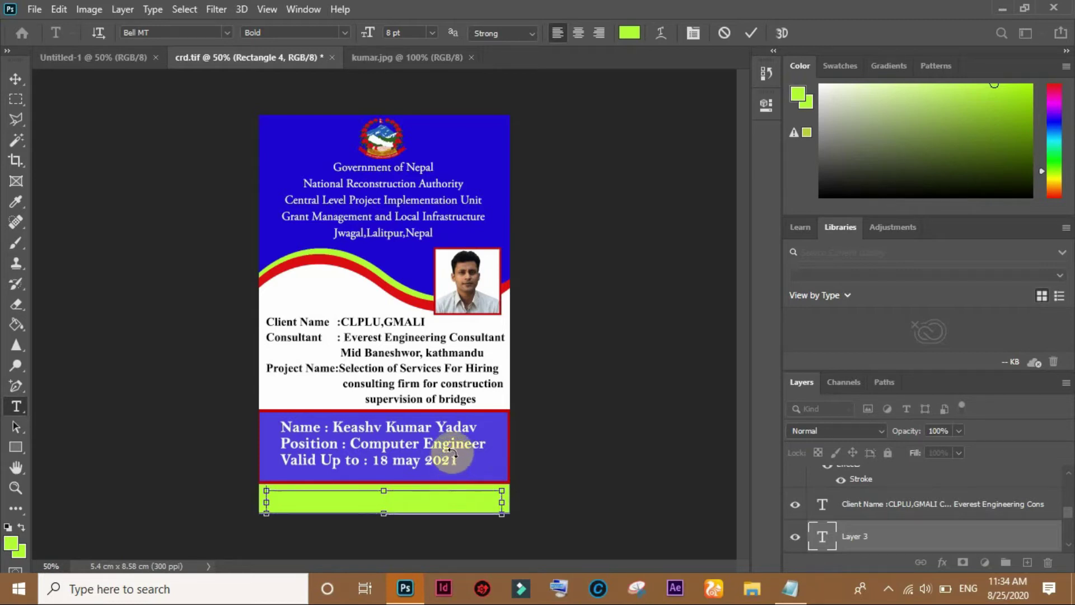
key("ctrl+a")
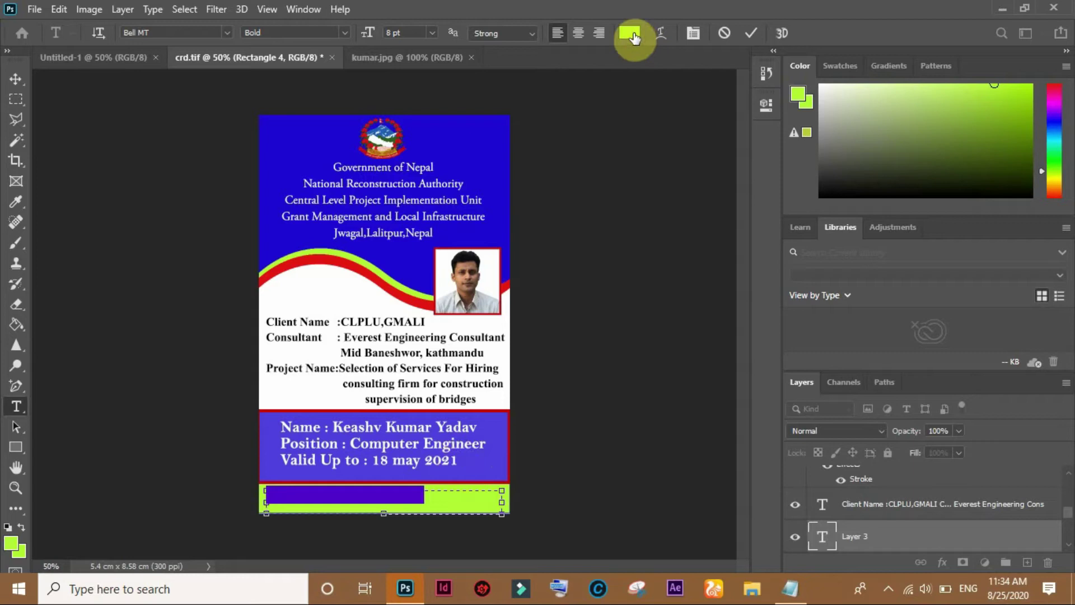
Step: Set the bottom-strip text colour to dark green #172301
left_click(626, 33)
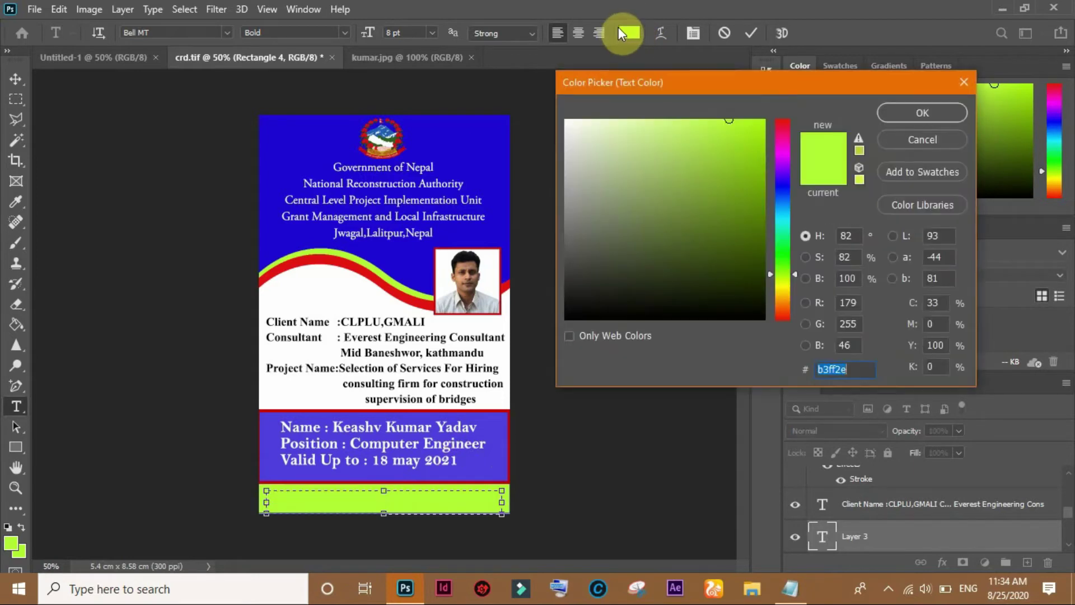
left_click(565, 126)
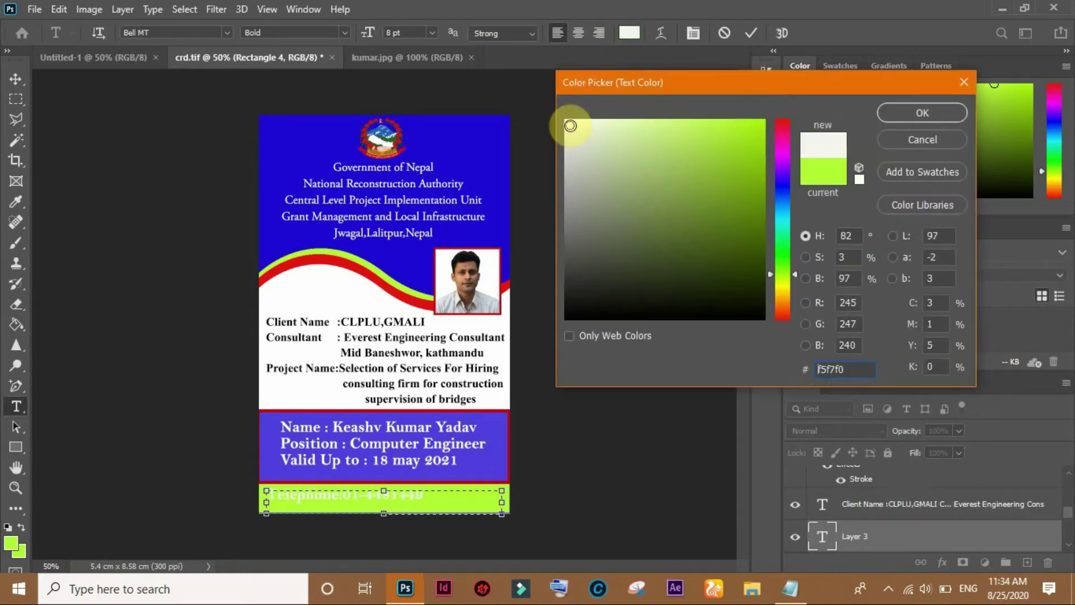
left_click(567, 126)
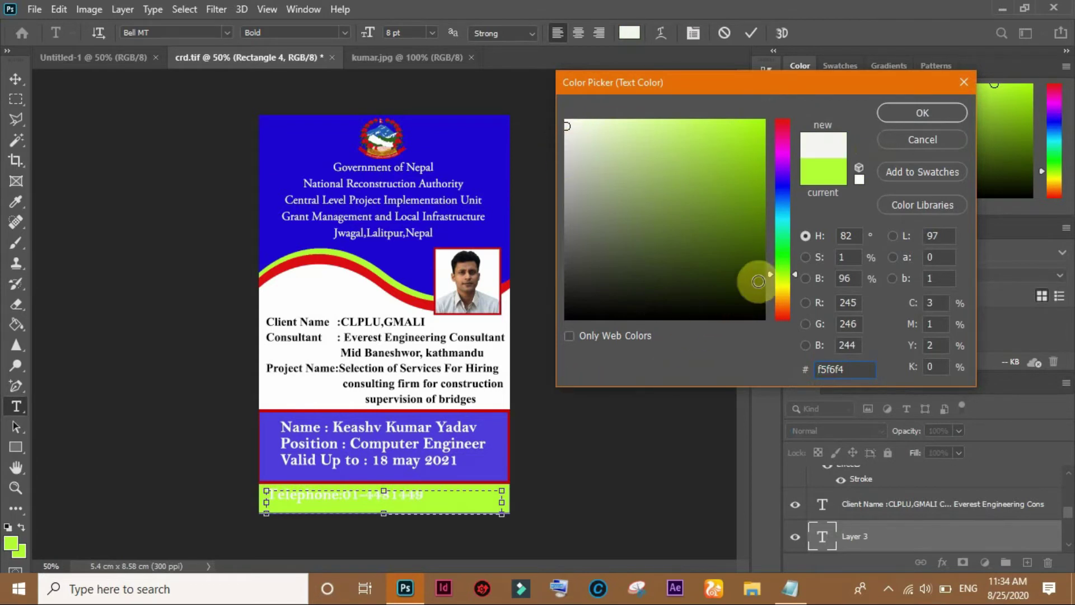
left_click(755, 280)
left_click_drag(755, 280, 767, 294)
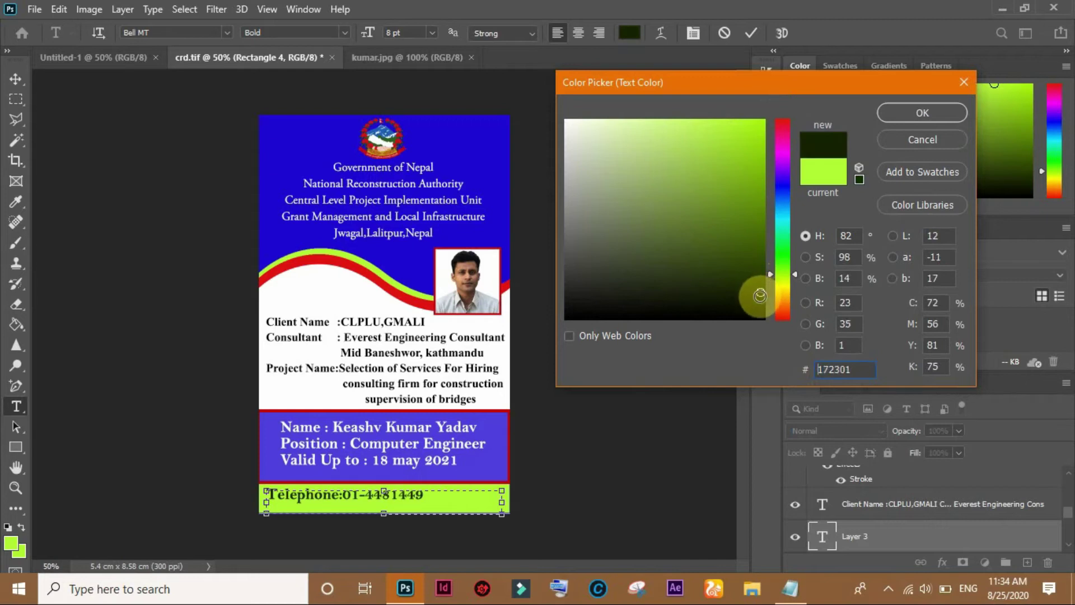
left_click(914, 110)
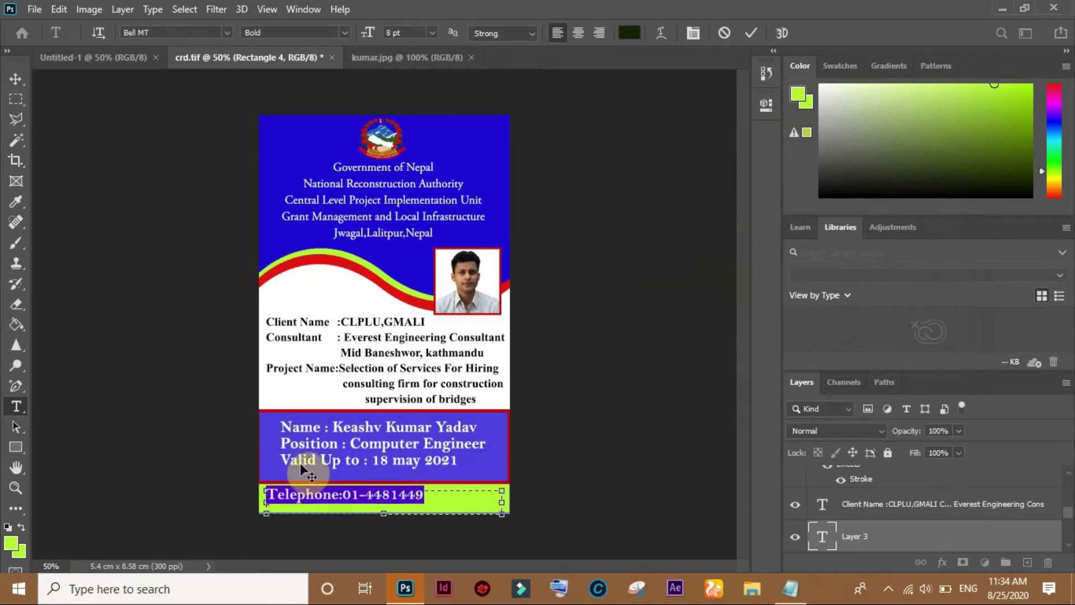
left_click(434, 503)
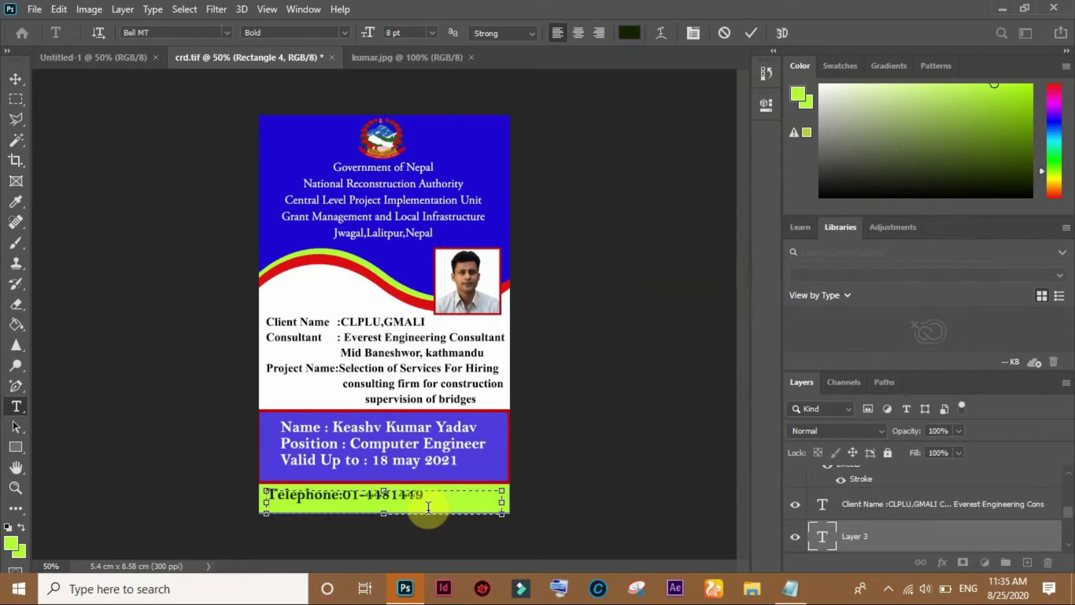
Step: Shrink the bottom-strip contact text to 4 pt Bell MT Bold
left_click(423, 495)
triple_click(436, 493)
key("ctrl+a")
key("ctrl+shift+comma")
key("ctrl+shift+comma")
key("ctrl+shift+comma")
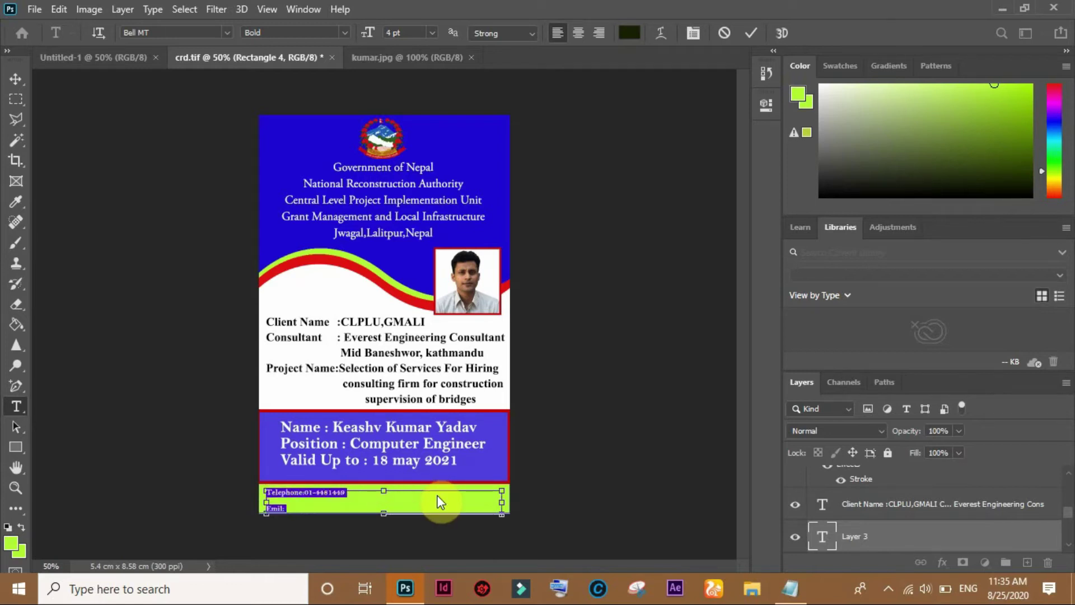
left_click(293, 506)
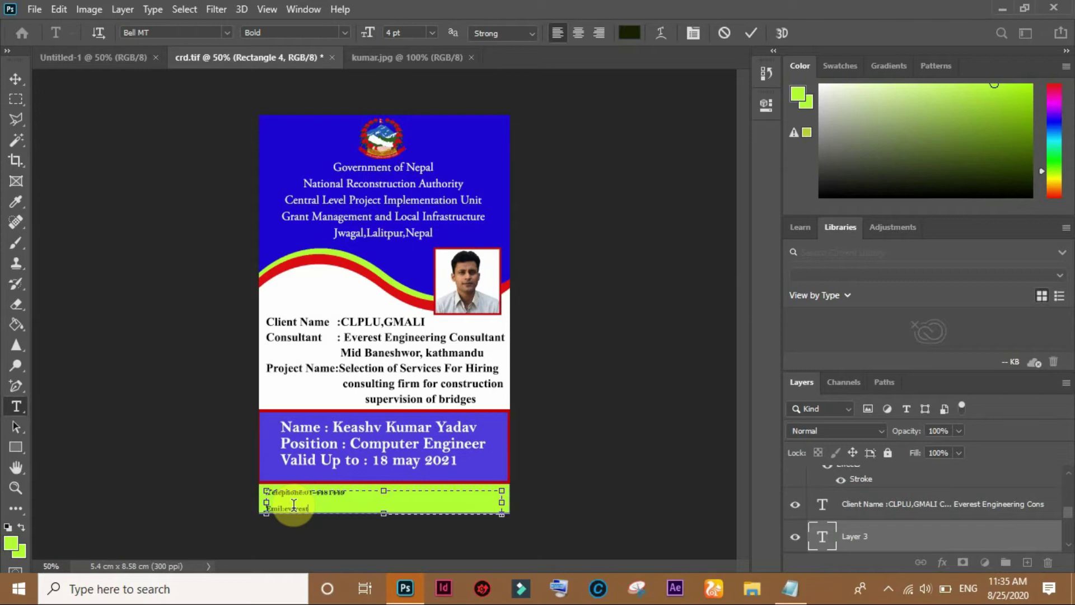
Step: Finish typing the email address, then select both contact lines and delete them
type(".co")
type("m")
key("BackSpace")
type("nsul")
type("tnt")
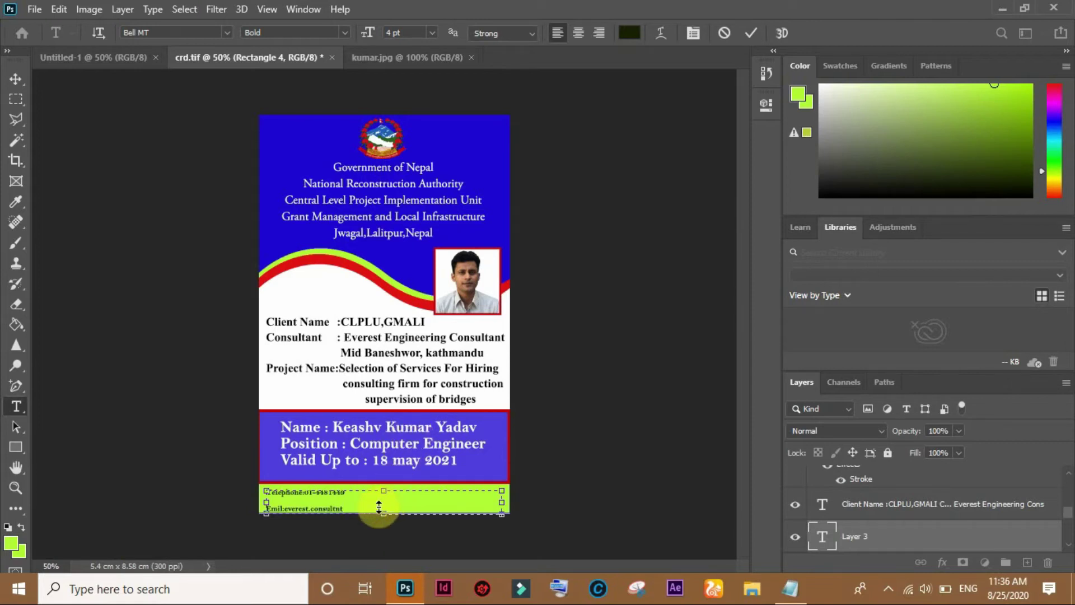
left_click_drag(373, 506, 235, 481)
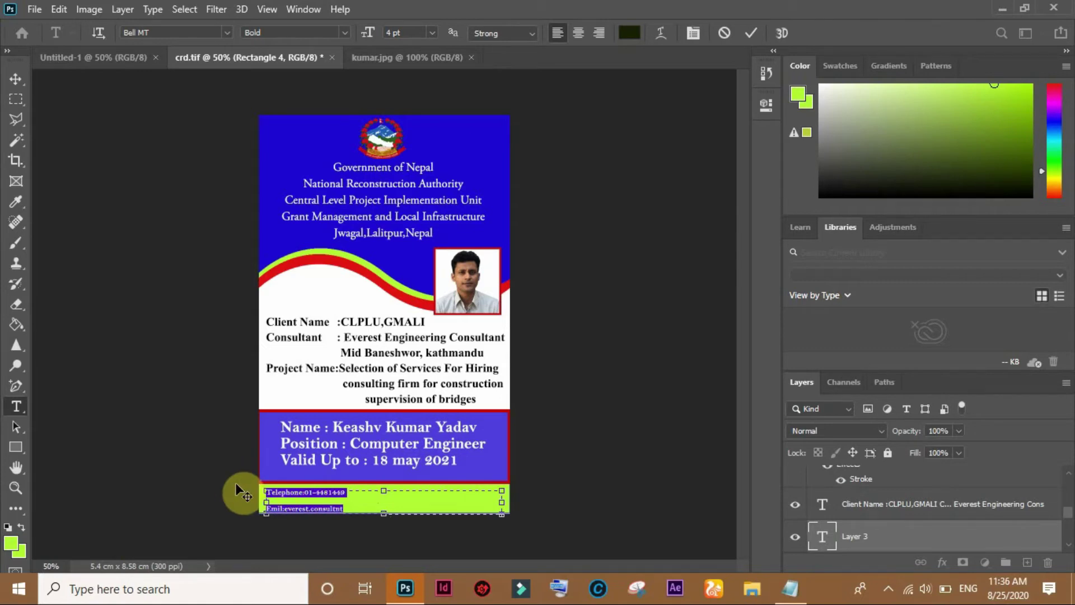
key("BackSpace")
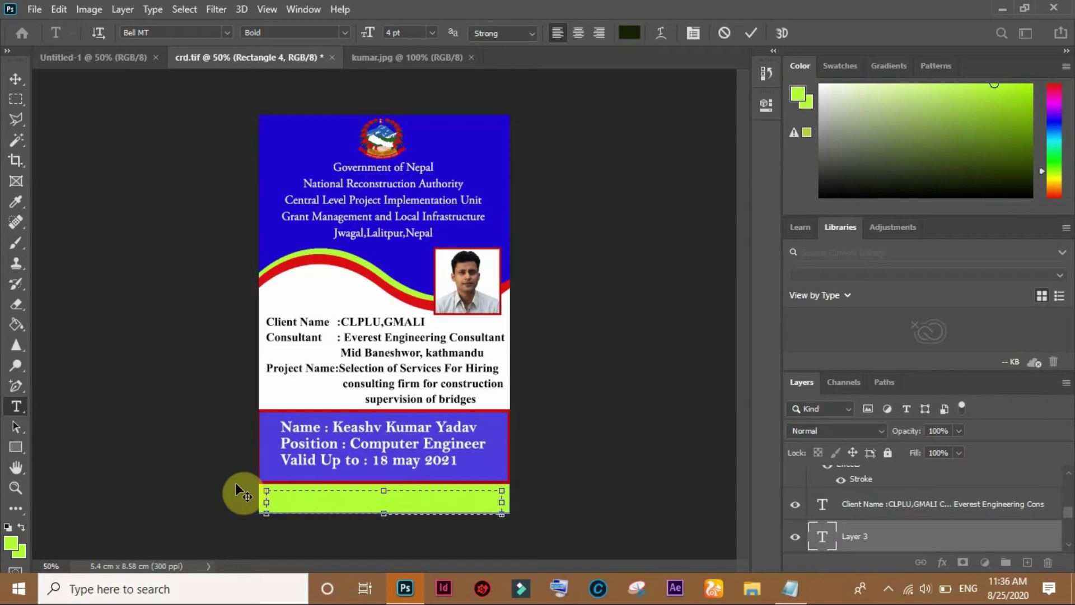
Step: Delete the empty text layer from the bottom strip
left_click(14, 81)
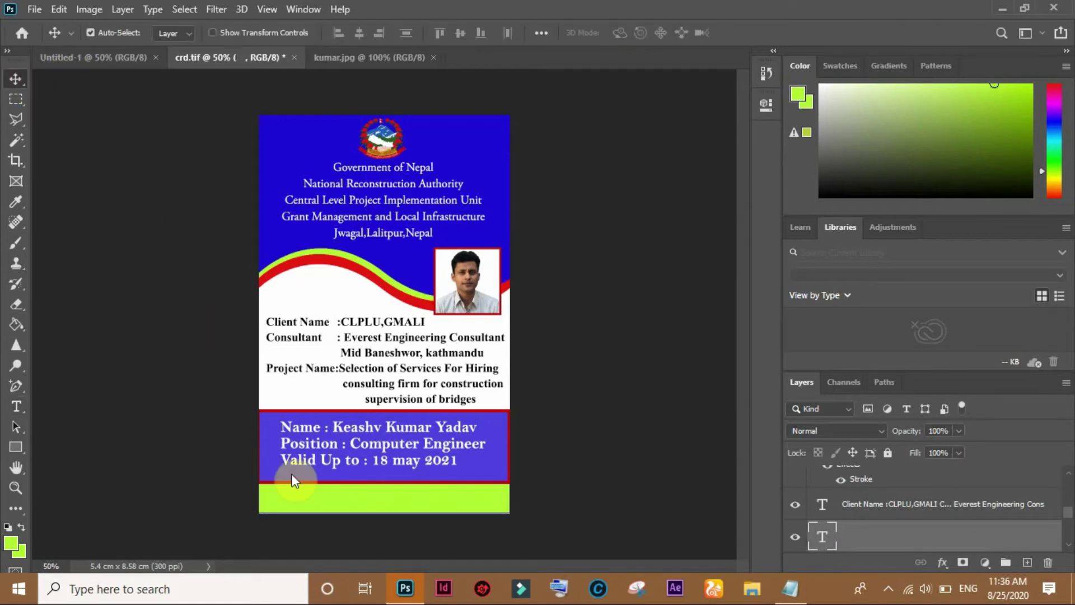
right_click(878, 535)
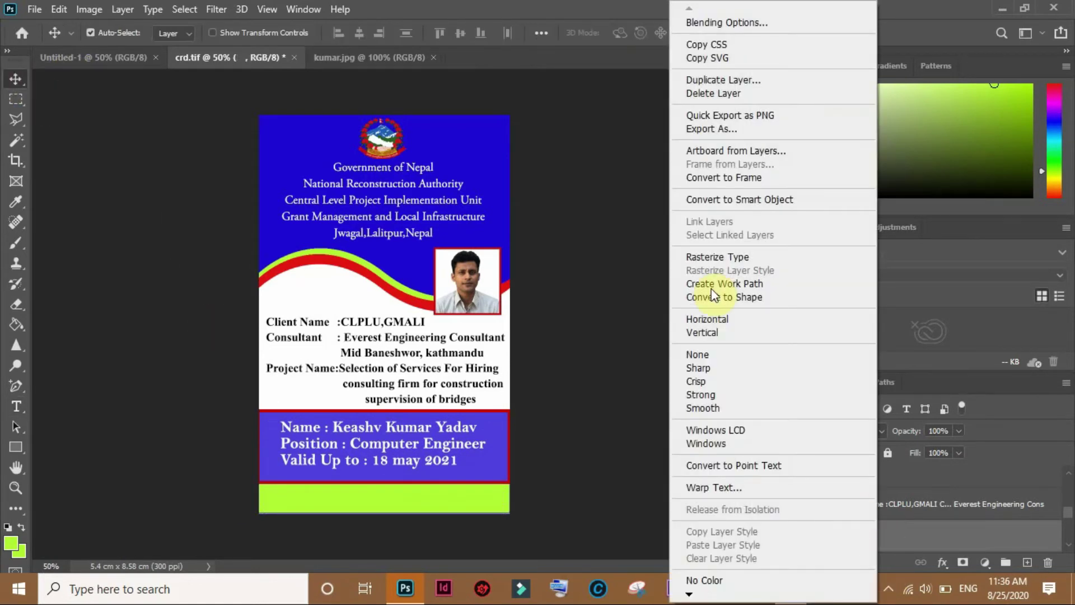
left_click(728, 93)
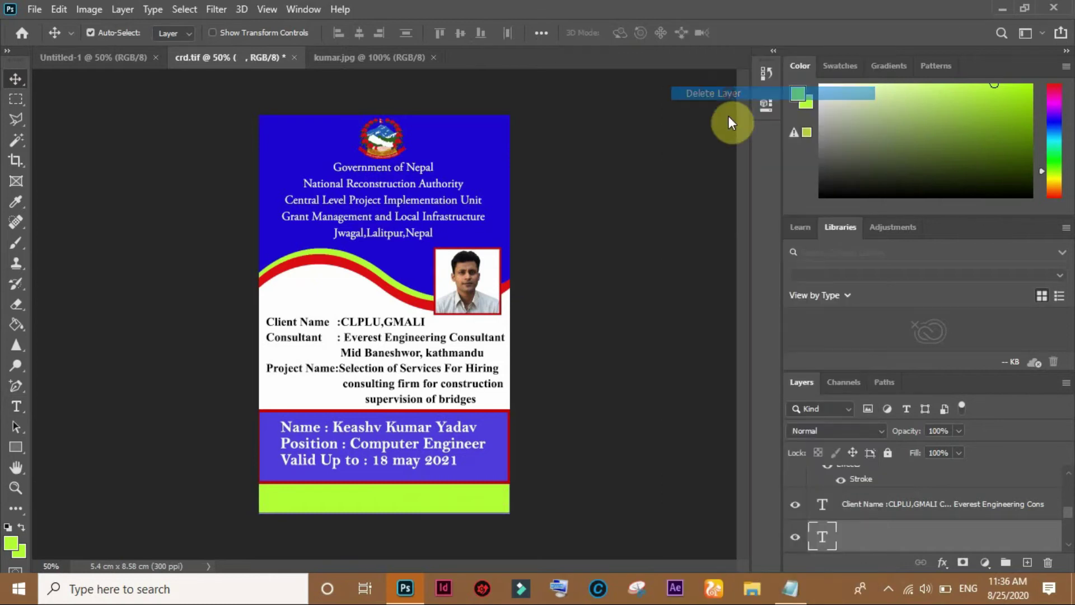
left_click(476, 229)
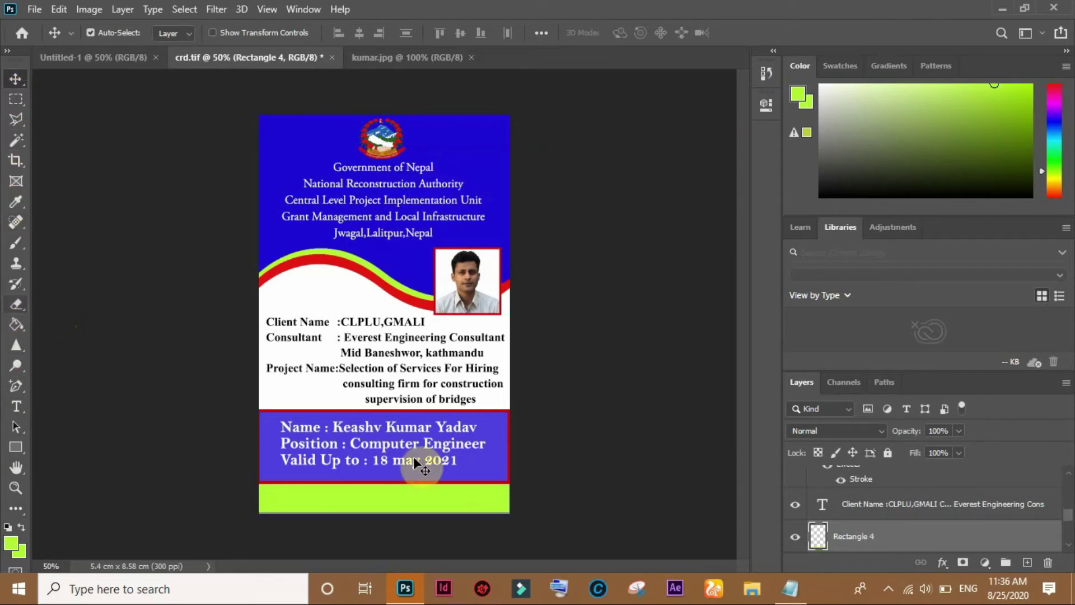
Step: Free-transform the green bottom bar, Rectangle 4, and commit it unchanged
left_click(13, 387)
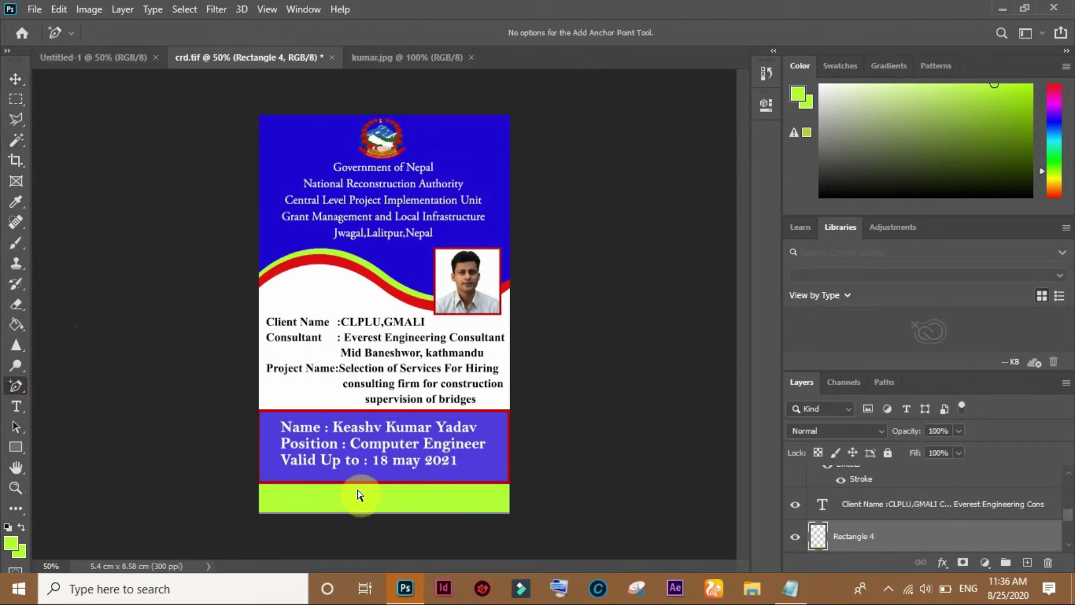
key("ctrl+t")
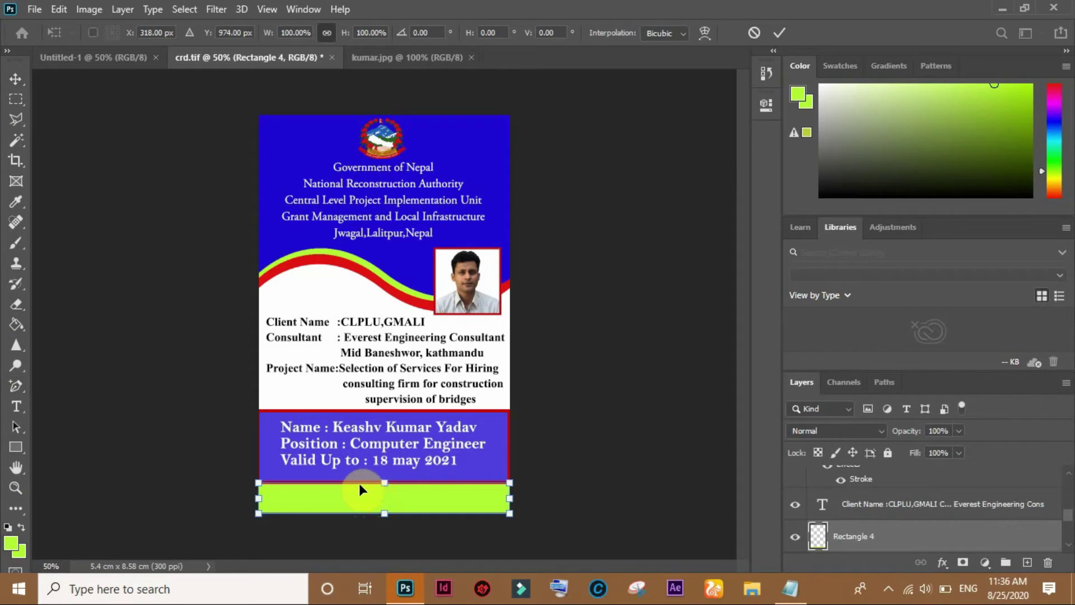
left_click(17, 387)
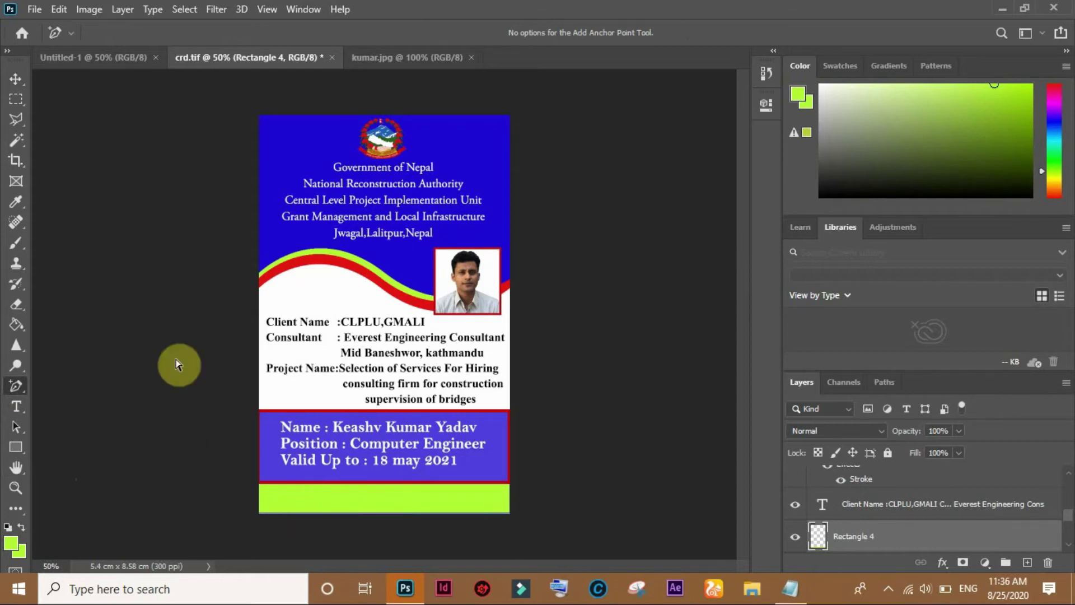
left_click(16, 78)
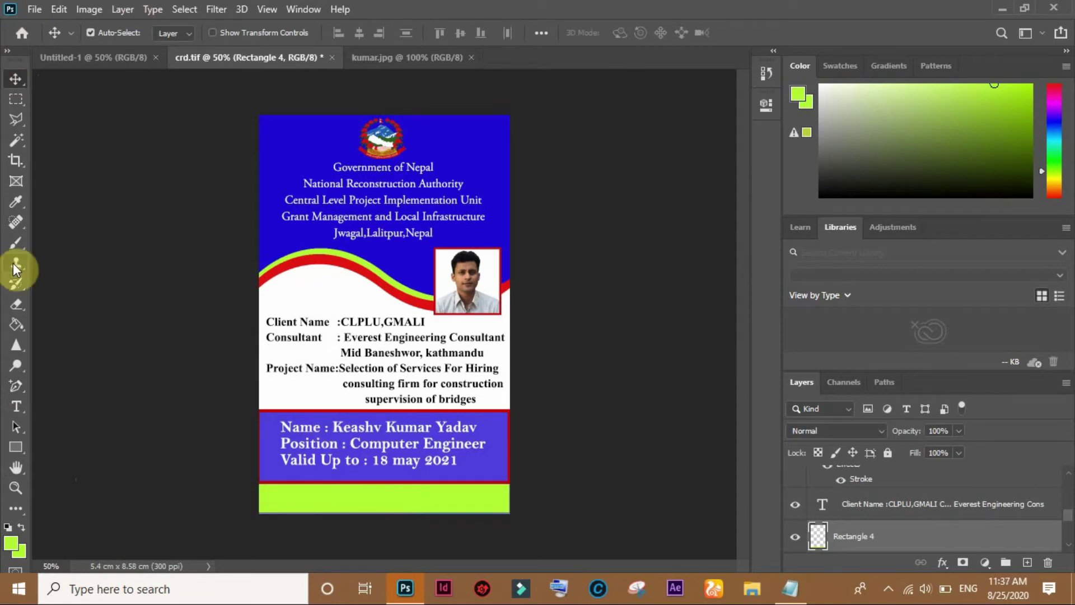
Step: Sample the card's blue background as foreground and fill the green bar with it
left_click(13, 544)
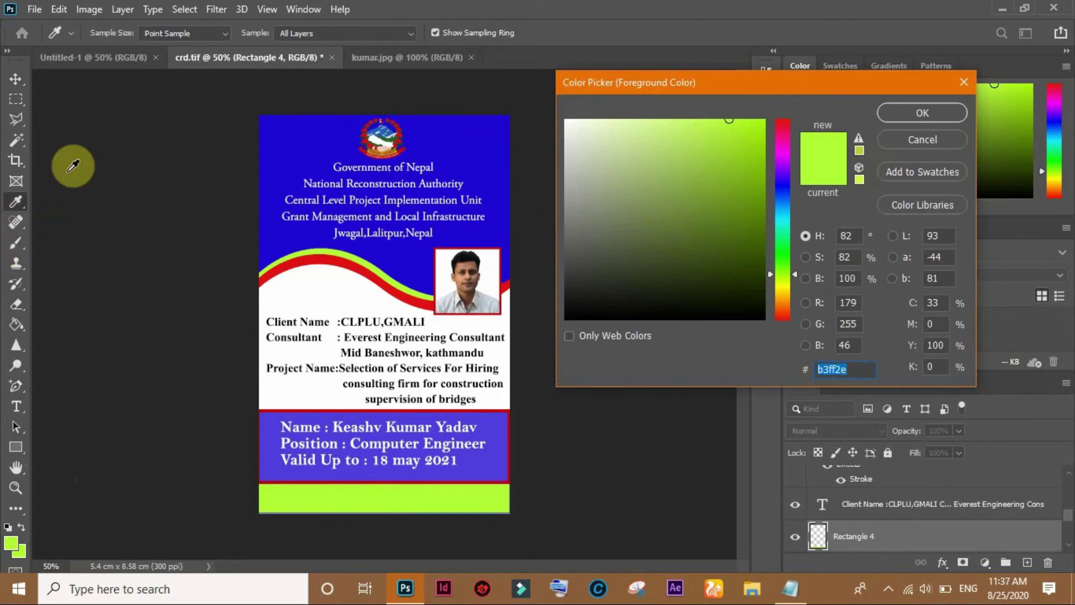
left_click(327, 144)
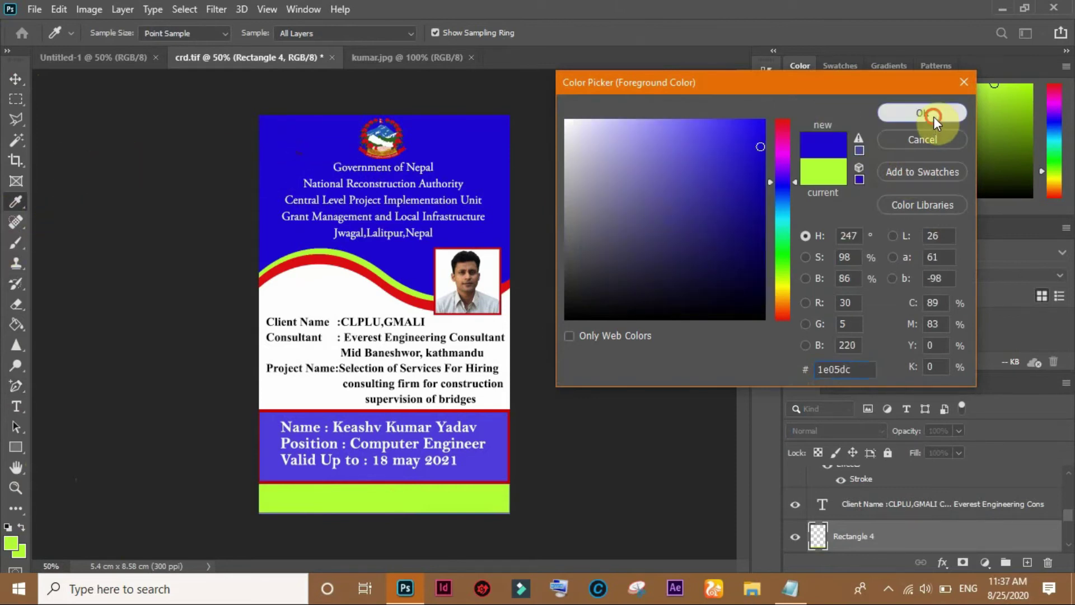
left_click(933, 116)
key("v")
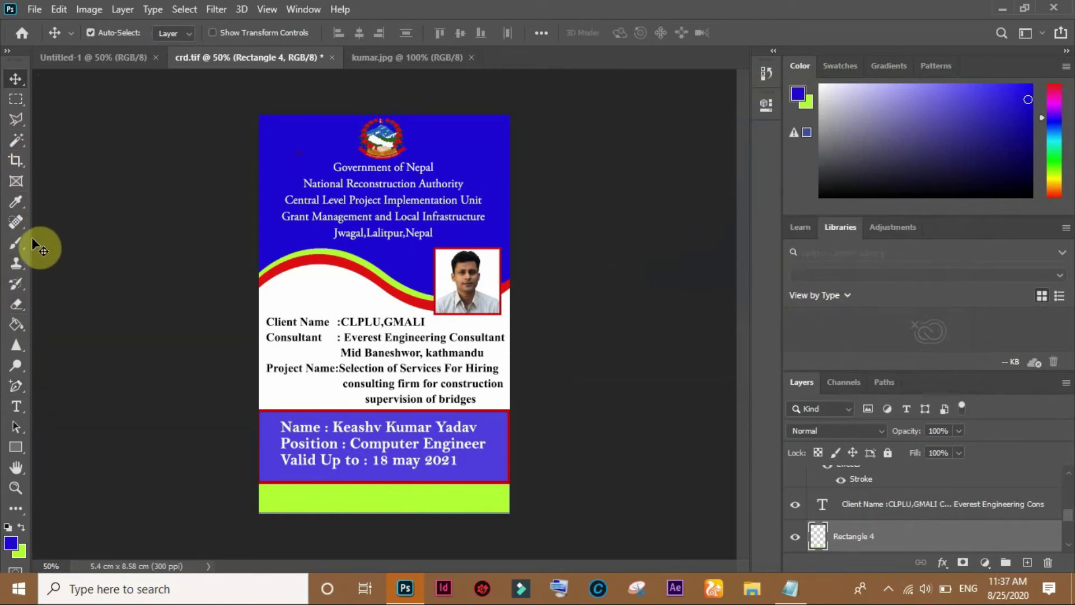
left_click(21, 322)
left_click(308, 496)
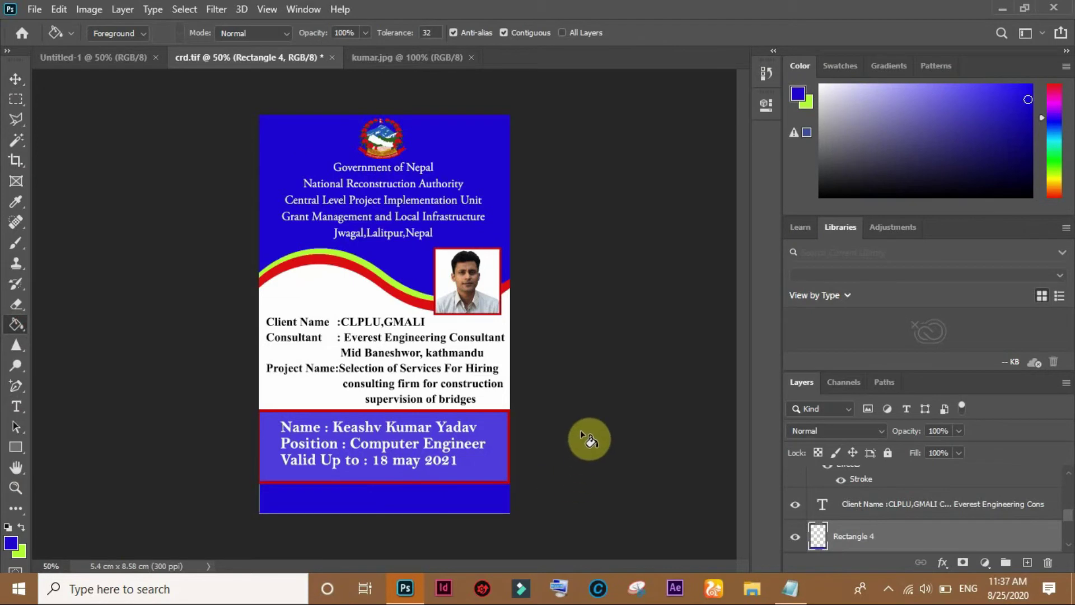
Step: Nudge and resize the blue bottom bar with Free Transform, keeping roughly its original size
left_click(14, 84)
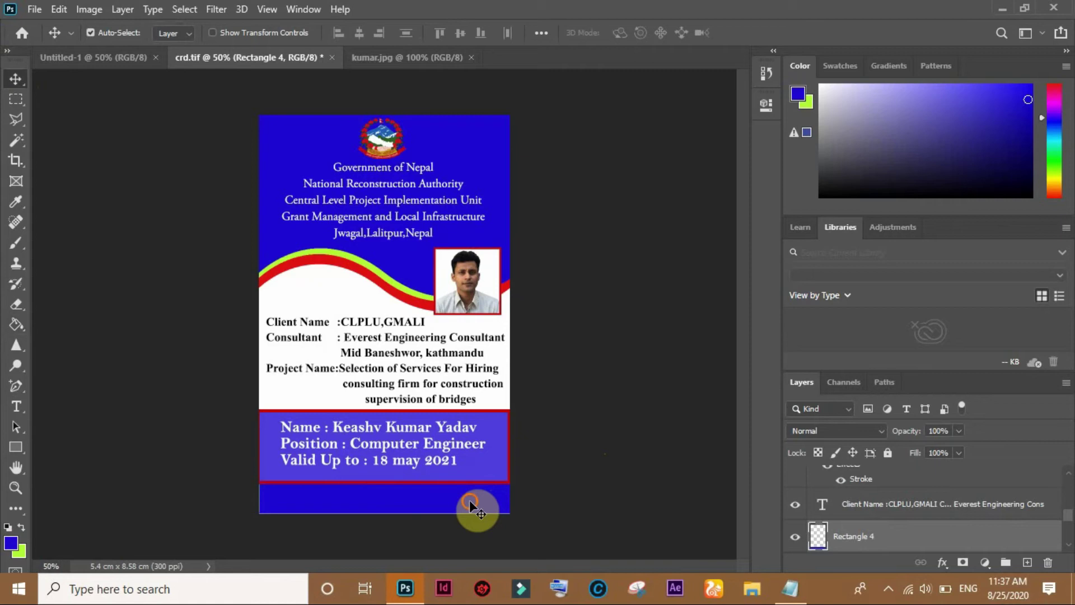
left_click_drag(469, 500, 468, 497)
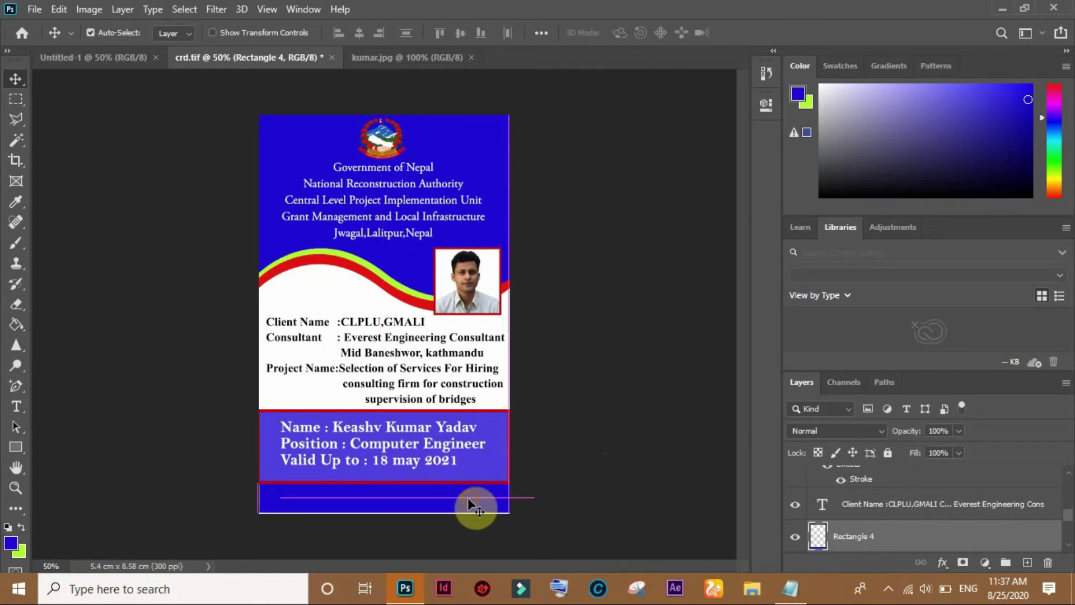
key("ctrl+t")
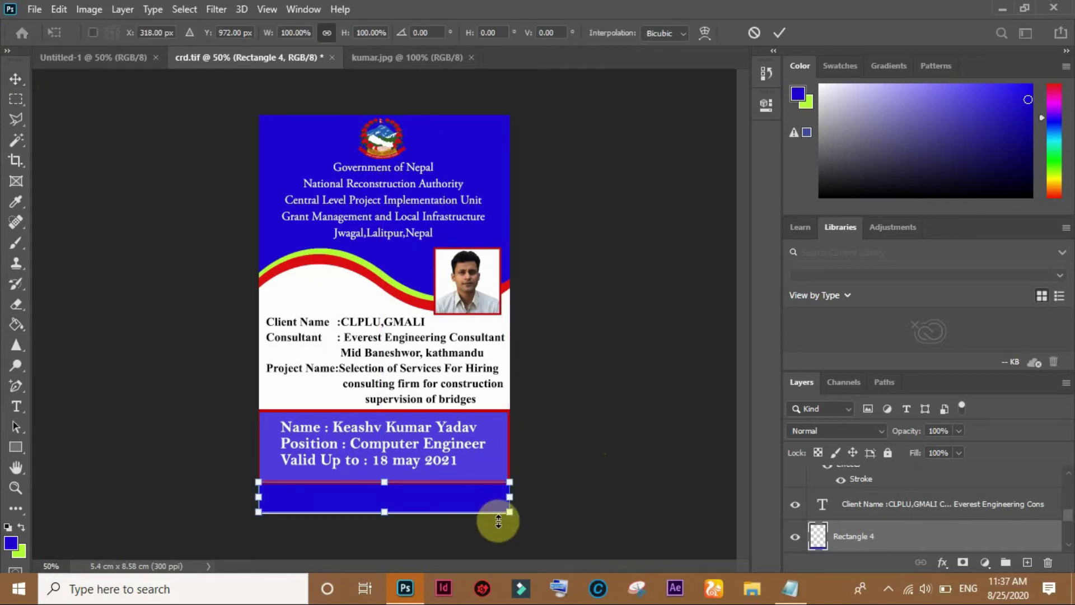
mouse_move(510, 513)
left_mouse_down()
mouse_move(522, 520)
mouse_move(515, 513)
left_mouse_up()
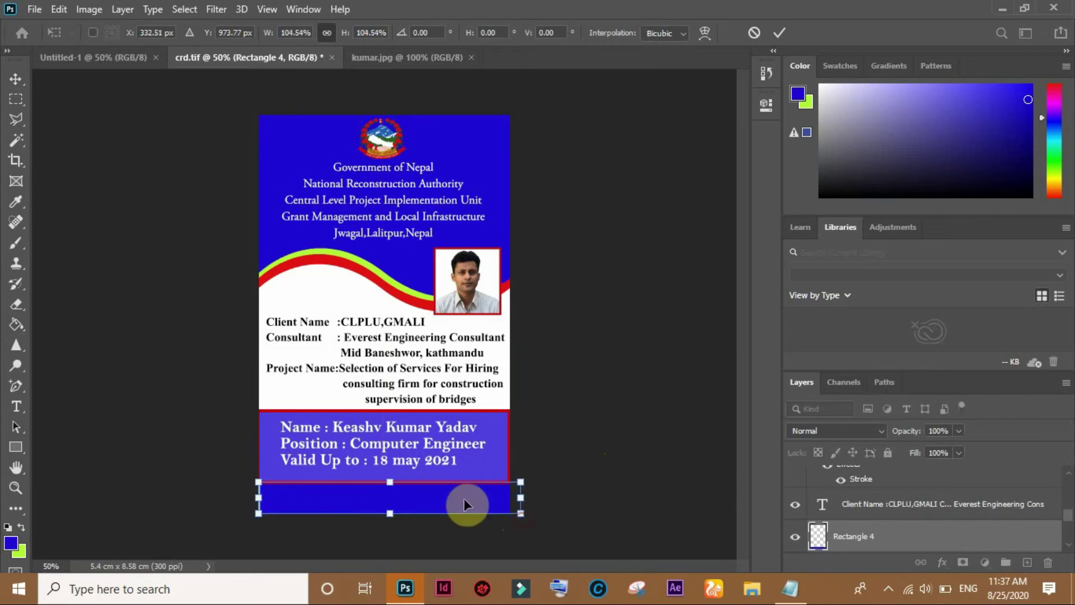
left_click_drag(389, 482, 384, 481)
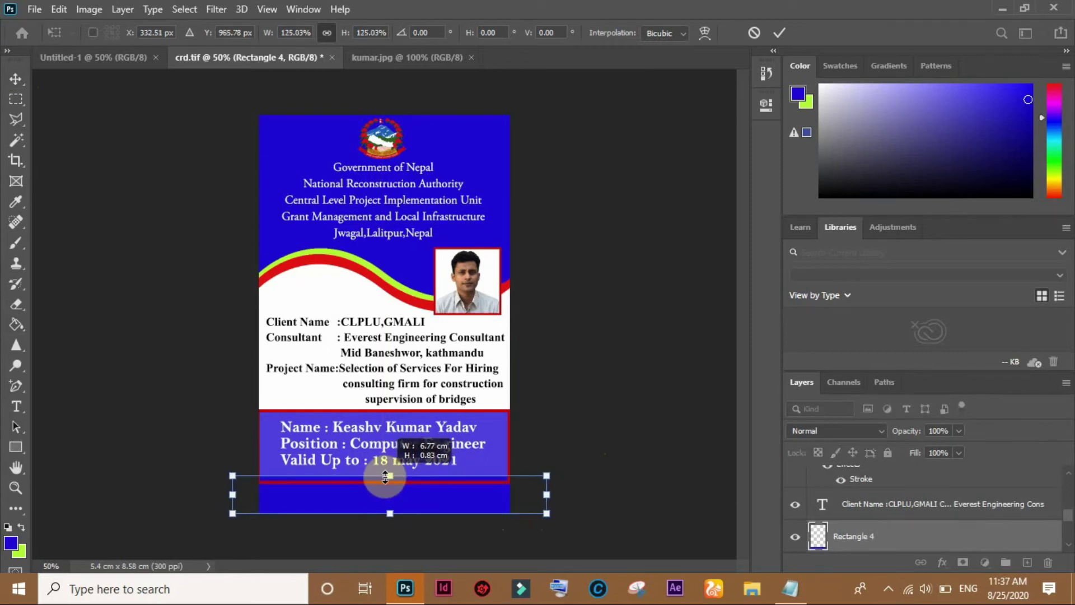
left_click_drag(384, 480, 382, 480)
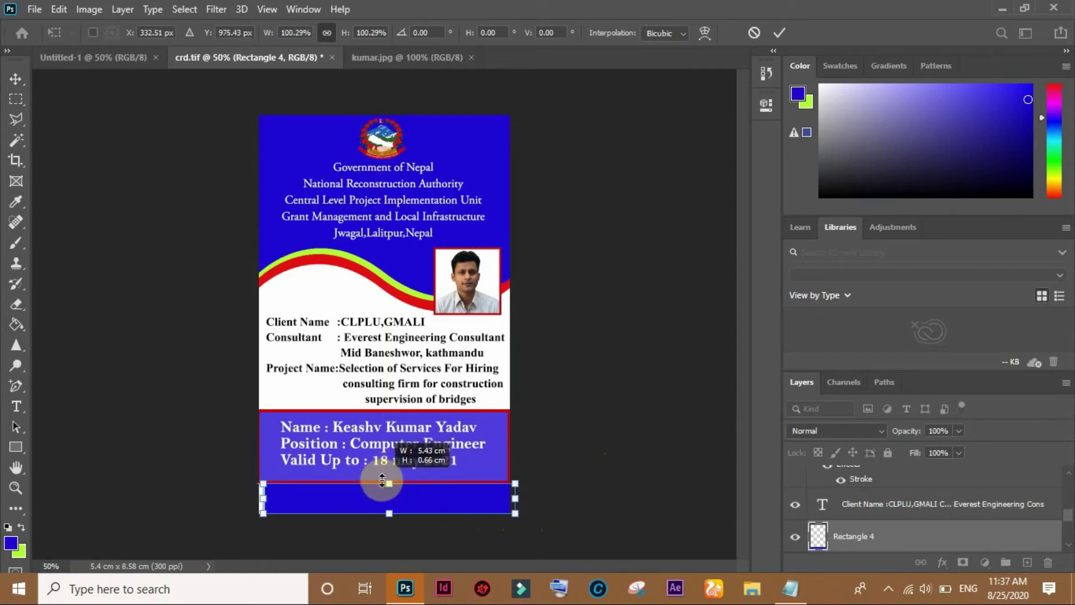
left_click_drag(381, 479, 398, 497)
key("Return")
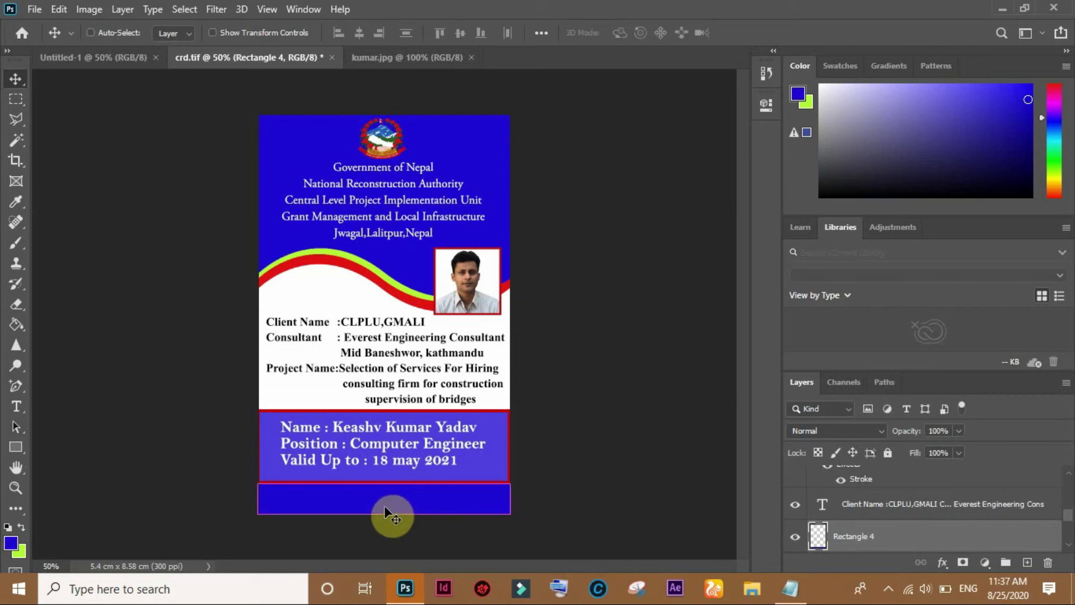
Step: Move the blue bar down about 26 px, then adjust it to close the white gap
key("ctrl+t")
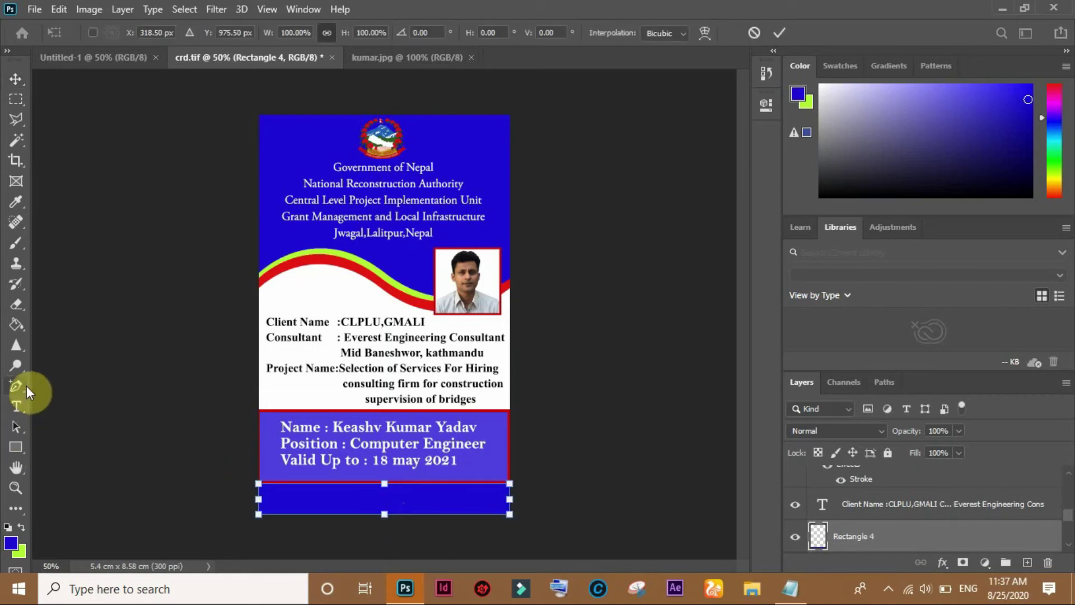
left_click(28, 389)
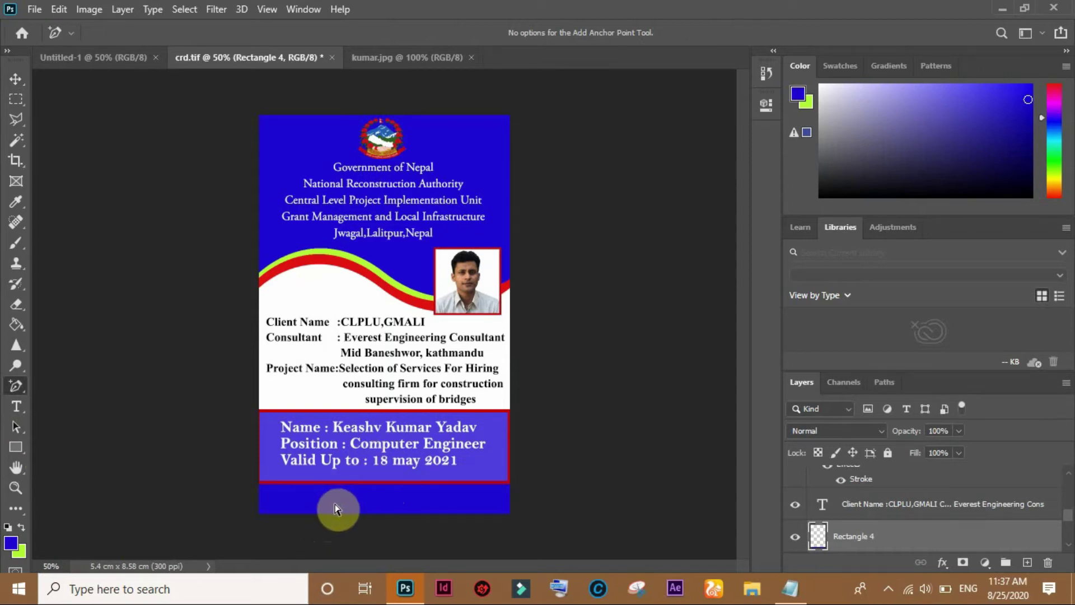
key("ctrl+t")
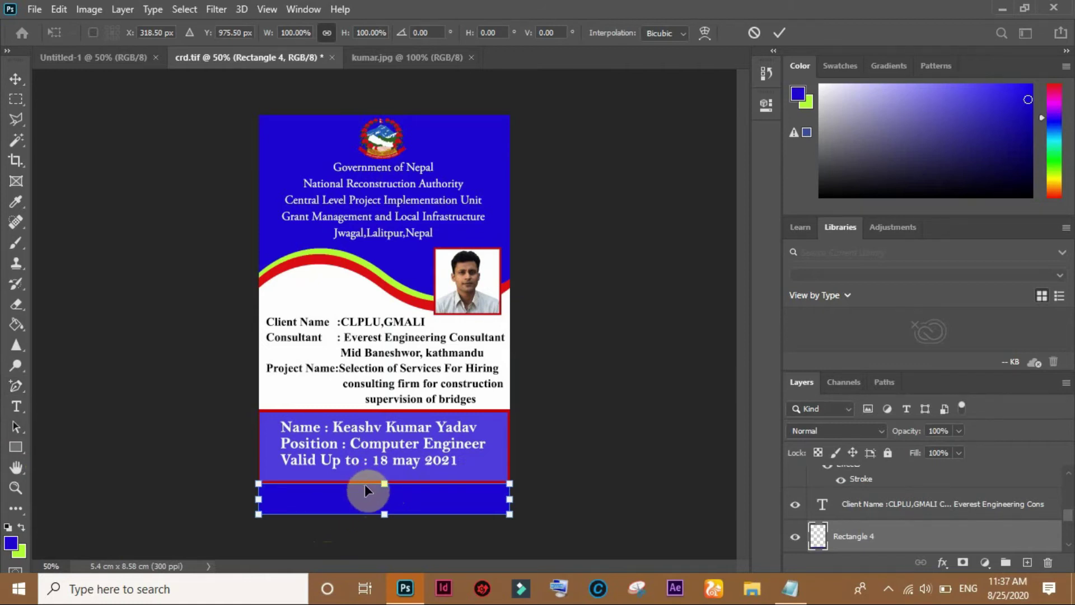
left_click_drag(365, 486, 382, 502)
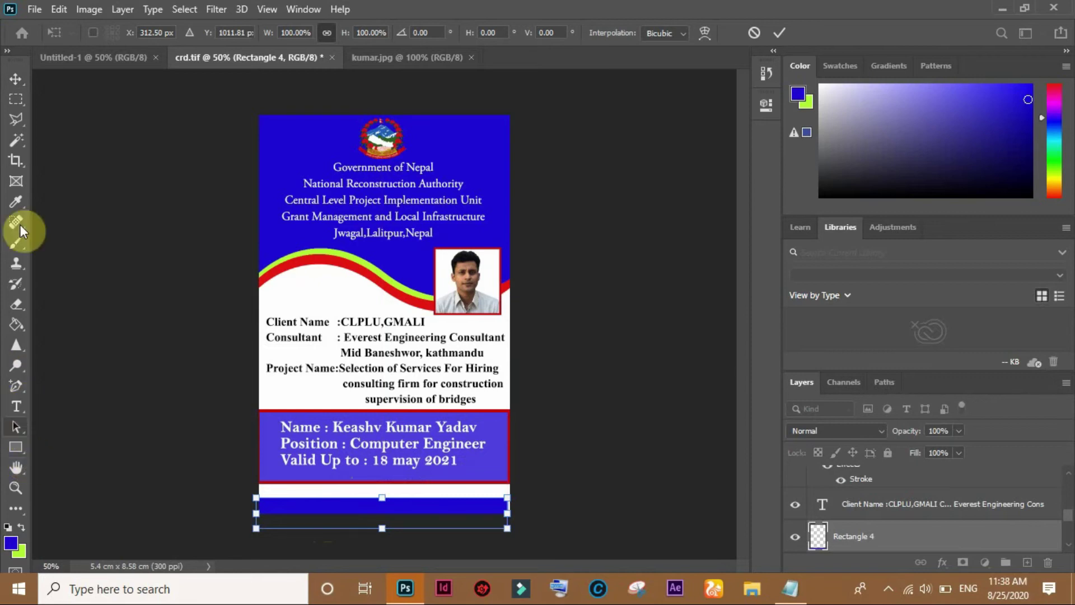
left_click(15, 79)
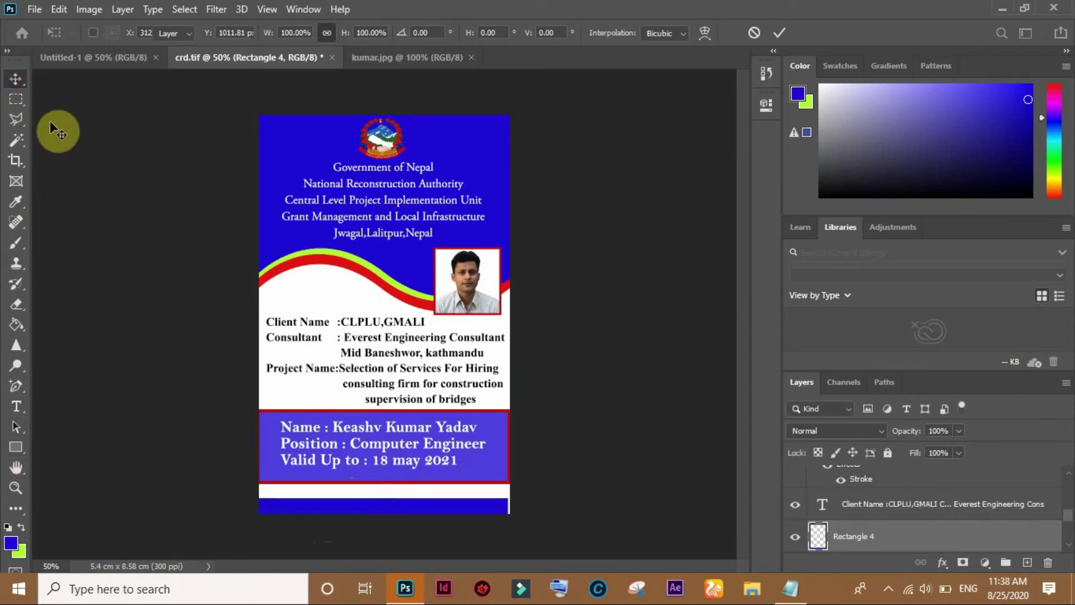
right_click(19, 395)
left_click(89, 422)
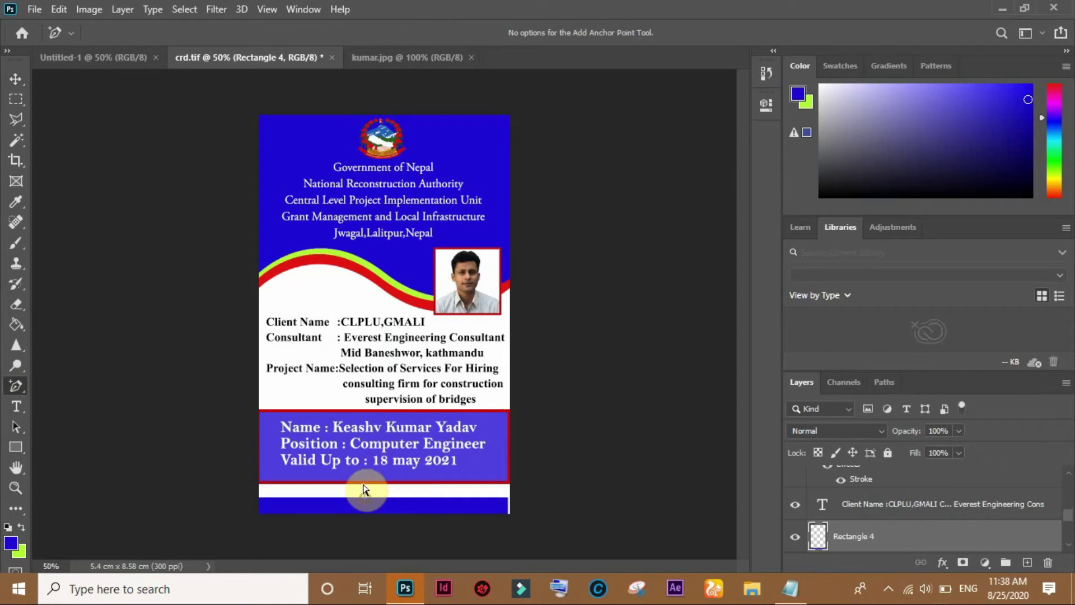
left_click(366, 490)
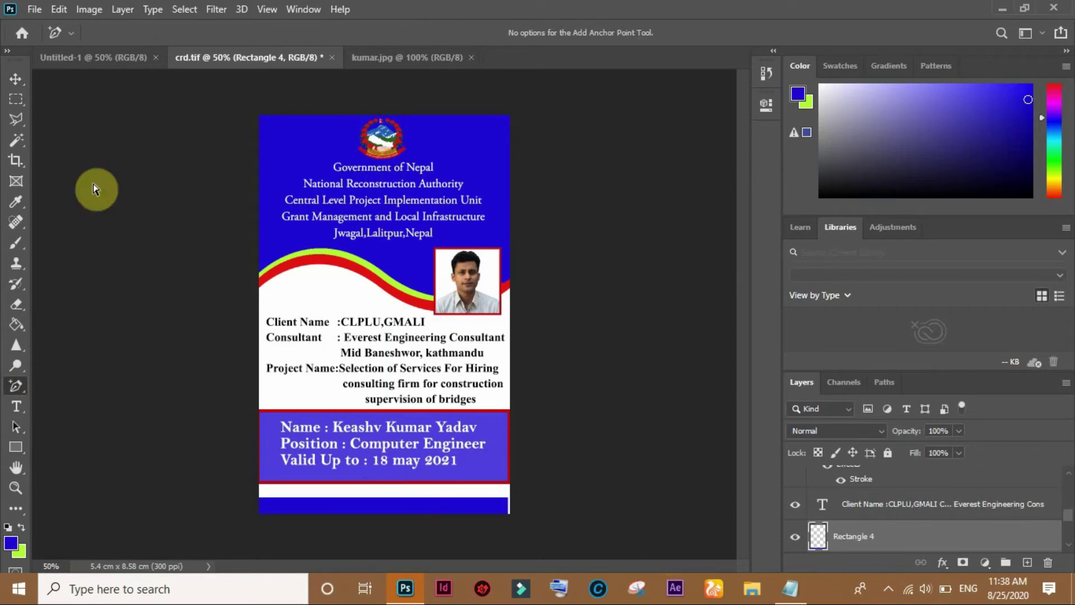
left_click(18, 75)
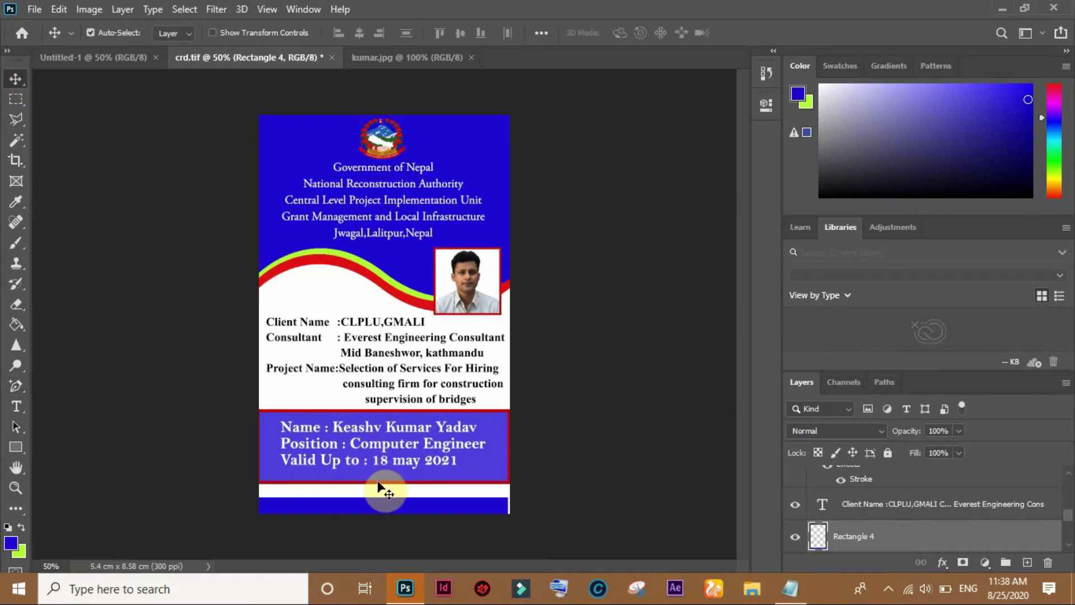
mouse_move(371, 499)
left_mouse_down()
mouse_move(384, 488)
mouse_move(374, 485)
left_mouse_up()
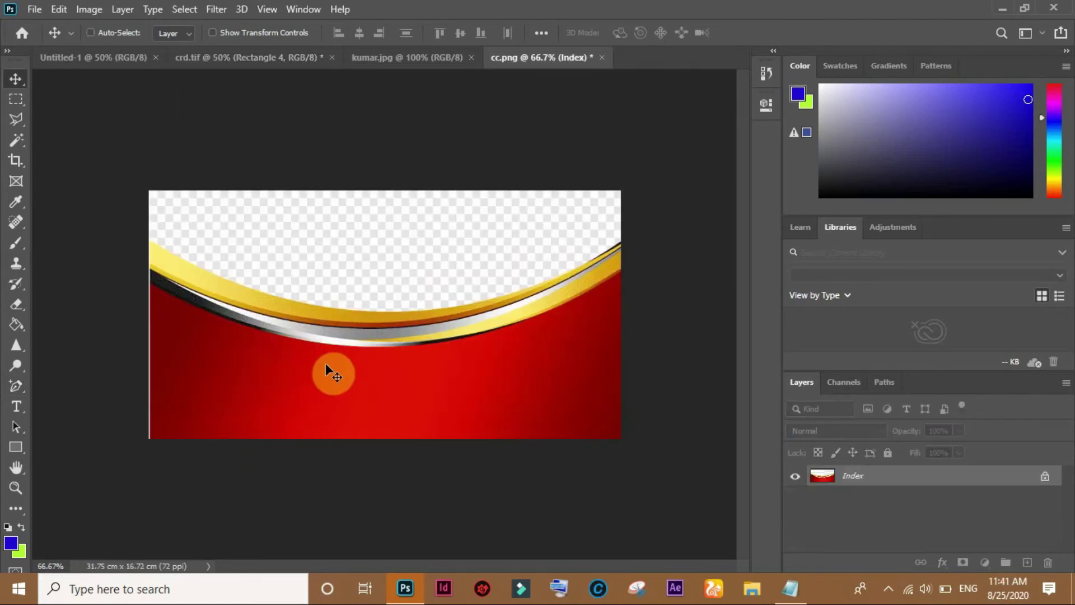
Step: Erase at the swoosh image's top-left corner, then zoom to 200% on the gold band's left end
key("ctrl+z")
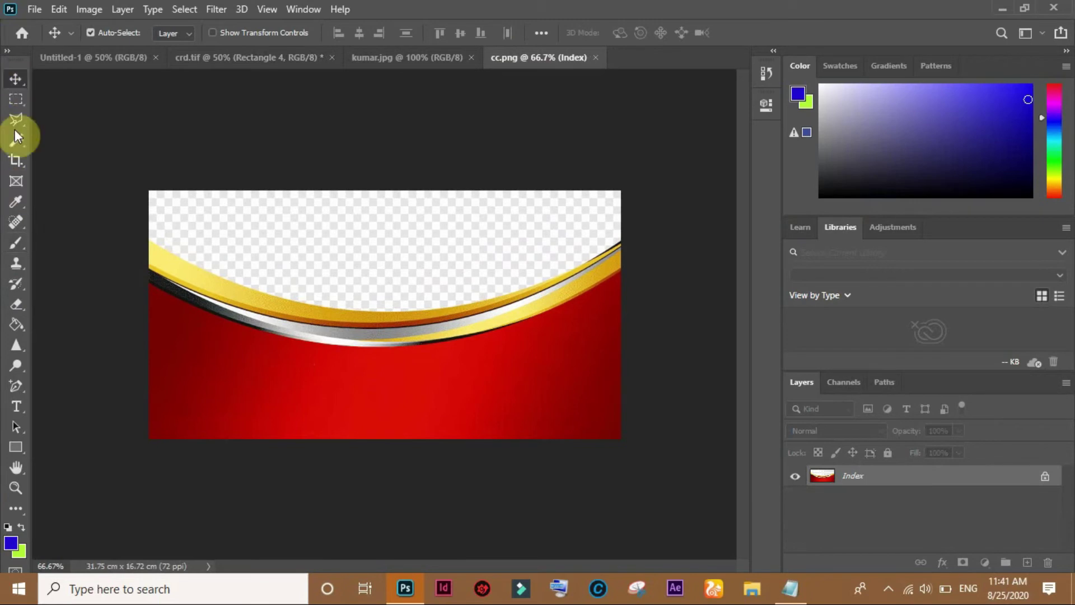
left_click(24, 303)
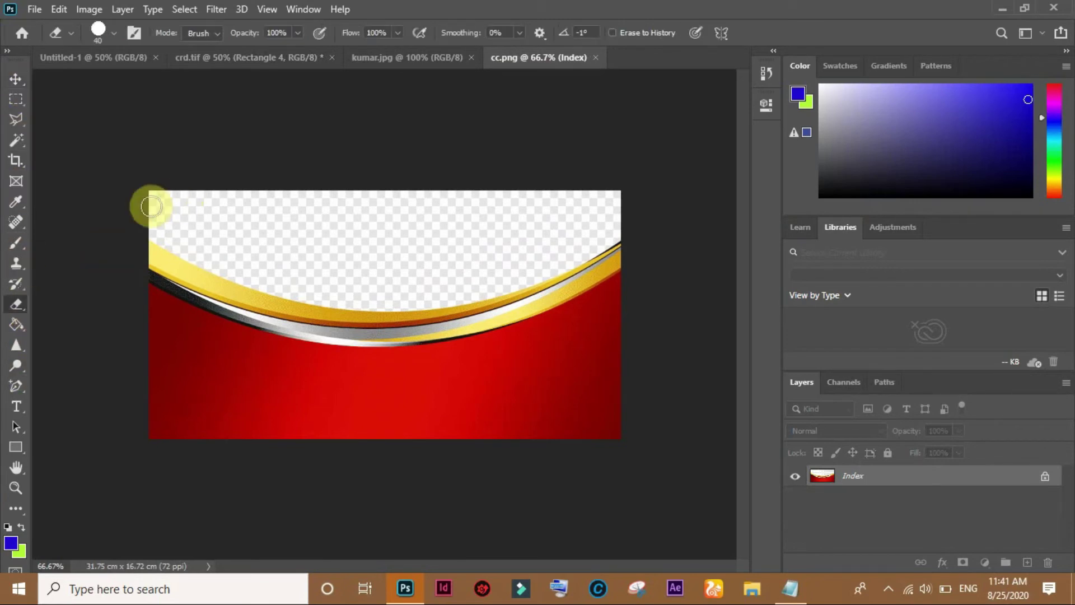
left_click(157, 228)
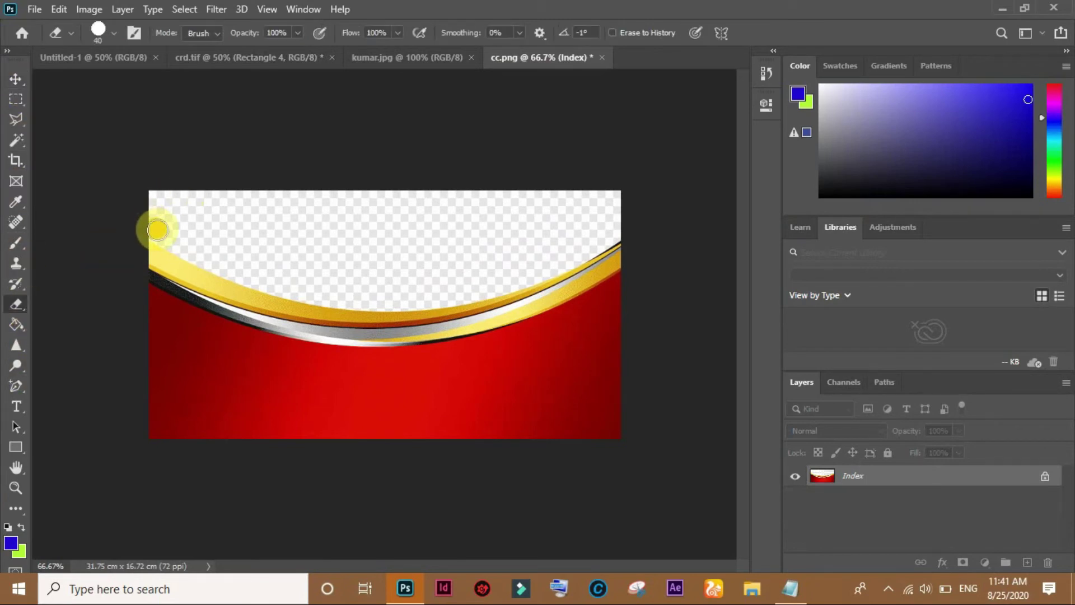
double_click(212, 211)
left_click_drag(202, 211, 505, 282)
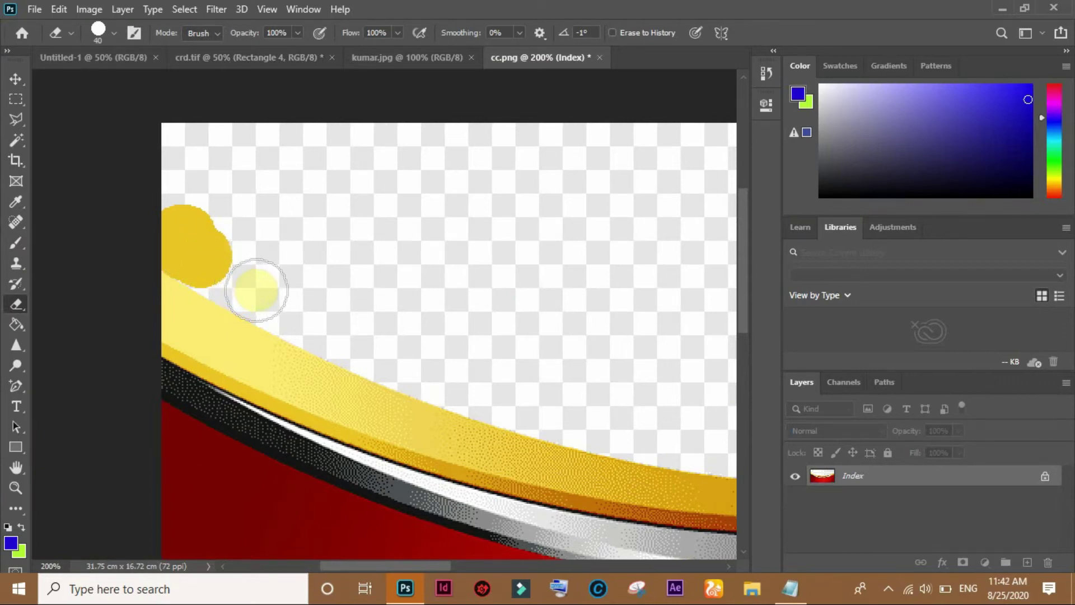
Step: Start a Polygonal Lasso outline along the gold band's upper edge down to the curve's low point
left_click(16, 79)
left_click(17, 120)
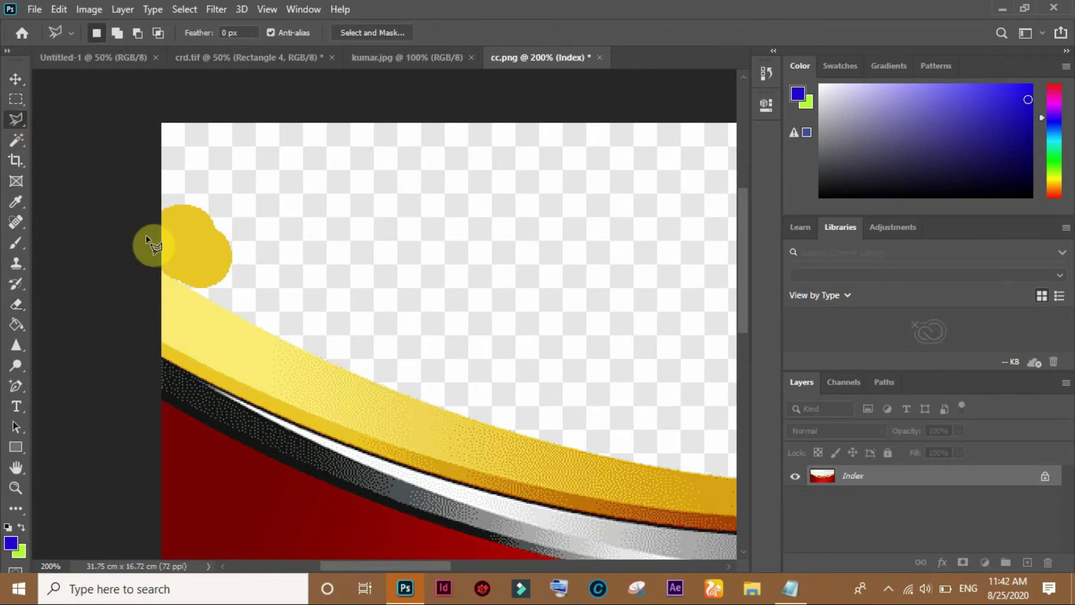
left_click(162, 273)
left_click(266, 333)
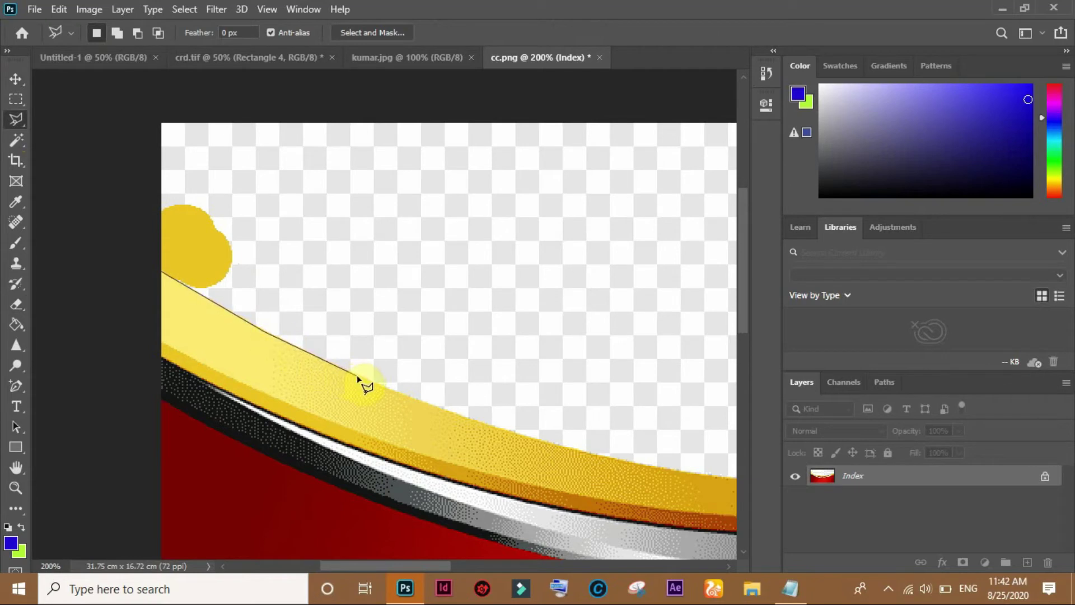
left_click(500, 432)
left_click(636, 466)
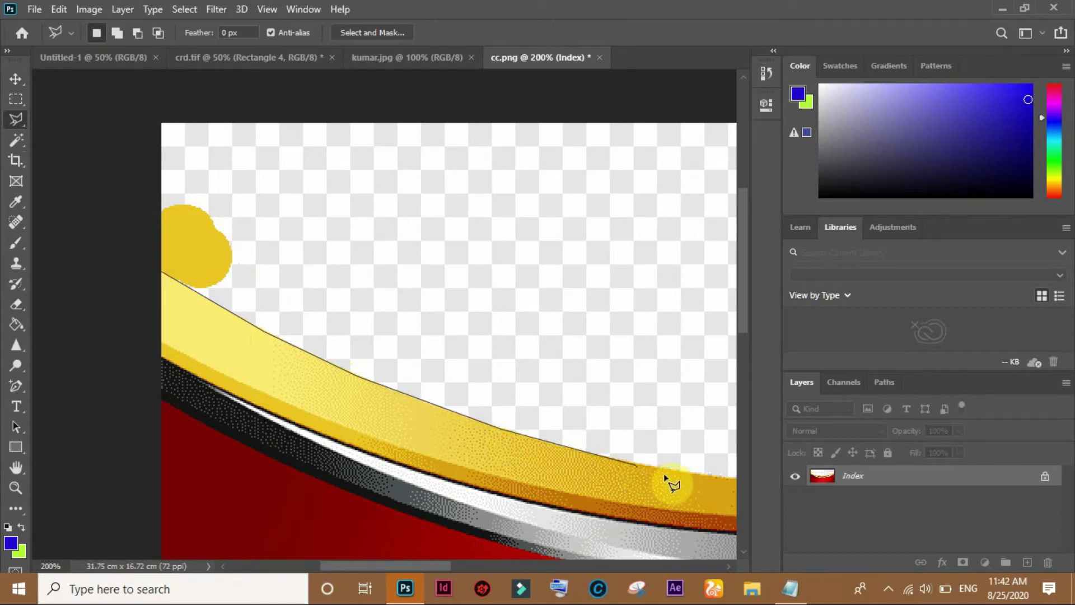
left_click_drag(644, 456, 240, 312)
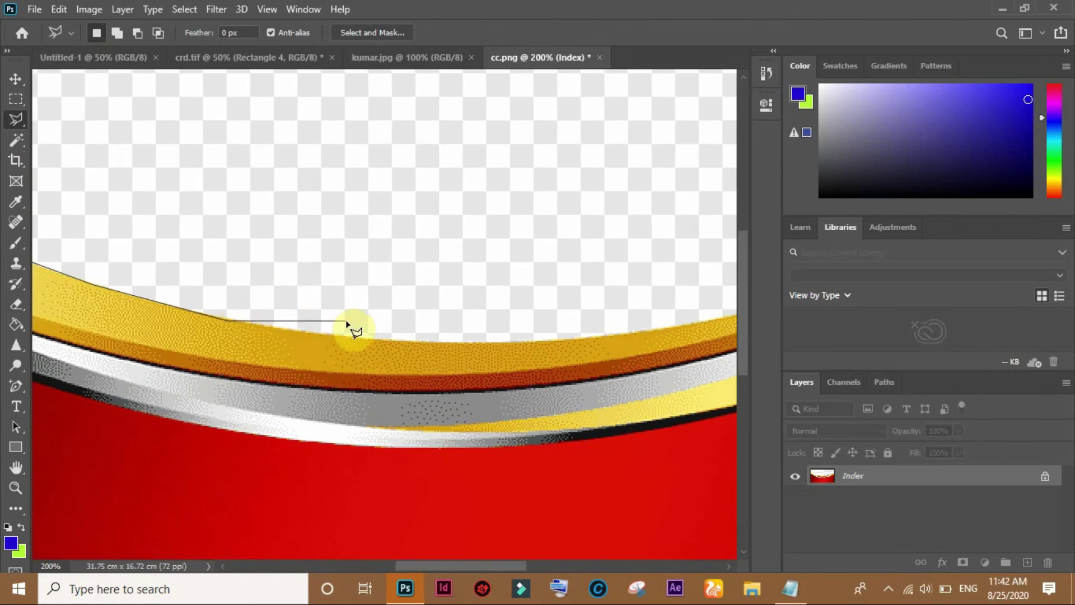
left_click(359, 340)
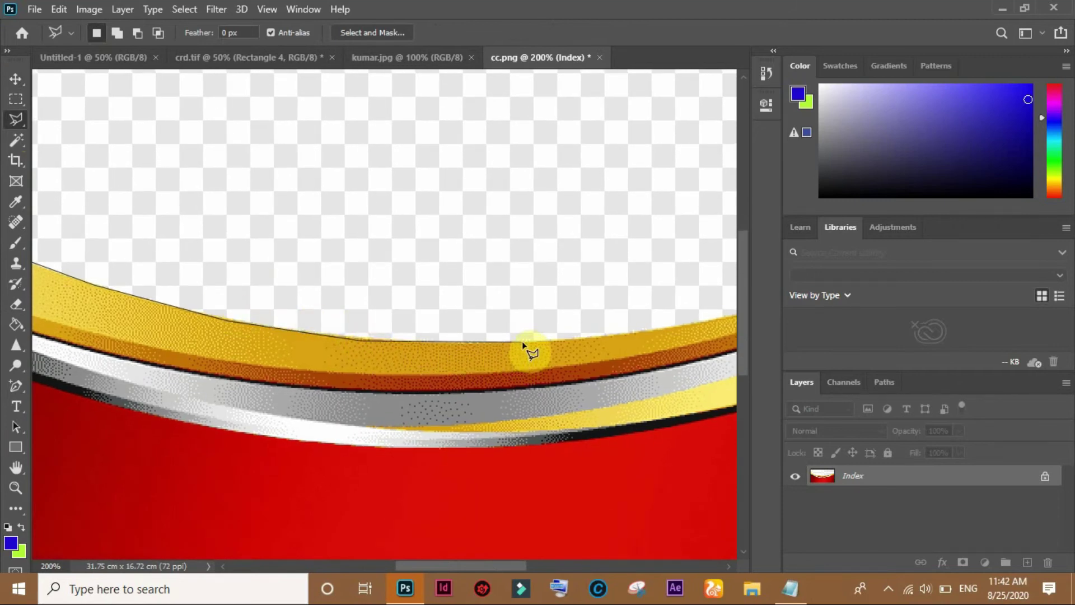
left_click_drag(607, 303, 350, 314)
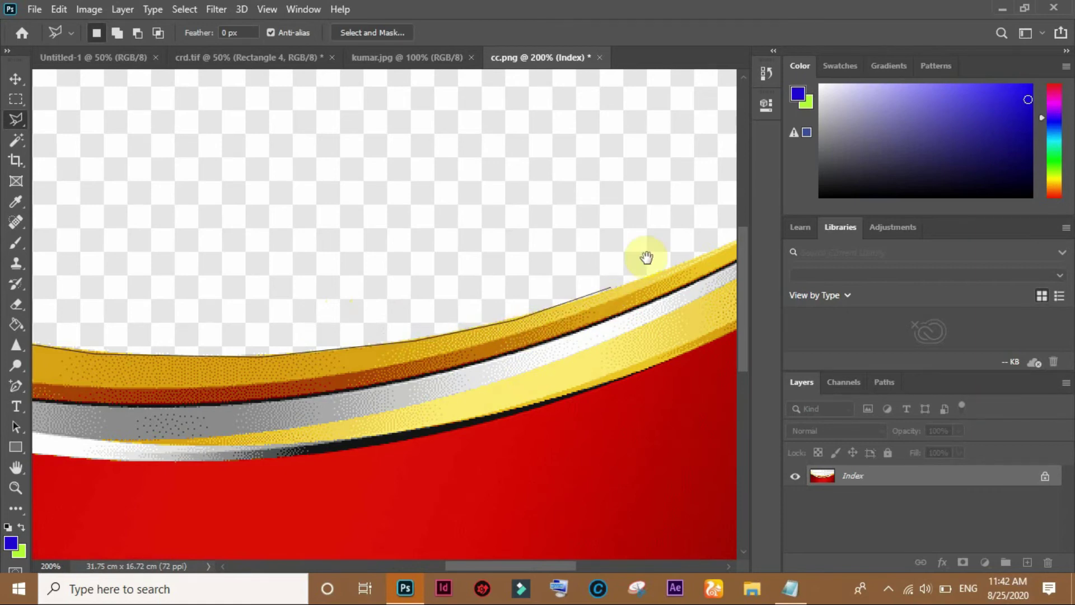
left_click_drag(643, 254, 408, 319)
Step: Trace the rising gold edge to the right, then around above the canvas, and close the loop
left_click(385, 351)
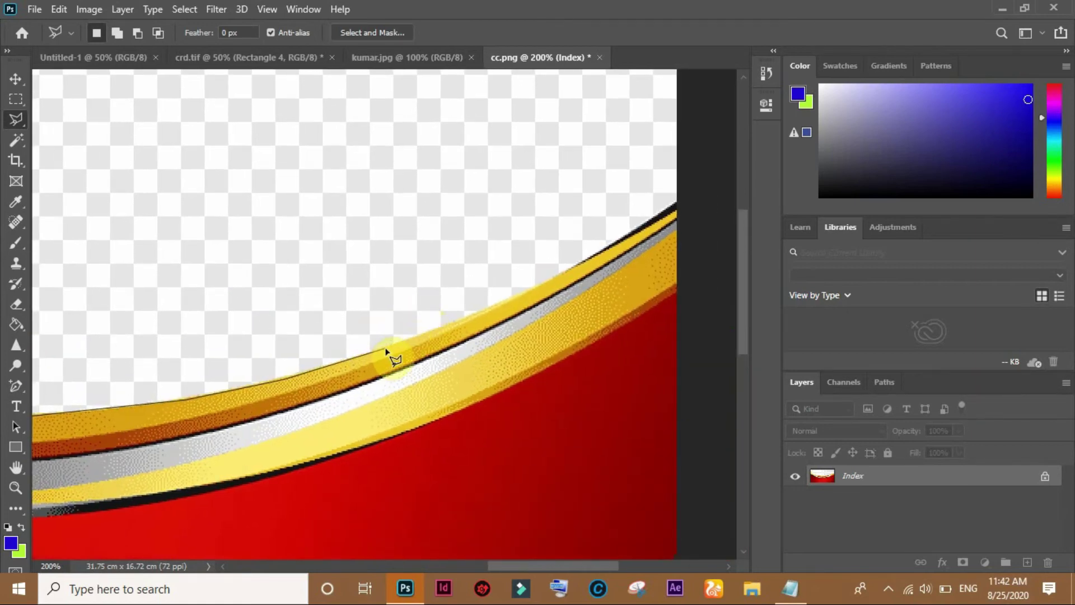
left_click(461, 321)
left_click(541, 287)
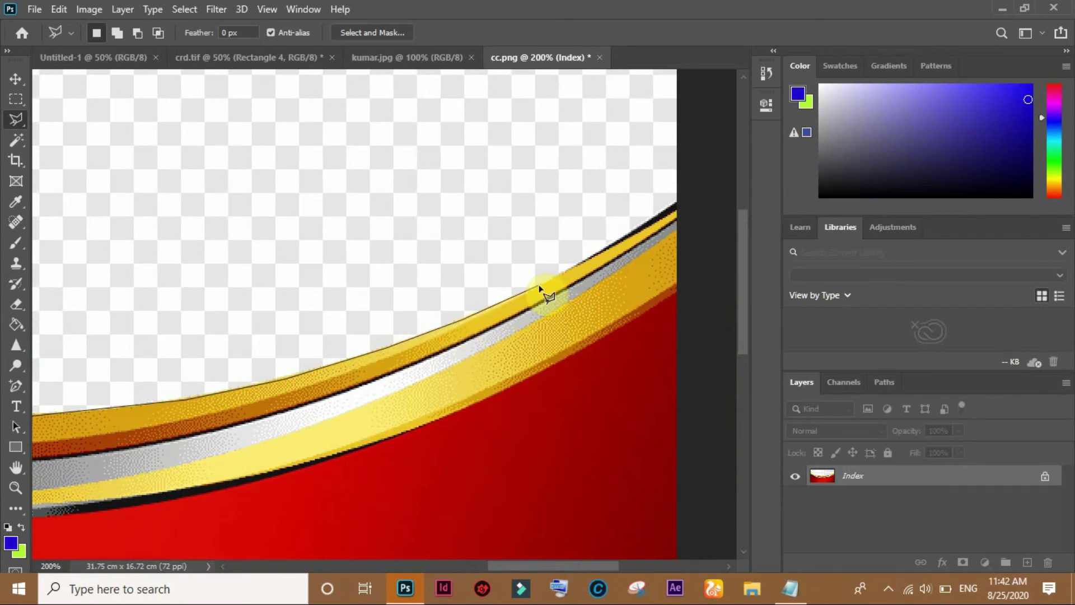
left_click(592, 260)
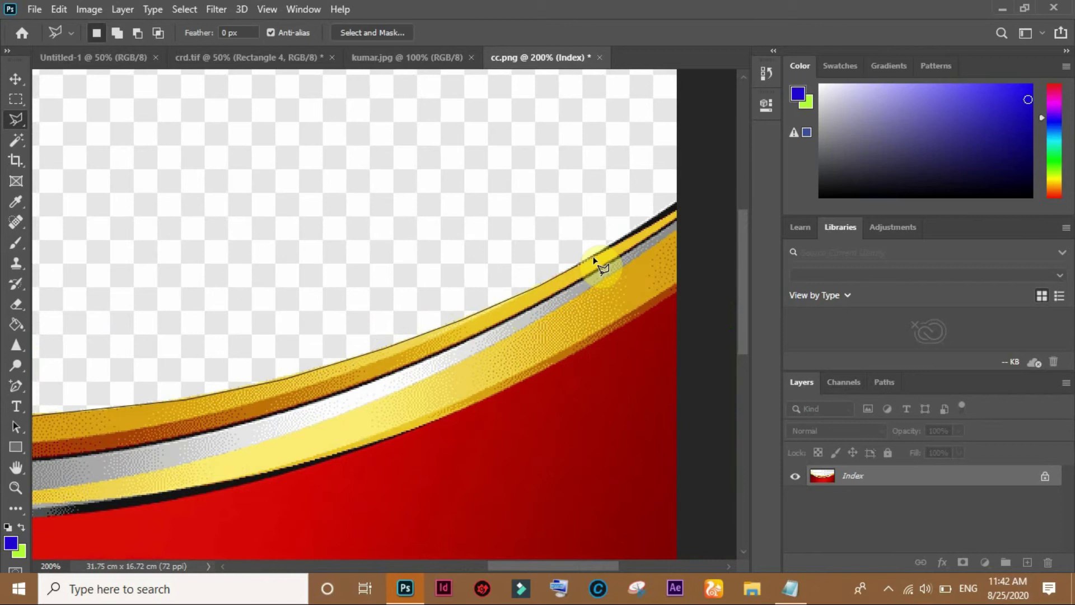
left_click(631, 235)
left_click(676, 207)
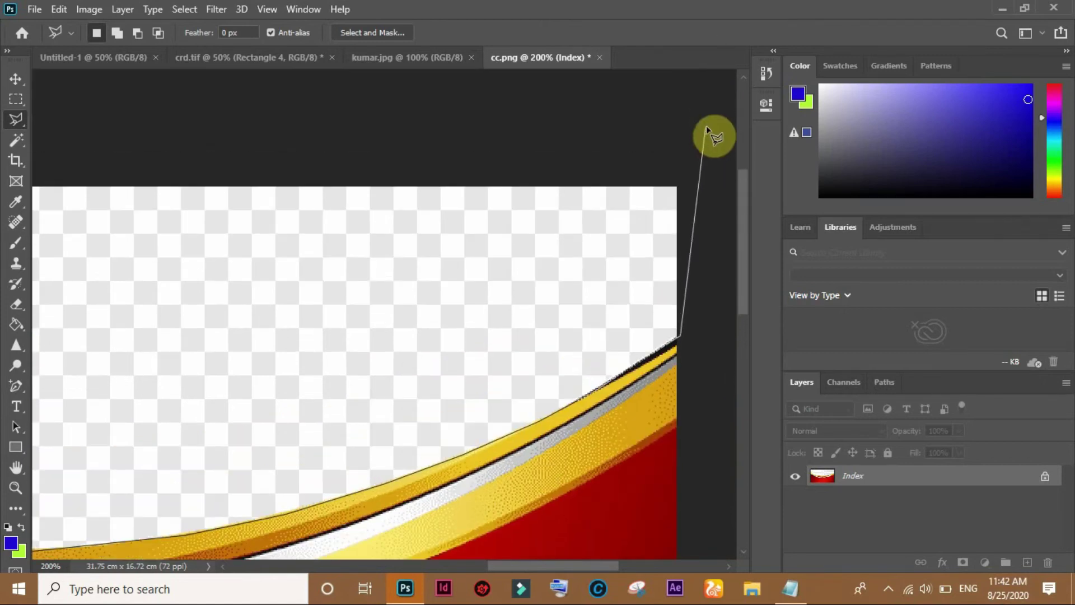
left_click(707, 126)
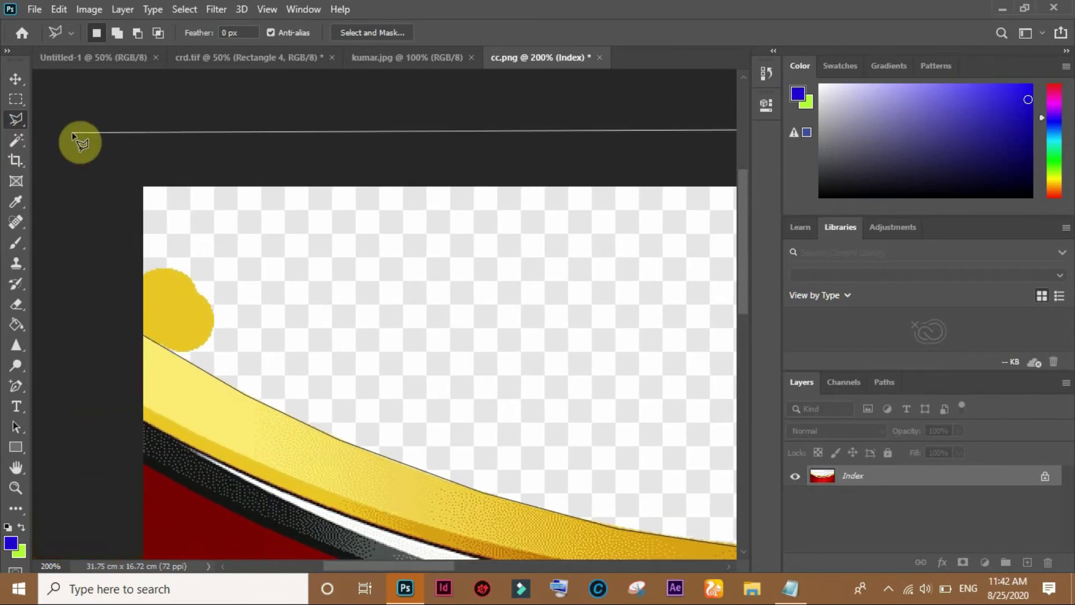
left_click(73, 133)
left_click(88, 321)
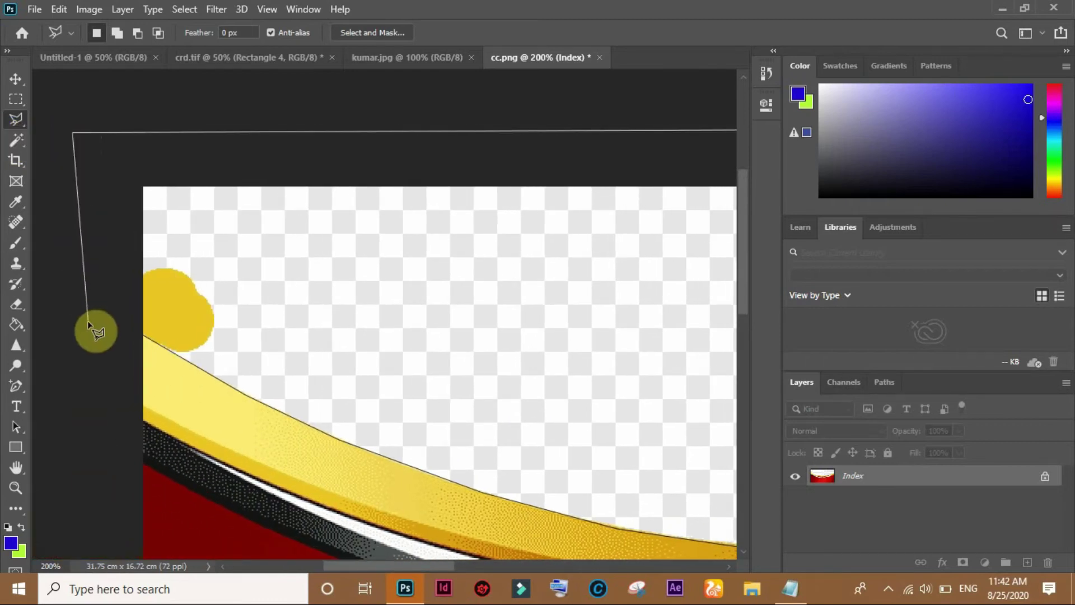
left_click(147, 339)
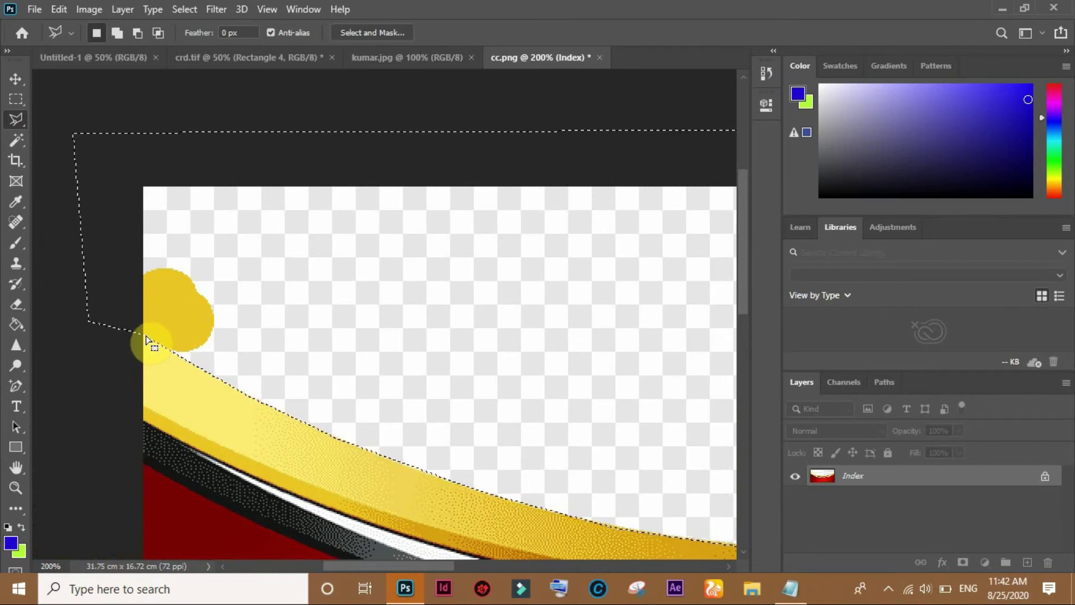
Step: Fill the selected empty area above the gold band with solid grey
key("BackSpace")
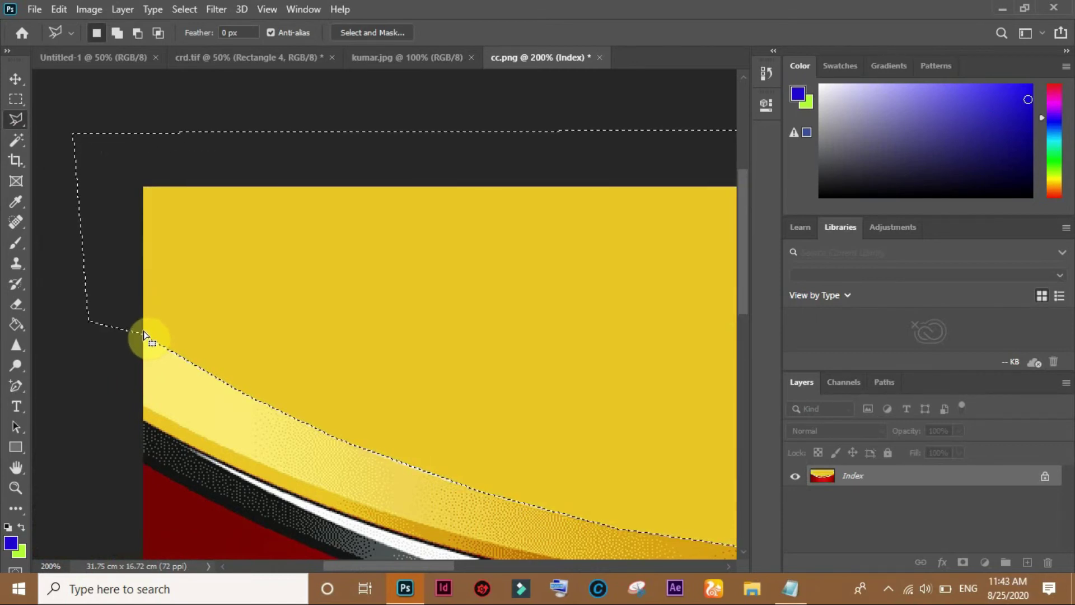
left_click(22, 528)
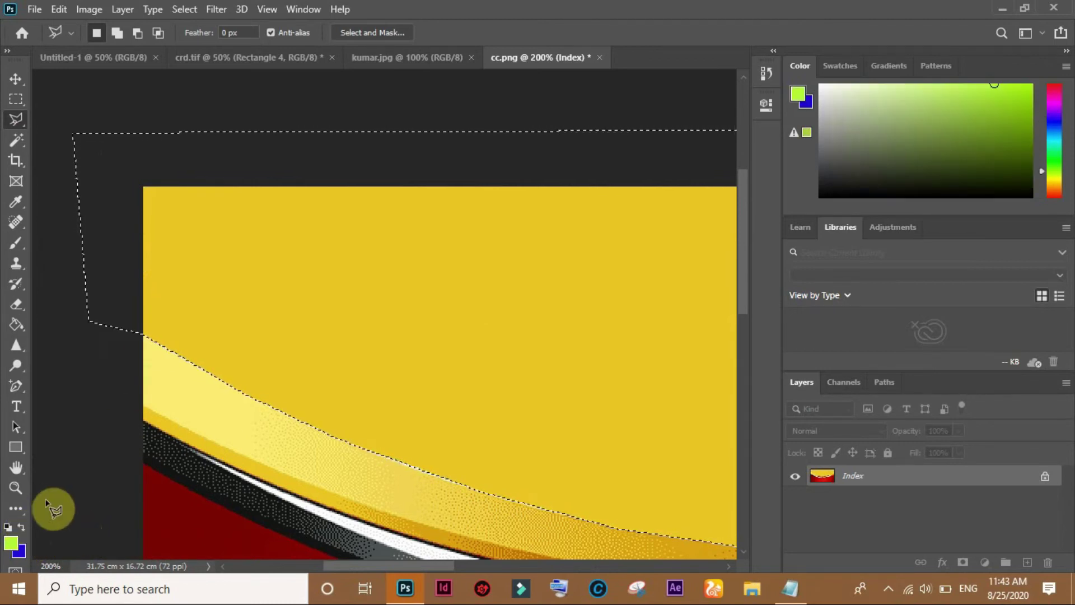
key("Delete")
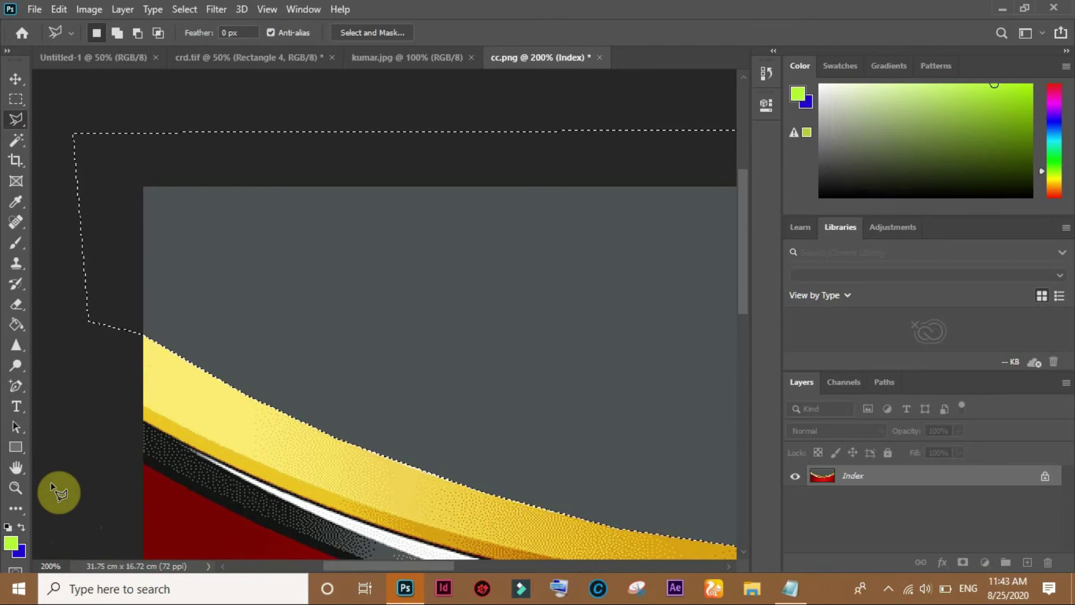
Step: Deselect, zoom out, and marquee-select the entire swoosh image
left_click(17, 81)
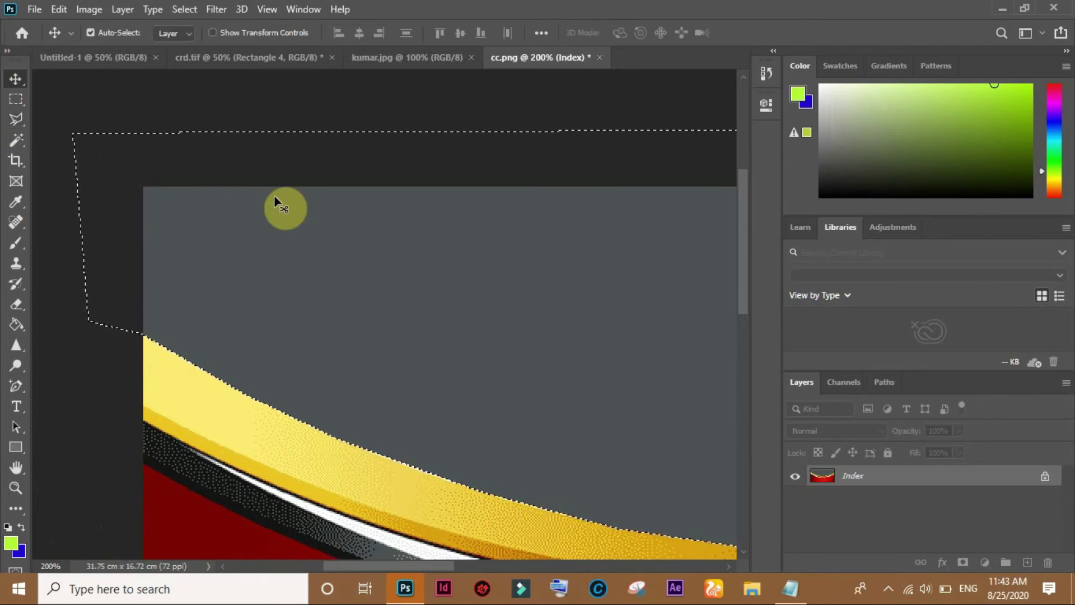
left_click(17, 100)
left_click(291, 104)
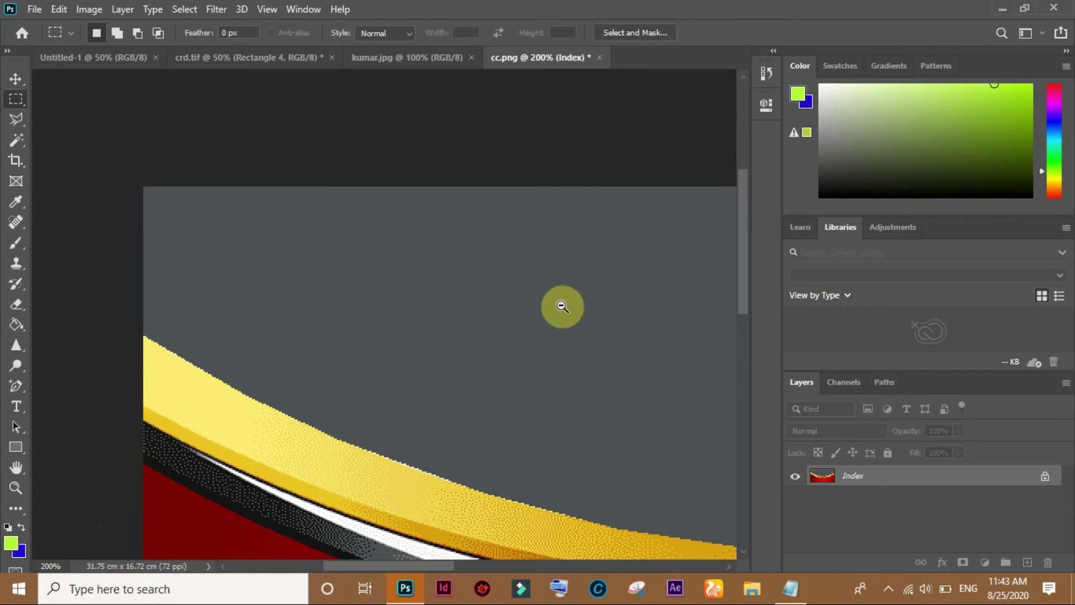
left_click(562, 307, "alt")
left_click(562, 306, "alt")
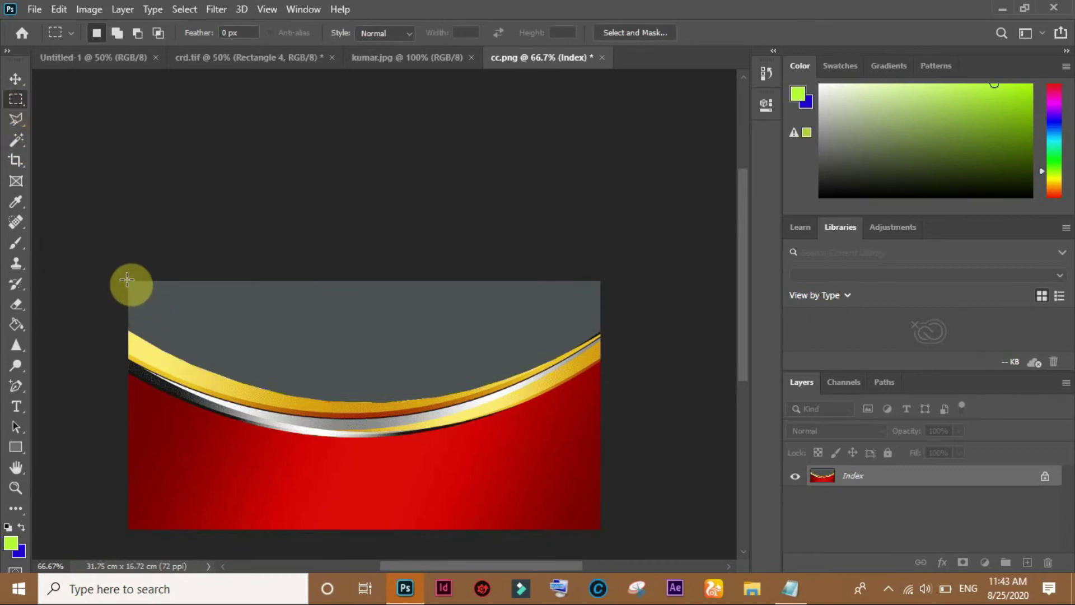
left_click_drag(127, 279, 666, 521)
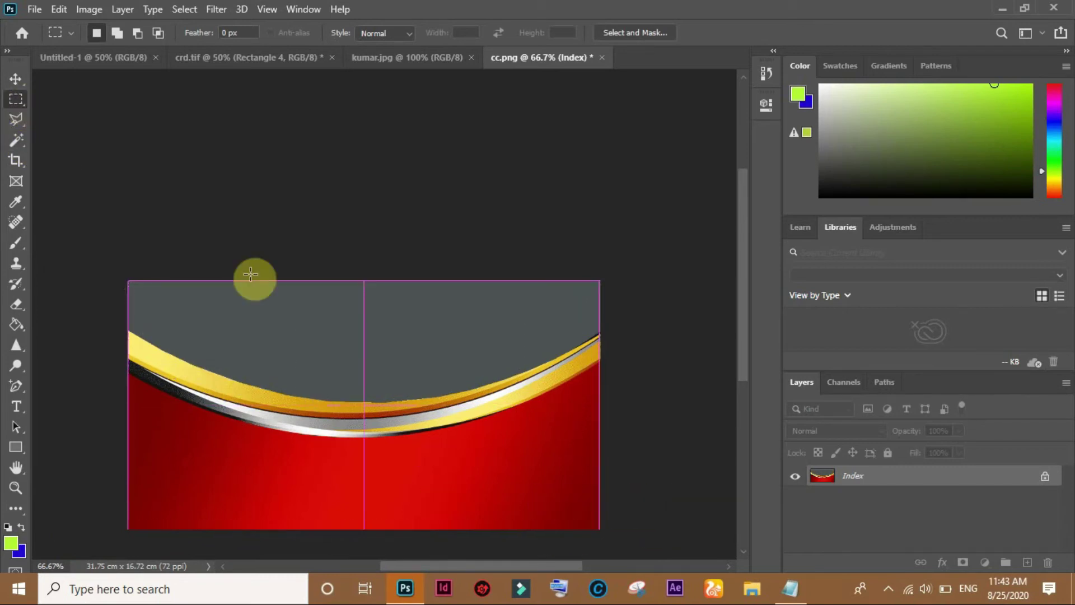
left_click(17, 81)
Step: Drag the swoosh into crd.tif, clip Layer 3 to the name panel, and nudge it up
mouse_move(417, 383)
left_mouse_down()
mouse_move(270, 149)
mouse_move(257, 58)
mouse_move(373, 502)
mouse_move(364, 477)
mouse_move(381, 498)
left_mouse_up()
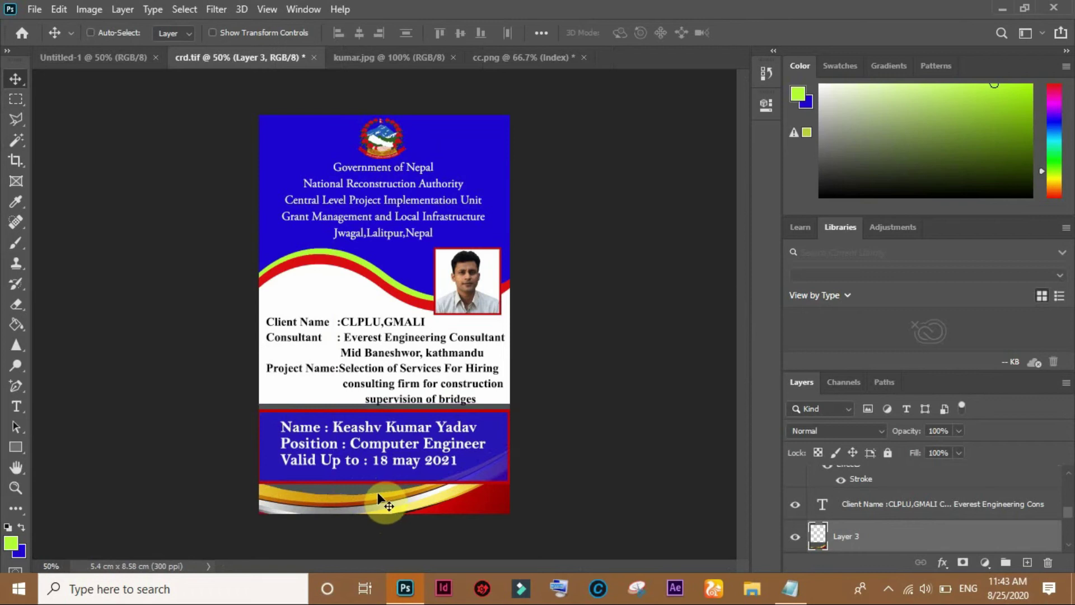
key("ctrl+bracketright")
key("ctrl+bracketright")
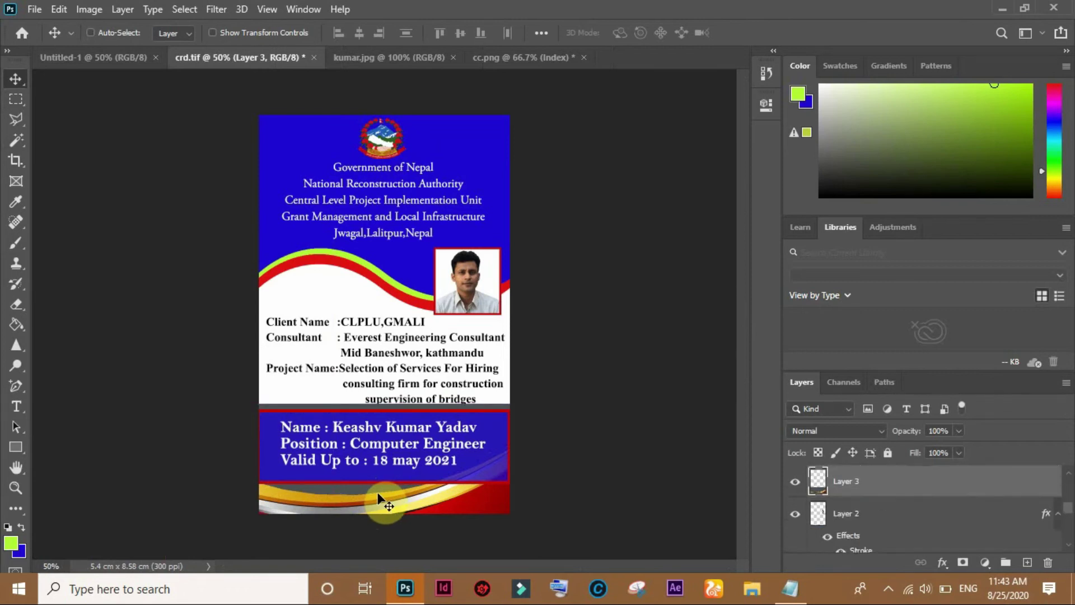
key("ctrl+alt+g")
key("ctrl")
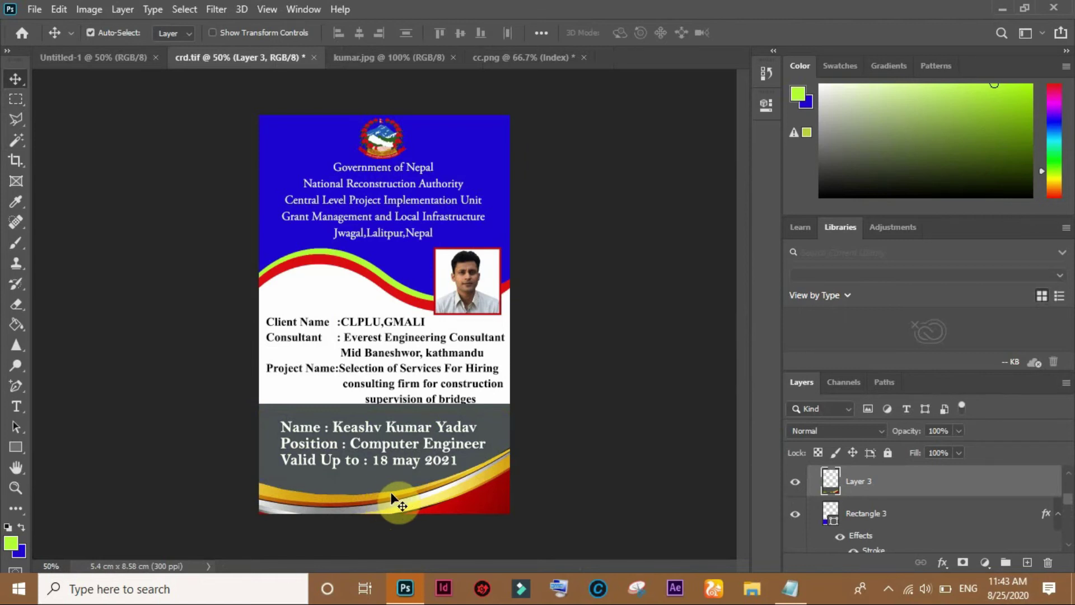
left_click_drag(420, 498, 421, 491)
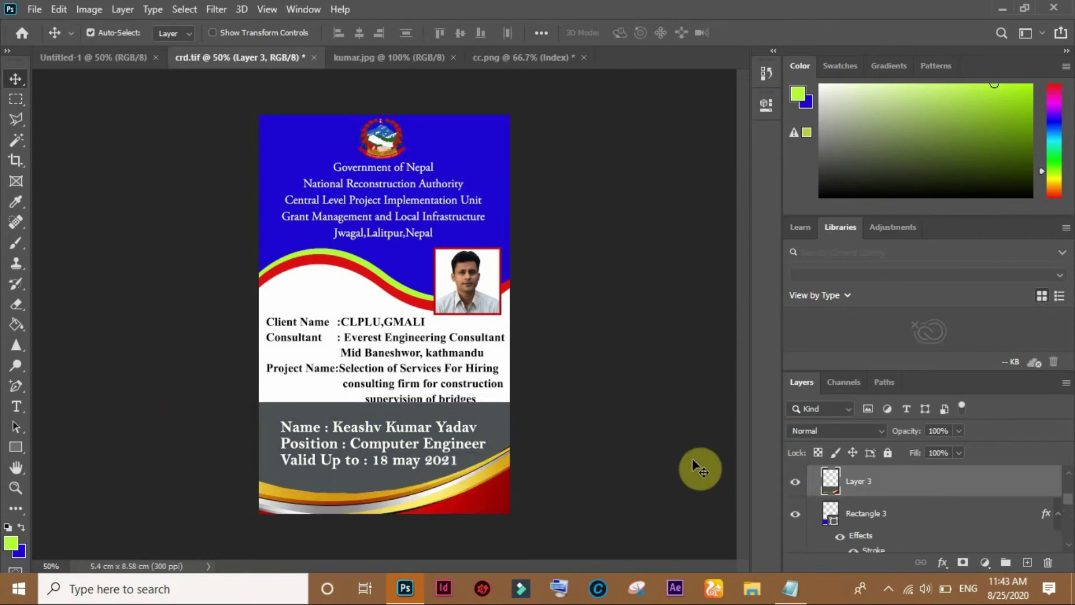
key("Up")
key("Up")
key("Up")
key("Up")
key("Up")
key("Up")
key("Up")
key("Up")
key("Up")
key("Up")
key("Up")
key("Up")
key("Up")
key("Up")
key("Up")
key("Up")
key("Up")
key("Up")
key("Up")
key("Up")
key("Up")
key("Up")
key("Up")
key("Up")
key("Up")
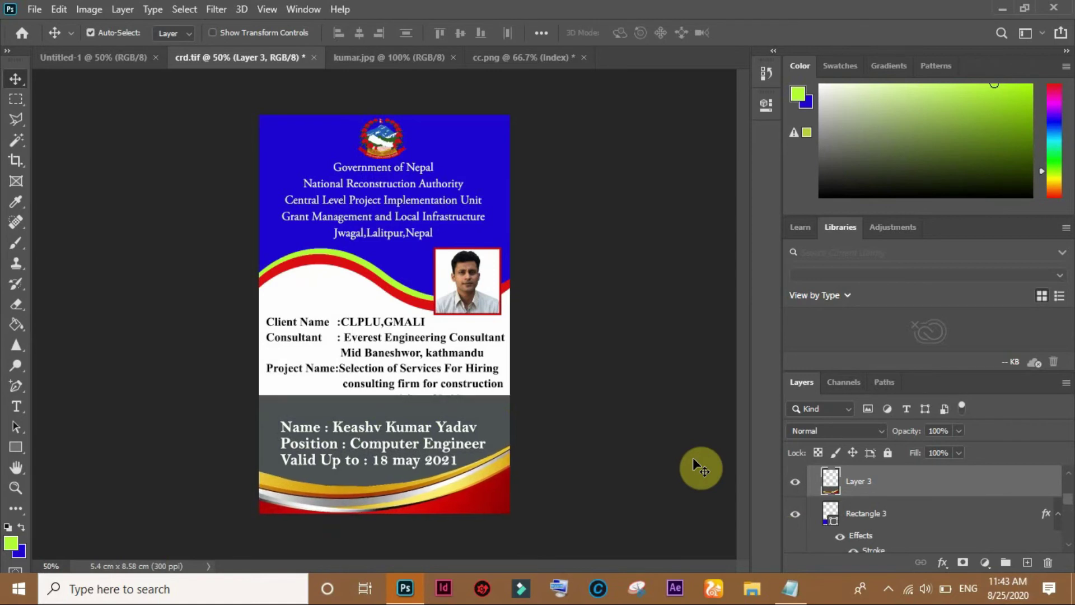
Step: Nudge the Name, Position and Valid Up to text block slightly left and up
left_click(334, 435)
key("Left")
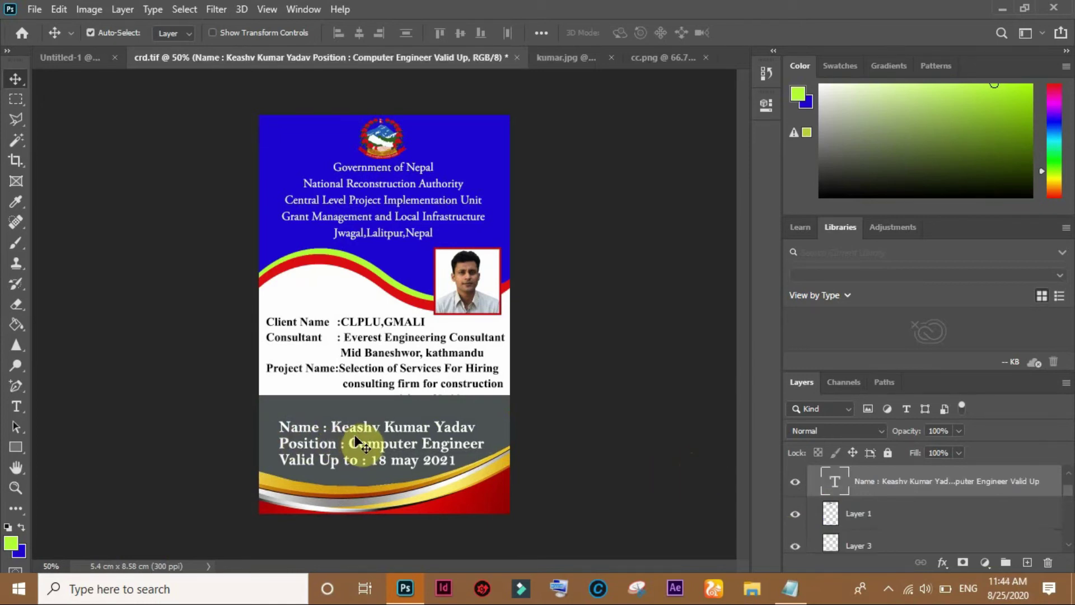
key("Up")
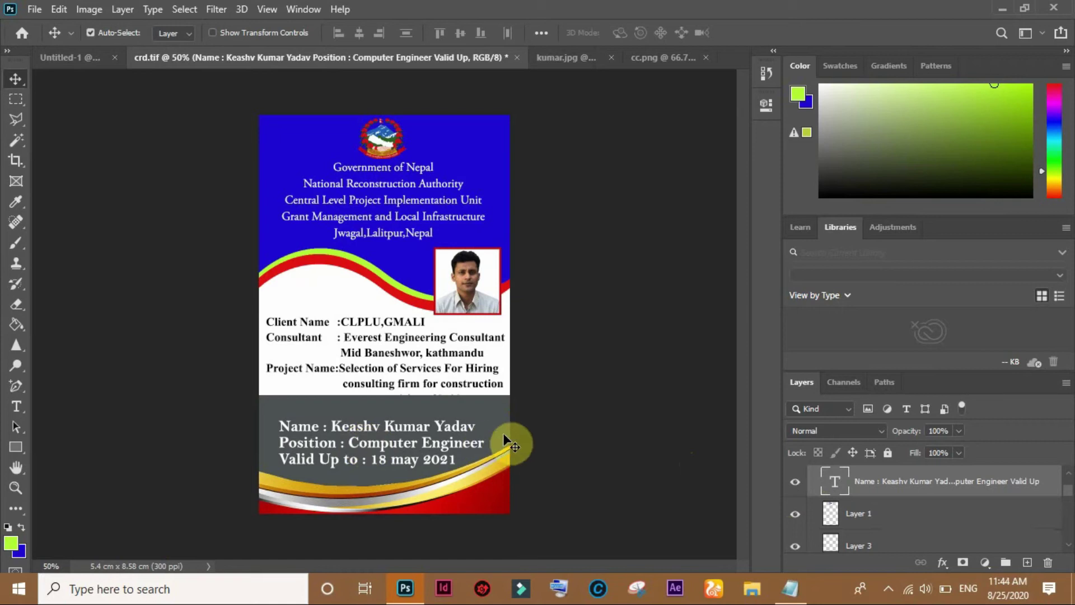
left_click(492, 423)
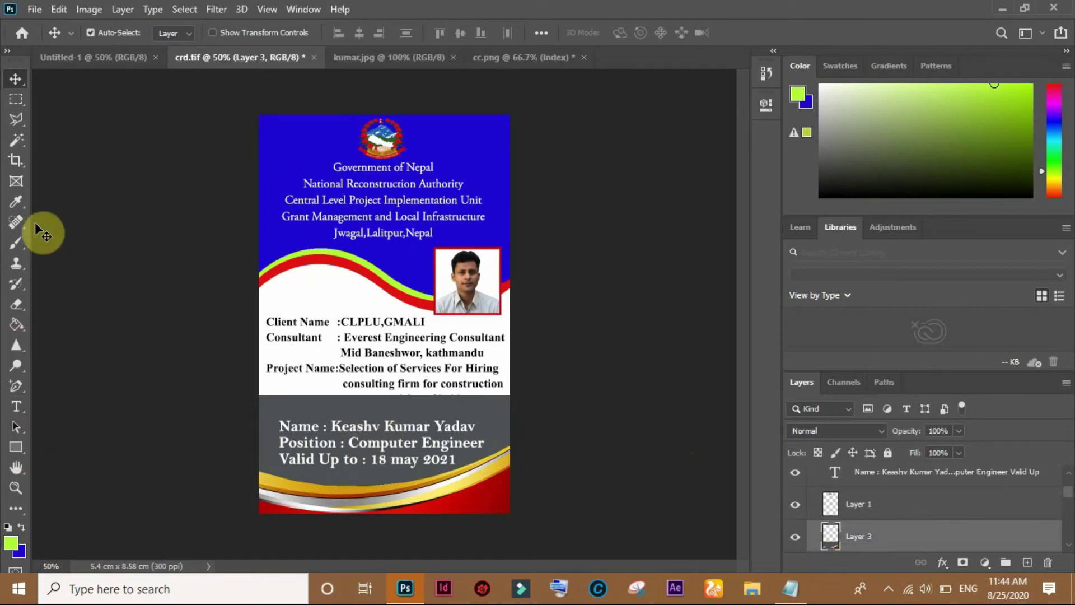
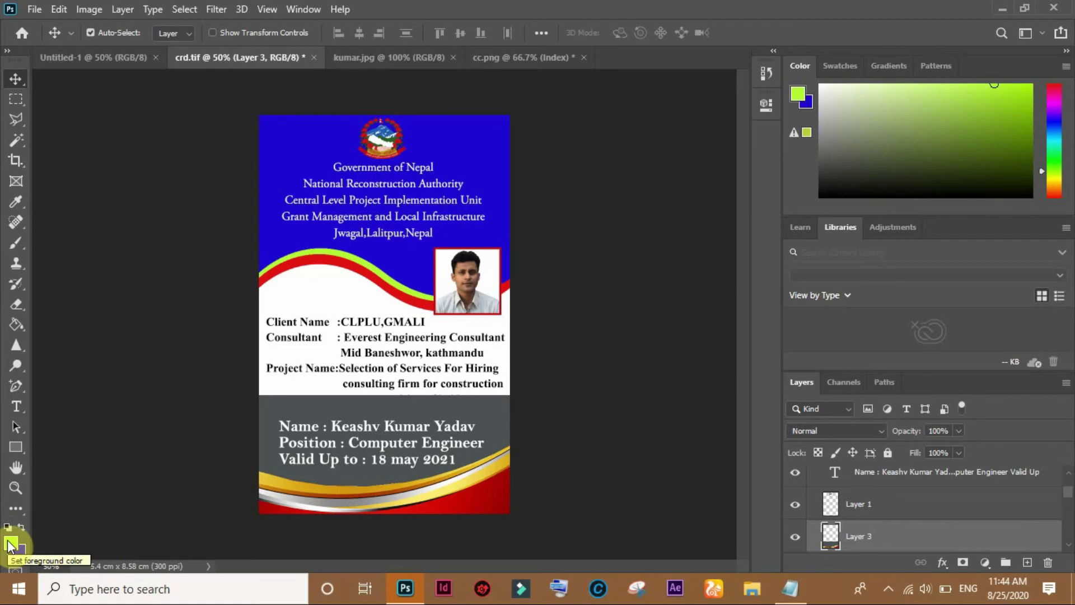
Step: Nudge the name and position text block up and back down slightly
left_click(392, 440)
key("Up")
key("Up")
key("Up")
key("Up")
key("Up")
key("Up")
key("Up")
key("Up")
key("Up")
key("Up")
key("Up")
key("Up")
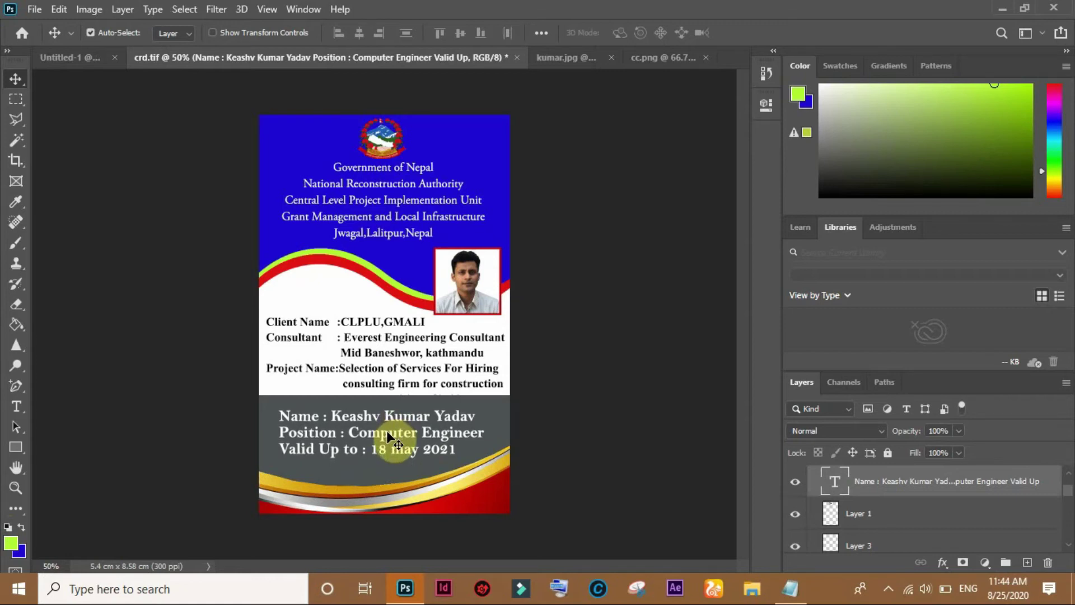
key("Down")
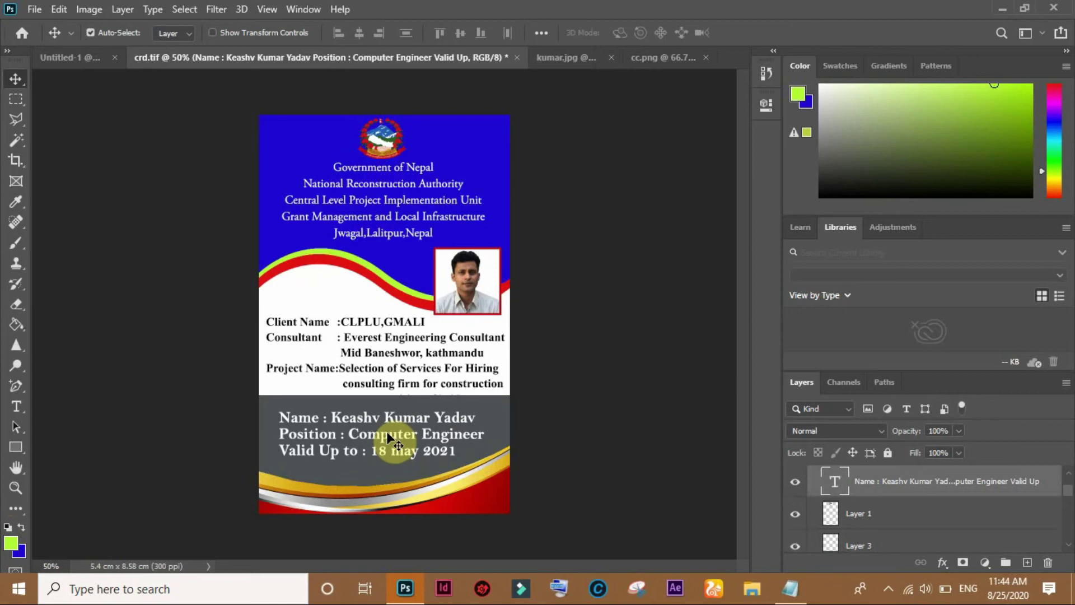
left_click(624, 401)
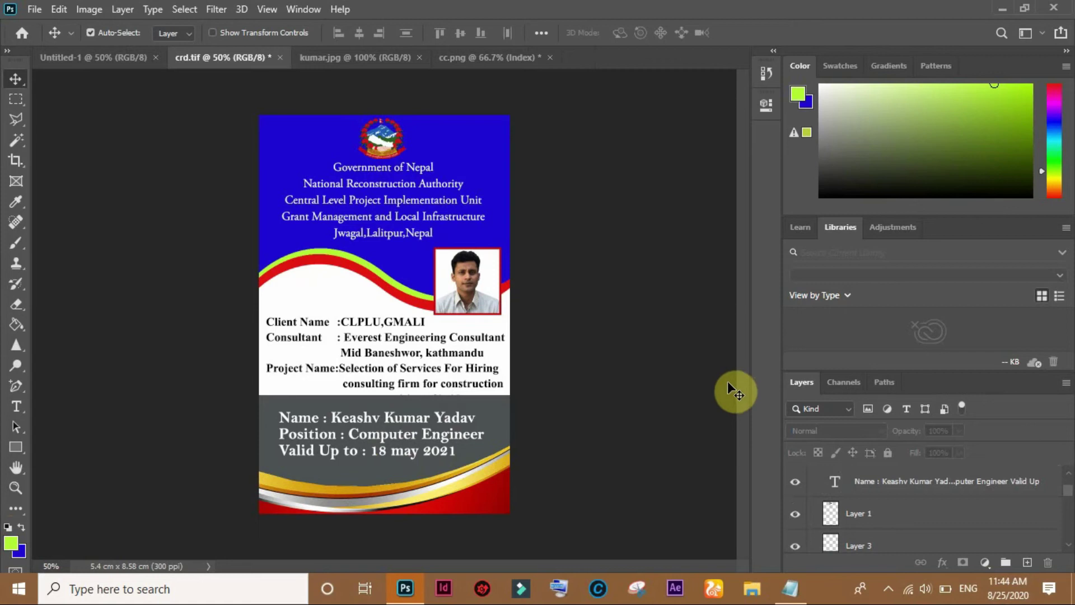
Step: Move the grey panel (Layer 3) down so 'supervision of bridges' shows above it
left_click(480, 485)
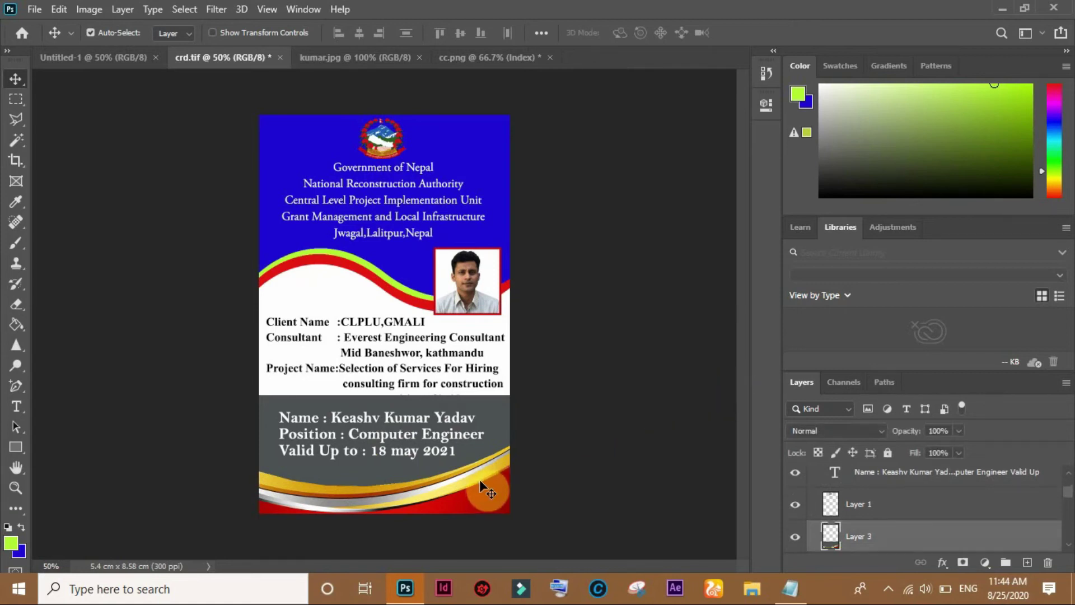
key("Up")
key("Up")
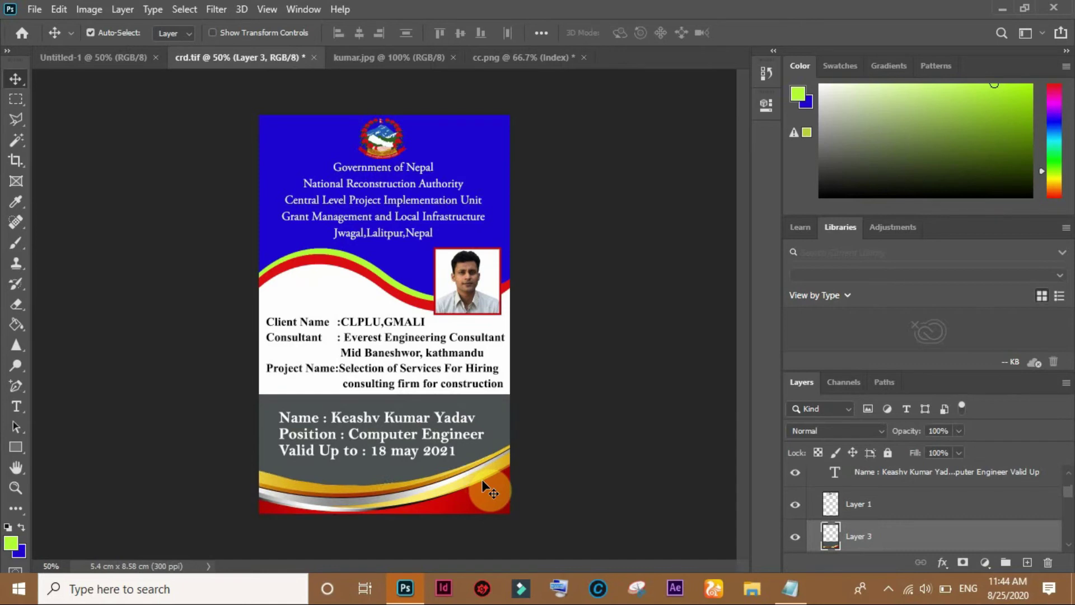
key("Up")
key("Up")
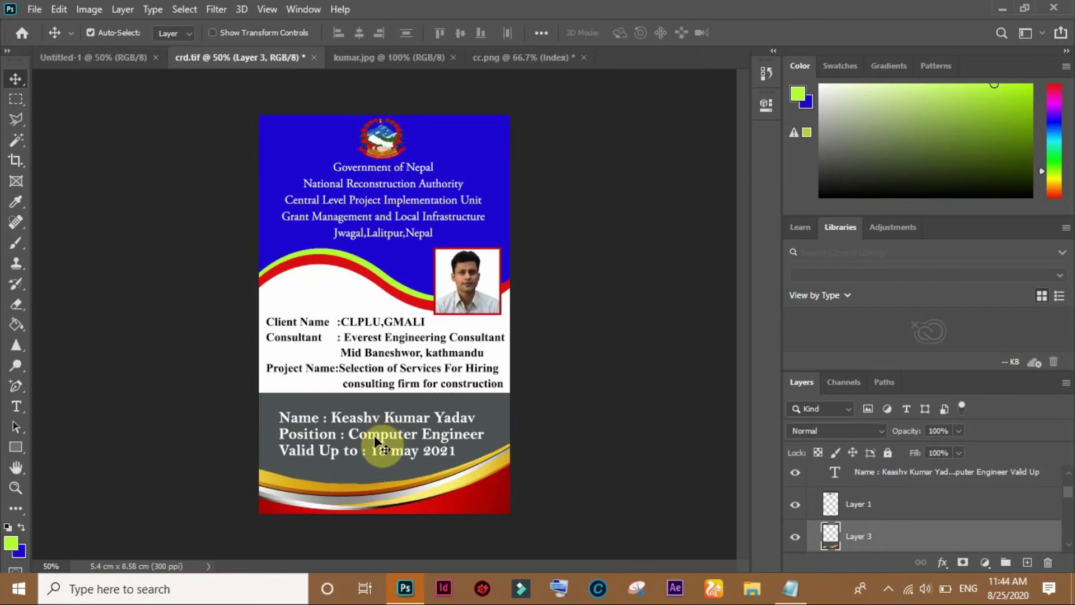
left_click_drag(374, 435, 375, 430)
key("ctrl")
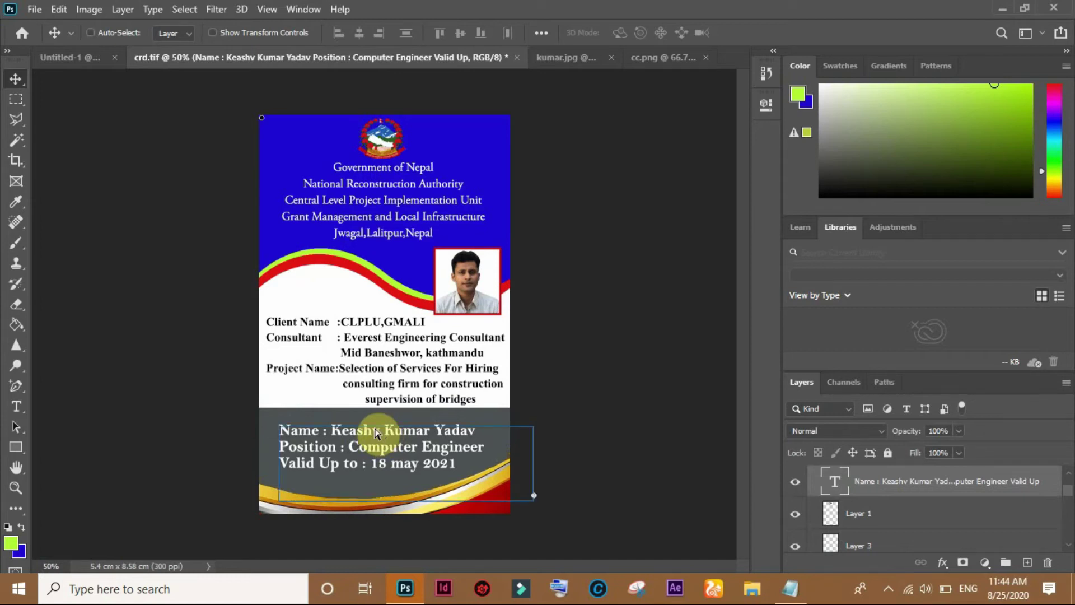
key("ctrl+t")
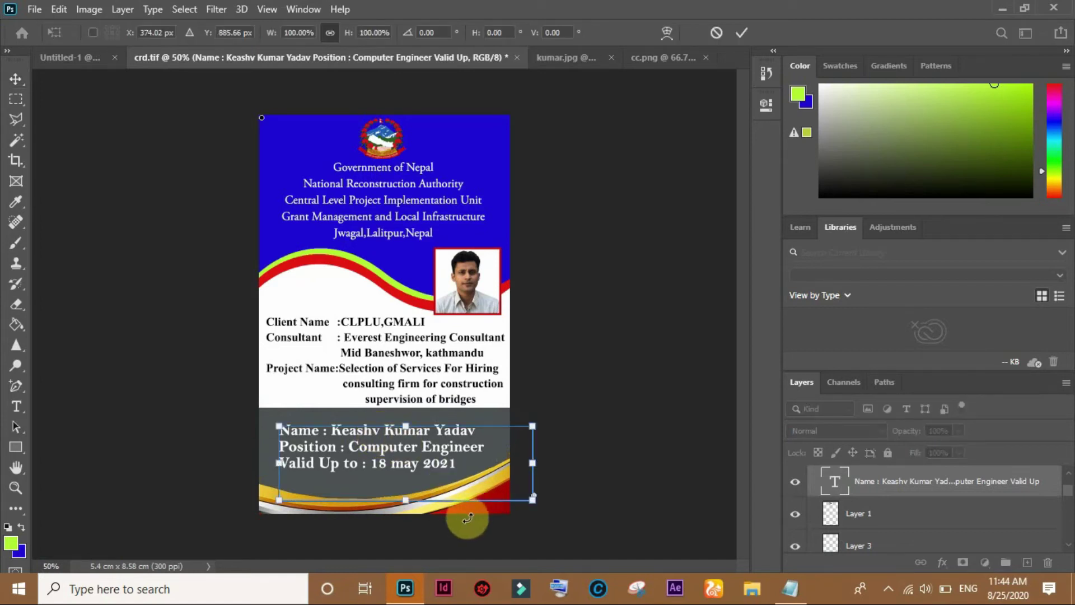
left_click(20, 84)
Step: Scale the grey panel with its gold swoosh to 78.20% and fit it behind the name block
left_click(472, 503, "ctrl")
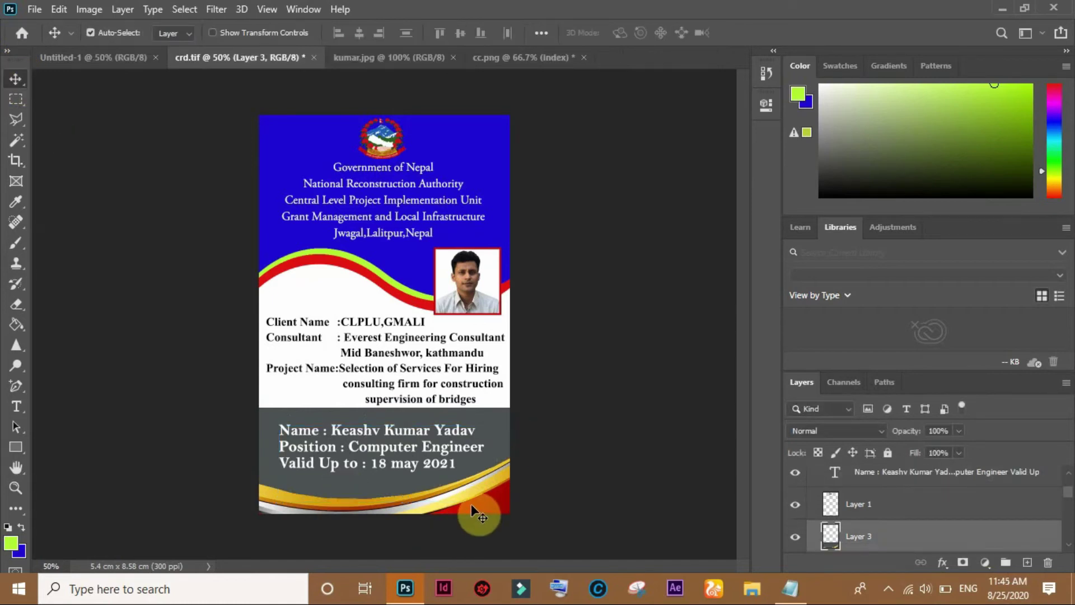
key("ctrl+t")
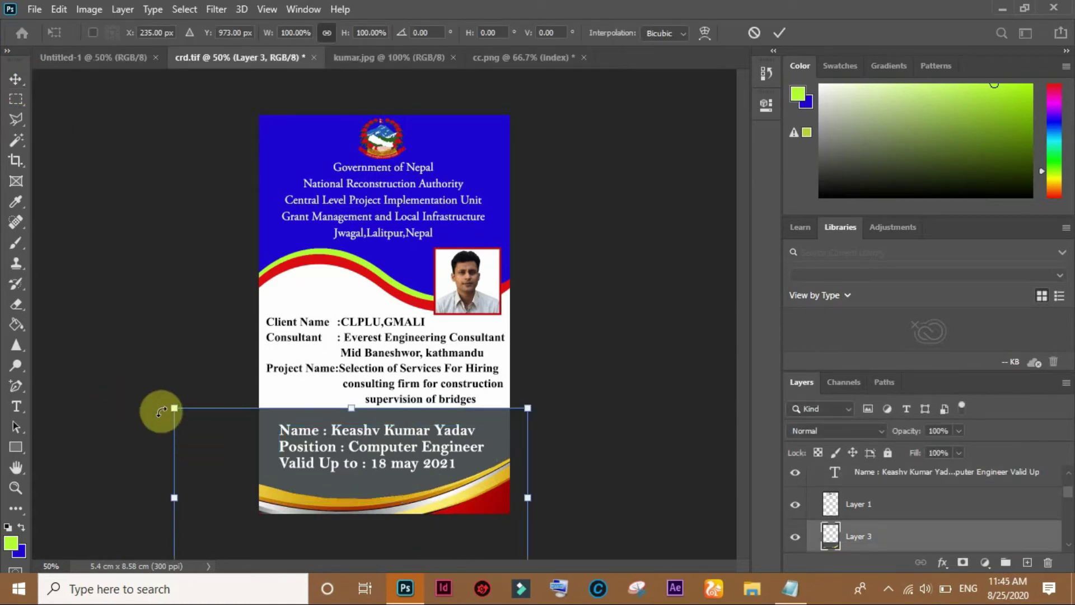
left_click_drag(175, 408, 229, 435)
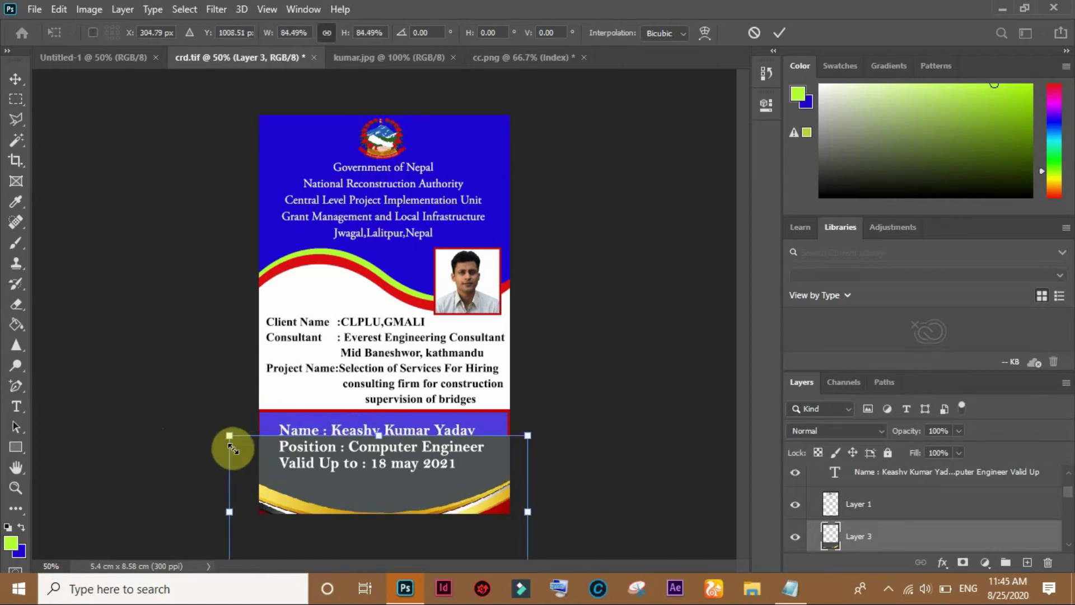
left_click_drag(405, 482, 395, 470)
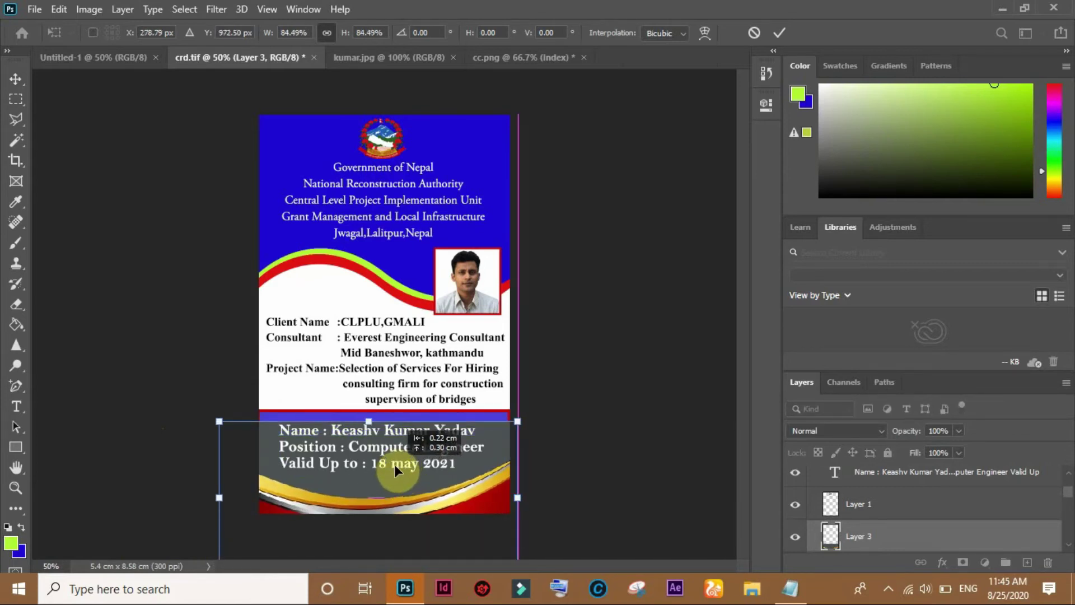
left_click_drag(219, 421, 241, 427)
left_click_drag(327, 482, 324, 466)
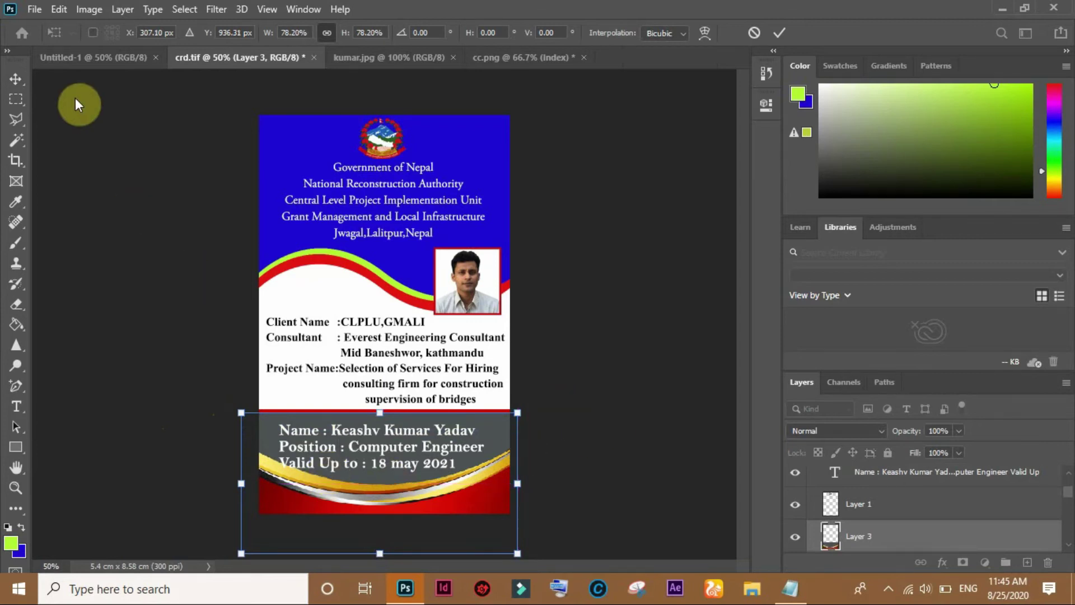
left_click(16, 77)
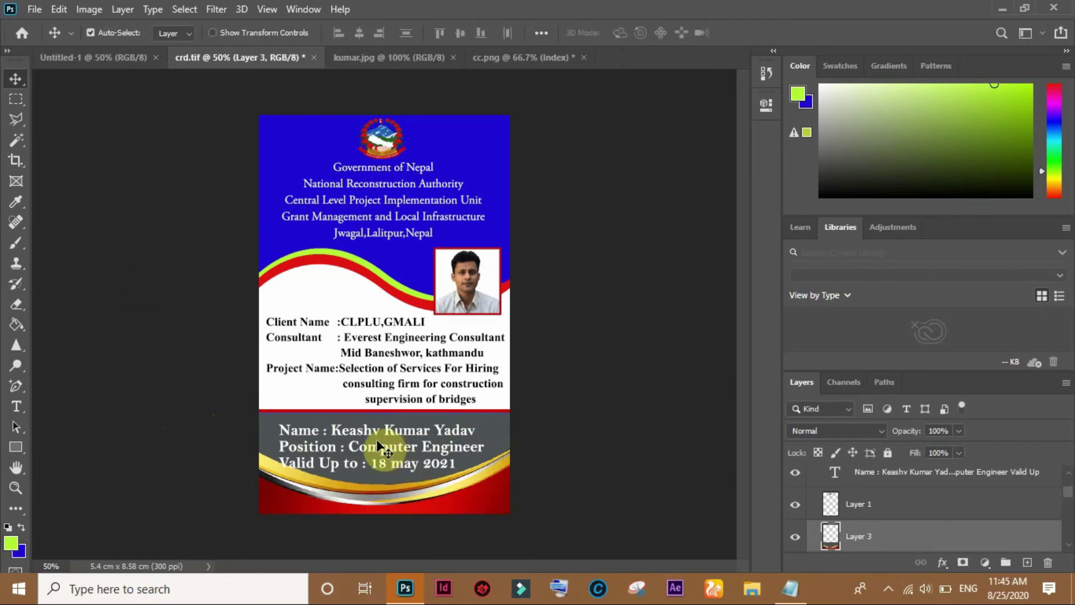
Step: Shift the name, position and validity text slightly up and right, then select Rectangle 3
left_click_drag(378, 445, 379, 443)
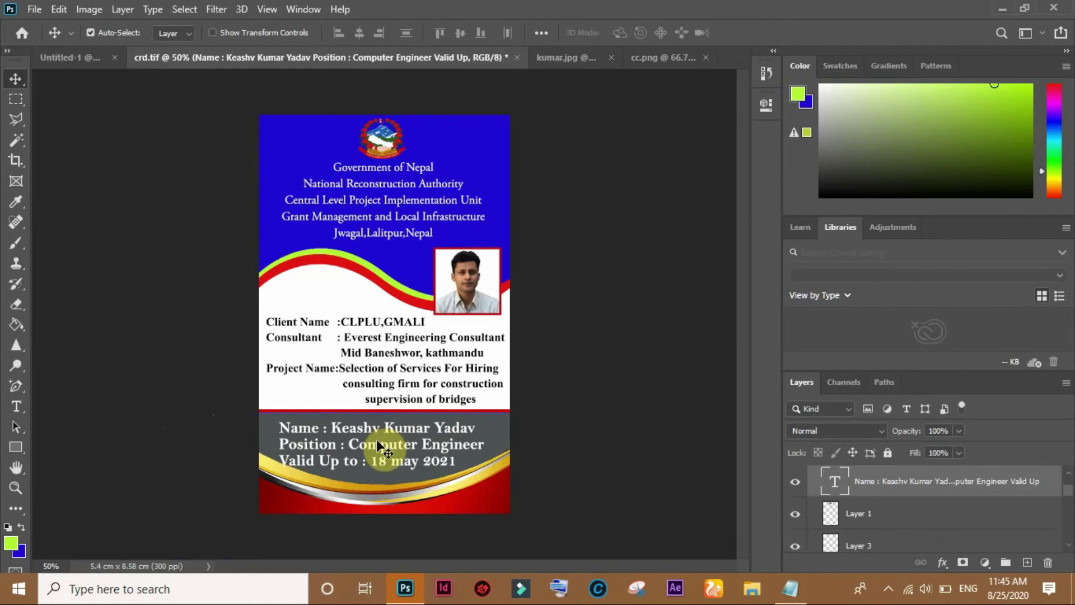
key("Up")
key("Up")
key("Up")
key("Up")
key("Up")
key("Up")
key("Up")
key("Up")
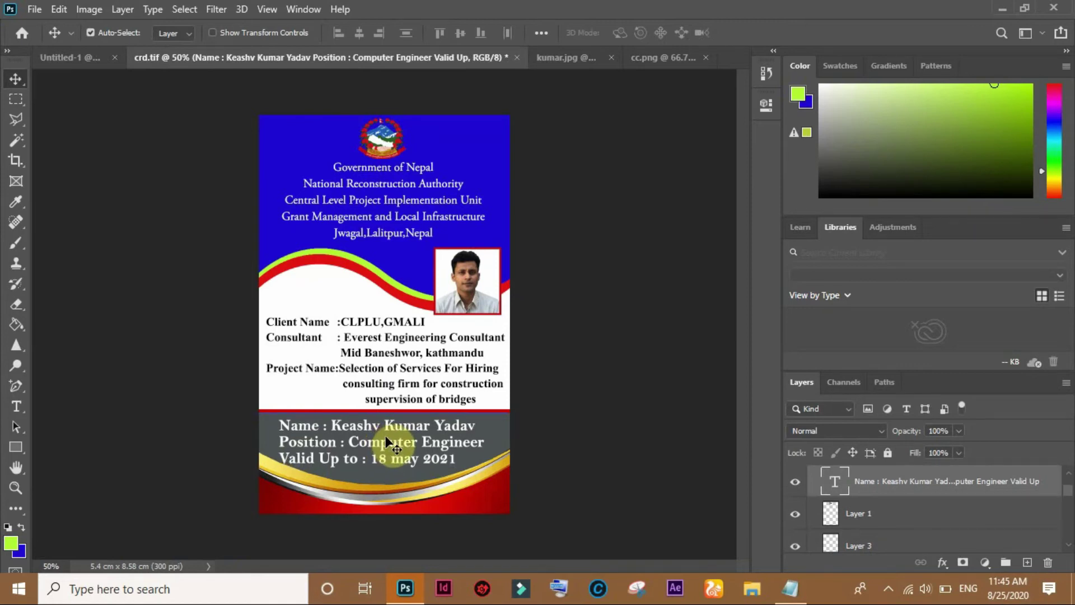
key("Up")
key("Up")
key("Up")
key("Up")
key("Right")
key("Right")
key("Right")
key("Right")
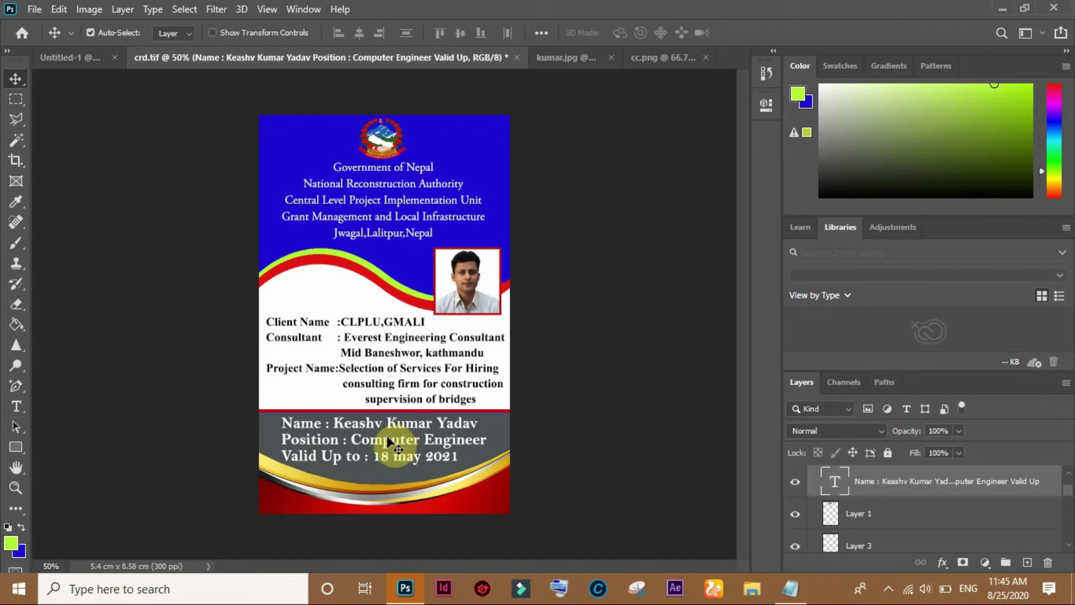
key("Right")
key("Right")
key("Right")
key("Right")
key("Right")
key("Right")
key("Right")
key("Right")
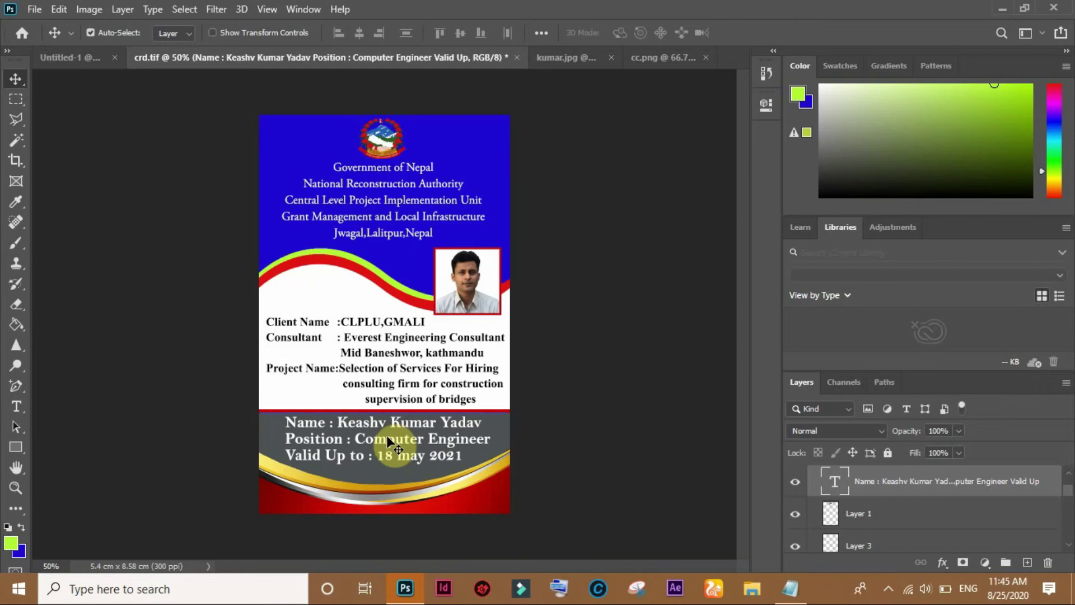
left_click(686, 338)
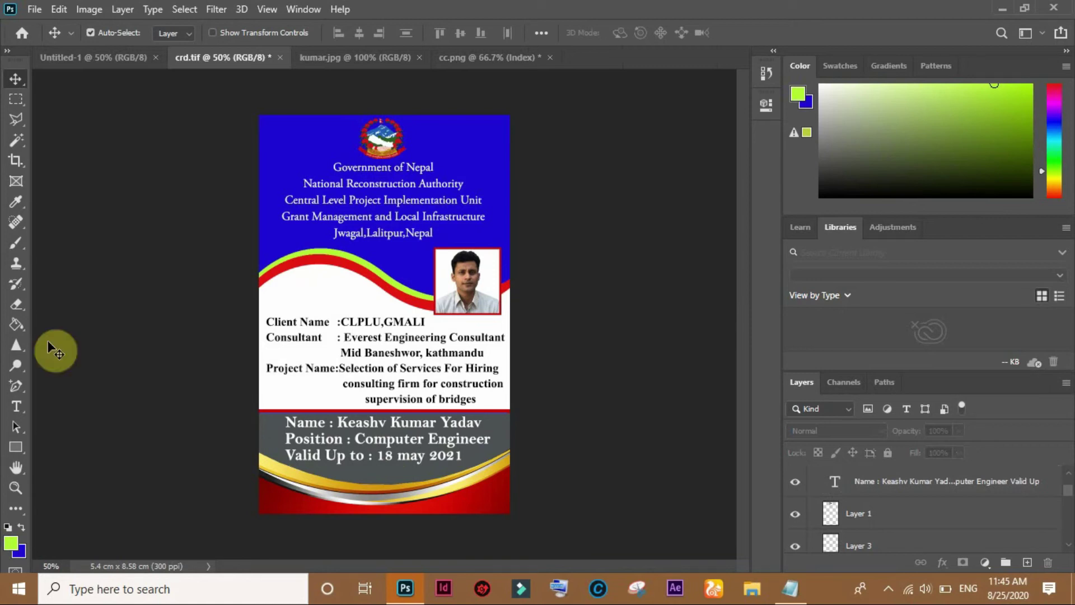
left_click(311, 412)
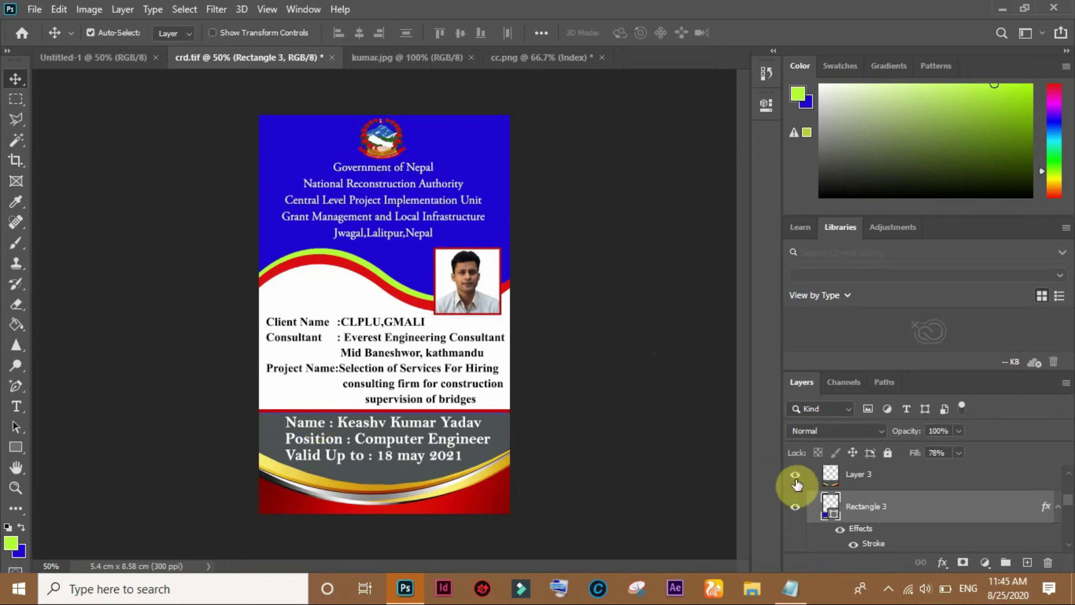
Step: Change Rectangle 3's 8 px stroke from red to the sampled card blue #1e05dc
double_click(874, 546)
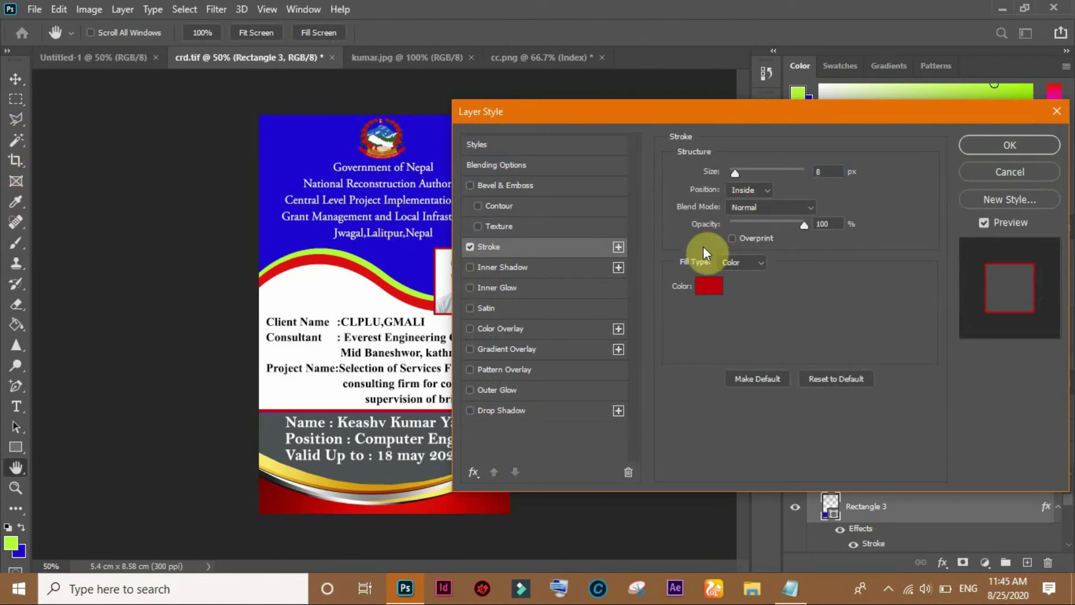
left_click(709, 285)
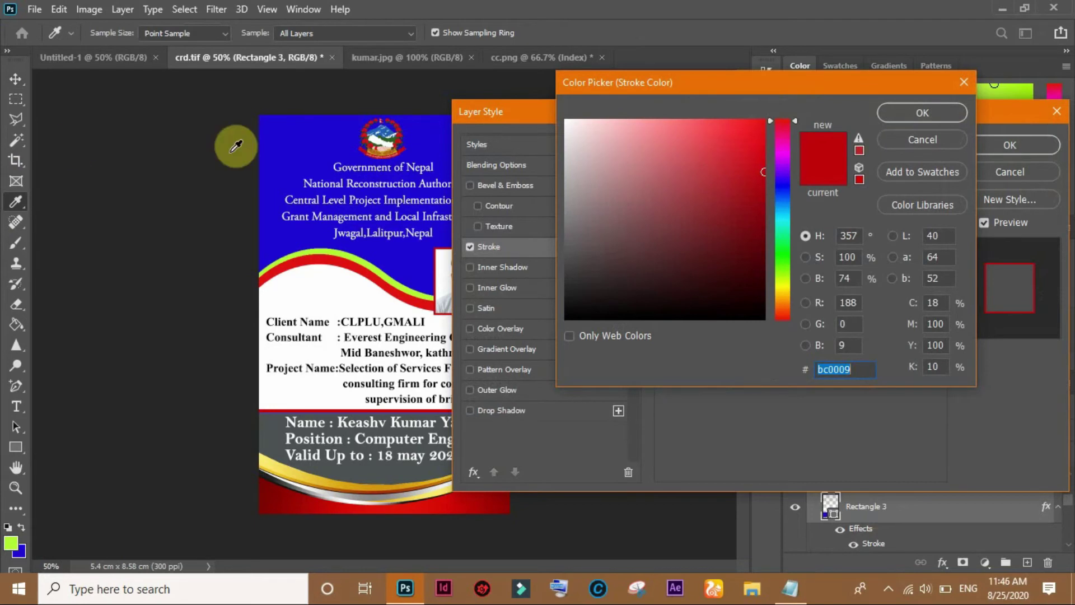
left_click(317, 147)
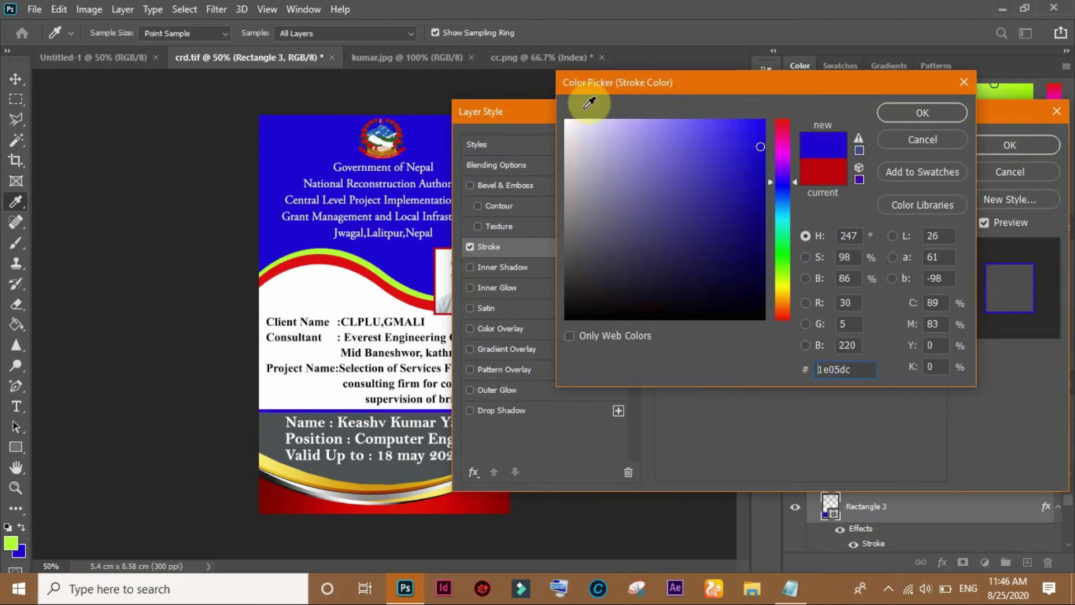
left_click(918, 113)
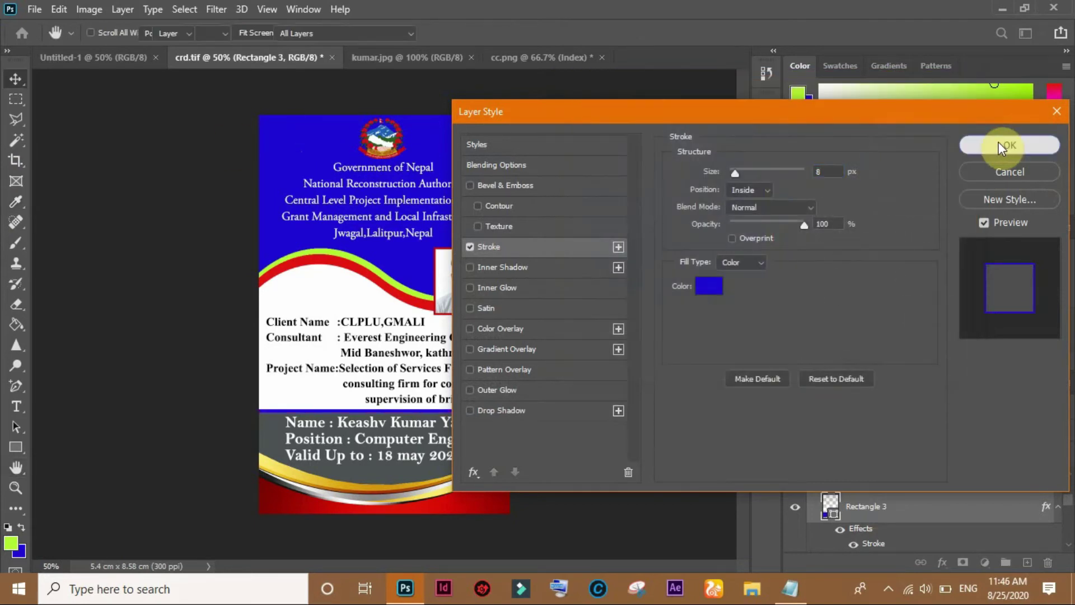
left_click(1002, 147)
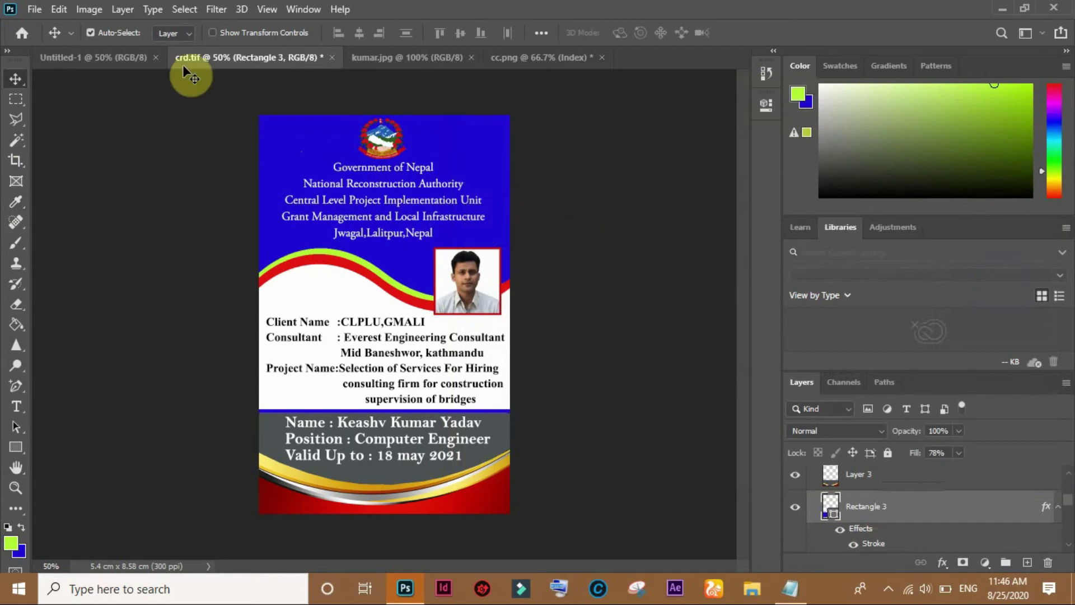
Step: Save the ID card as JPEG 'crd1' on the Desktop at quality 12
left_click(34, 11)
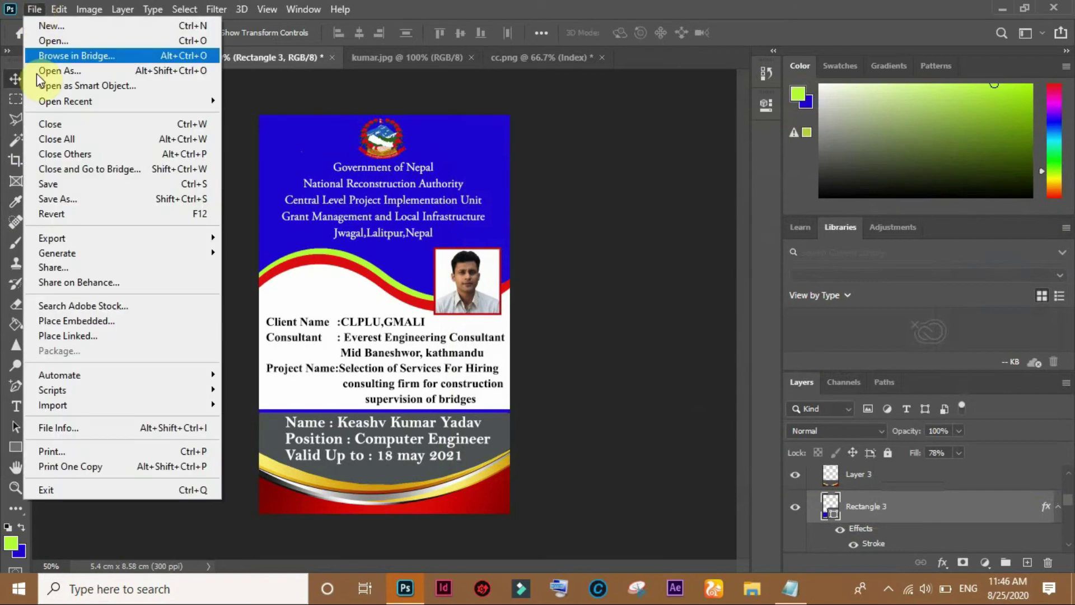
left_click(88, 202)
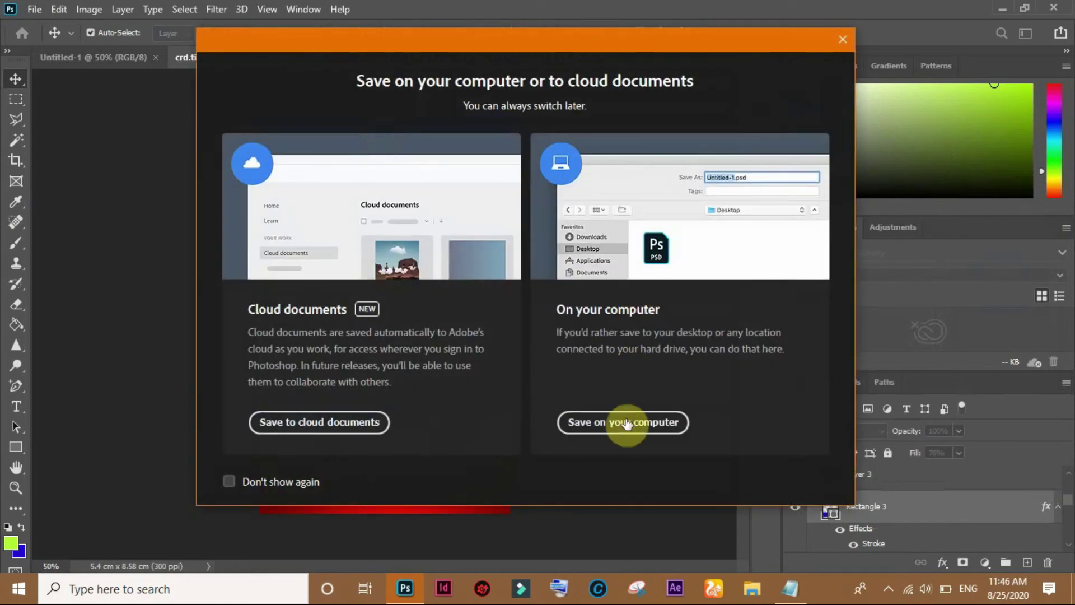
left_click(628, 435)
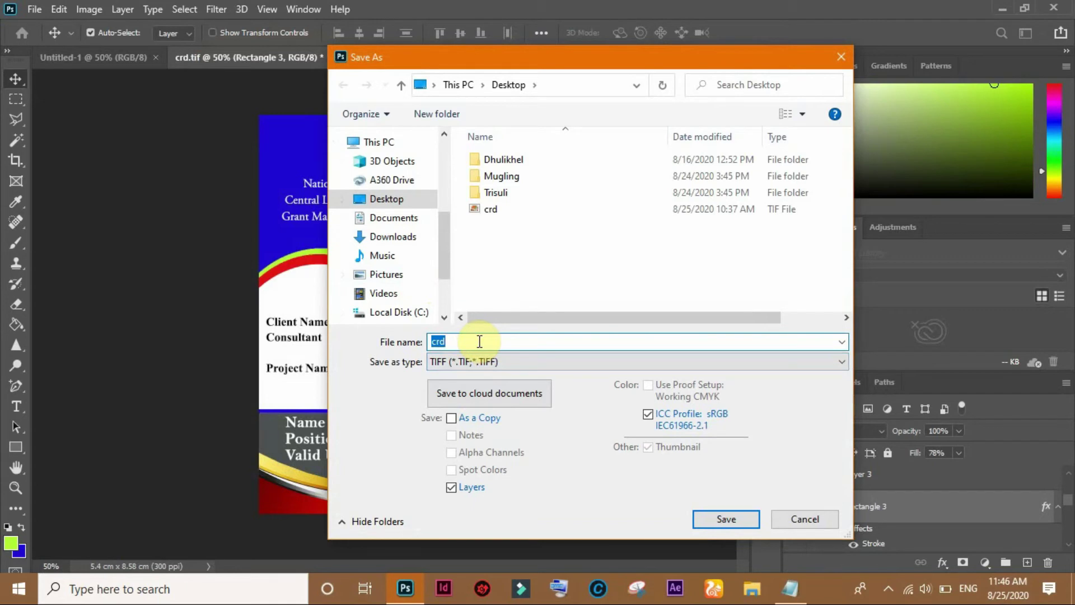
type("crd1")
left_click(500, 362)
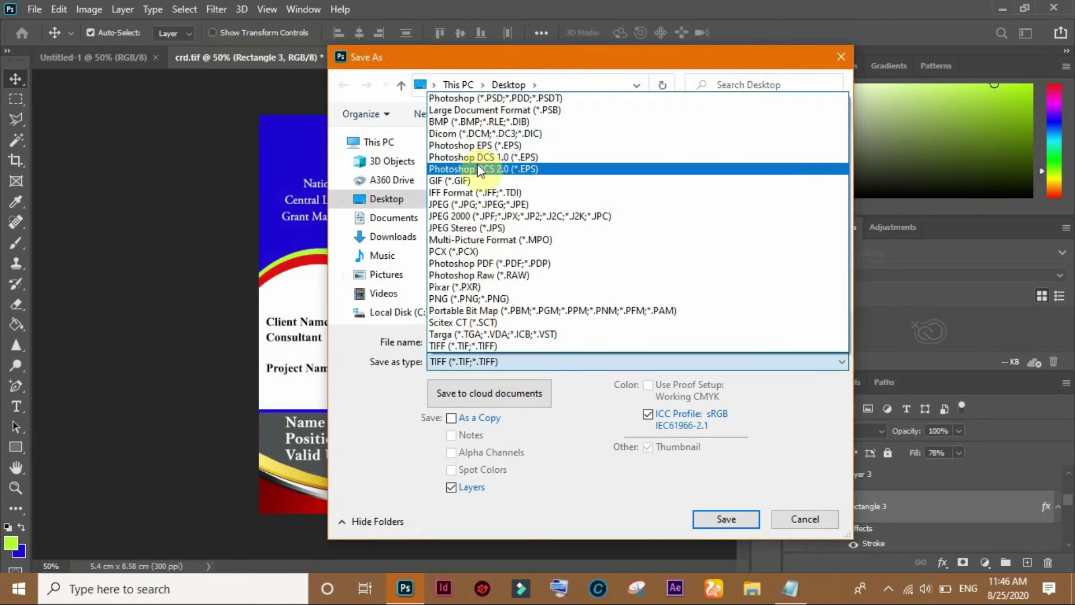
left_click(481, 204)
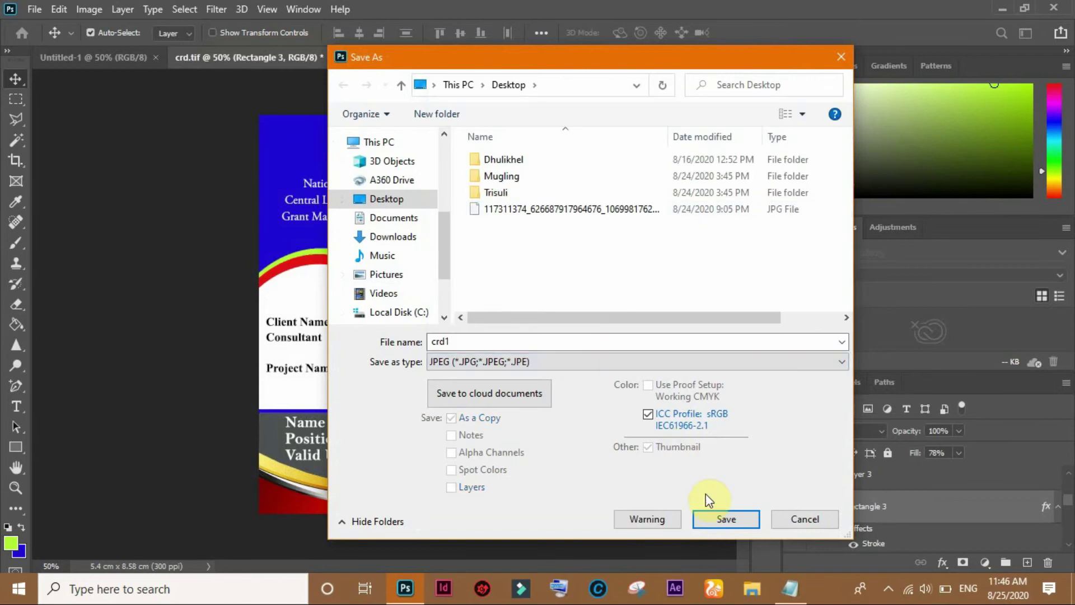
left_click(727, 518)
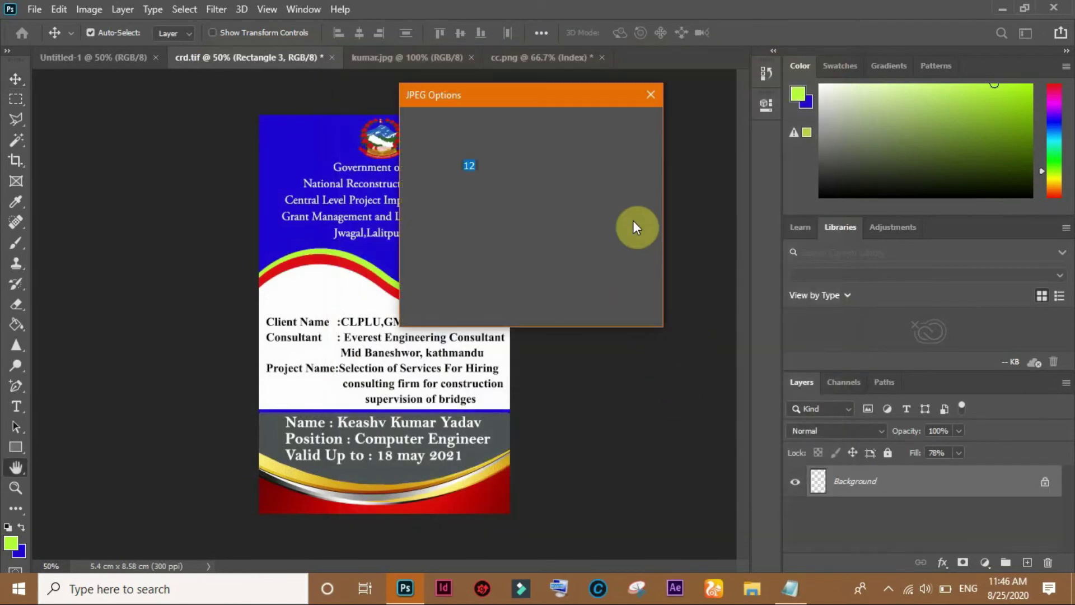
left_click(626, 130)
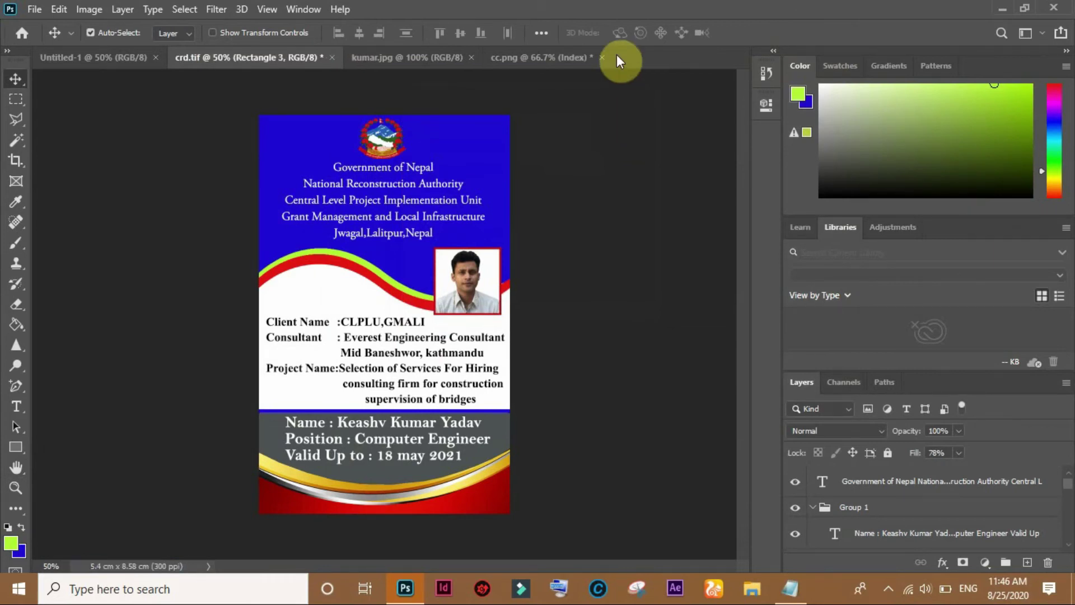
Step: Close cc.png, Untitled-1 and kumar.jpg without saving, then minimize Photoshop
left_click(557, 63)
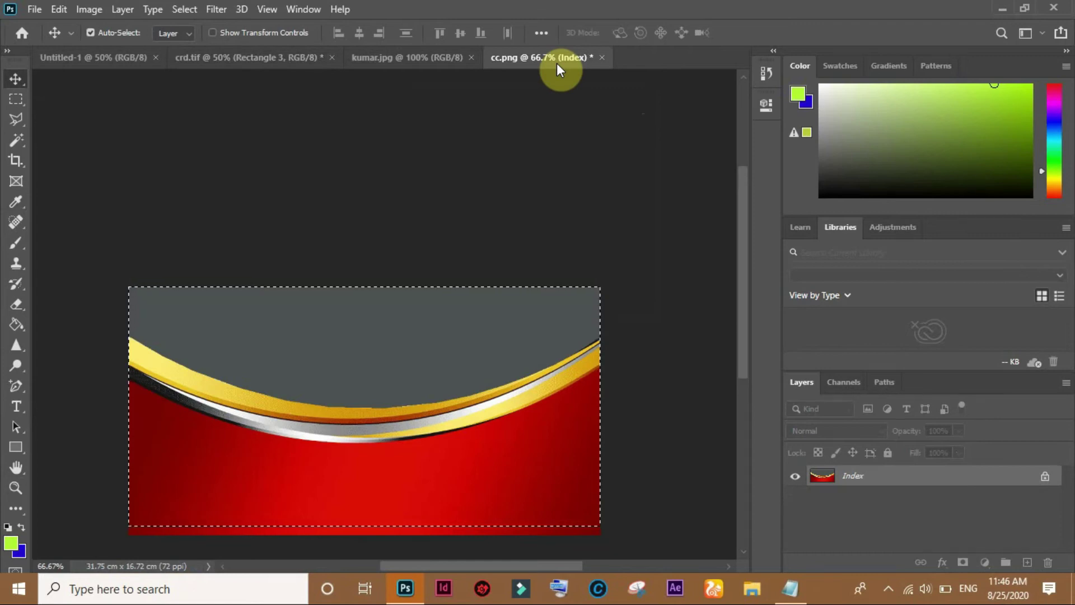
left_click(605, 56)
left_click(535, 233)
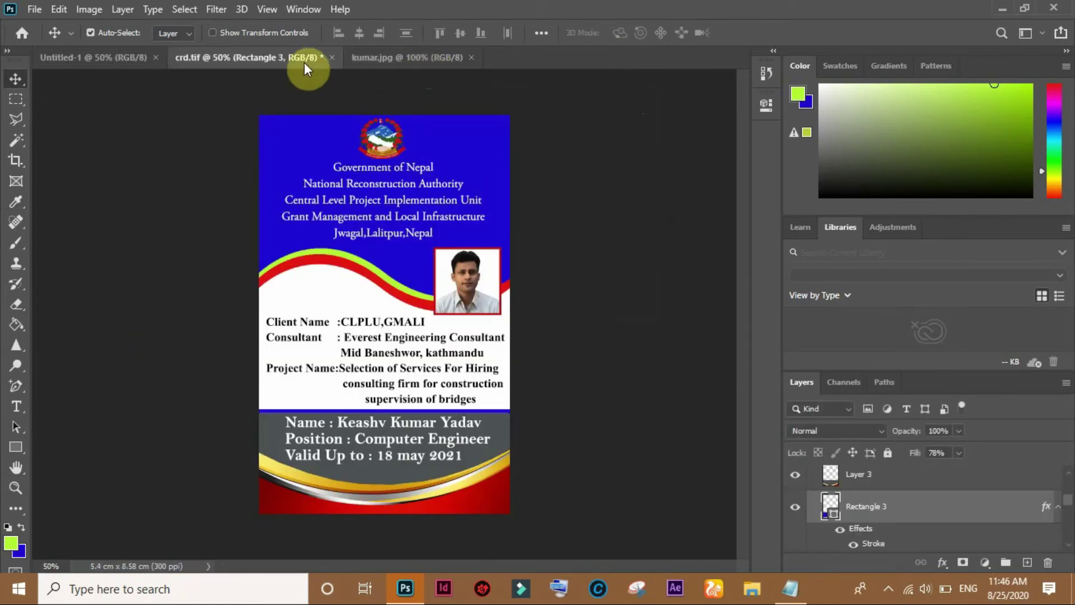
left_click(156, 57)
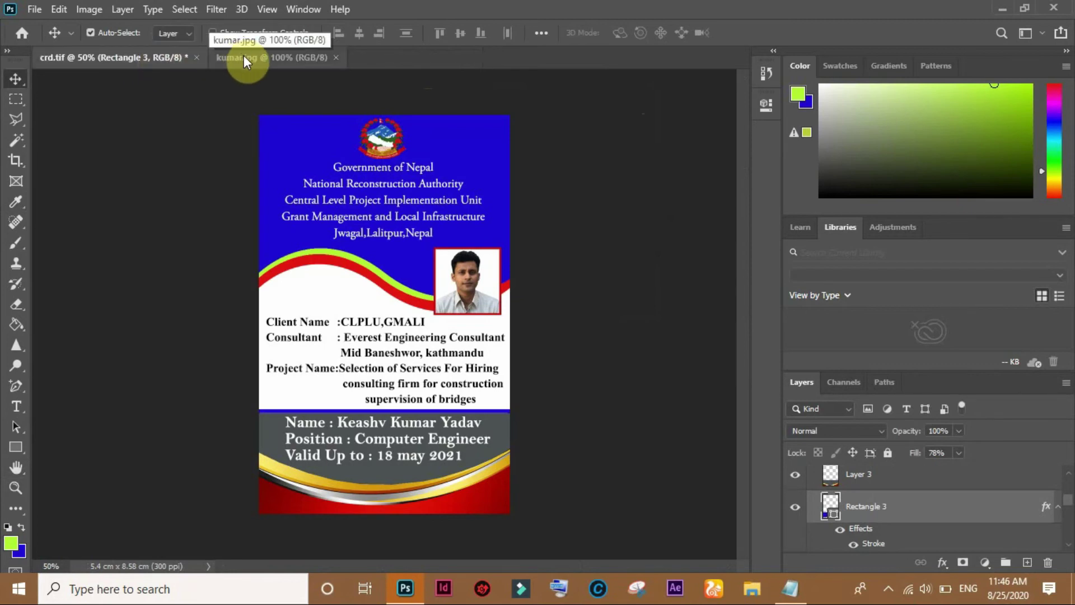
left_click(277, 59)
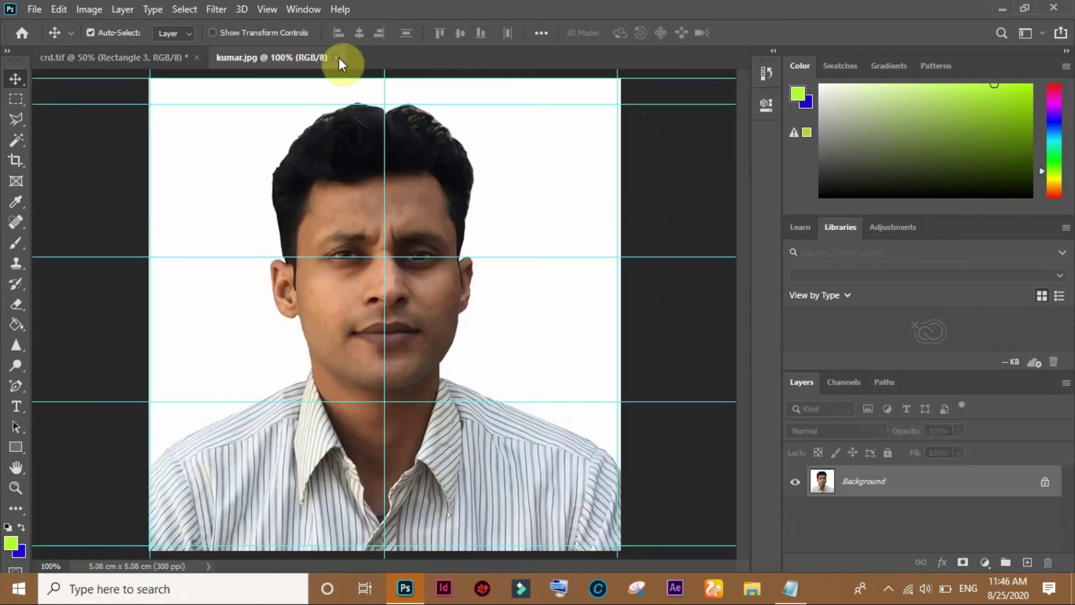
left_click(337, 58)
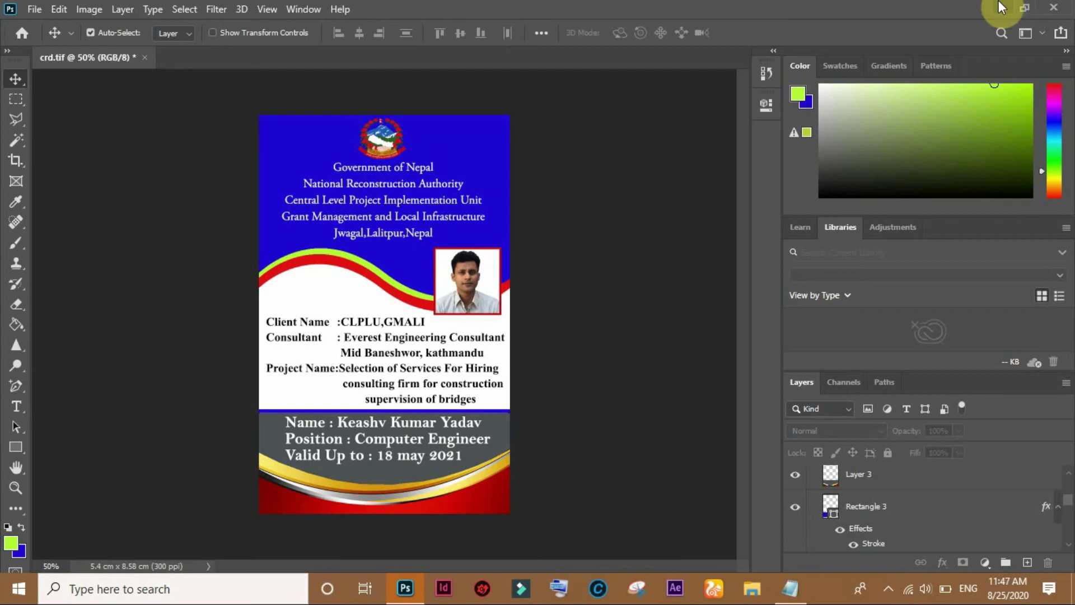
left_click(998, 7)
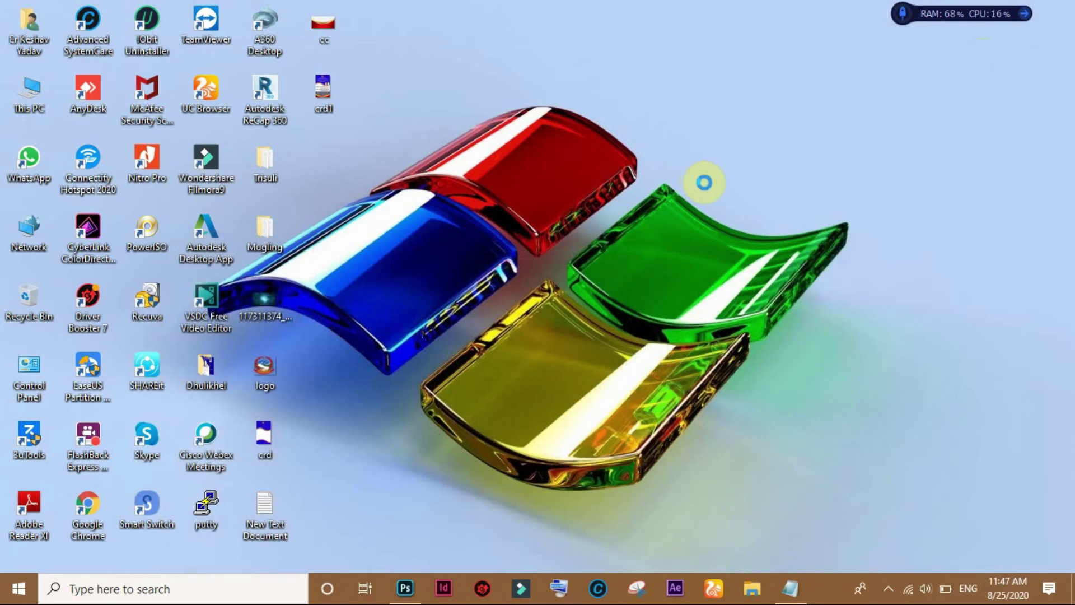
Step: Refresh the desktop and start the FlashBack recorder from the system tray
right_click(678, 147)
left_click(717, 193)
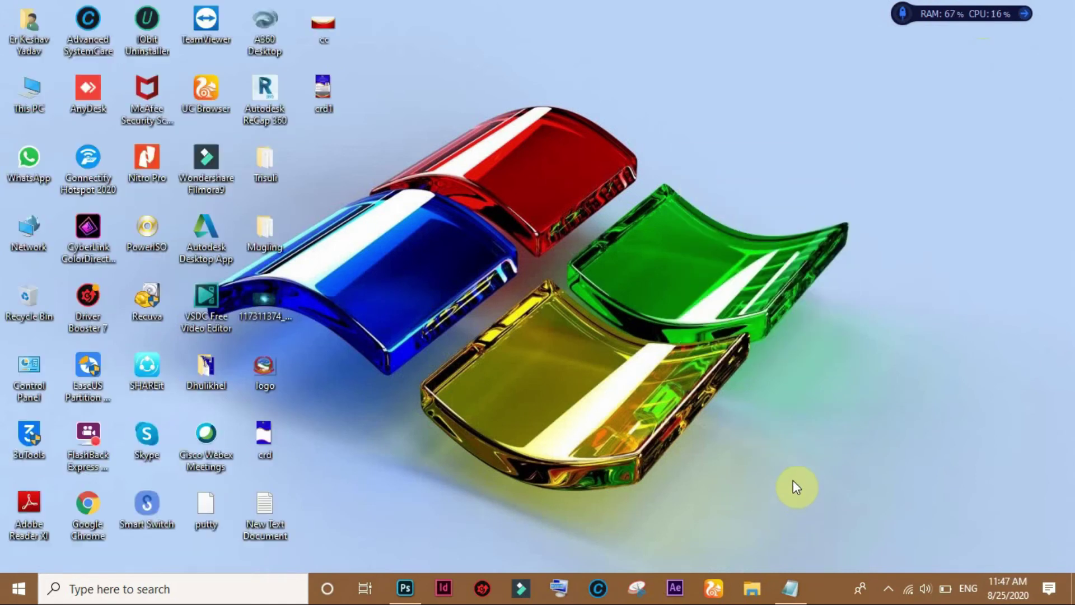
left_click(888, 589)
left_click(837, 465)
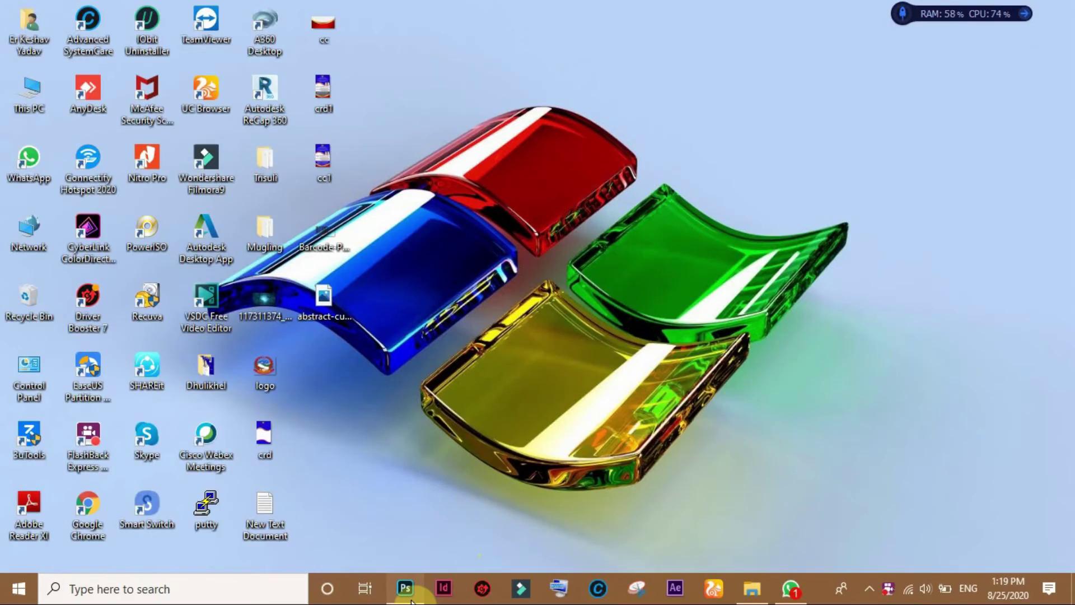
Step: Restore Photoshop with the blue Untitled-1 document active
left_click(394, 535)
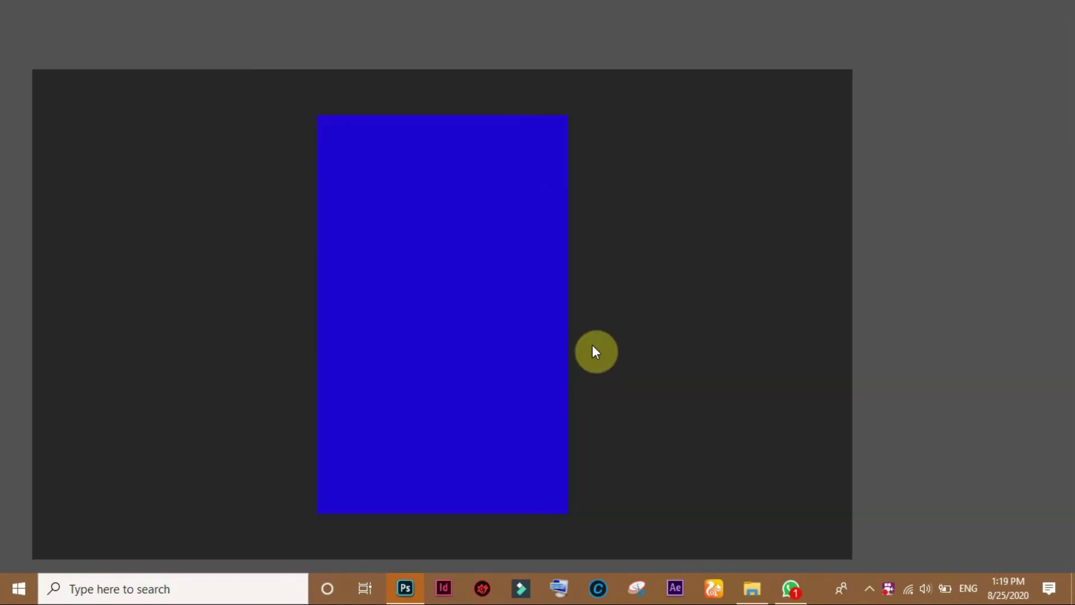
left_click(166, 56)
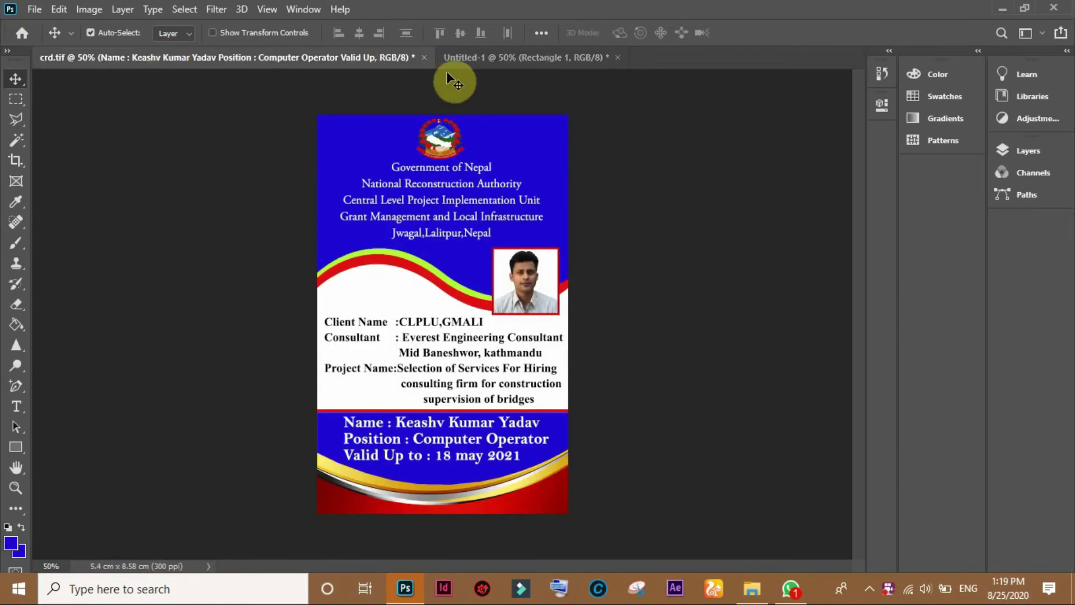
left_click(533, 59)
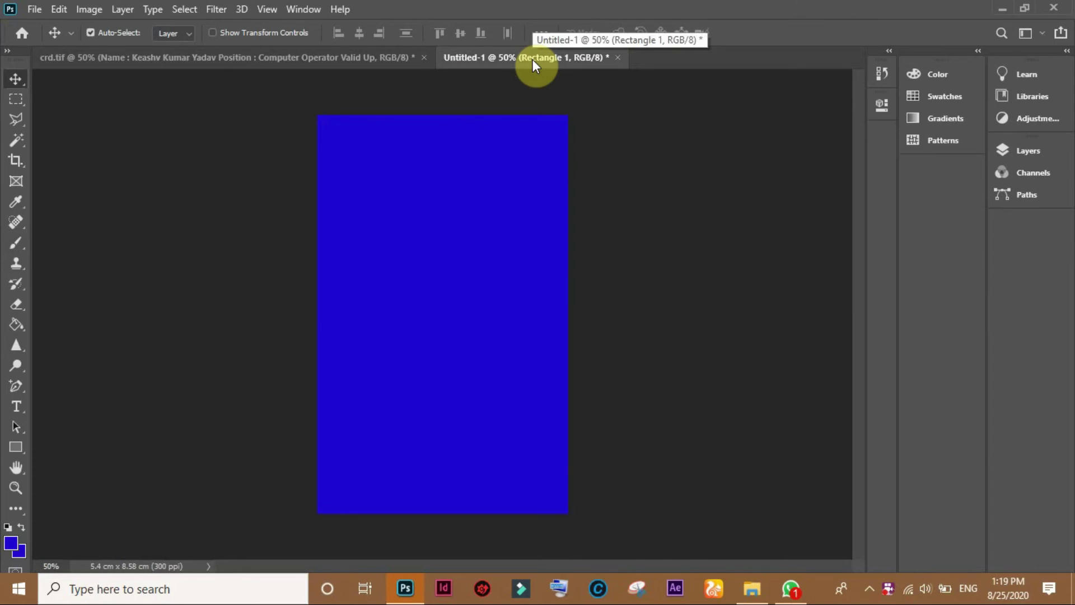
left_click(999, 7)
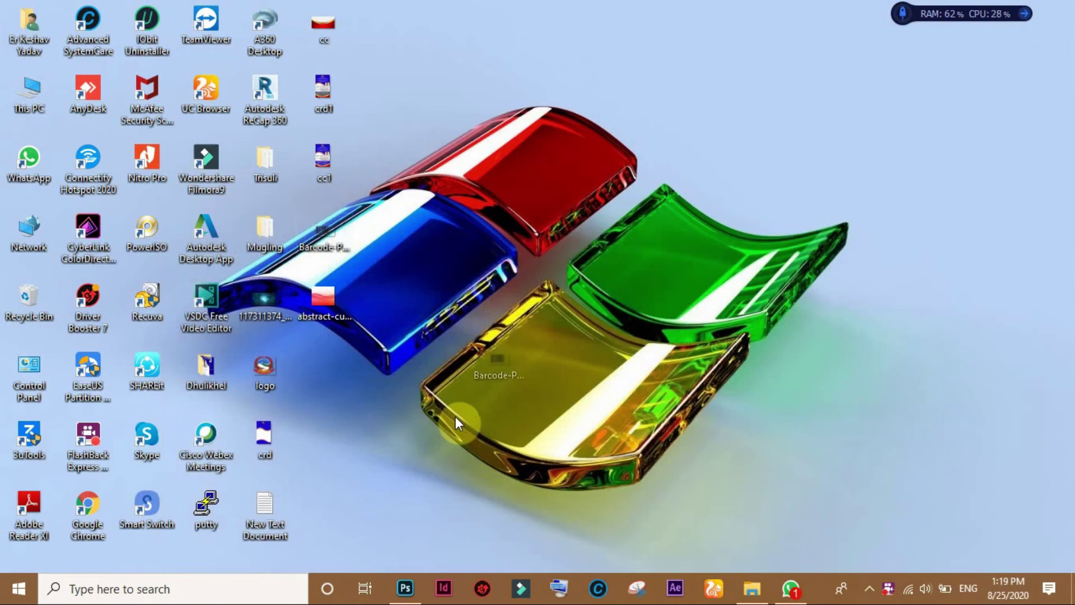
left_click(405, 587)
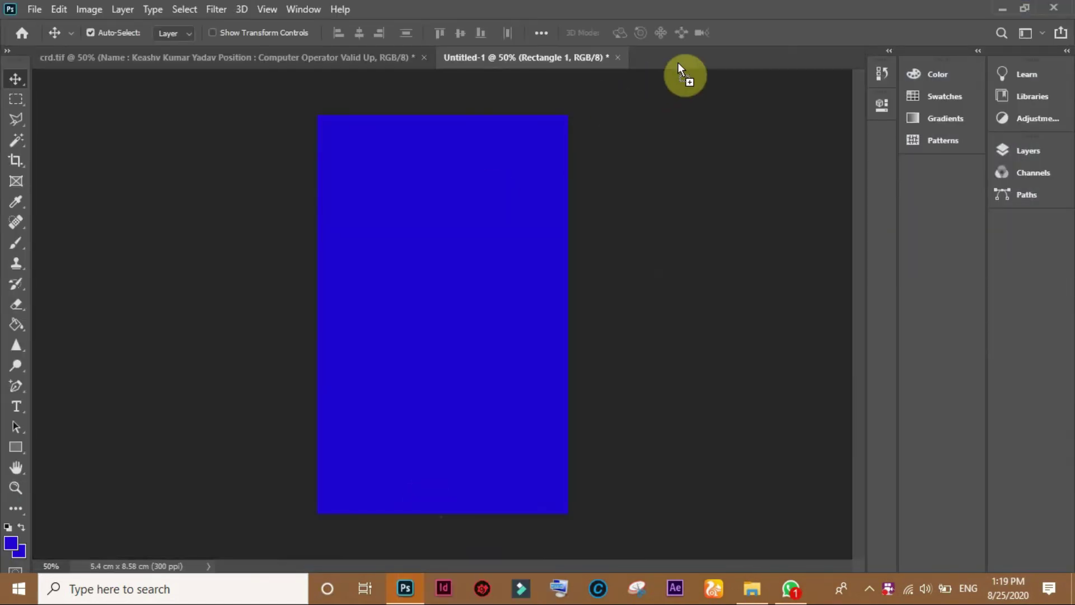
Step: Open Barcode-PNG-Clipart.png in Photoshop and erase the digit 6 with the Eraser
left_click_drag(603, 92, 678, 62)
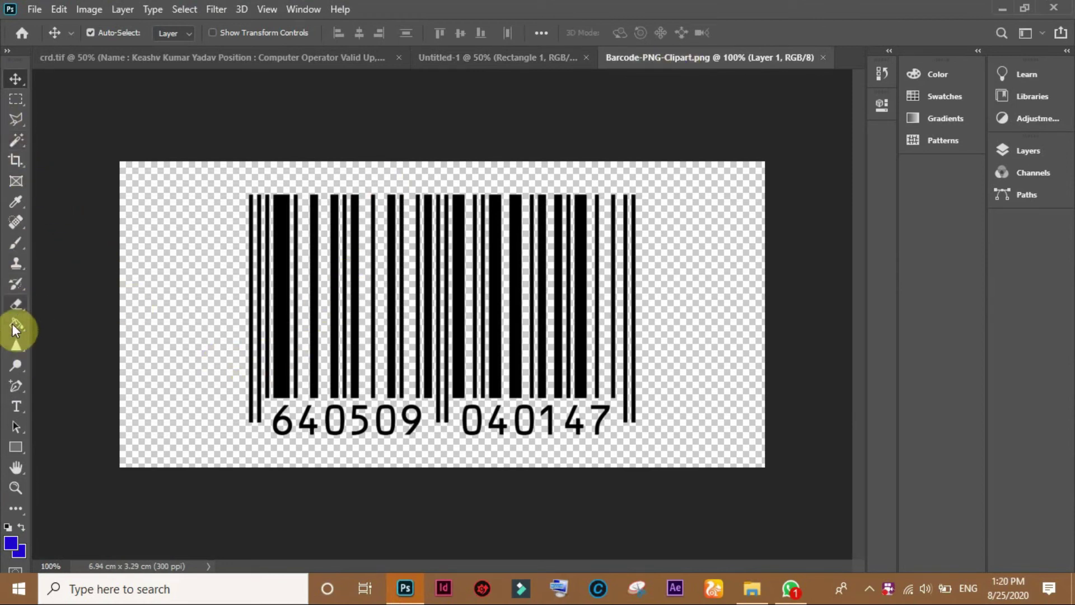
left_click(16, 305)
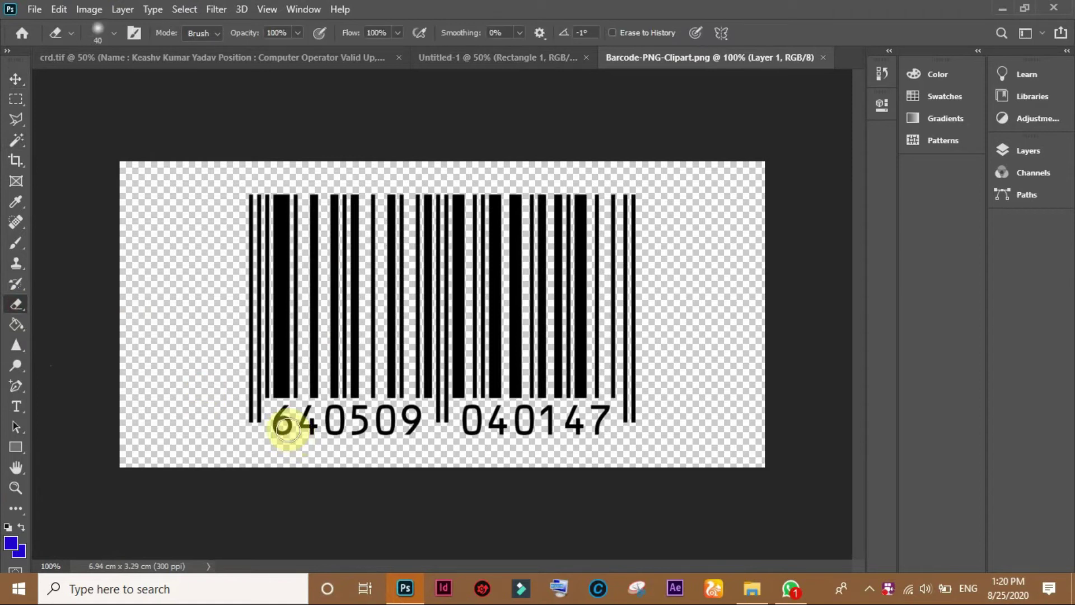
left_click_drag(280, 421, 311, 419)
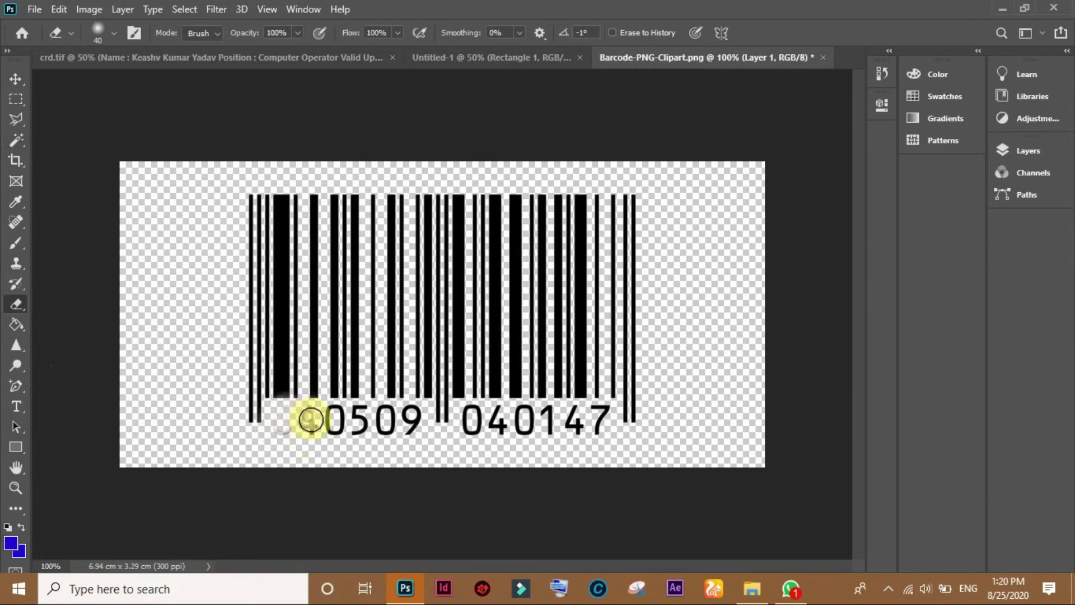
Step: With a hard round 40 px eraser tip, erase the remaining digits 0, 5 and 040147
left_click(98, 27)
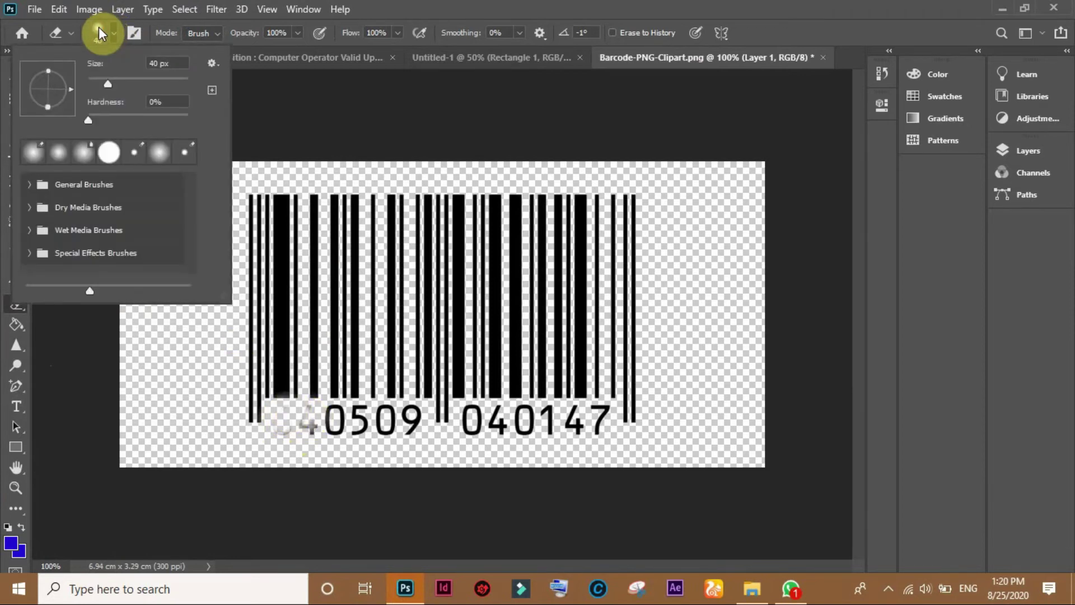
left_click(108, 160)
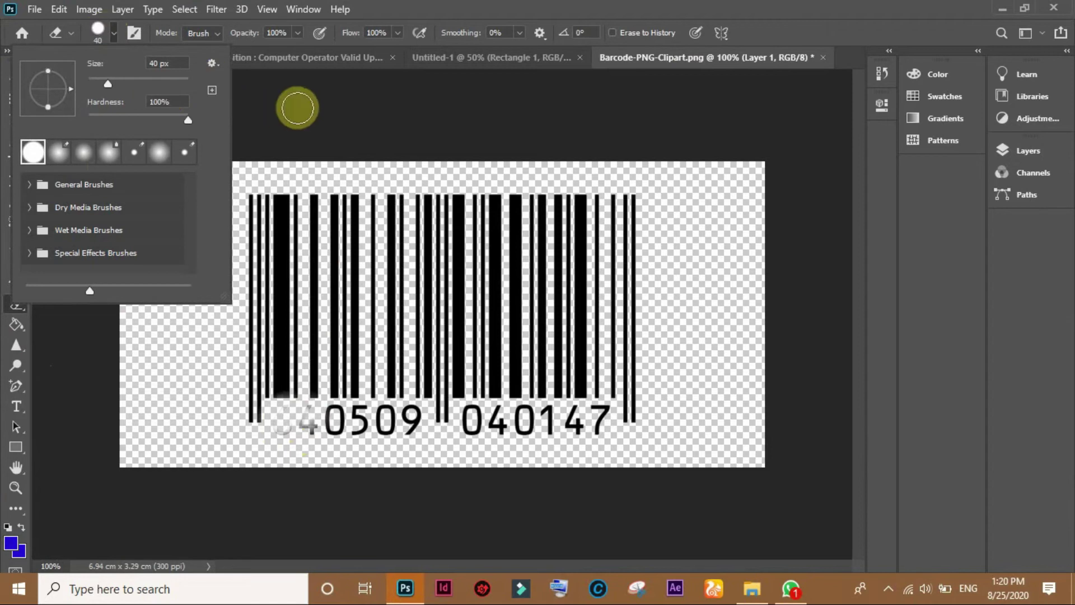
left_click(268, 440)
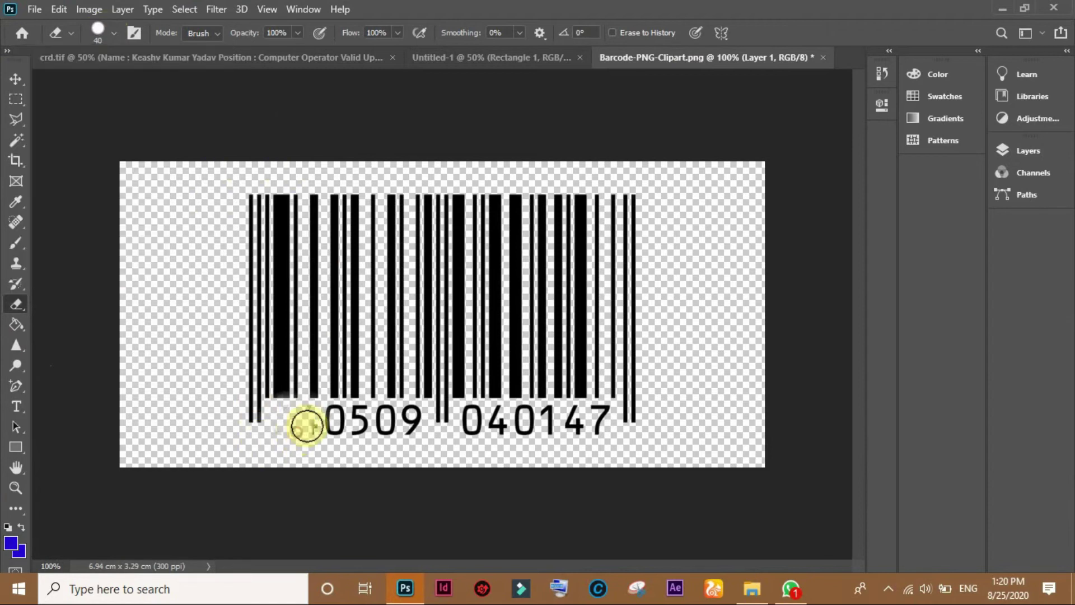
mouse_move(308, 422)
left_mouse_down()
mouse_move(377, 418)
mouse_move(356, 432)
mouse_move(407, 421)
left_mouse_up()
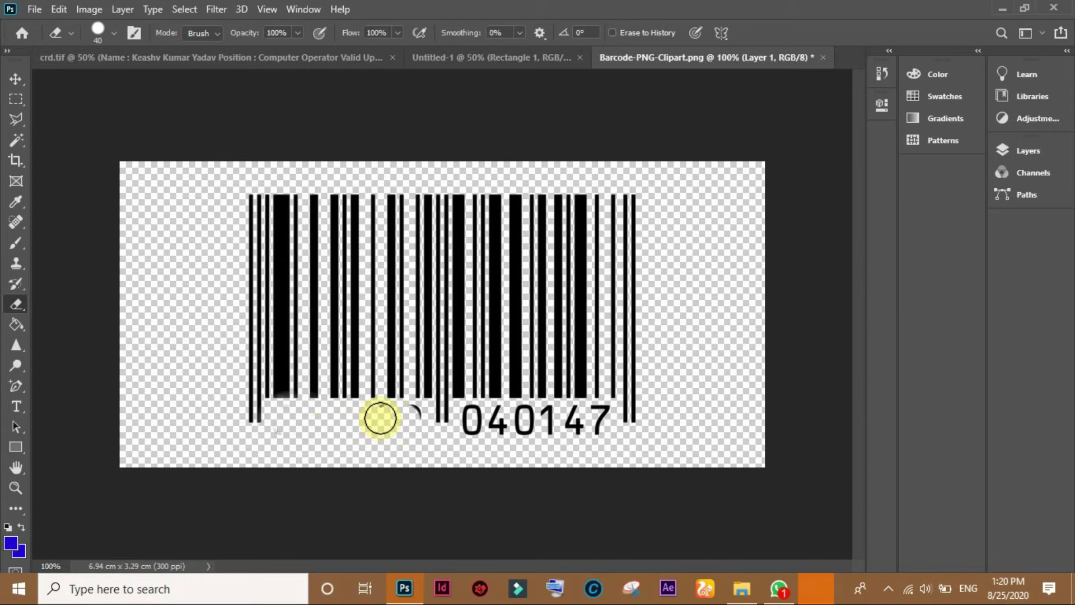
mouse_move(472, 432)
left_mouse_down()
mouse_move(474, 419)
mouse_move(593, 416)
left_mouse_up()
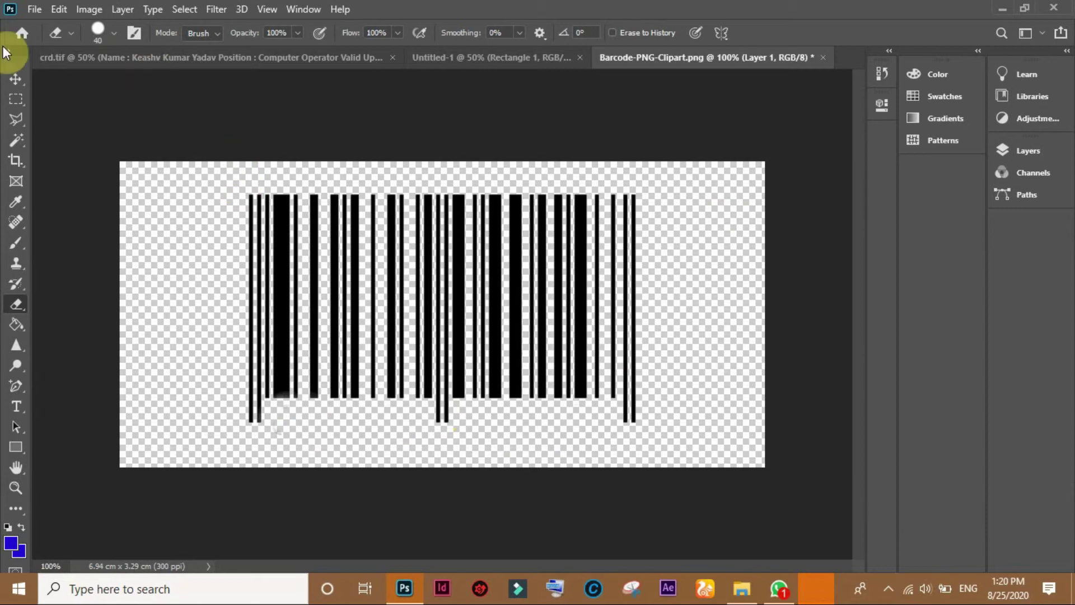
Step: Drag the number-free barcode layer onto the blue Untitled-1 card back near the top
left_click(15, 79)
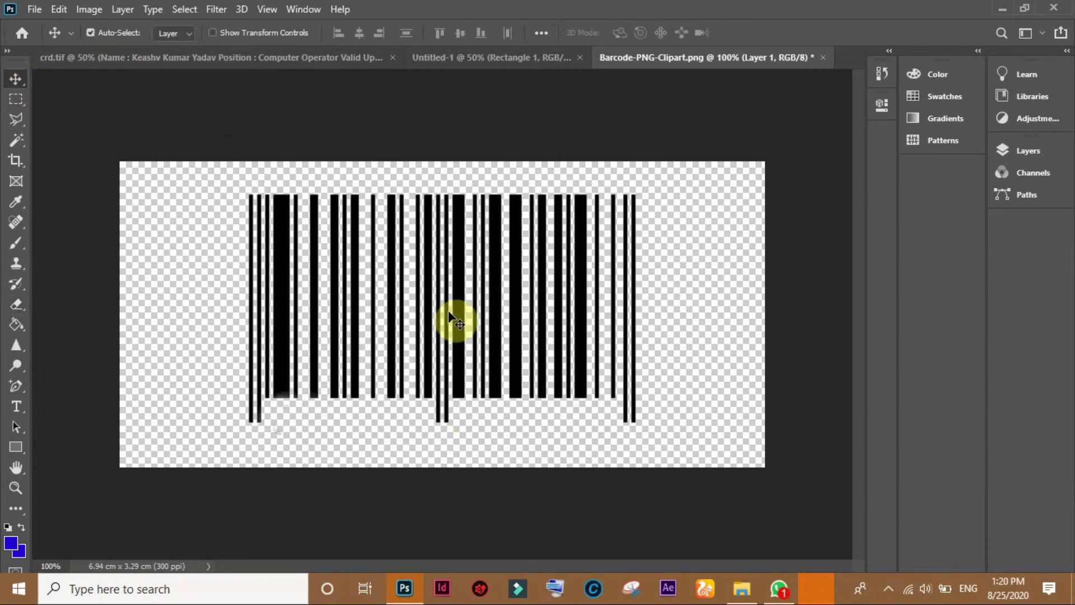
left_click(377, 243)
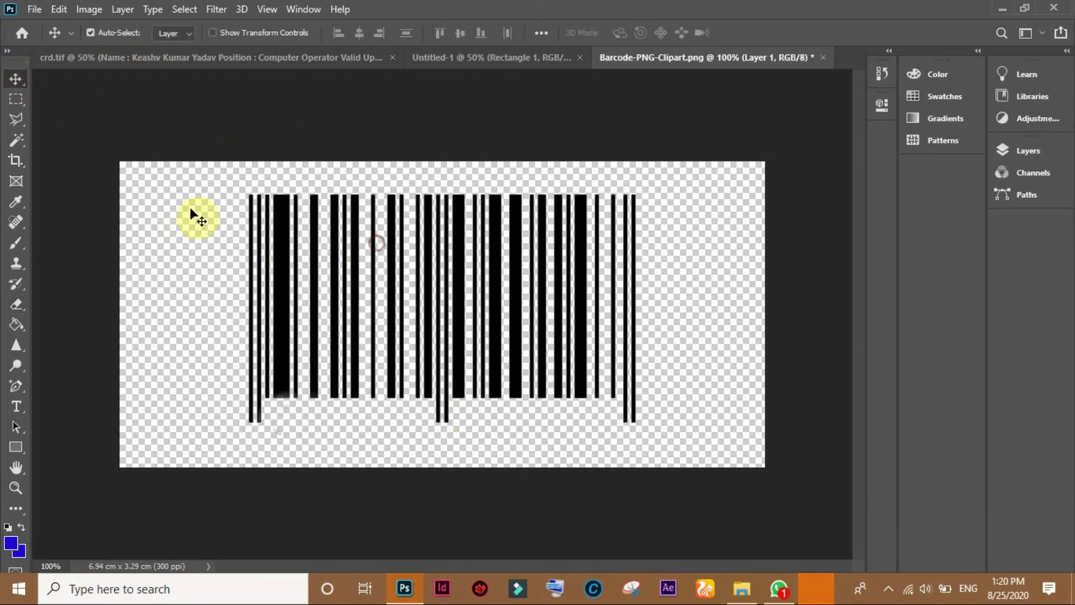
left_click(16, 99)
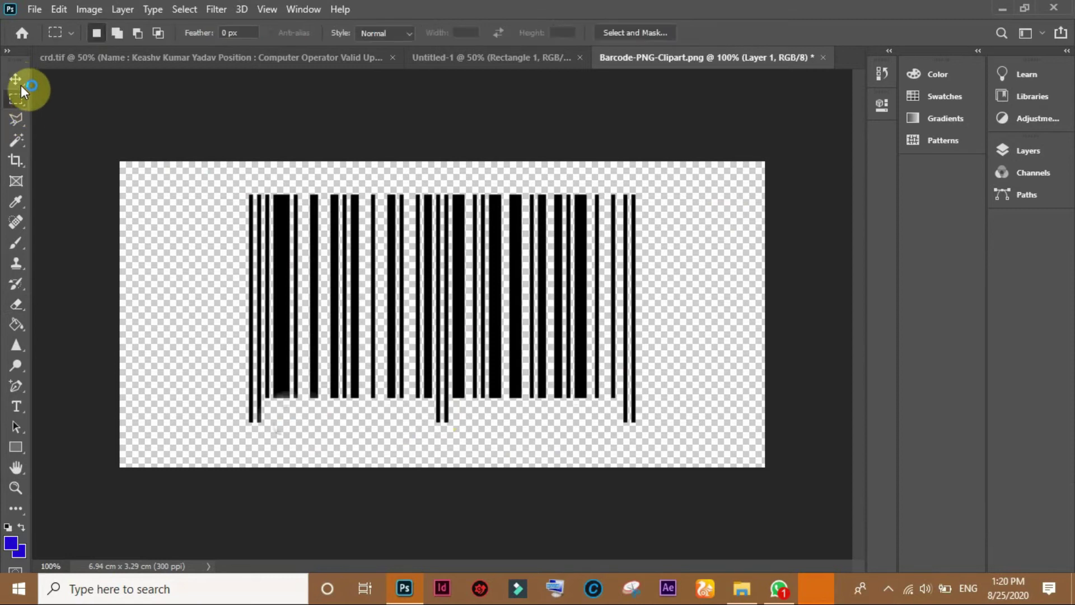
left_click(16, 80)
mouse_move(368, 272)
left_mouse_down()
mouse_move(242, 257)
mouse_move(460, 63)
left_mouse_up()
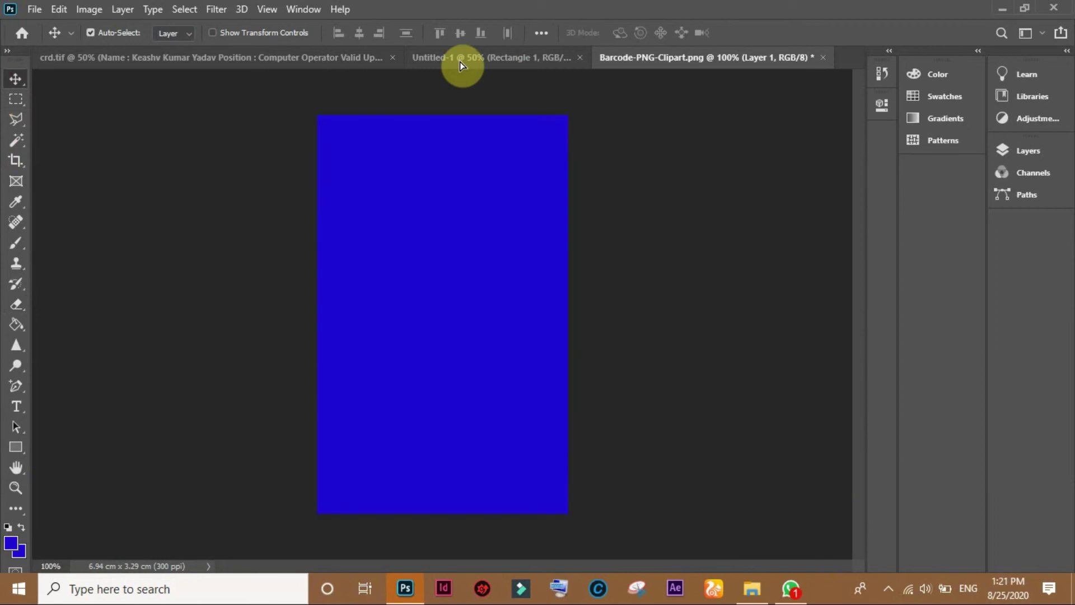
left_click_drag(459, 62, 432, 184)
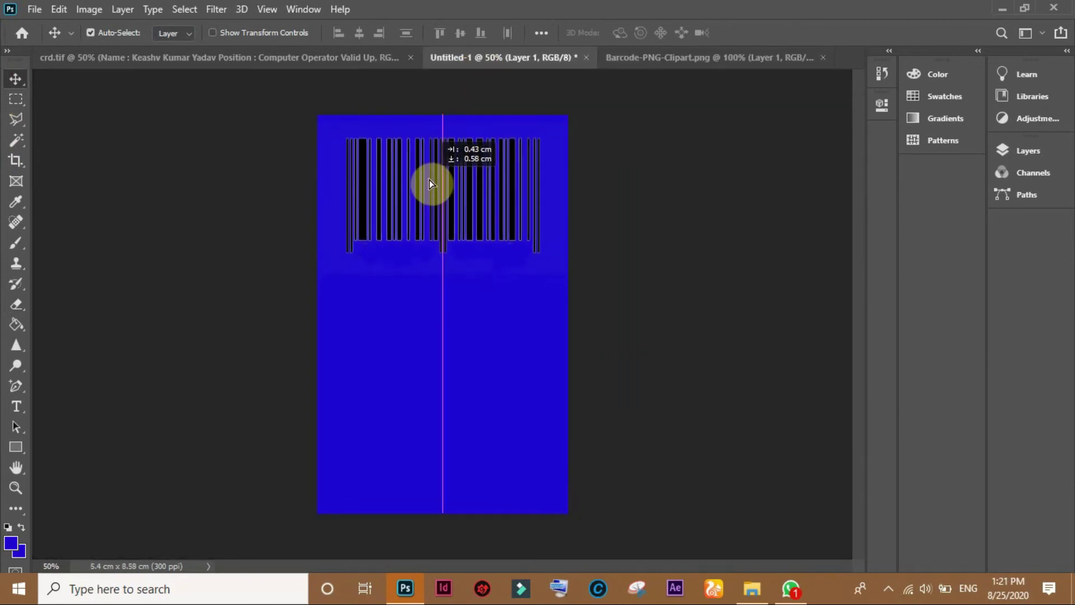
left_click_drag(431, 184, 427, 180)
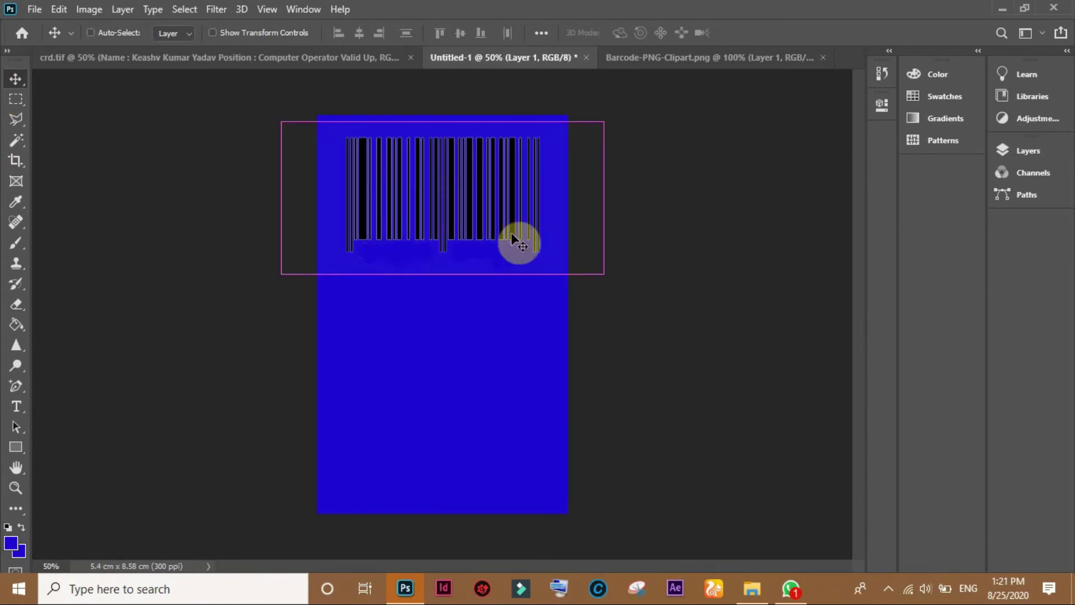
key("ctrl+t")
left_click_drag(604, 273, 424, 178)
left_click_drag(352, 150, 430, 161)
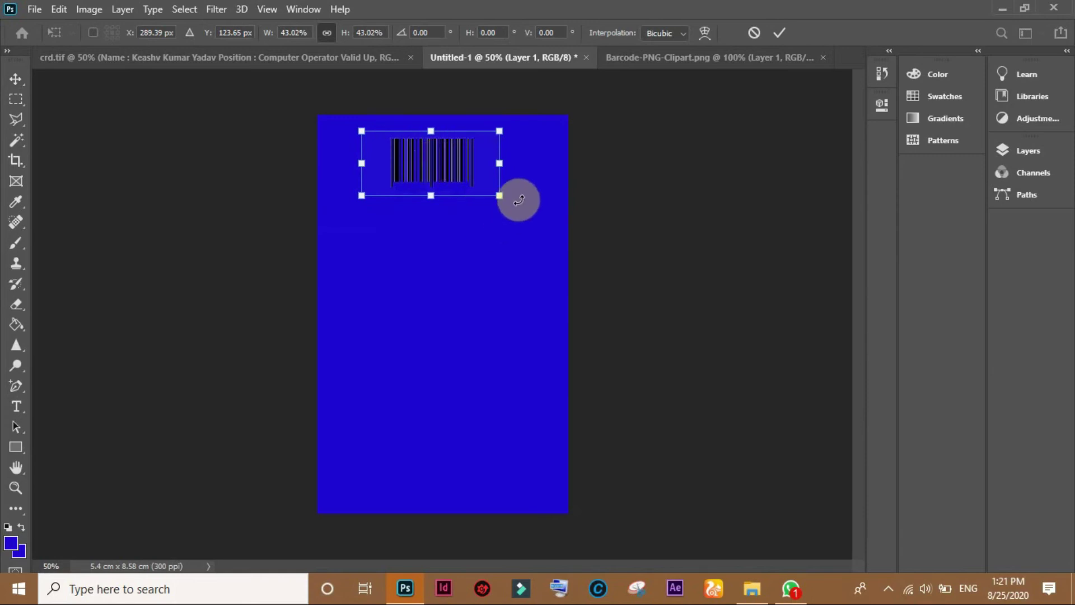
left_click_drag(499, 196, 510, 201)
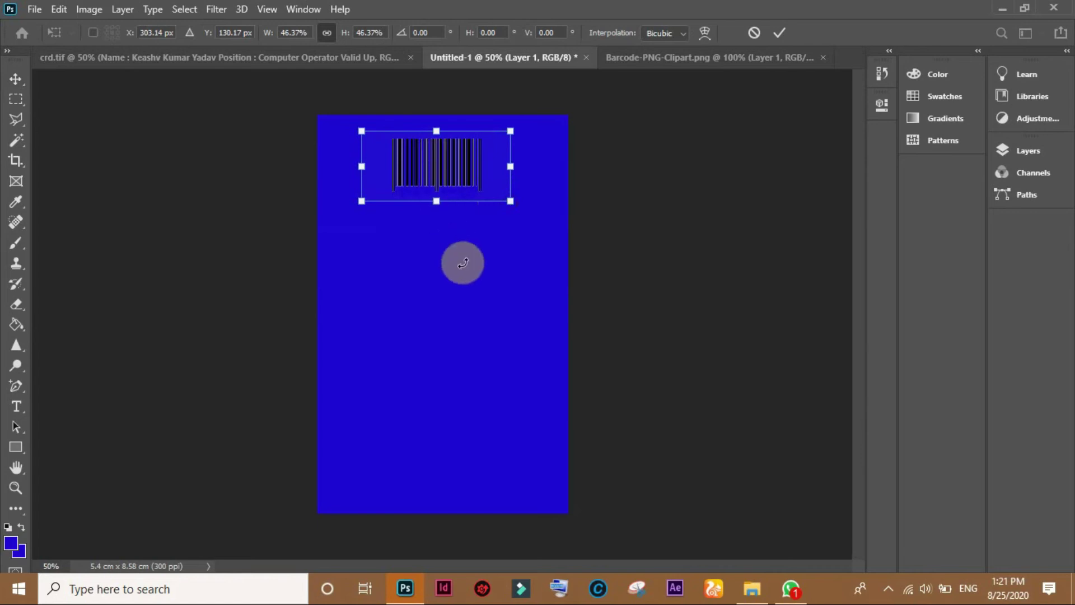
left_click(16, 79)
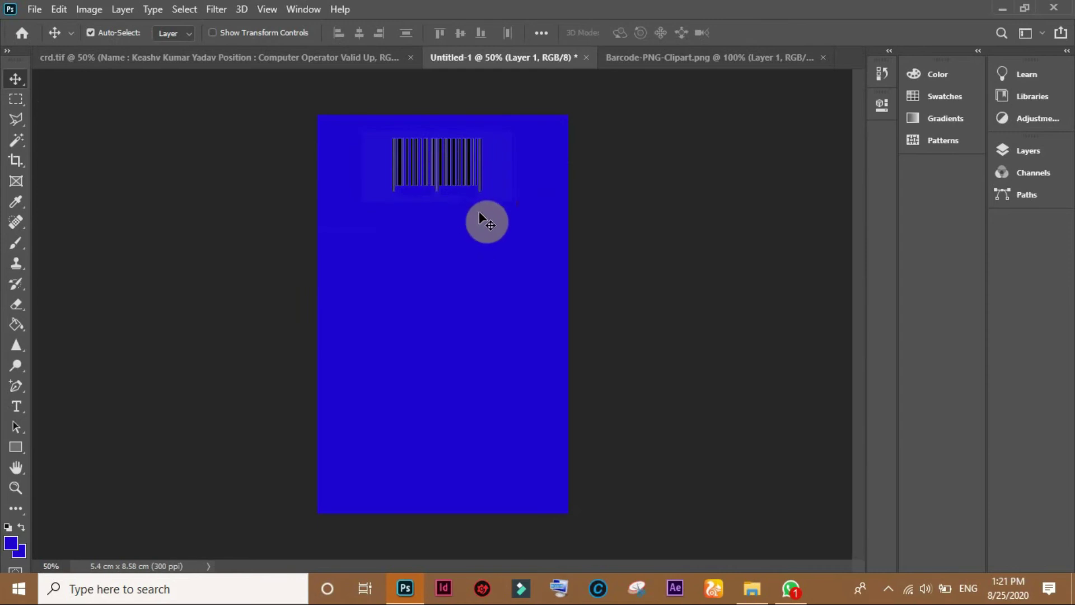
mouse_move(442, 163)
left_mouse_down()
mouse_move(451, 164)
mouse_move(442, 162)
left_mouse_up()
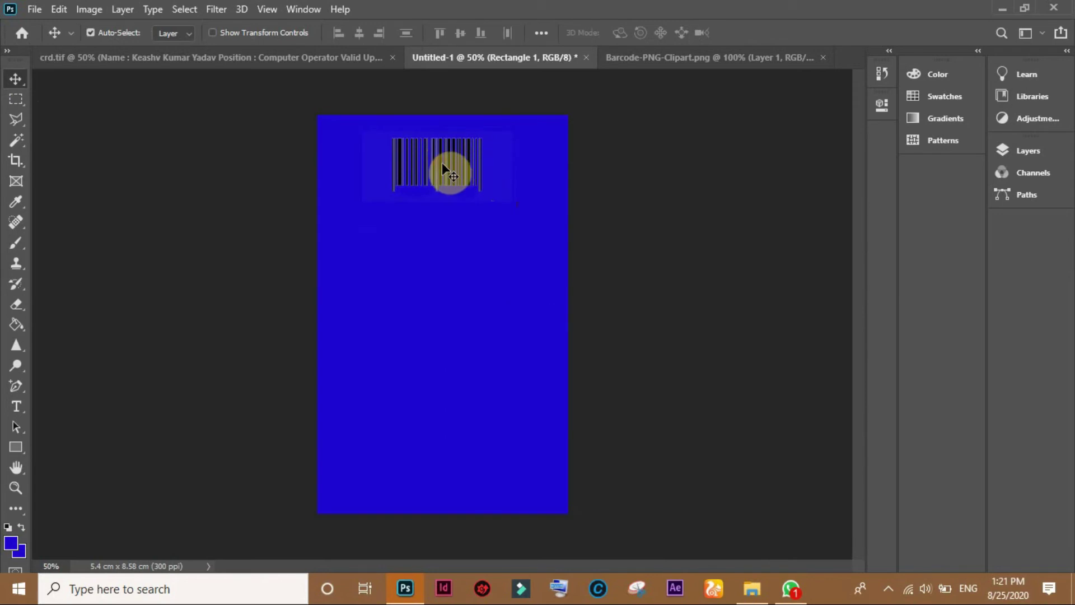
left_click(438, 179)
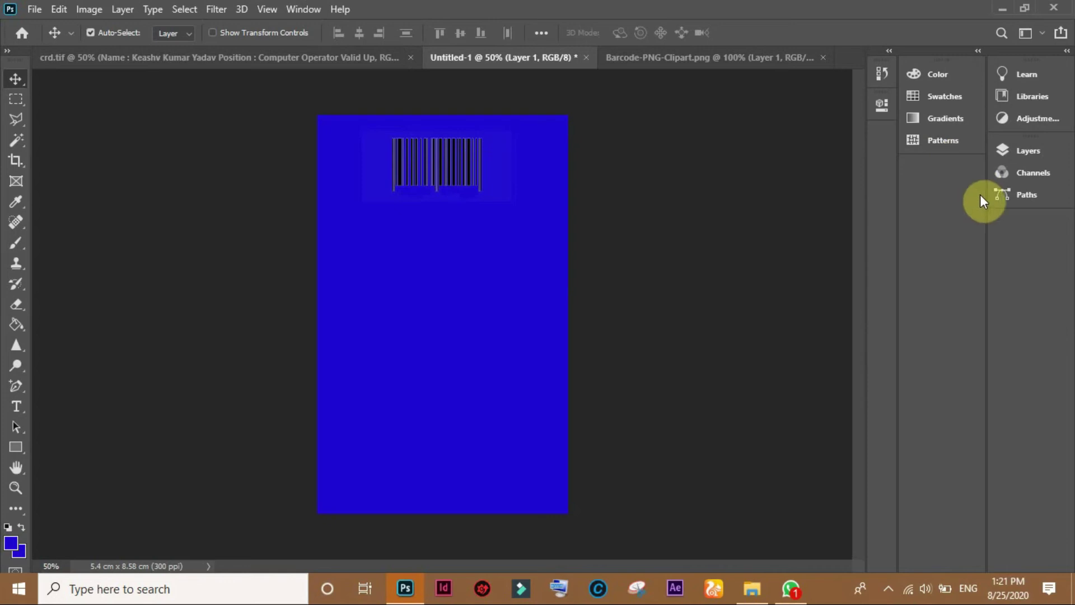
Step: Dock the Layers panel, select the barcode Layer 1 and nudge it right and down
left_click(1019, 147)
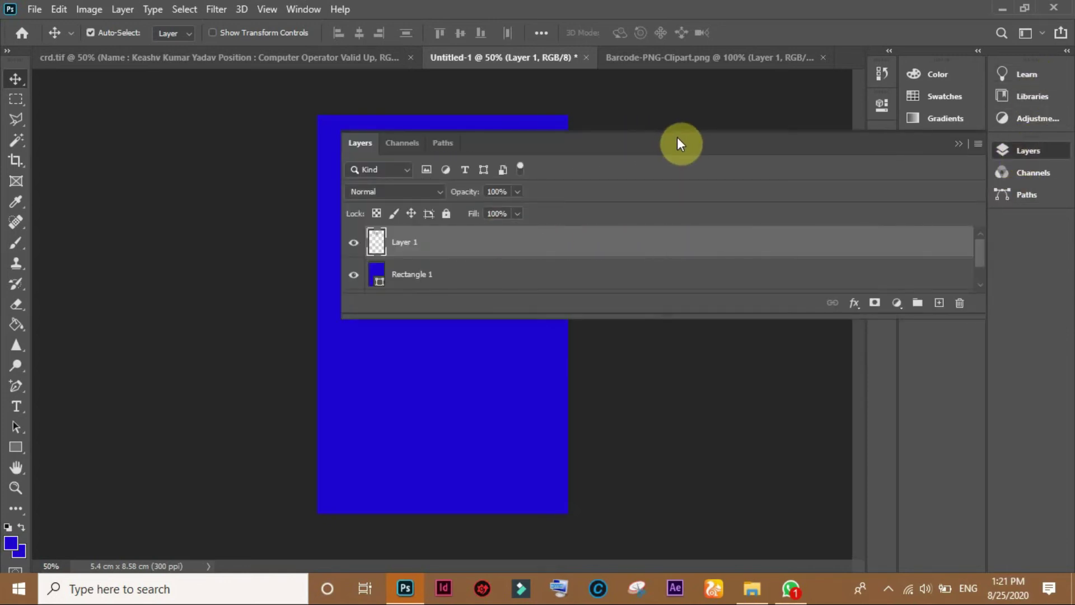
left_click(1066, 50)
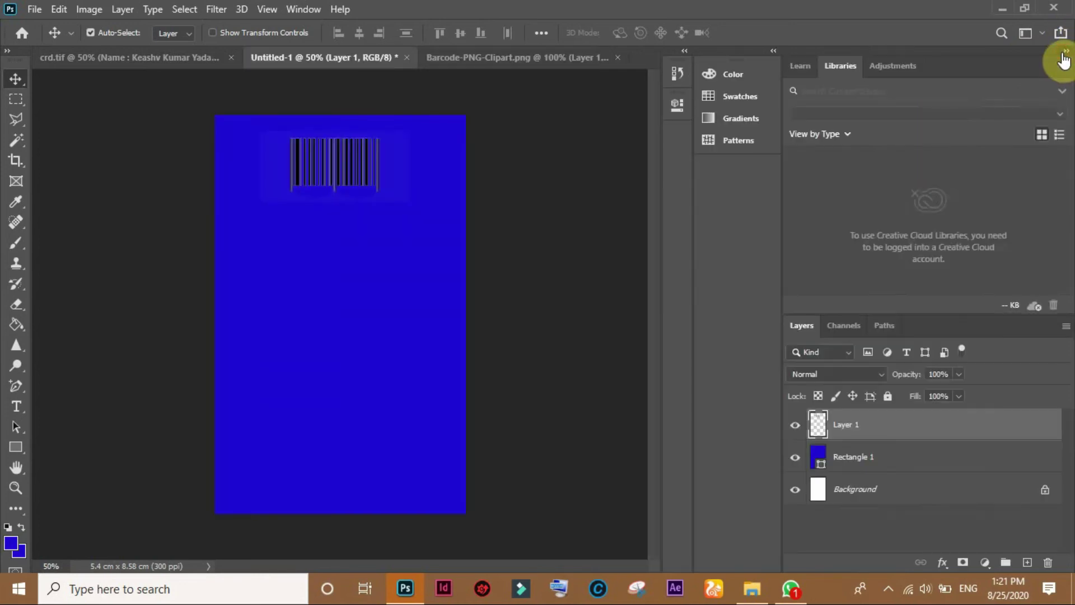
left_click(359, 163)
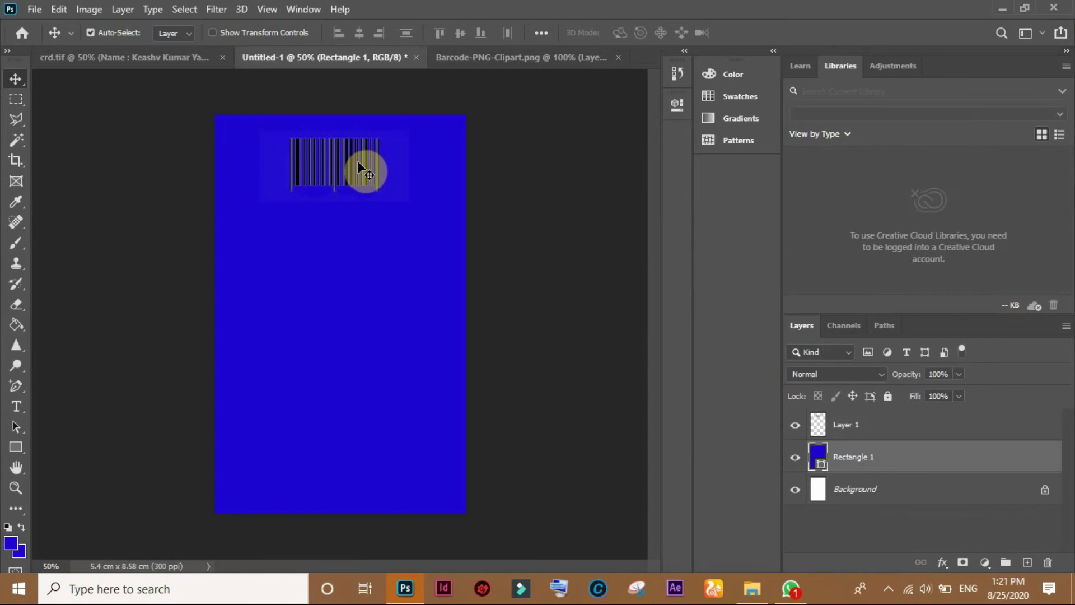
left_click(845, 425)
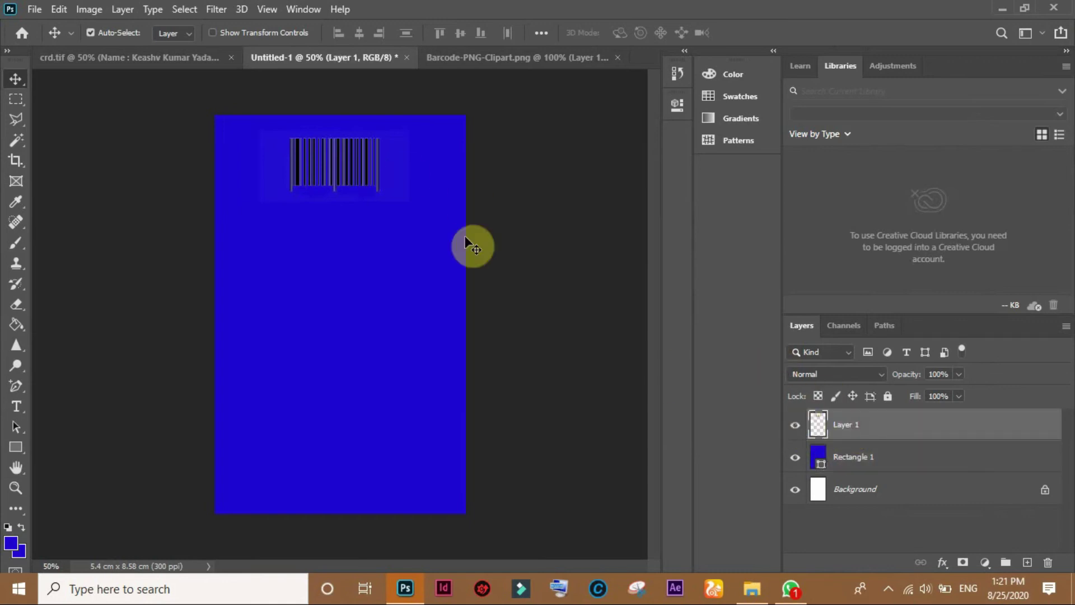
key("Right")
key("Right")
key("Down")
key("Down")
key("Down")
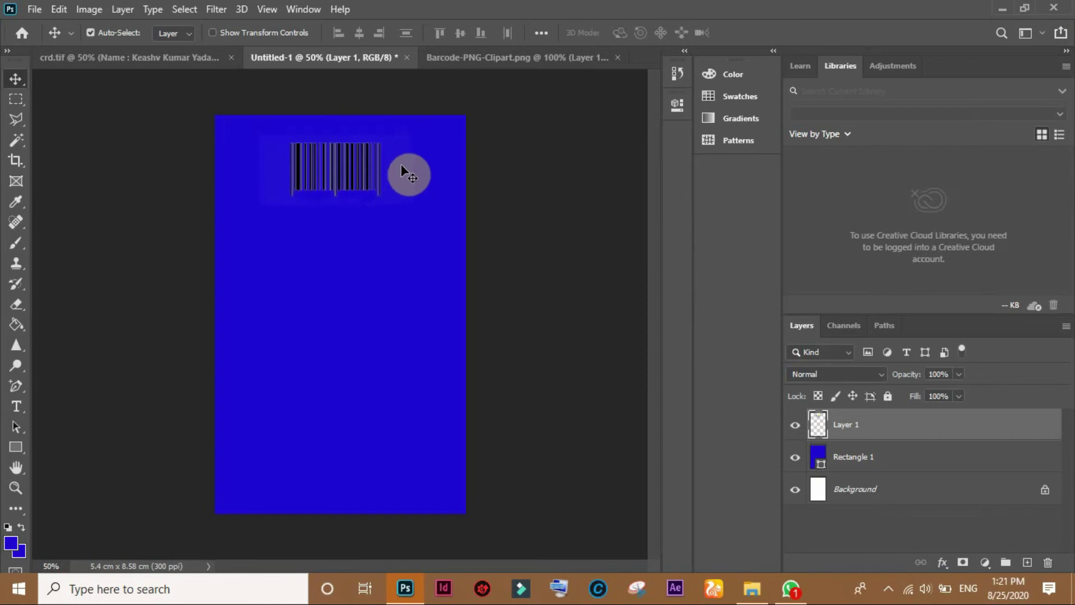
Step: Draw a 254 × 159 px rectangle (Rectangle 2) framing the barcode
left_click(19, 444)
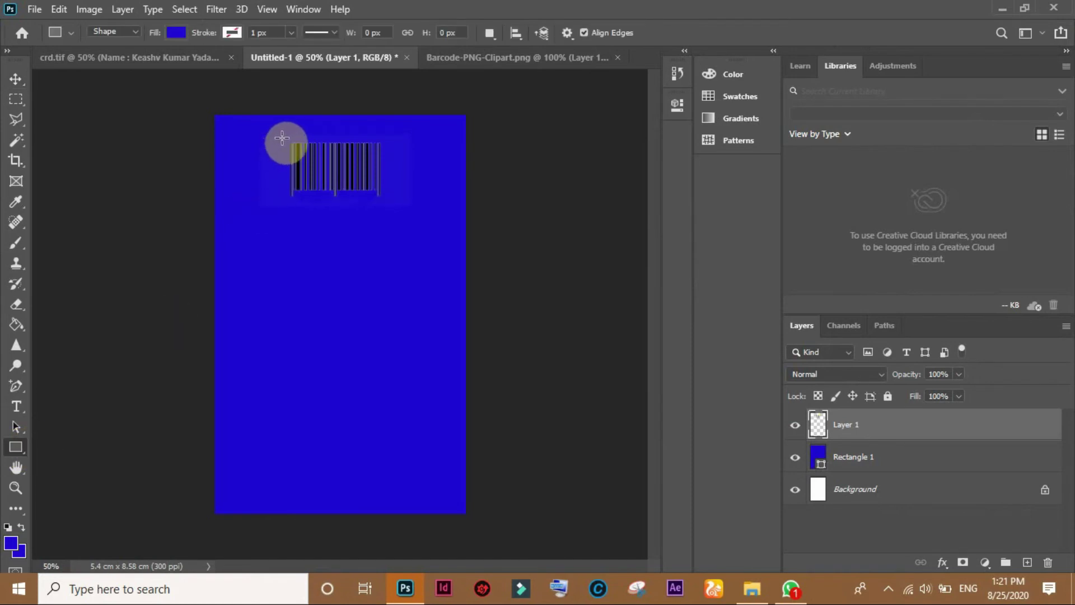
mouse_move(285, 138)
left_mouse_down()
mouse_move(343, 186)
mouse_move(384, 201)
left_mouse_up()
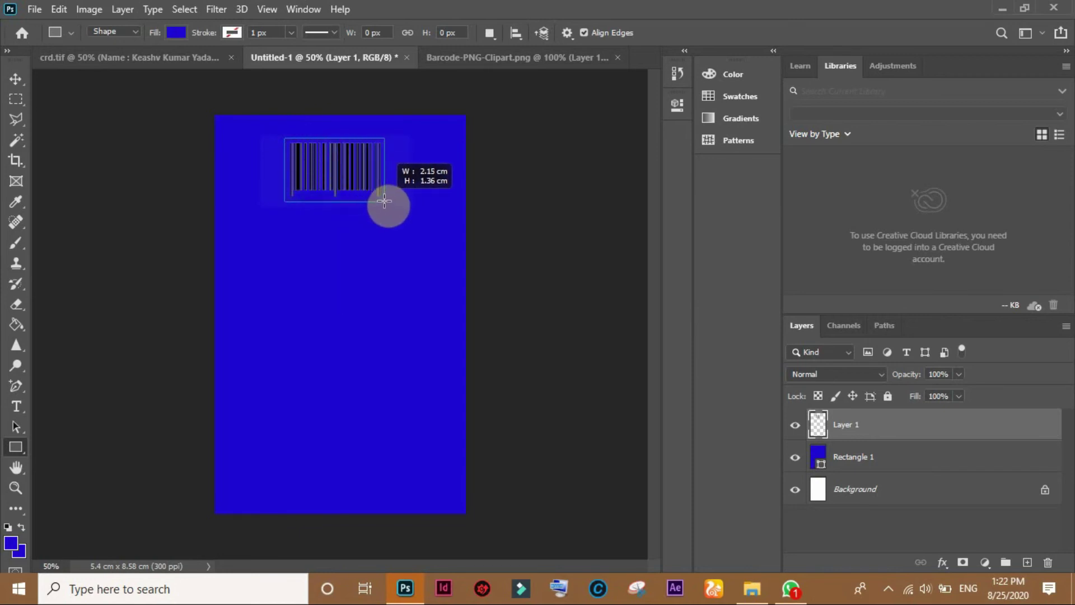
left_click_drag(384, 201, 384, 199)
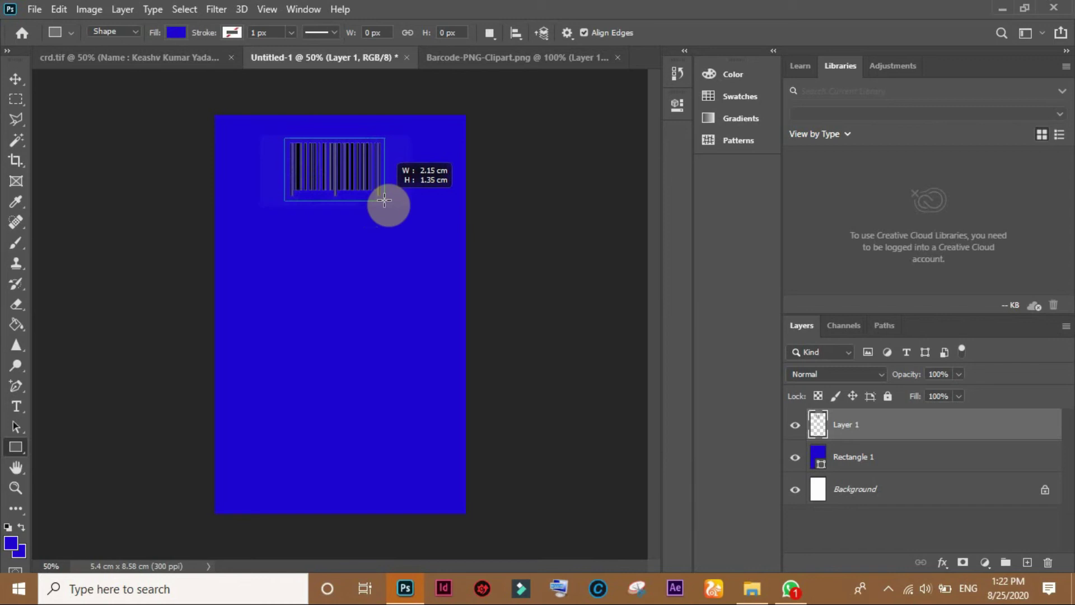
left_click_drag(384, 200, 383, 200)
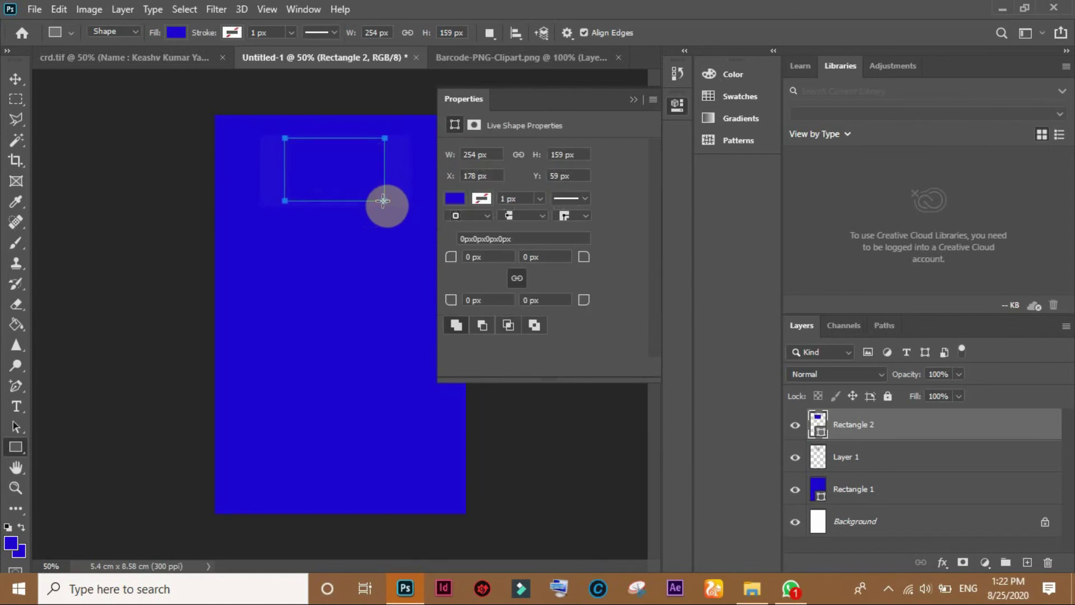
left_click(634, 99)
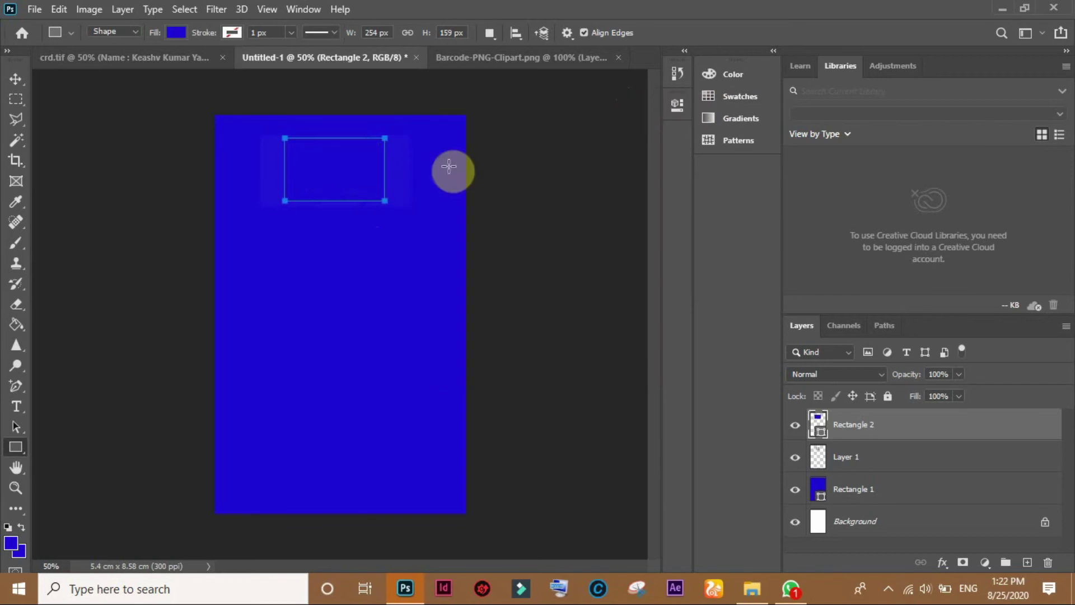
Step: Set the foreground to white, rasterize the rectangle and paint-bucket fill it white
left_click(12, 546)
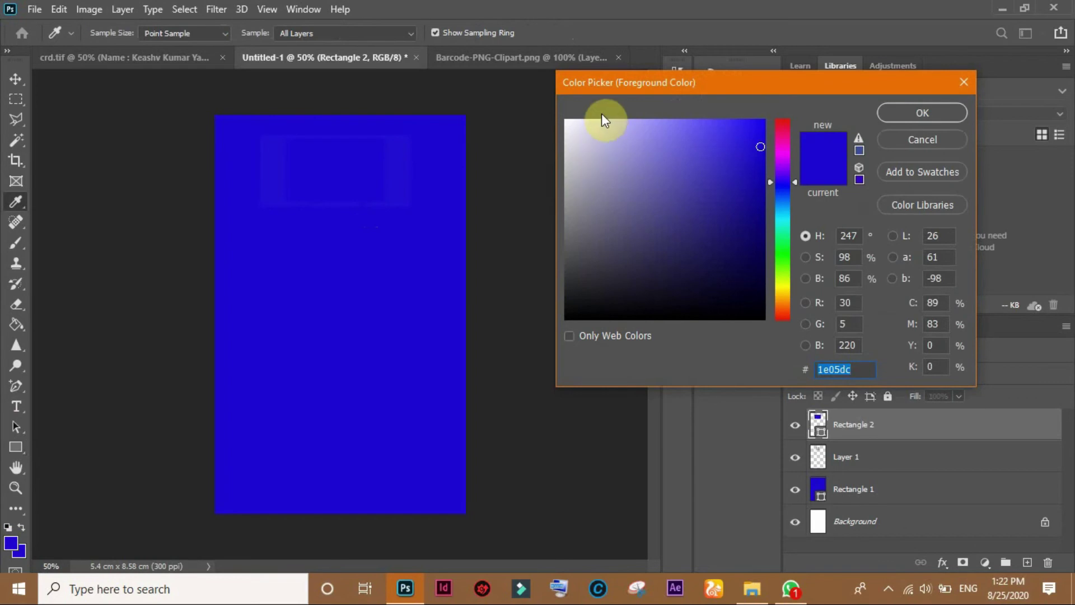
left_click(566, 120)
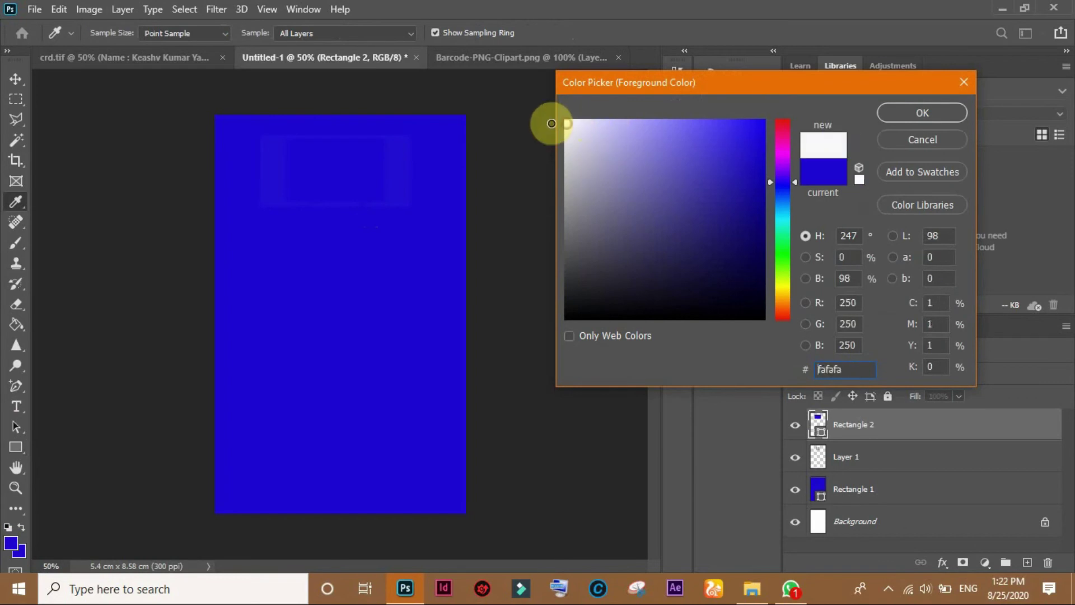
key("Return")
left_click(16, 326)
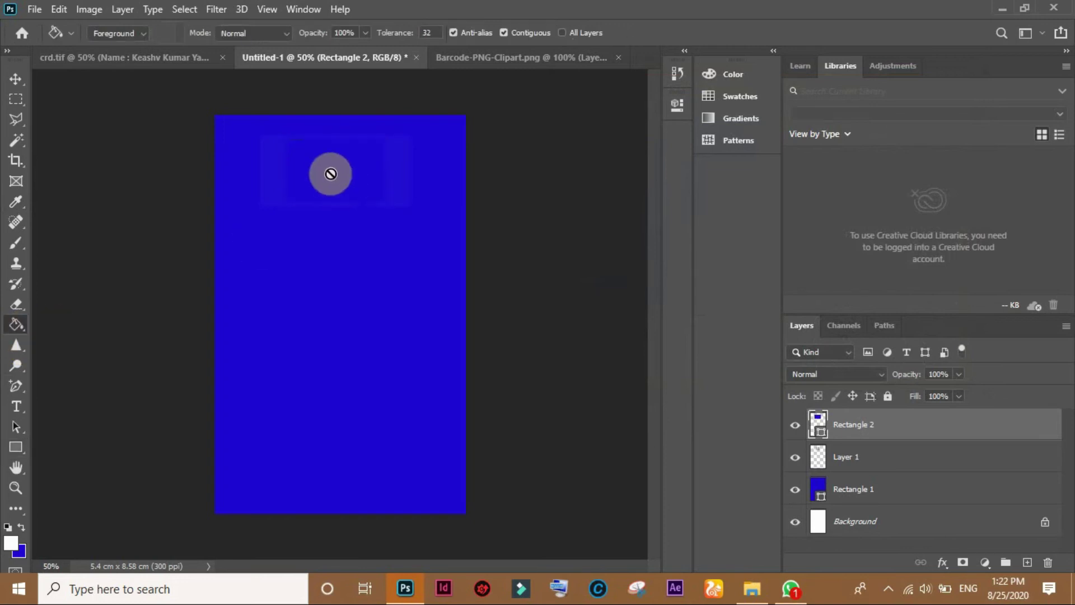
left_click(329, 171)
left_click(472, 228)
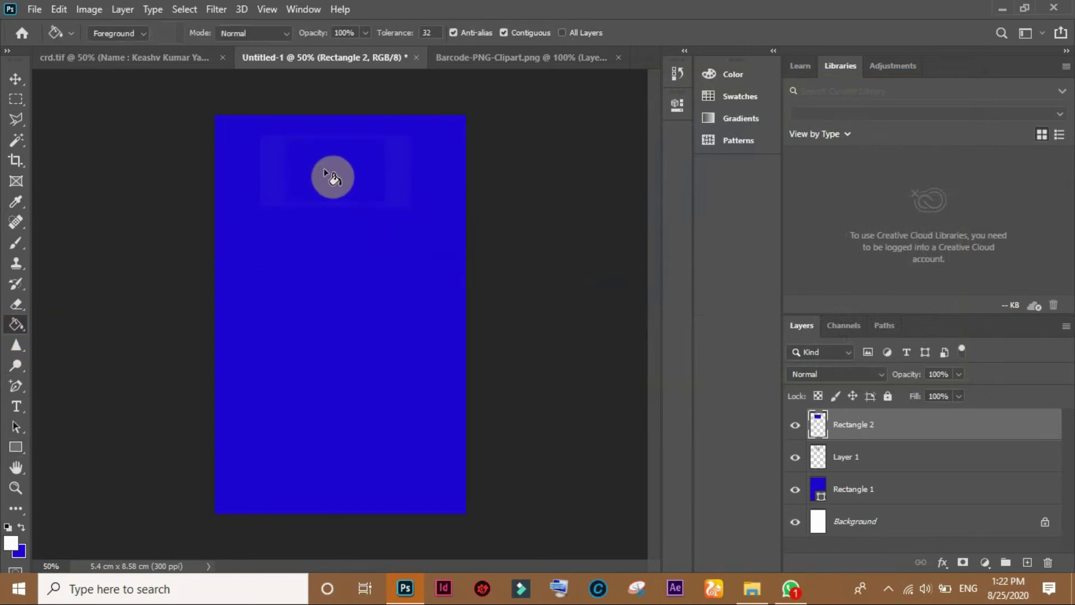
left_click(317, 179)
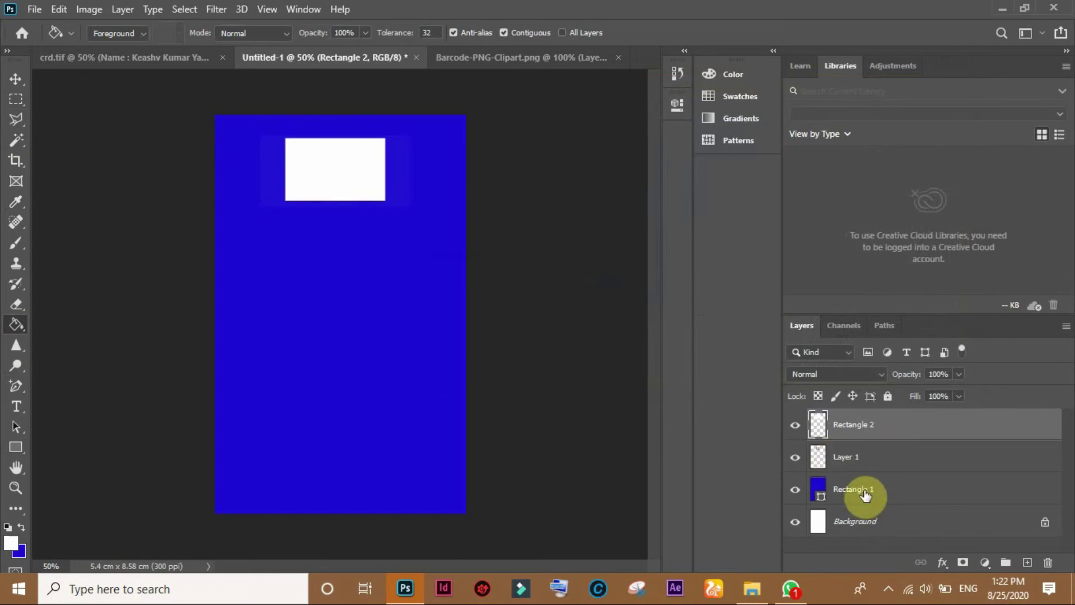
Step: Move the barcode layer above the white Rectangle 2 and zoom in on the barcode
left_click(848, 460)
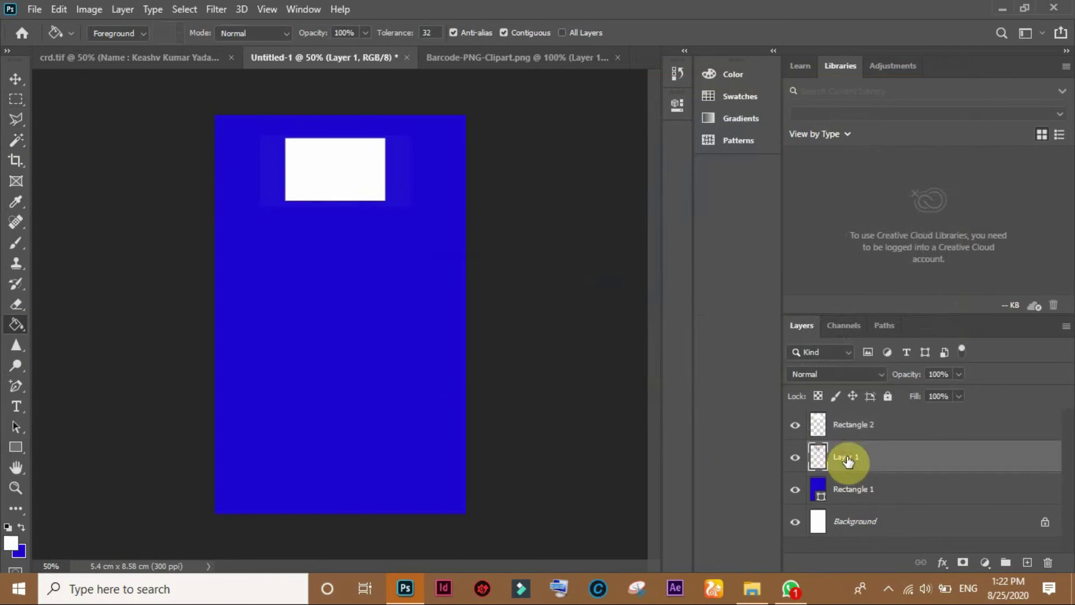
key("ctrl+bracketright")
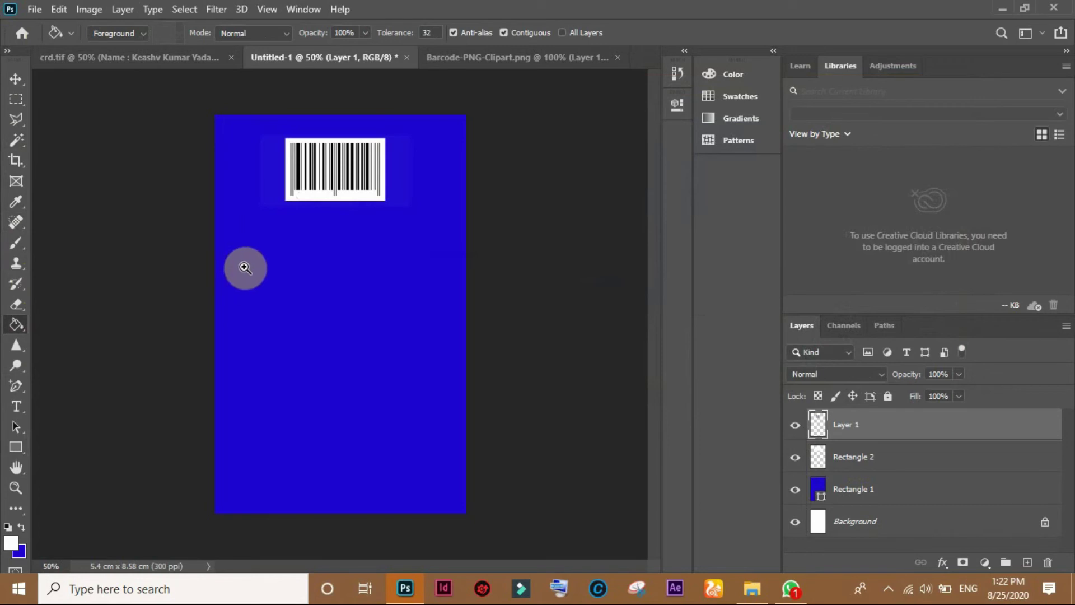
left_click(245, 267)
left_click(245, 267)
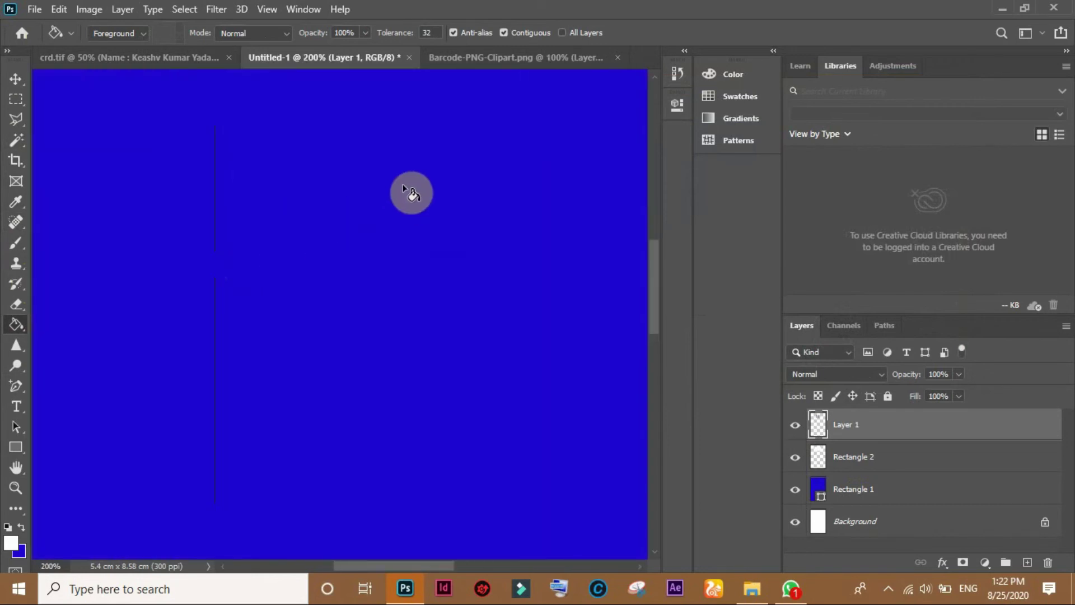
left_click_drag(411, 193, 358, 445)
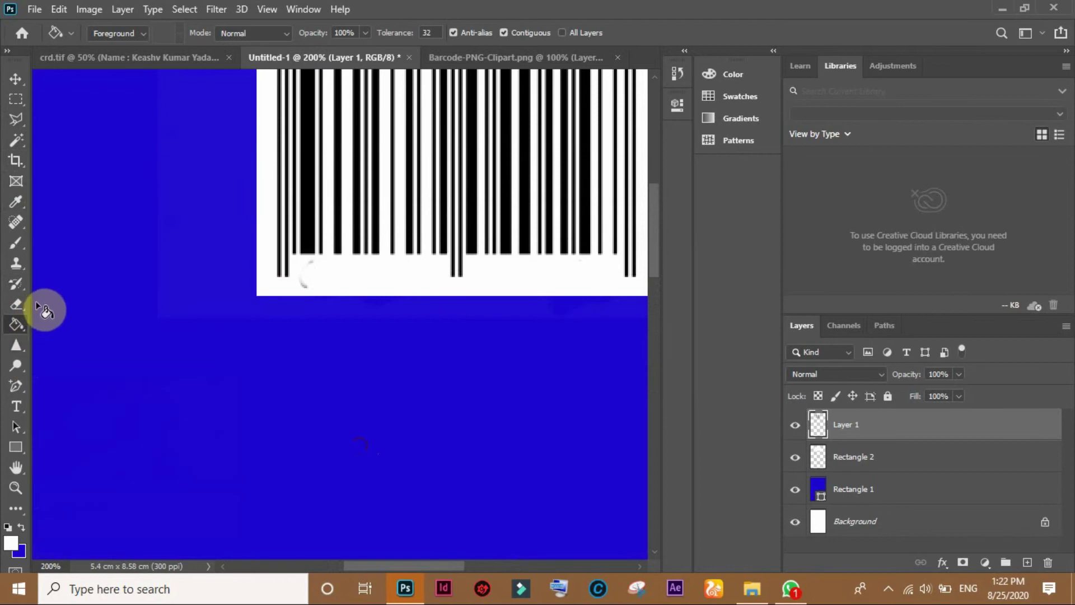
Step: Create a wide text box under the barcode bars with #040404 text colour
left_click(17, 409)
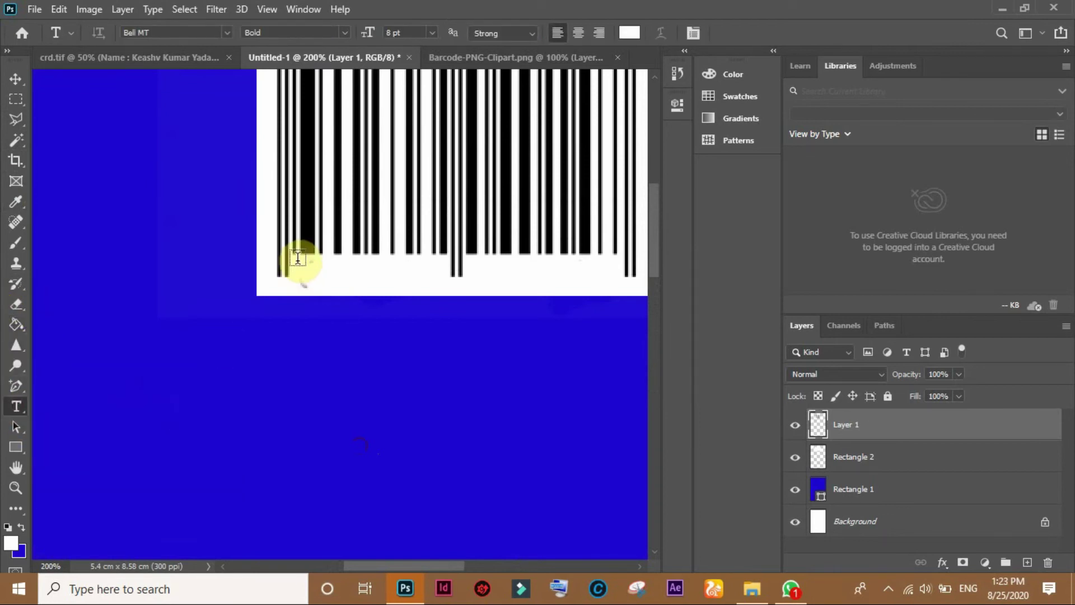
left_click_drag(296, 258, 425, 282)
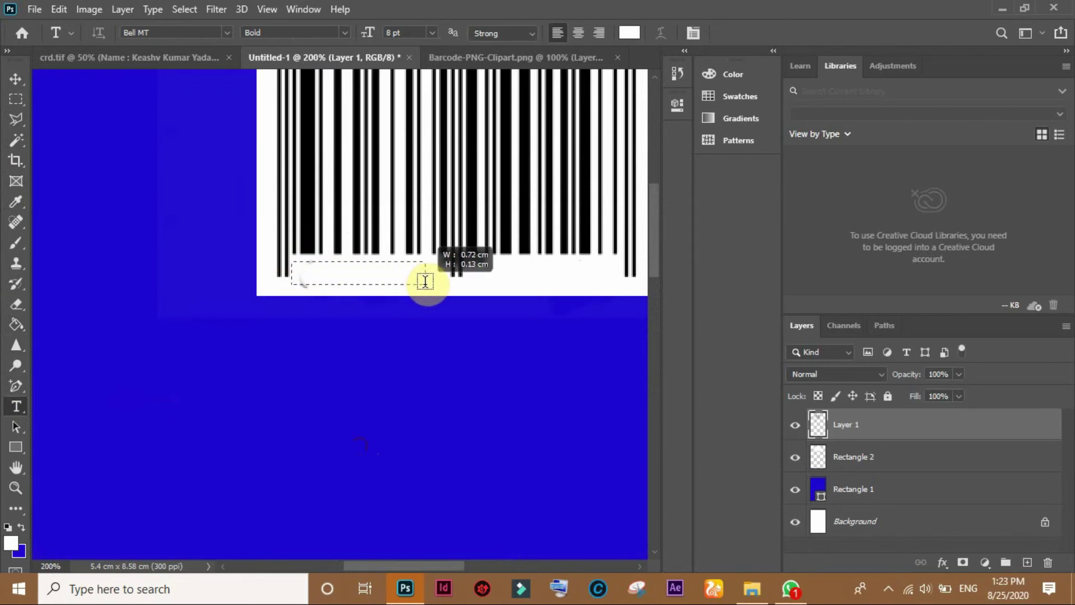
left_click_drag(426, 281, 622, 282)
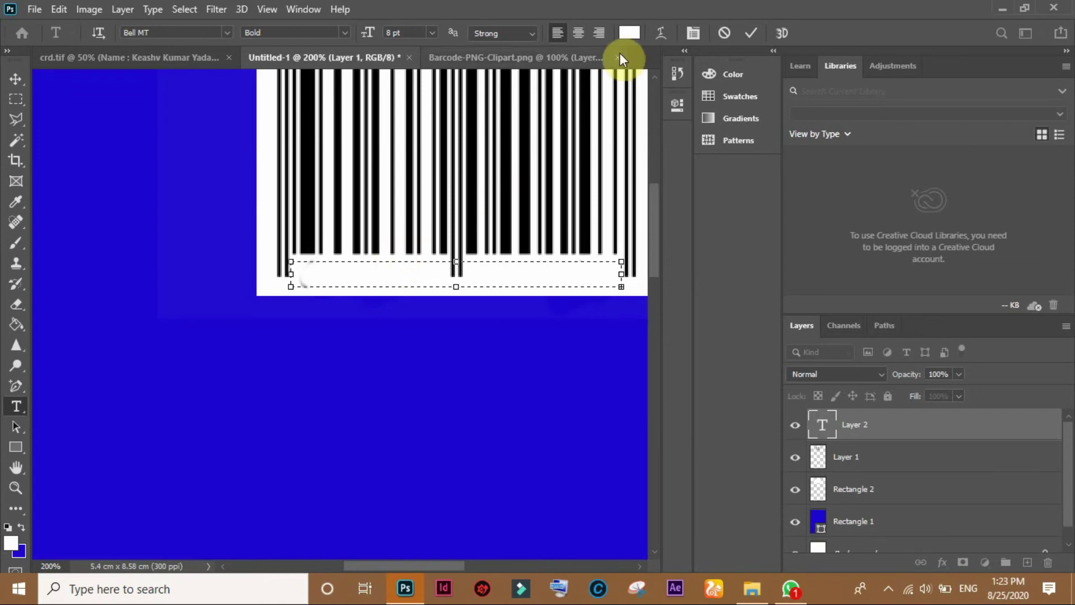
left_click(630, 33)
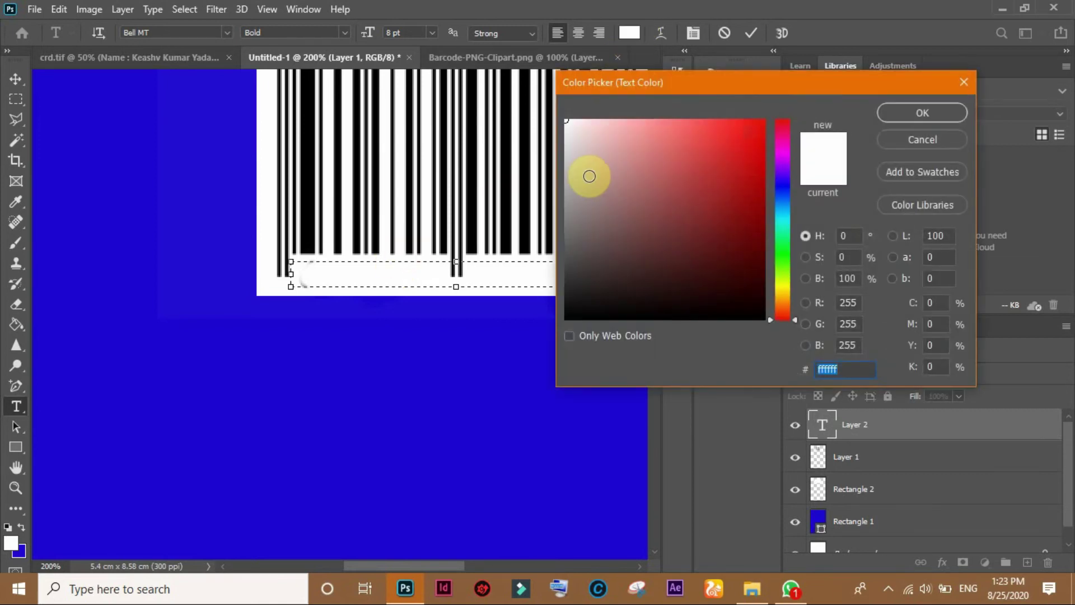
left_click(569, 315)
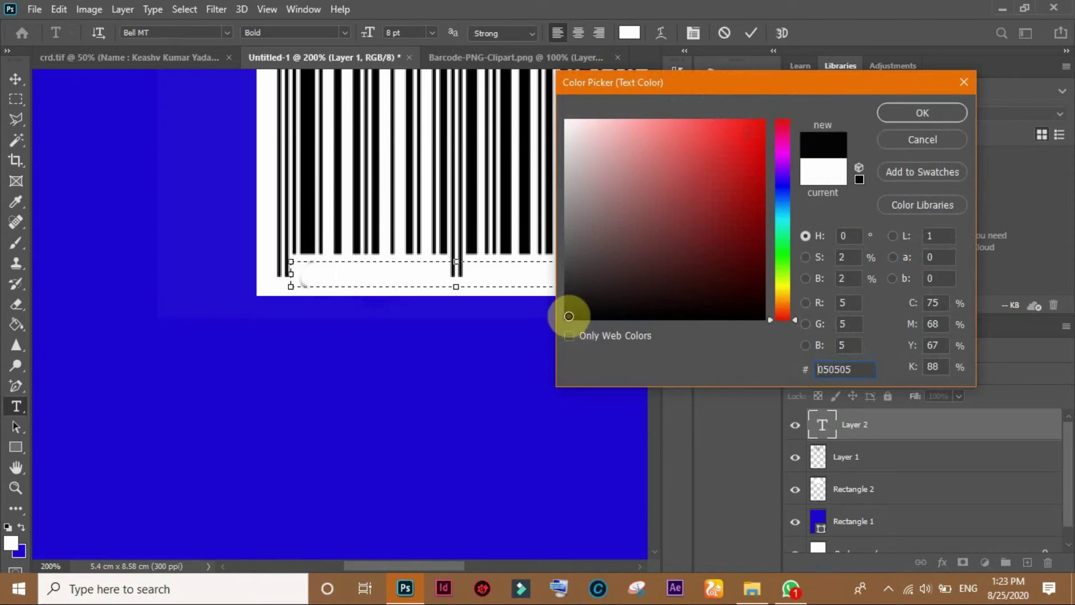
left_click(568, 316)
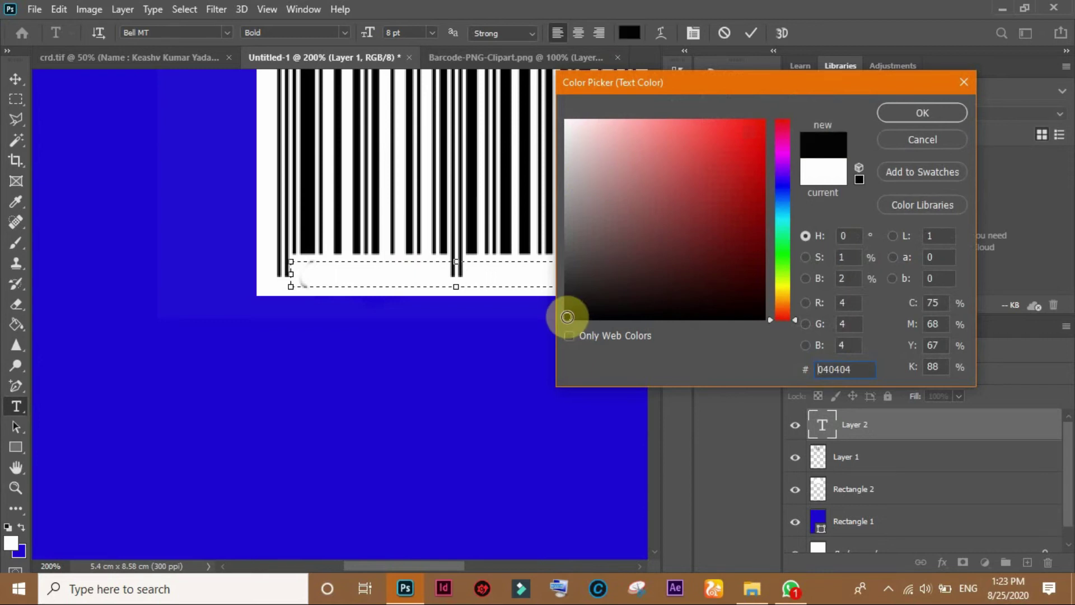
left_click(903, 115)
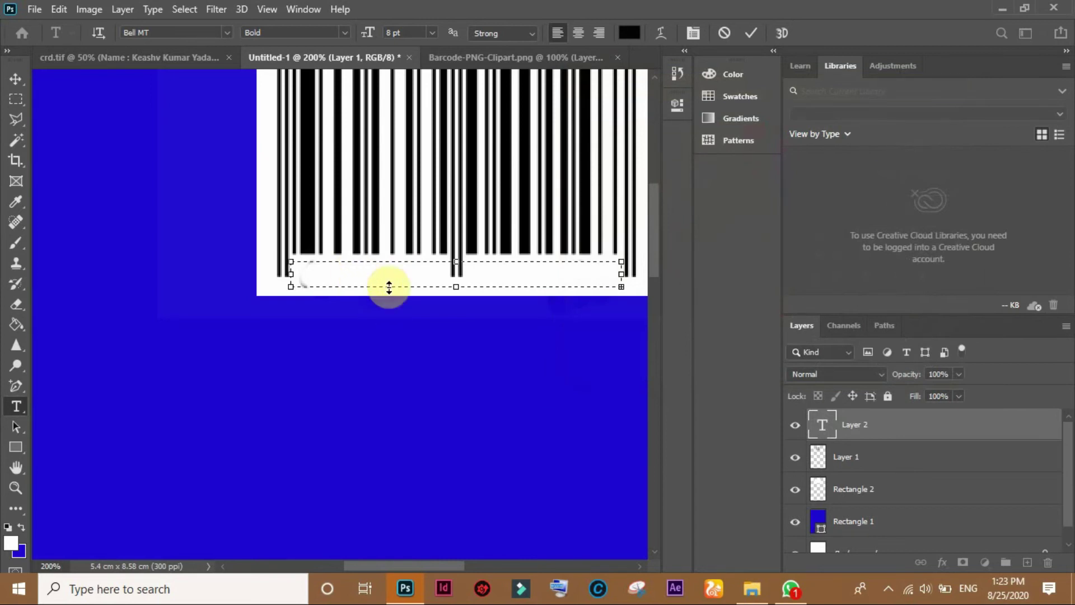
Step: Commit the text box and delete the stray Lorem Ipsum placeholder layer
left_click(16, 79)
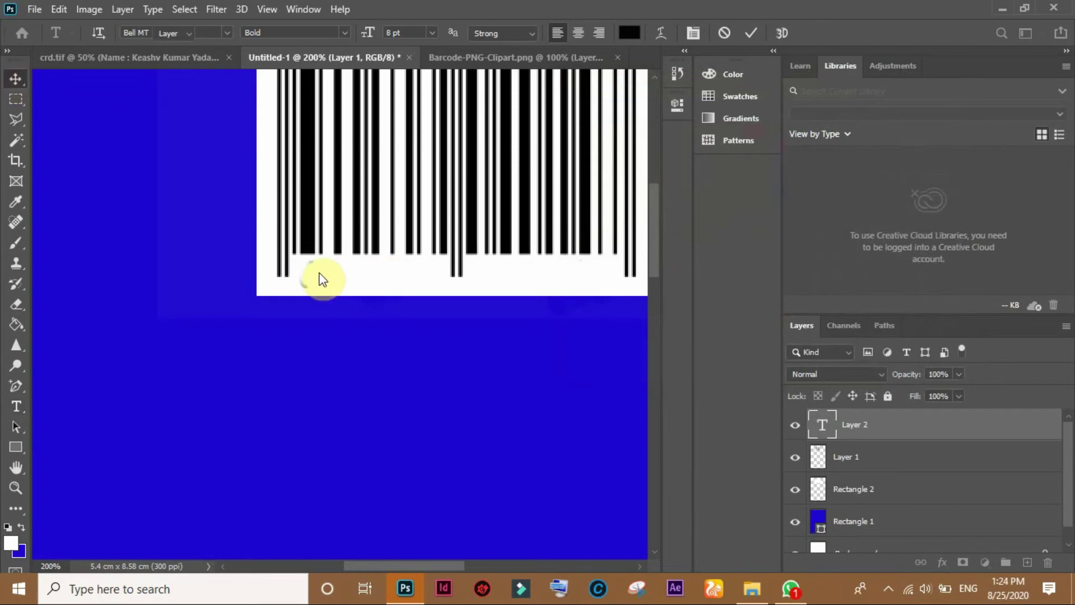
left_click(17, 413)
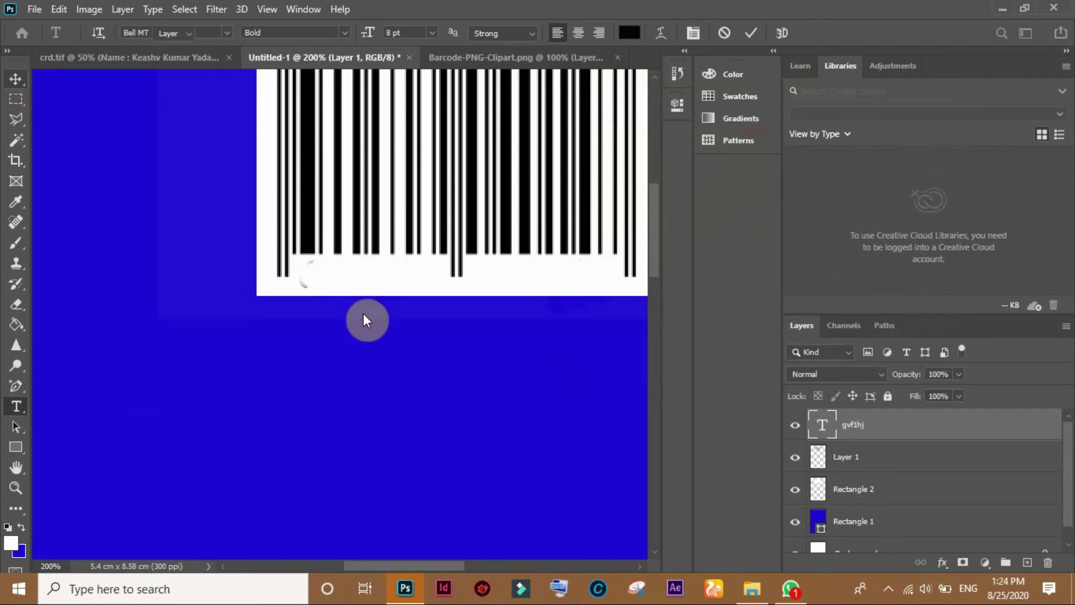
left_click(365, 279)
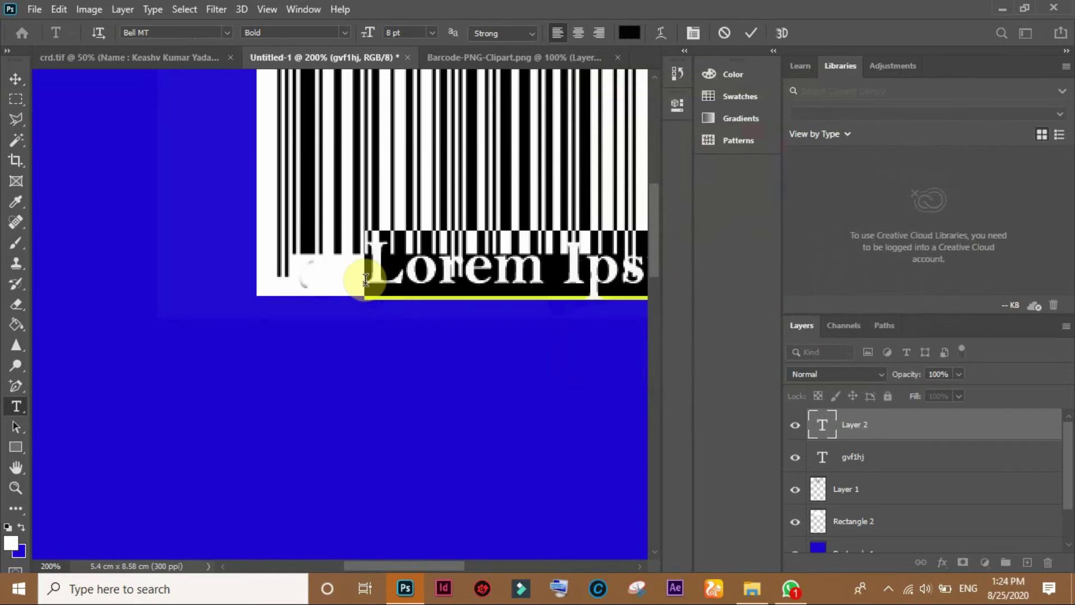
left_click(864, 439)
right_click(862, 437)
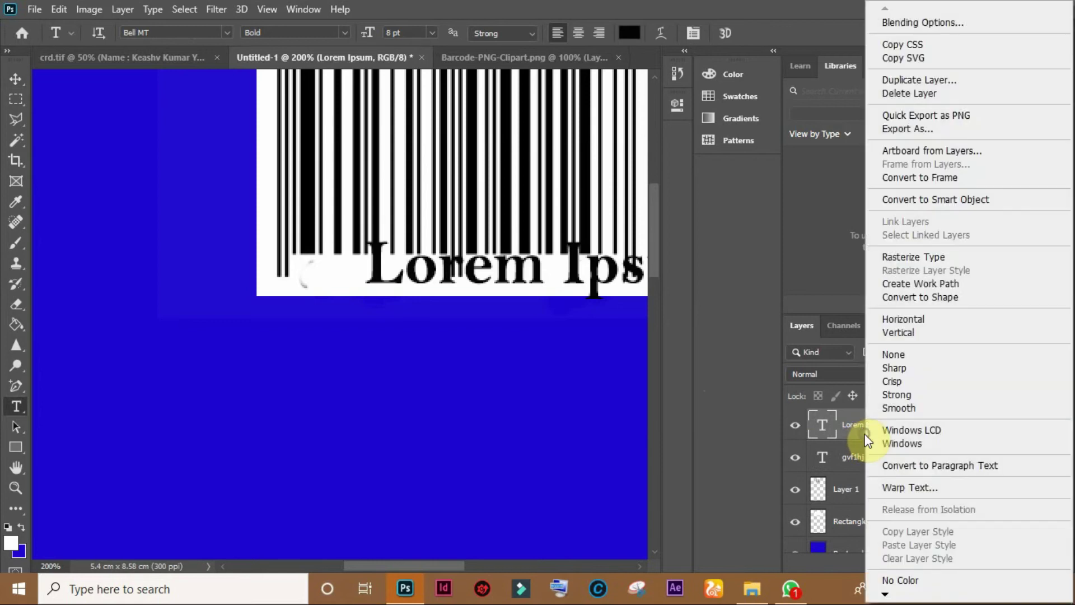
left_click(912, 92)
left_click(467, 229)
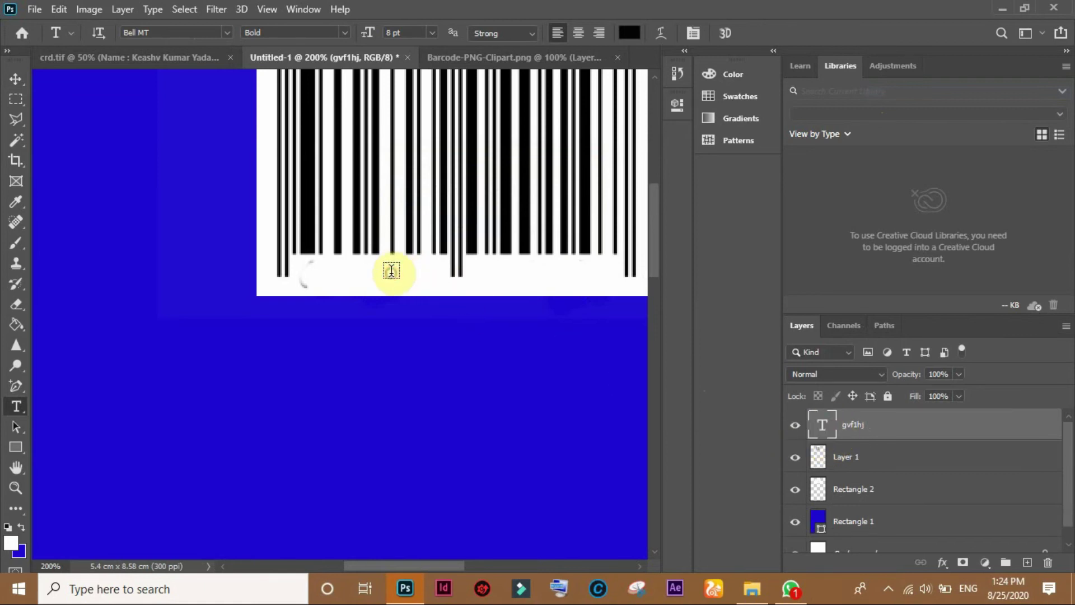
Step: Delete the second Lorem Ipsum placeholder layer and the gvf1hj text layer
left_click(391, 272)
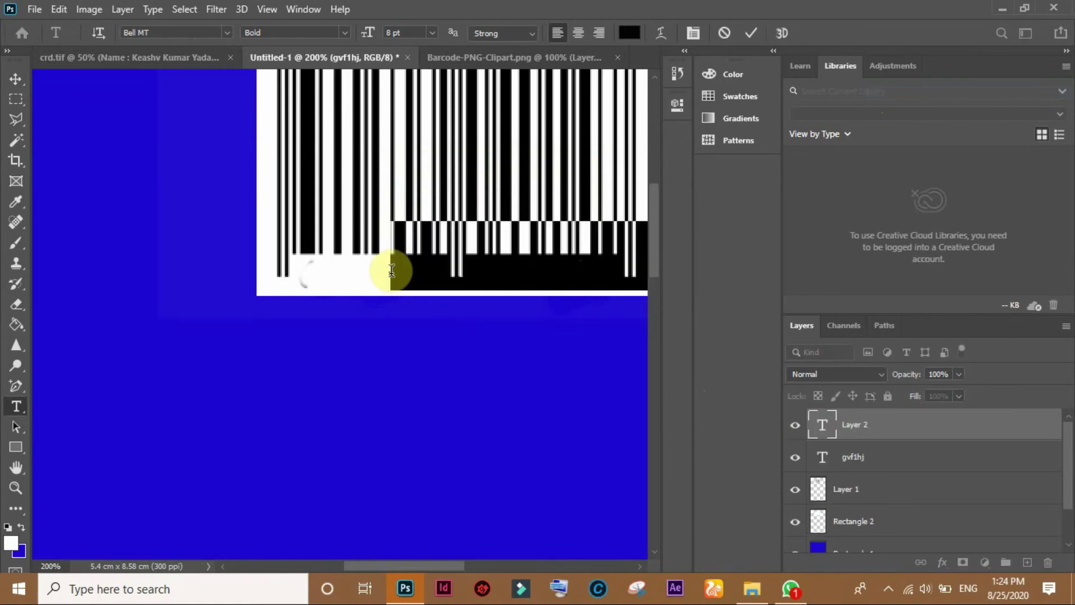
left_click(855, 428)
right_click(856, 427)
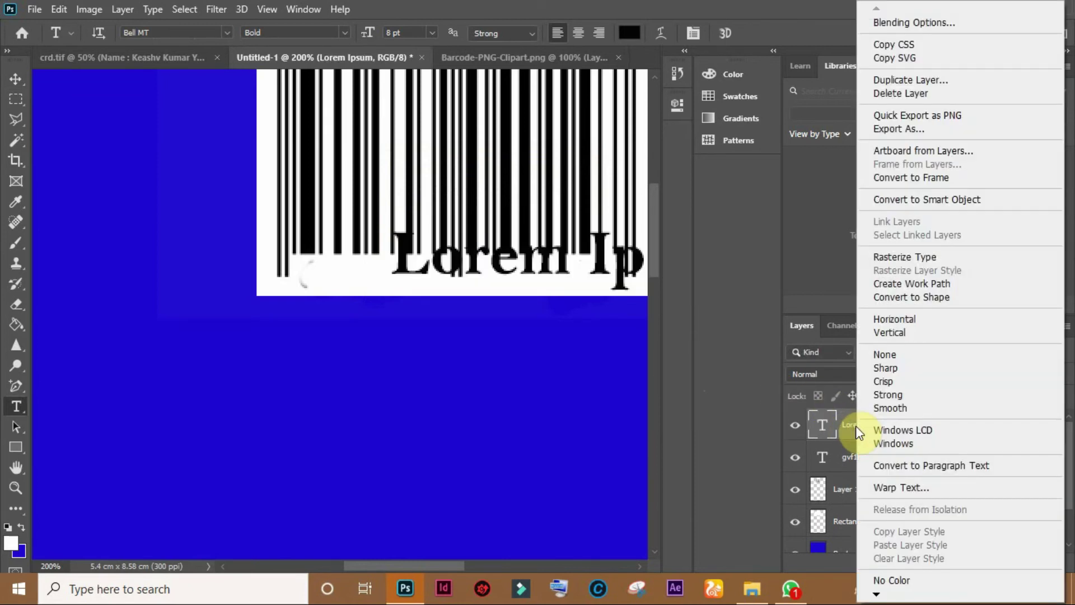
left_click(901, 94)
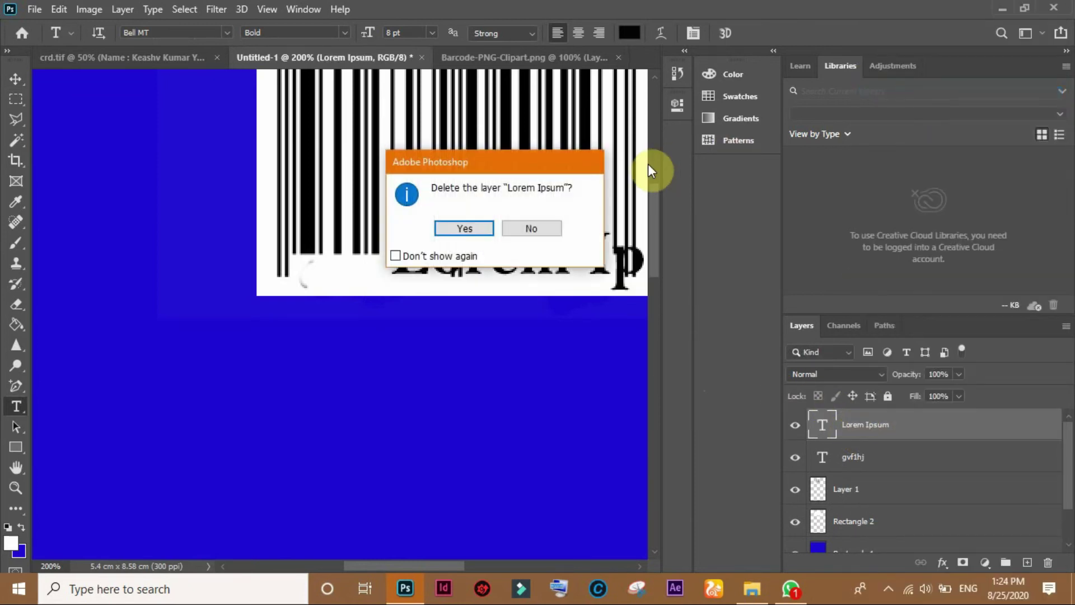
left_click(465, 228)
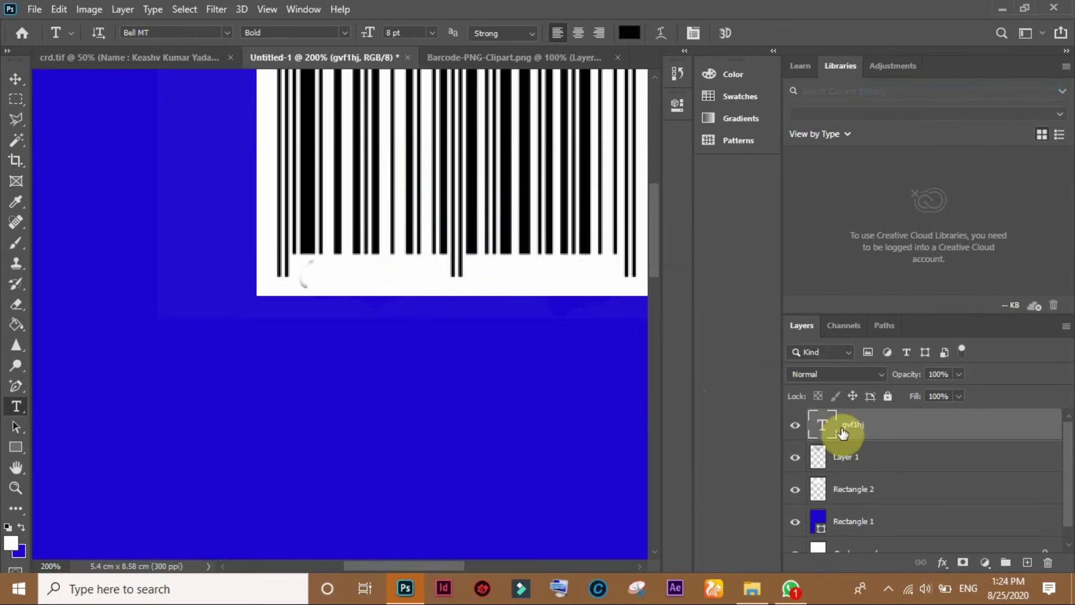
right_click(845, 427)
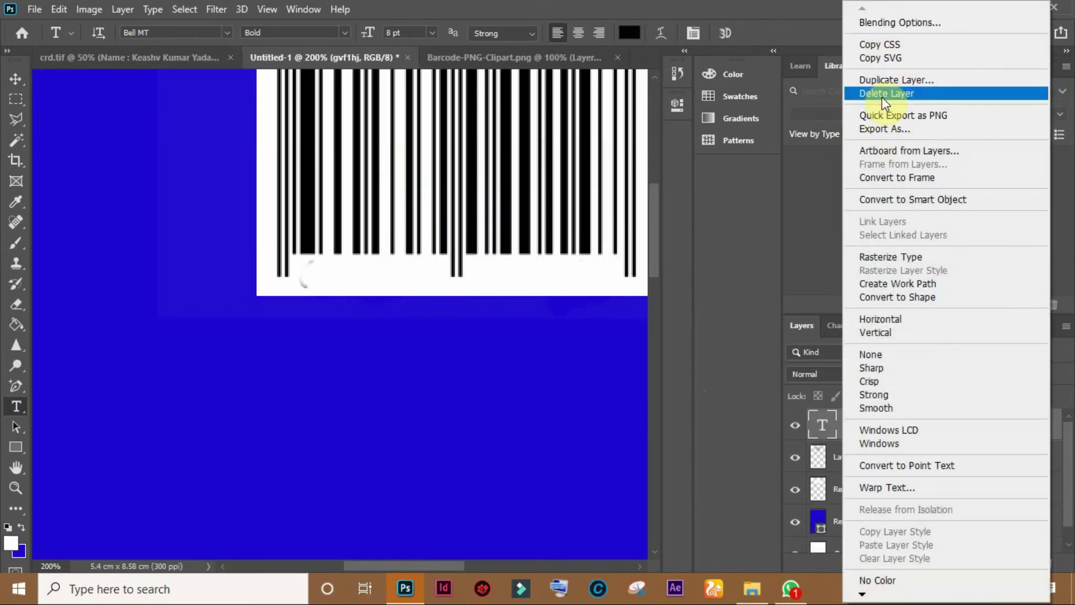
left_click(884, 94)
left_click(463, 230)
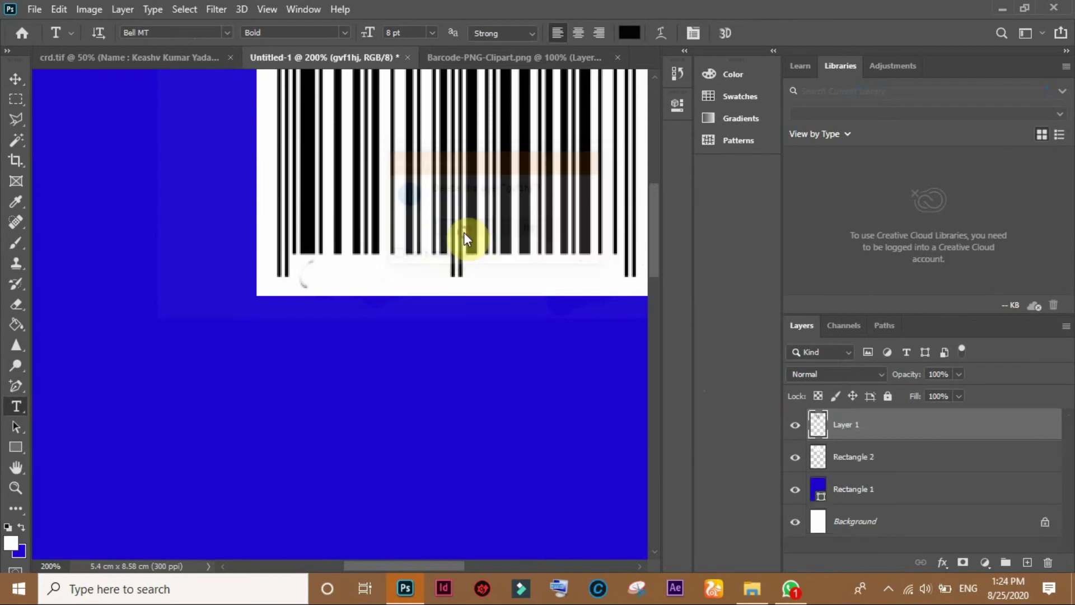
Step: Draw a text box under the barcode, type 1234 and set it to 3 pt
mouse_move(299, 262)
left_mouse_down()
mouse_move(591, 289)
mouse_move(639, 317)
left_mouse_up()
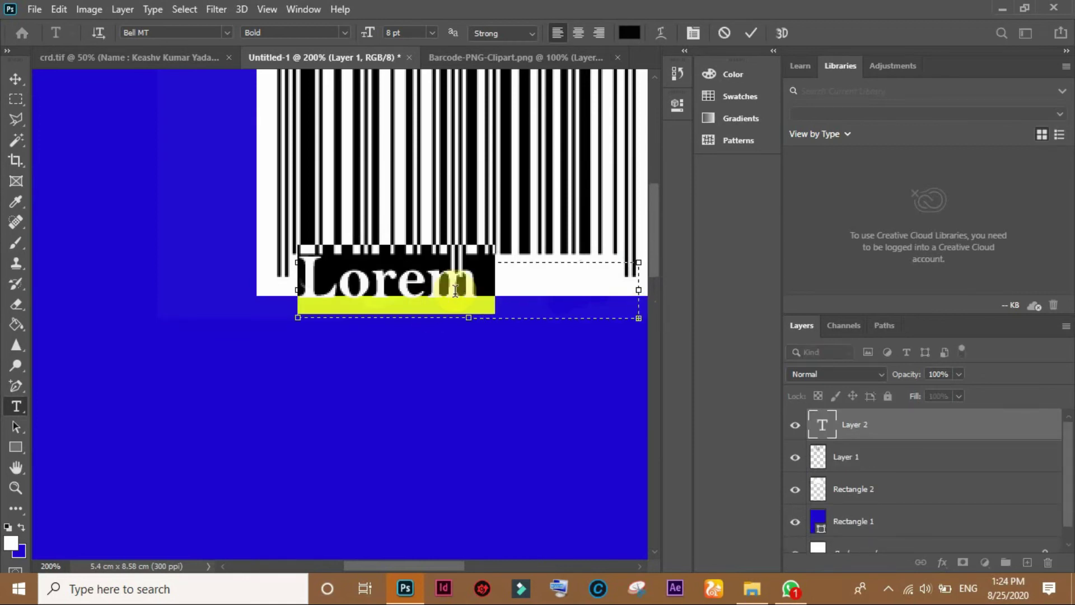
key("BackSpace")
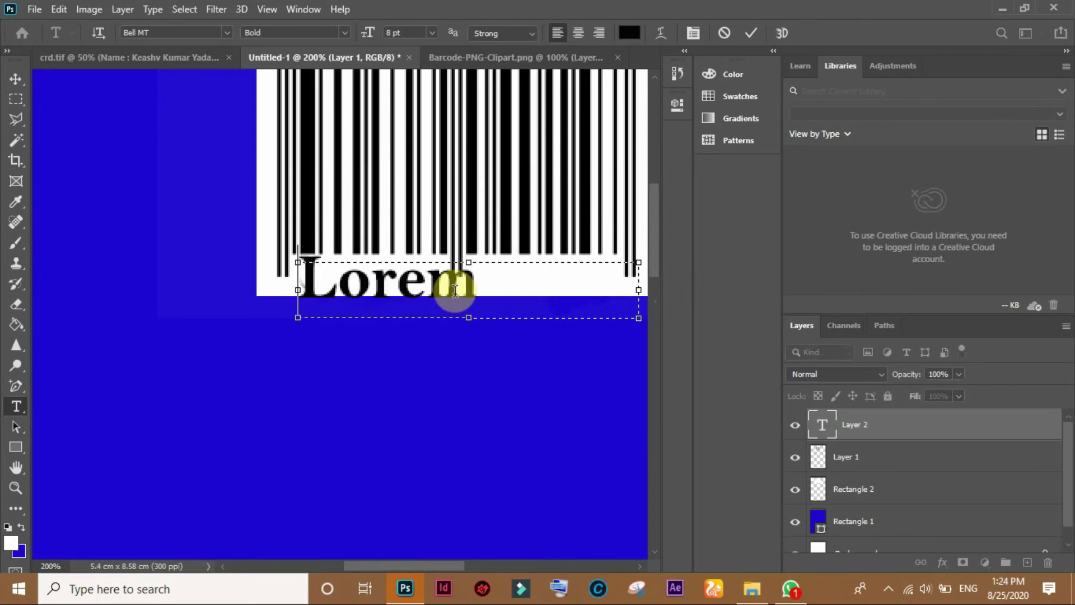
type("1")
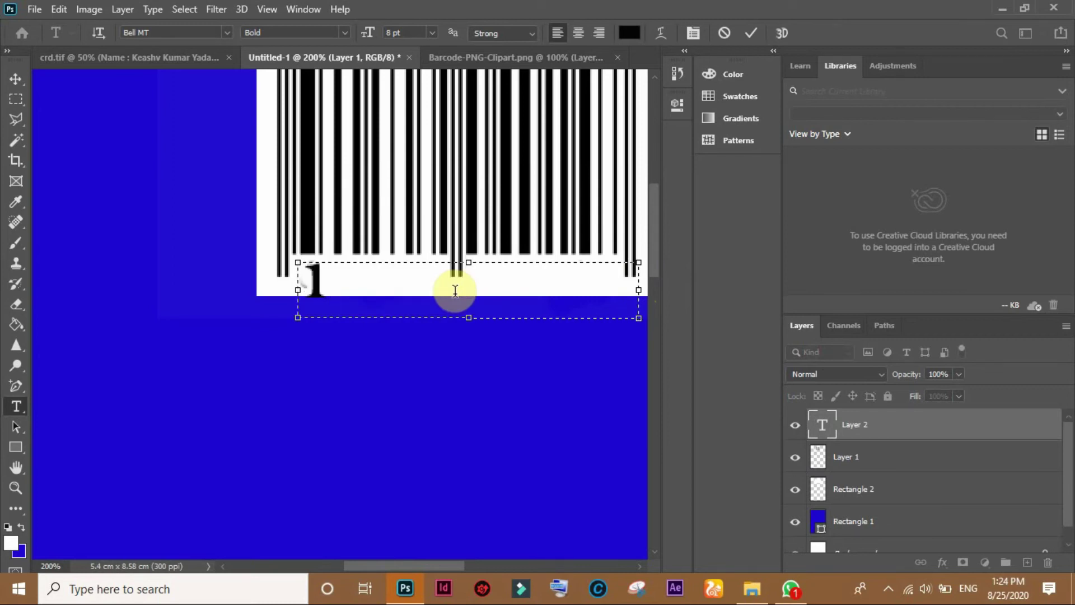
type("234")
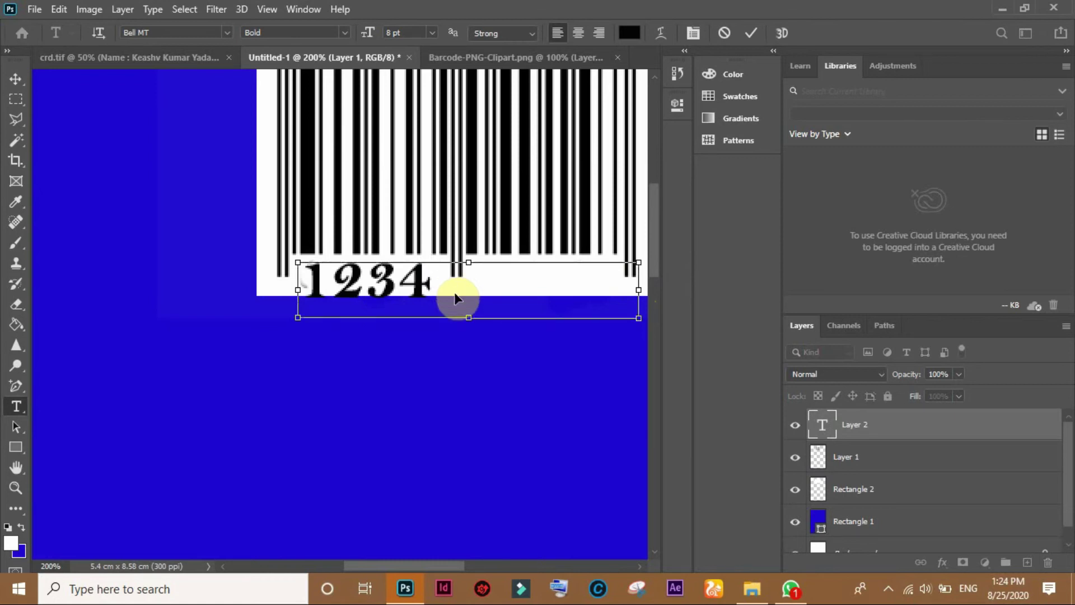
double_click(455, 291)
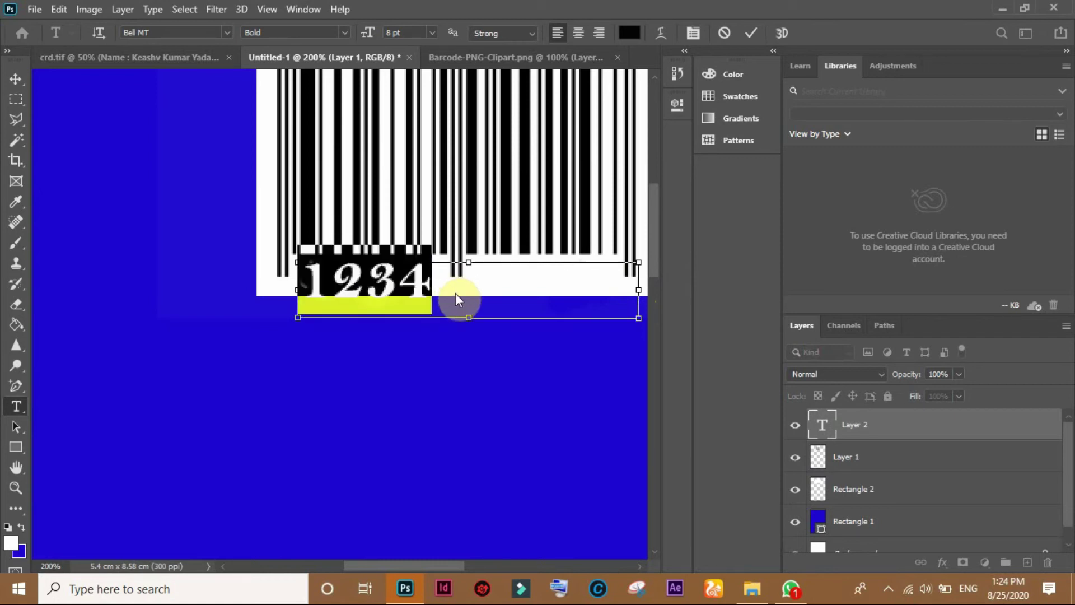
key("ctrl+shift+comma")
key("ctrl+shift+comma")
key("ctrl+shift+comma")
key("ctrl+shift+comma")
key("ctrl+shift+comma")
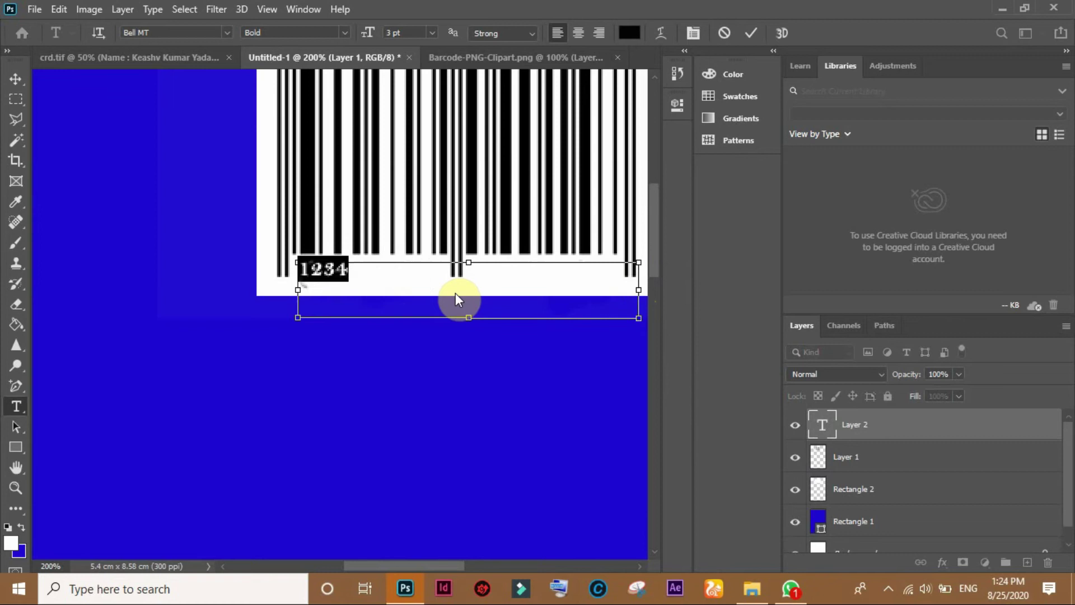
key("ctrl+shift+comma")
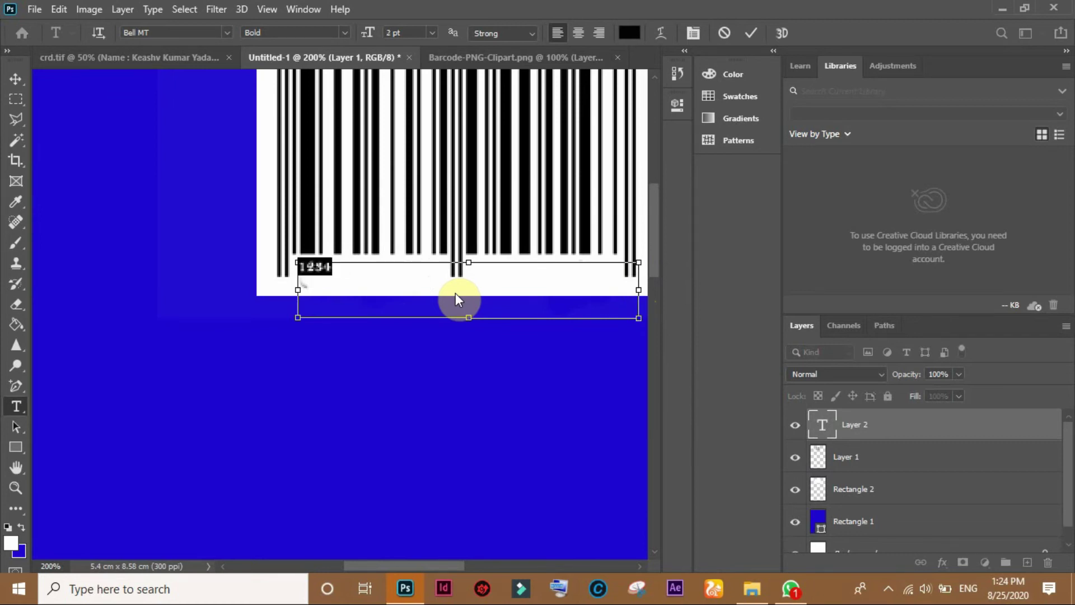
key("ctrl+shift+period")
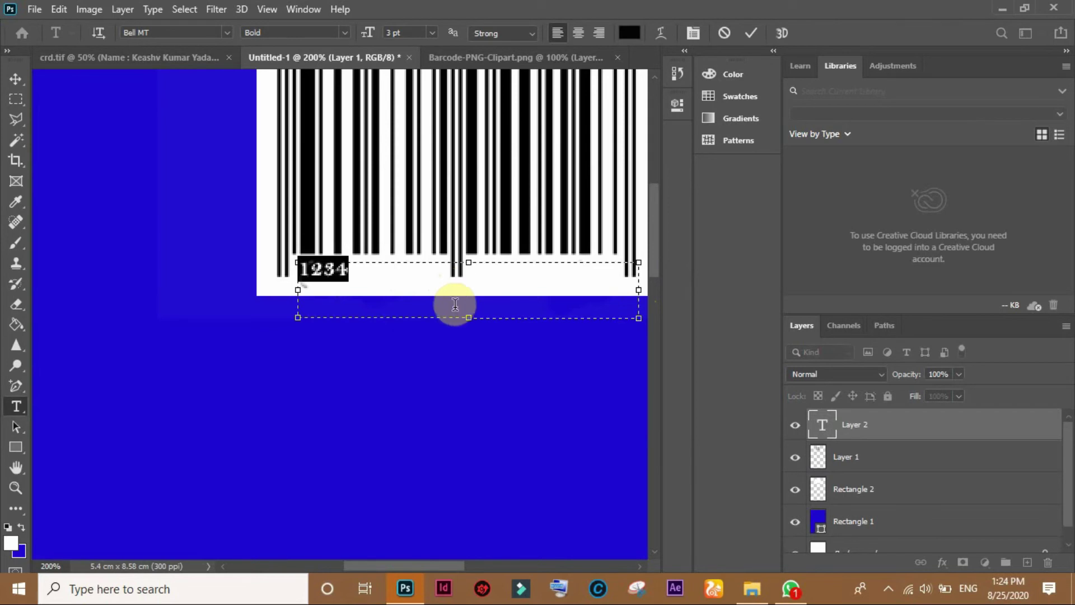
left_click_drag(469, 317, 470, 293)
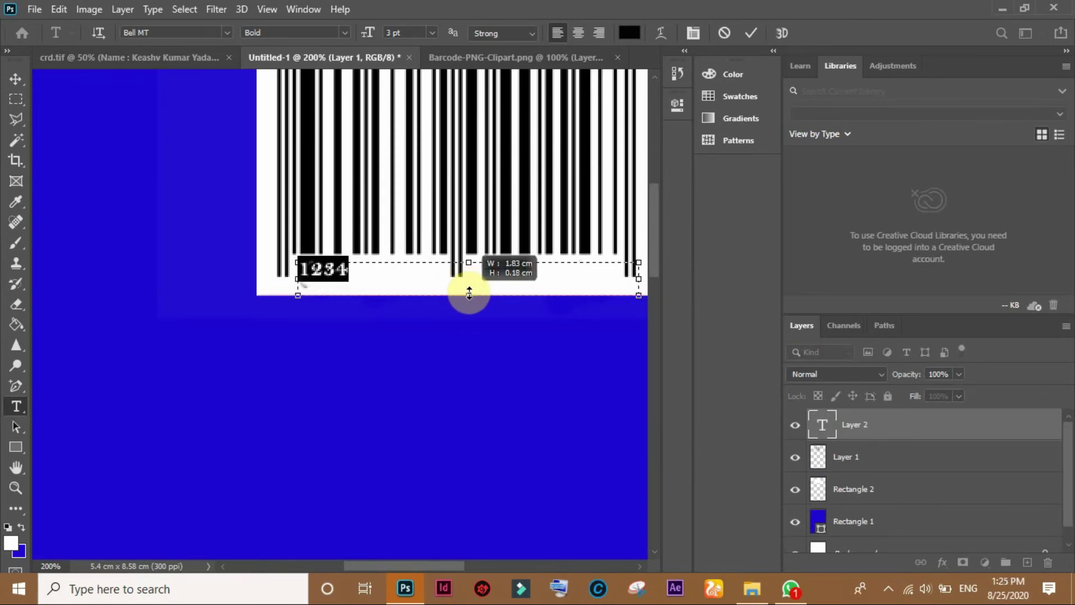
Step: Change the text to '1 0 0' and commit it
left_click(362, 267)
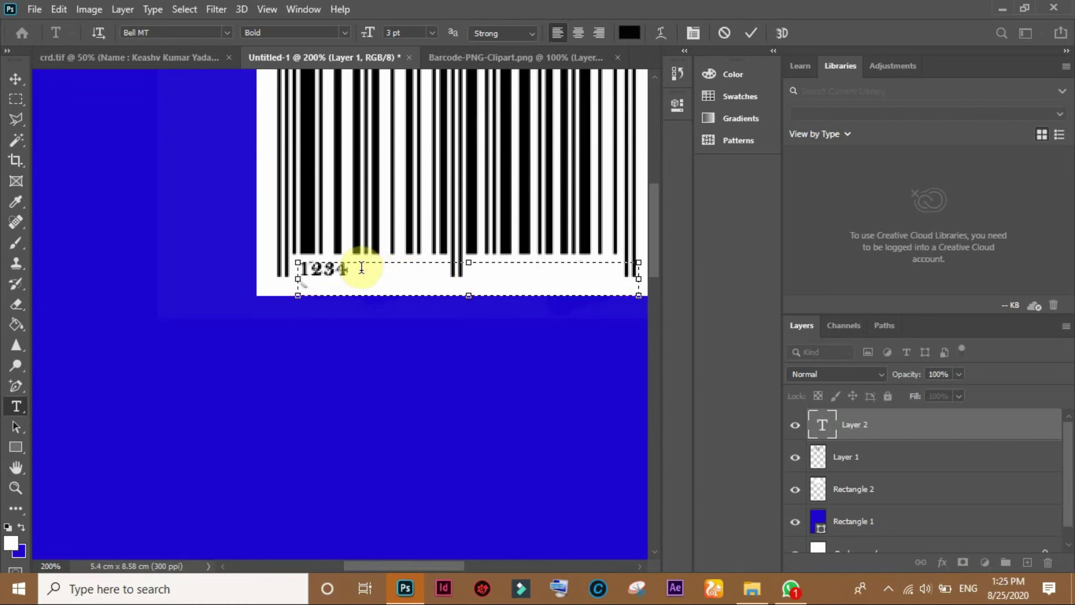
key("BackSpace")
key("BackSpace")
key("BackSpace")
key("BackSpace")
type("1")
type("0 ")
type("0")
key("BackSpace")
type("0")
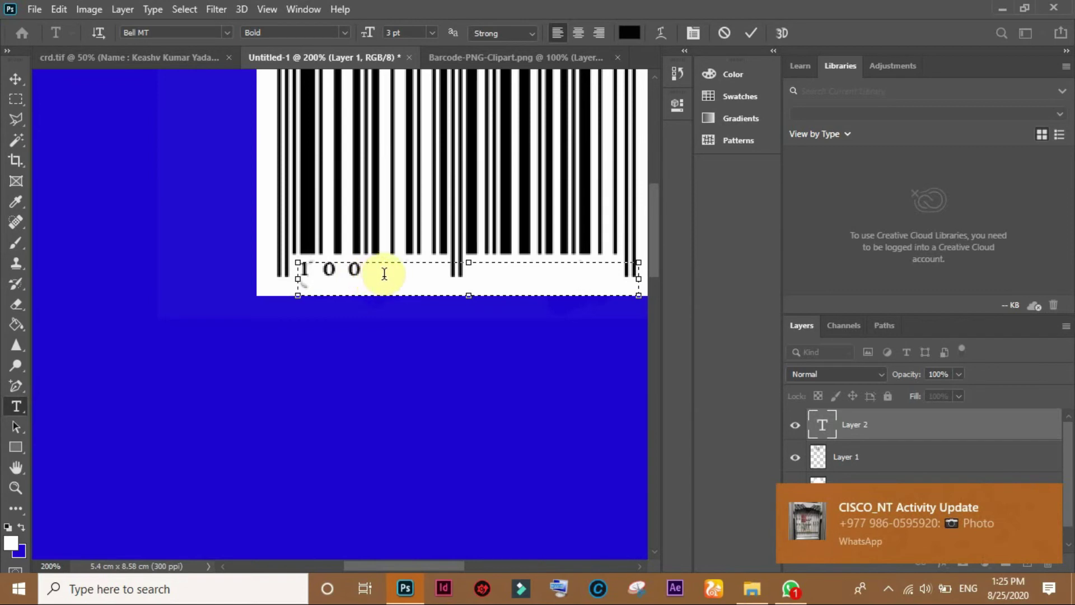
left_click(19, 78)
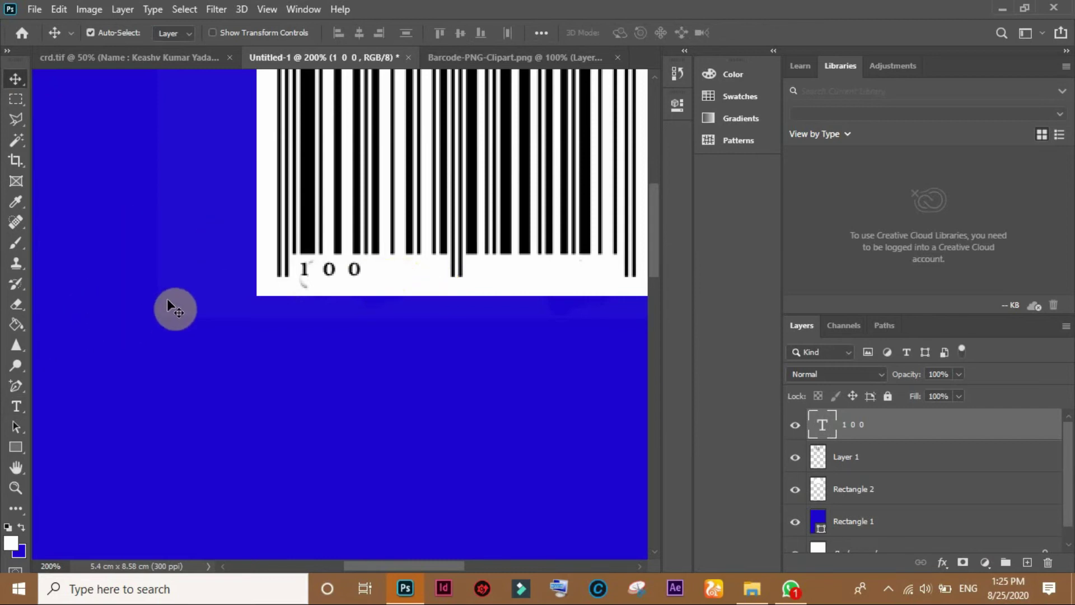
Step: Replace the '1 0 0' text with 'EEC' and nudge it right and down
left_click(16, 406)
left_click(365, 268)
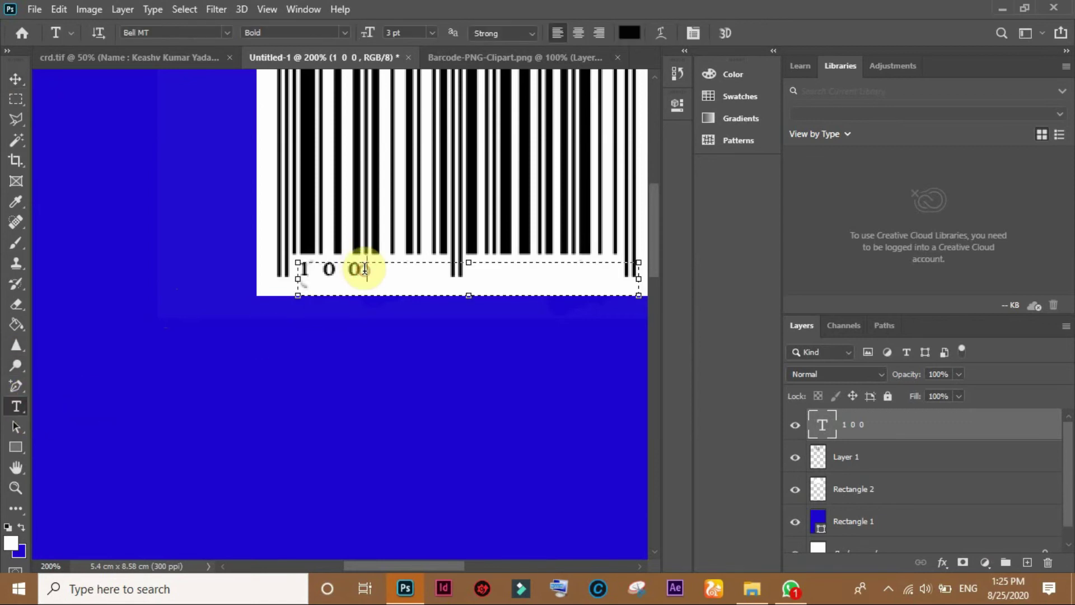
key("Delete")
key("Delete")
key("BackSpace")
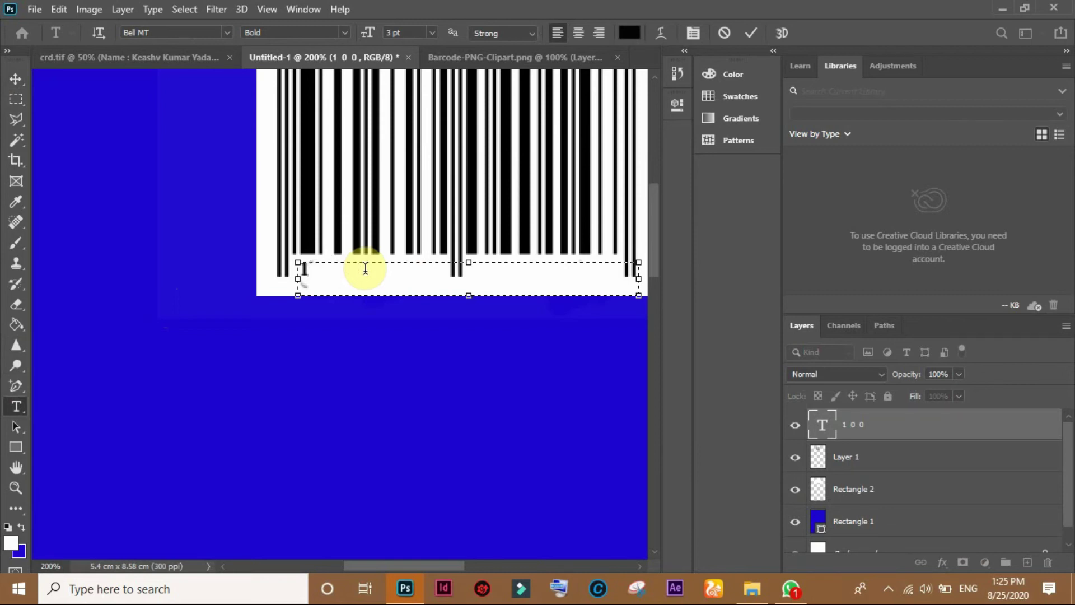
key("BackSpace")
type("E")
type("EC")
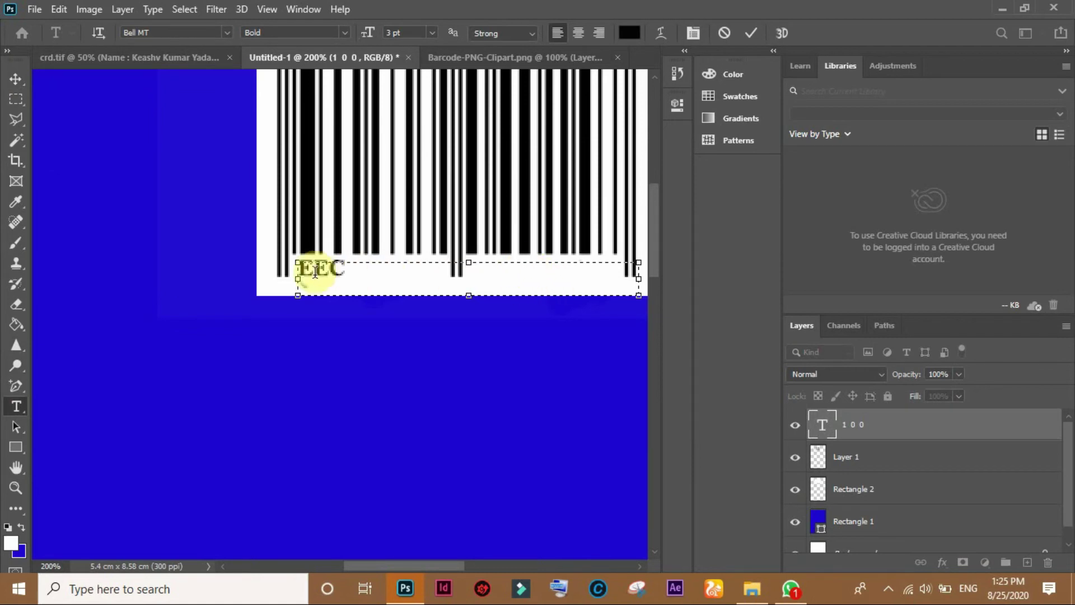
left_click(15, 79)
left_click_drag(336, 275, 376, 273)
key("Down")
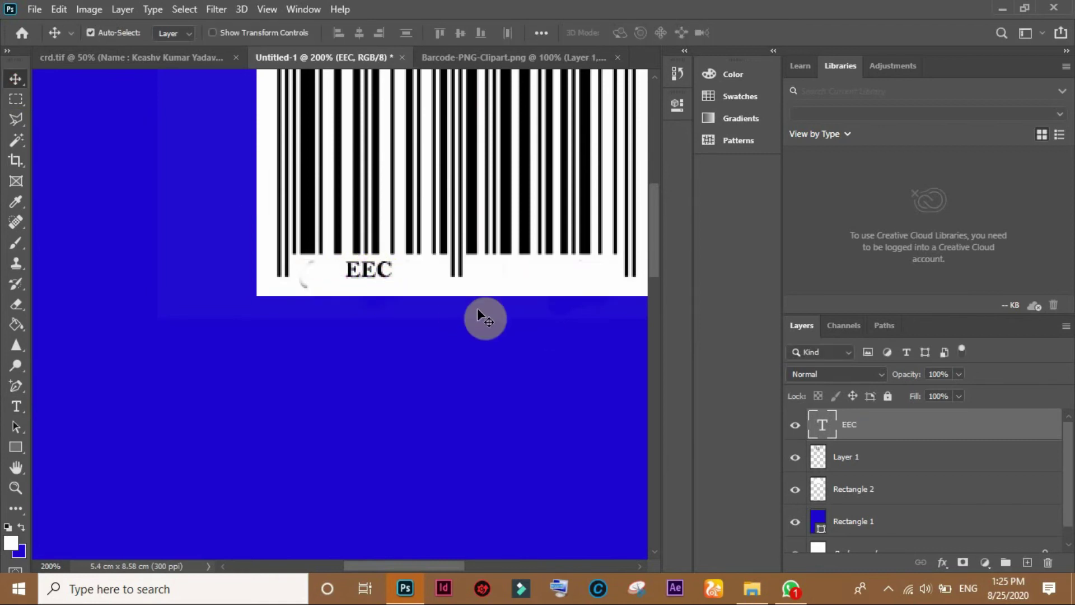
key("Down")
key("Down")
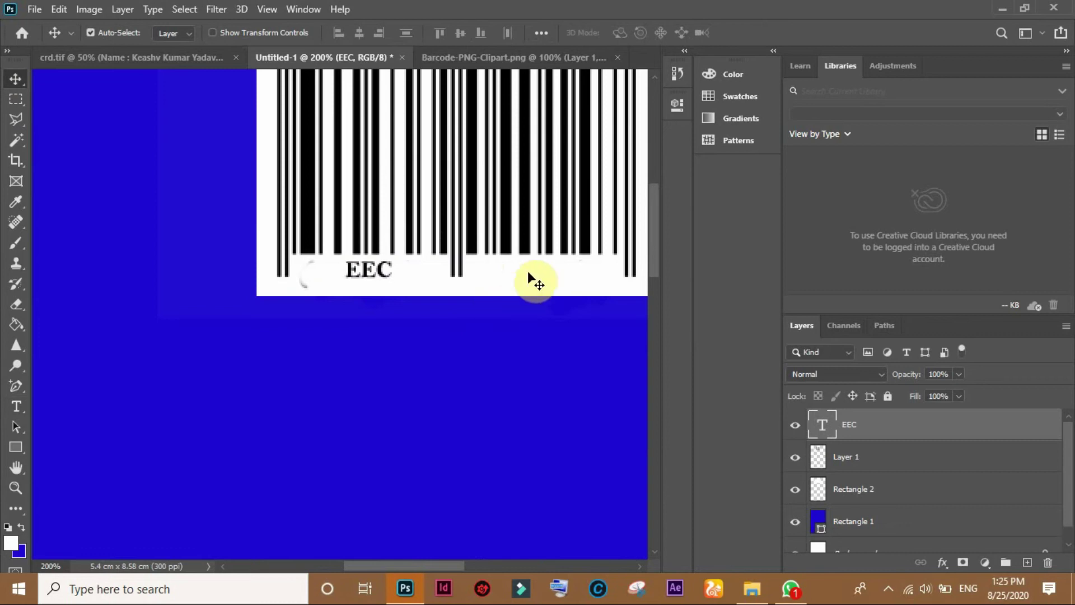
left_click(529, 275)
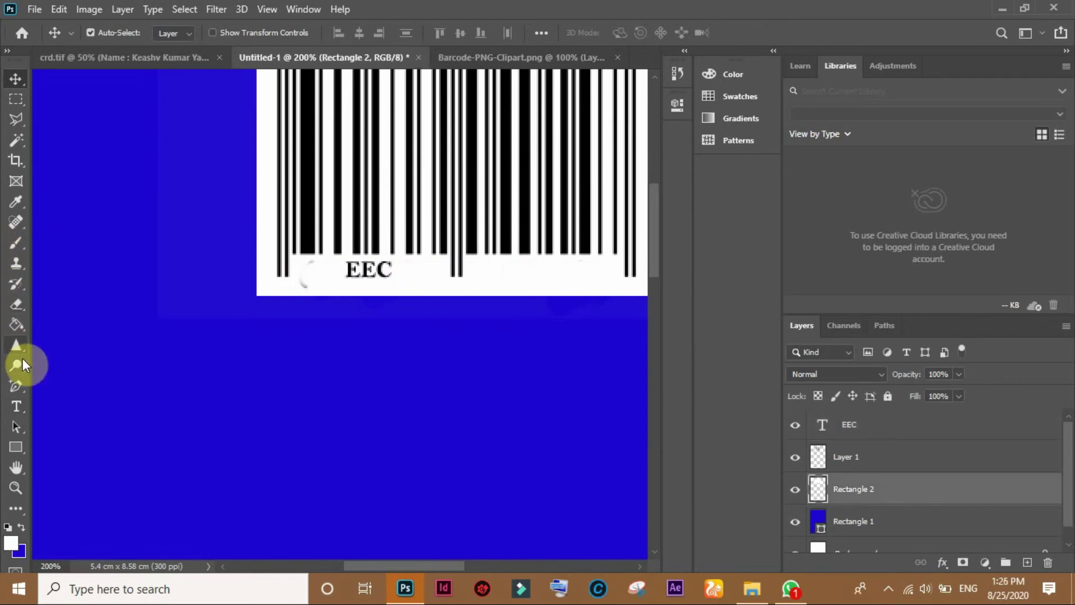
Step: Append '100215' so the label reads 'EEC 100215', then nudge it left
left_click(17, 407)
left_click(390, 269)
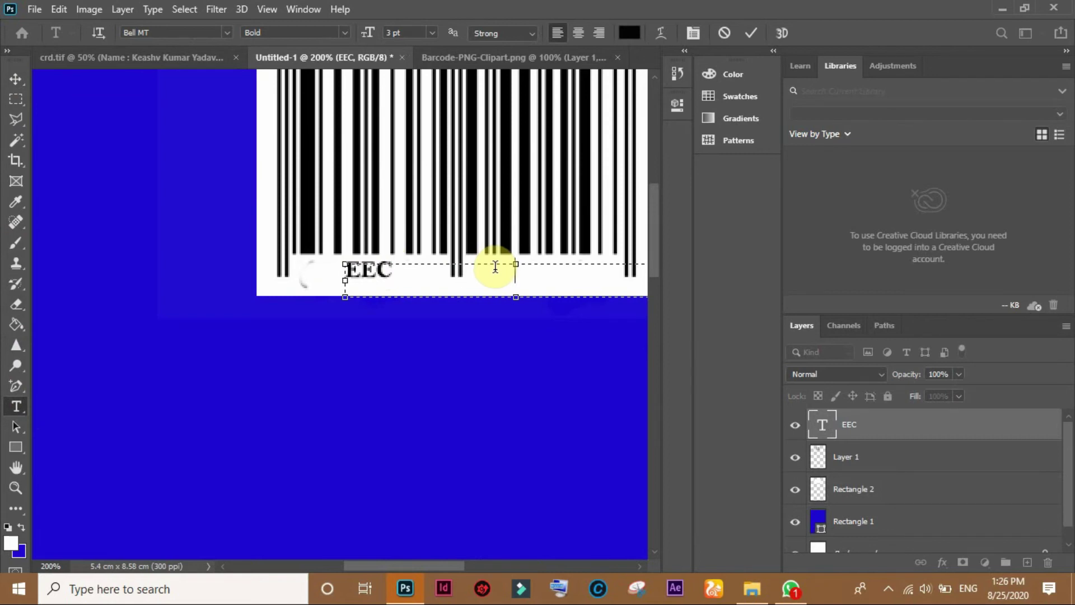
type("1")
type("00")
type("215")
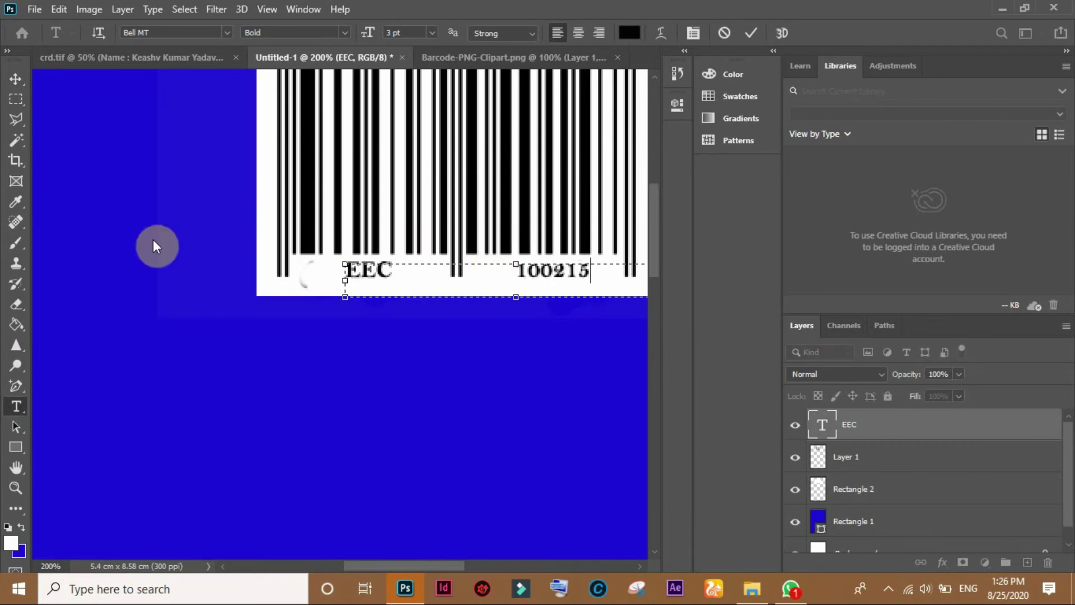
left_click(16, 84)
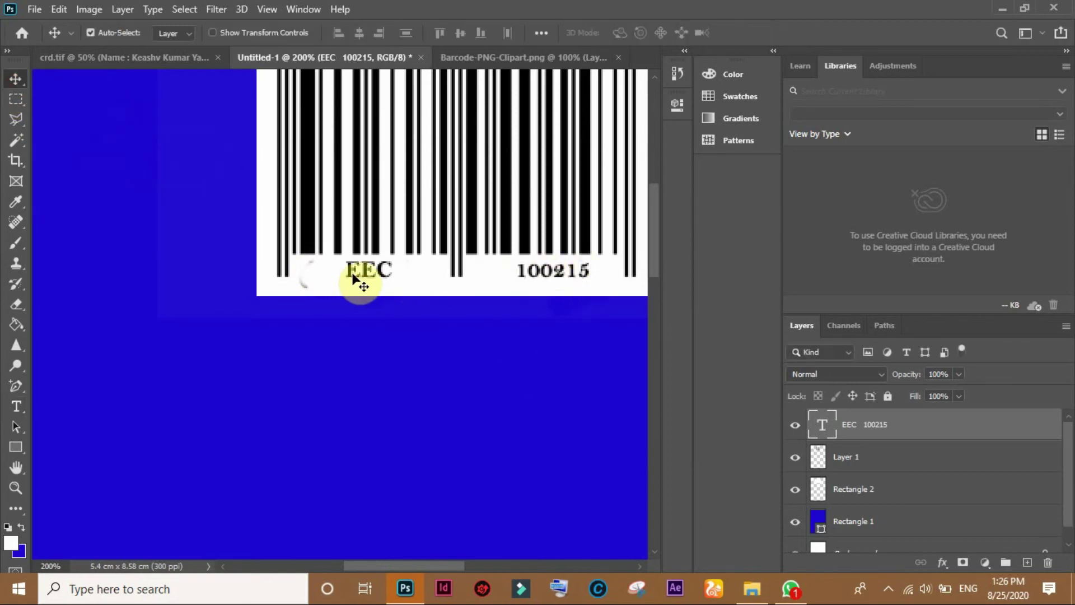
left_click_drag(353, 276, 355, 273)
key("Left")
key("Left")
key("Left")
key("Left")
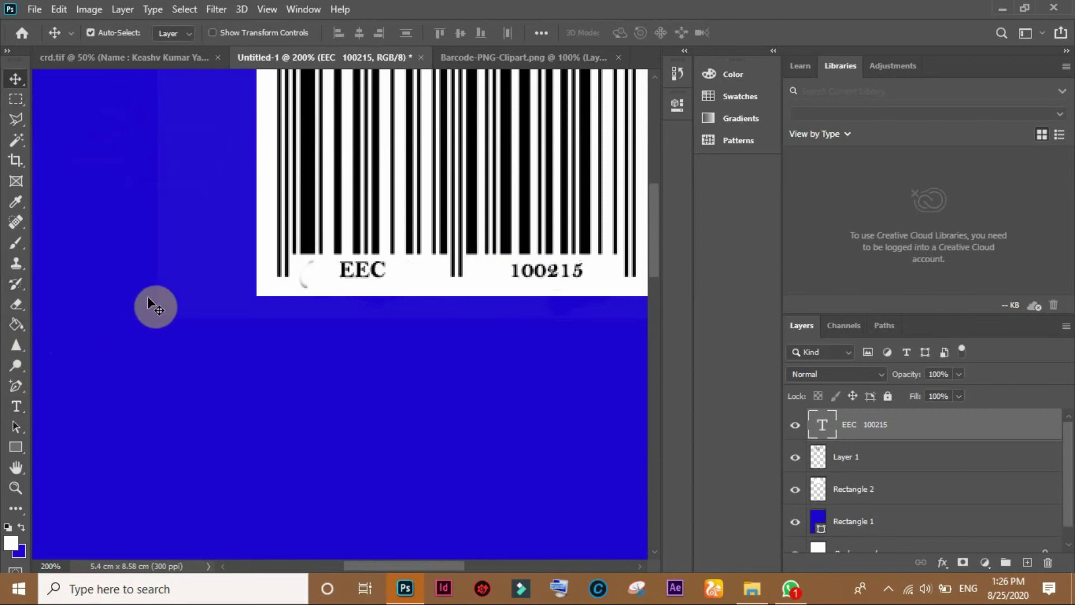
Step: Zoom out to the whole card and close Barcode-PNG-Clipart.png without saving
left_click(179, 292, "ctrl+alt")
left_click(190, 287, "ctrl+alt")
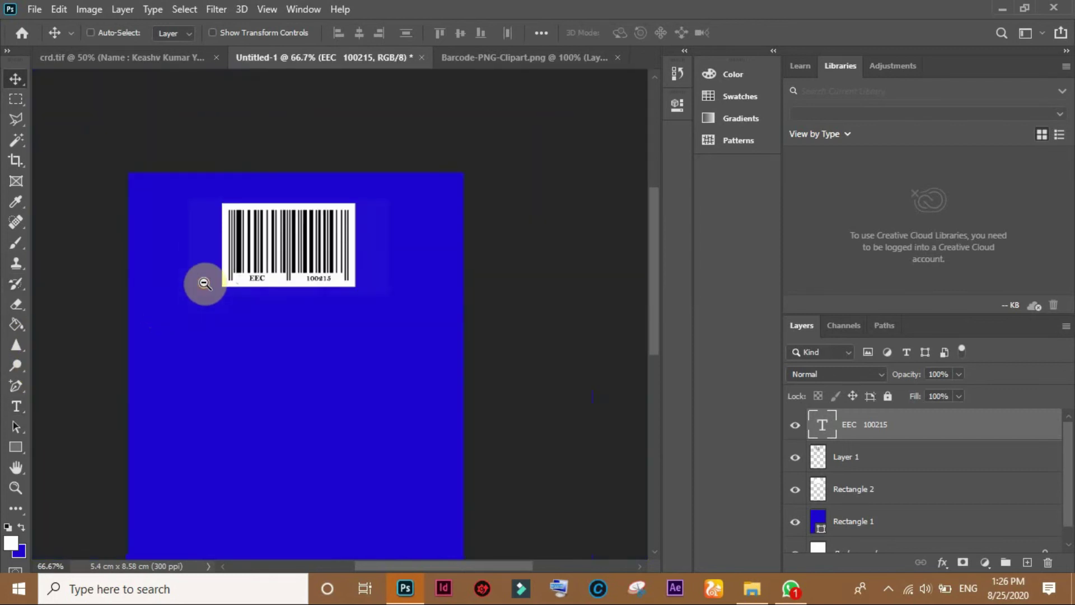
left_click(515, 273, "ctrl")
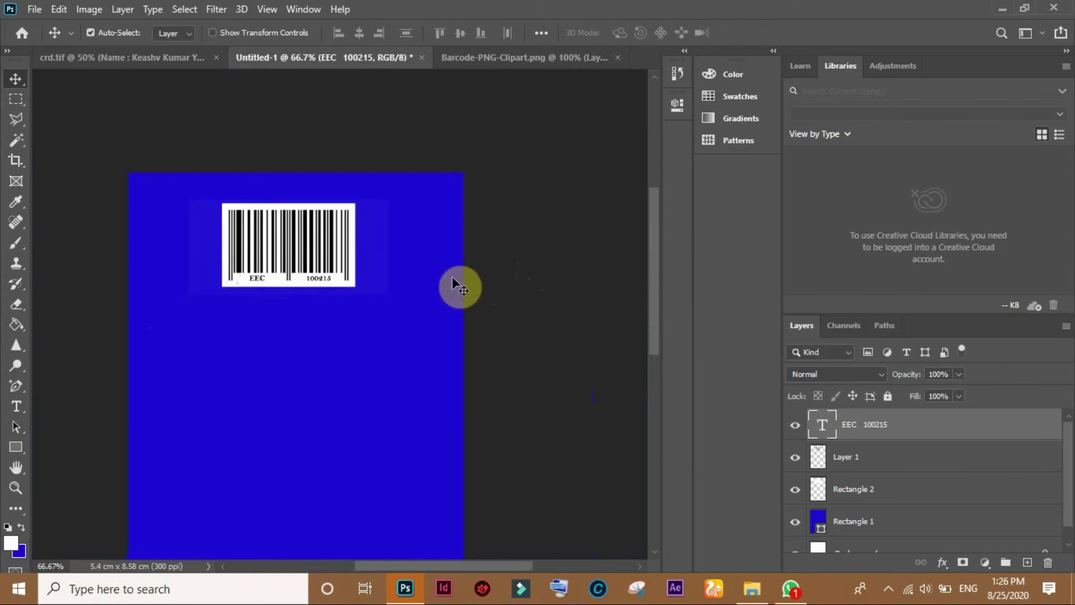
left_click(524, 301)
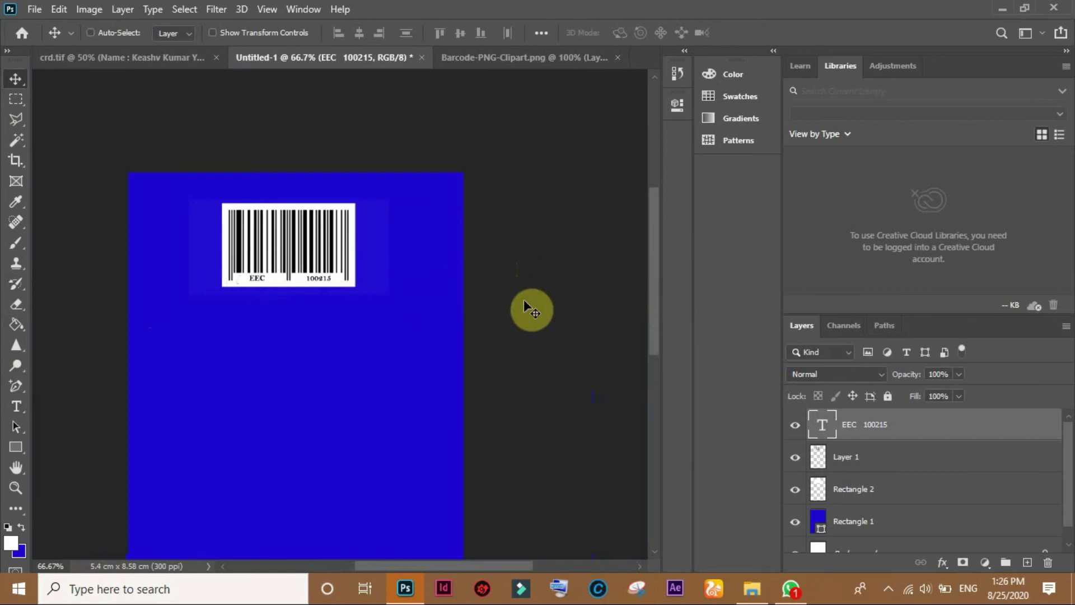
key("ctrl+minus")
mouse_move(231, 329)
left_mouse_down()
mouse_move(256, 366)
mouse_move(367, 254)
mouse_move(533, 289)
left_mouse_up()
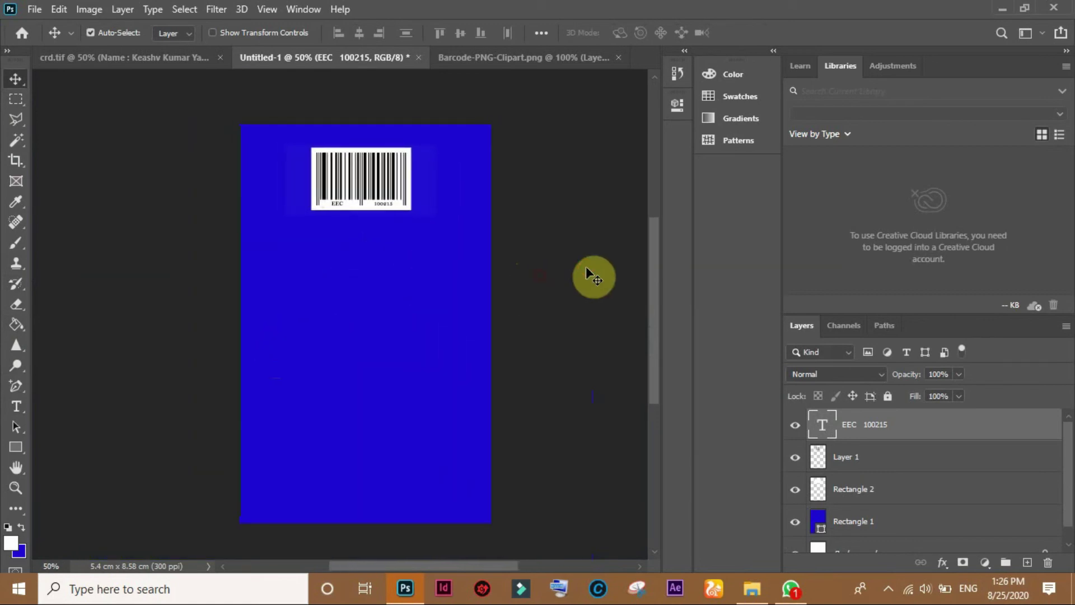
left_click(491, 55)
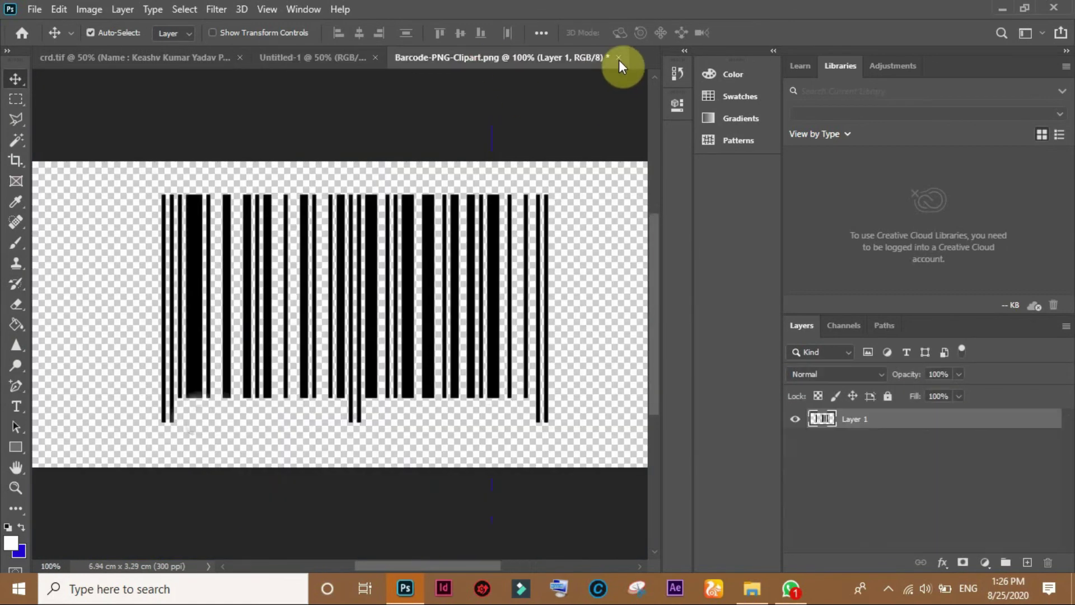
left_click(618, 57)
left_click(525, 233)
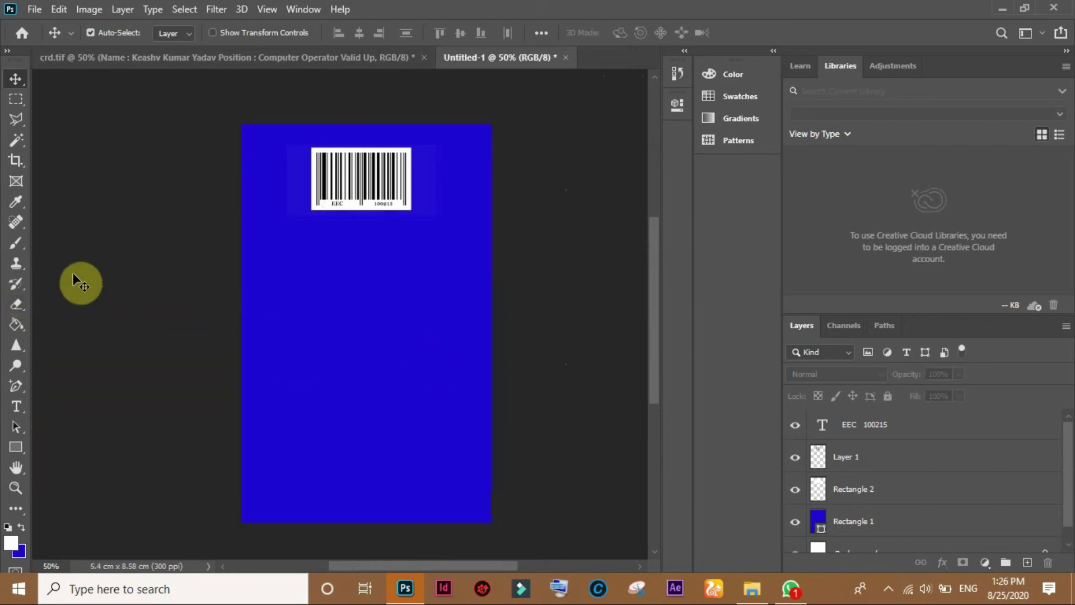
Step: Make a paragraph text box below the barcode and copy the address text from the desktop New Text Document
left_click(17, 407)
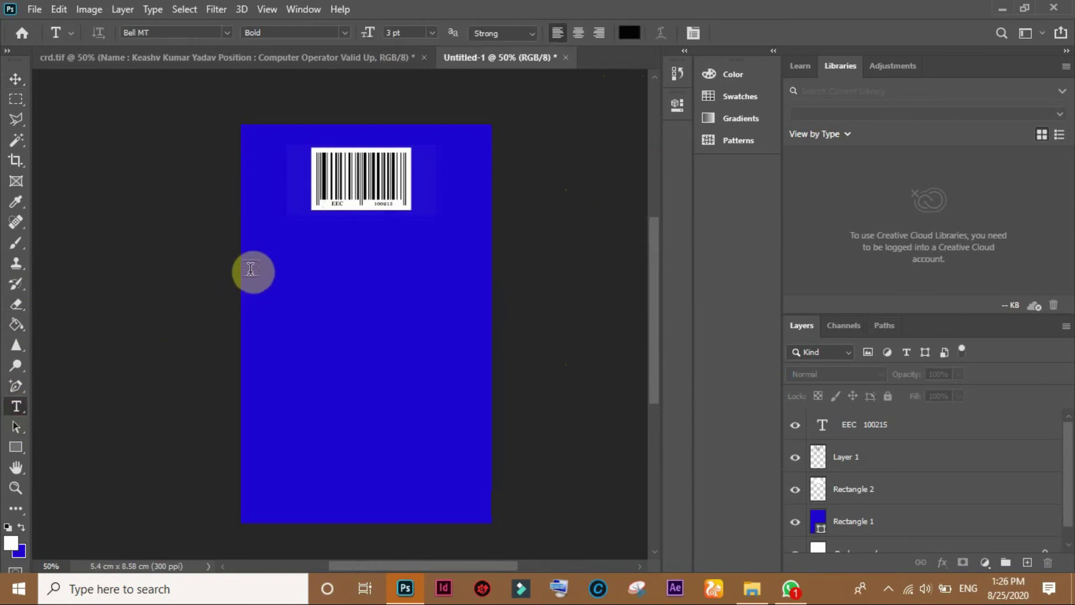
left_click_drag(265, 236, 470, 310)
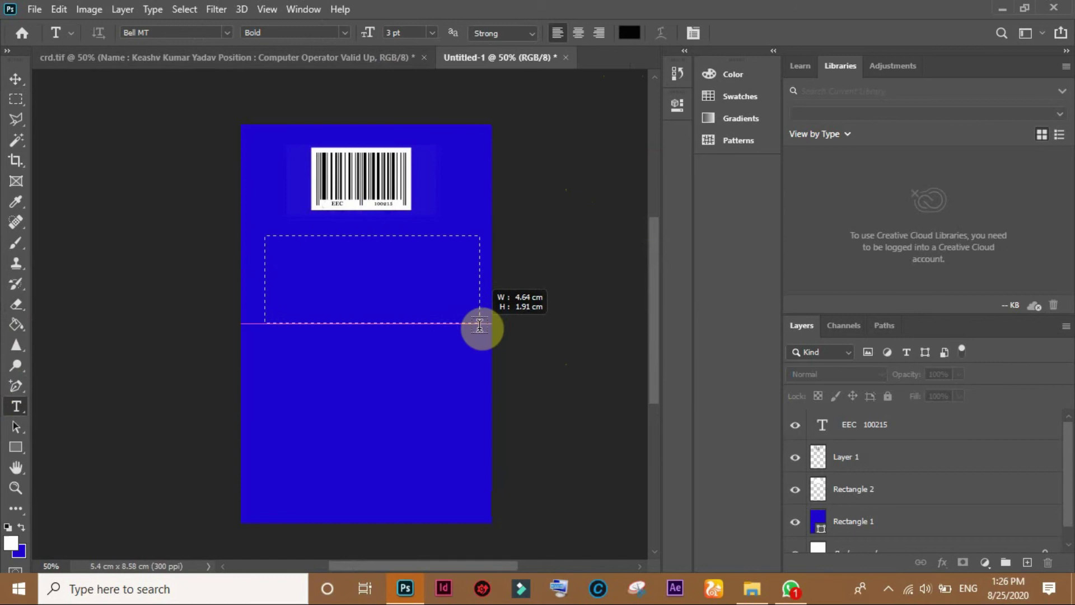
left_click_drag(474, 309, 482, 329)
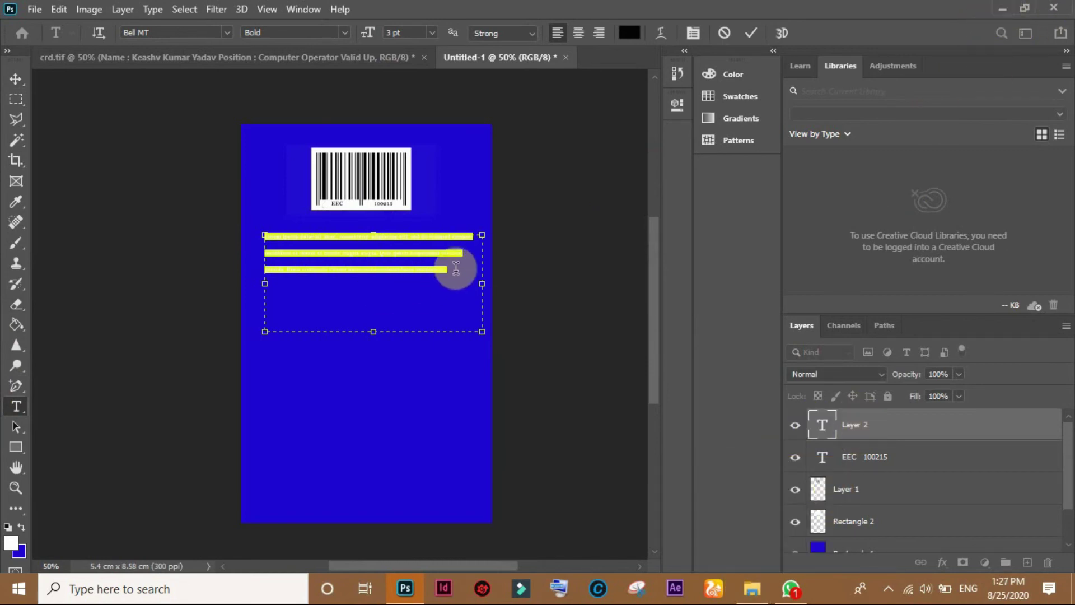
left_click(999, 10)
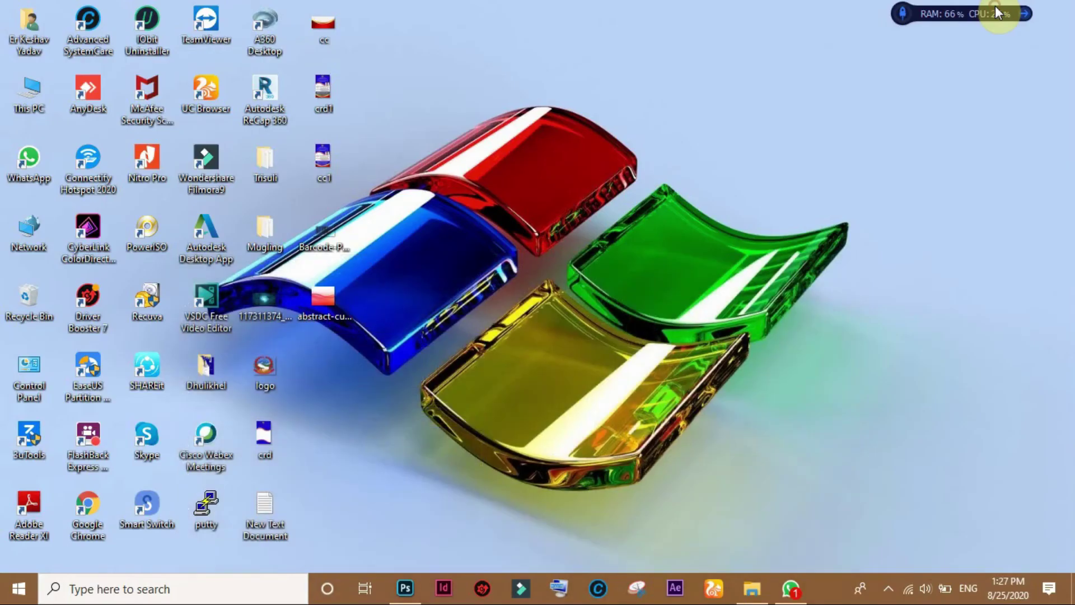
left_click(264, 504)
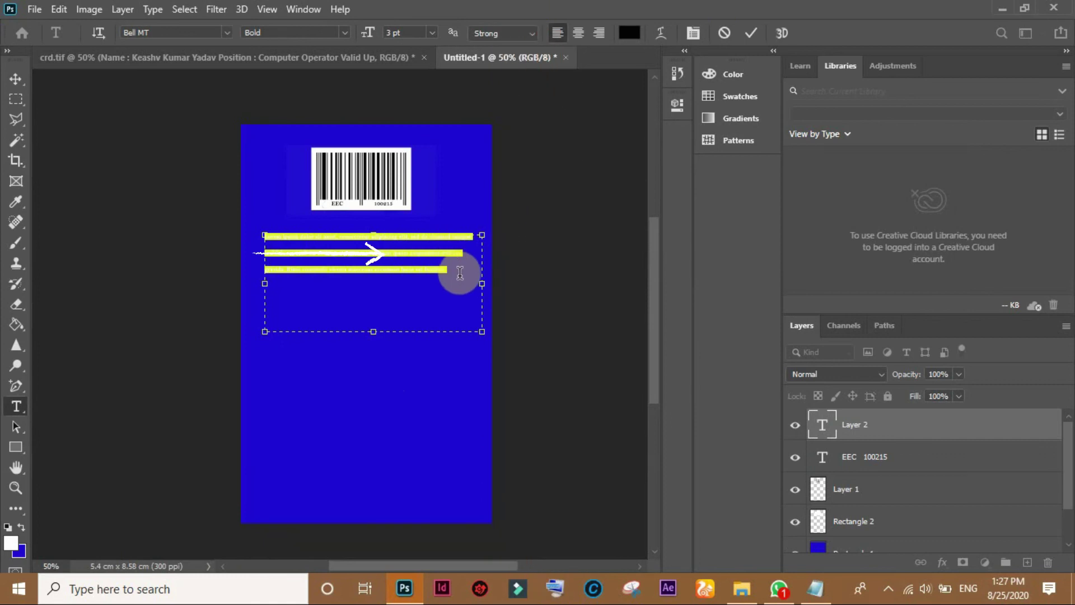
left_click(230, 237)
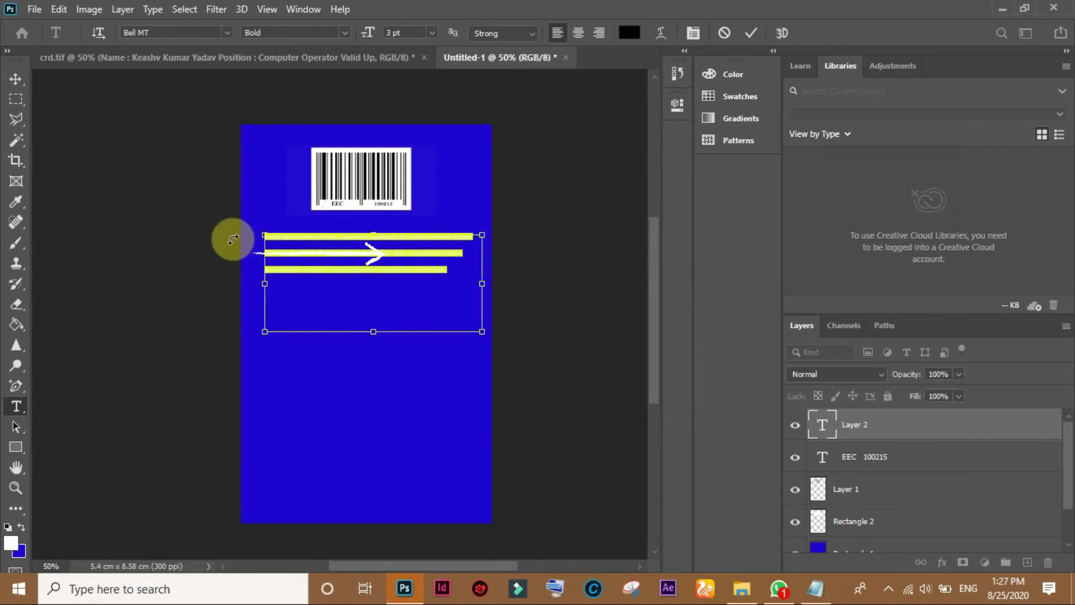
Step: Select all the address text and enlarge it to 8 pt
left_click(233, 239)
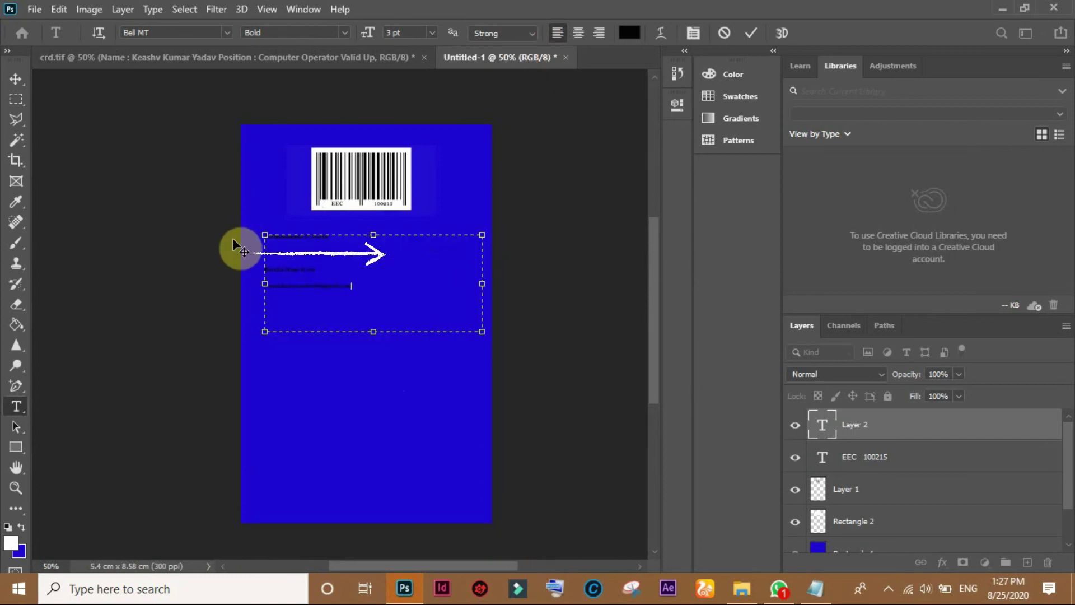
key("ctrl+a")
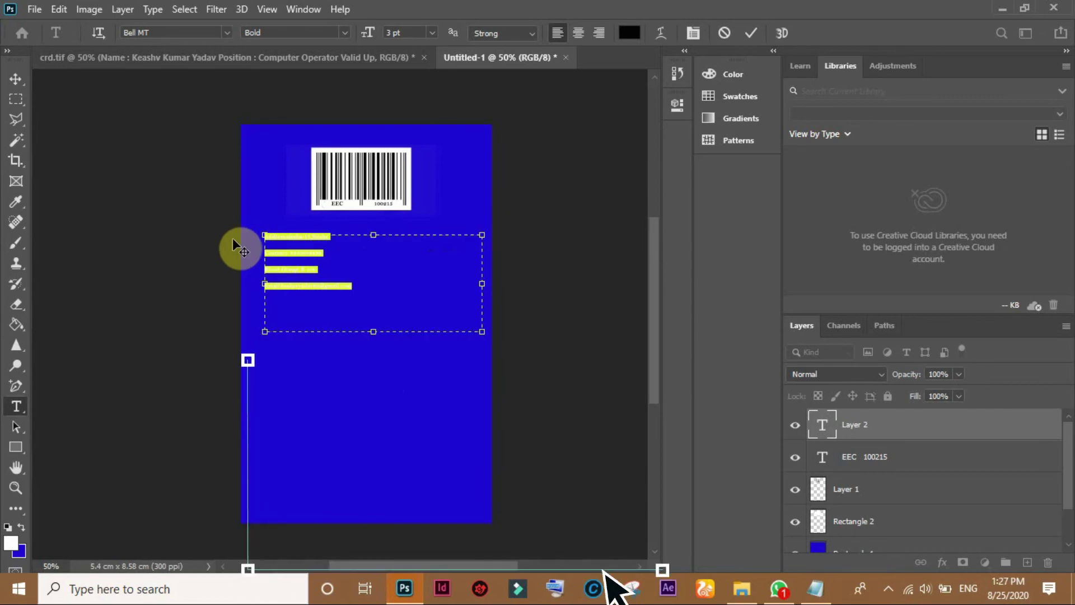
key("alt+Up")
key("alt+Up")
key("alt+Up")
key("alt+Up")
key("alt+Up")
key("alt+Up")
key("alt+Up")
key("alt+Up")
key("alt+Up")
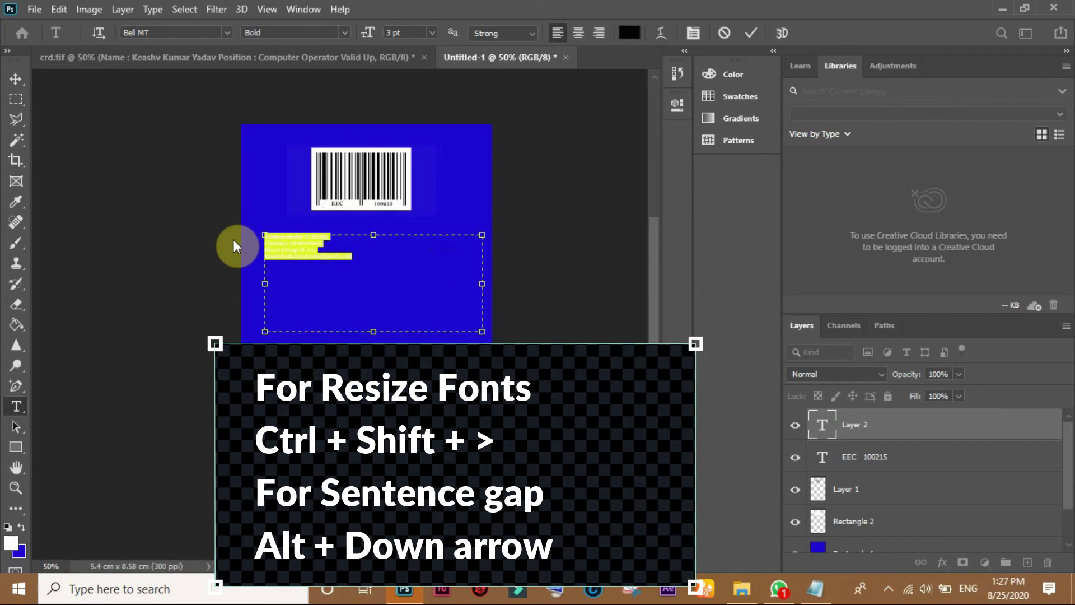
key("ctrl+shift+period")
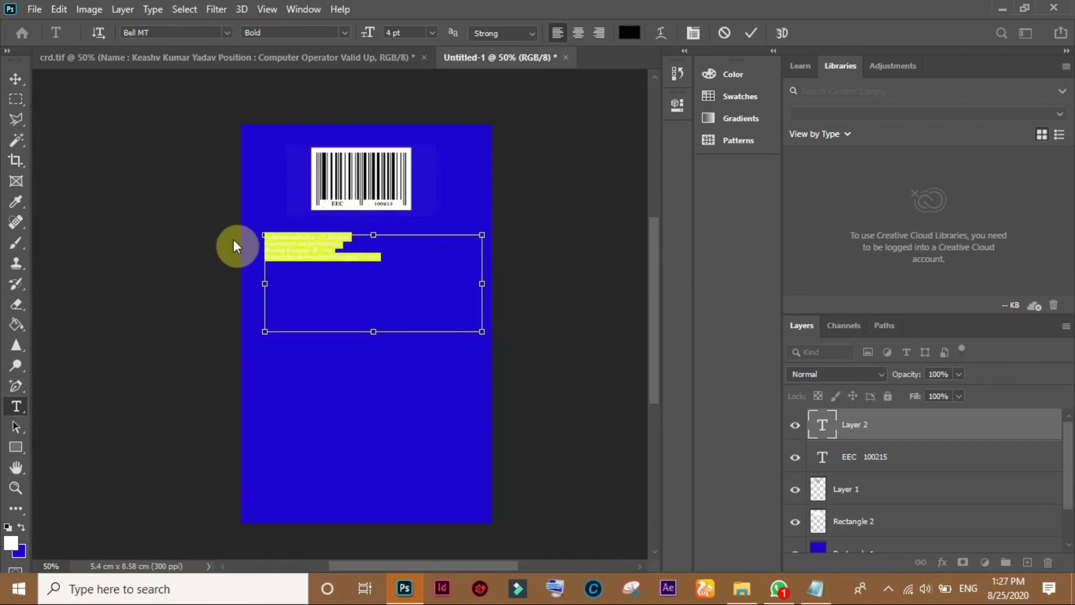
key("ctrl+shift+period")
key("ctrl+shift+period")
key("ctrl+shift+period")
key("ctrl+shift+period")
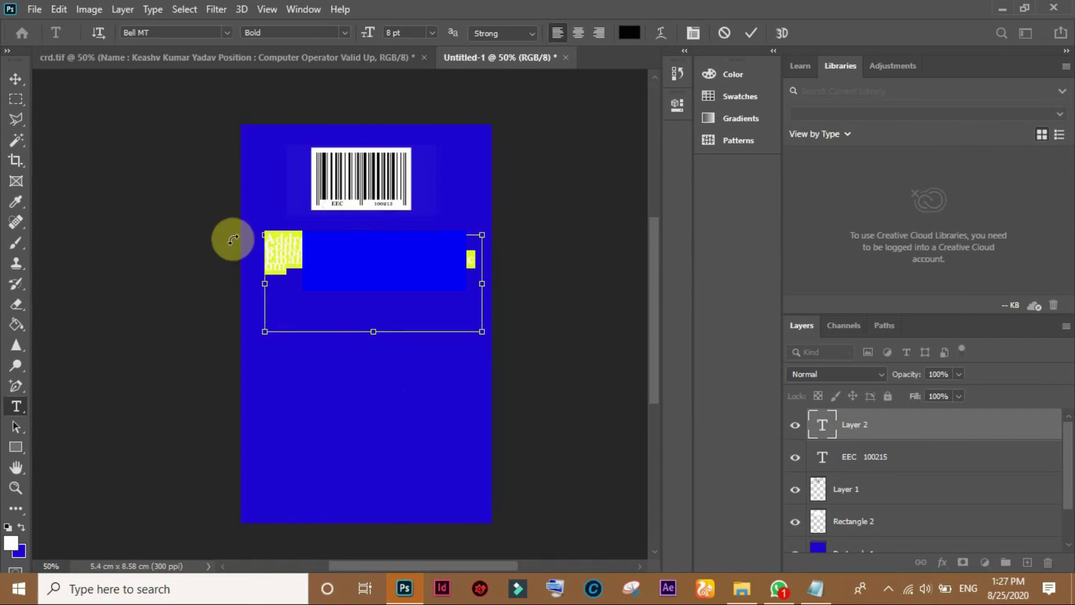
key("ctrl+h")
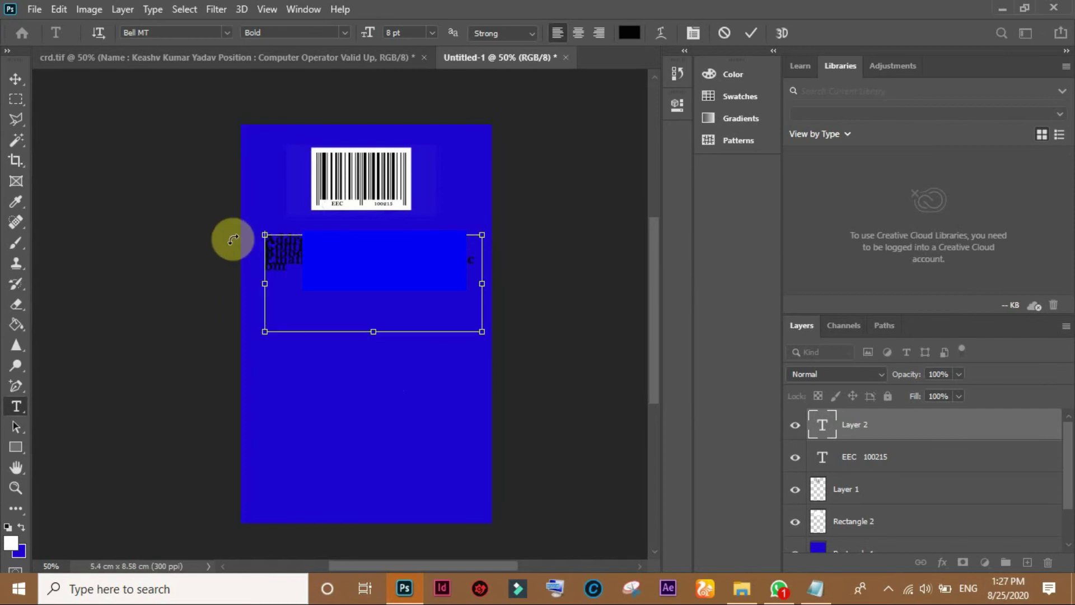
key("ctrl+h")
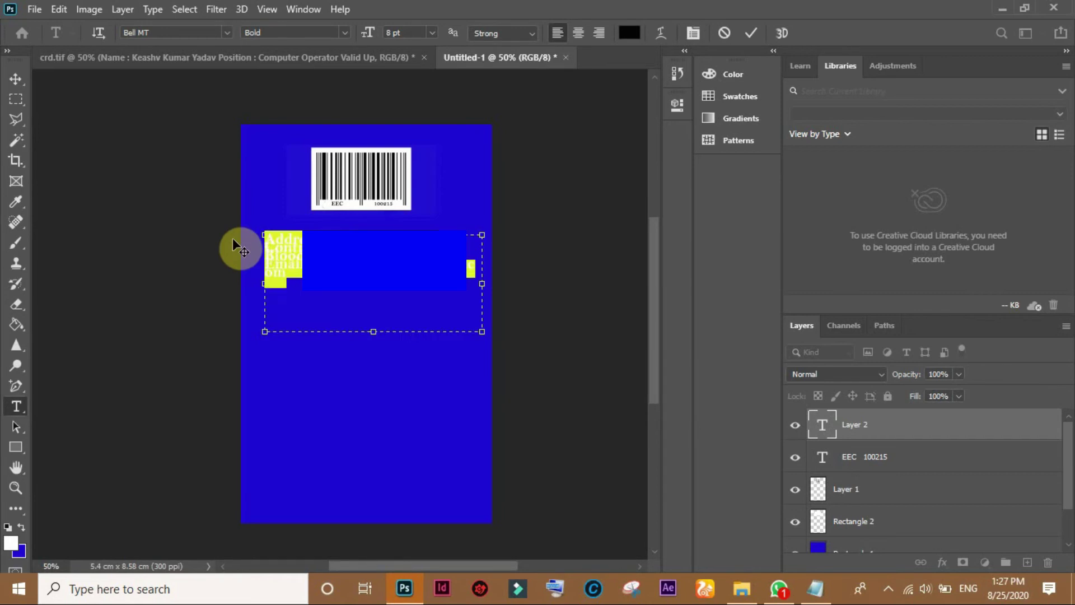
Step: Reduce the address text to 7 pt, widen its line spacing, and commit it
key("alt+Down")
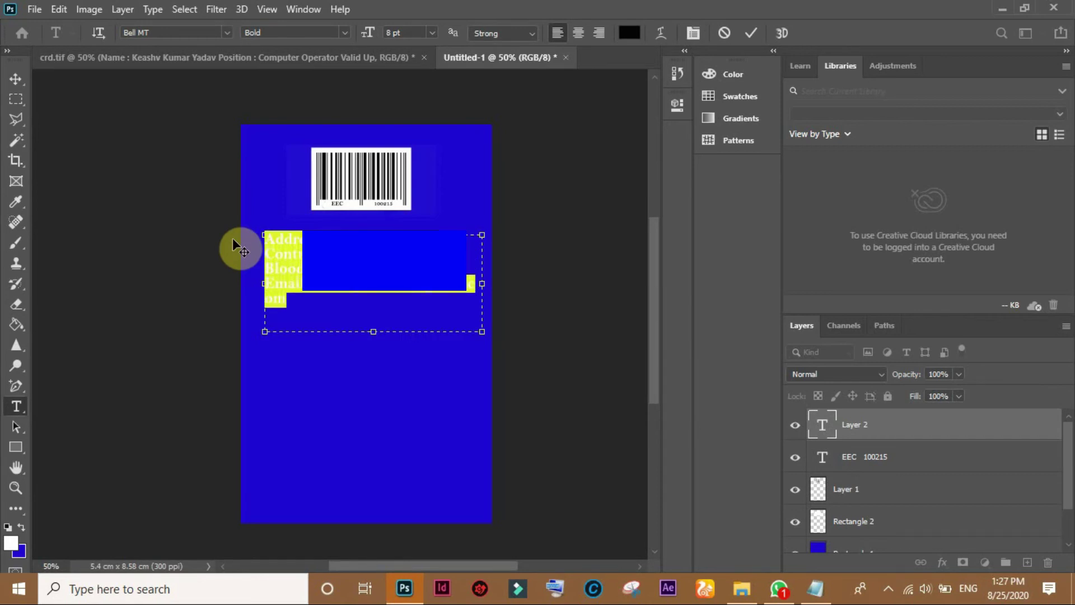
key("alt+Down")
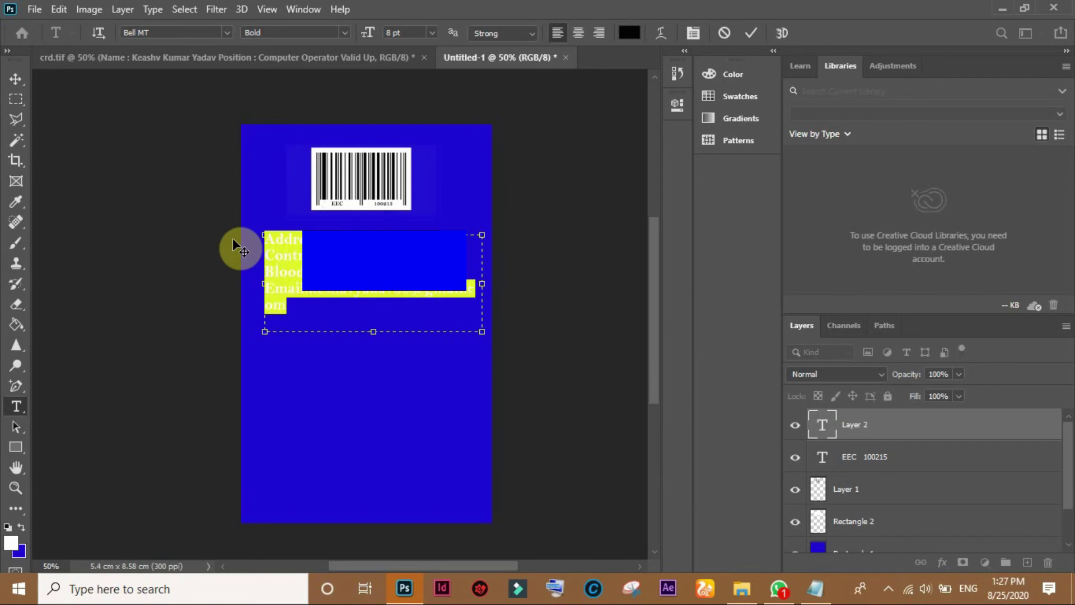
key("ctrl+shift+comma")
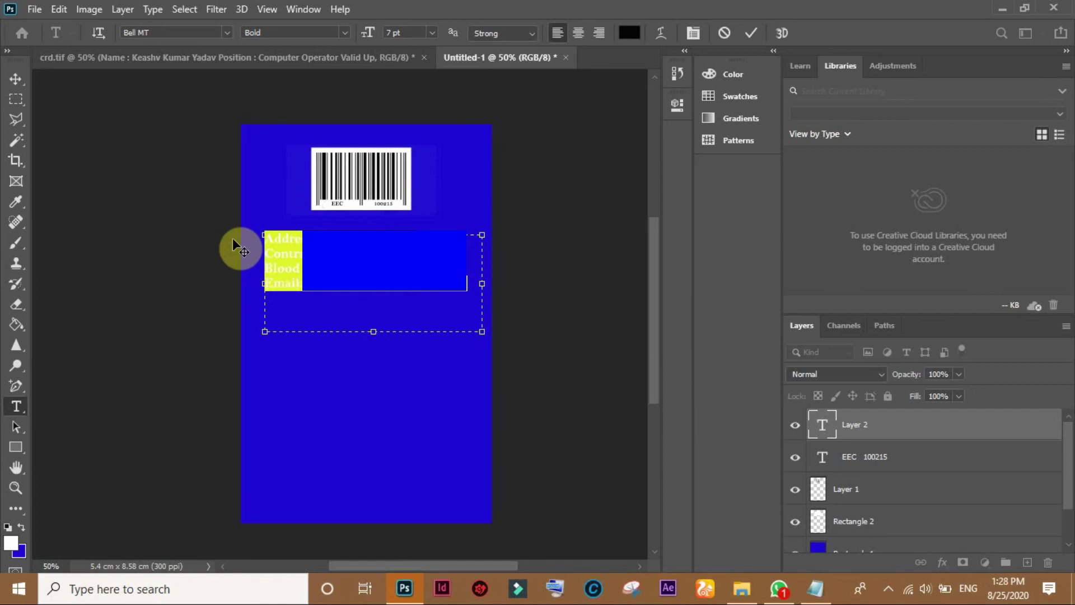
key("alt+Down")
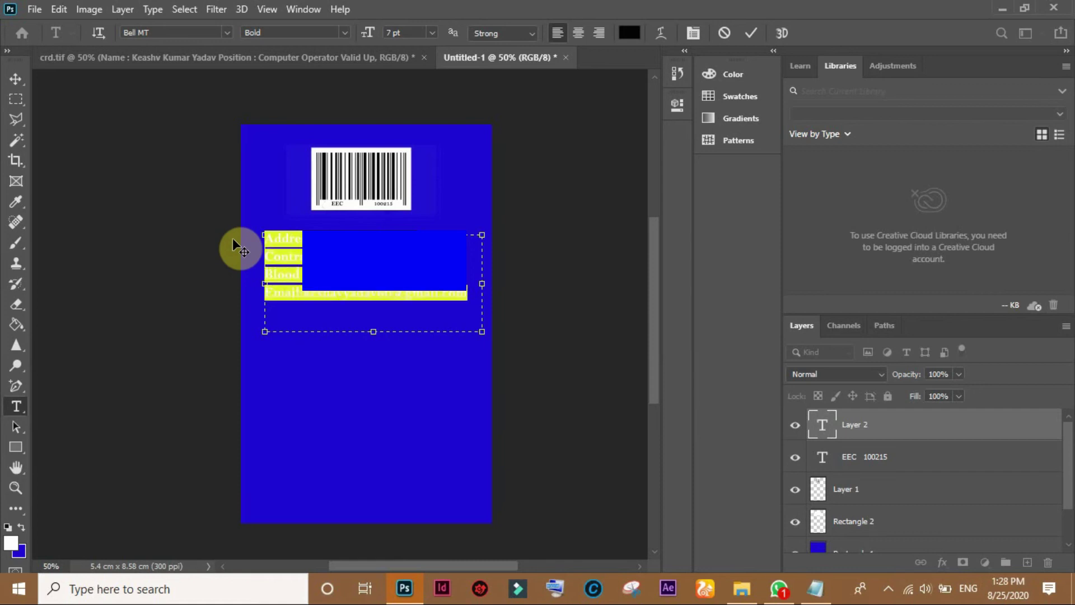
key("alt+Up")
key("alt+Up")
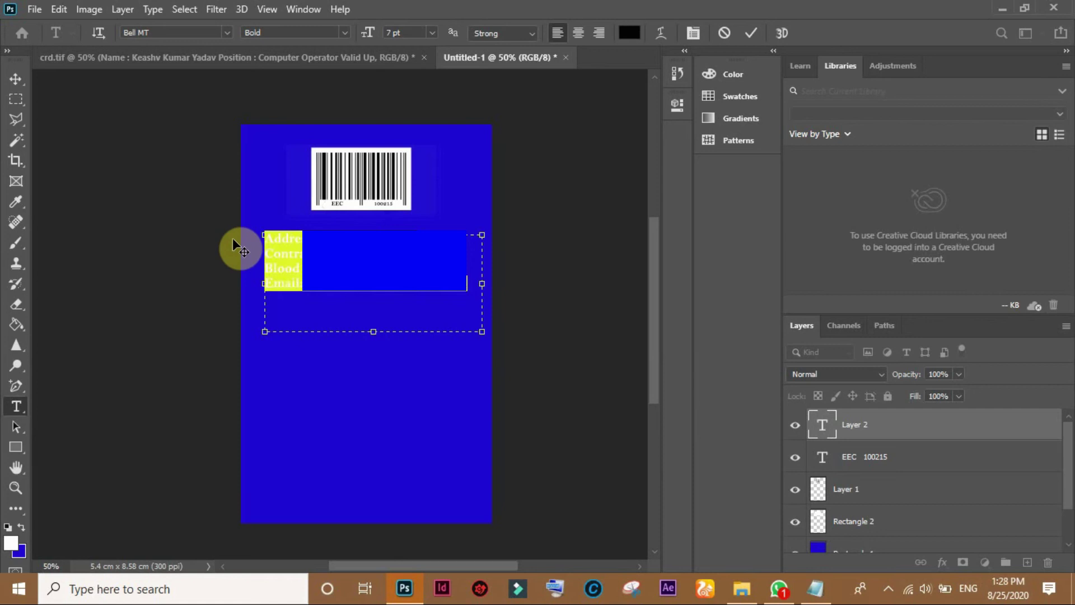
key("alt+Down")
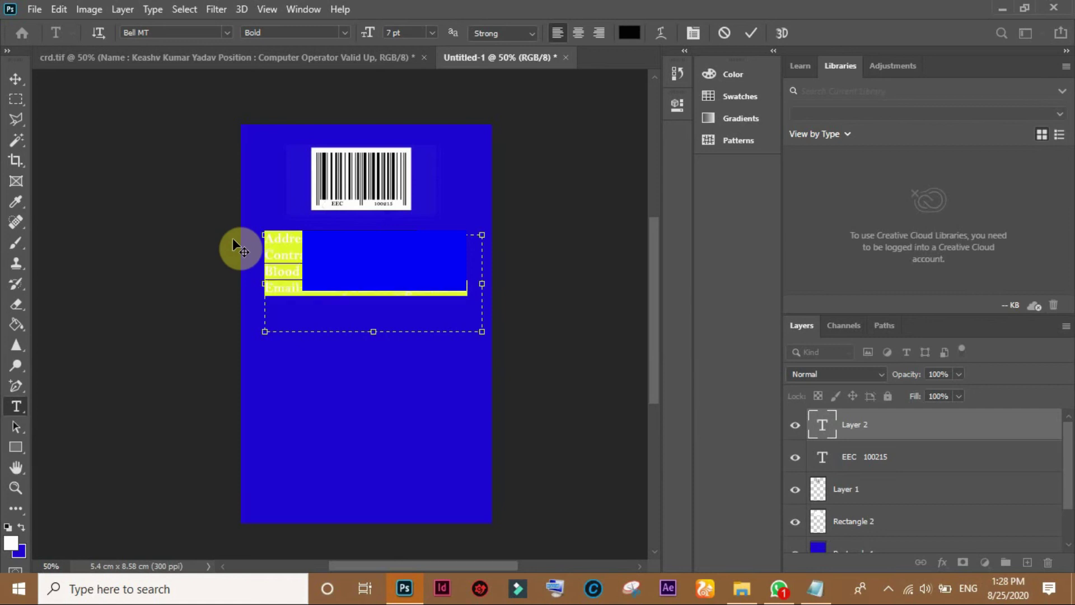
left_click(15, 78)
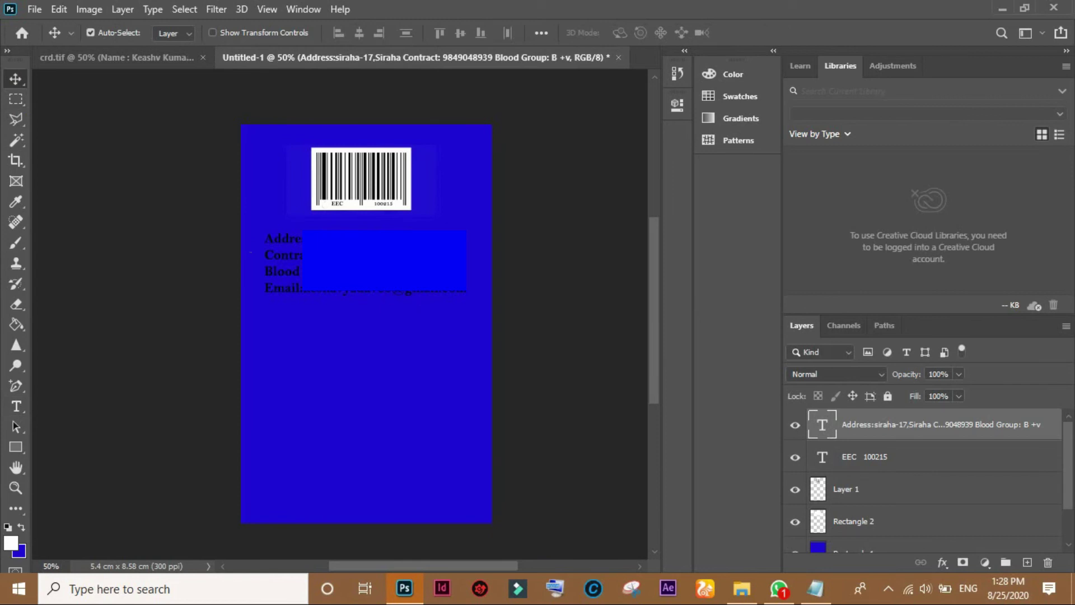
Step: Nudge the address text right and select the Rectangle 1 layer
key("Right")
key("Right")
key("Right")
key("Right")
key("Right")
key("Right")
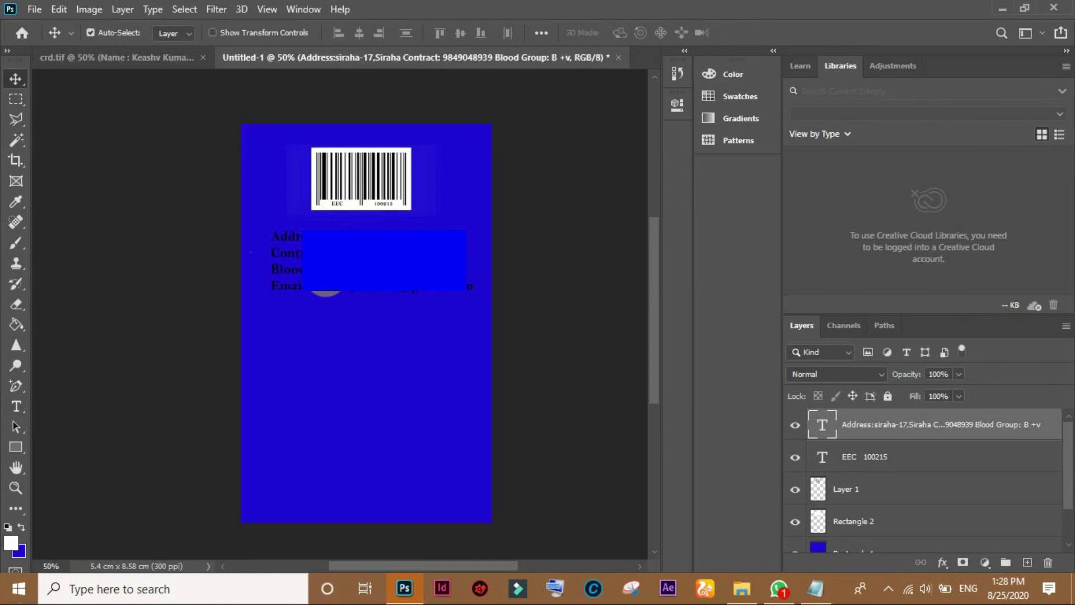
left_click(344, 351)
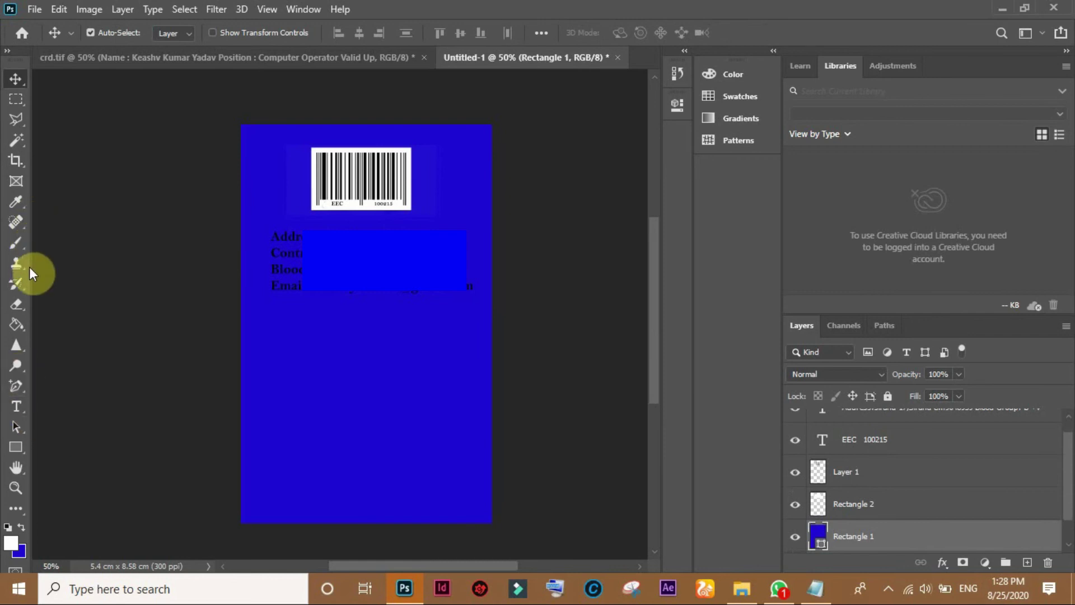
Step: Draw a 638 × 5 px horizontal line across the card below the address
left_click(27, 444)
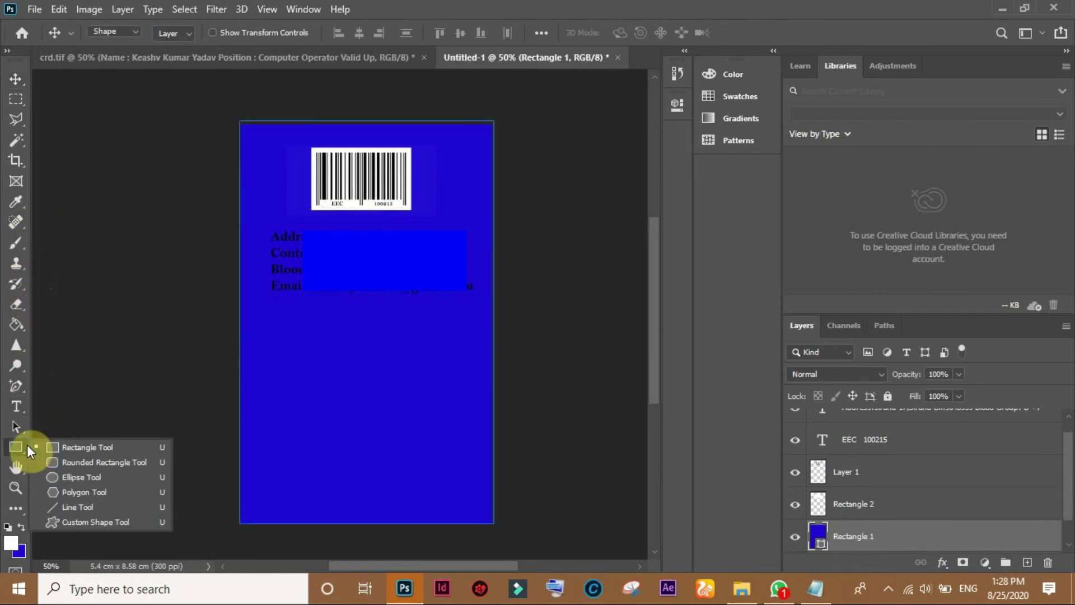
left_click(73, 508)
mouse_move(247, 330)
left_mouse_down()
mouse_move(236, 326)
mouse_move(494, 321)
left_mouse_up()
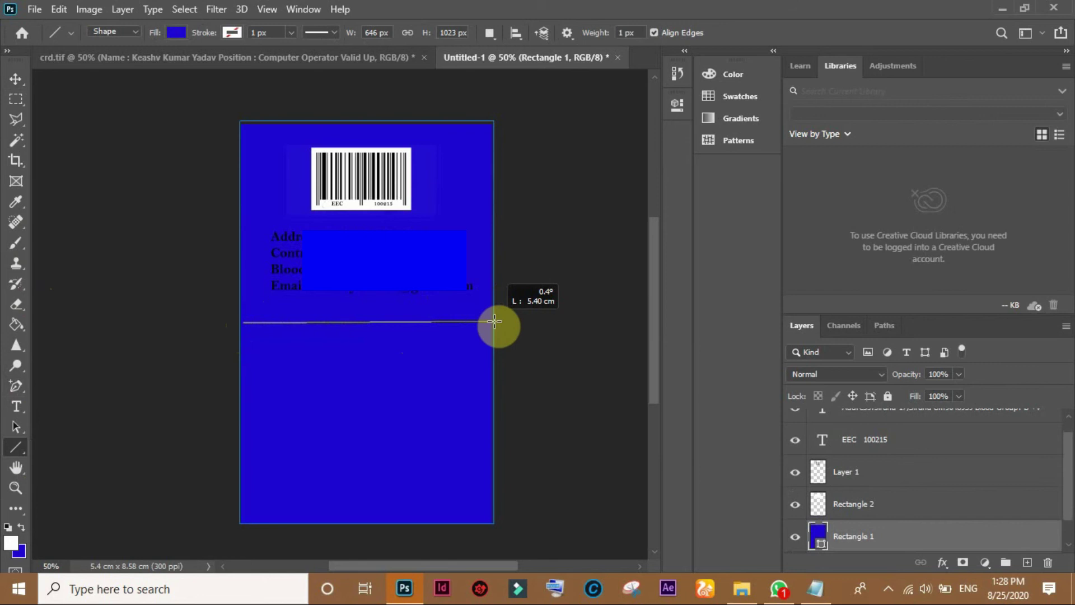
left_click_drag(495, 320, 495, 321)
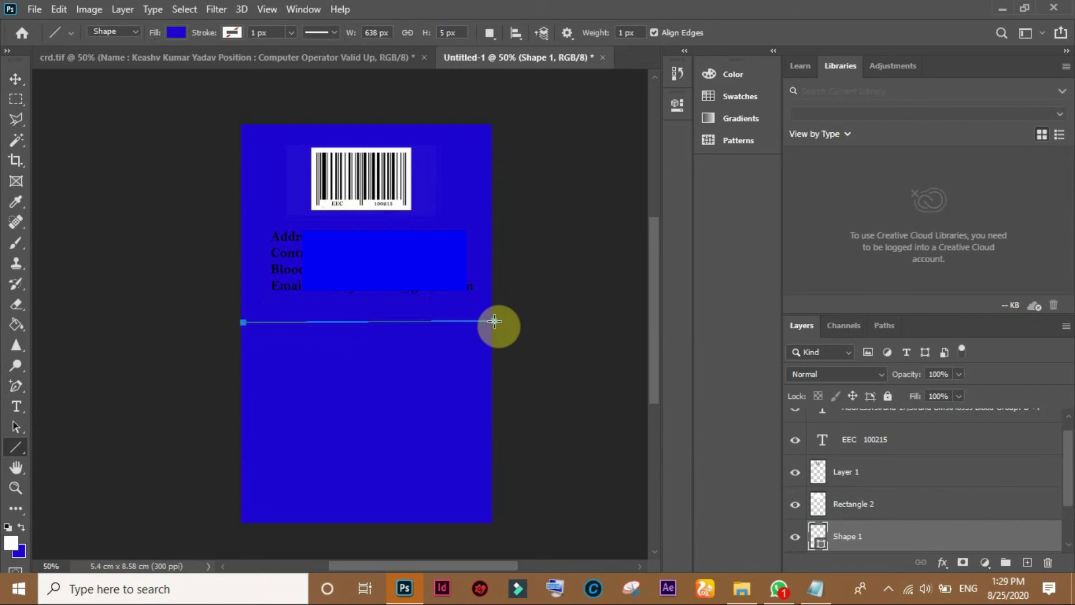
left_click_drag(494, 321, 494, 321)
left_click(850, 545)
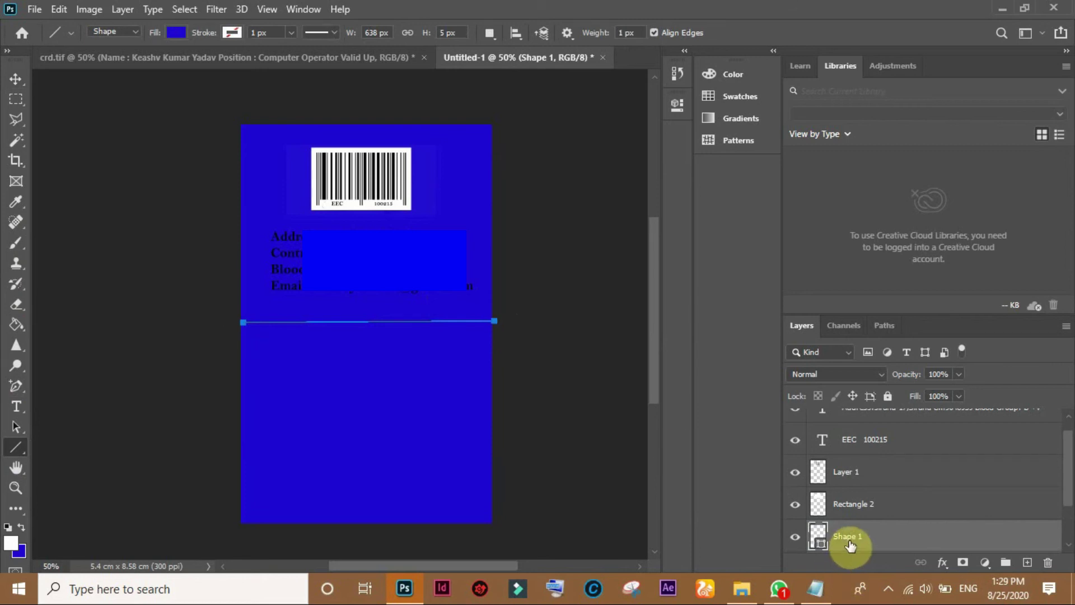
Step: Give the Shape 1 line a white outside stroke of about 6 px in Blending Options
right_click(850, 545)
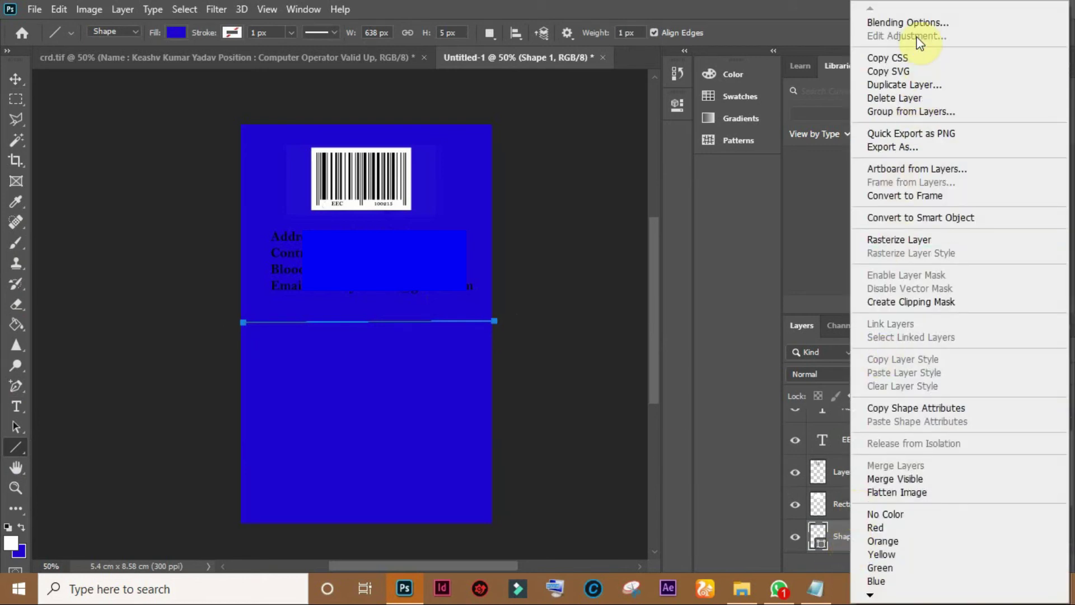
left_click(917, 25)
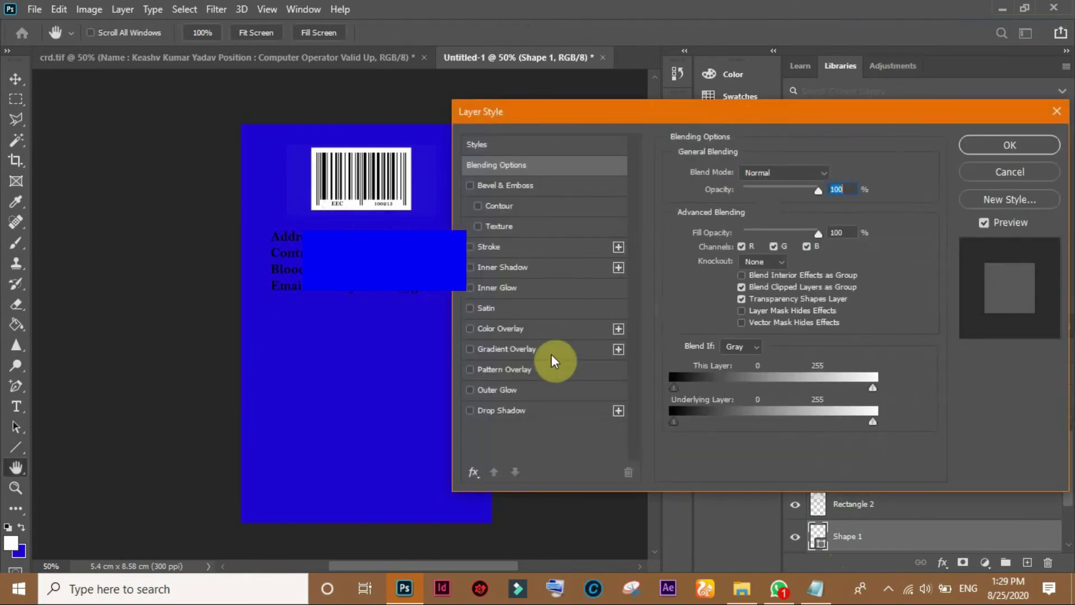
left_click(472, 245)
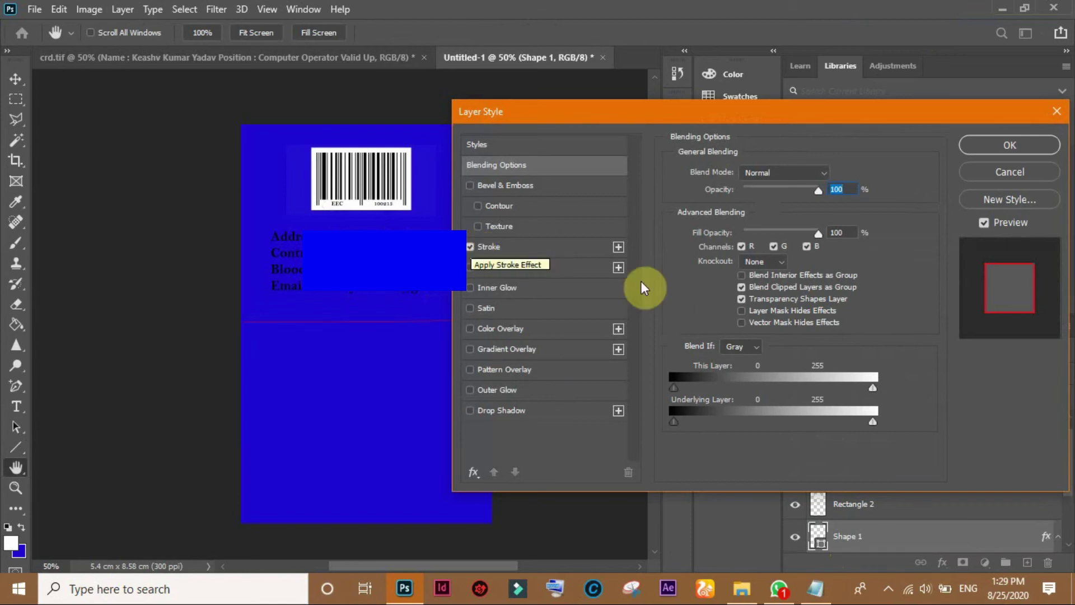
left_click(495, 247)
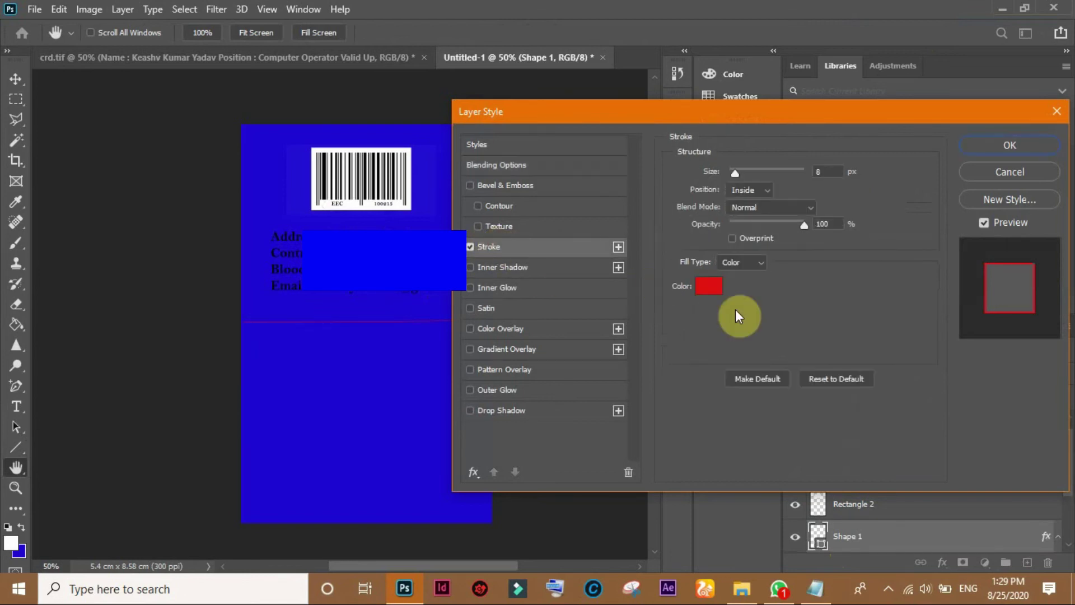
left_click(710, 286)
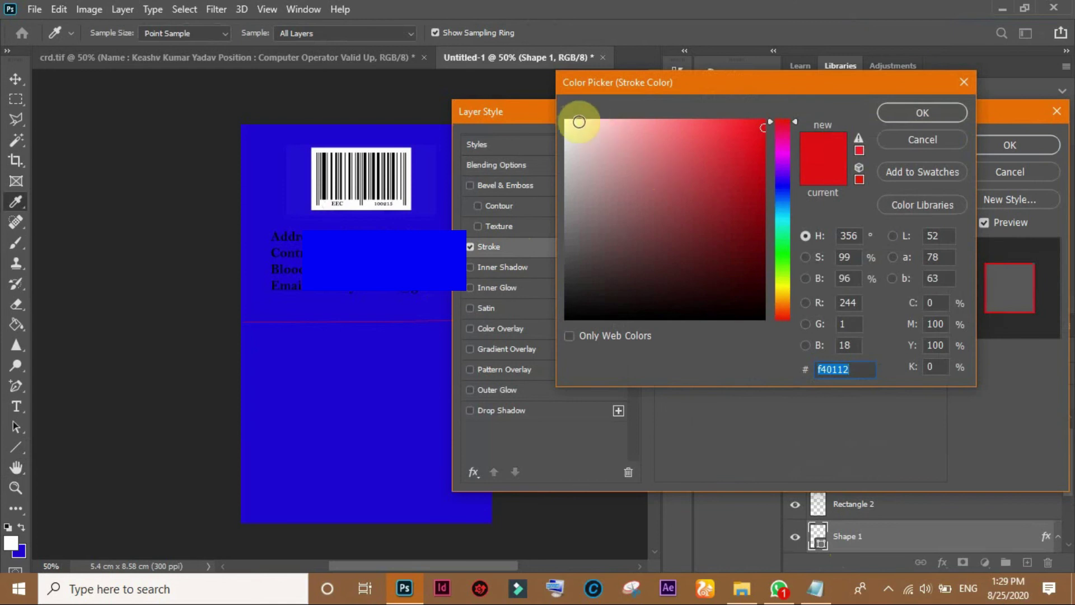
left_click(565, 120)
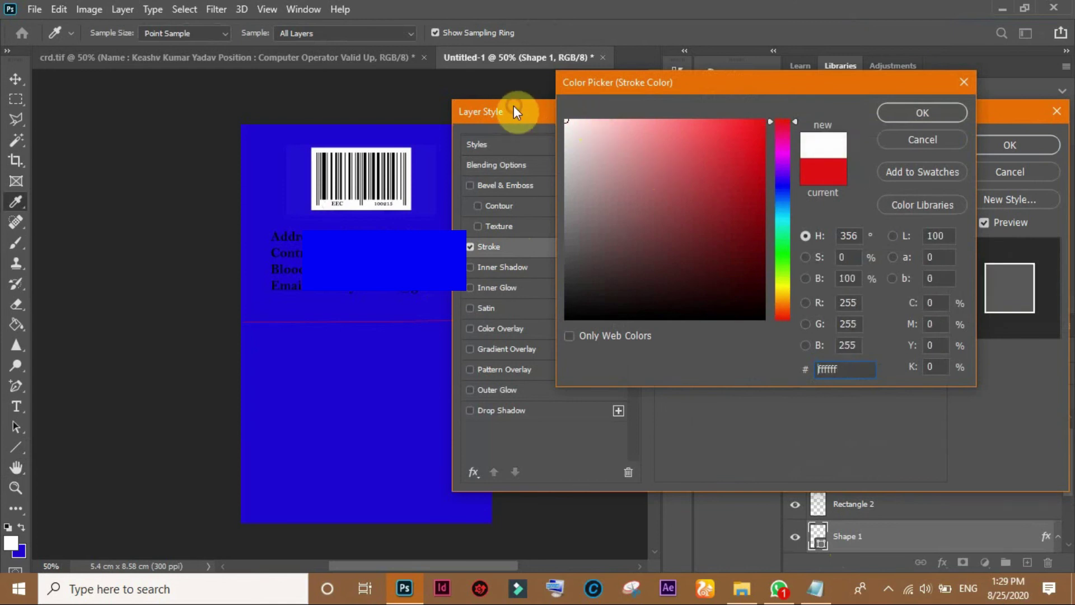
left_click(934, 112)
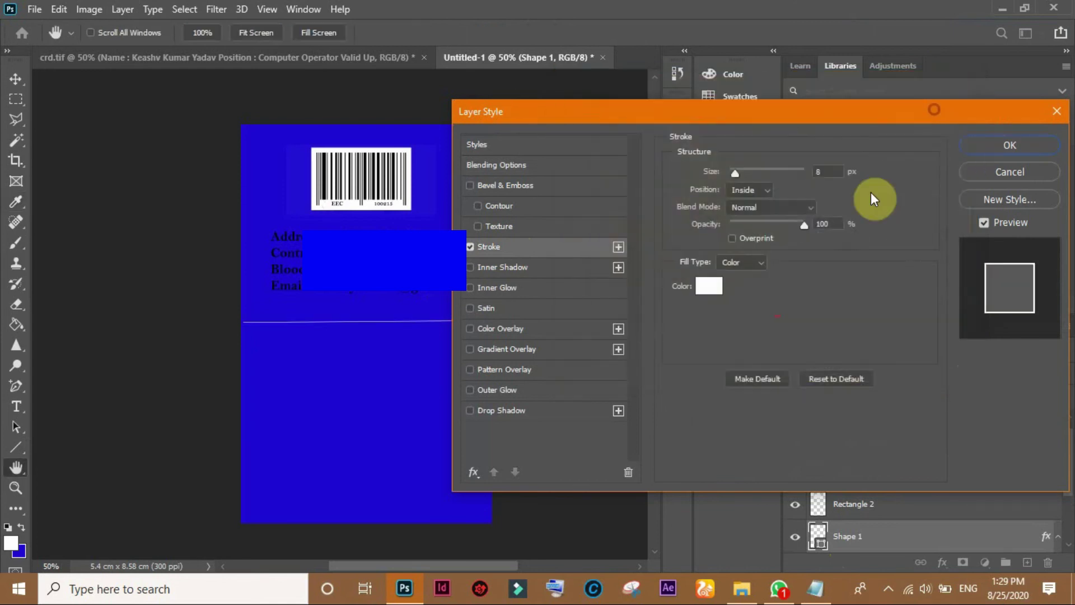
left_click(743, 170)
left_click_drag(741, 170, 741, 170)
left_click(757, 187)
left_click_drag(746, 175, 731, 172)
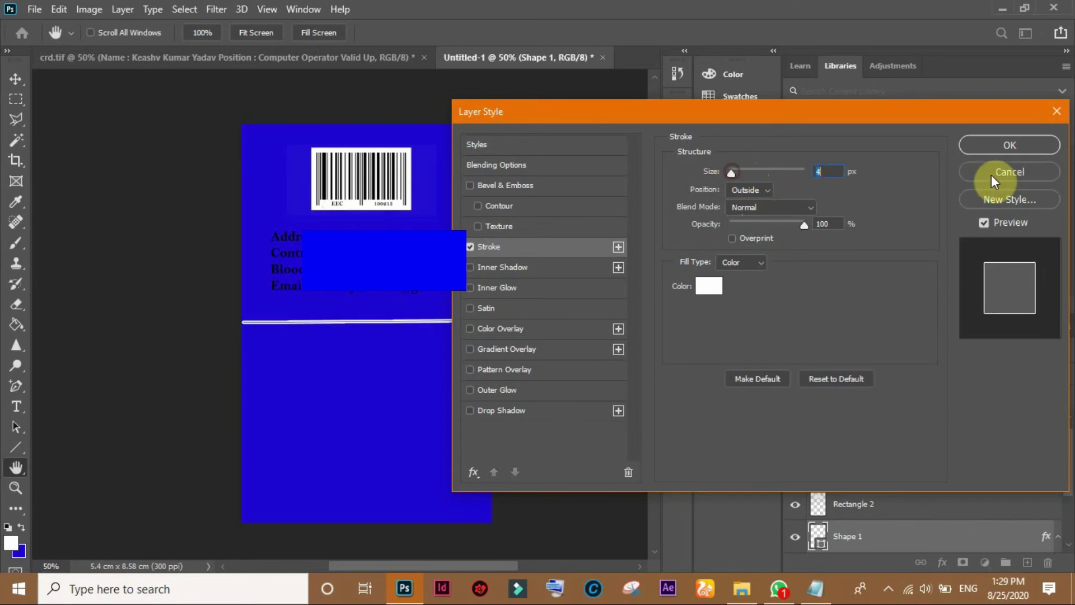
left_click(1003, 147)
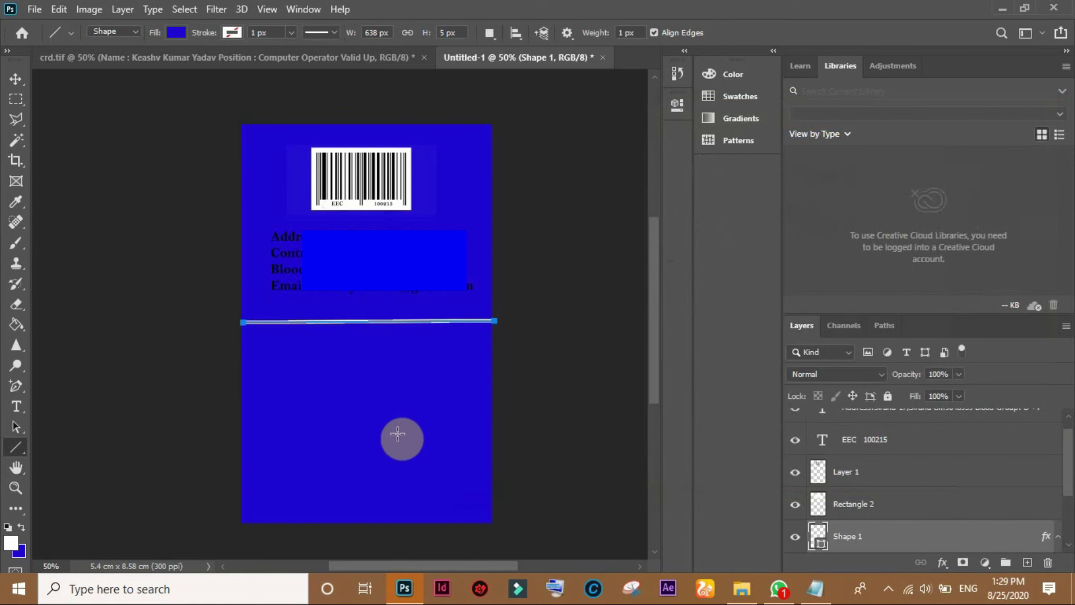
left_click(16, 83)
left_click(361, 412)
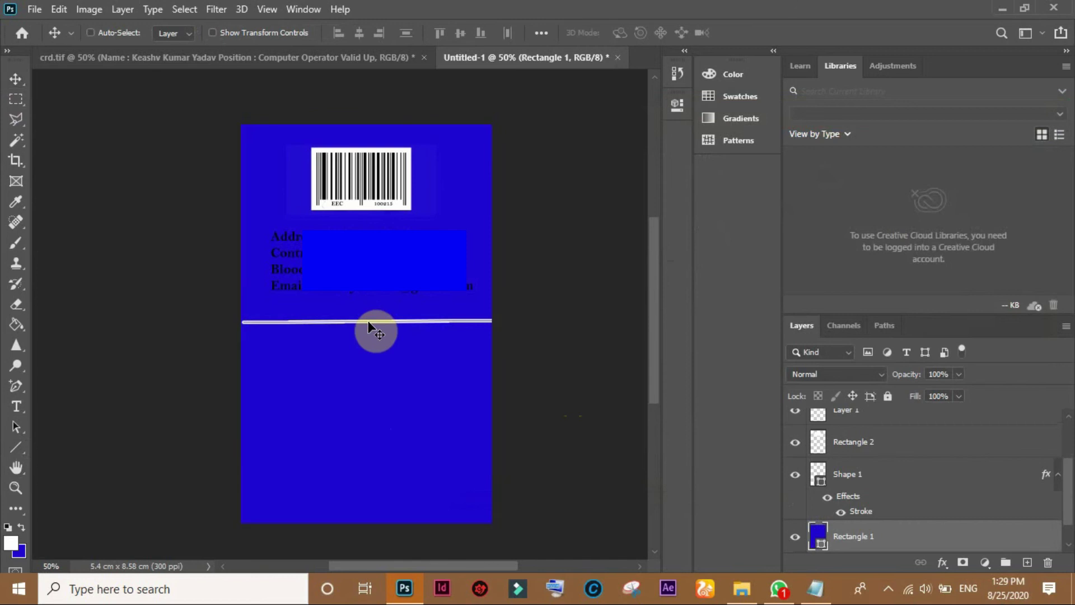
key("ctrl+t")
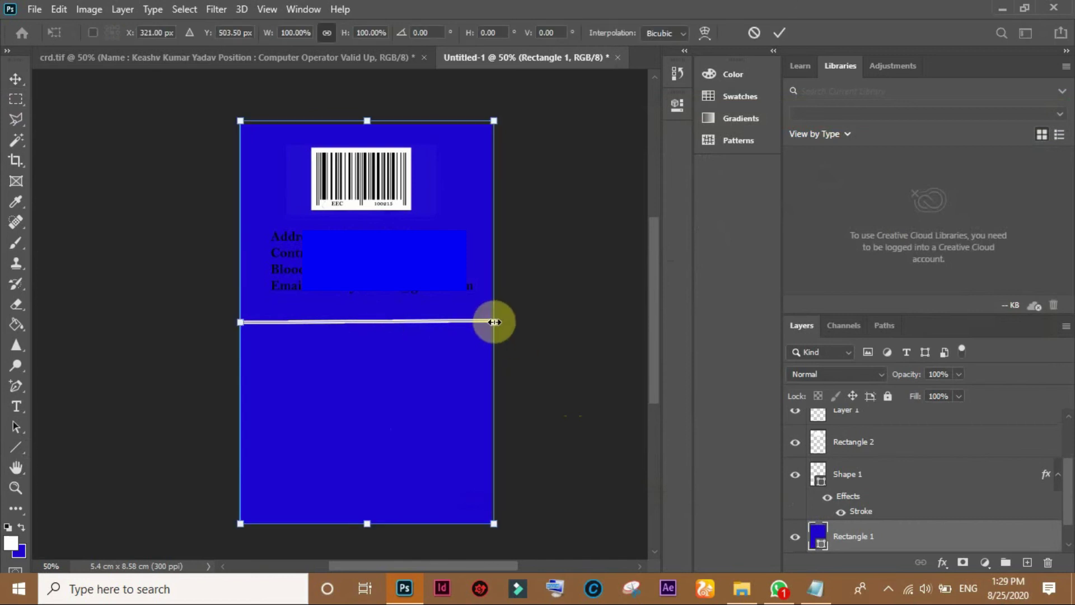
left_click_drag(494, 322, 494, 327)
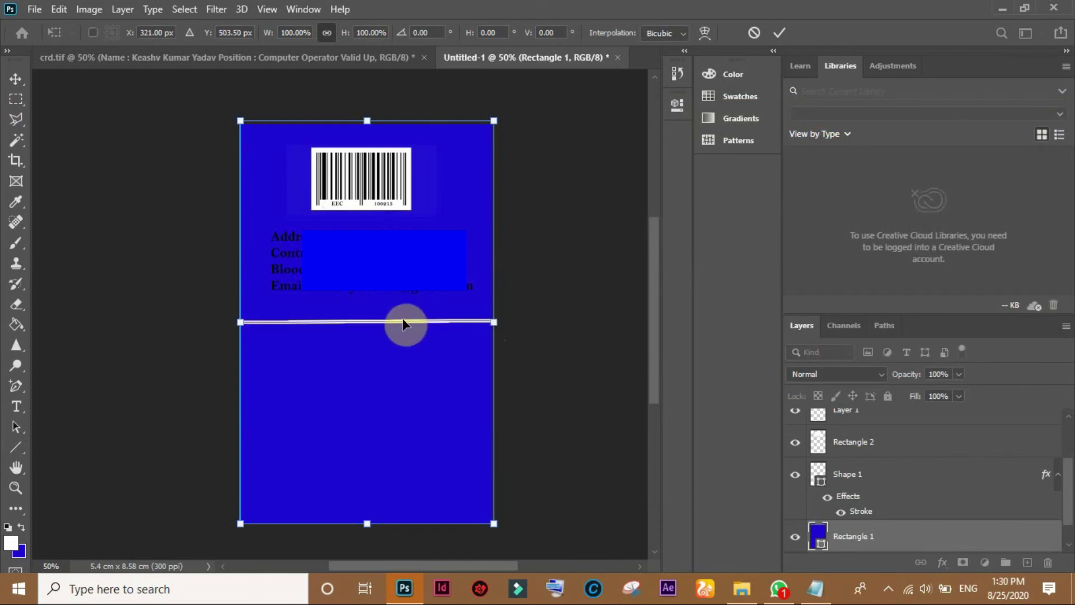
left_click(16, 78)
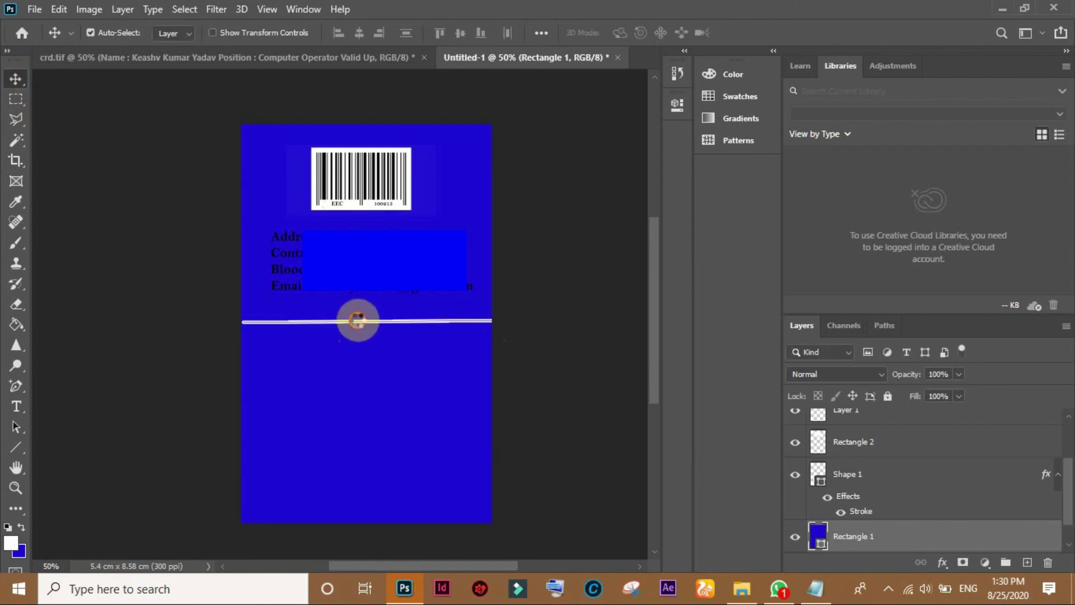
left_click_drag(358, 321, 357, 338)
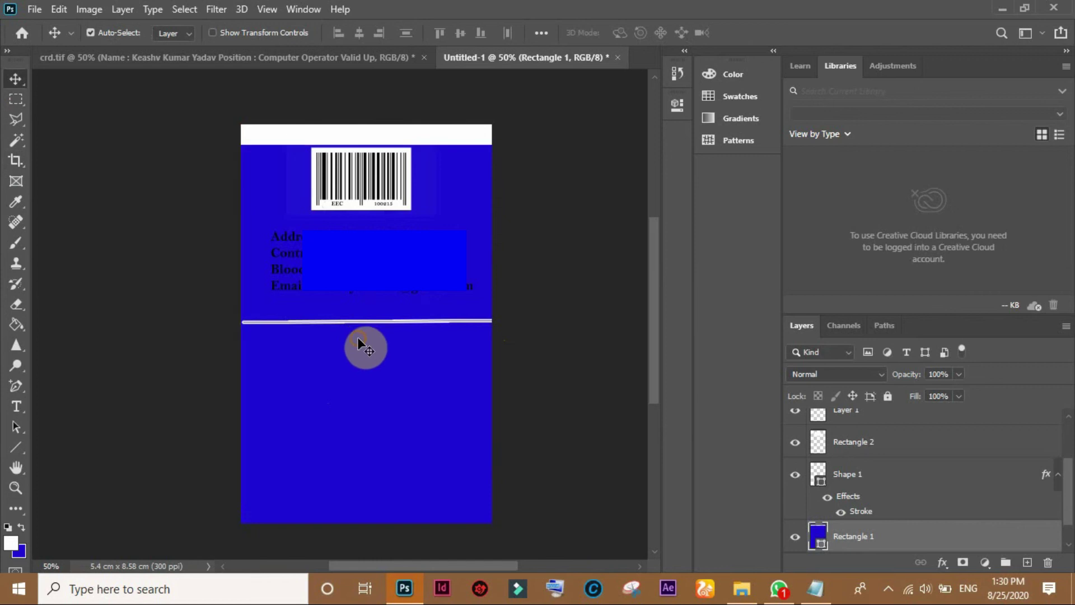
key("ctrl+z")
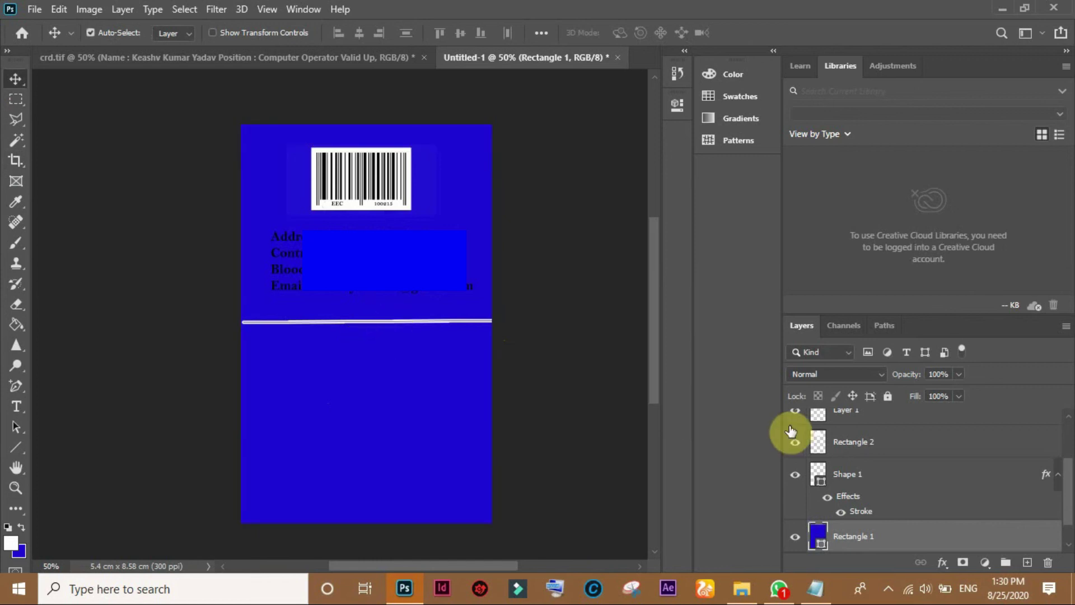
left_click(829, 477)
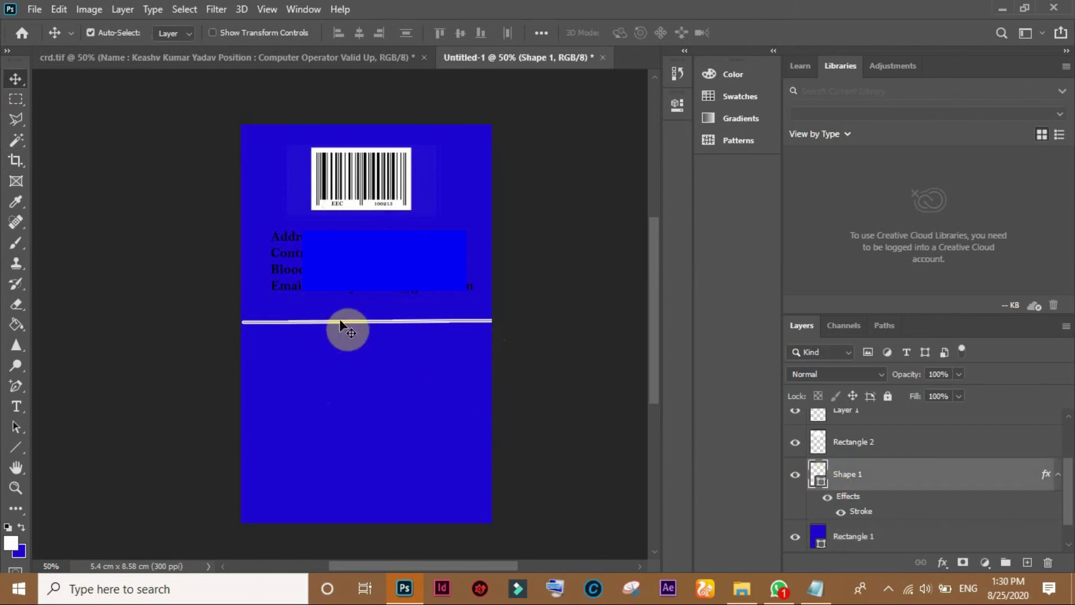
left_click_drag(340, 319, 338, 347)
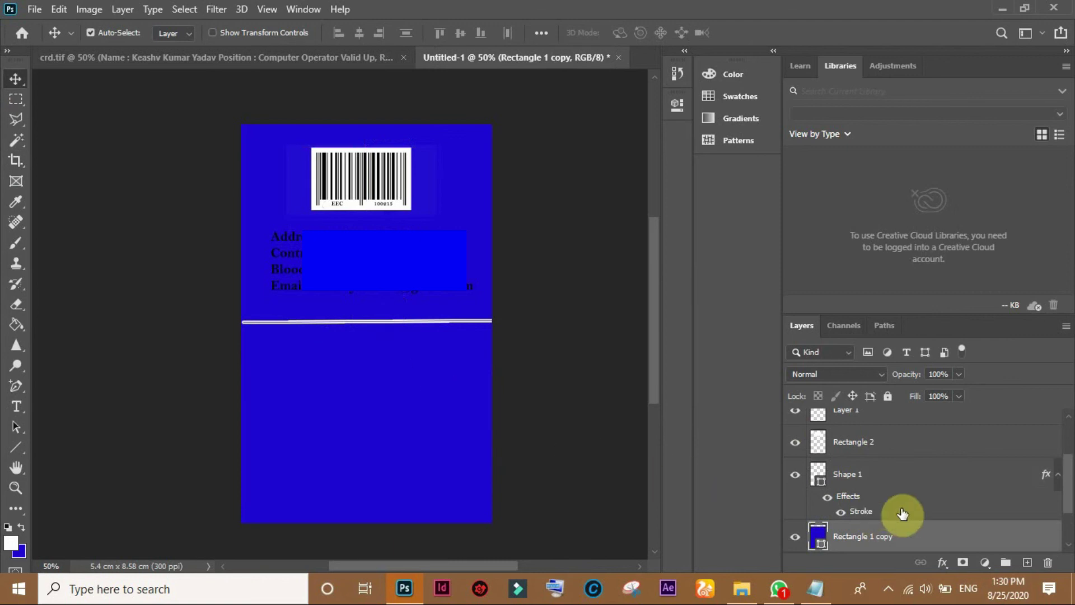
scroll(900, 511, "down", 2)
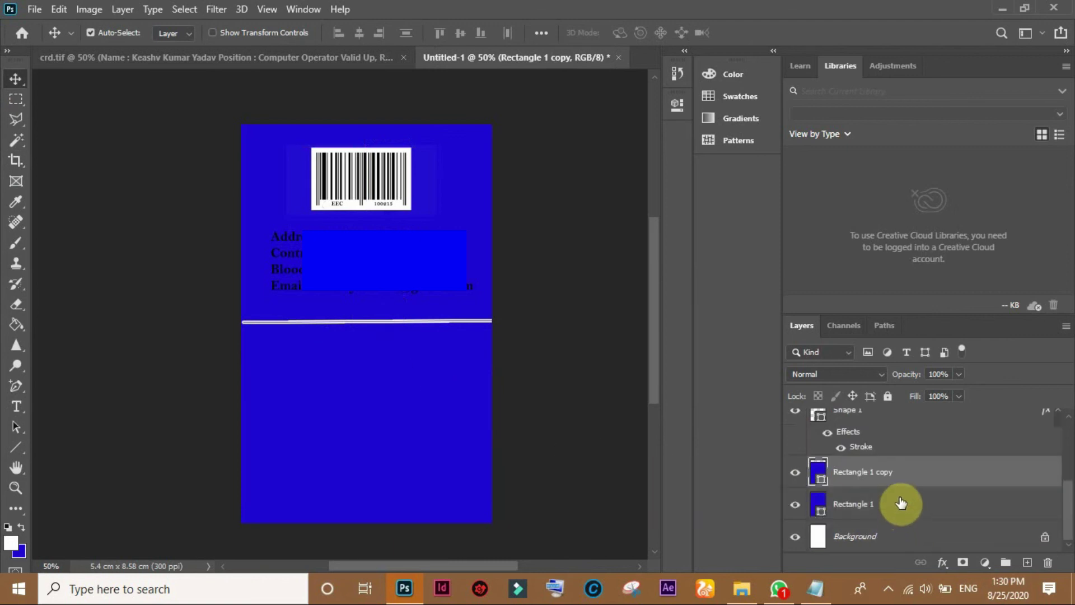
key("ctrl+z")
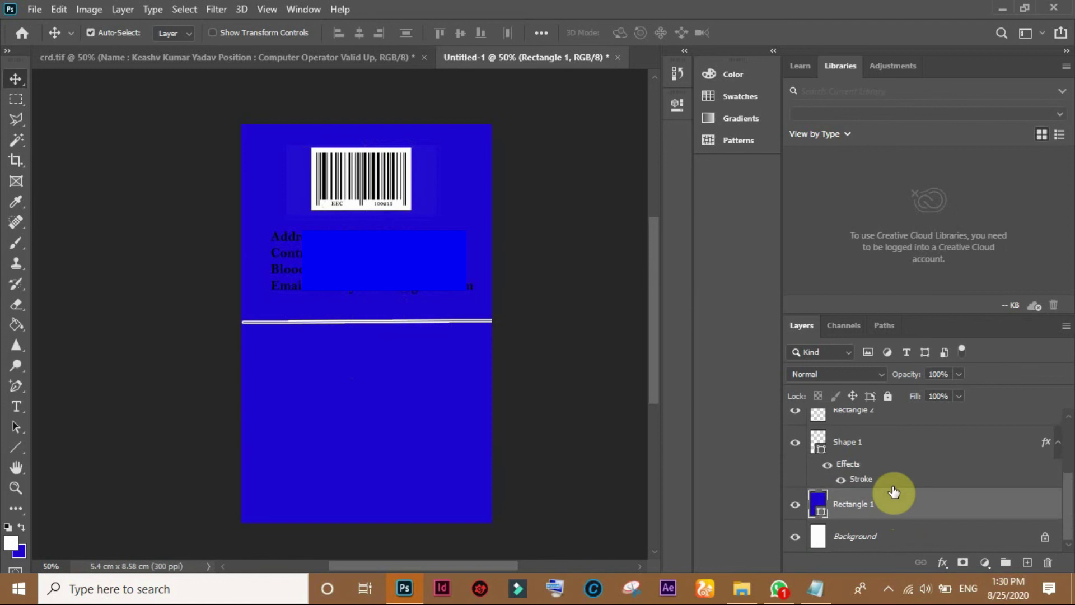
left_click(845, 443)
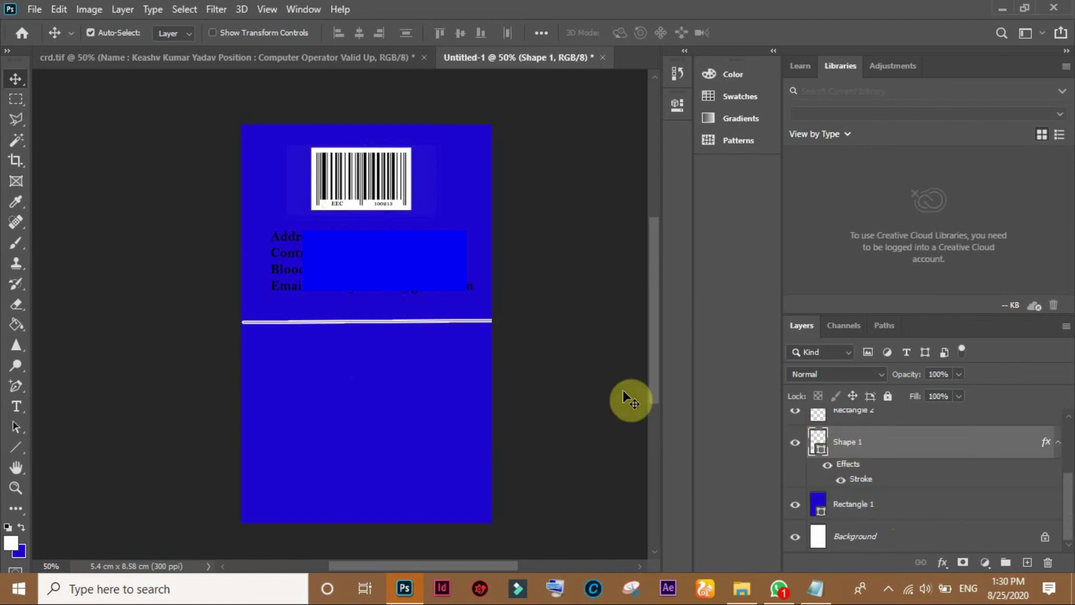
right_click(474, 321)
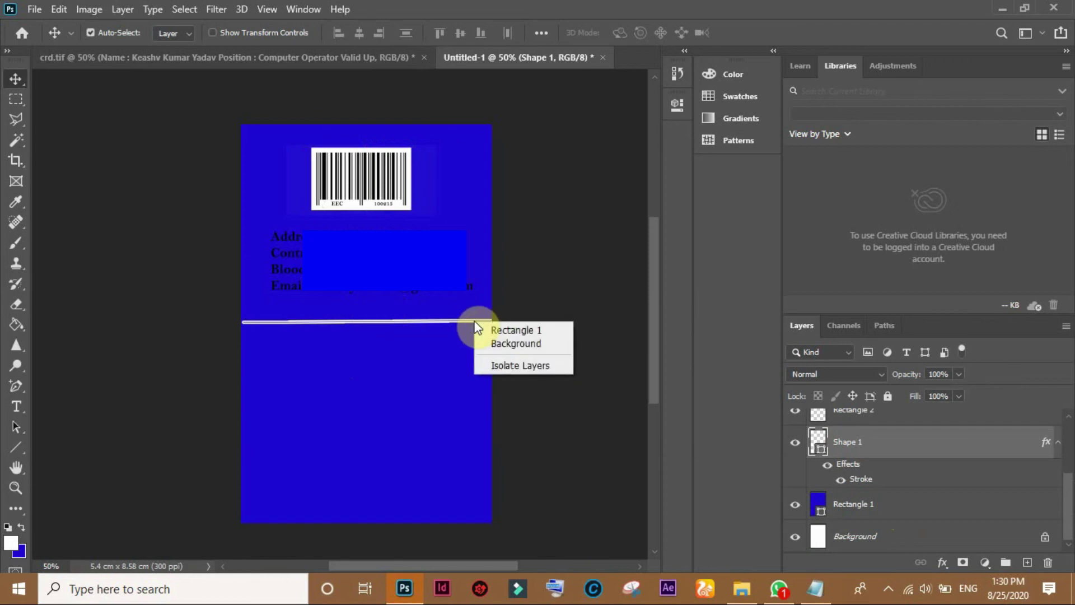
right_click(401, 323)
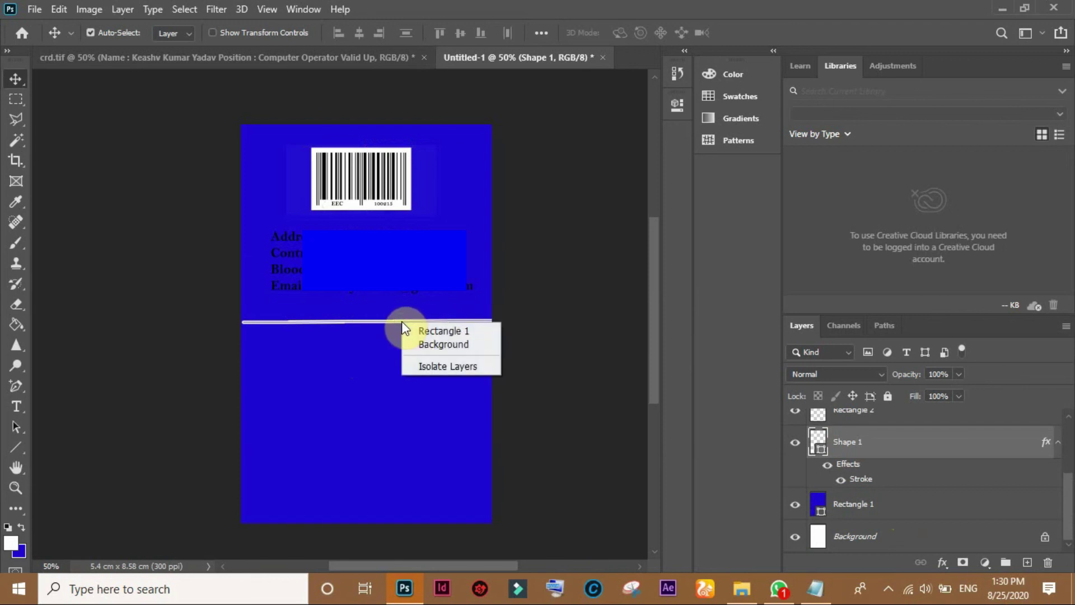
left_click(906, 442)
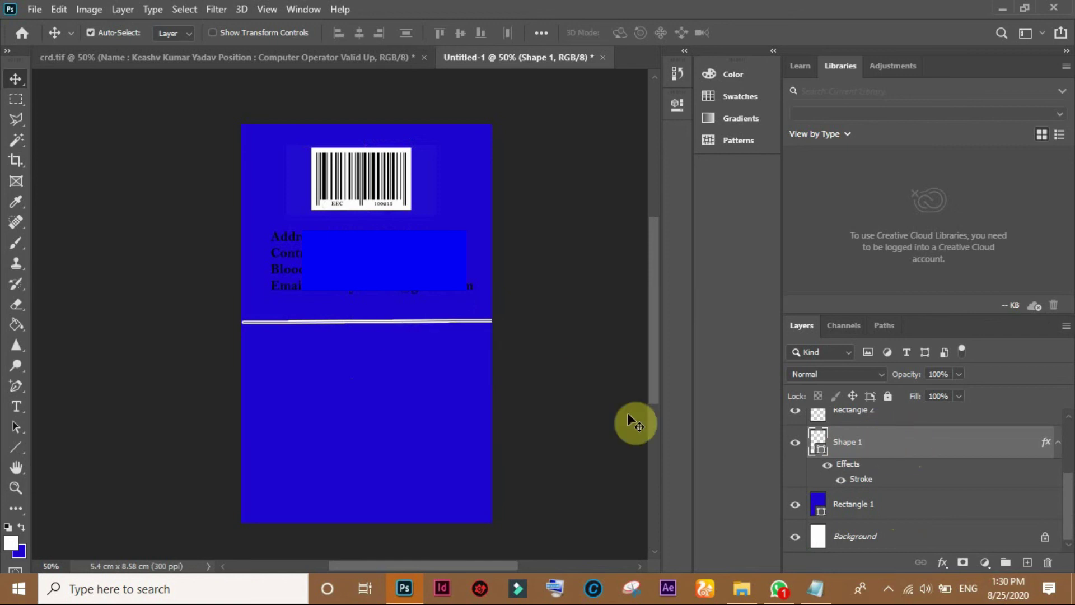
left_click(361, 320)
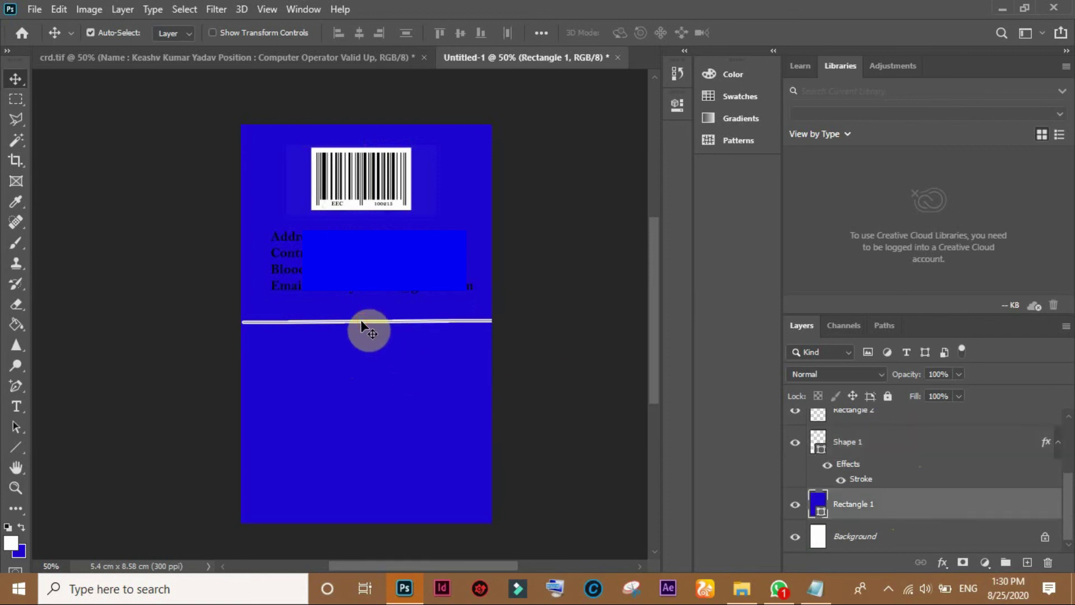
left_click(843, 443)
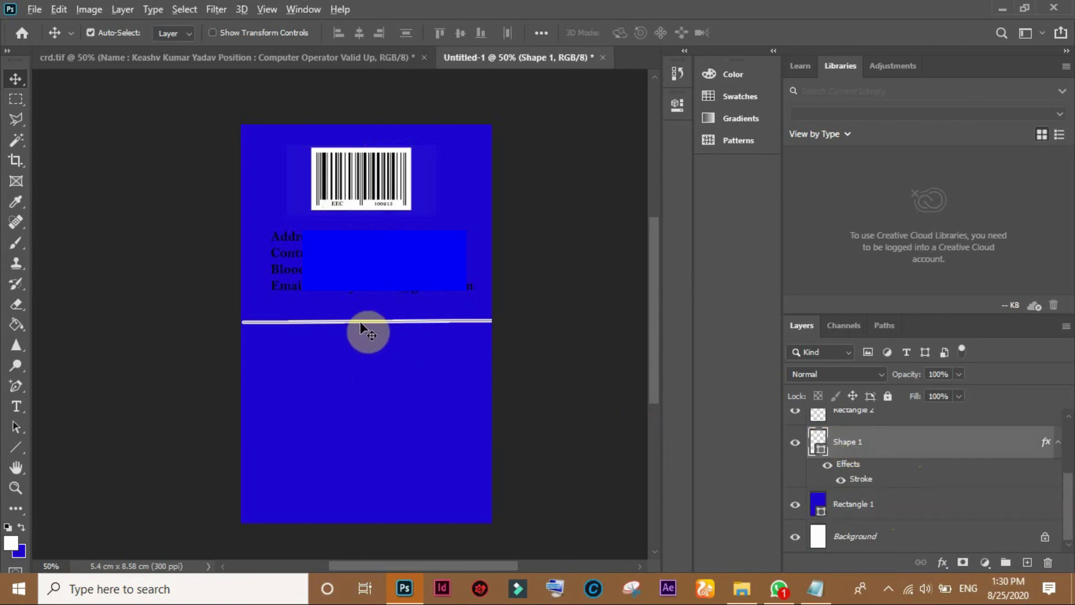
left_click_drag(360, 320, 362, 344)
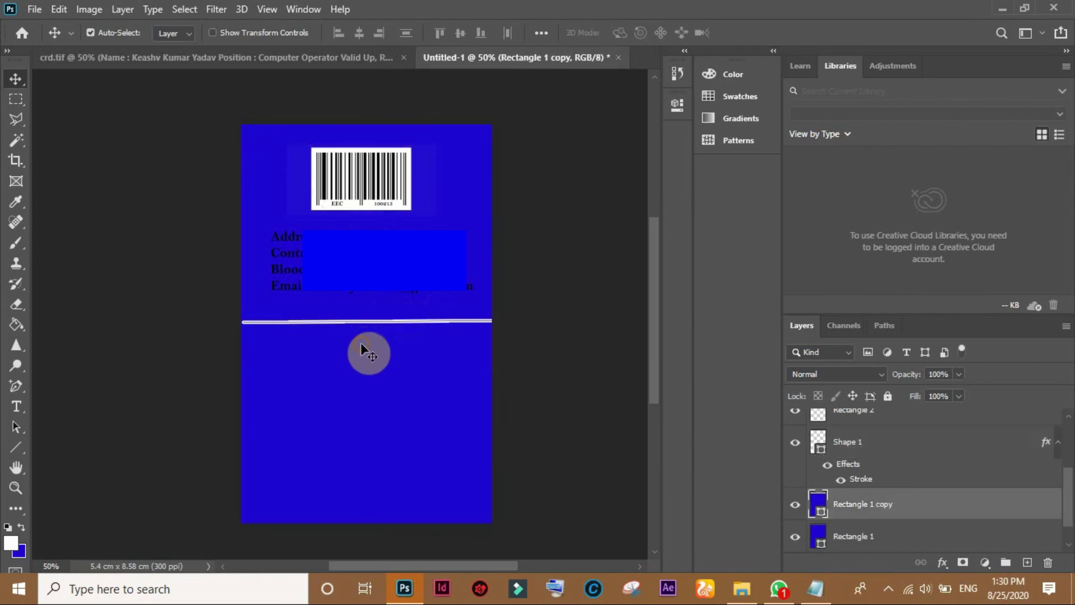
key("ctrl+z")
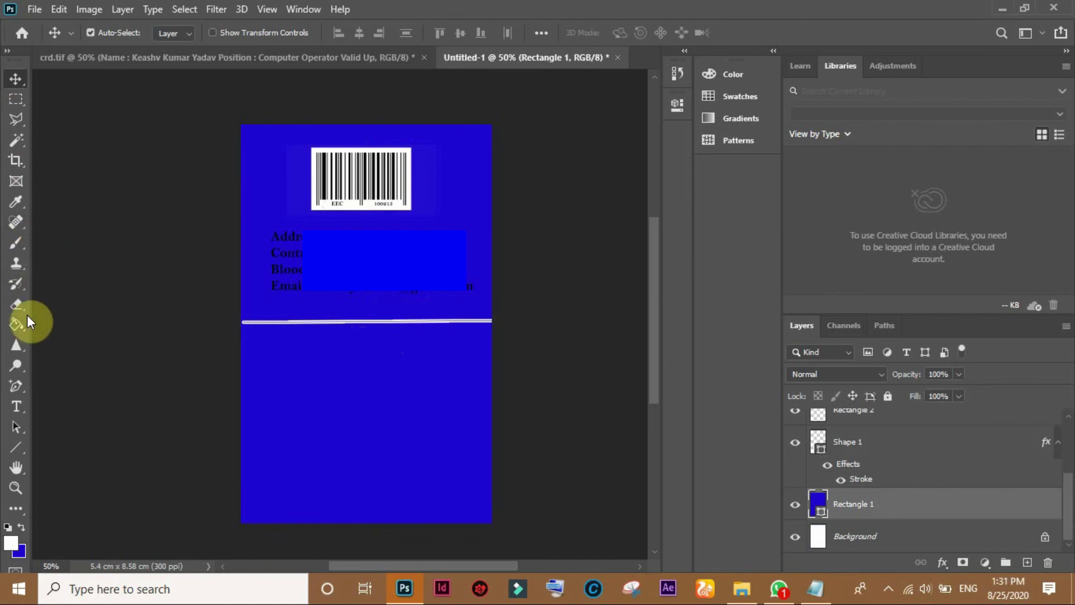
Step: Draw the Shape 2 horizontal line across the card just below the white divider
left_click(15, 448)
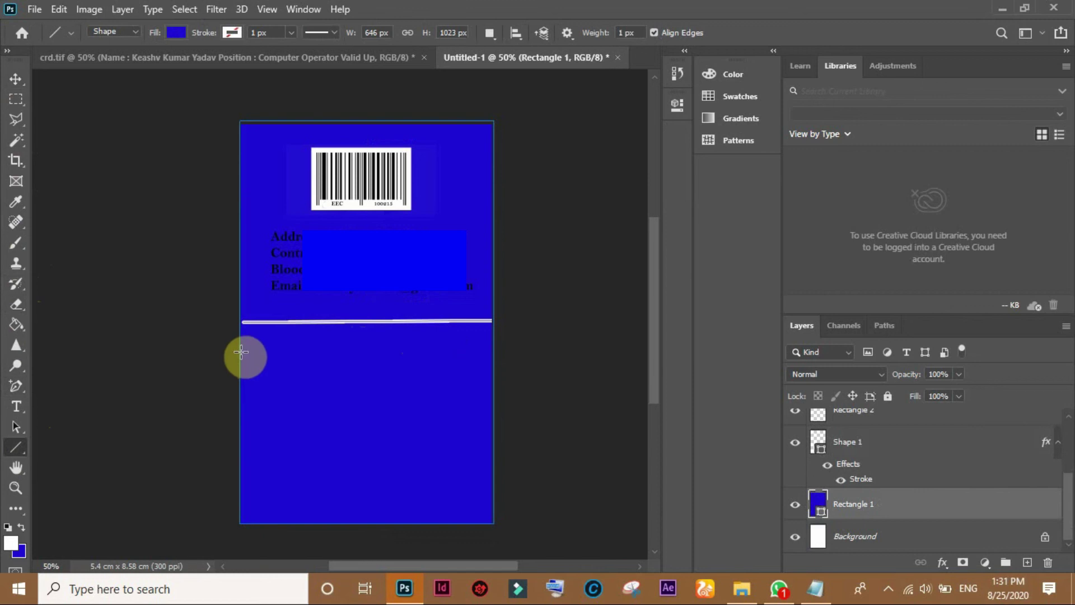
mouse_move(240, 354)
left_mouse_down()
mouse_move(480, 357)
mouse_move(501, 343)
mouse_move(495, 355)
left_mouse_up()
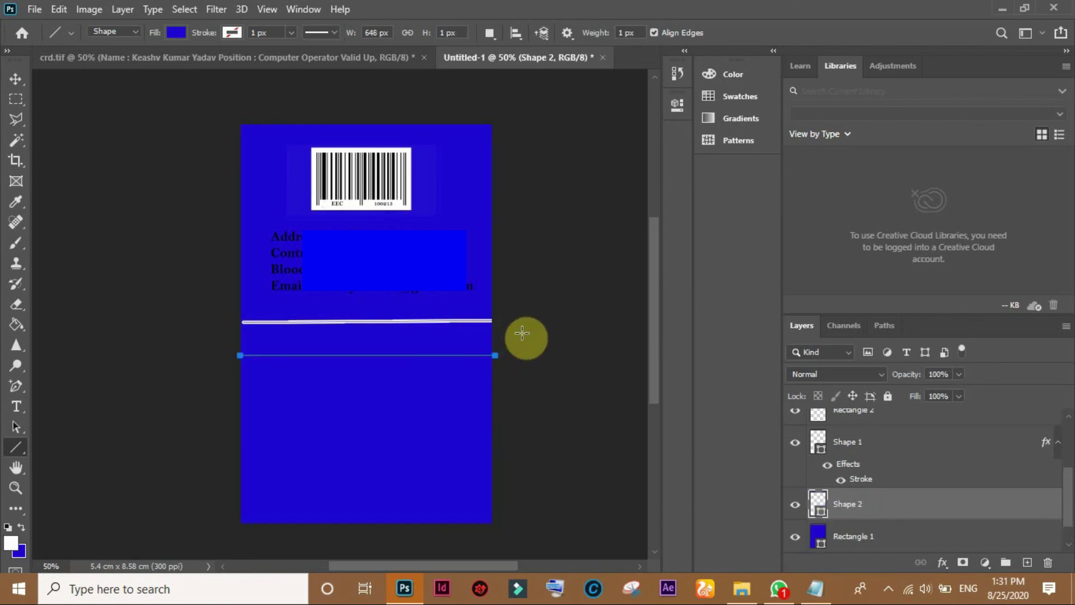
Step: Add a white stroke to the Shape 2 line through its Blending Options
right_click(835, 506)
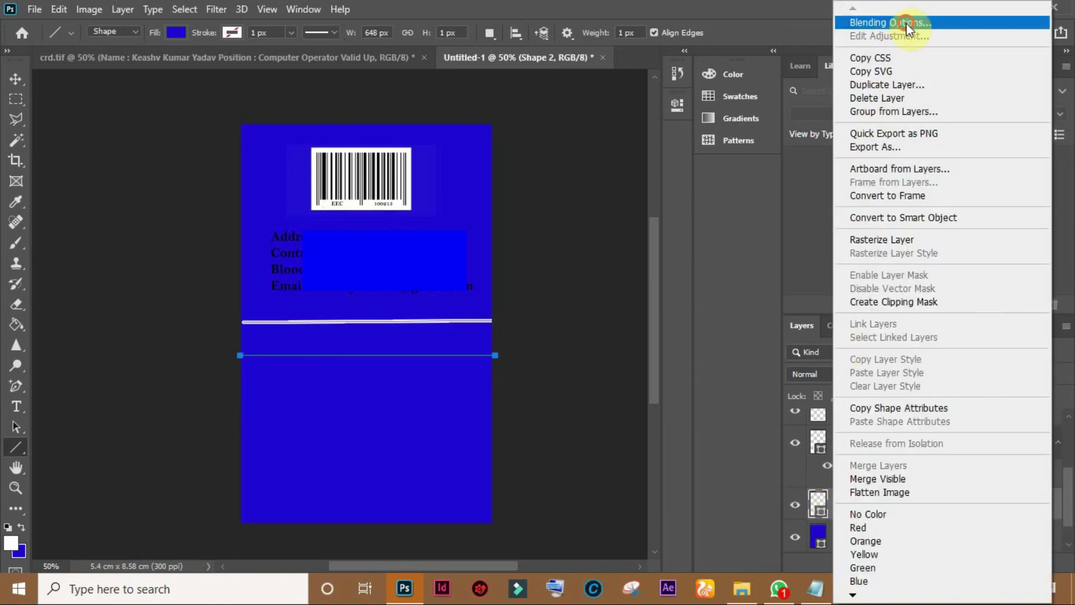
left_click(906, 22)
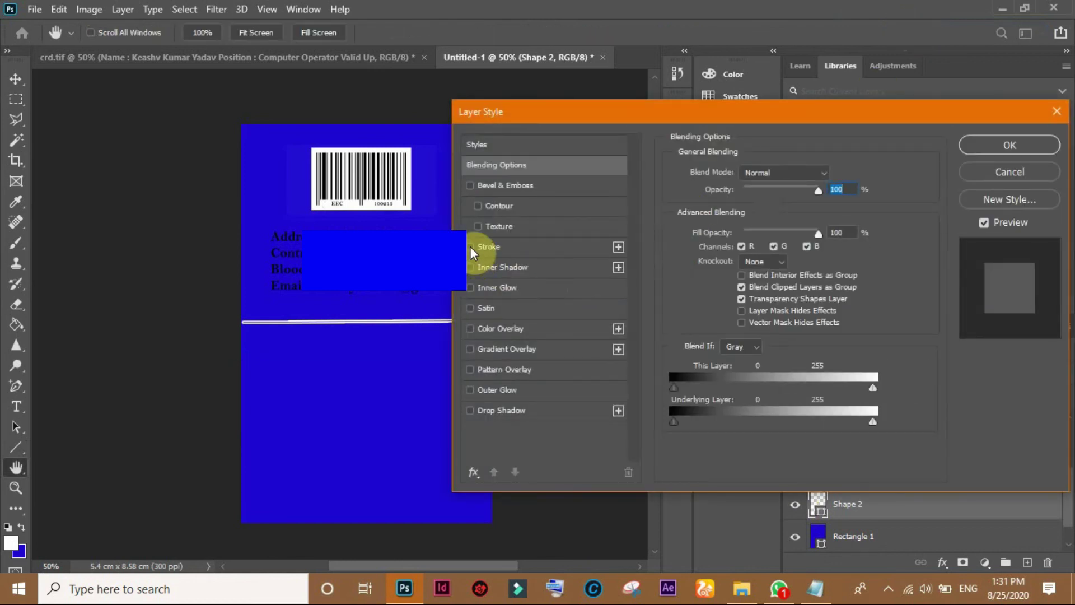
left_click(471, 247)
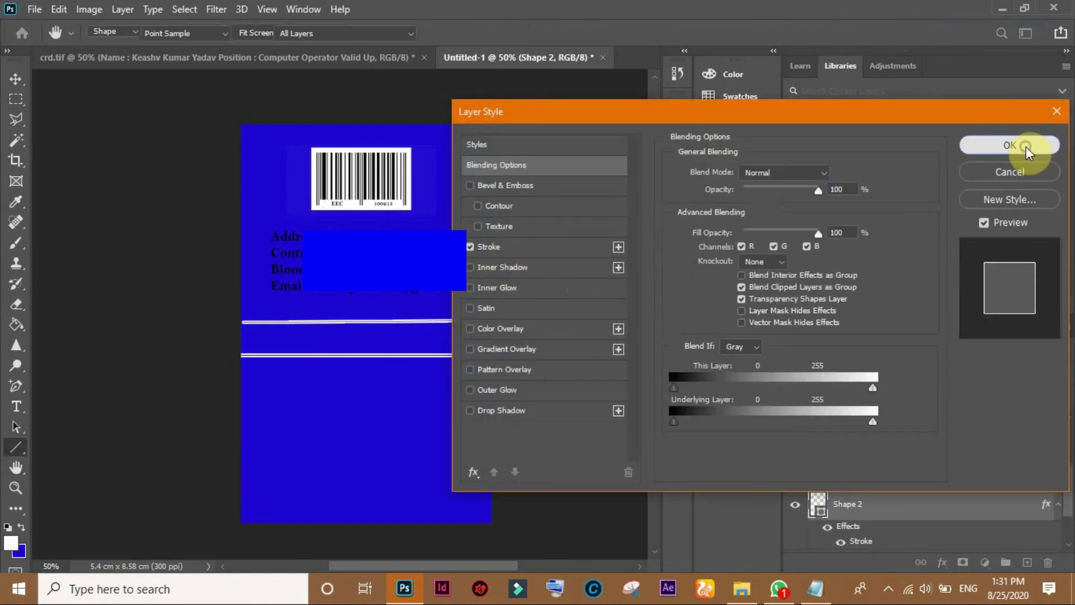
left_click(1025, 146)
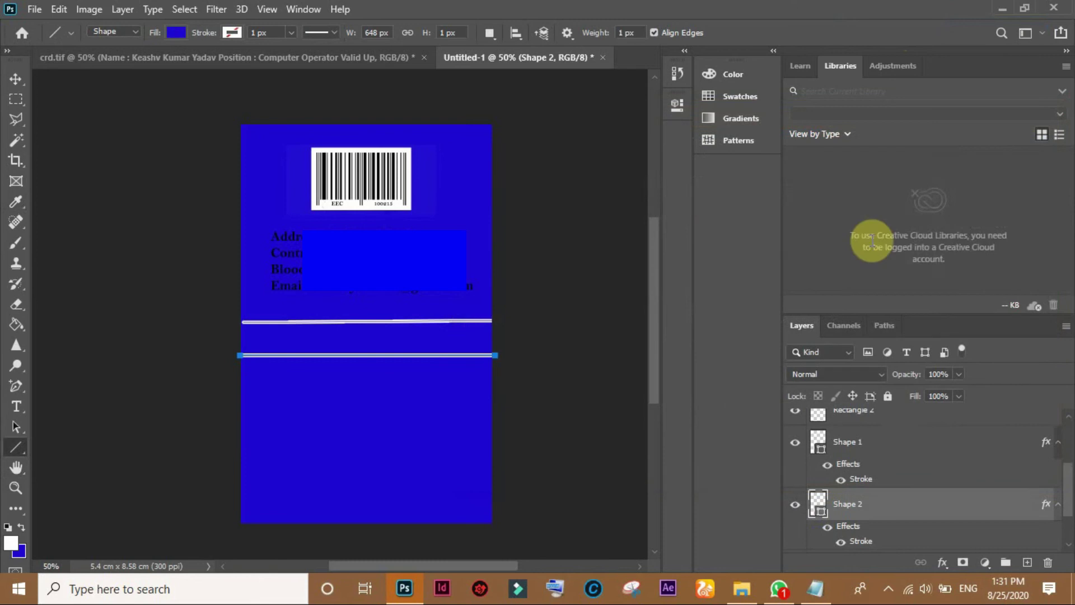
Step: Delete the upper Shape 1 line layer
left_click(16, 80)
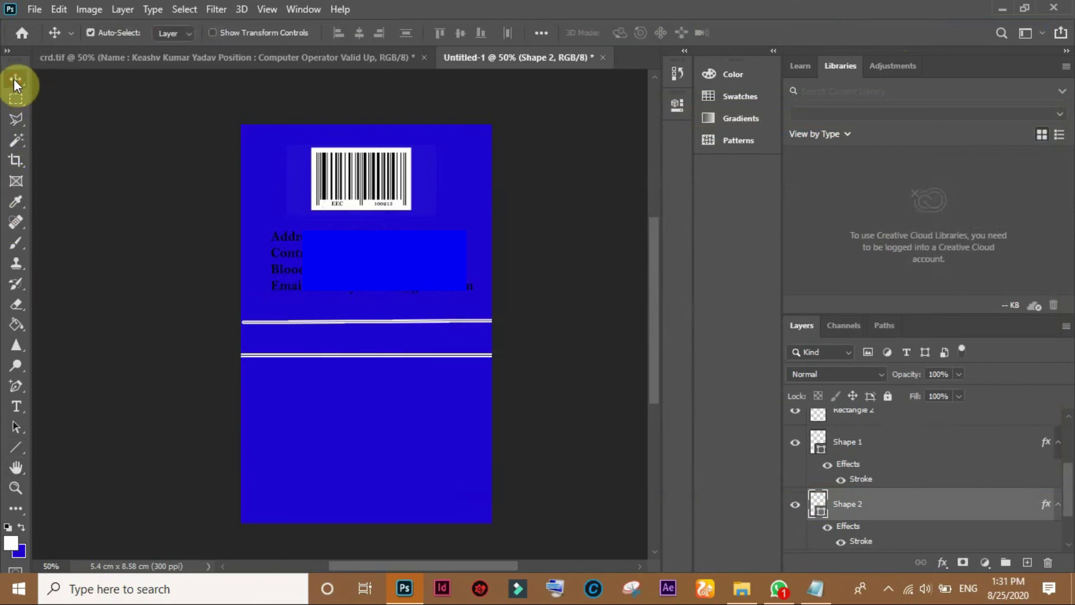
left_click(365, 324)
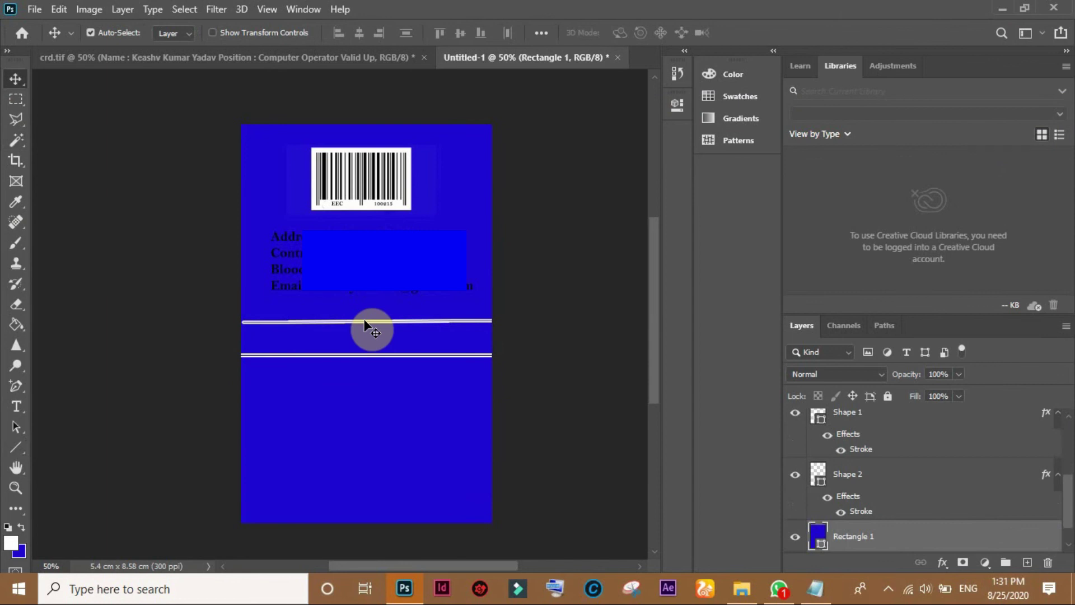
left_click(846, 417)
right_click(848, 425)
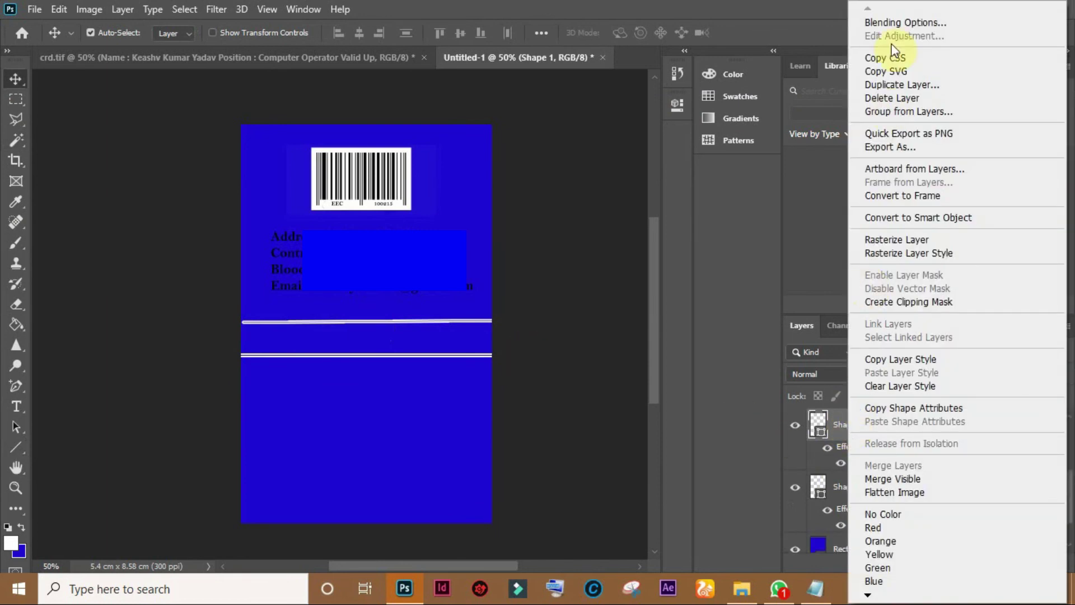
left_click(894, 100)
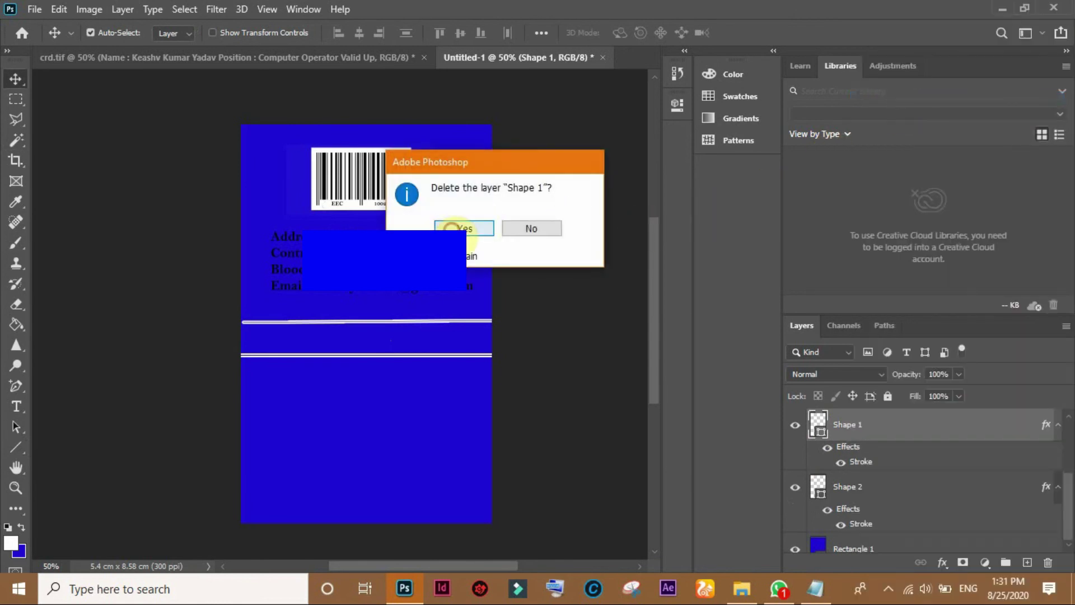
left_click(466, 229)
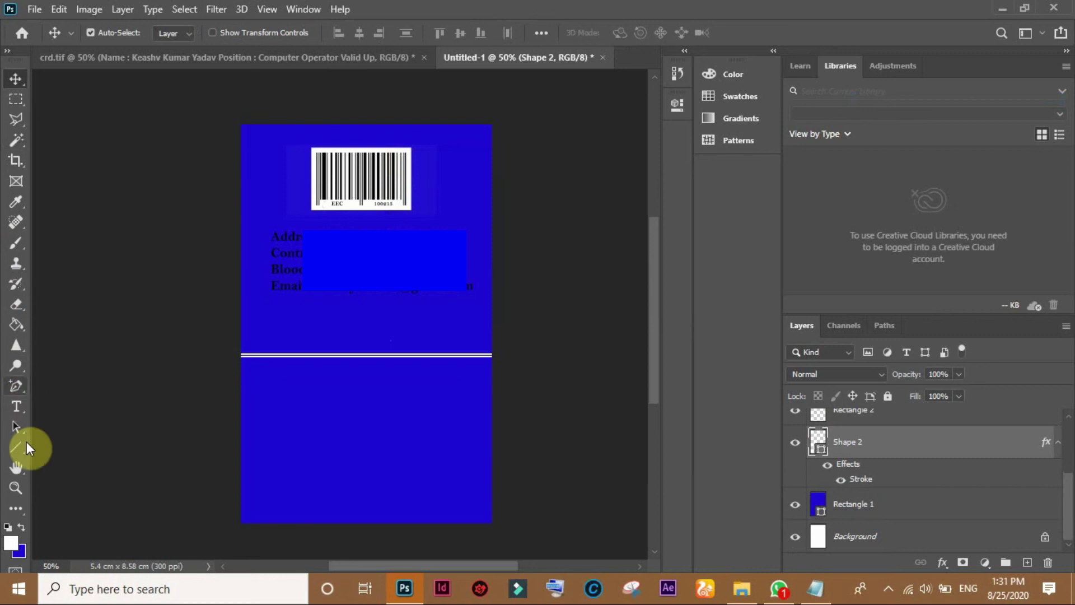
Step: Draw a new horizontal line, Shape 3, spanning the card above the existing divider
left_click(17, 447)
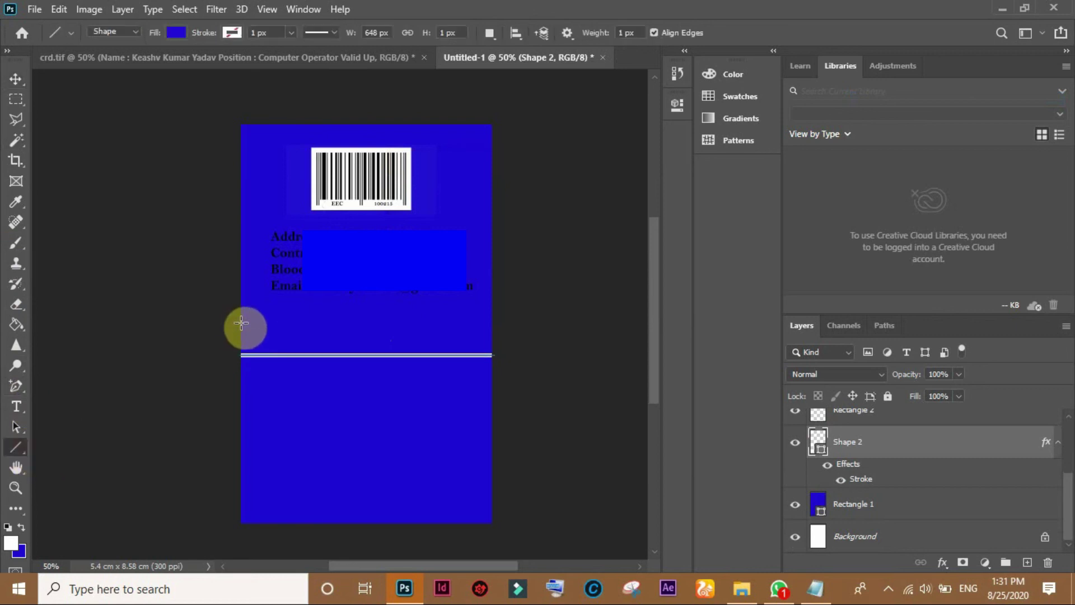
left_click_drag(241, 323, 494, 325)
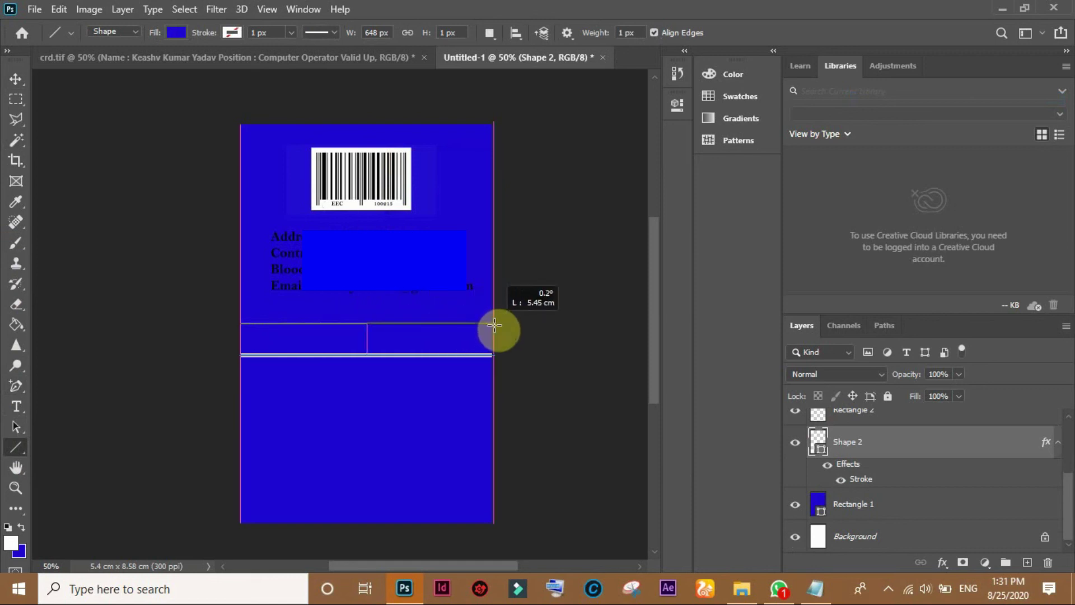
left_click_drag(494, 325, 497, 323)
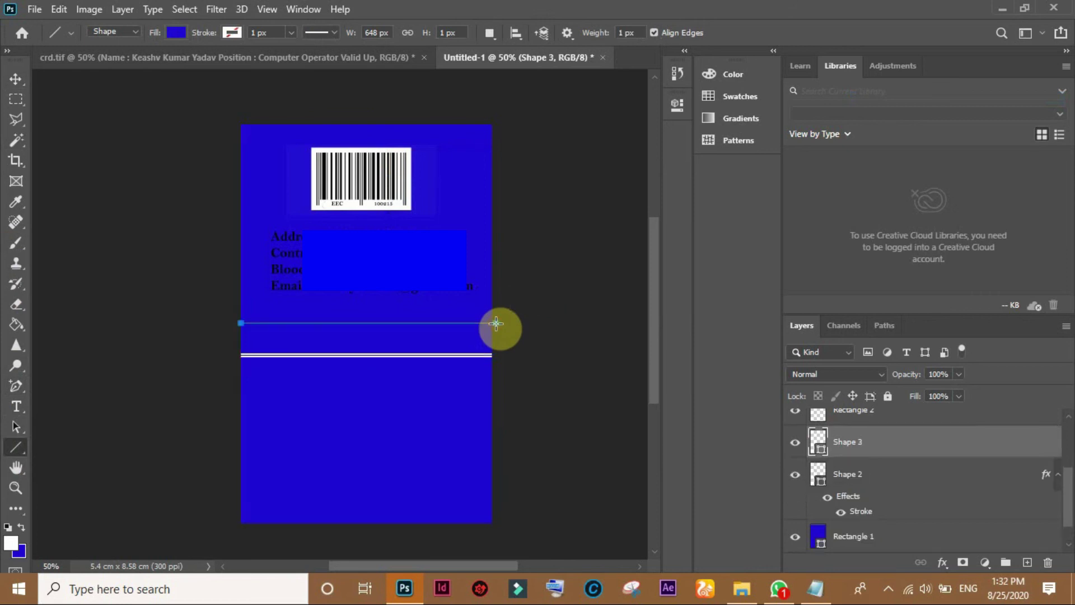
Step: Add a white stroke to the Shape 3 line through Blending Options
right_click(833, 456)
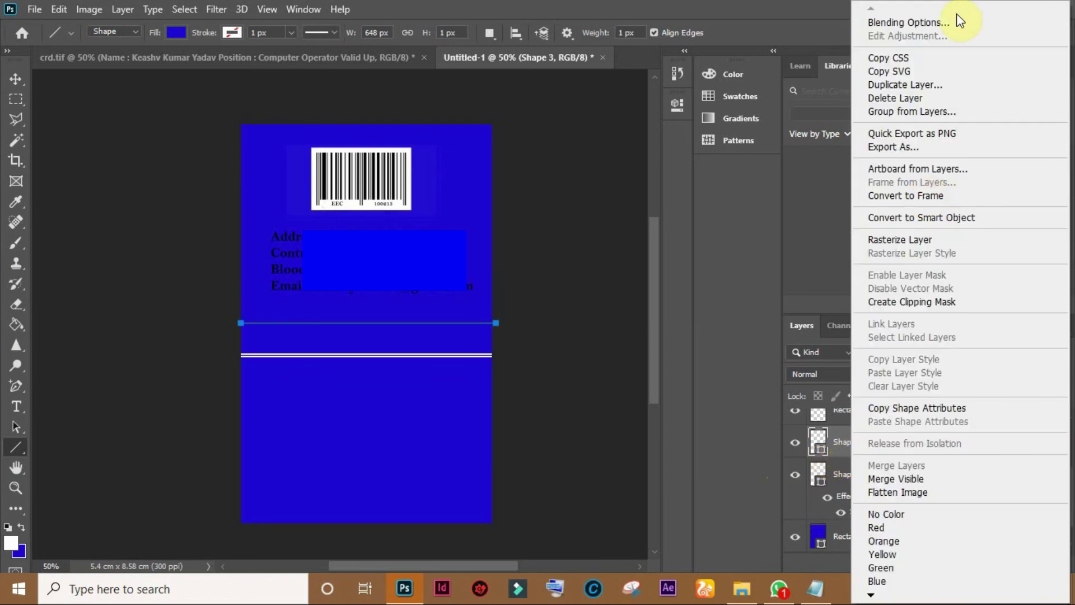
left_click(932, 23)
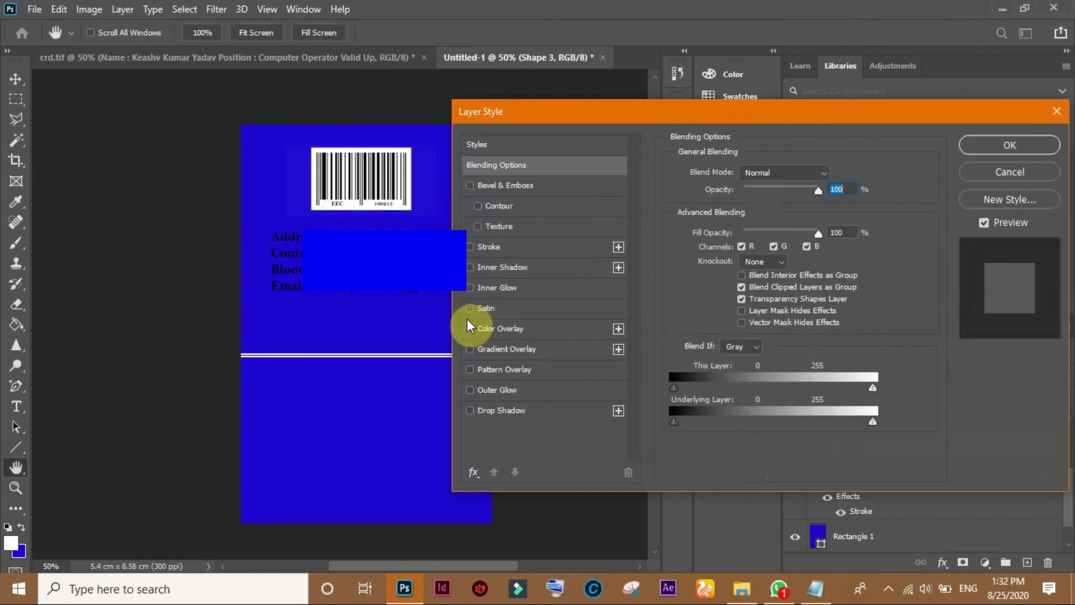
left_click(469, 247)
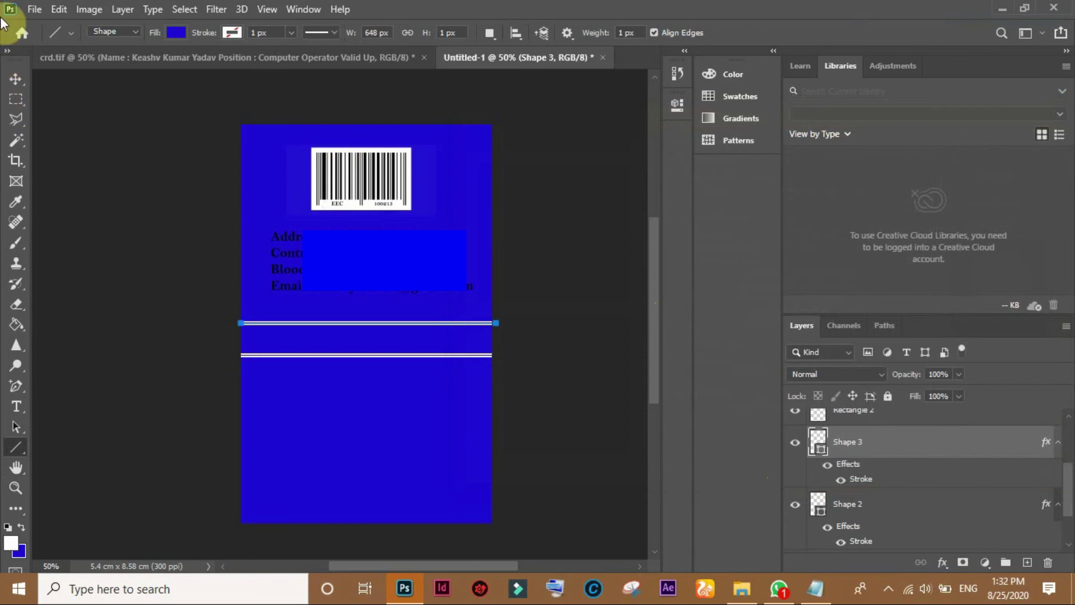
left_click(16, 79)
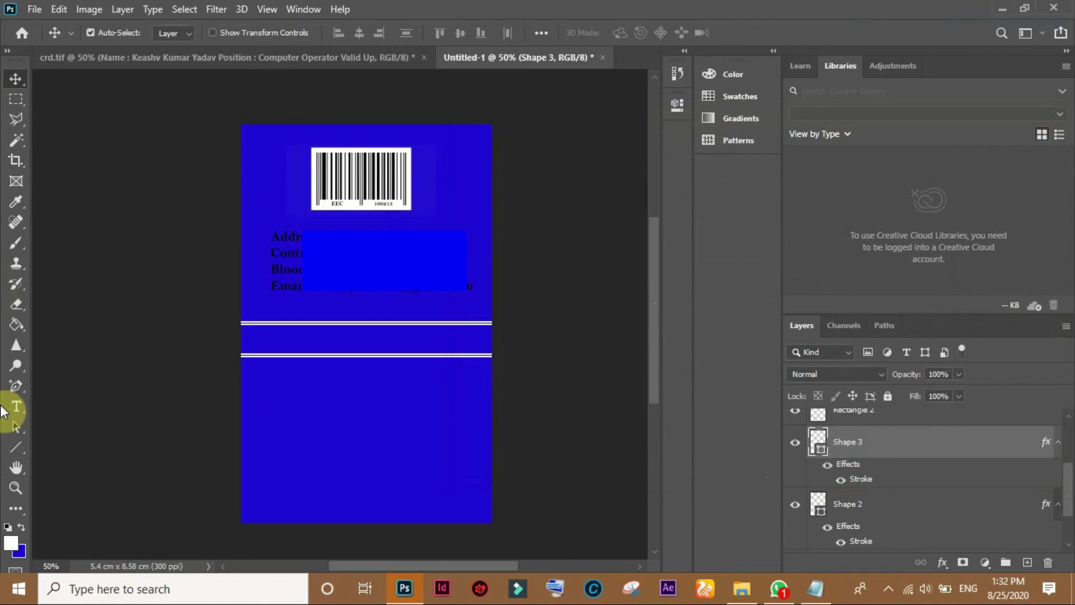
Step: Shrink all the address text to 6 pt with tighter line spacing
left_click(335, 247)
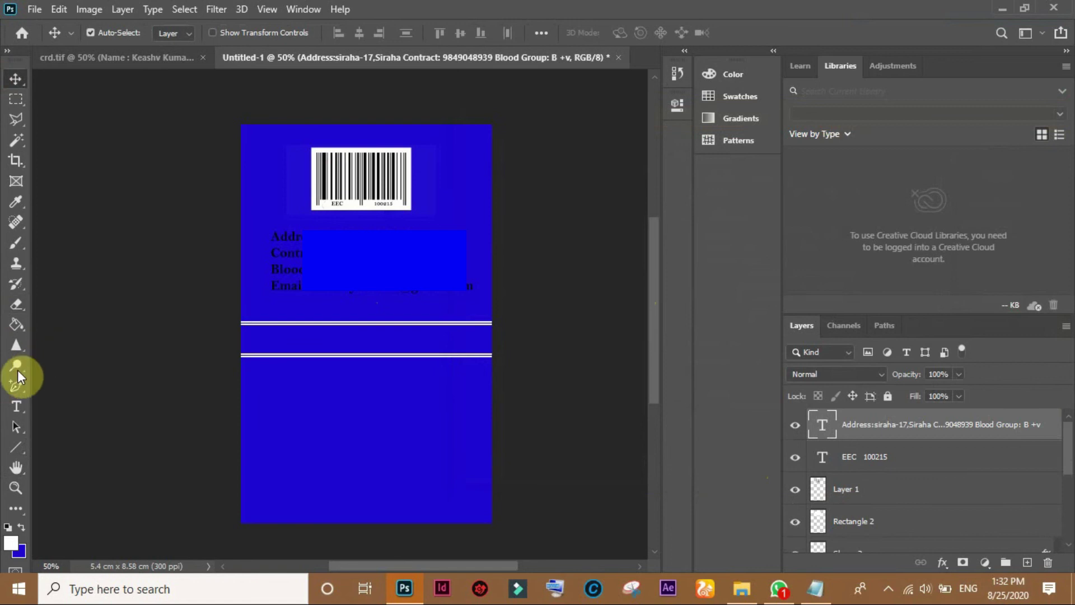
left_click(17, 412)
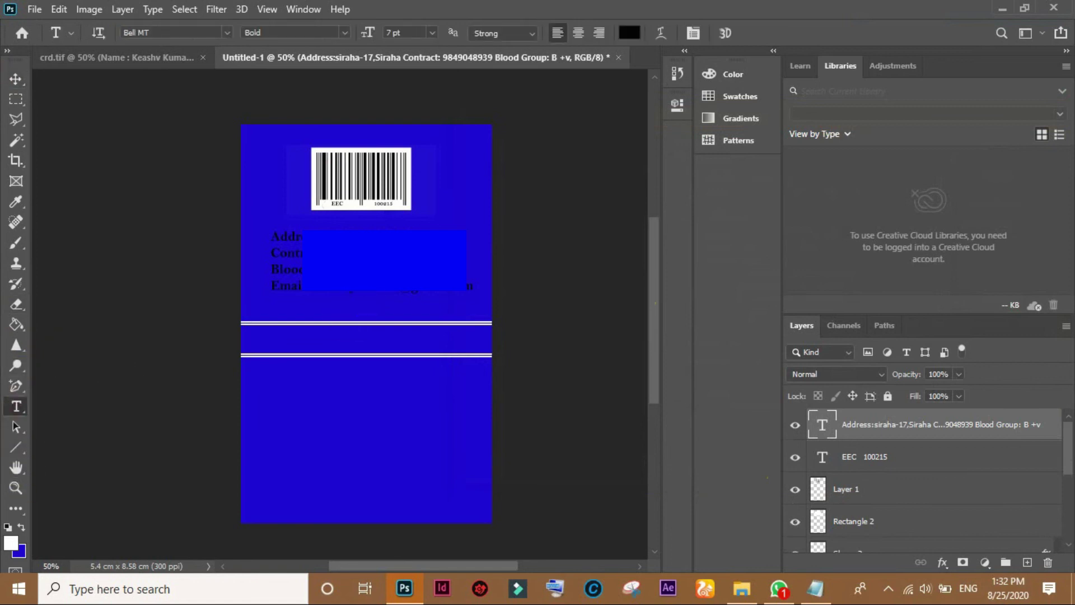
left_click(336, 288)
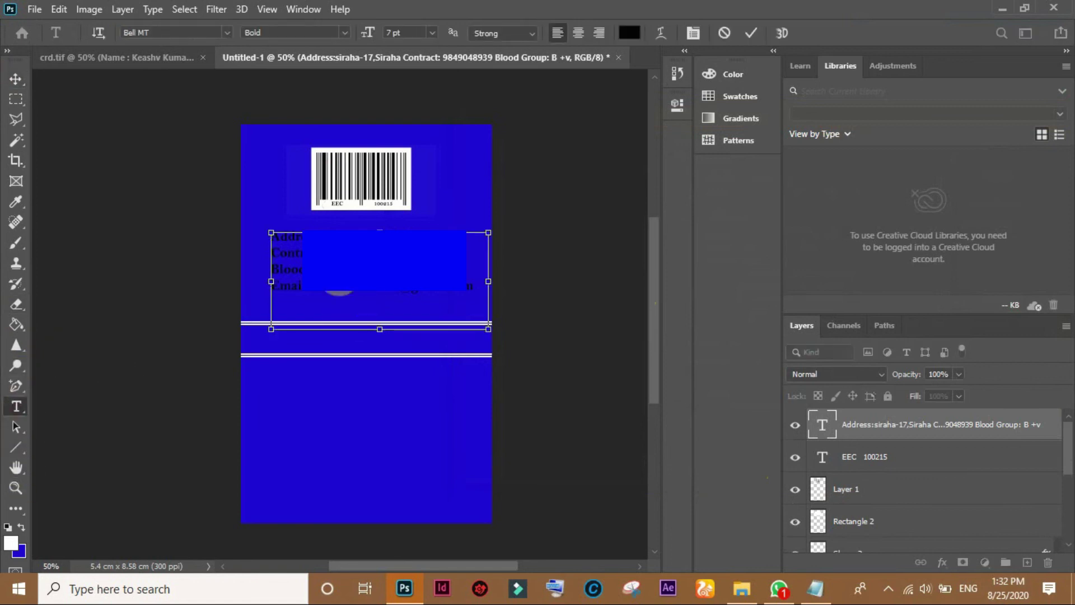
key("ctrl+a")
key("ctrl+shift+comma")
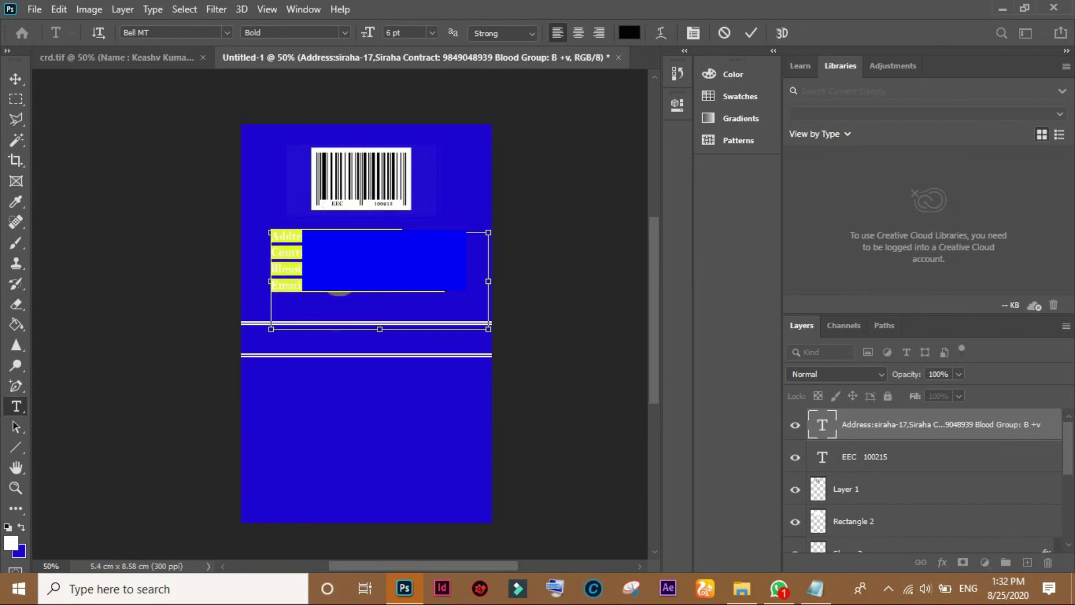
key("alt+Up")
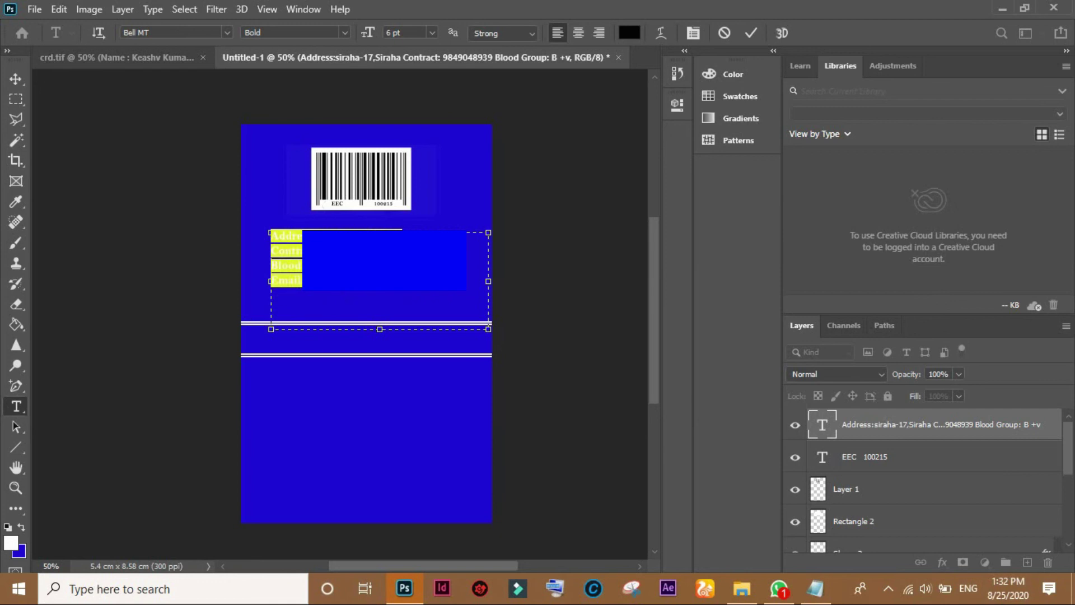
key("alt+Up")
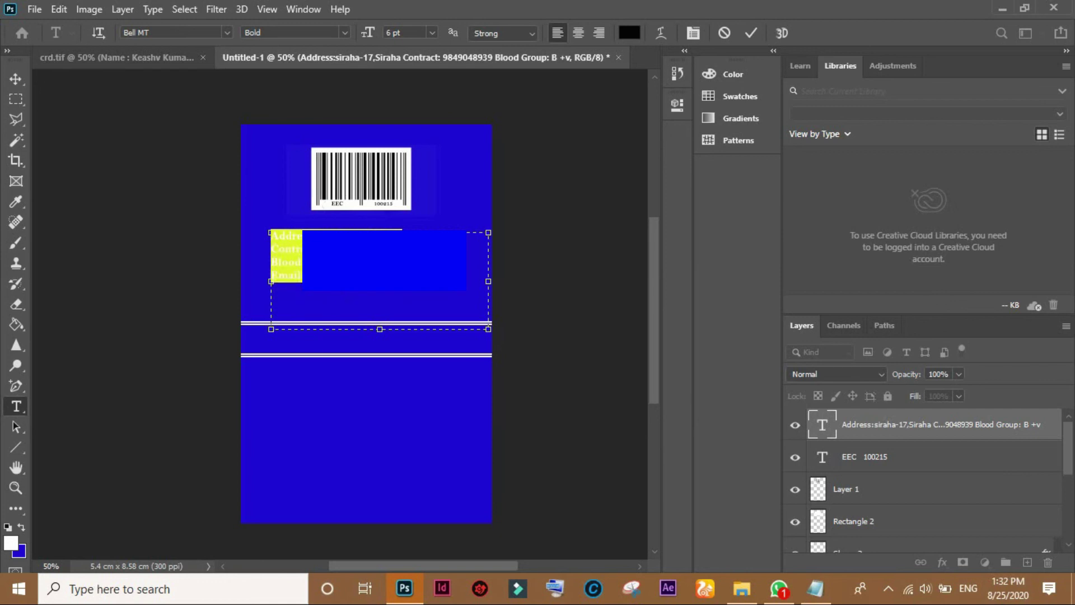
left_click(16, 78)
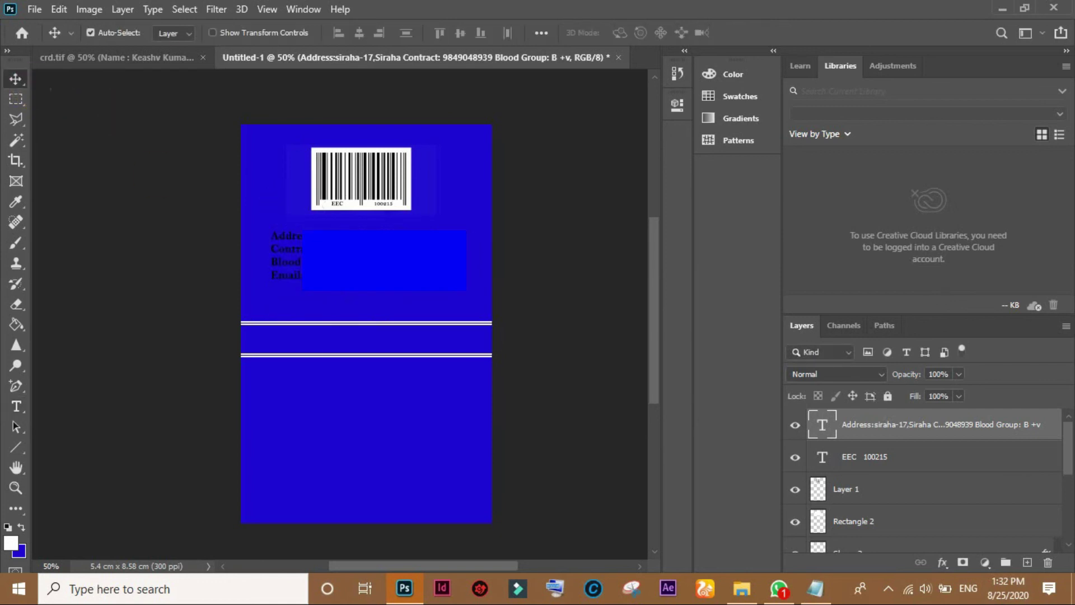
Step: Shift the address block up and raise the upper divider line just below it
left_click_drag(336, 234, 351, 228)
left_click(525, 294)
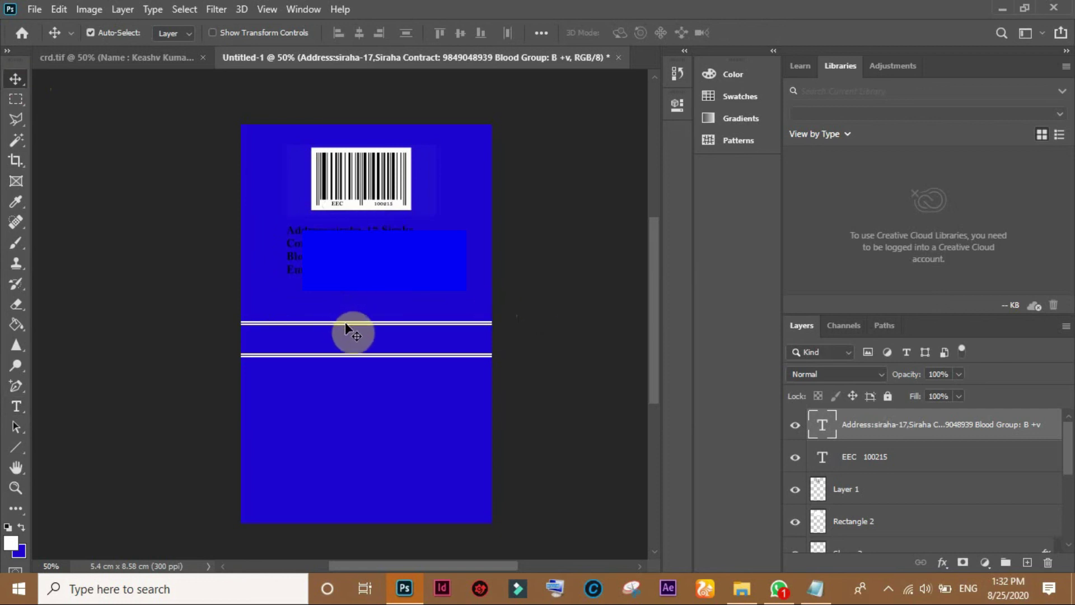
left_click_drag(346, 324, 343, 299)
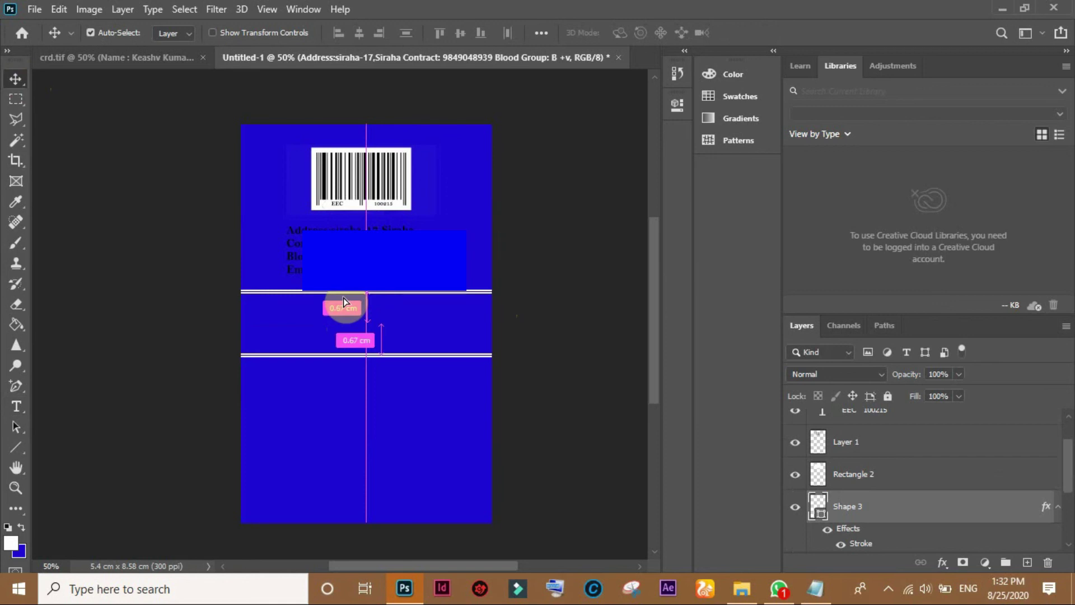
left_click_drag(343, 301, 344, 302)
Step: Select the lower Shape 2 divider, undo accidental background moves, and zoom in on the dividers
left_click_drag(342, 358, 343, 340)
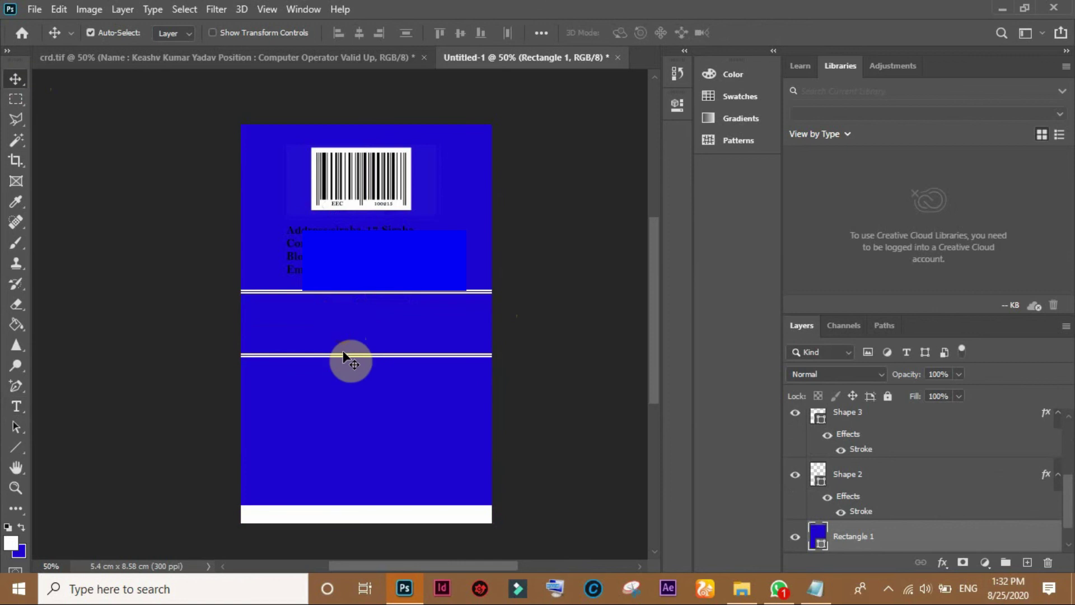
left_click_drag(342, 353, 344, 345)
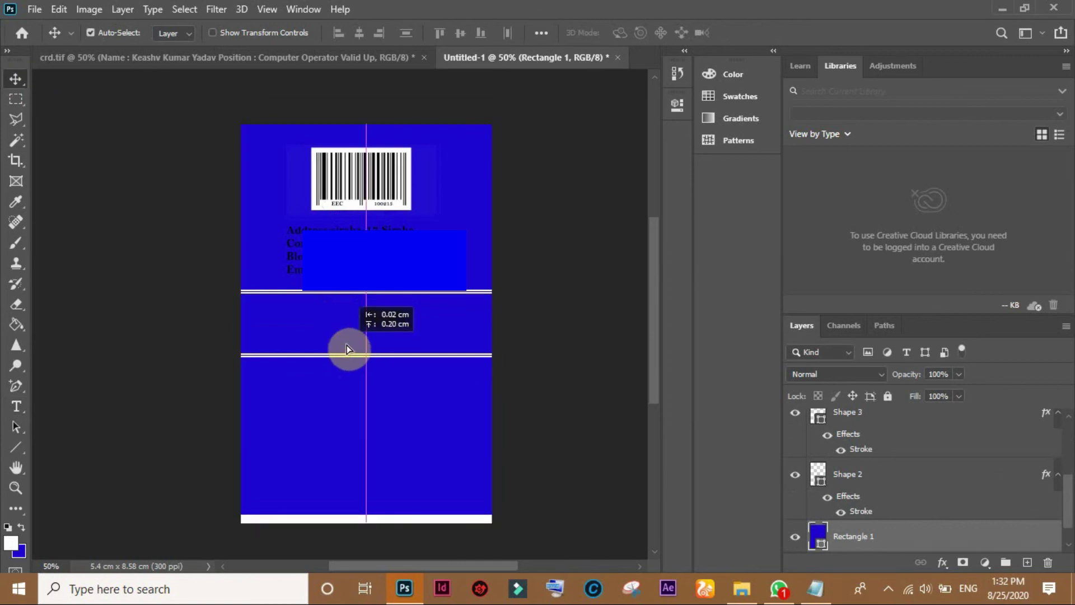
key("ctrl+z")
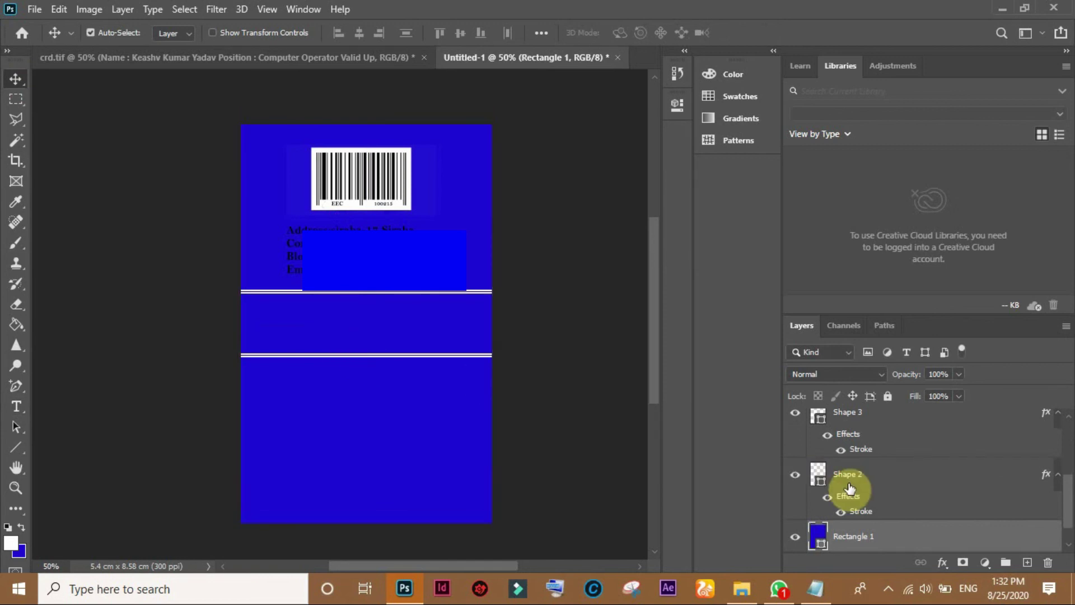
left_click(846, 474)
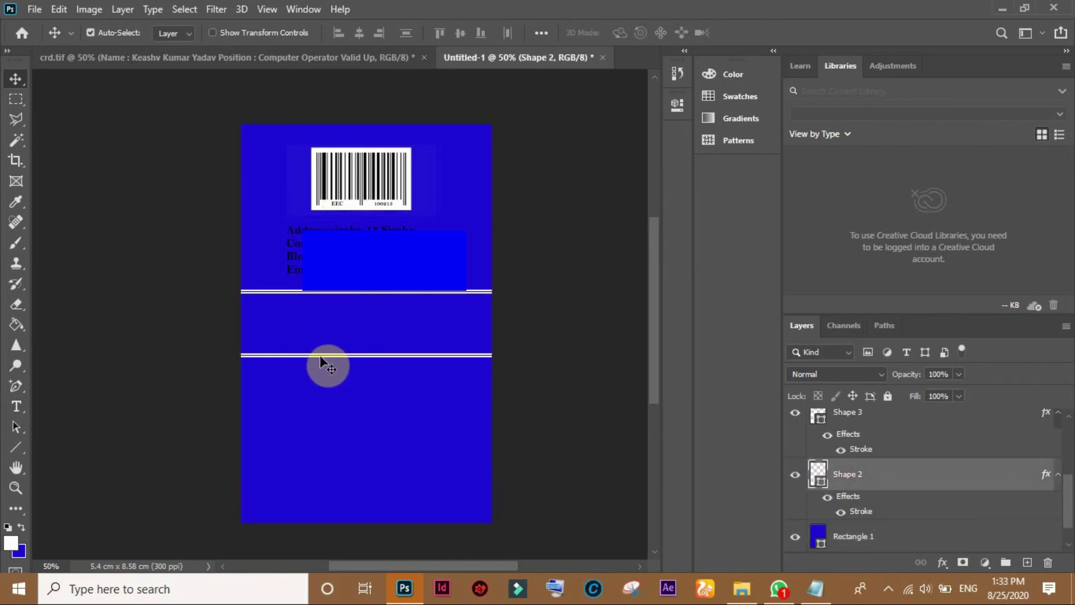
left_click_drag(321, 355, 321, 338)
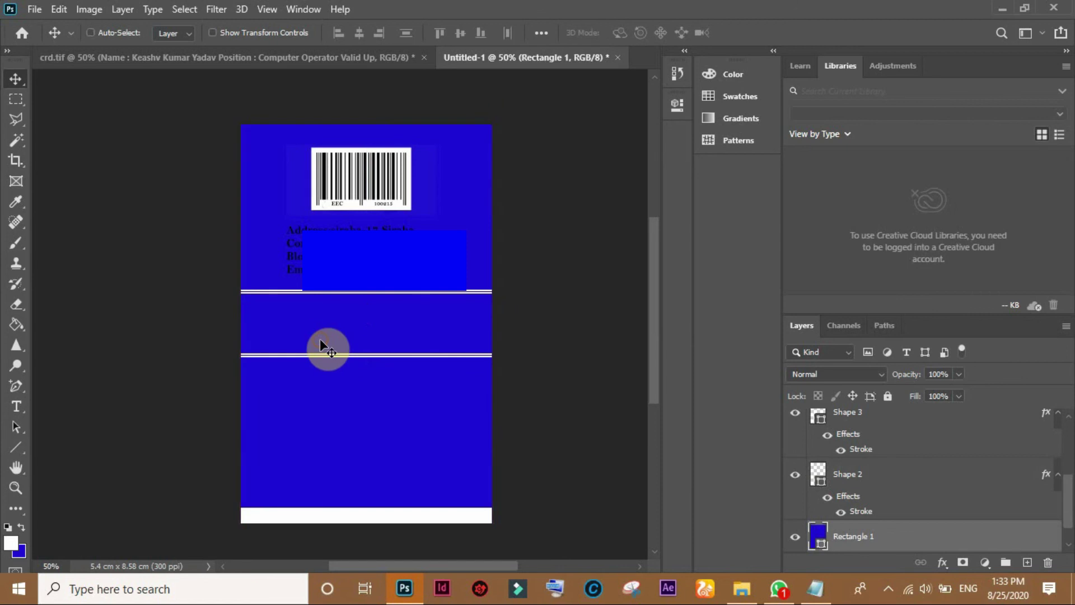
key("ctrl+z")
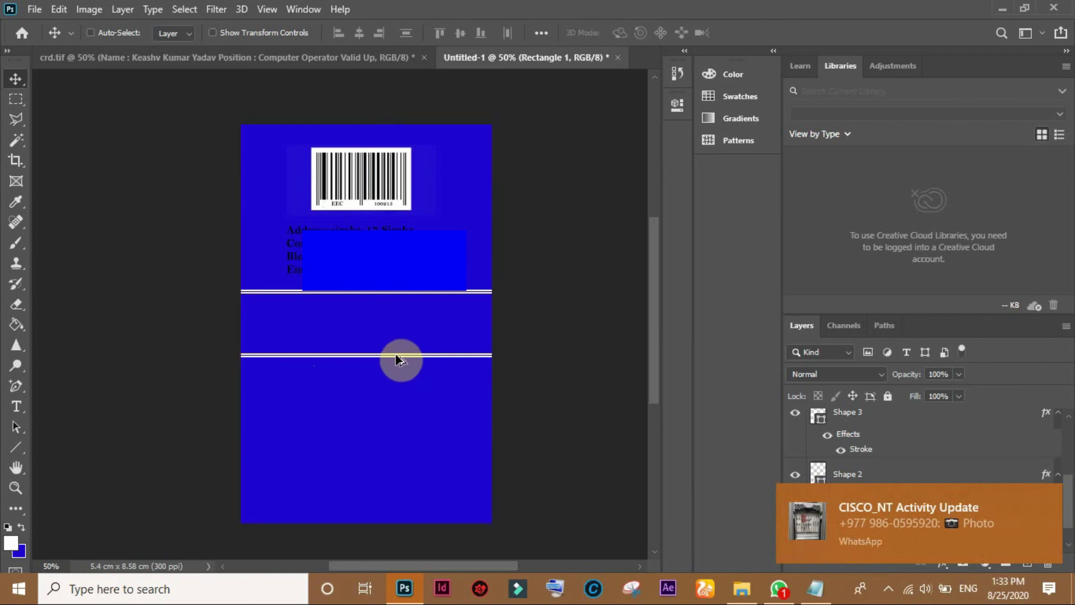
key("ctrl+z")
left_click(395, 355)
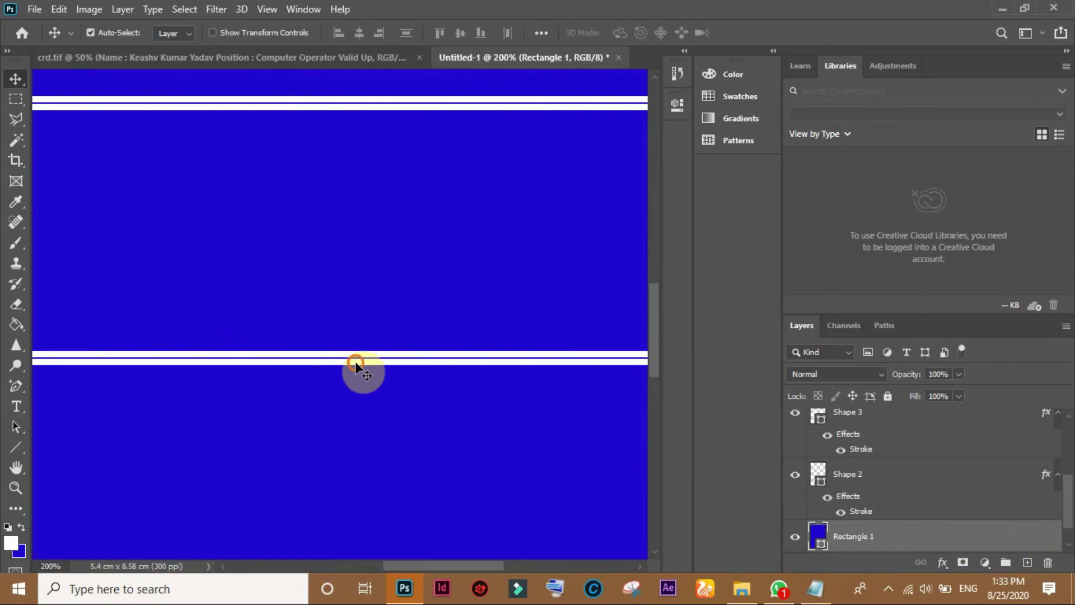
Step: Select Shape 2 from the canvas layer list and drag it up toward the first divider
left_click(373, 357)
left_click(848, 473)
left_click(446, 355)
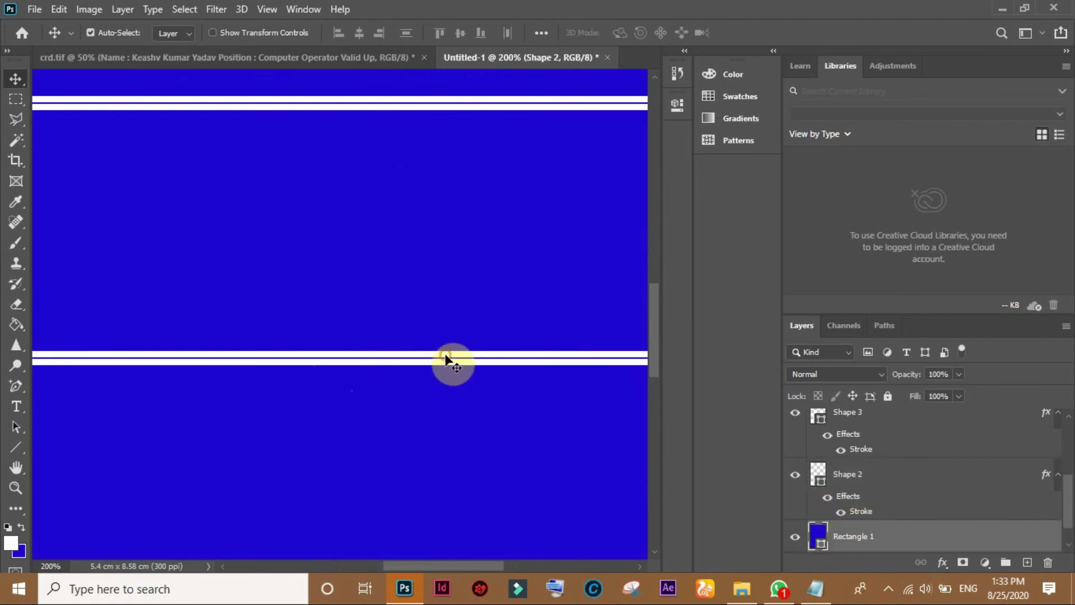
right_click(446, 355)
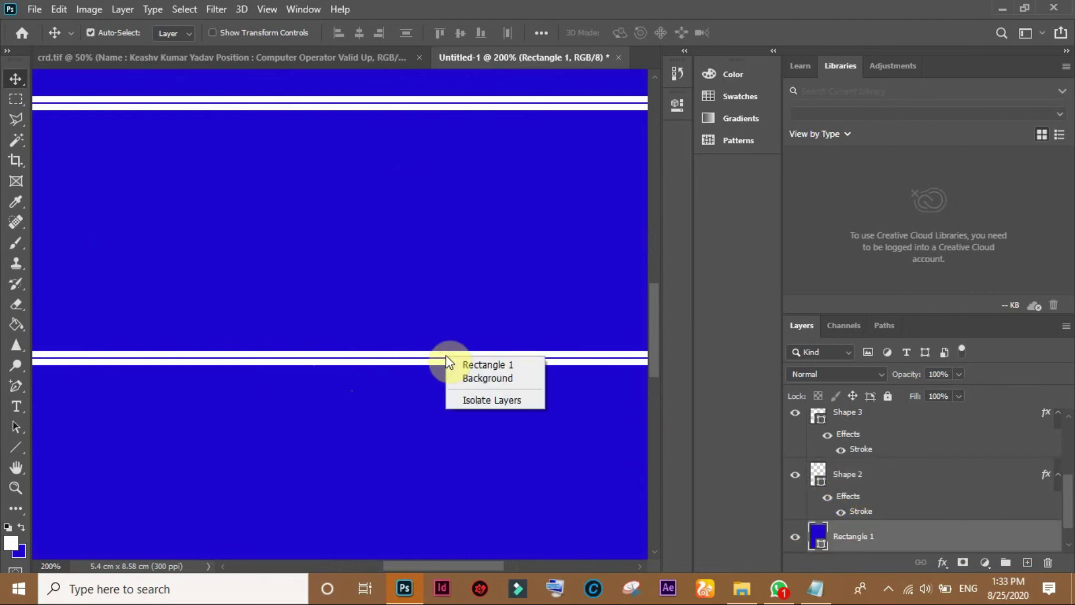
left_click(474, 367)
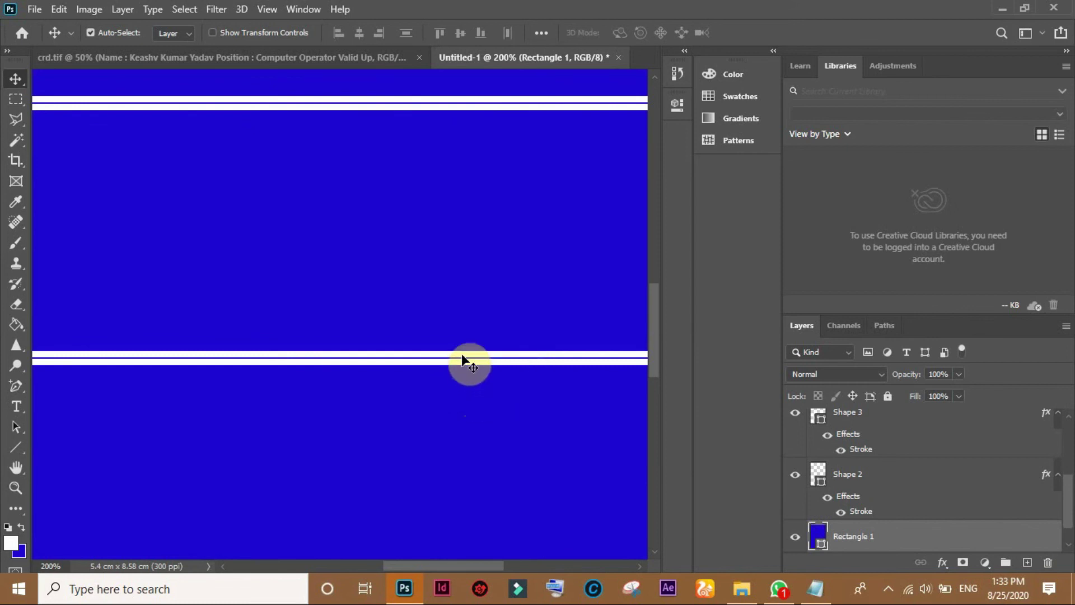
right_click(462, 363)
left_click(474, 381)
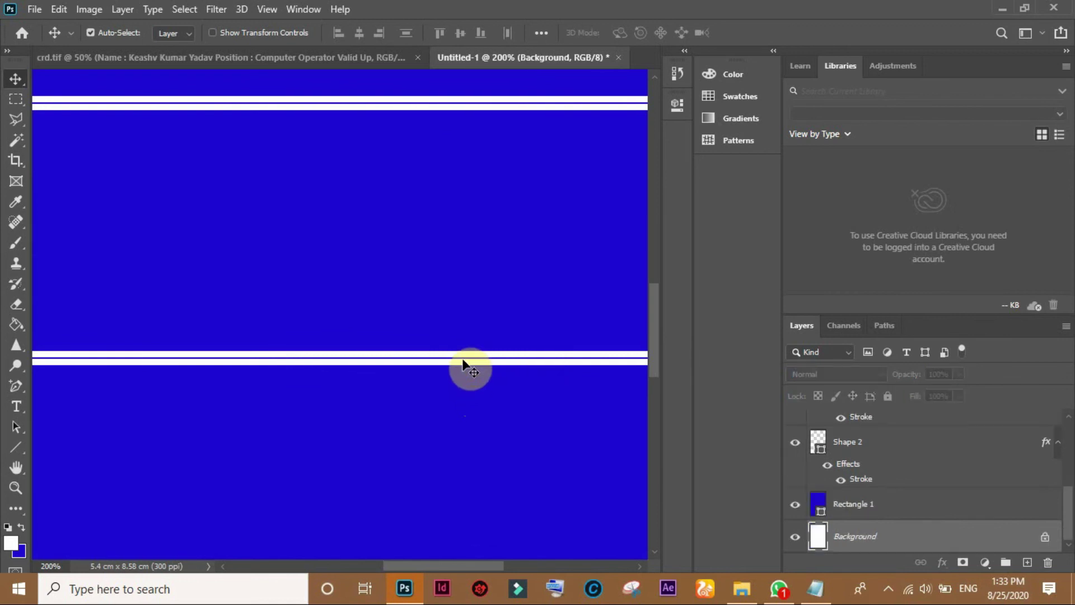
right_click(463, 360)
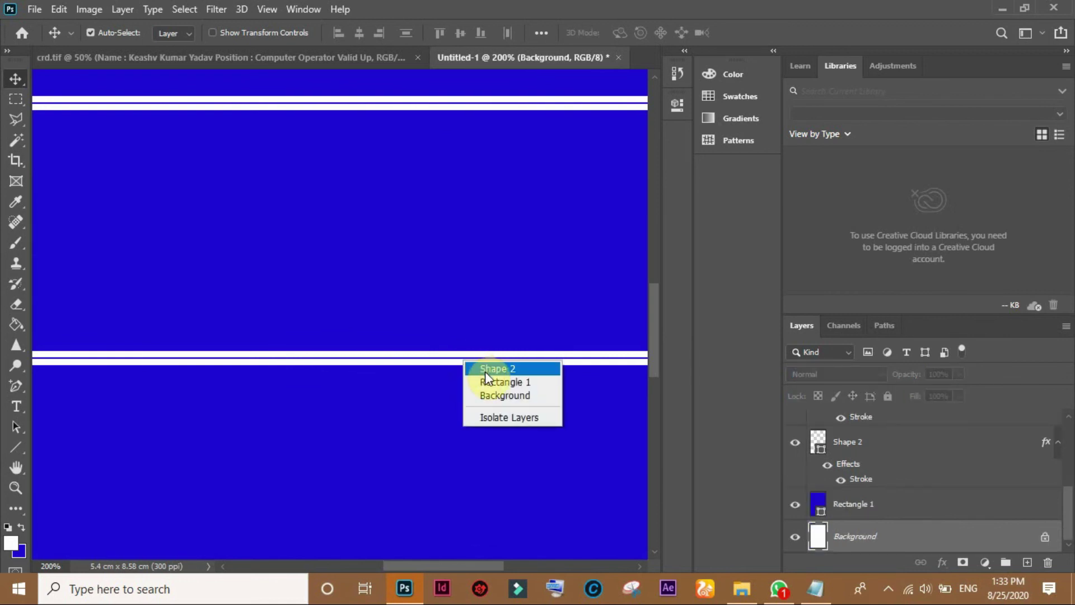
left_click(485, 369)
left_click_drag(469, 361, 472, 249)
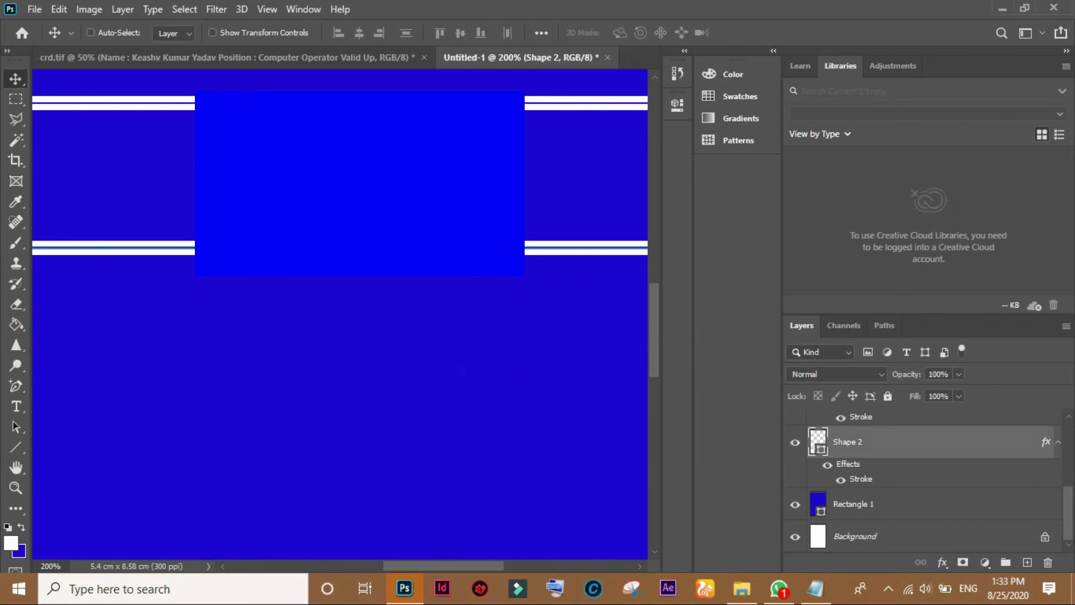
Step: Zoom out to view the whole card and clear the layer selection
left_click(470, 303, "alt")
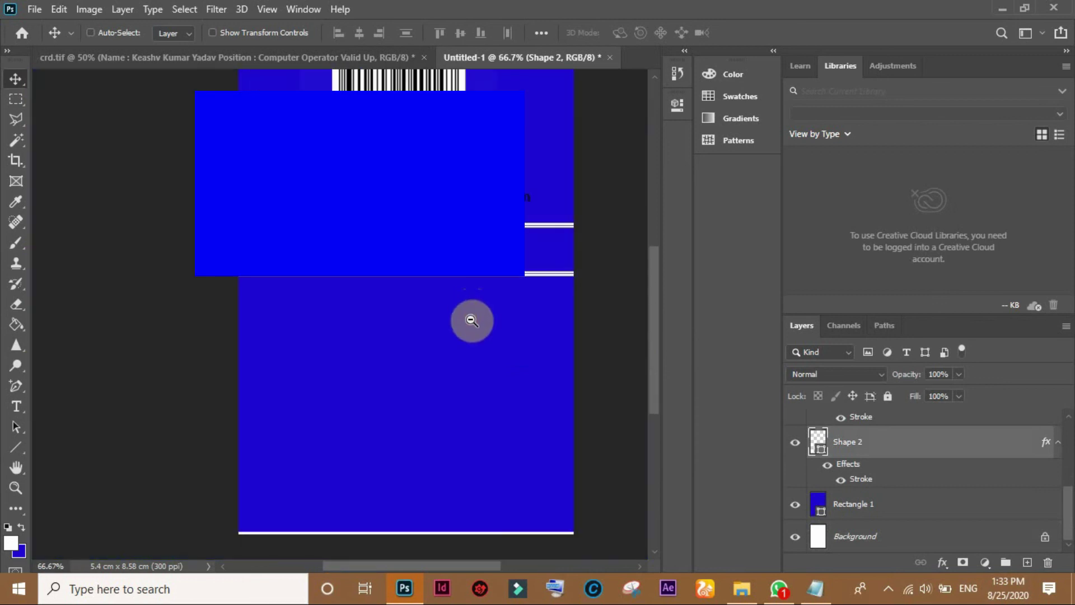
left_click(471, 320, "alt")
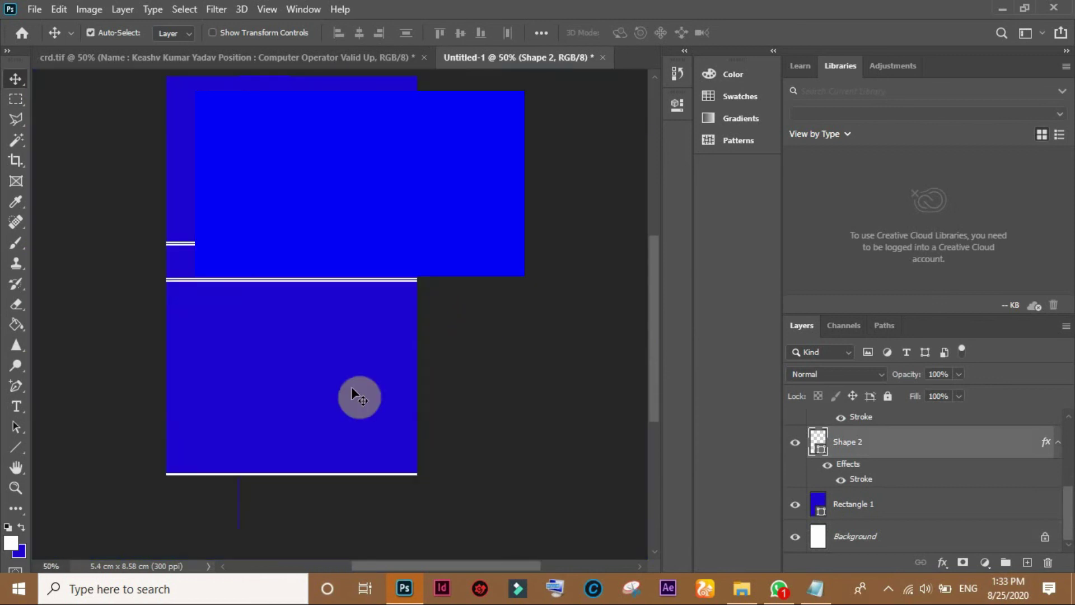
left_click(293, 397)
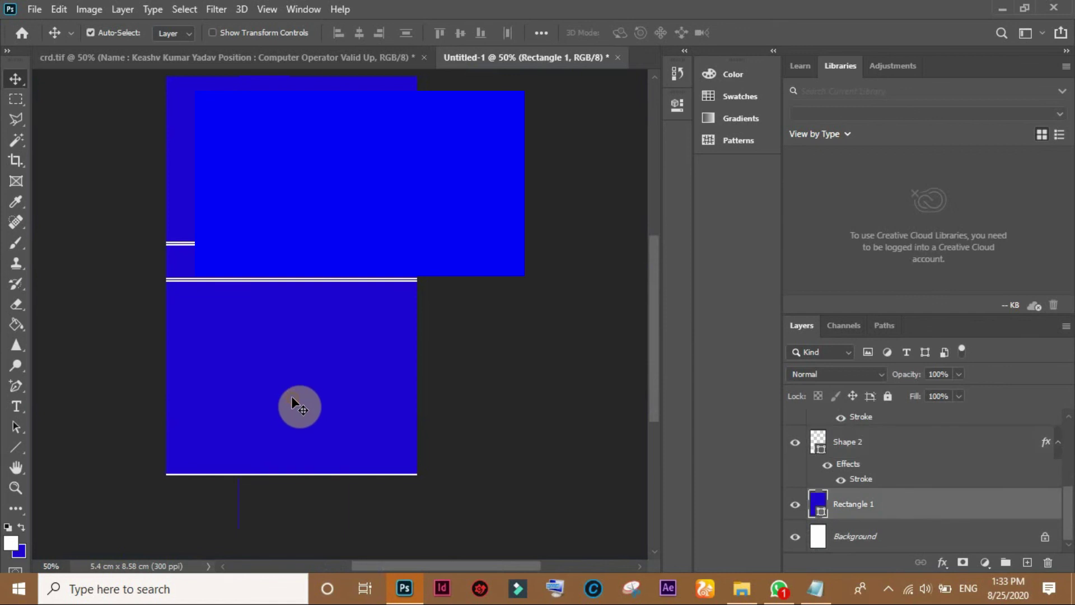
left_click(440, 348)
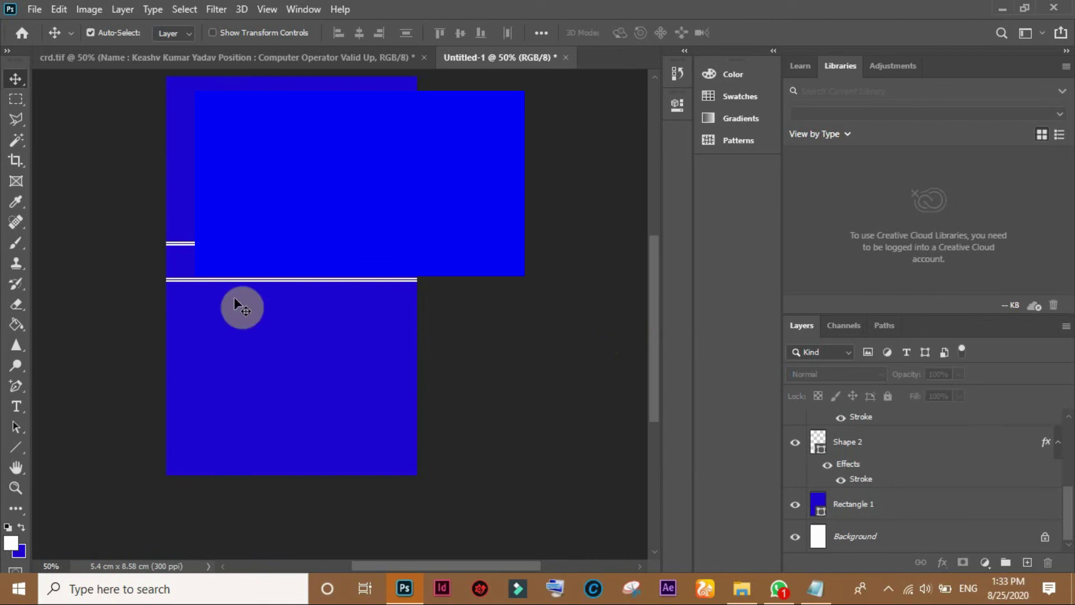
key("ctrl+z")
Step: Draw a paragraph text box in the band between the dividers and clear its placeholder
left_click(20, 412)
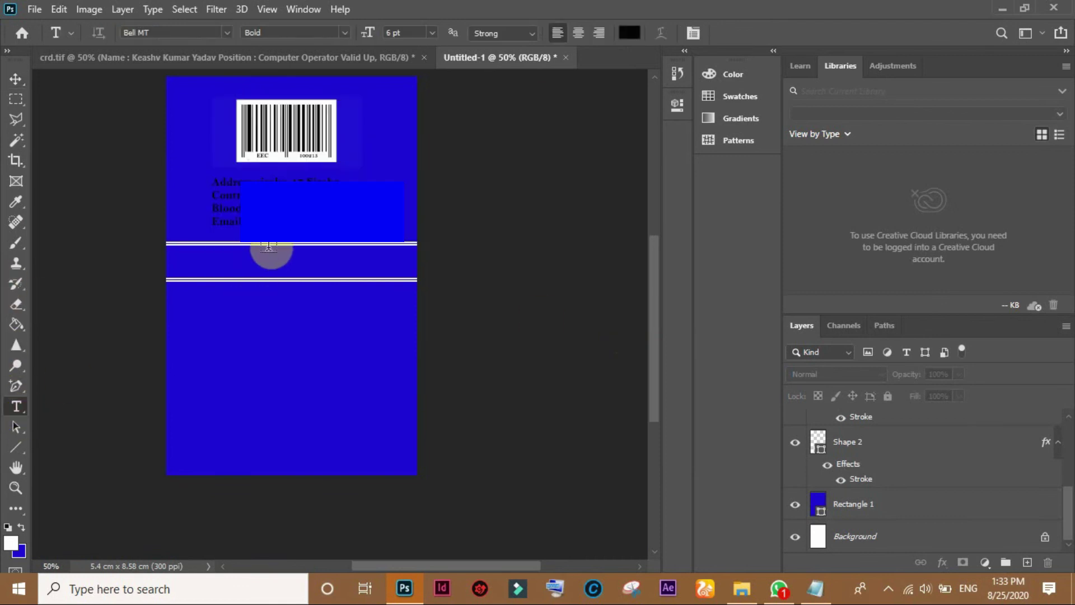
left_click_drag(182, 250, 409, 278)
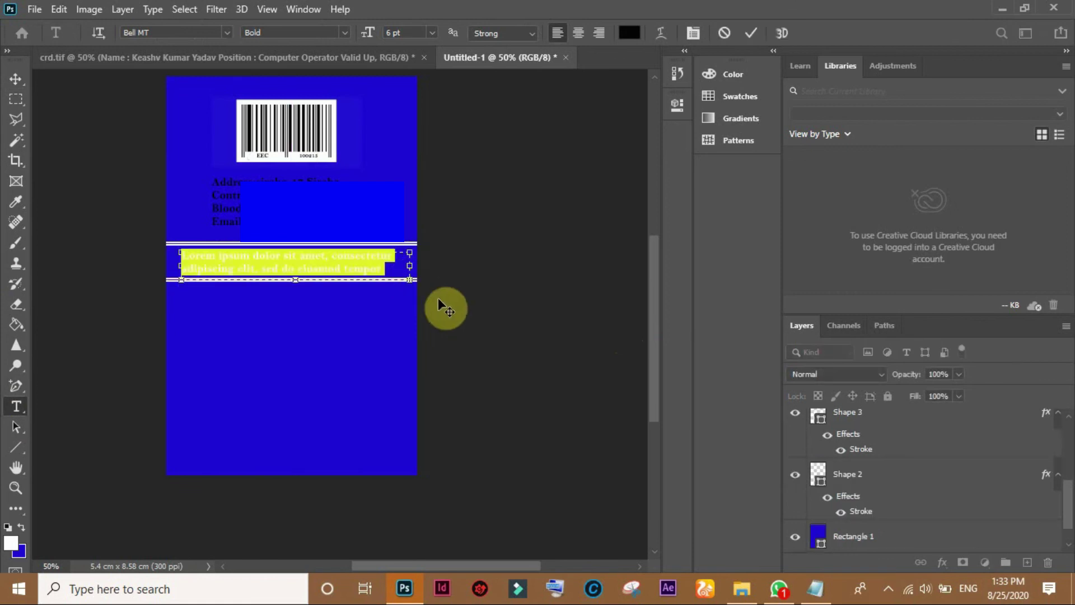
key("BackSpace")
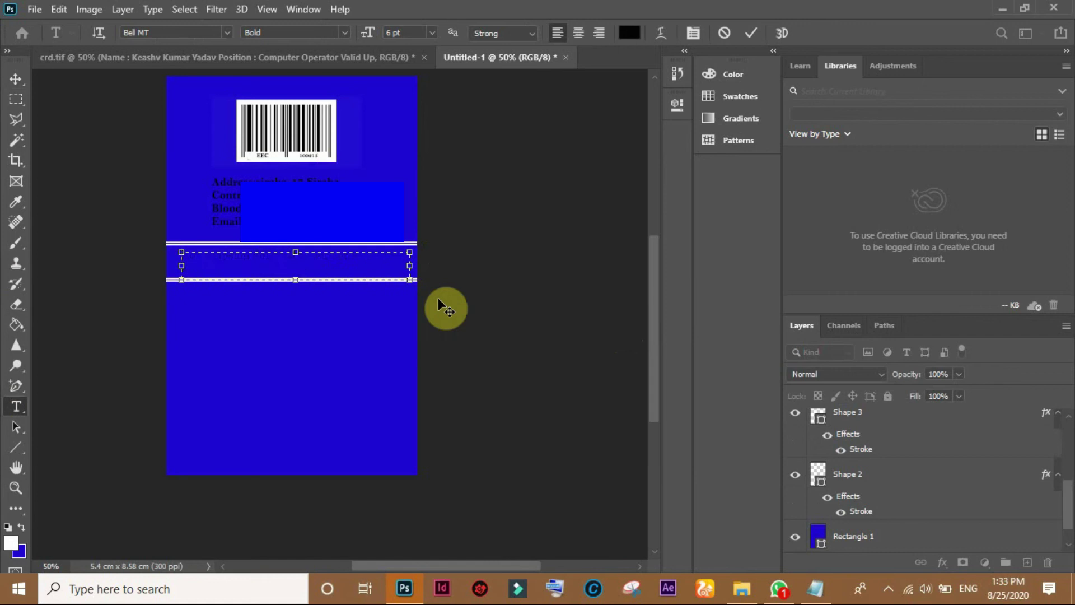
Step: Copy the 'If Found Please inform' line from the Notepad notes
left_click(810, 594)
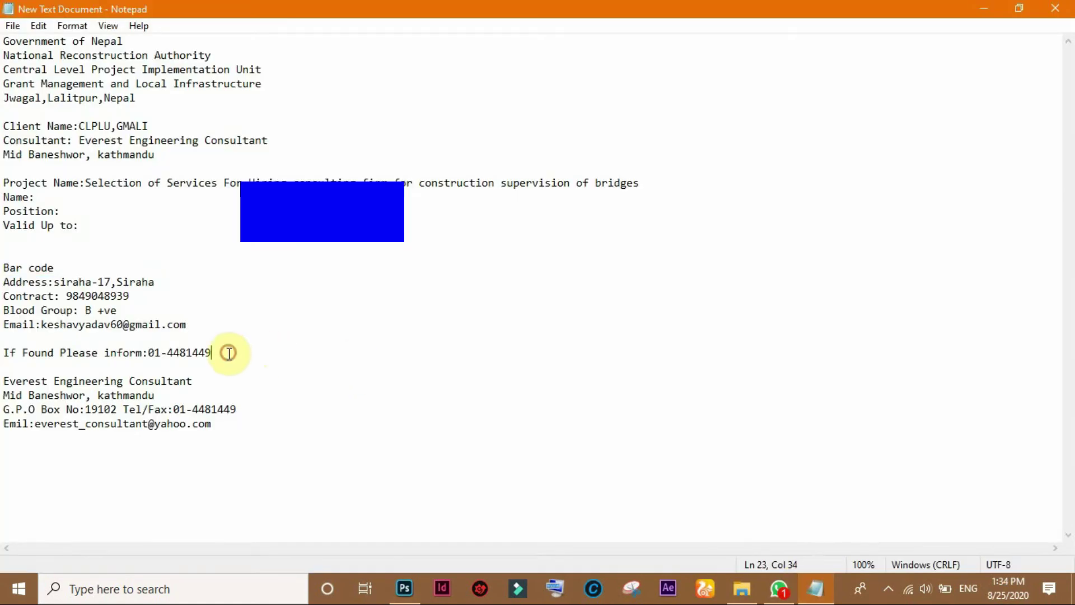
left_click_drag(213, 352, 3, 339)
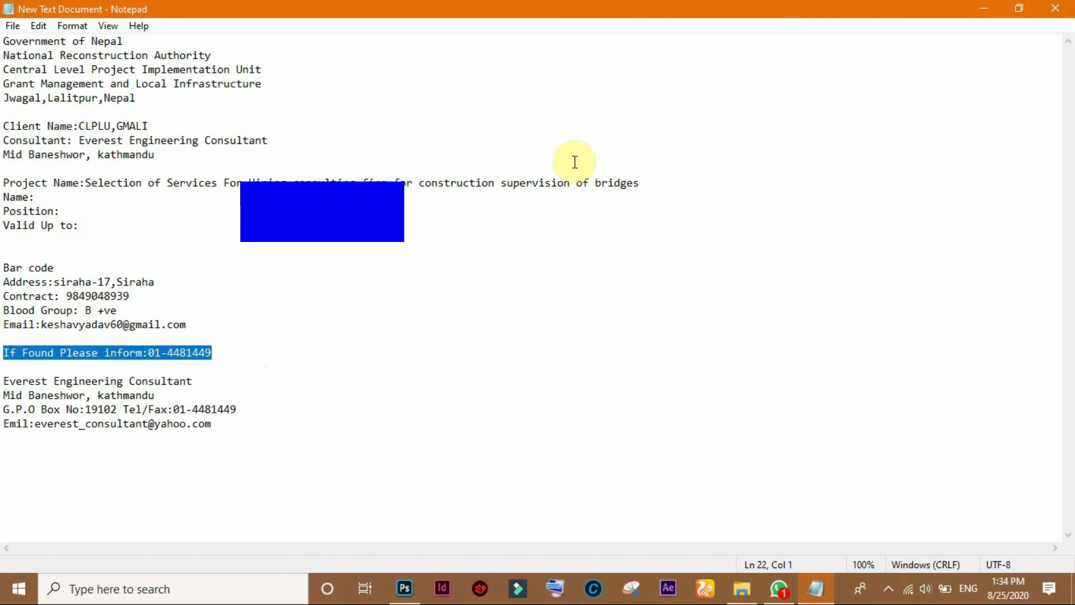
left_click(984, 8)
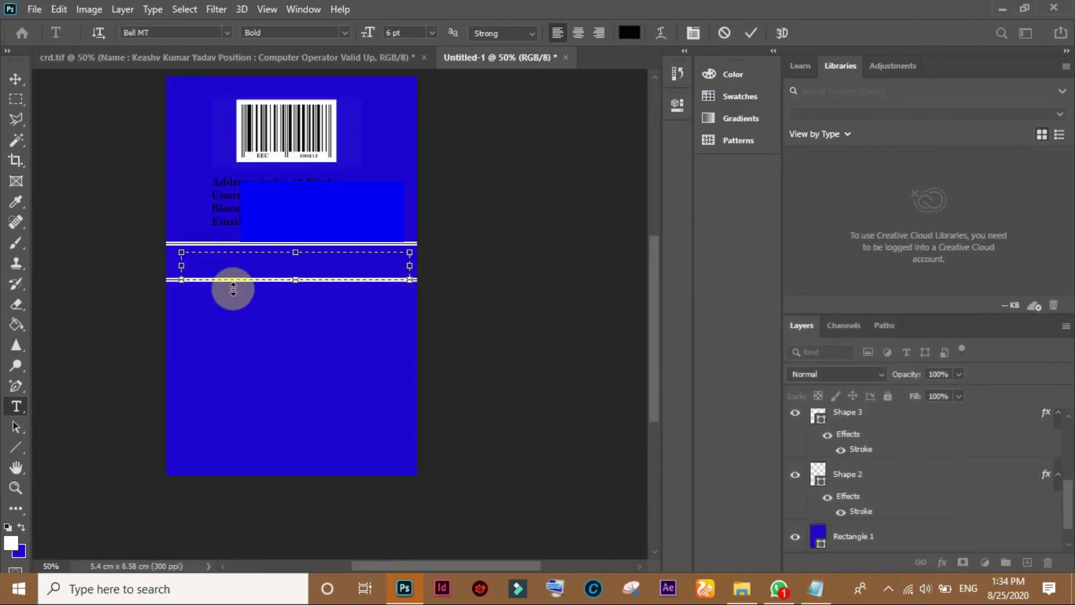
Step: Paste the 'If Found Please inform' line and colour it white (#ffffff)
key("ctrl+v")
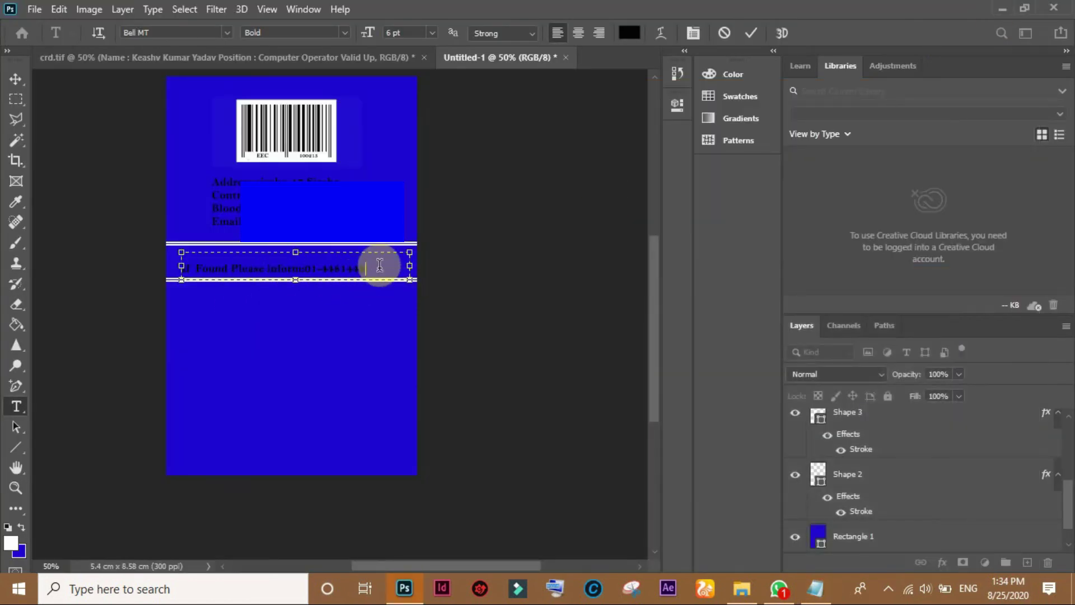
triple_click(380, 265)
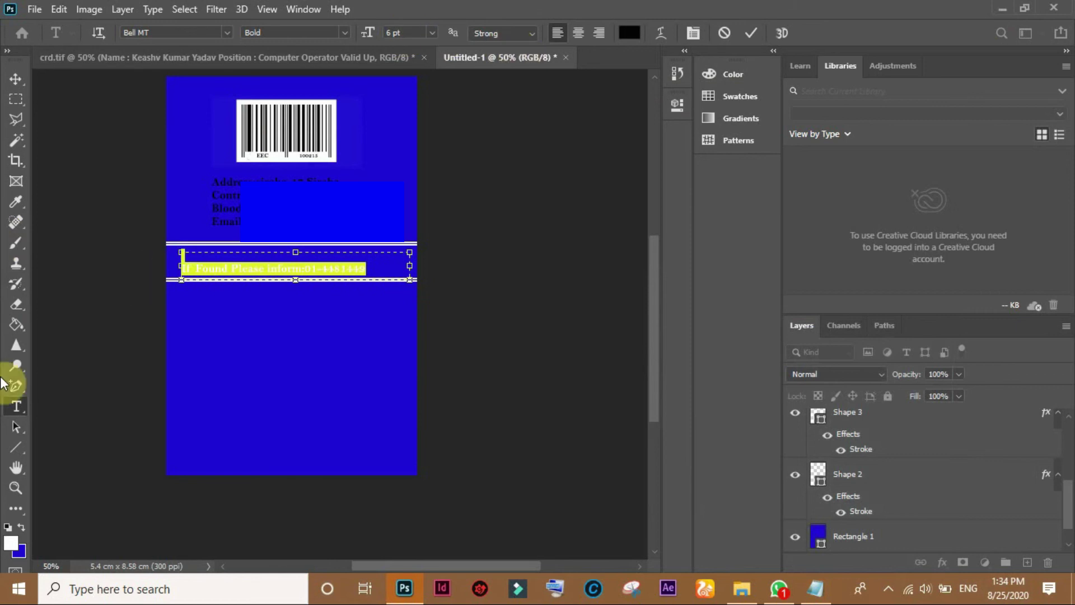
left_click(627, 35)
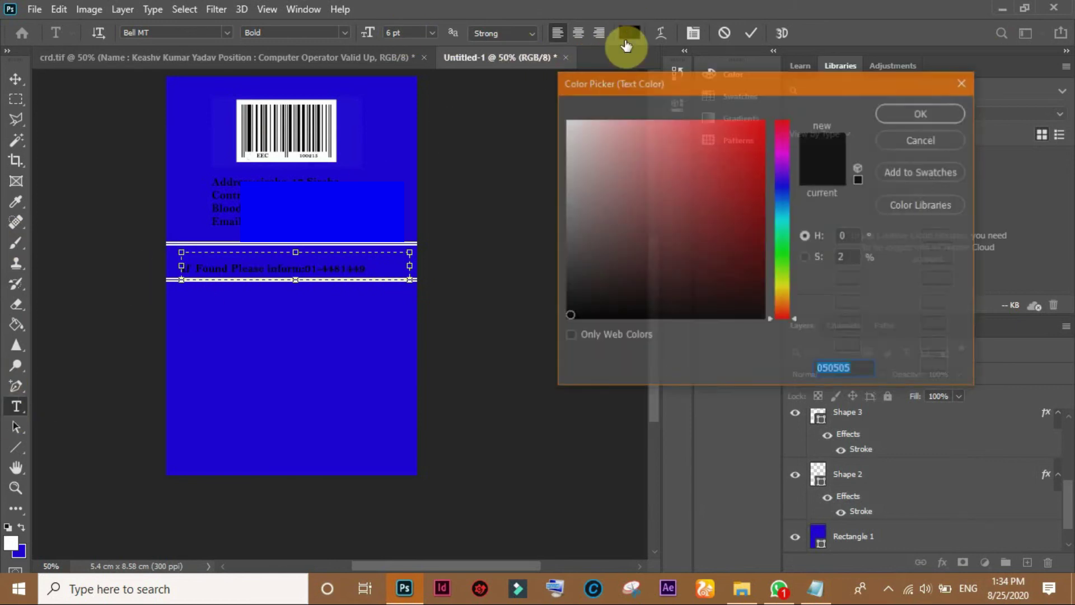
left_click(566, 119)
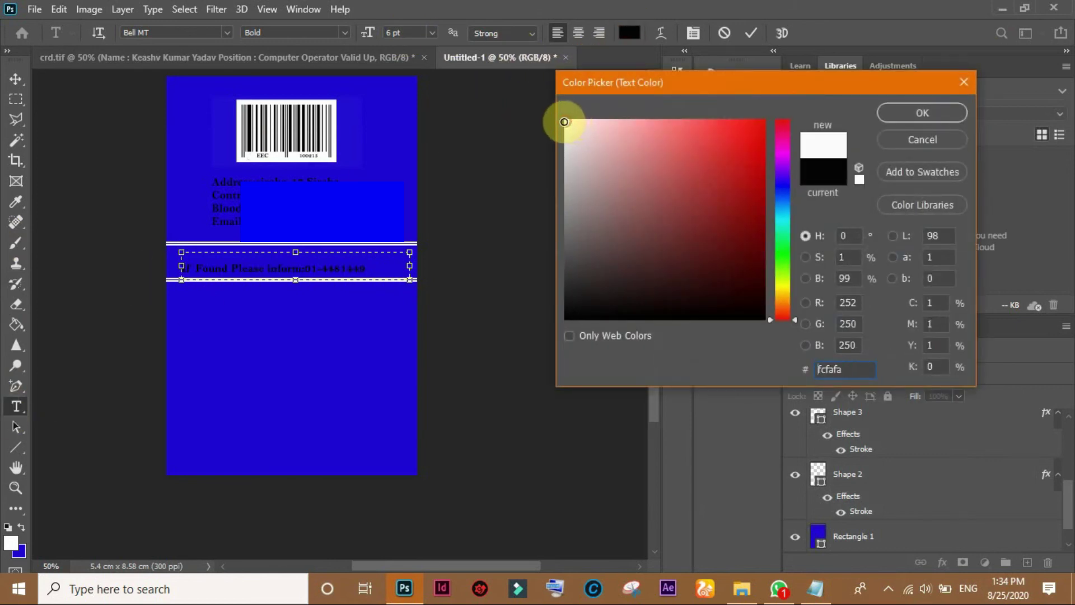
left_click(912, 112)
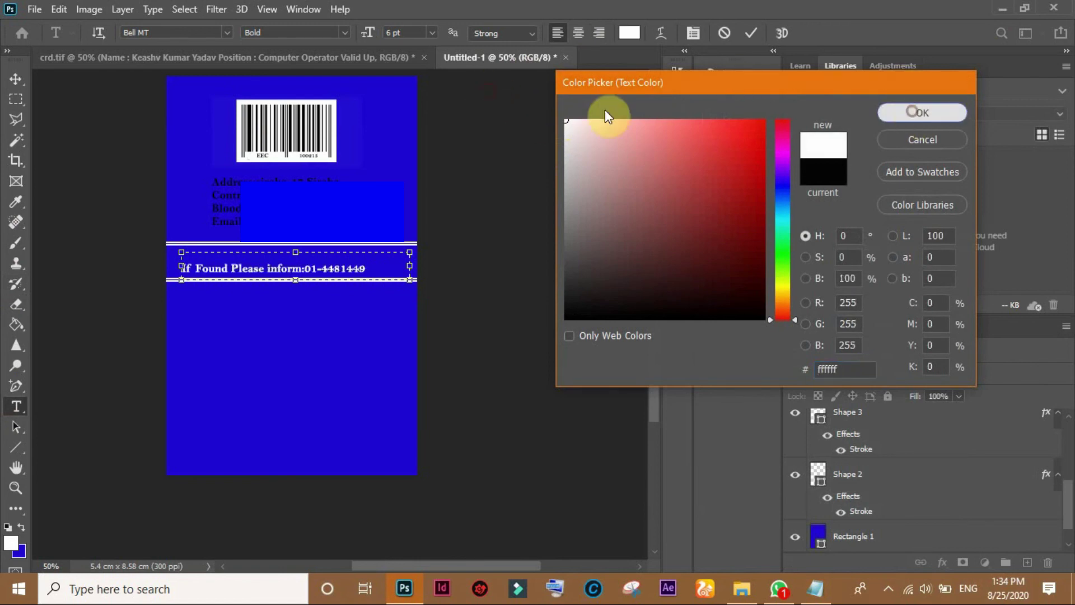
left_click(15, 79)
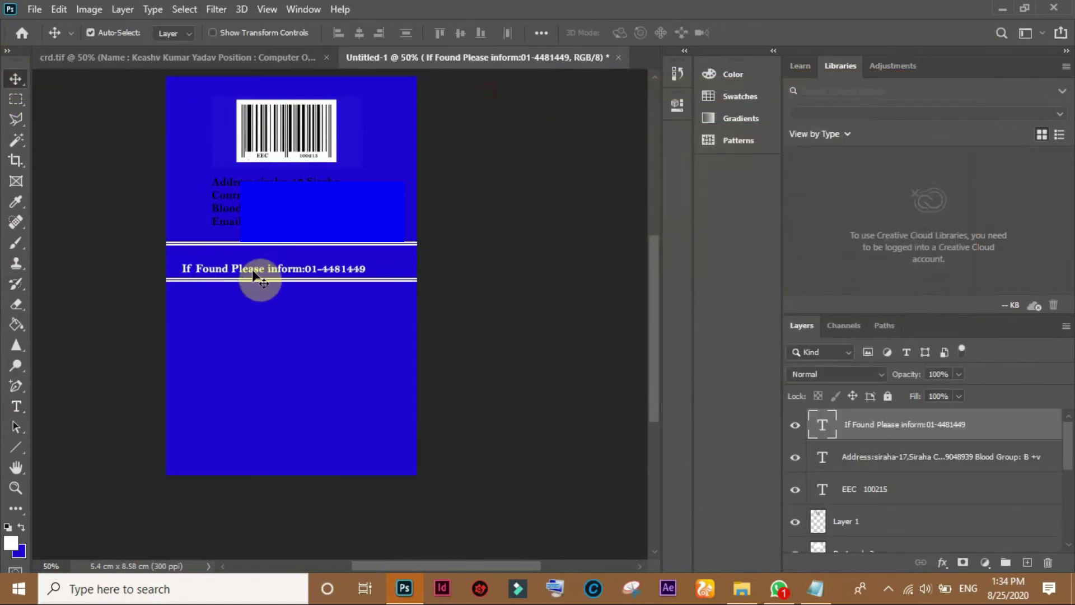
Step: Centre the white text line between the two dividers
left_click_drag(252, 272, 260, 263)
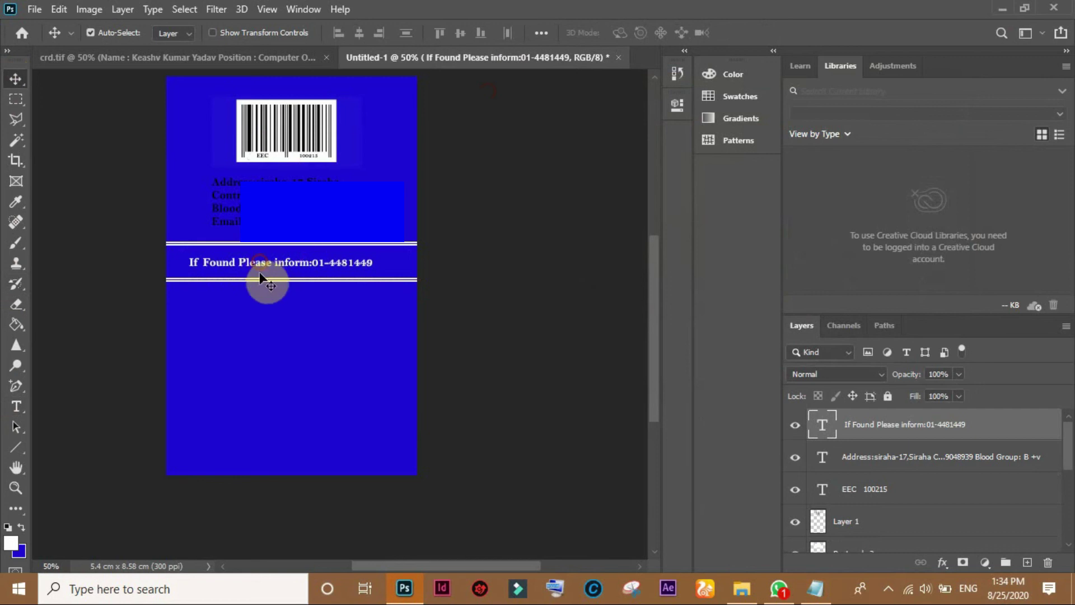
key("Right")
key("Right")
key("Right")
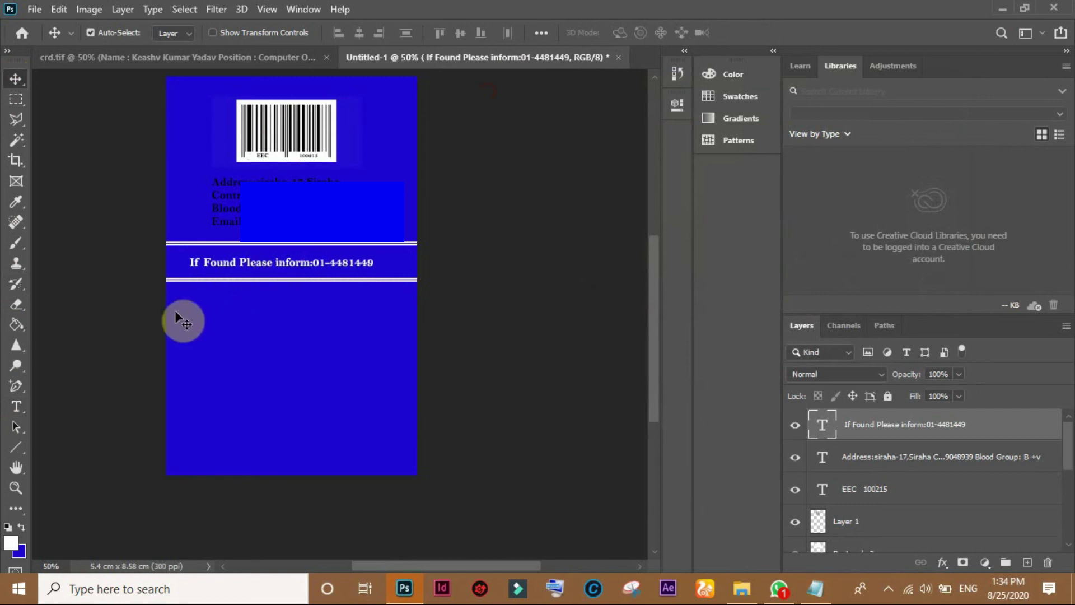
key("Up")
key("Up")
key("Up")
key("Up")
key("Up")
key("Up")
key("Left")
key("Left")
key("Left")
key("Left")
key("Left")
key("Left")
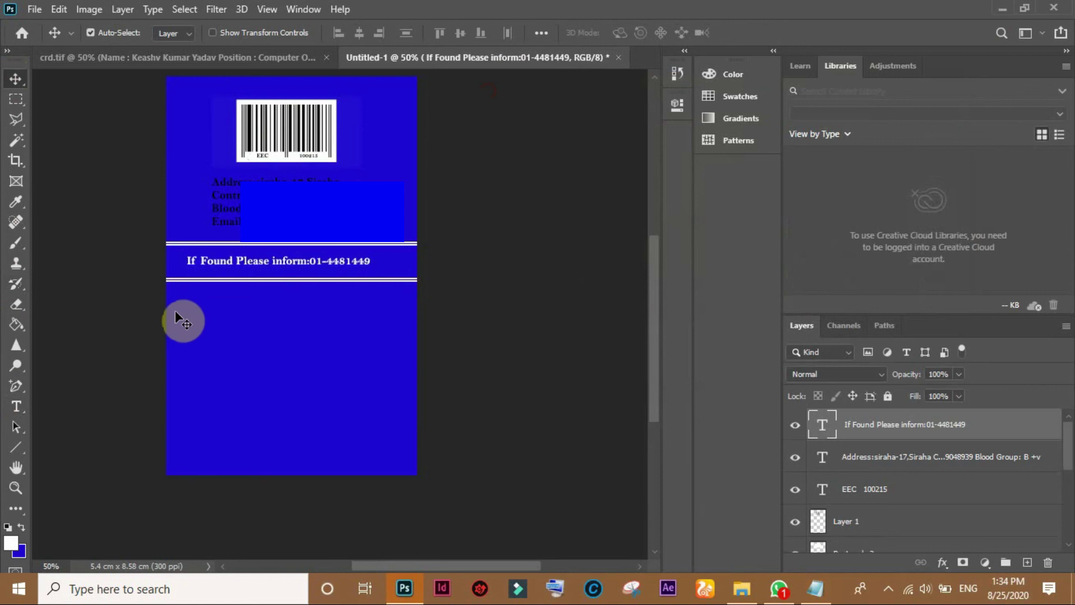
Step: Resize the 'If Found Please inform' text to 7 pt
left_click(16, 405)
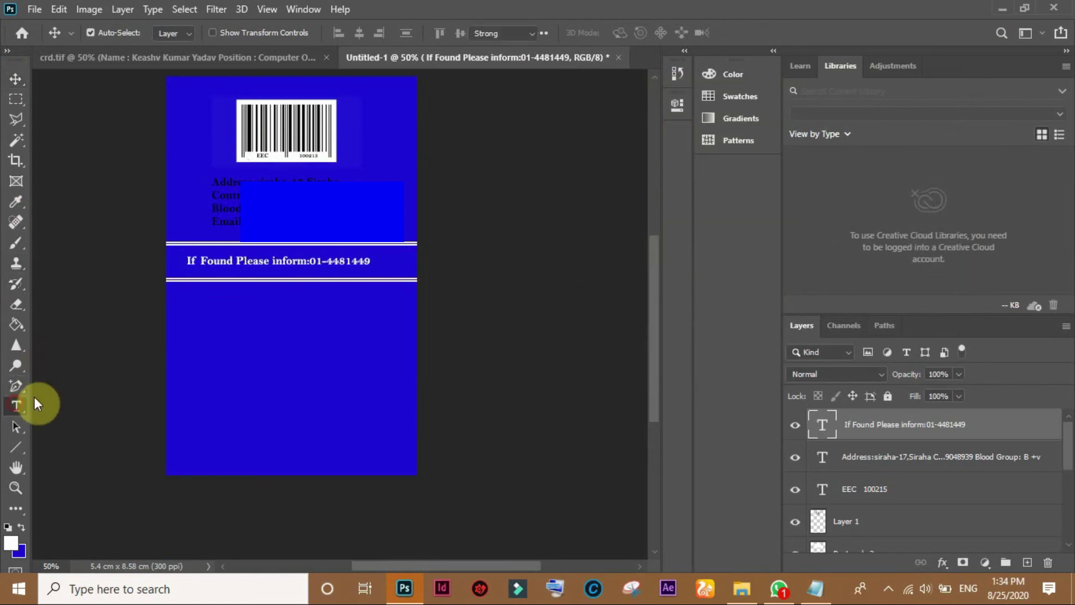
left_click(259, 262)
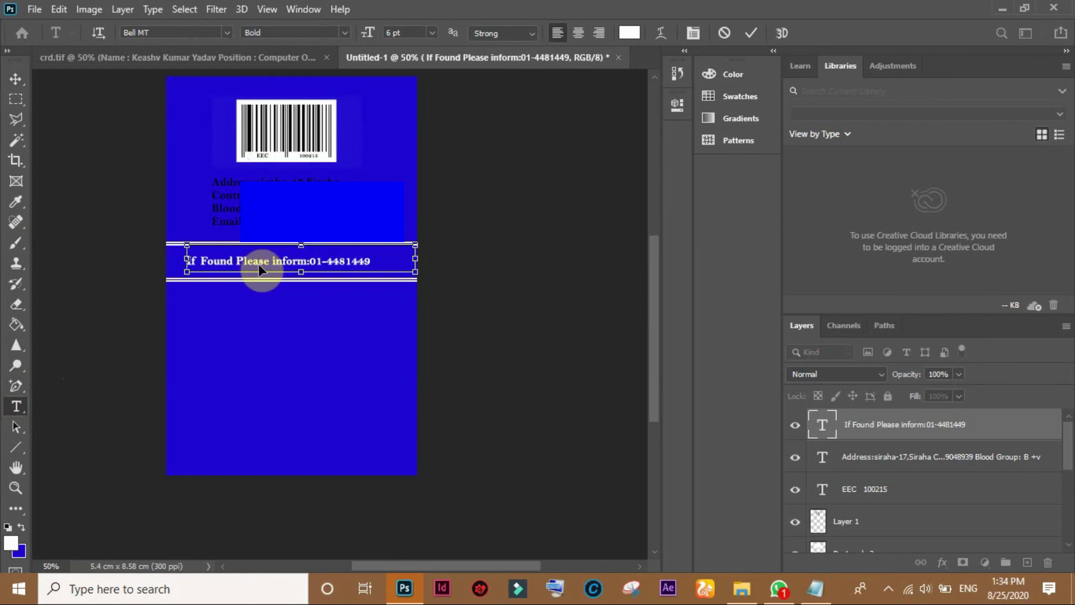
key("ctrl+a")
key("ctrl+shift+period")
key("ctrl+shift+period")
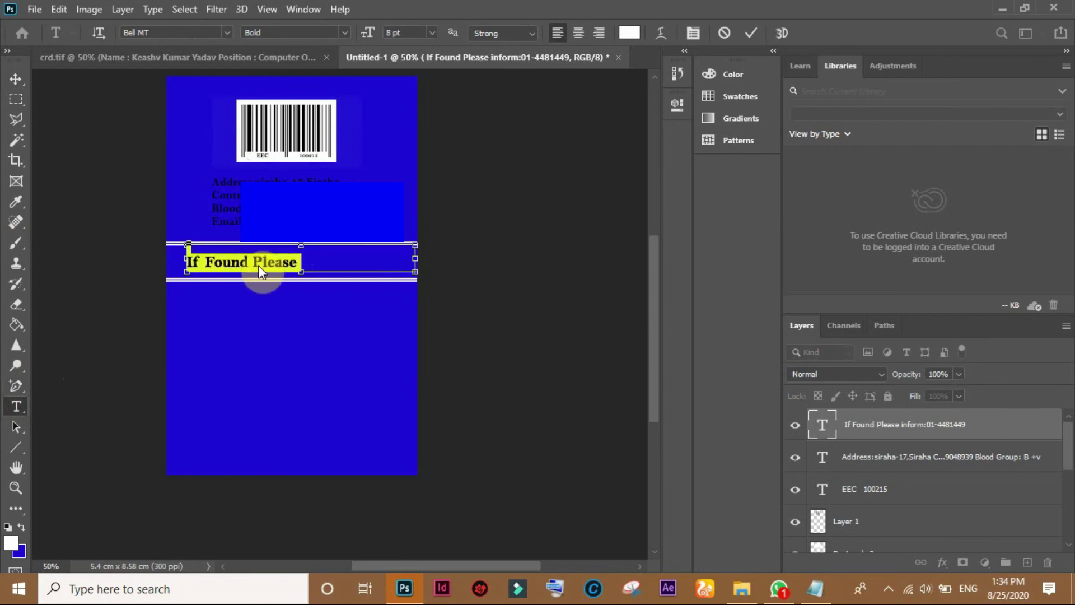
key("ctrl+shift+comma")
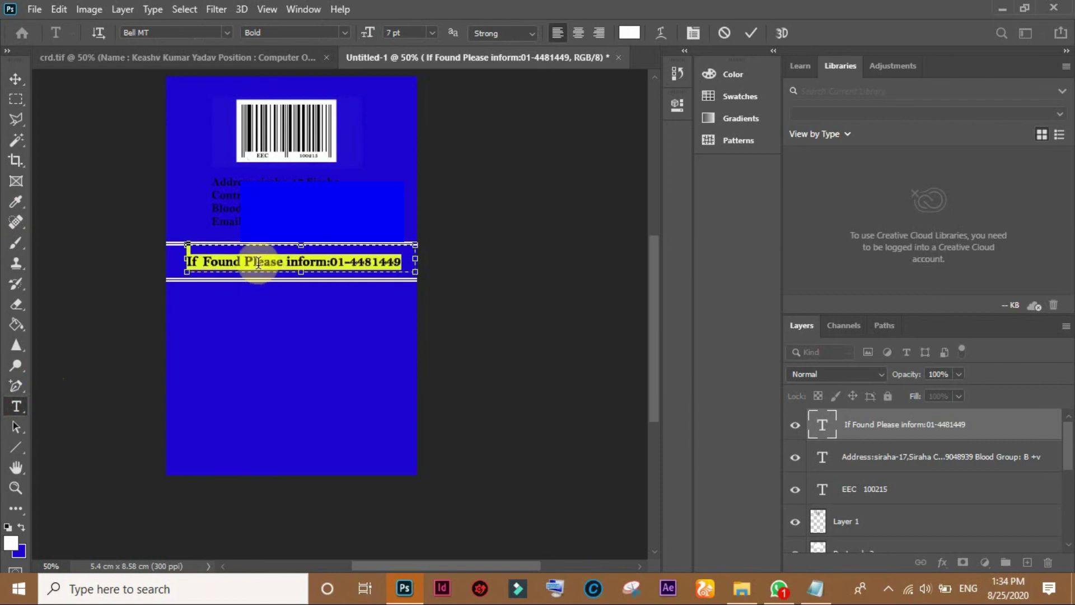
left_click(15, 72)
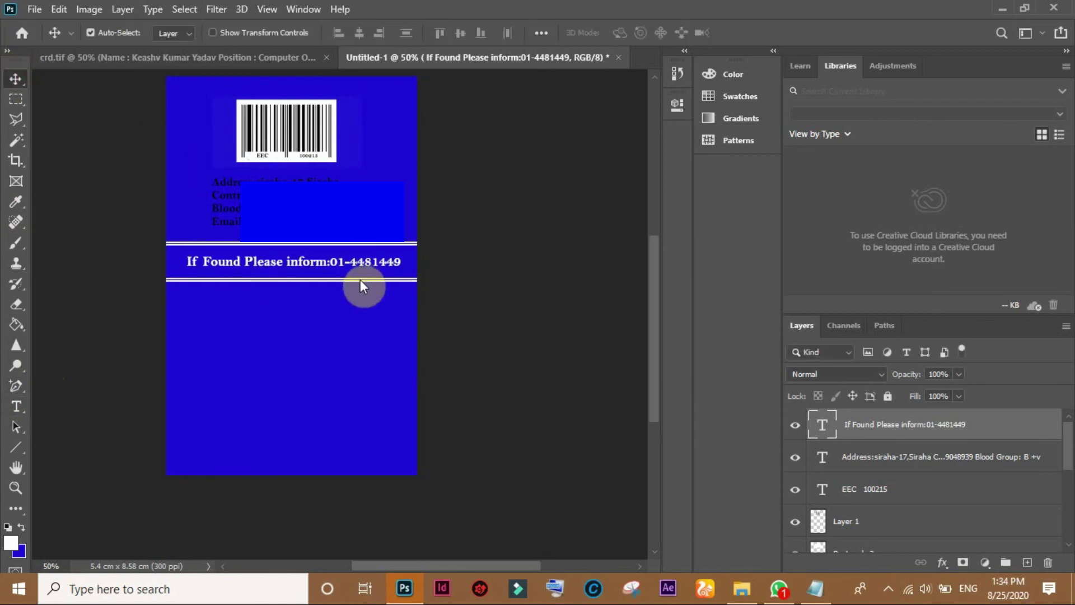
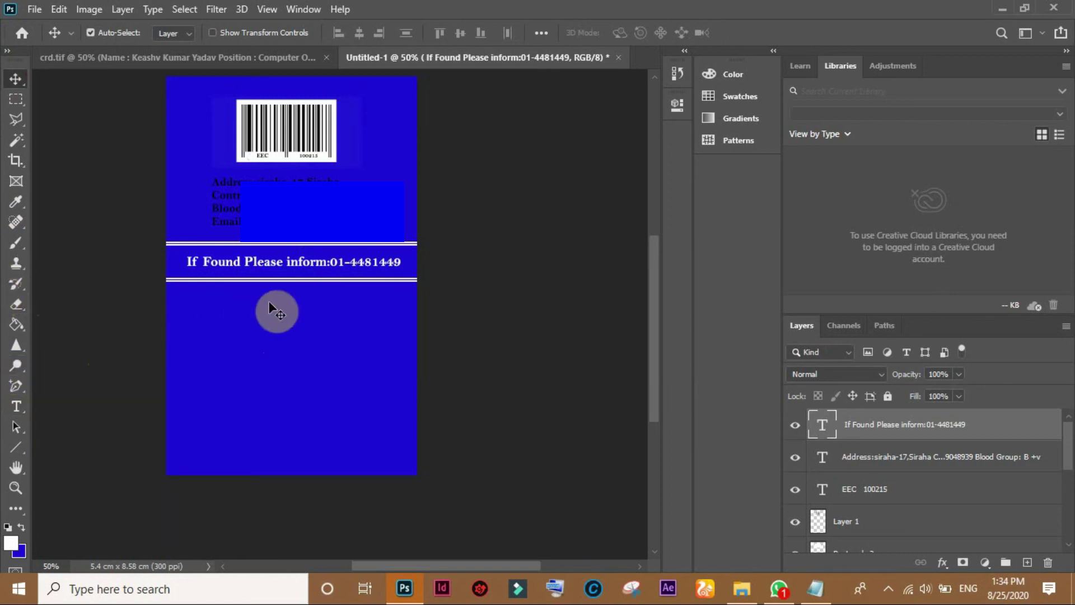
left_click(16, 406)
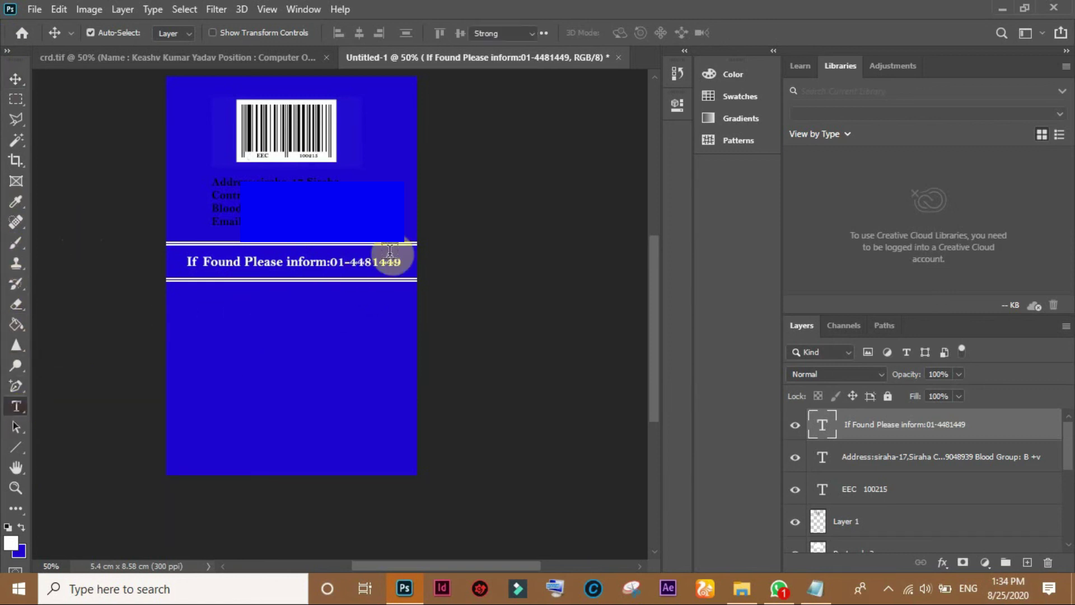
left_click(329, 264)
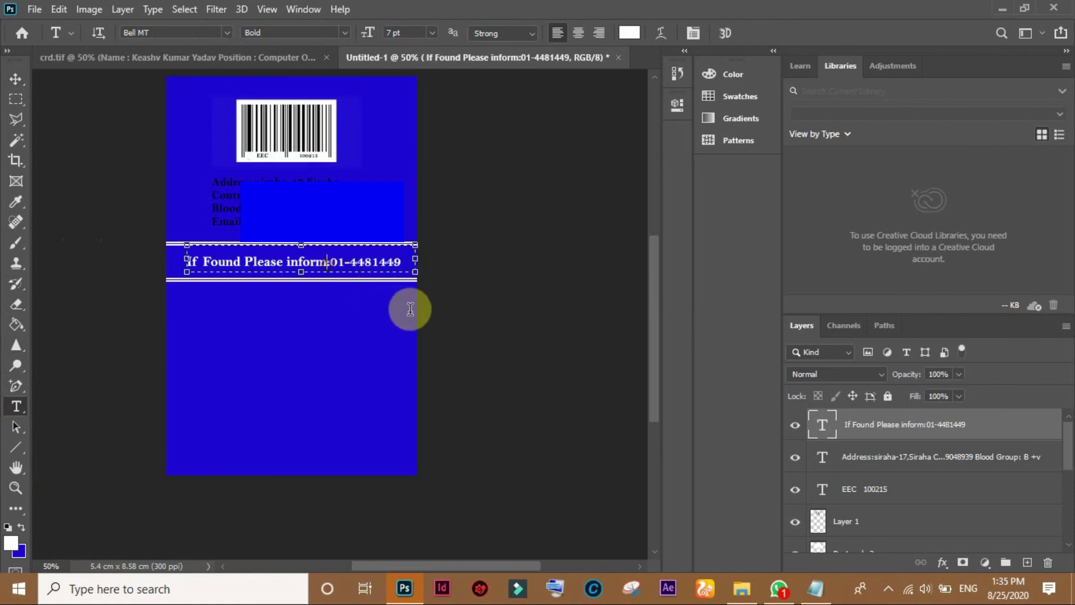
key("Delete")
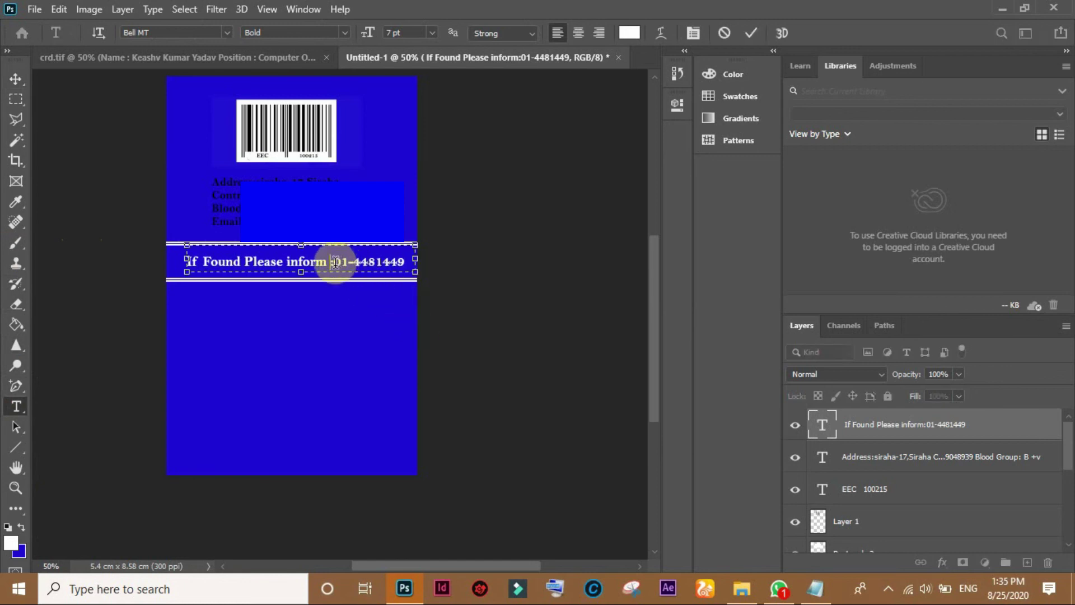
type(":")
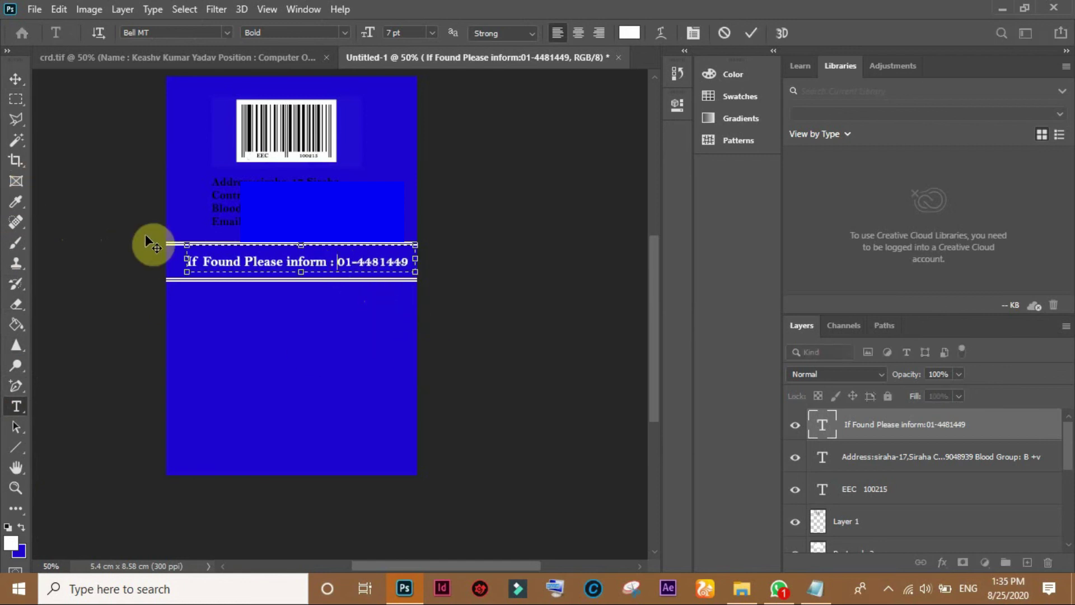
left_click(17, 77)
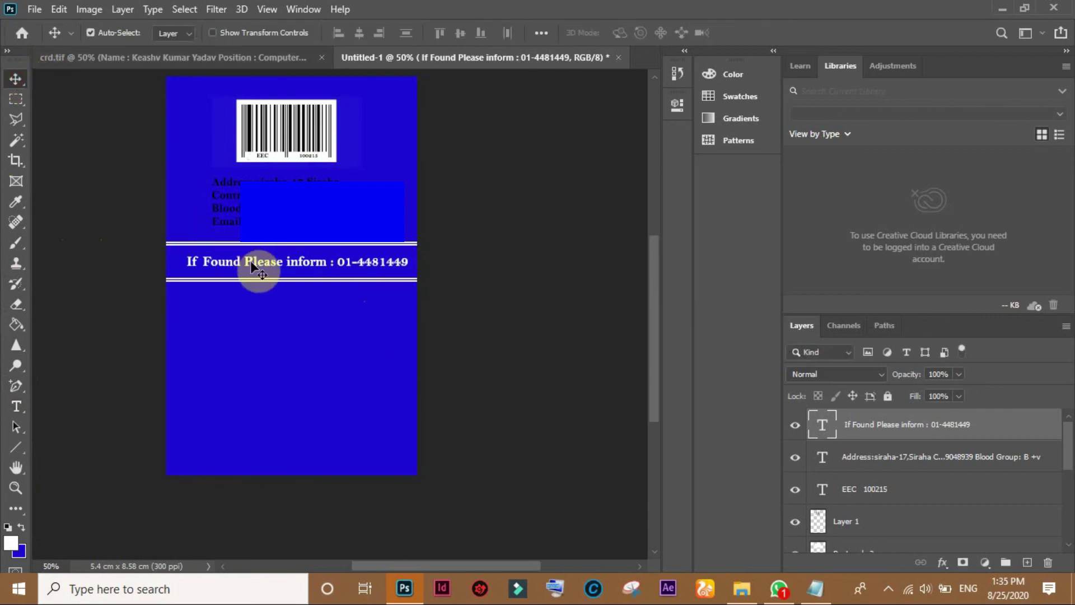
key("Left")
key("Left")
key("Left")
key("Left")
key("Left")
key("Left")
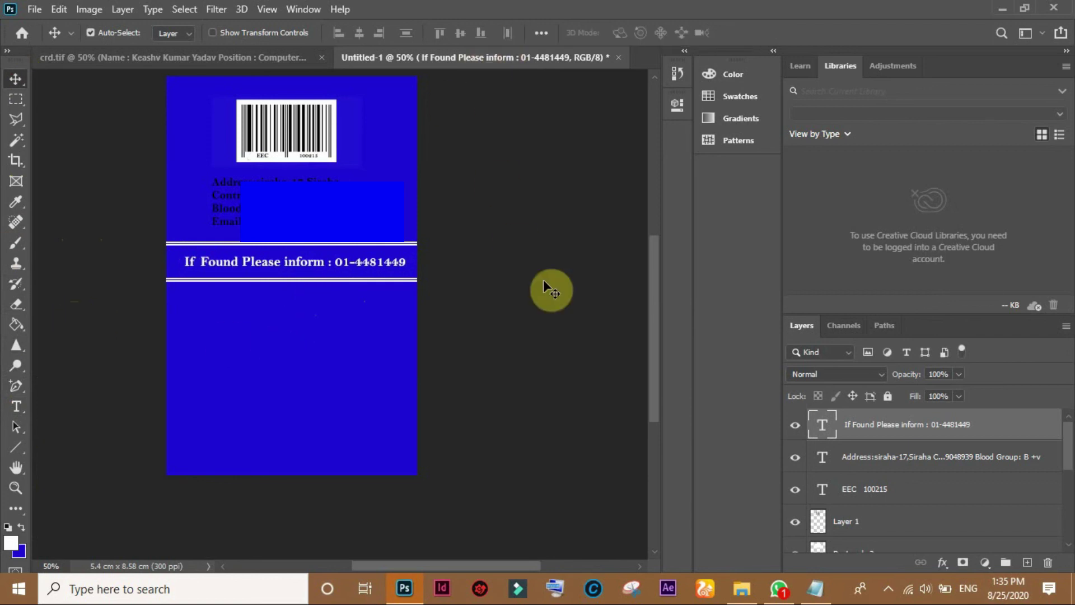
Step: Draw a paragraph text box below the found-band and clear its placeholder text
left_click(17, 407)
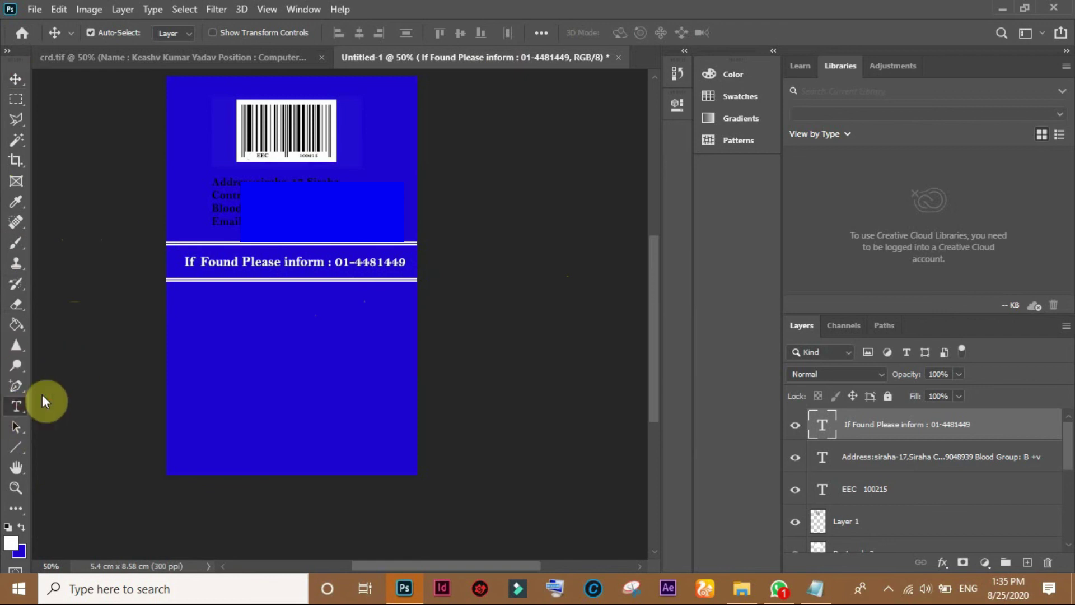
left_click_drag(184, 295, 400, 428)
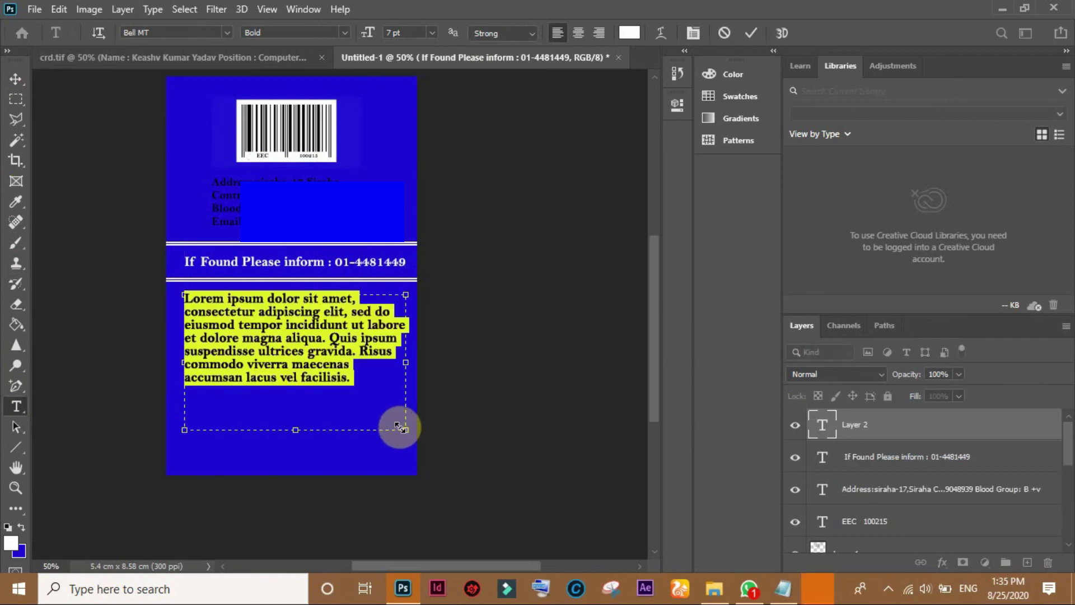
key("Delete")
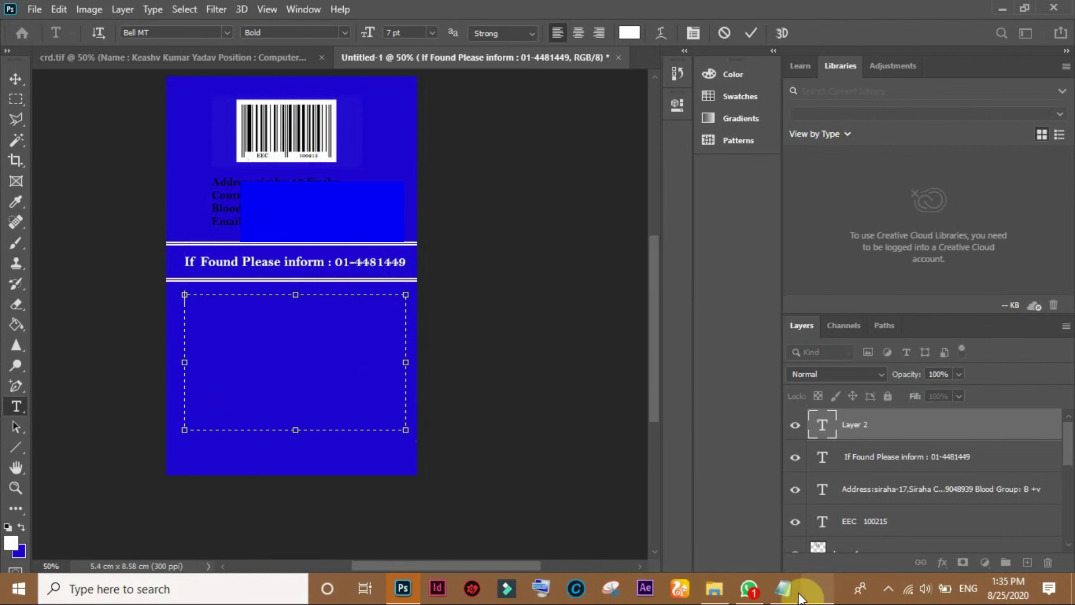
Step: Copy the consultant's four contact lines from the Notepad notes
left_click(795, 593)
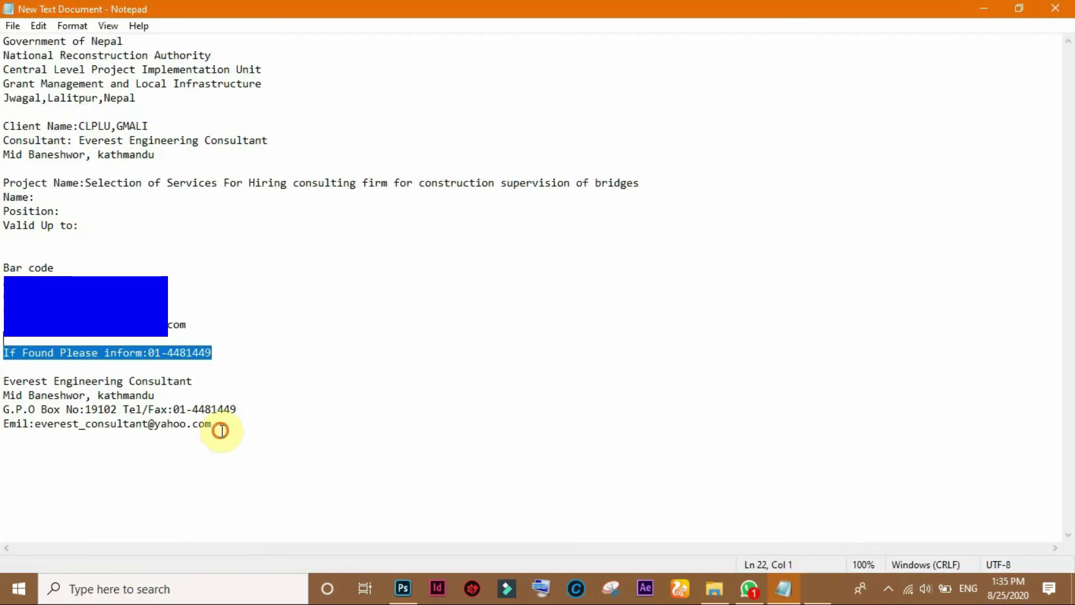
left_click_drag(221, 430, 2, 381)
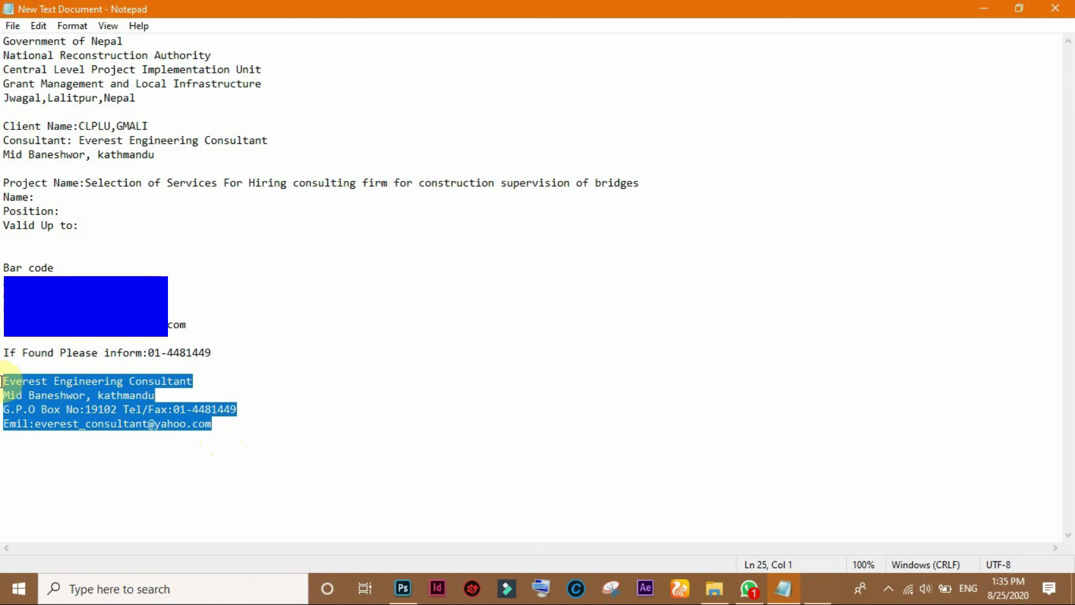
left_click(994, 11)
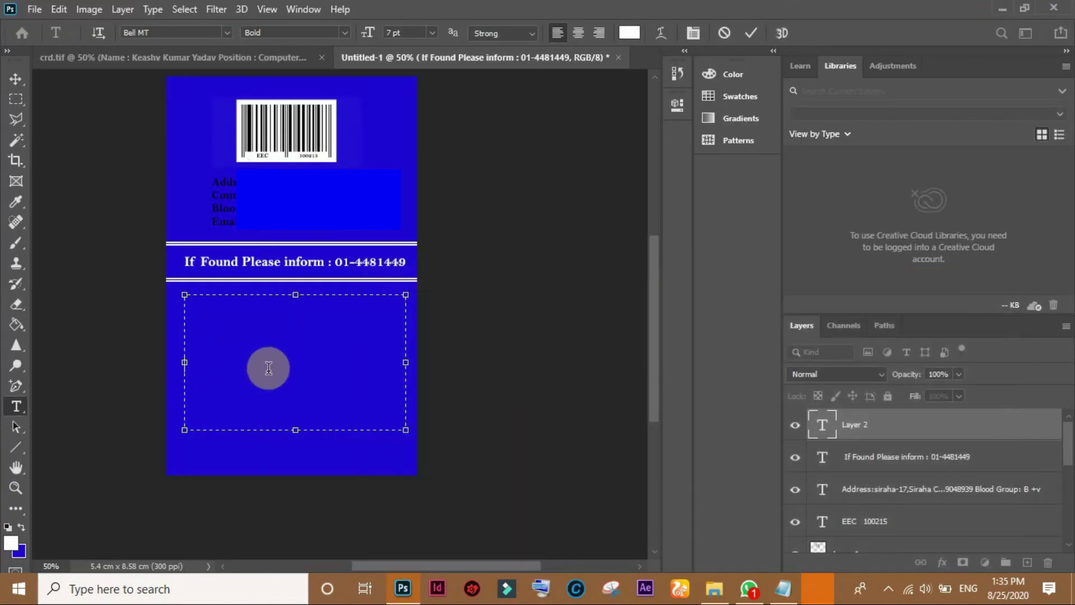
Step: Paste the contact lines into the text box and make them italic
key("ctrl+v")
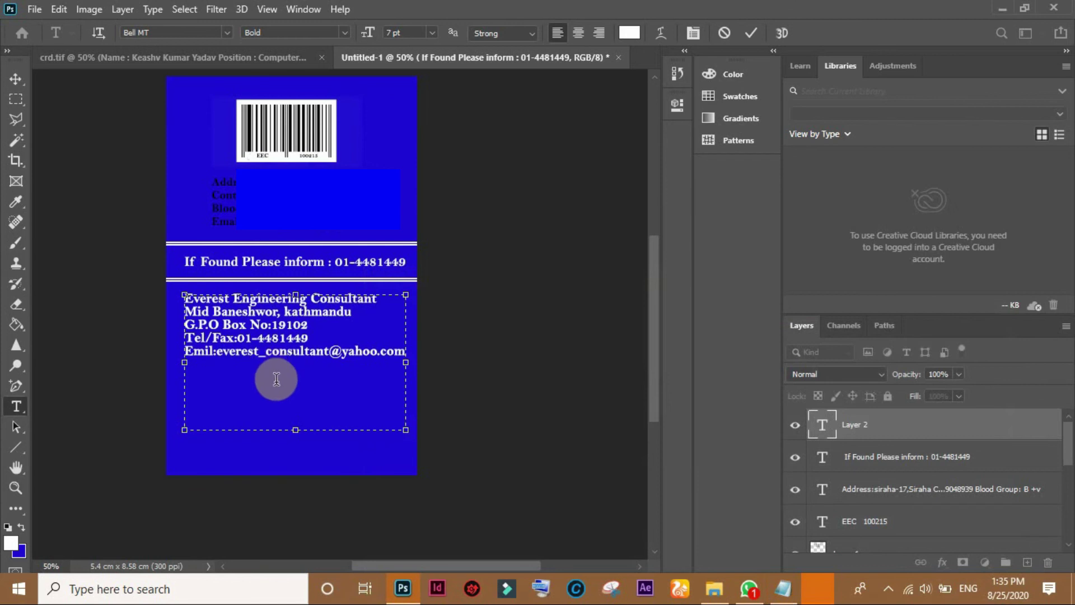
key("ctrl+a")
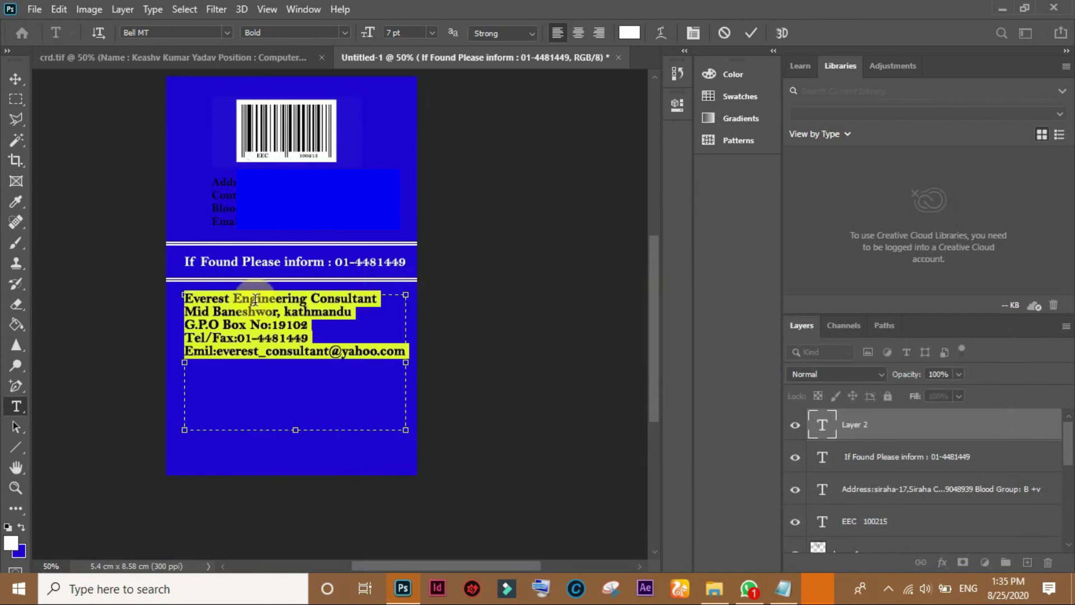
left_click(342, 32)
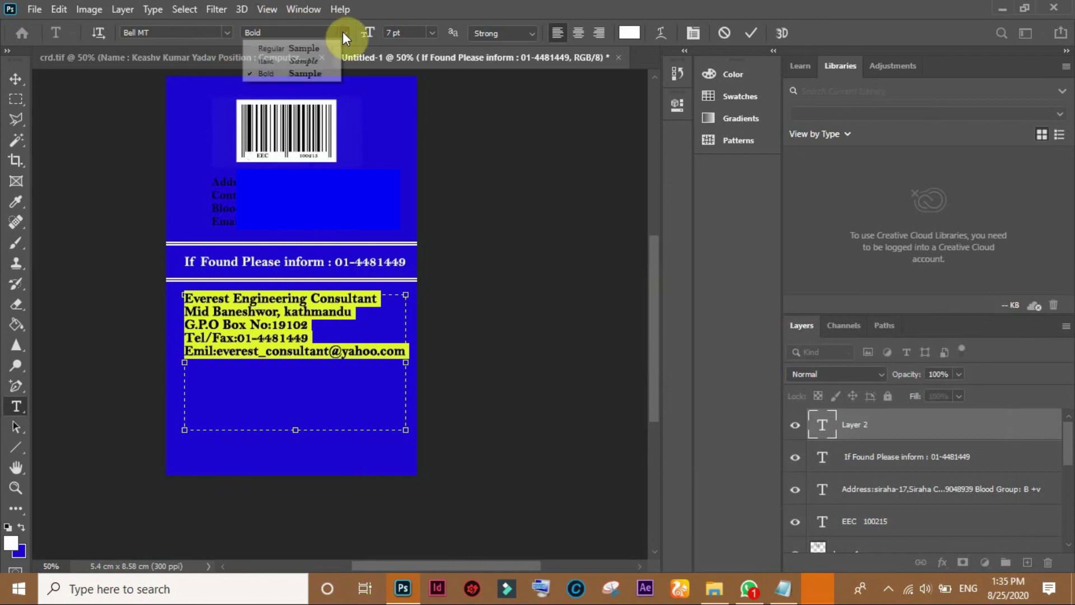
left_click(277, 62)
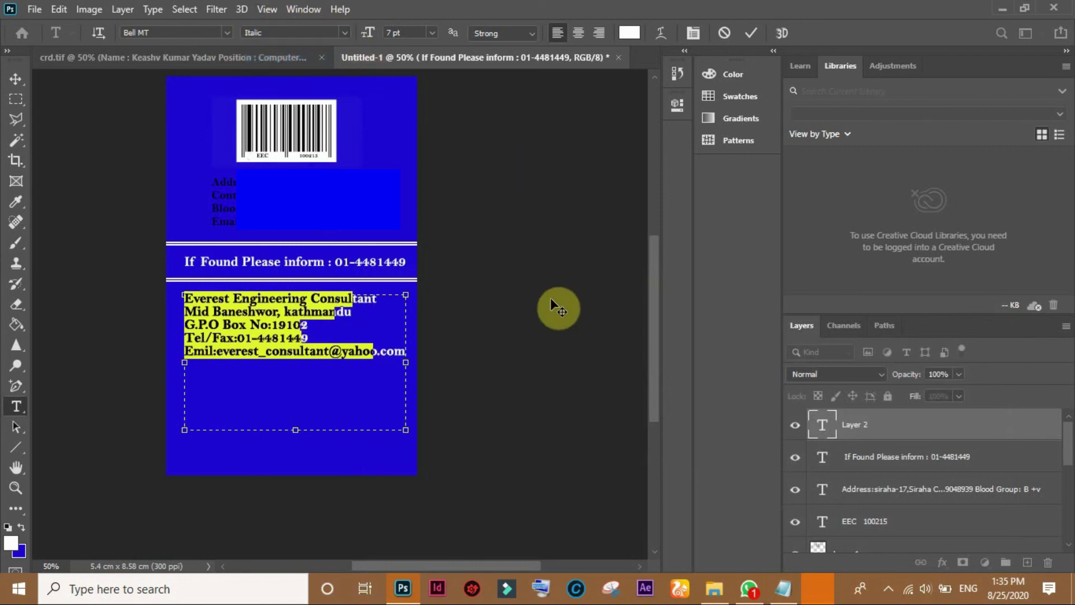
left_click(18, 77)
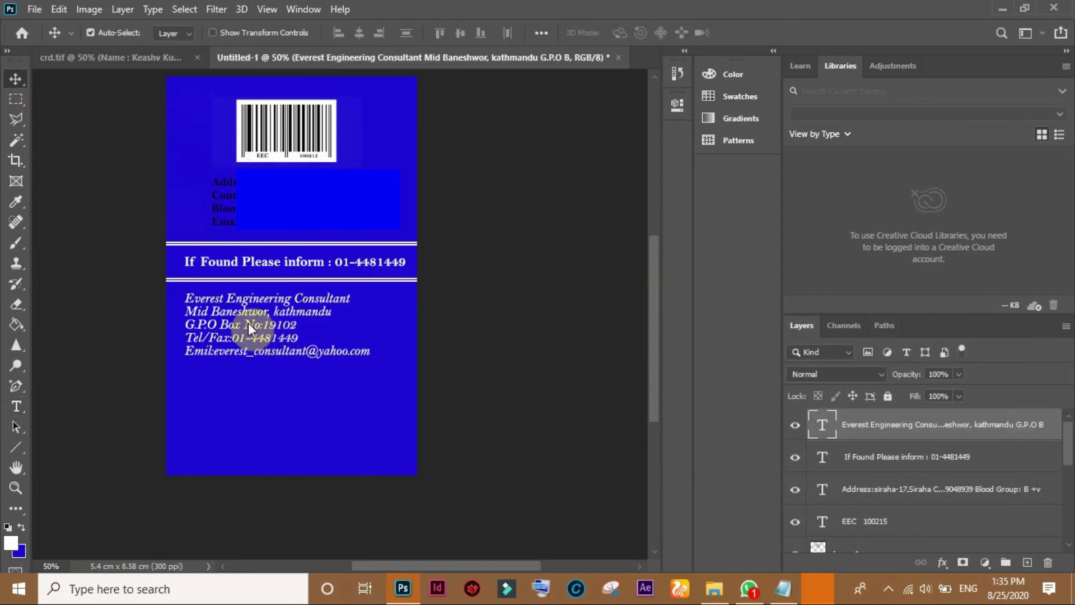
Step: Move the contact block slightly right and fine-tune its vertical position
left_click_drag(253, 323, 294, 350)
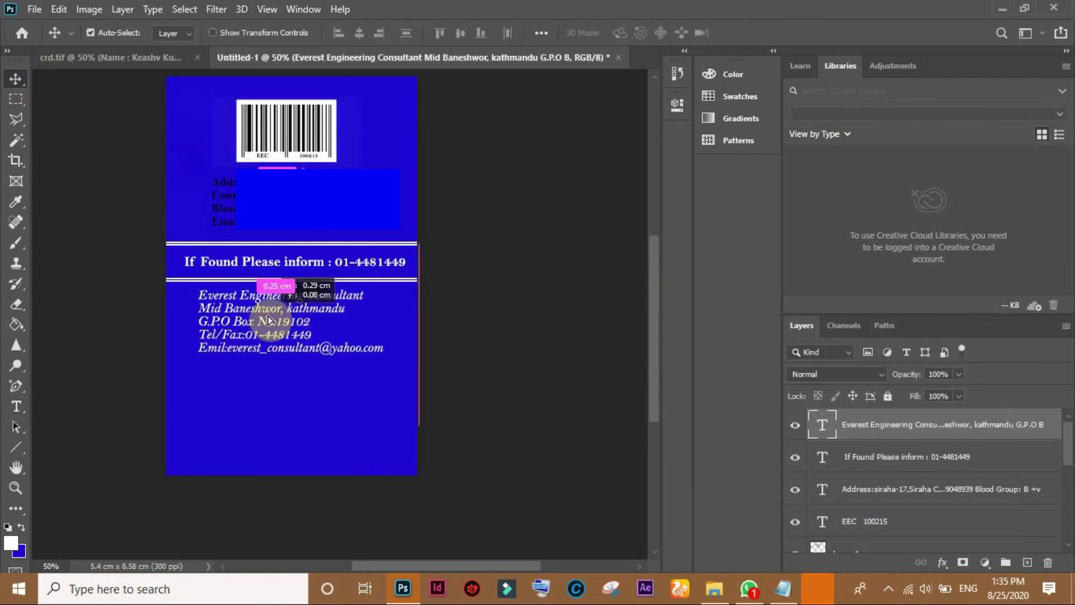
key("Up")
key("Up")
key("Up")
key("Up")
key("Up")
key("Up")
key("Up")
key("Up")
key("Up")
key("Down")
key("Down")
key("Down")
key("Down")
key("Down")
key("Down")
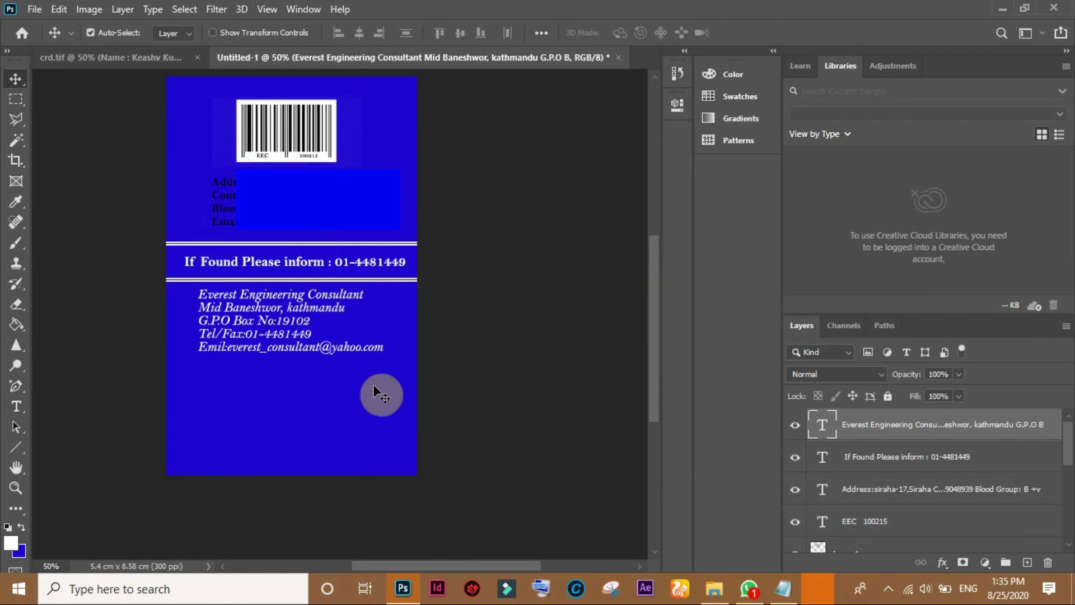
key("Up")
key("Up")
key("Up")
key("Down")
key("Down")
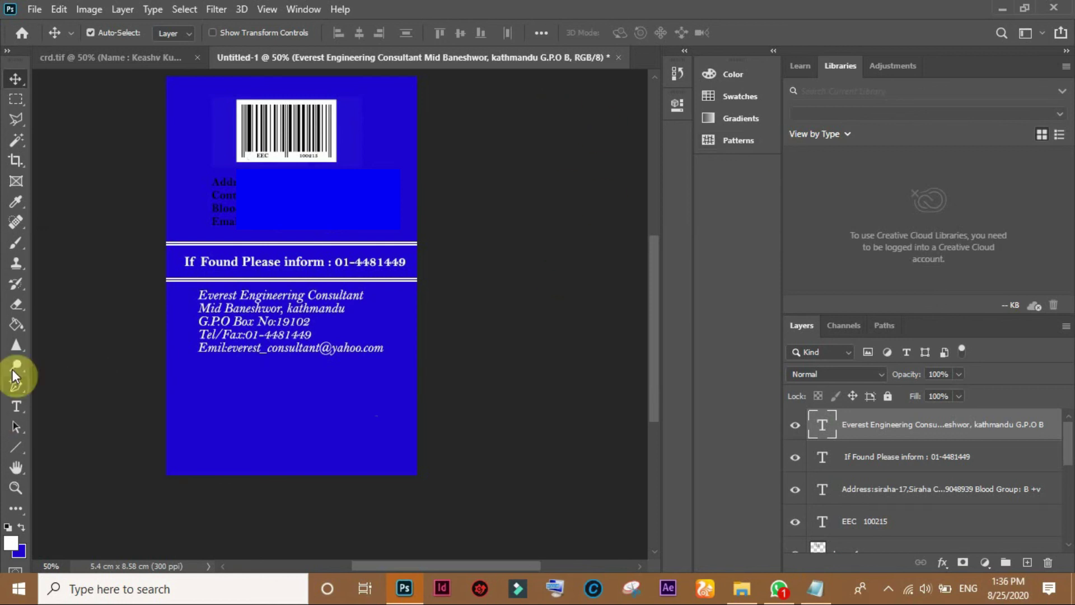
Step: Increase the contact block's leading slightly with Alt+Down twice and Alt+Up once
left_click(22, 403)
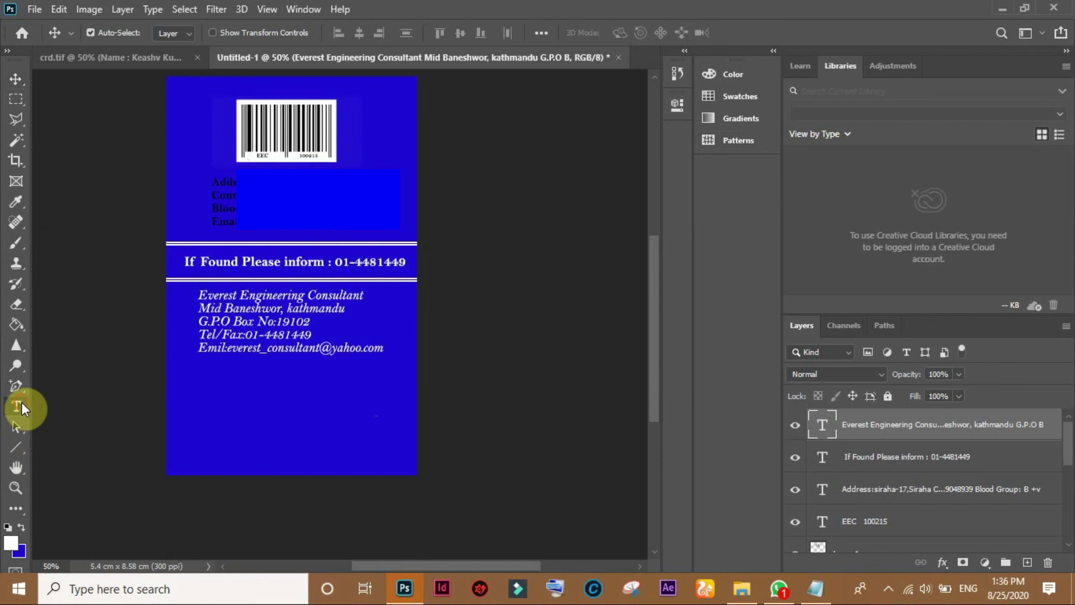
left_click(245, 327)
key("ctrl+a")
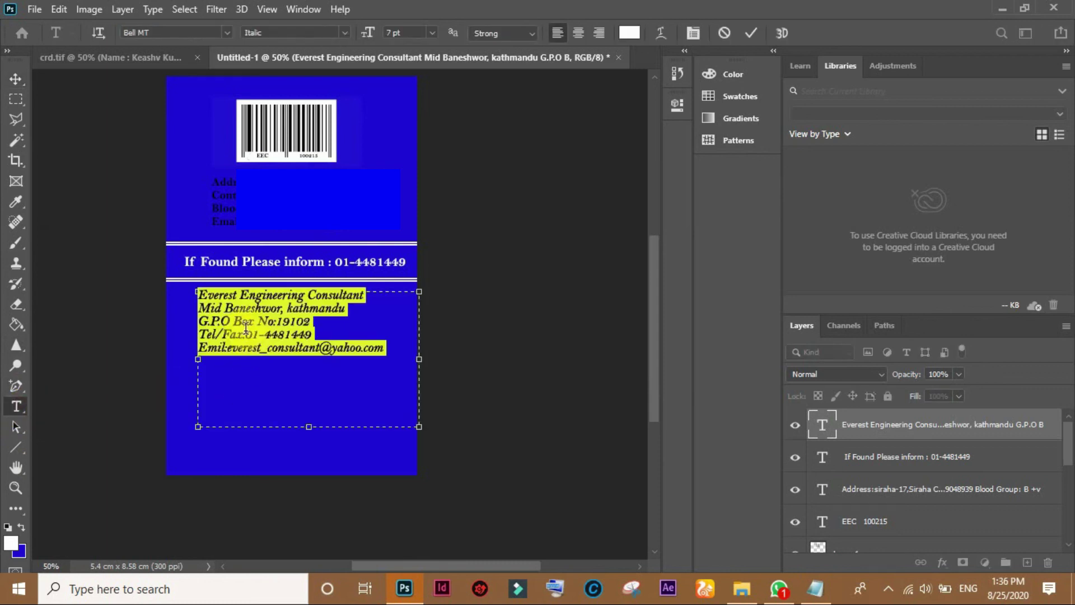
key("alt+Down")
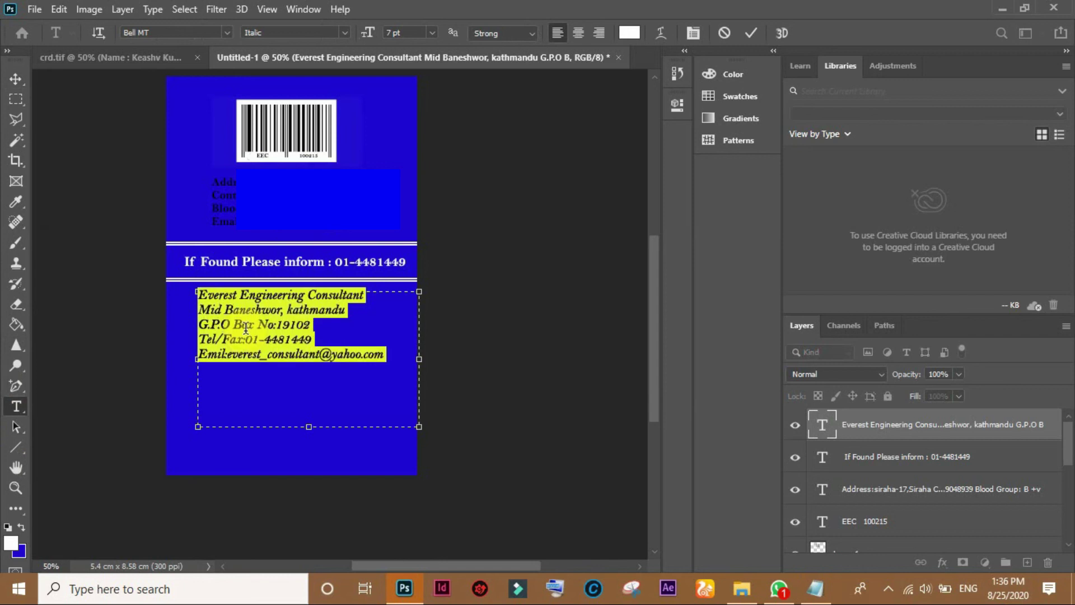
key("alt+Down")
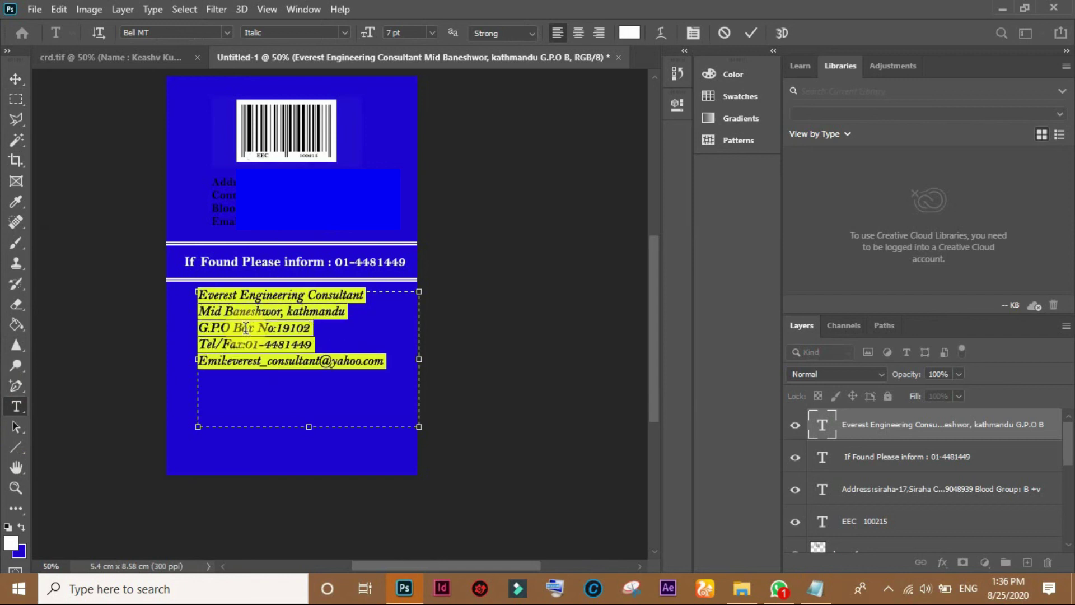
key("alt+Up")
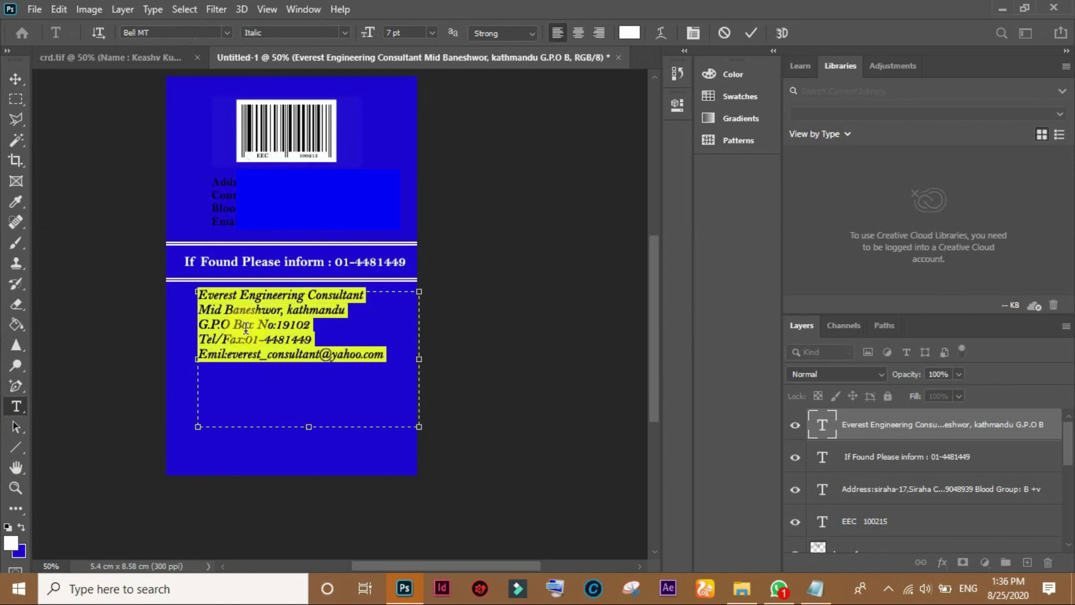
left_click(18, 77)
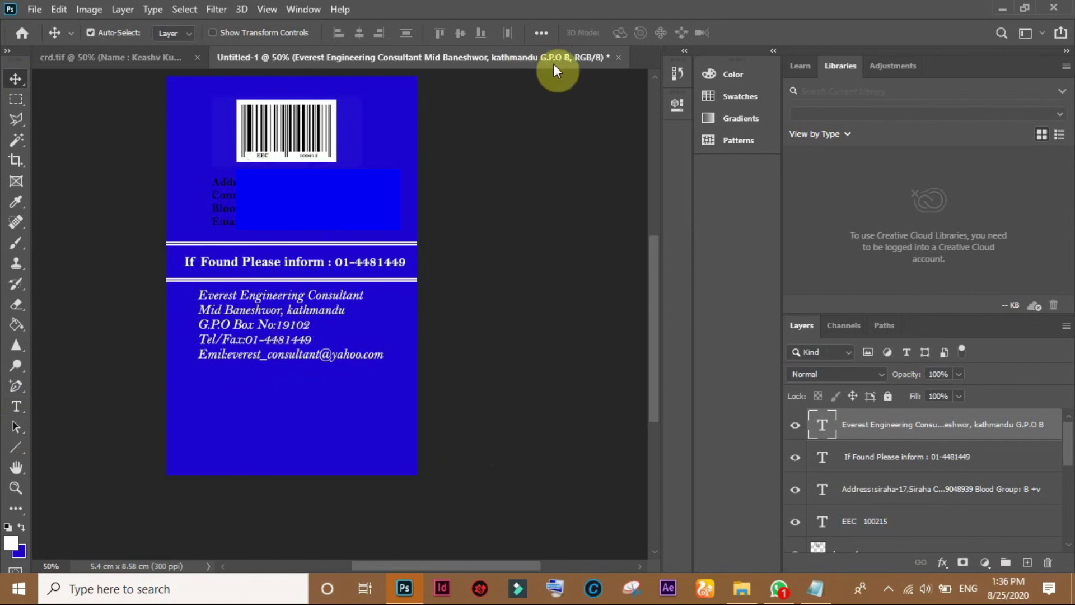
Step: Drag the abstract curved-lines JPG from the desktop into Photoshop as a new document
left_click(1002, 10)
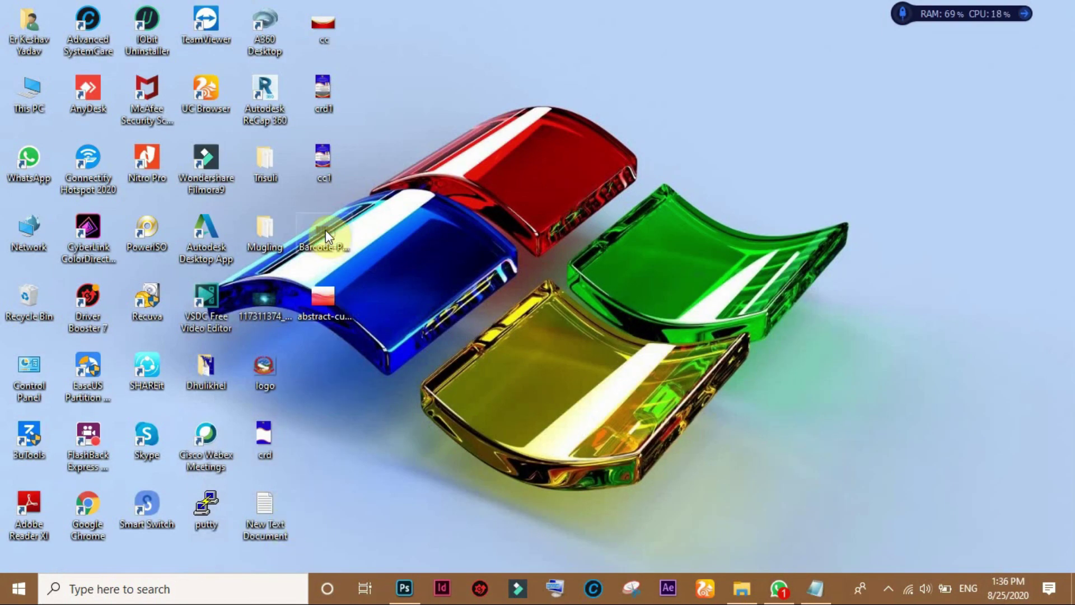
left_click_drag(327, 300, 470, 76)
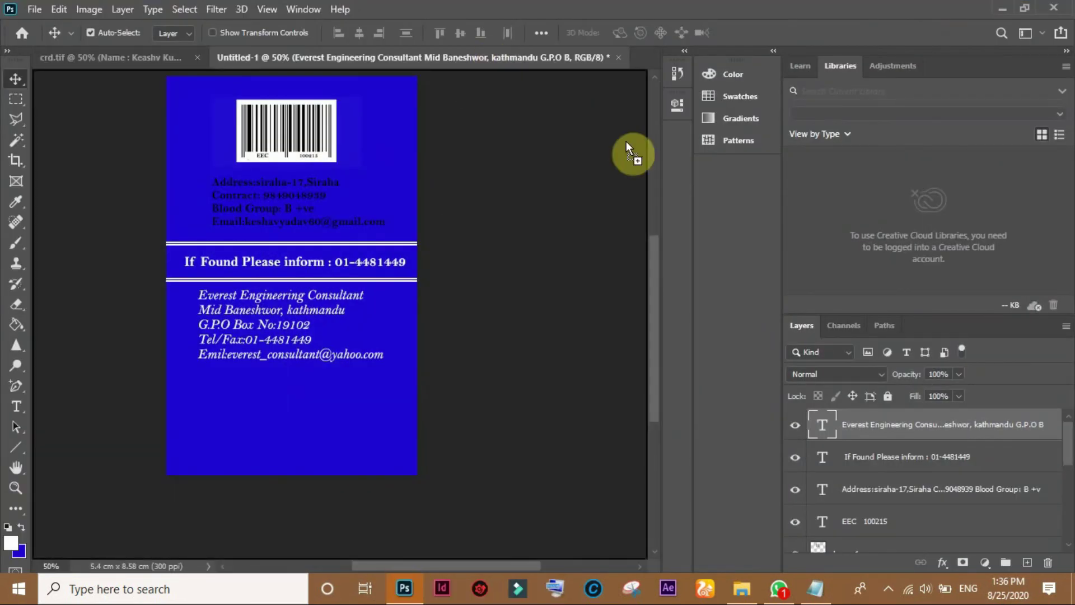
left_click_drag(470, 75, 653, 55)
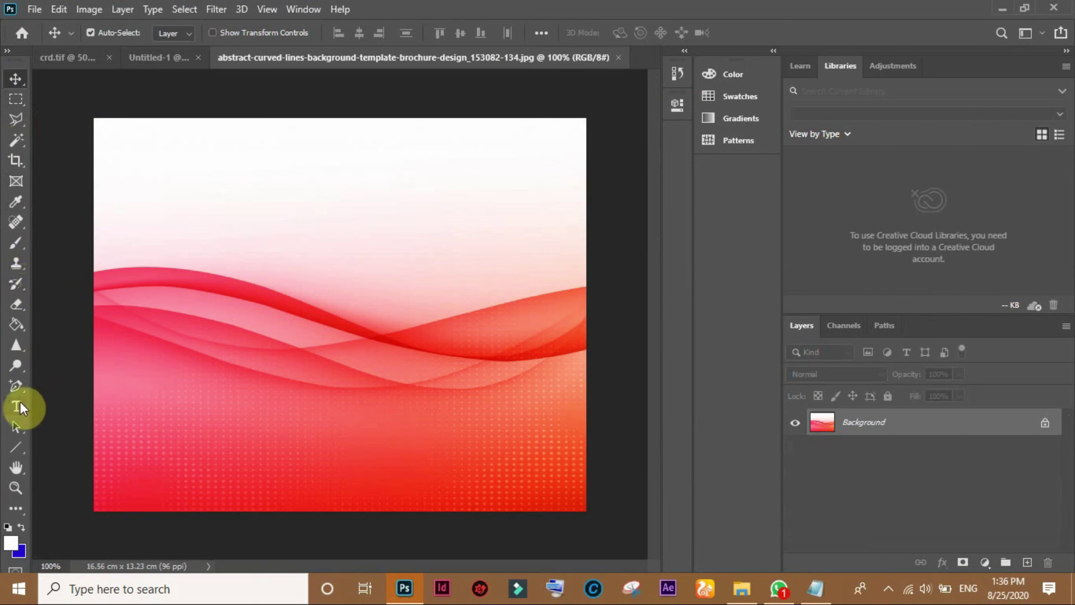
Step: Select the lower-right wave area and drag it onto the card's lower part
left_click(19, 102)
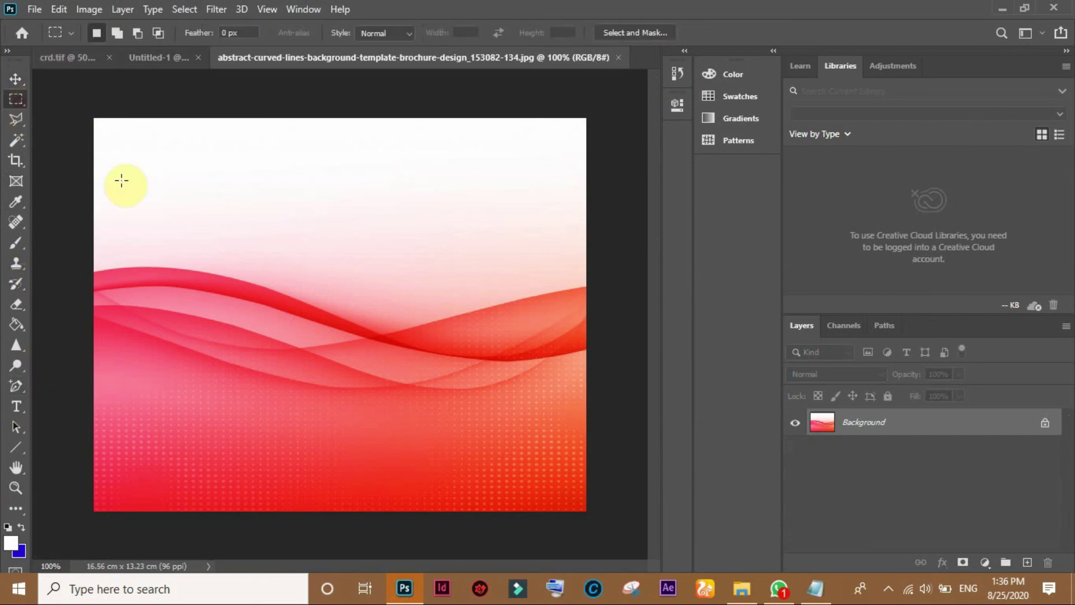
left_click_drag(94, 191, 711, 540)
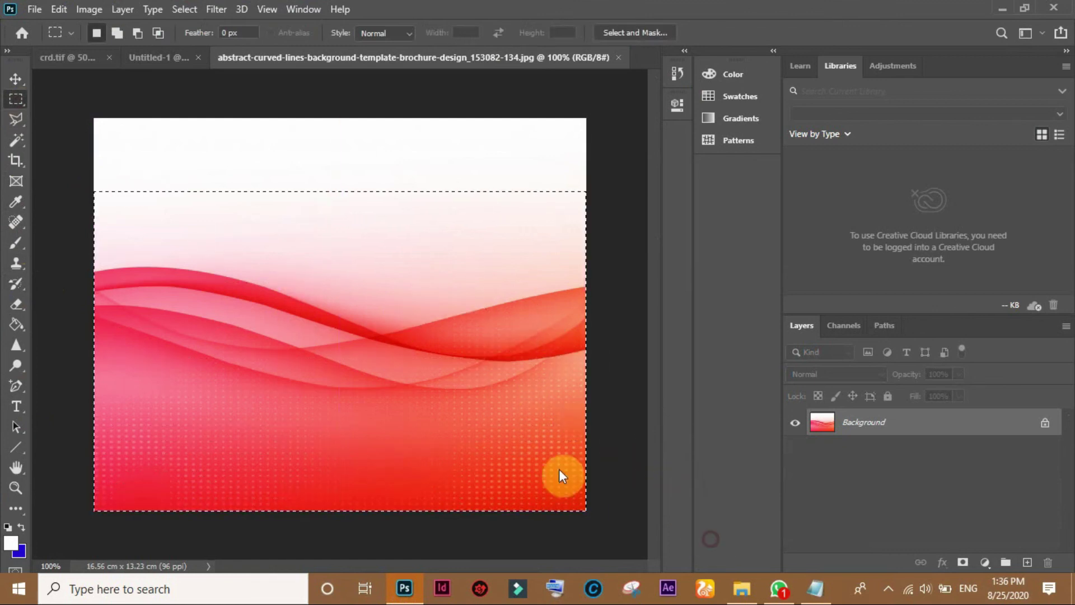
left_click(14, 78)
left_click_drag(367, 395, 147, 59)
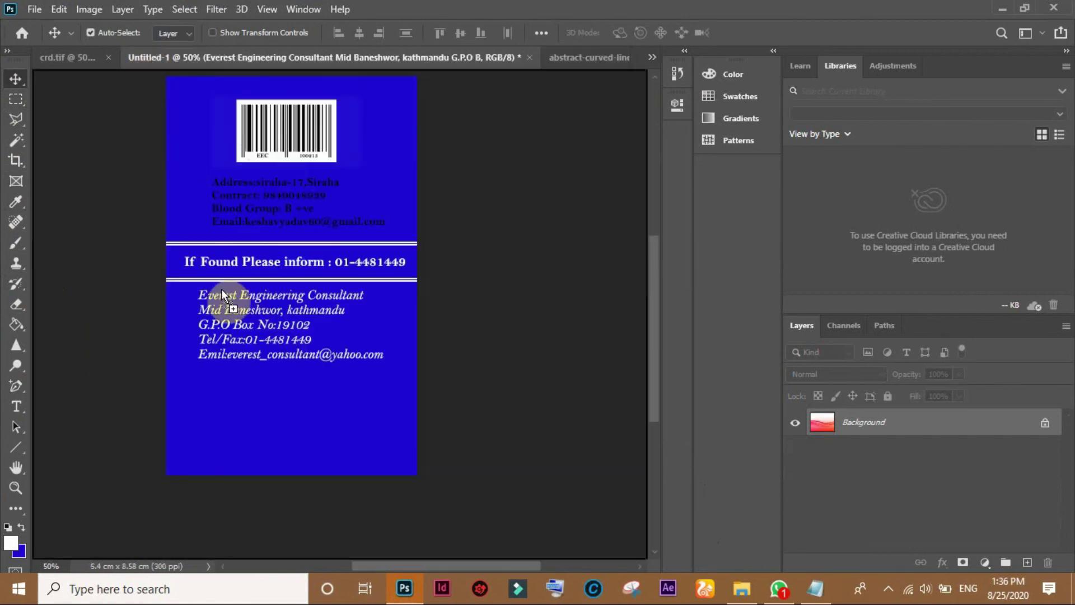
mouse_move(146, 58)
left_mouse_down()
mouse_move(265, 422)
mouse_move(292, 395)
left_mouse_up()
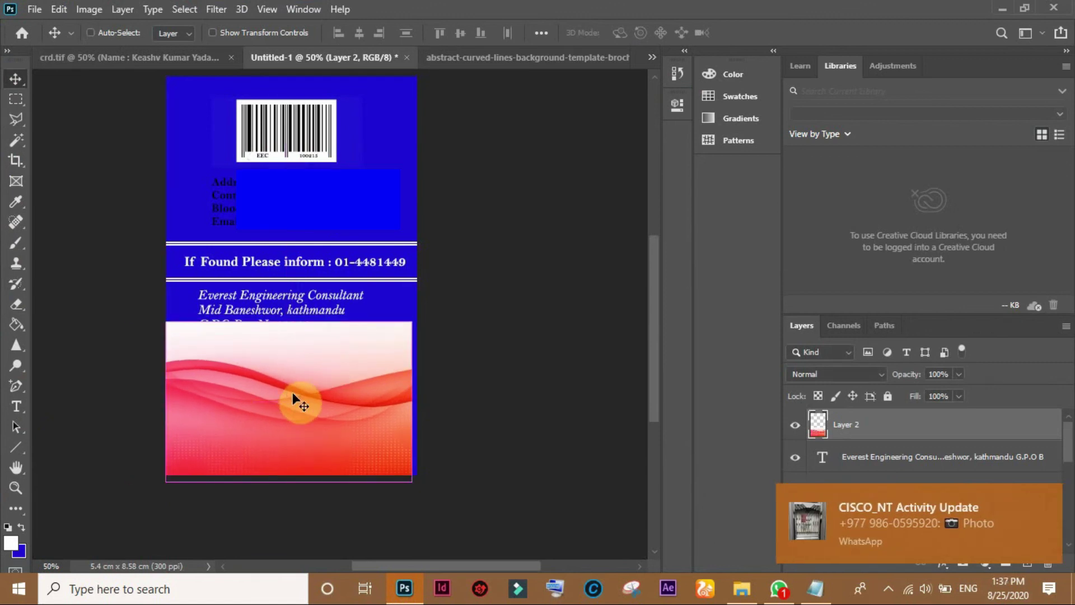
Step: Enlarge the wave layer to about 104% and nudge it slightly down
key("ctrl+t")
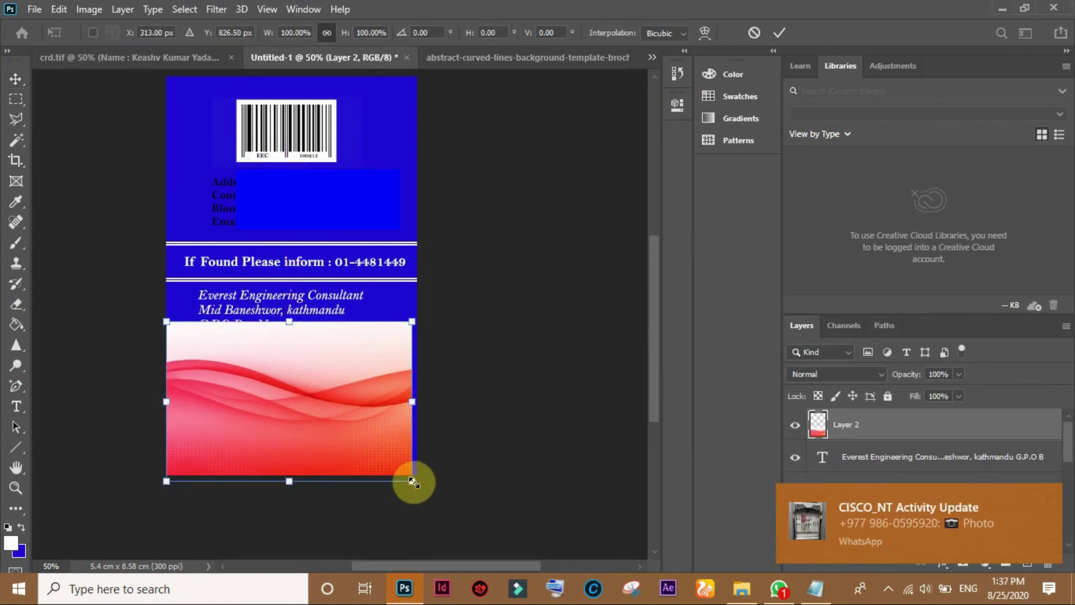
left_click_drag(413, 482, 422, 487)
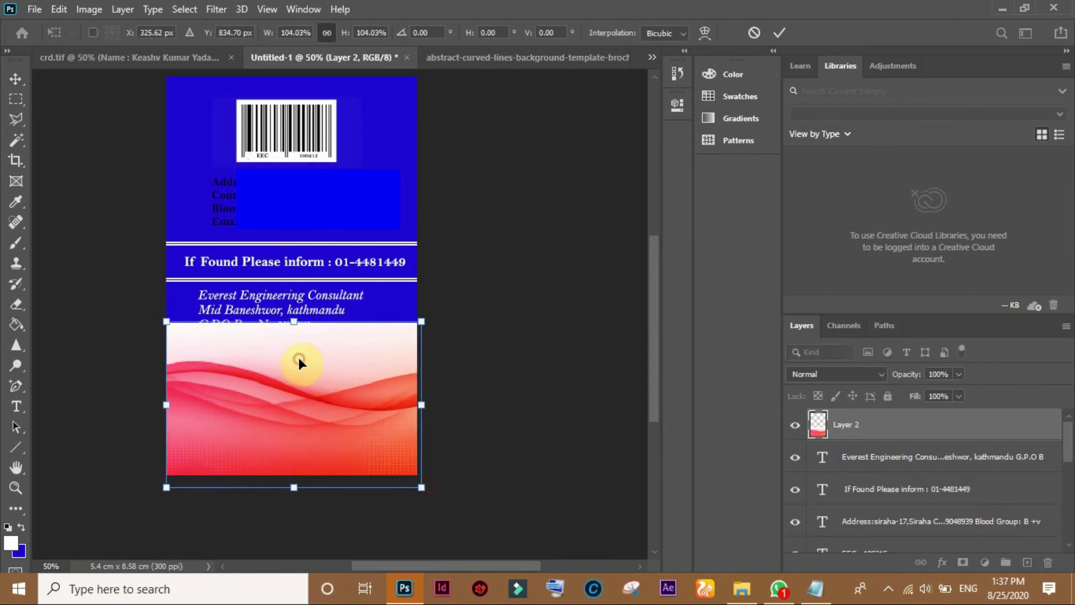
key("Return")
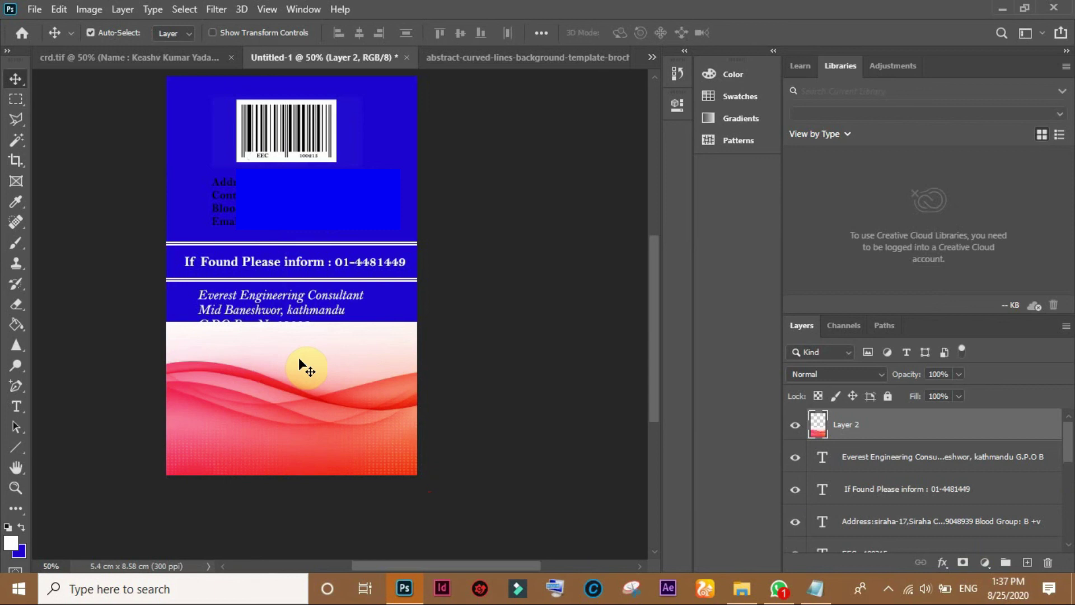
key("Down")
key("Down")
key("Down")
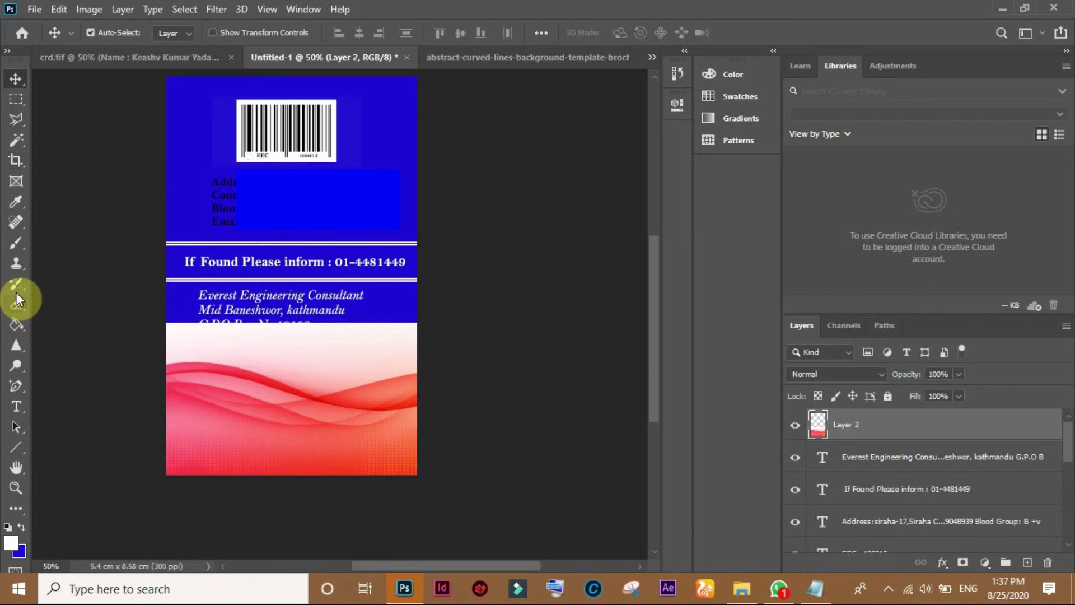
Step: Erase the wave's top edge with a soft round 0%-hardness eraser at size 90
left_click(17, 302)
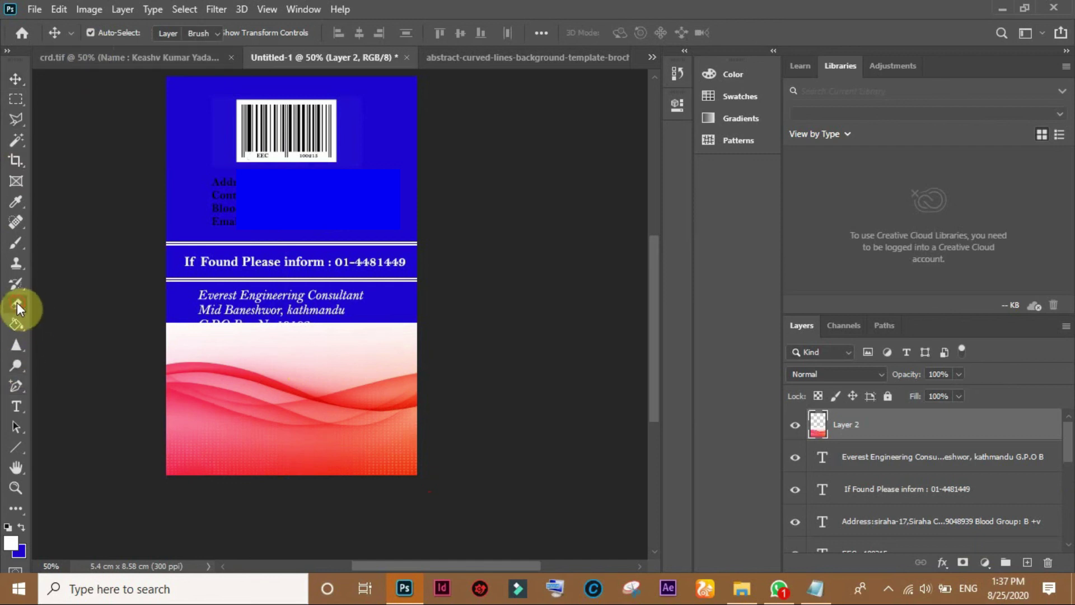
left_click(109, 35)
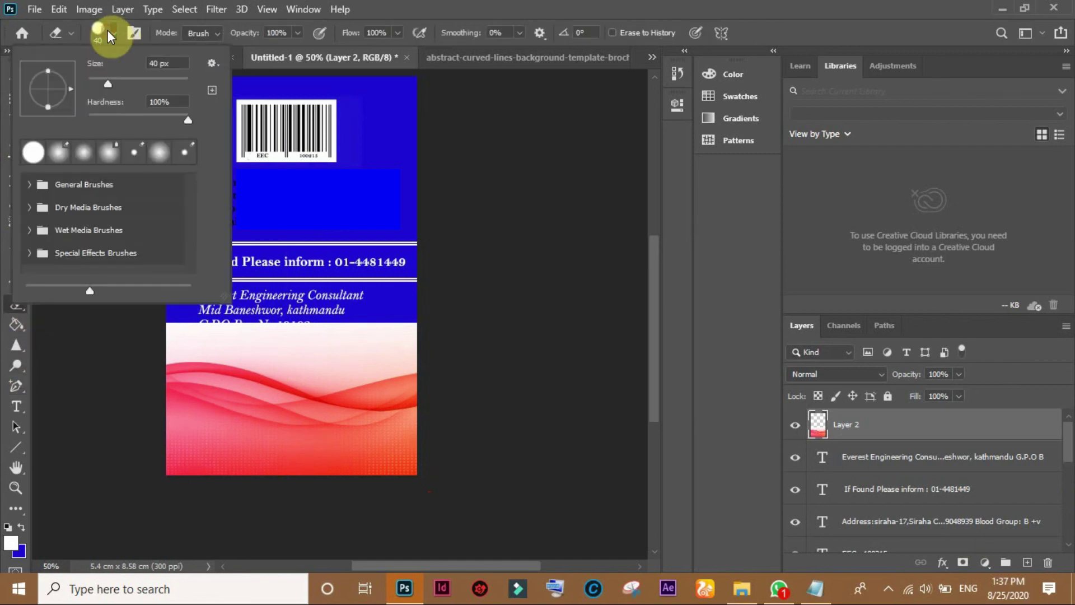
left_click(84, 157)
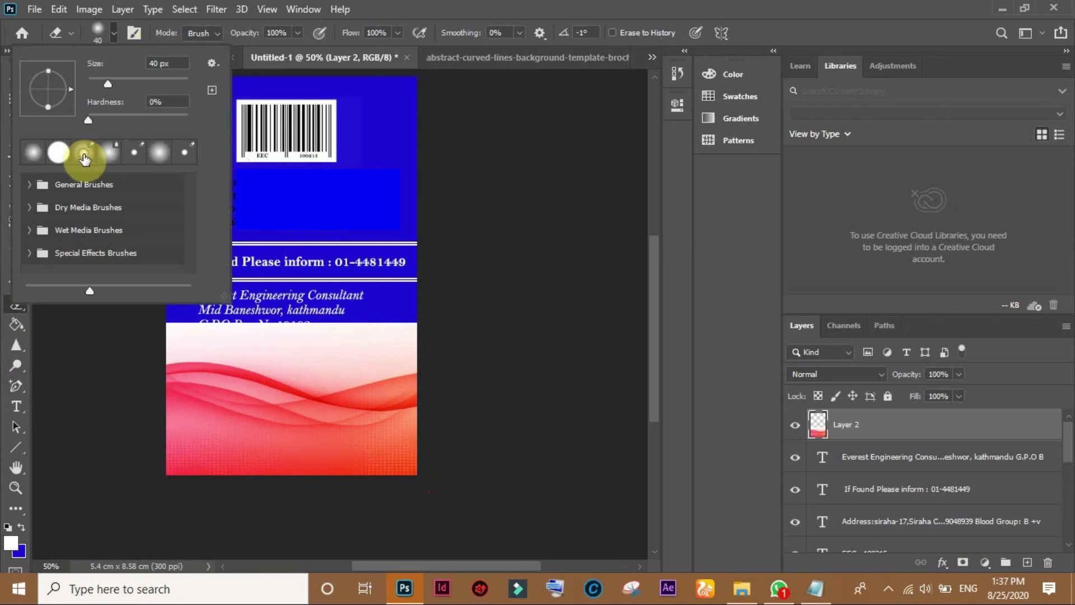
left_click(258, 341)
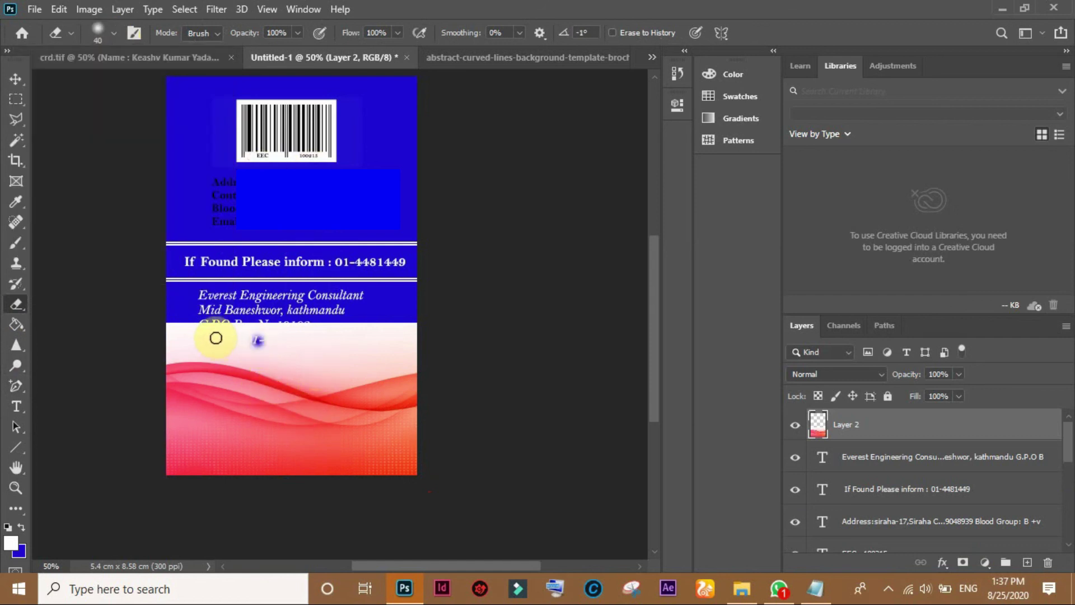
key("bracketright")
key("bracketright")
mouse_move(176, 321)
left_mouse_down()
mouse_move(420, 327)
mouse_move(241, 349)
mouse_move(167, 330)
mouse_move(297, 367)
mouse_move(434, 343)
mouse_move(413, 334)
mouse_move(169, 346)
mouse_move(338, 377)
mouse_move(422, 355)
mouse_move(377, 336)
mouse_move(287, 351)
mouse_move(169, 351)
mouse_move(205, 351)
mouse_move(192, 341)
mouse_move(262, 359)
left_mouse_up()
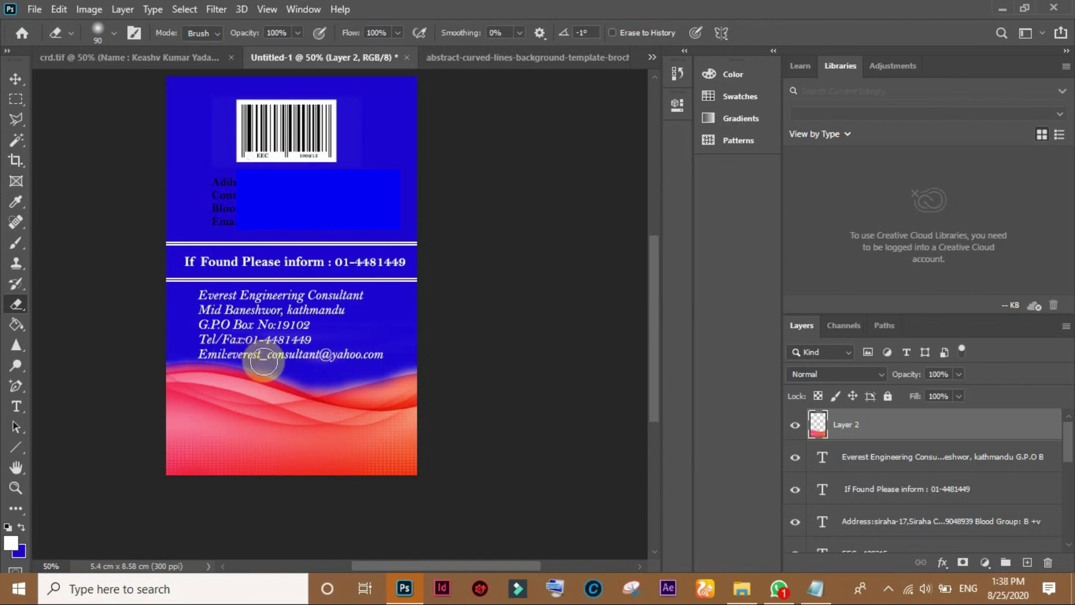
key("ctrl+z")
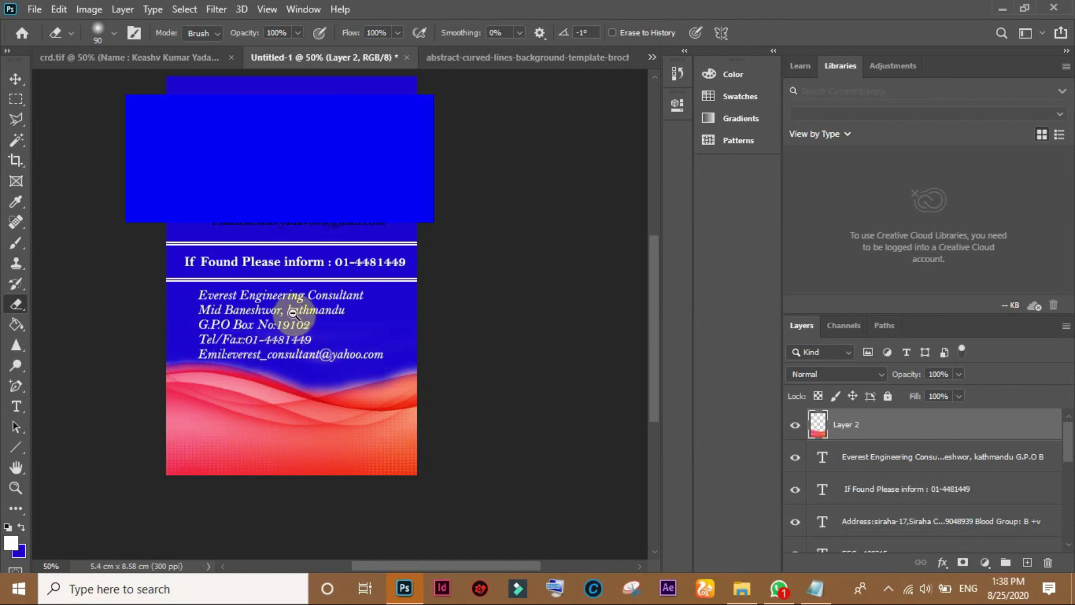
Step: Zoom in and make more soft eraser strokes along the wave edge under the email line
left_click(292, 312)
left_click_drag(324, 371, 401, 251)
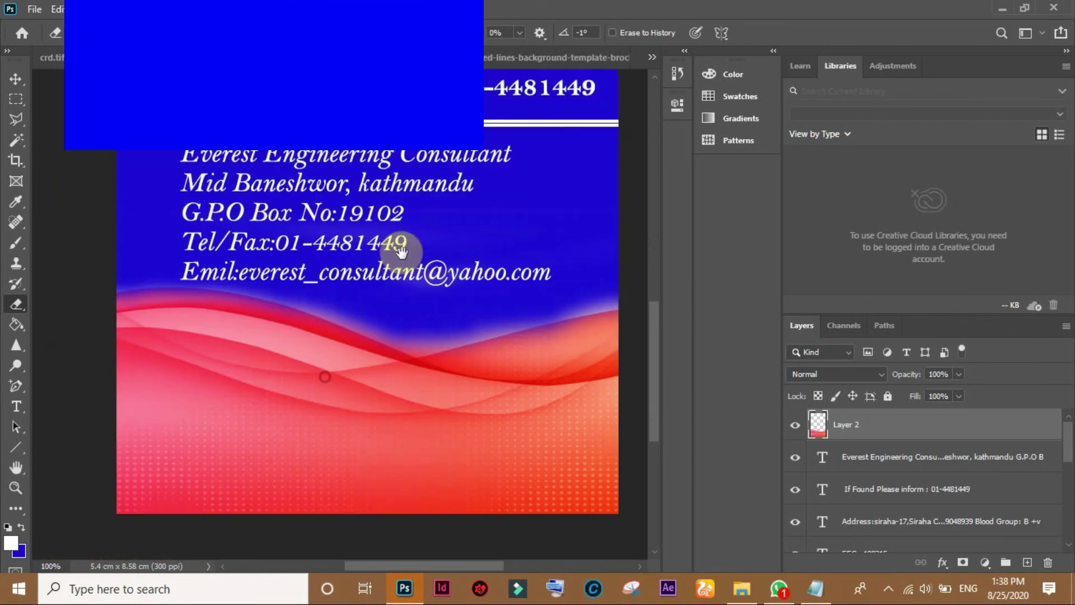
mouse_move(353, 290)
left_mouse_down()
mouse_move(326, 292)
mouse_move(403, 320)
mouse_move(452, 322)
mouse_move(586, 297)
mouse_move(598, 269)
mouse_move(288, 288)
mouse_move(236, 272)
mouse_move(123, 264)
mouse_move(140, 205)
mouse_move(513, 269)
left_mouse_up()
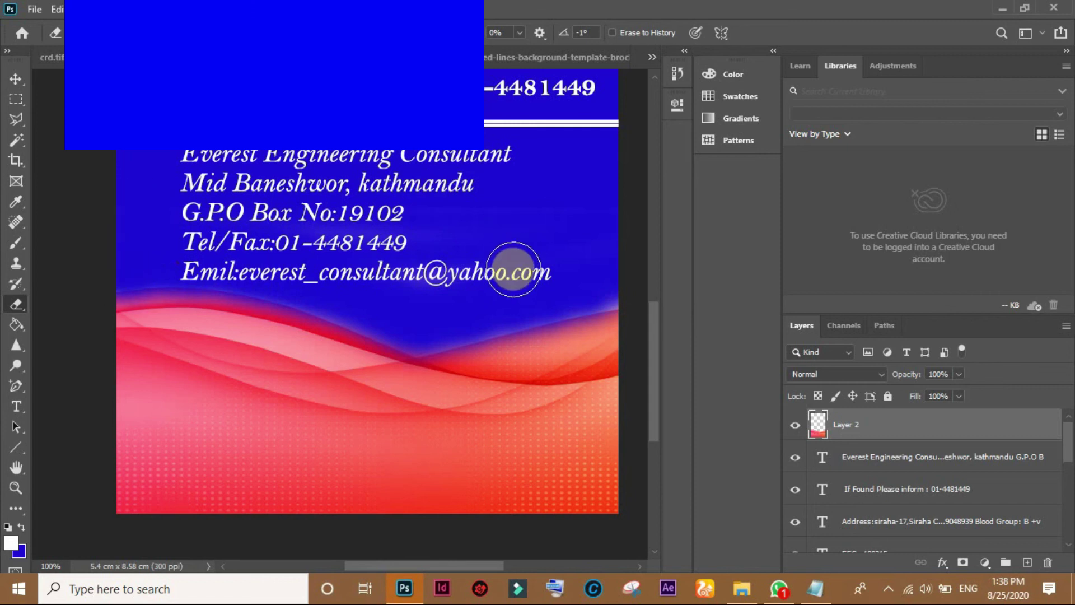
scroll(444, 312, "right", 5)
mouse_move(276, 321)
left_mouse_down()
mouse_move(230, 315)
mouse_move(403, 284)
mouse_move(346, 279)
mouse_move(372, 285)
mouse_move(336, 293)
mouse_move(403, 278)
mouse_move(211, 320)
mouse_move(292, 245)
mouse_move(198, 293)
mouse_move(467, 235)
mouse_move(424, 240)
mouse_move(459, 233)
mouse_move(164, 205)
mouse_move(147, 219)
left_mouse_up()
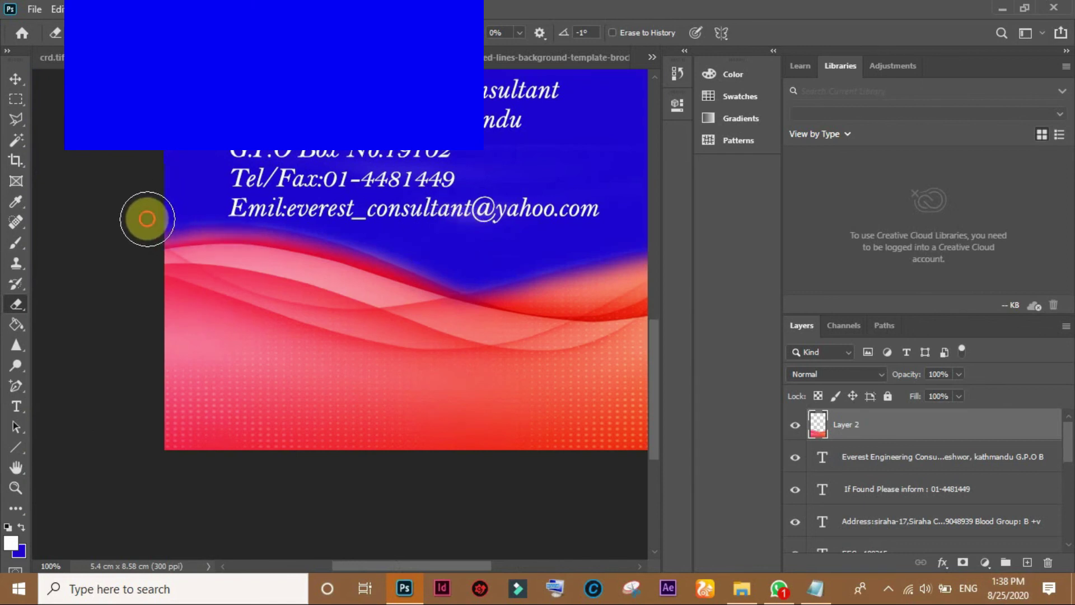
mouse_move(532, 414)
left_mouse_down()
mouse_move(341, 413)
mouse_move(442, 413)
left_mouse_up()
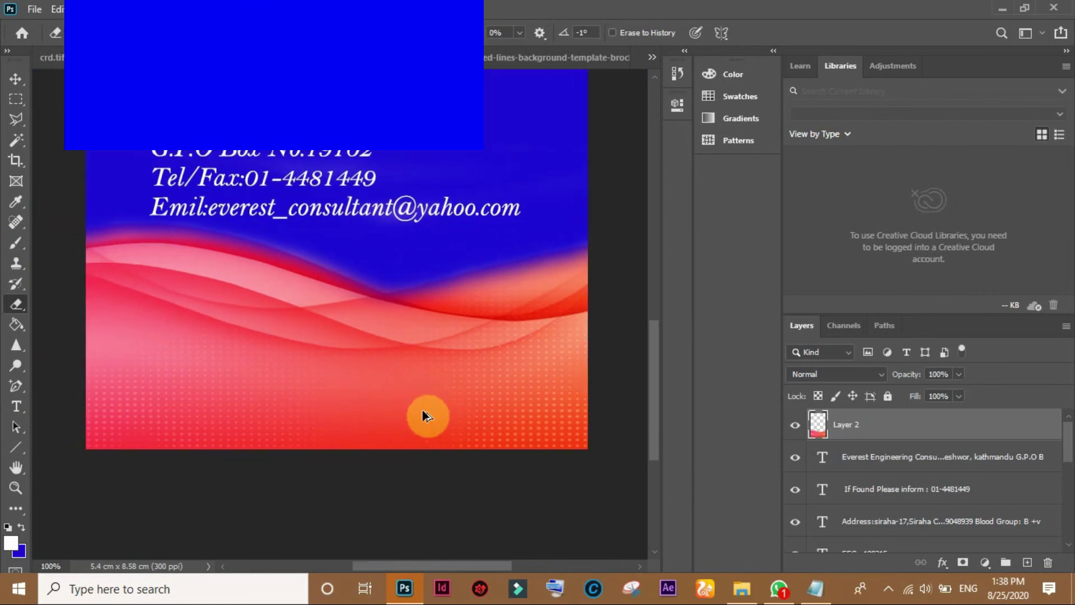
scroll(426, 416, "down", 1)
scroll(421, 413, "down", 1)
scroll(421, 413, "down", 1)
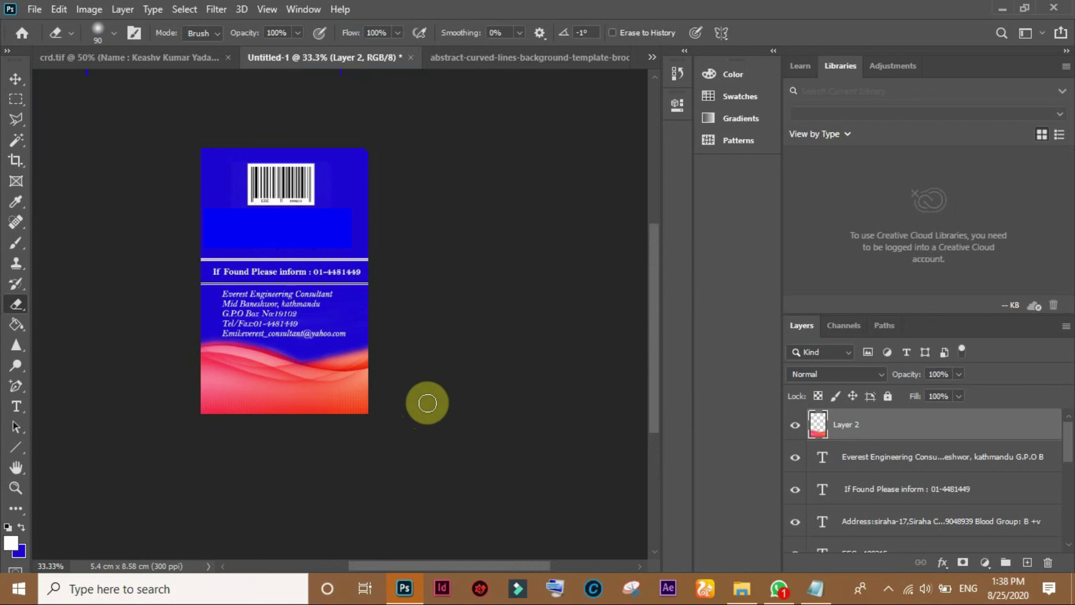
Step: Nudge the Everest Engineering address text one step right and one step down
left_click(16, 79)
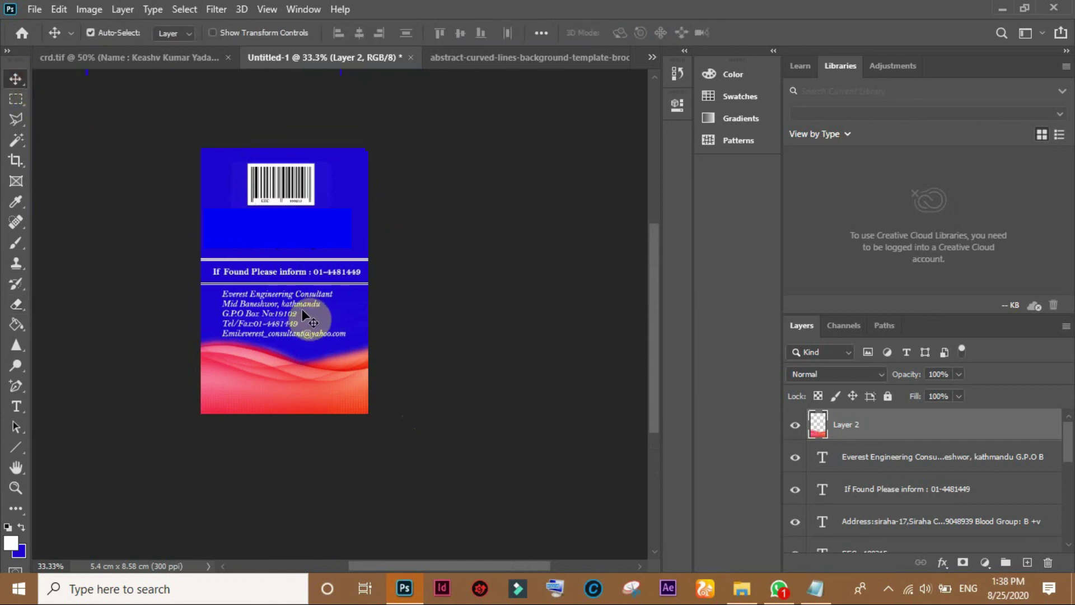
left_click(267, 305)
key("Right")
key("Right")
key("Down")
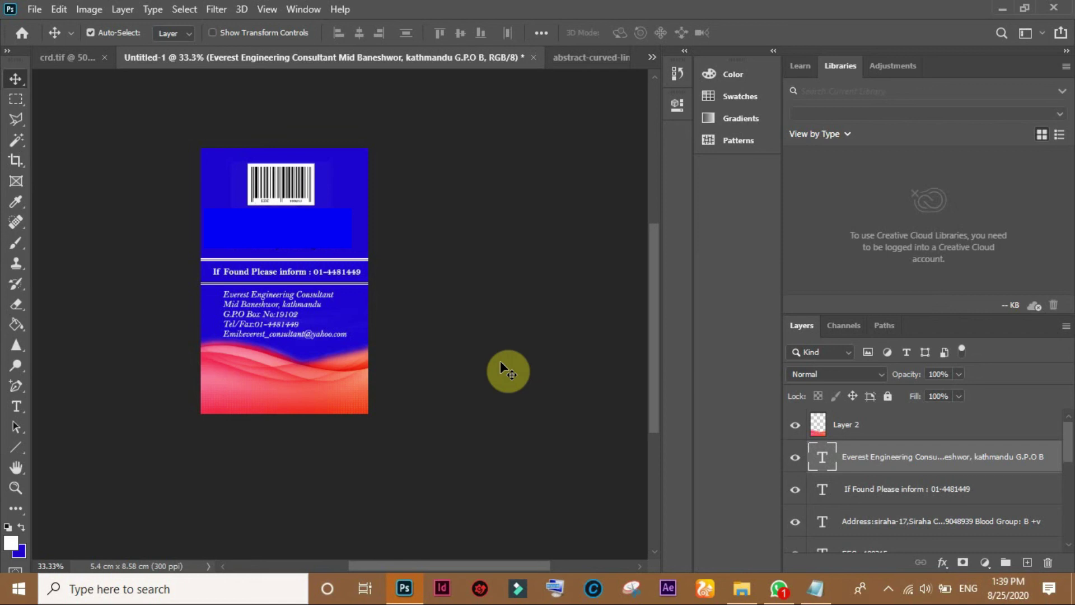
Step: Shift the wave layer two steps lower, then deselect it
left_click(258, 388)
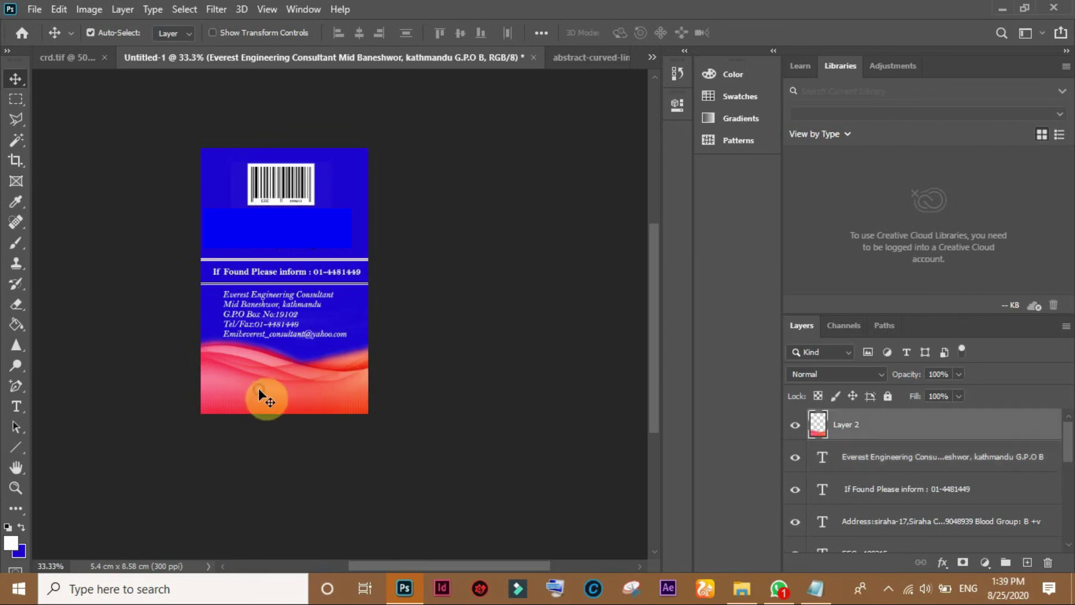
key("Down")
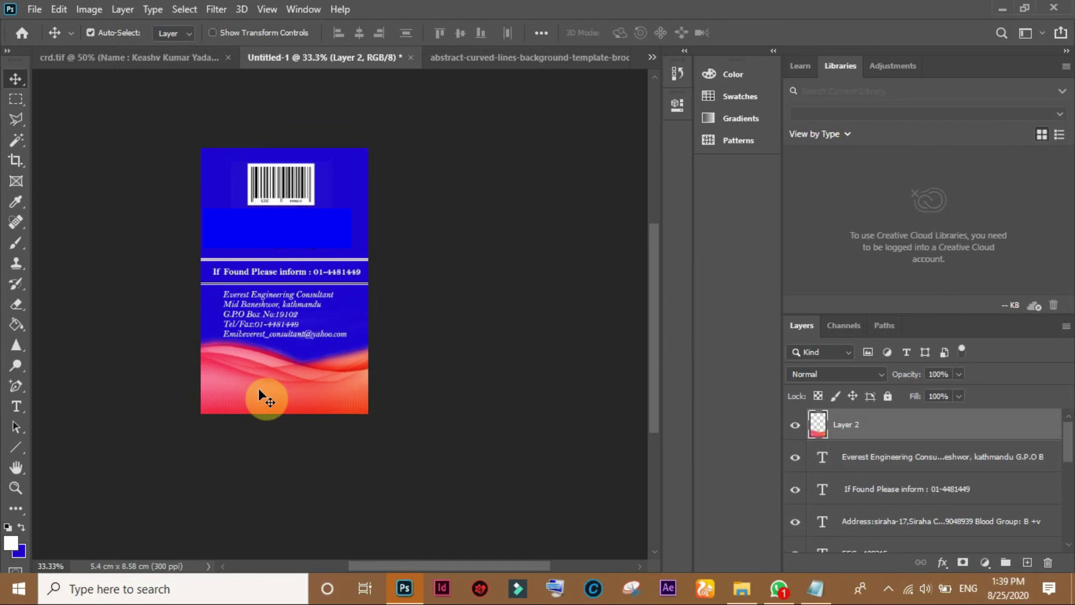
key("Down")
key("Down")
key("Down")
key("Down")
key("Down")
key("Down")
key("Down")
key("Down")
key("Down")
left_click(507, 331)
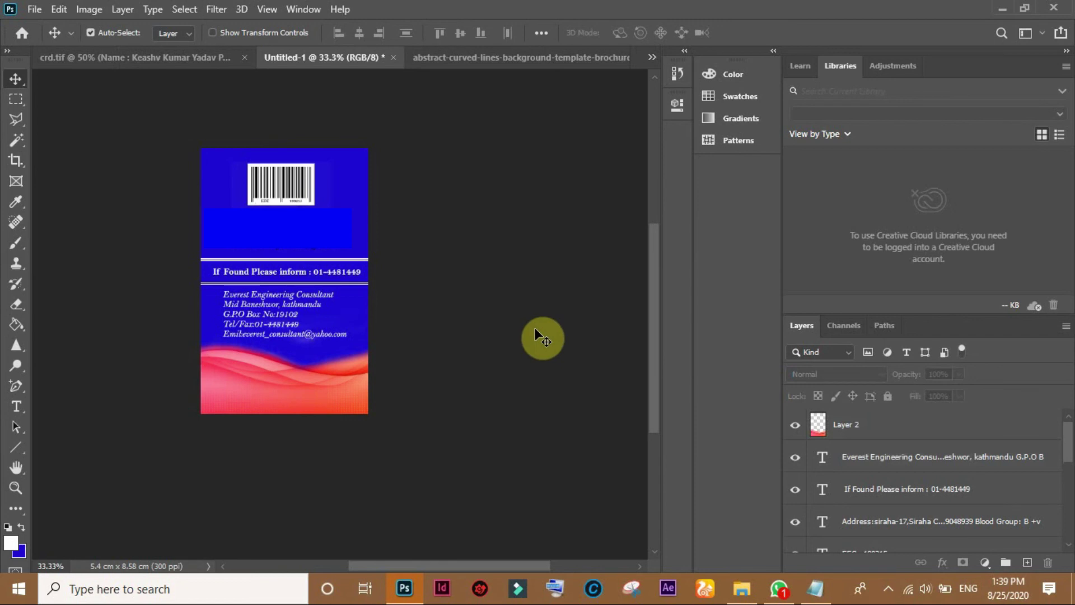
Step: Set Layer 2's opacity to 72% in Blending Options
left_click(328, 389)
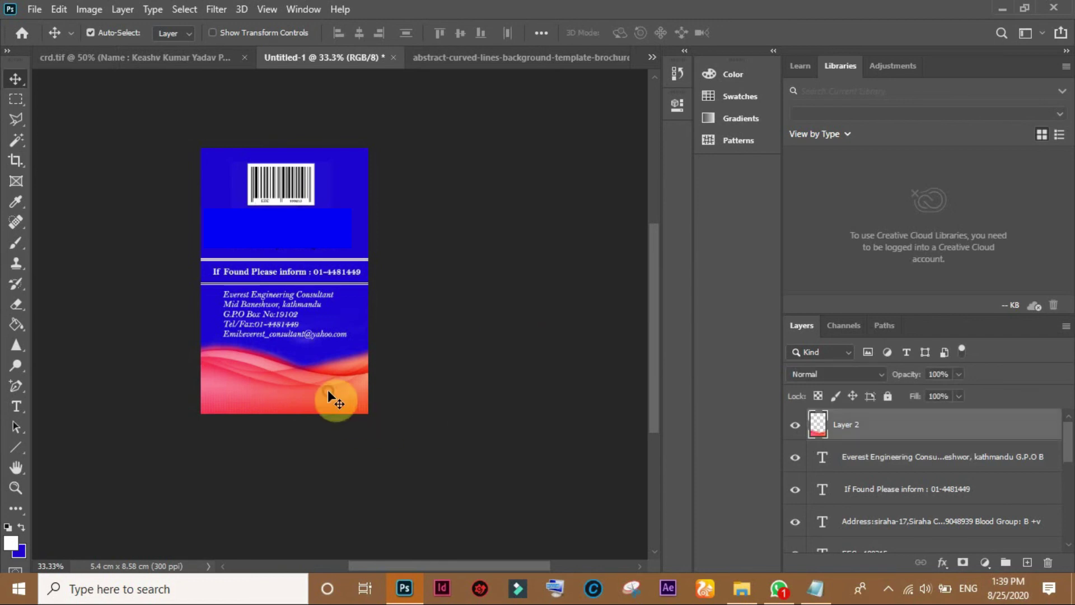
right_click(328, 391)
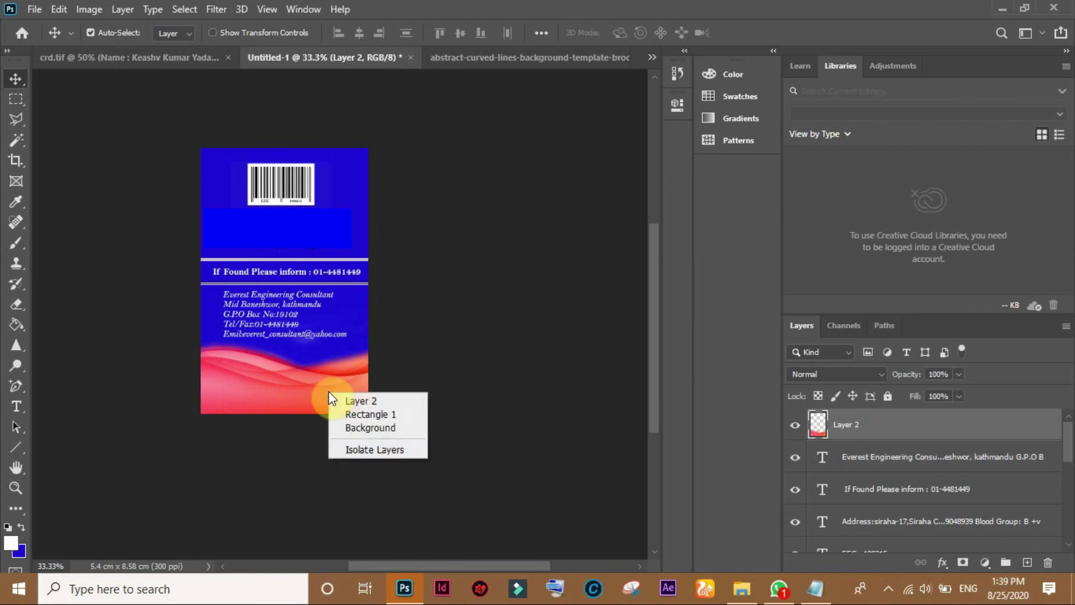
right_click(830, 421)
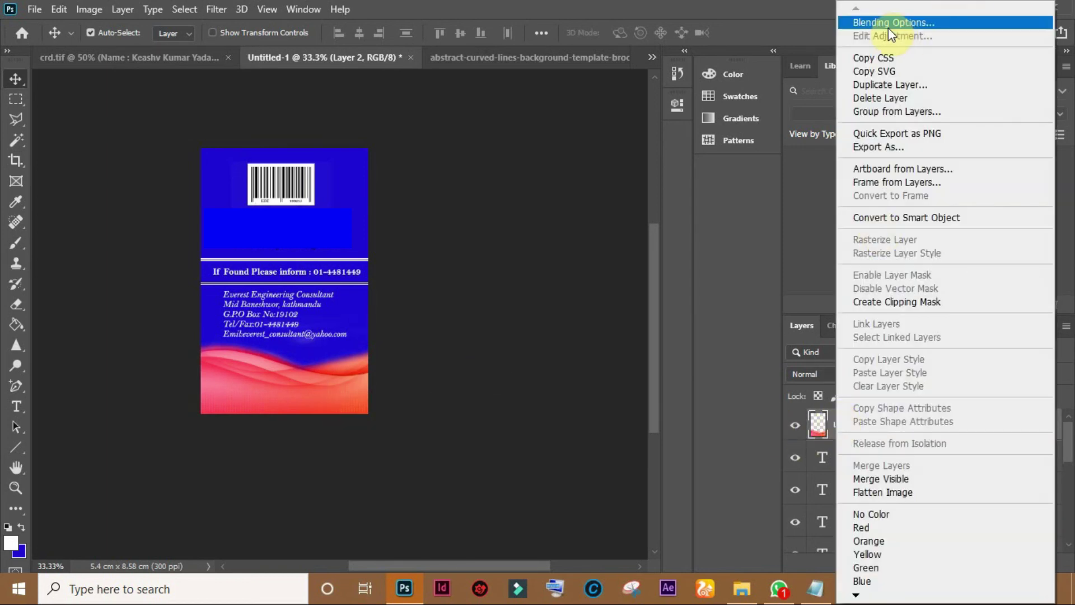
left_click(888, 25)
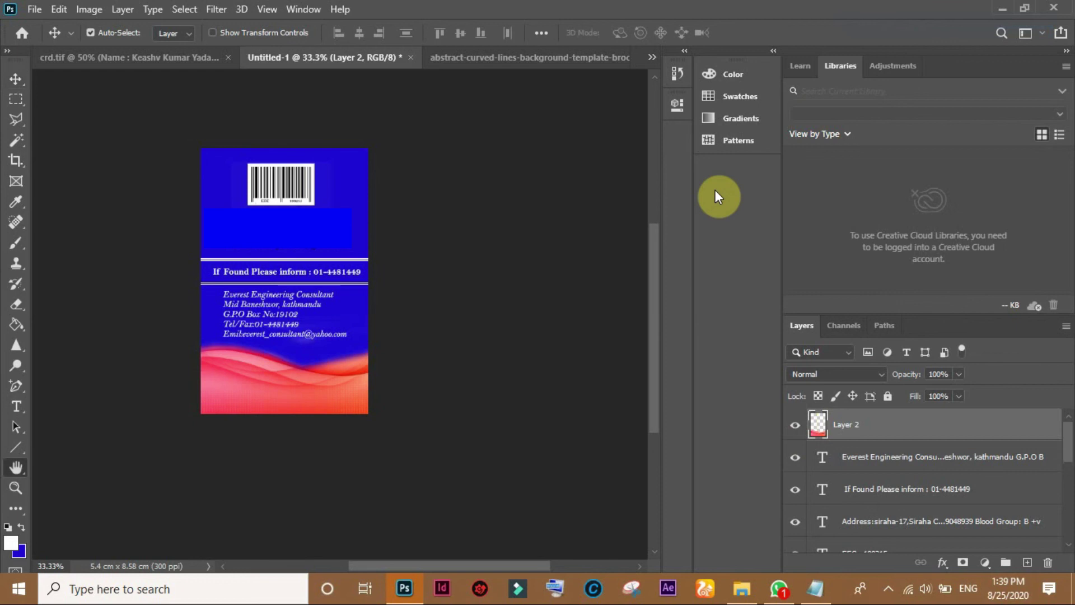
left_click_drag(807, 187, 795, 187)
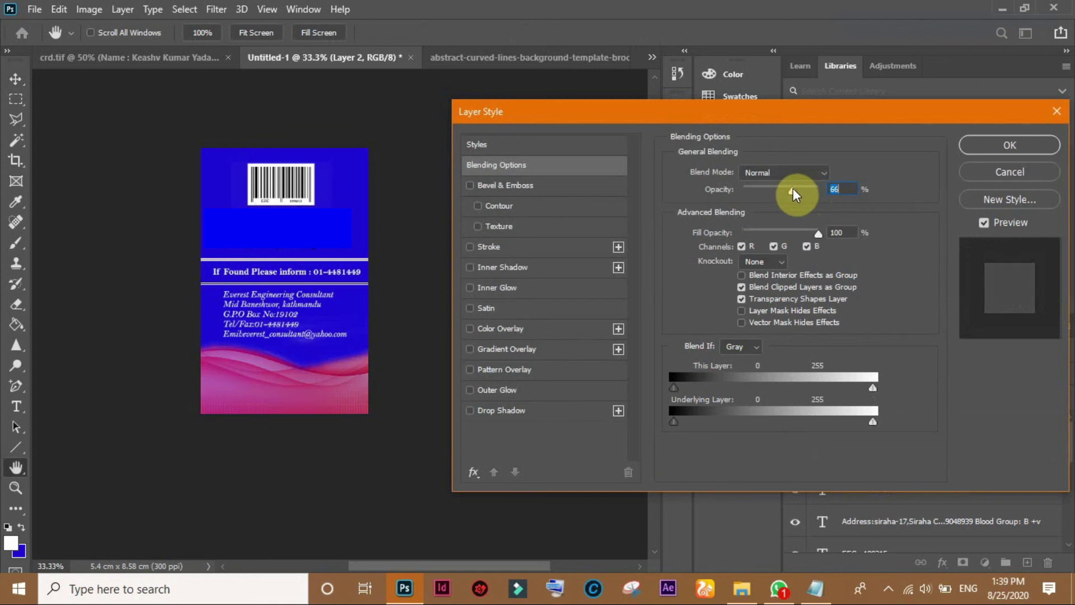
left_click_drag(798, 190, 798, 189)
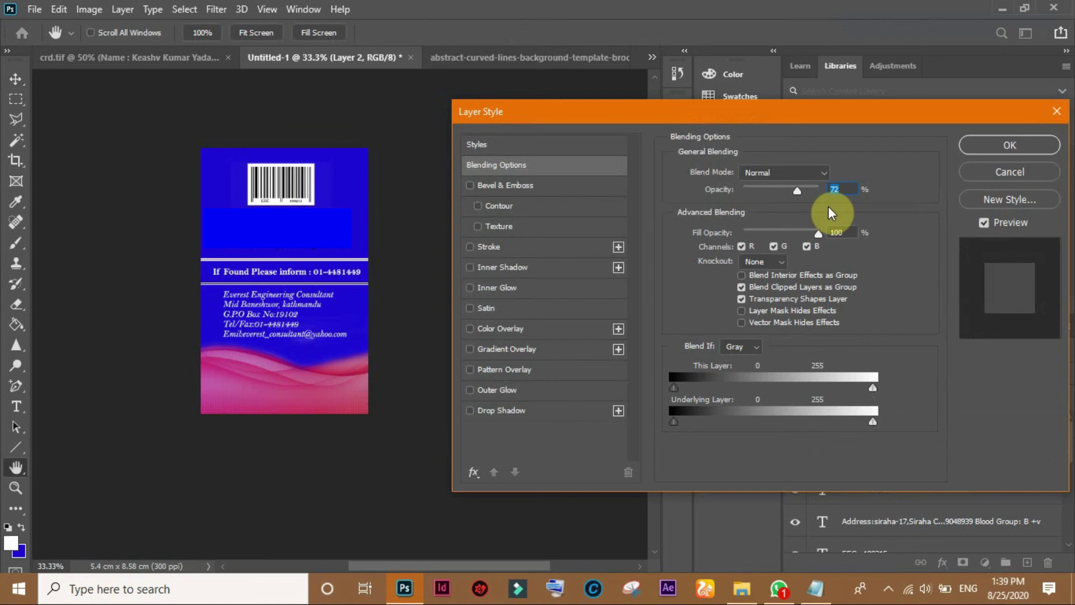
left_click(1009, 145)
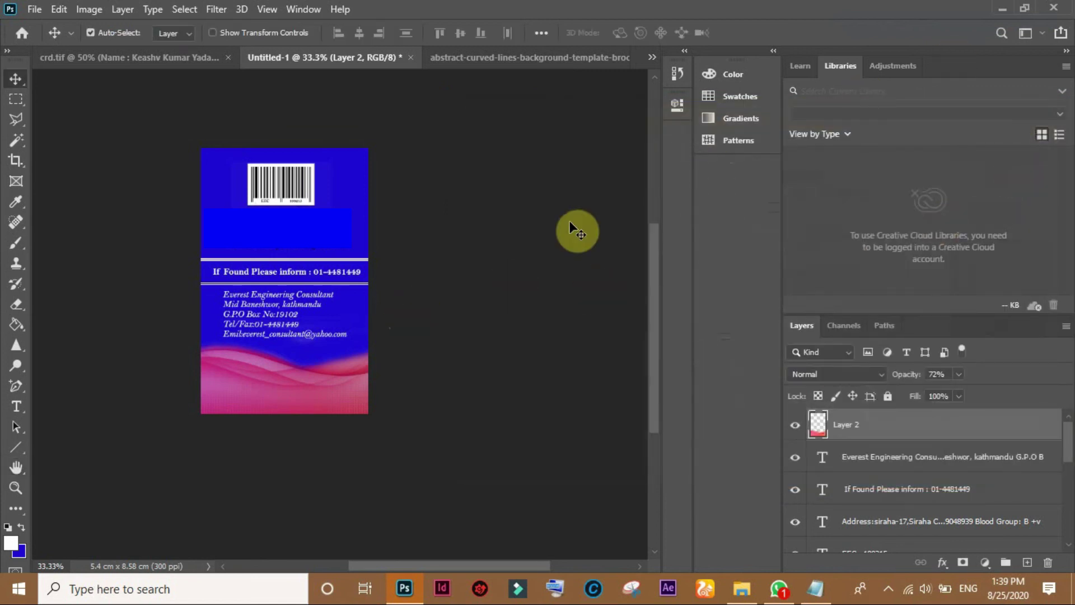
Step: Close the wave source image document
left_click(34, 9)
left_click(600, 64)
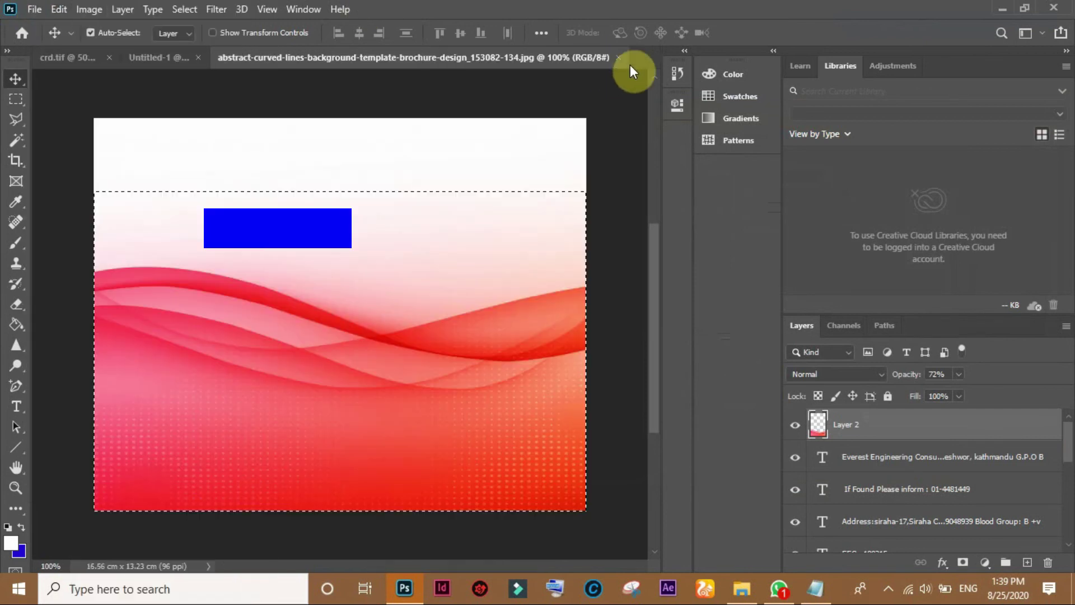
left_click(621, 56)
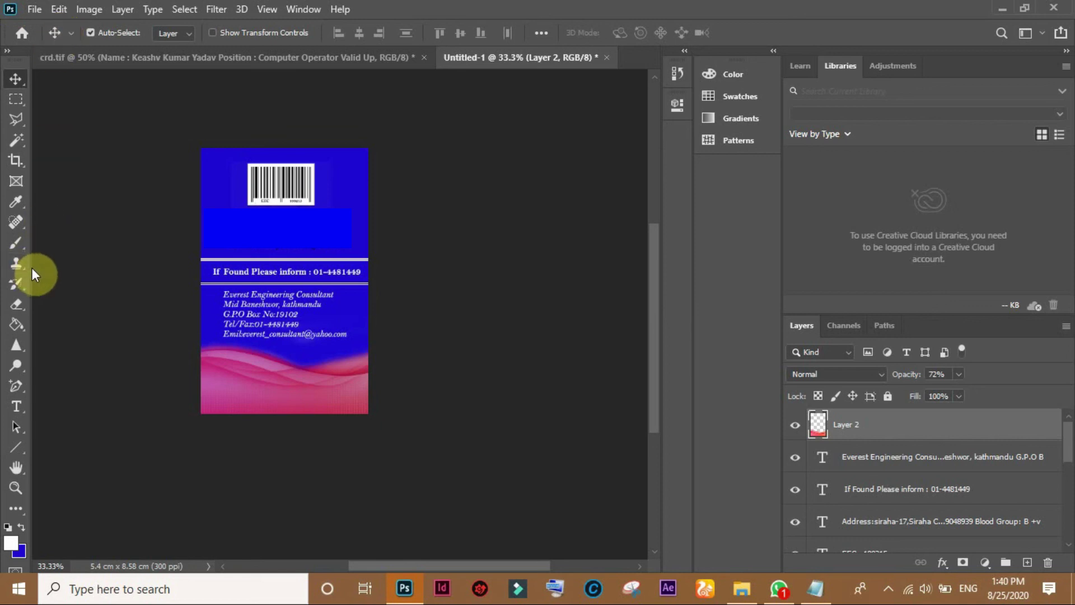
Step: Align the Everest contact text to a new vertical guide, nudging it left and down
key("ctrl+r")
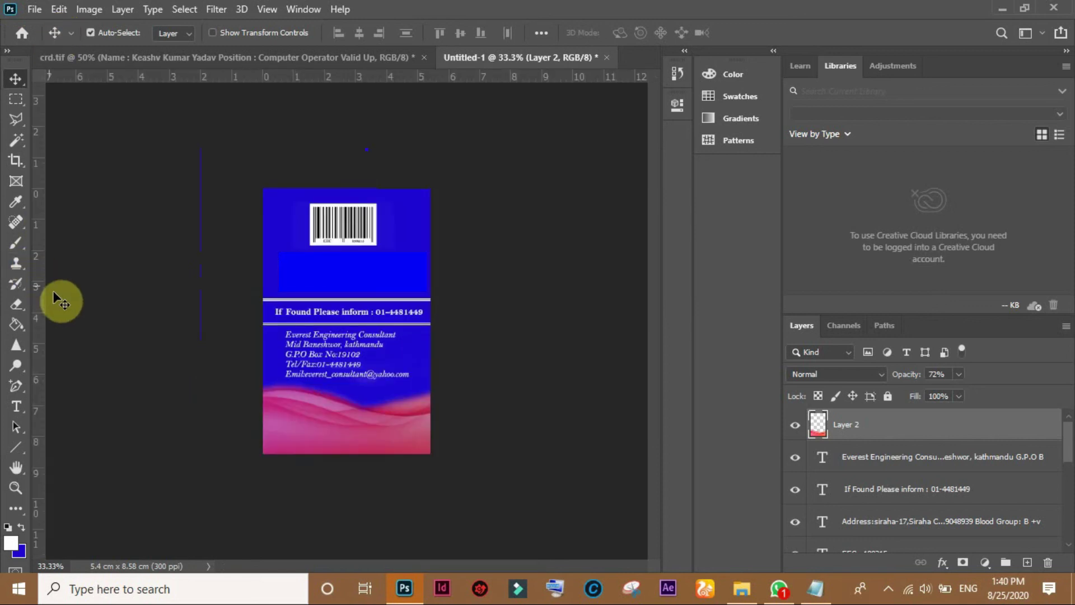
left_click_drag(45, 293, 291, 309)
left_click_drag(319, 360, 325, 358)
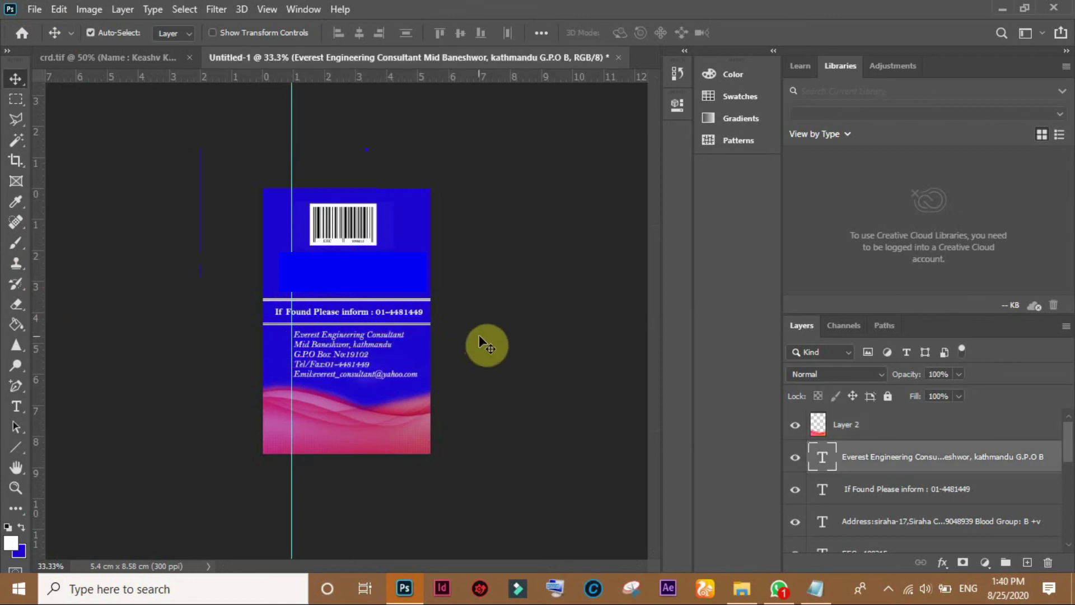
key("Left")
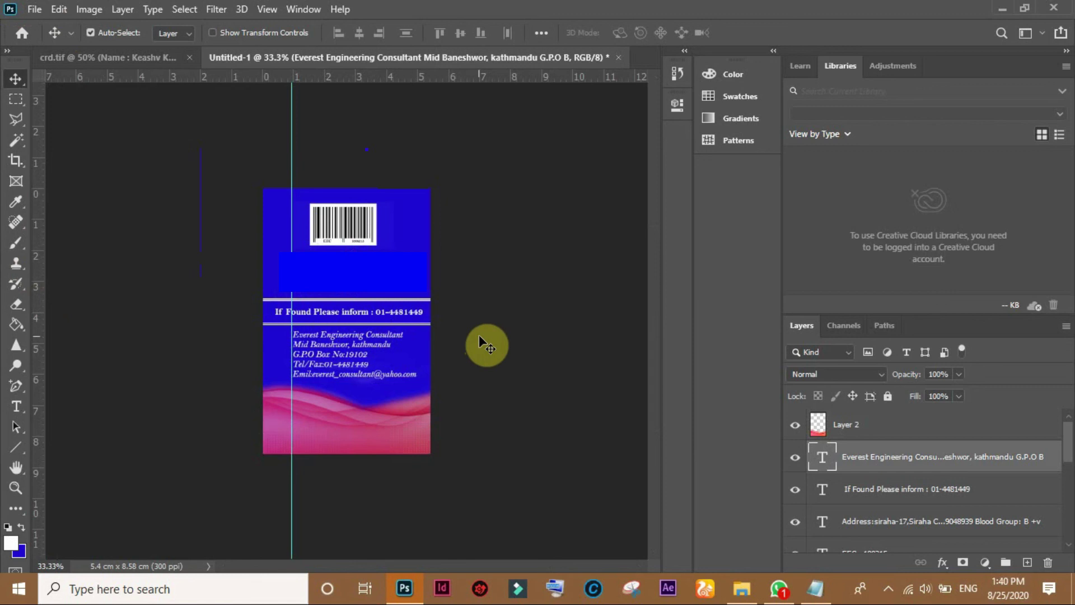
key("Down")
key("Down")
key("Down")
key("Down")
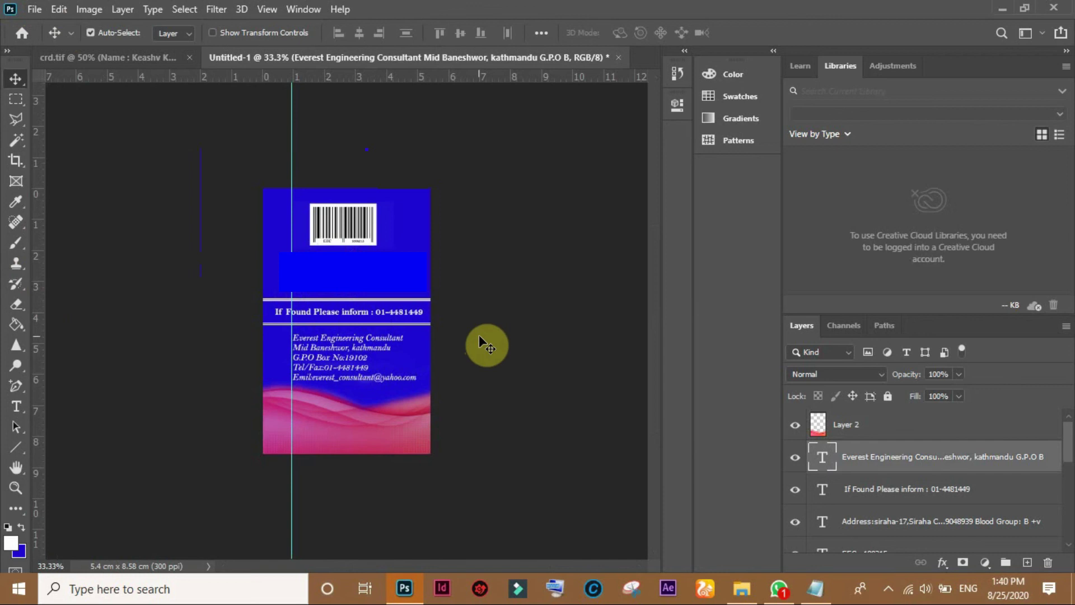
Step: Deselect the contact text and drag the vertical guide off the card into the ruler
left_click(85, 187)
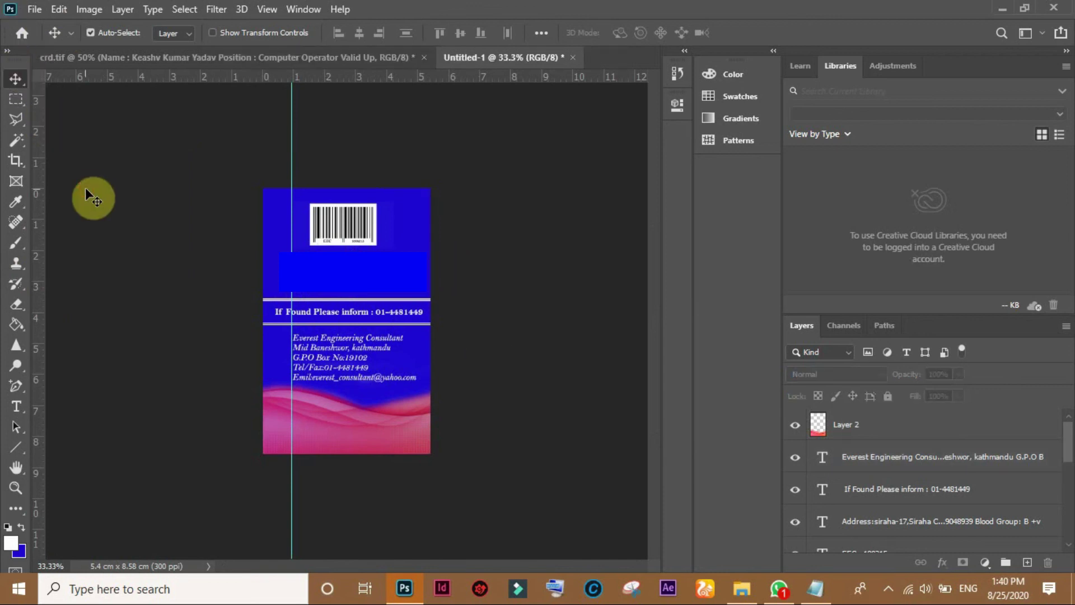
left_click(17, 103)
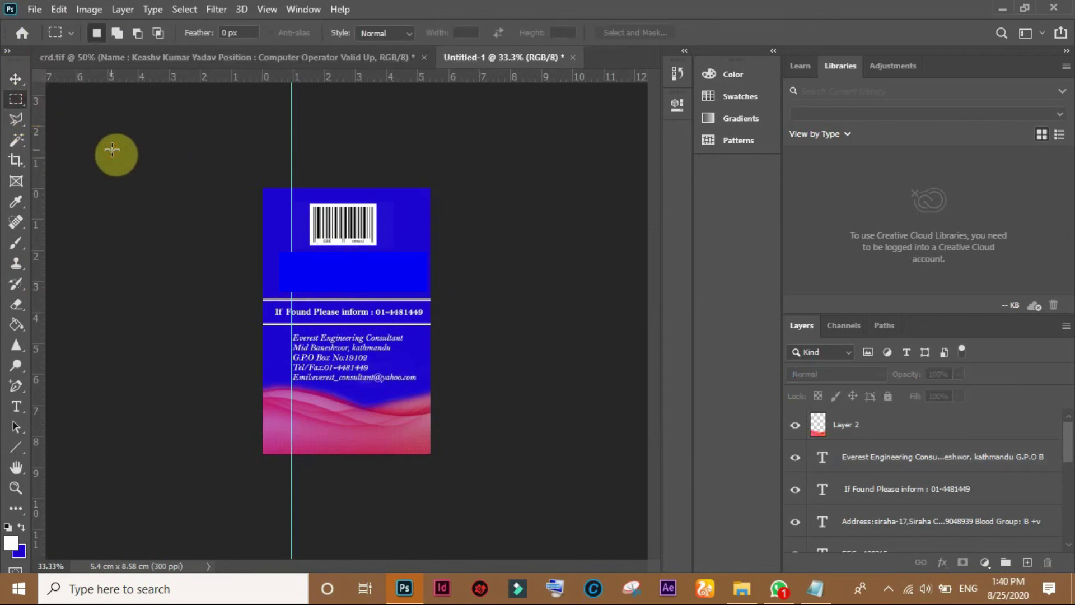
left_click(17, 79)
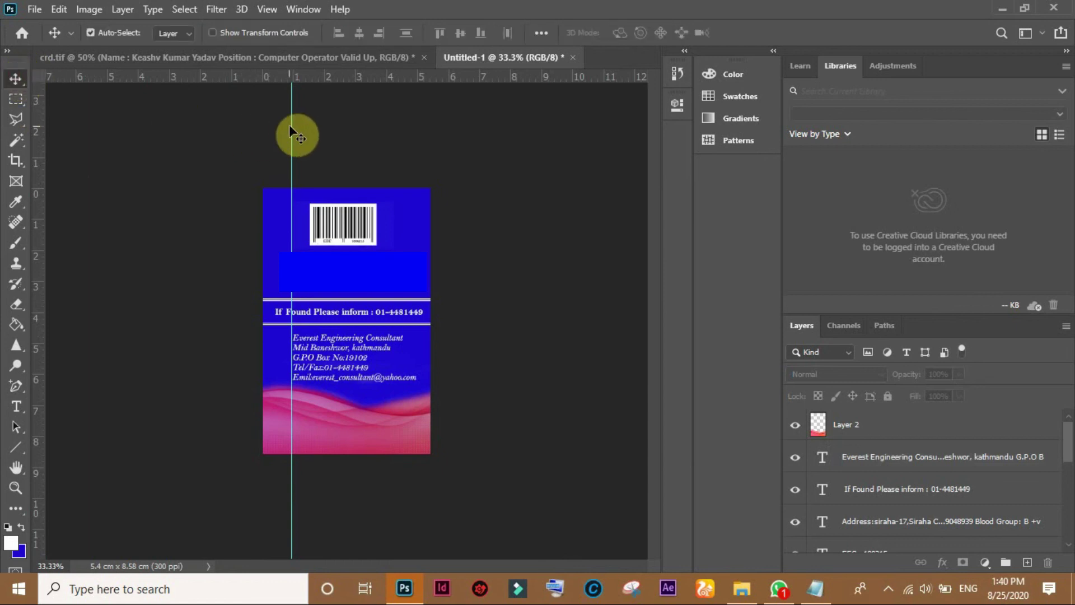
left_click_drag(291, 132, 71, 120)
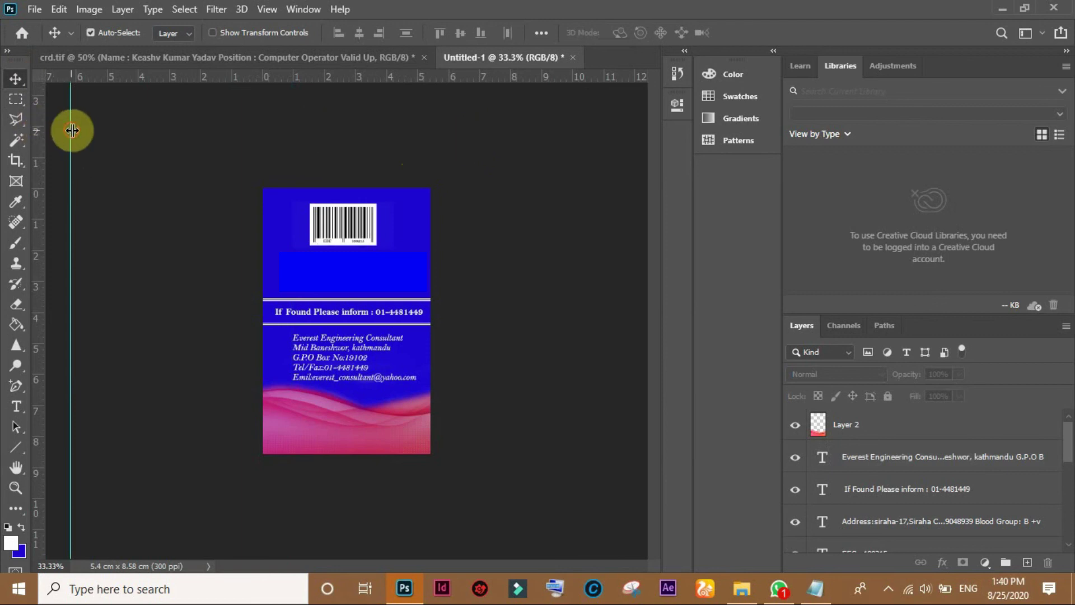
left_click_drag(72, 130, 36, 130)
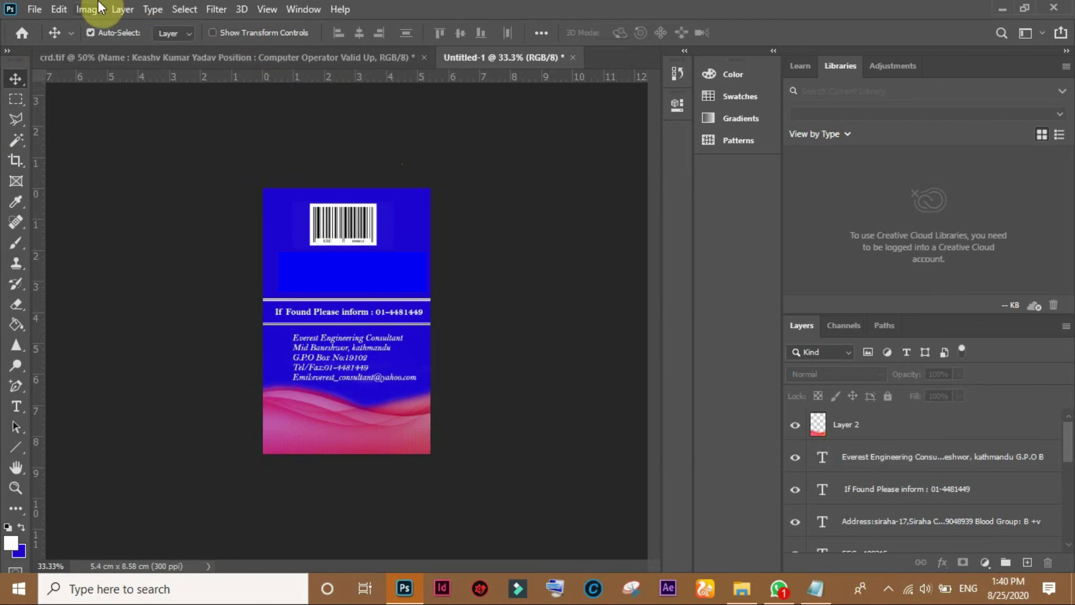
Step: Save the card back to the Desktop as JPEG 'crd2' at maximum quality 12
left_click(35, 9)
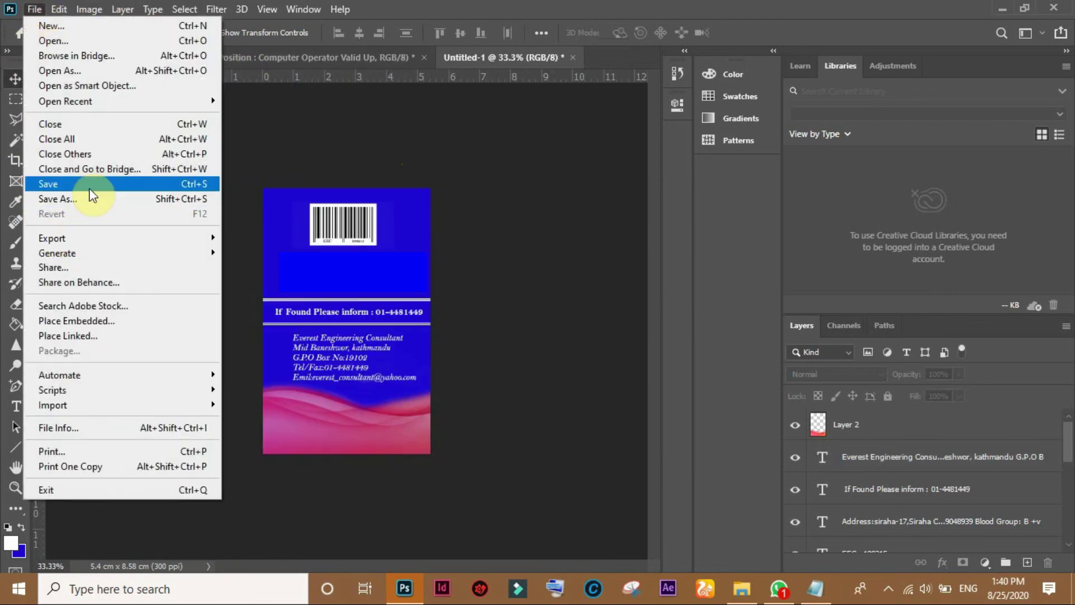
left_click(90, 198)
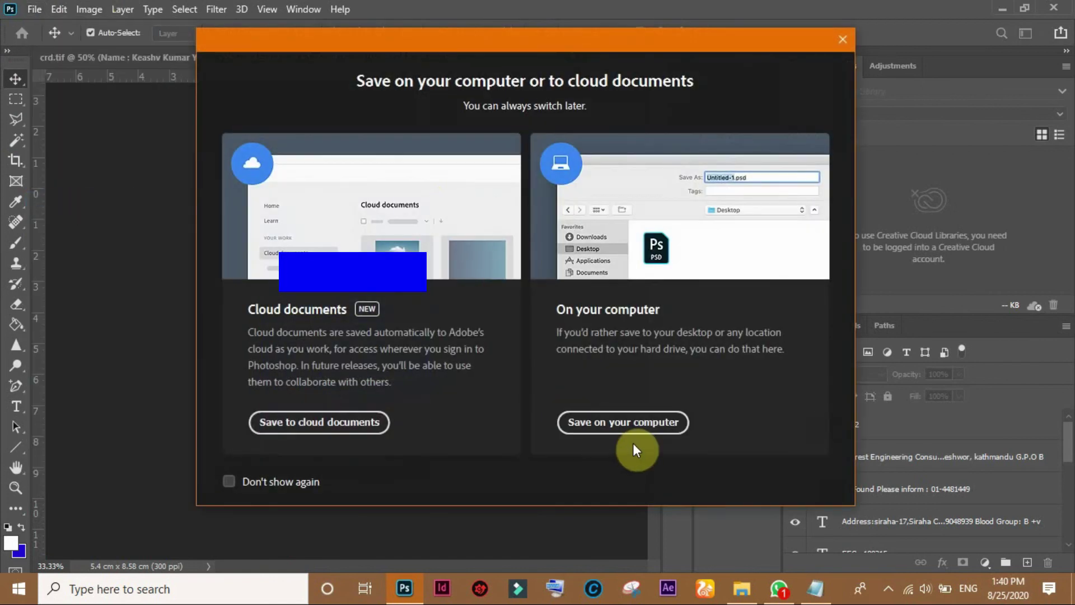
left_click(633, 431)
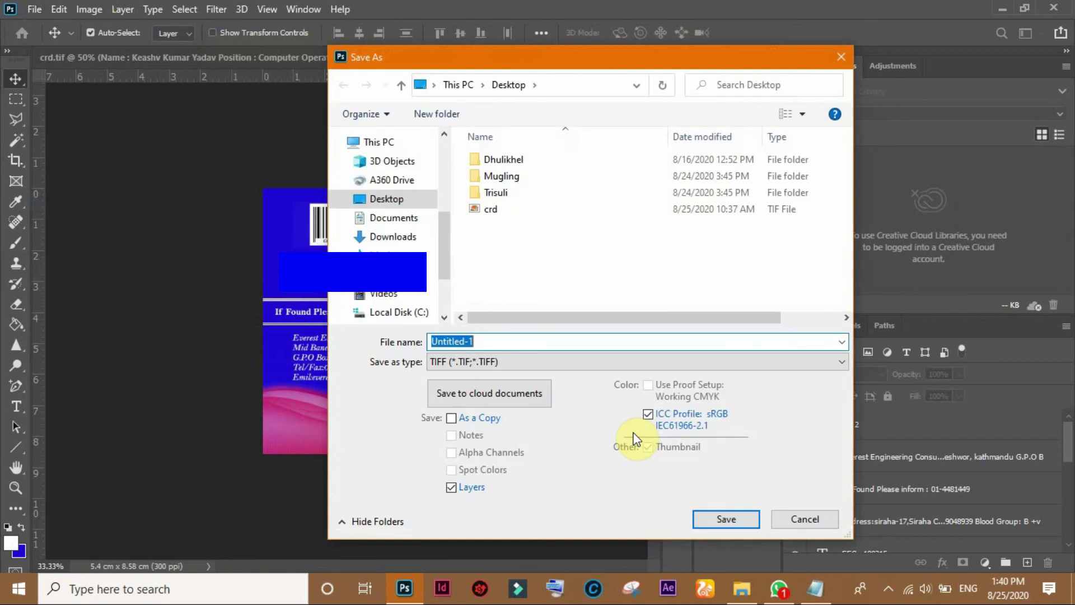
left_click(510, 365)
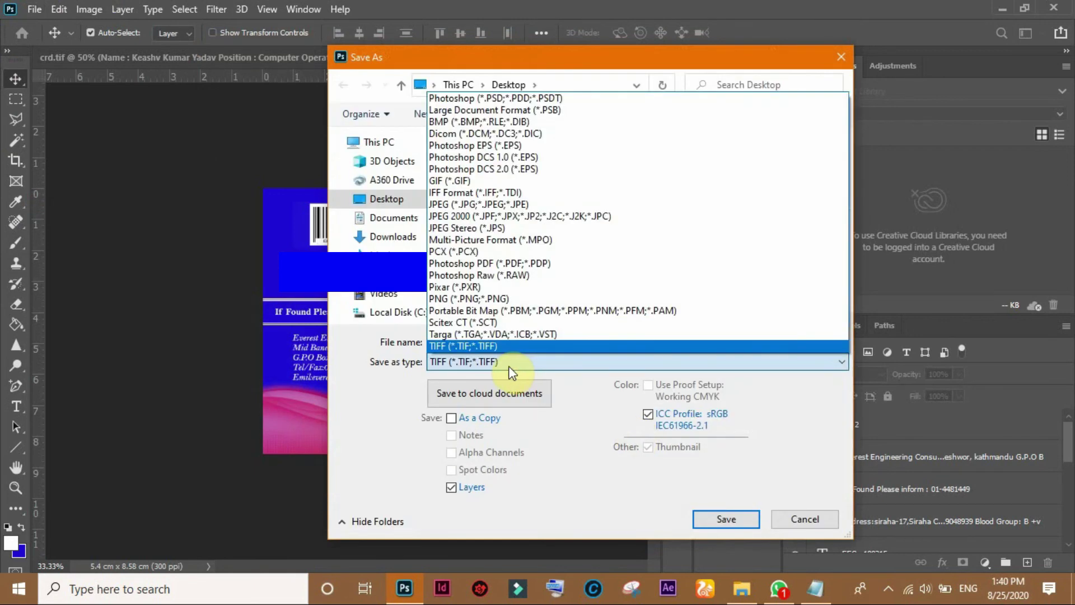
left_click(472, 205)
left_click(491, 341)
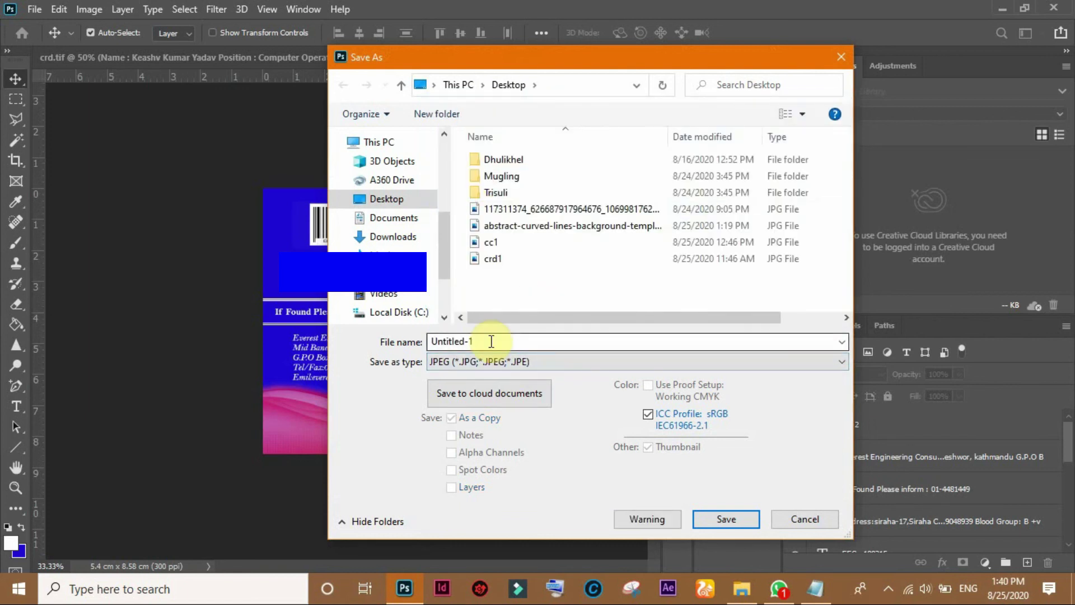
double_click(491, 341)
type("crd")
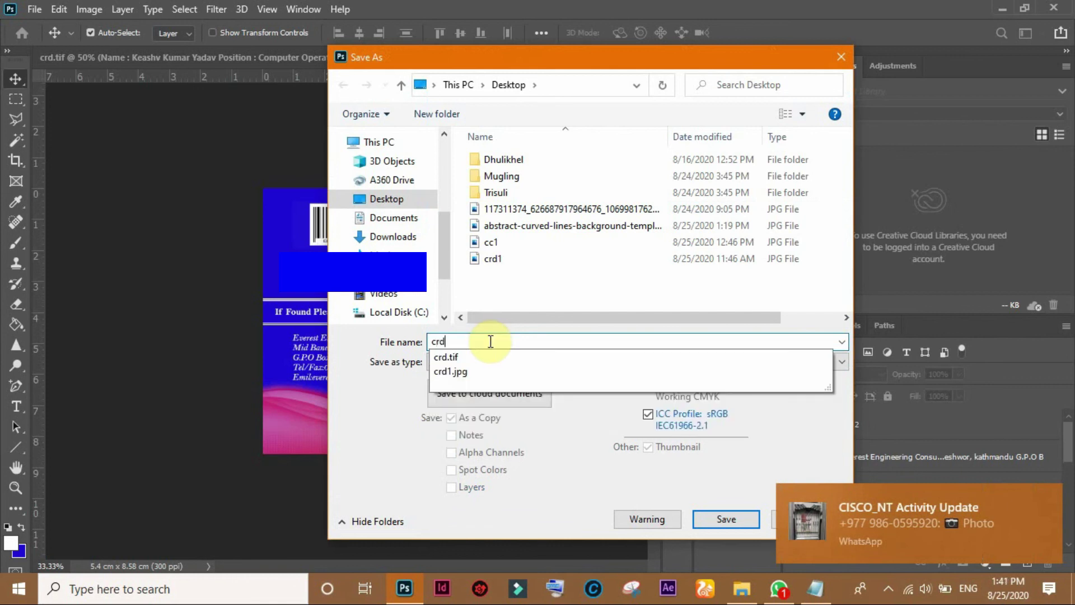
type("3")
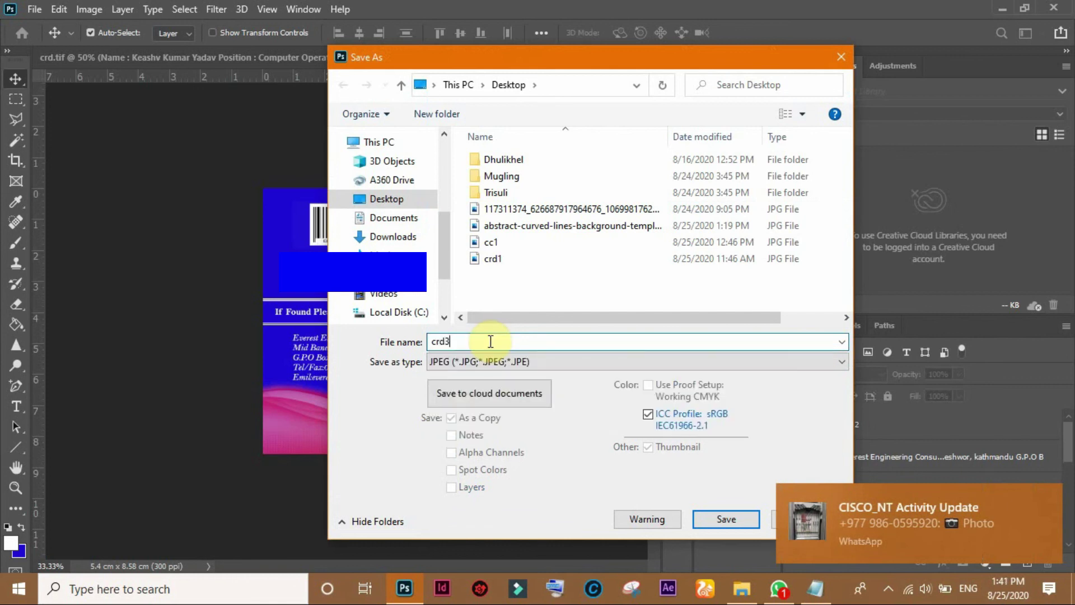
key("BackSpace")
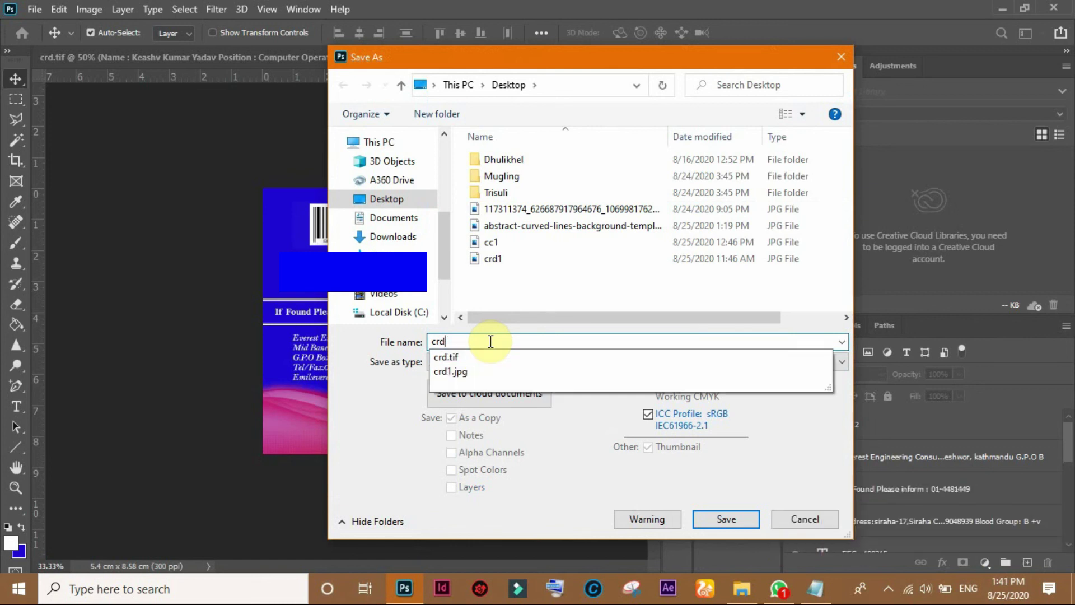
type("2")
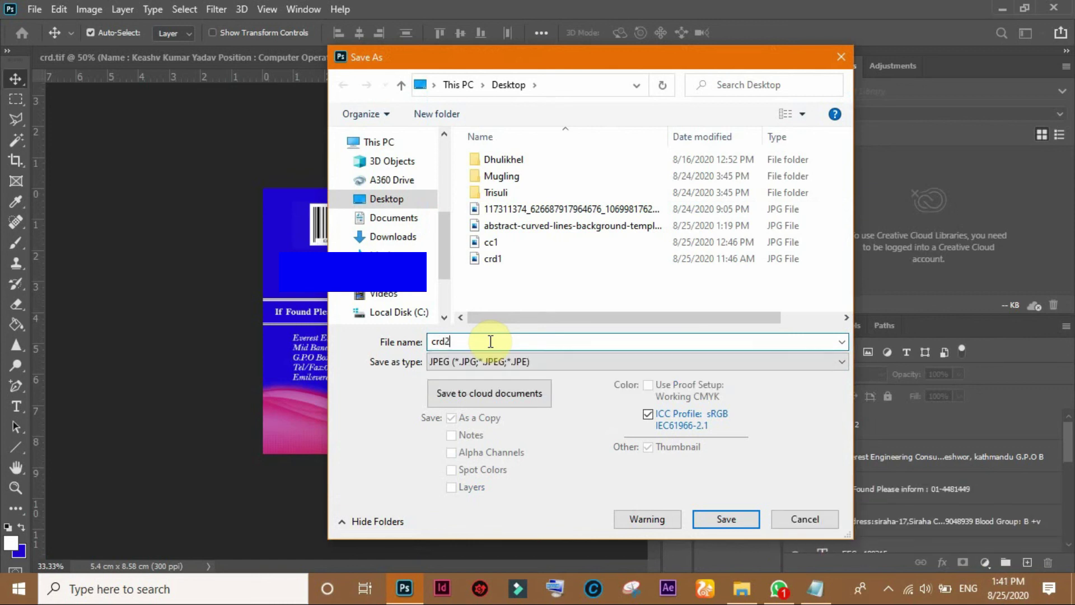
left_click(735, 514)
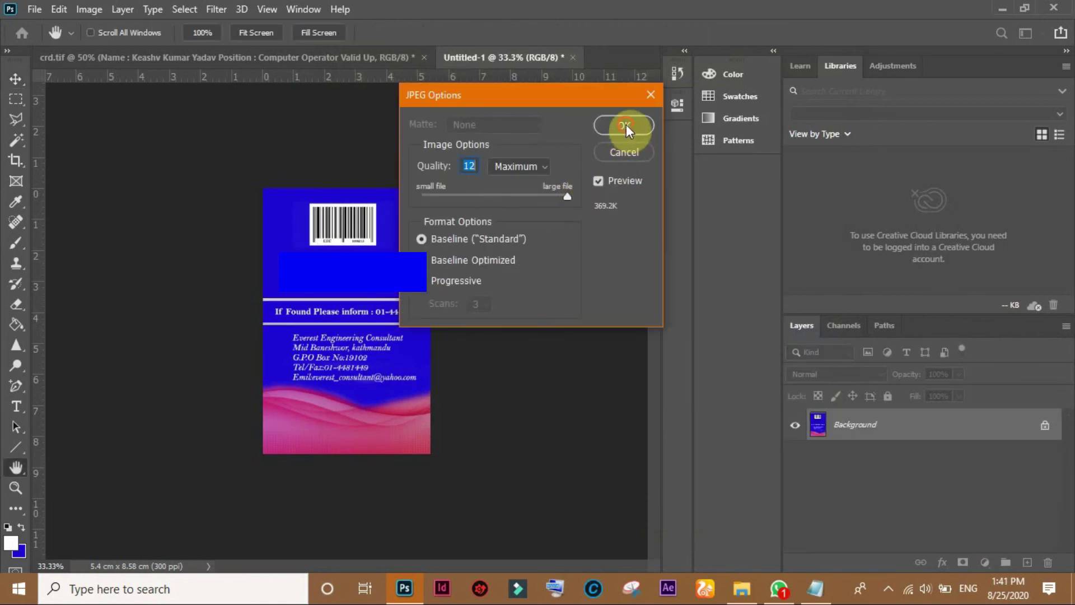
left_click(625, 125)
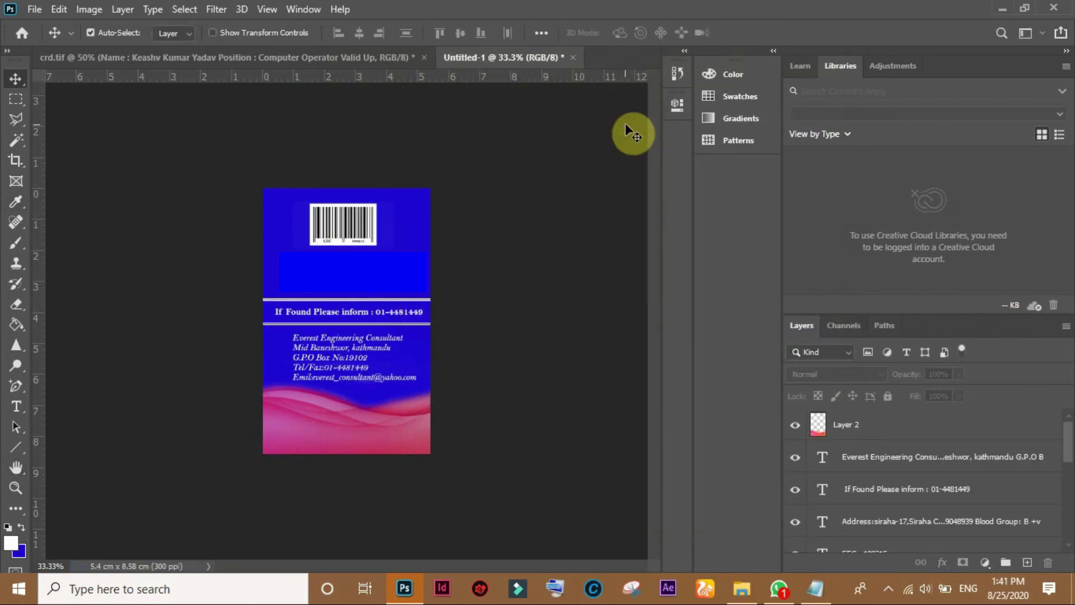
Step: Save the Untitled-1 card back as layered TIFF 'c1.tif', then minimize Photoshop
left_click(276, 58)
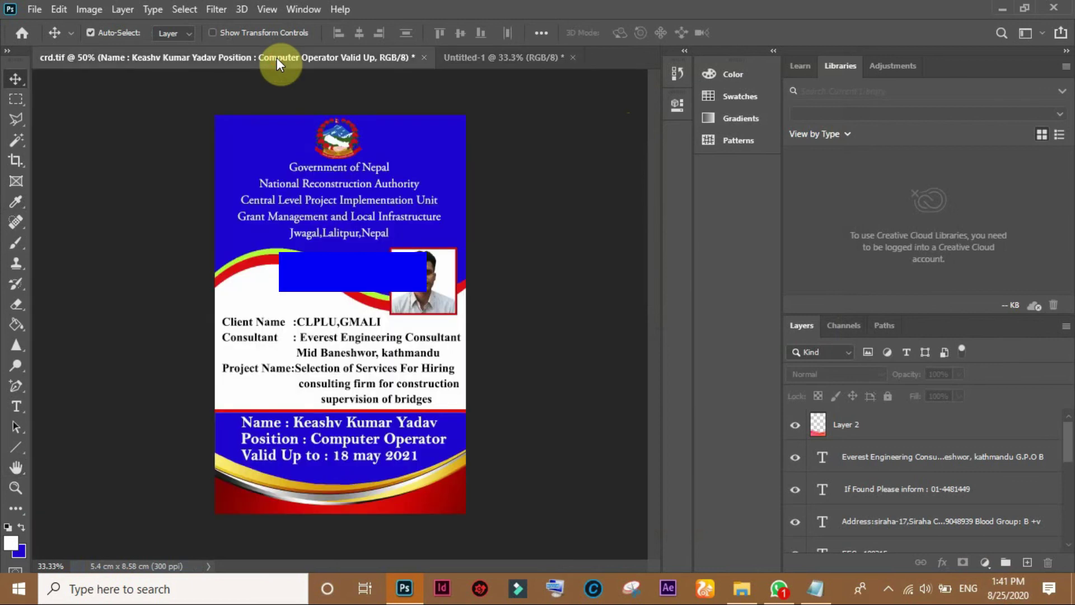
left_click(474, 60)
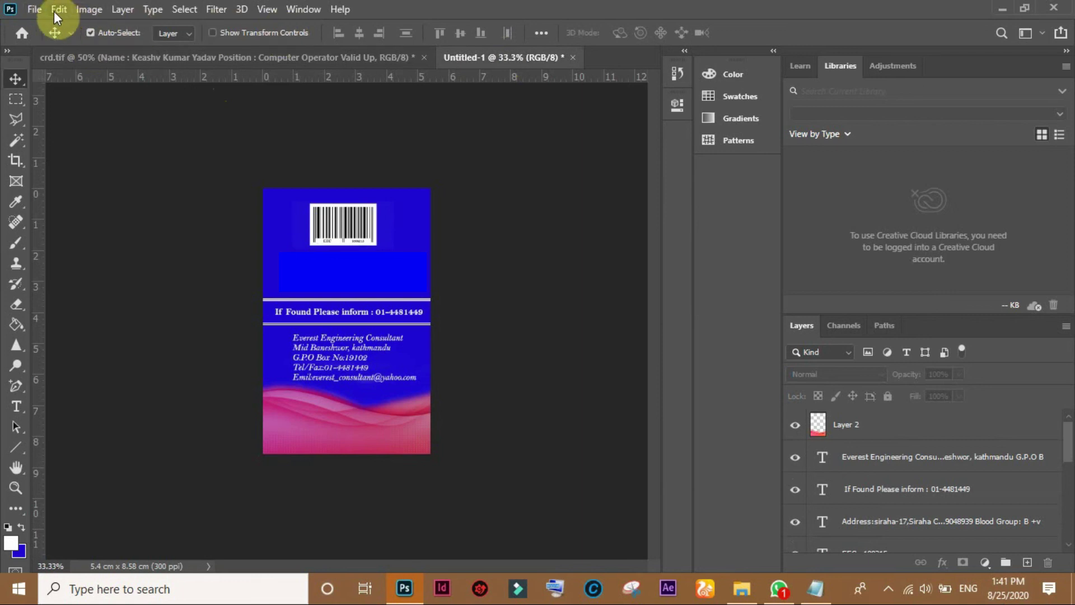
left_click(36, 8)
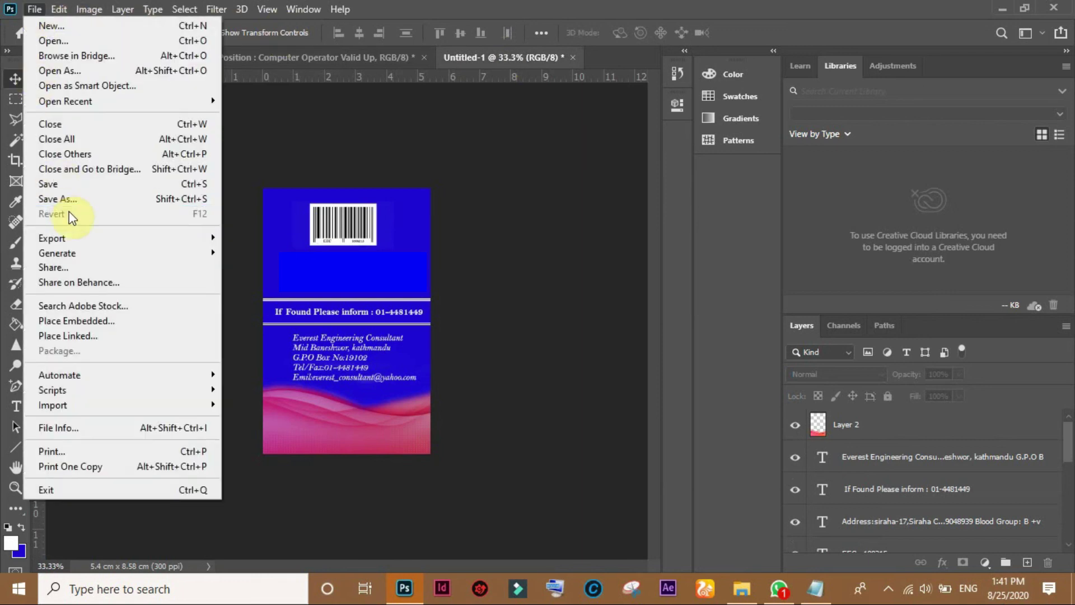
left_click(73, 199)
left_click(633, 424)
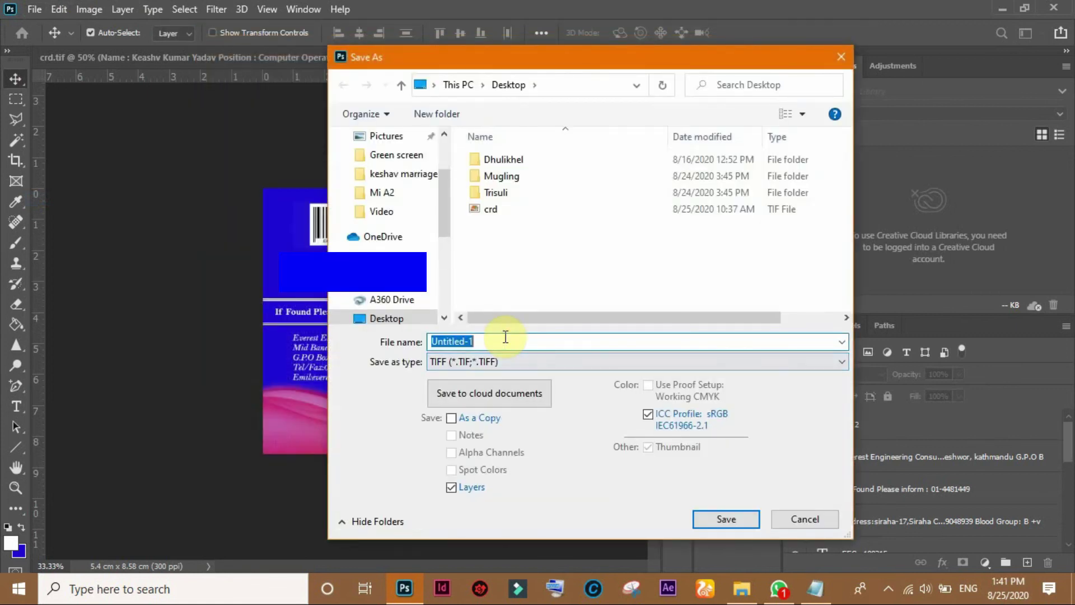
type("c")
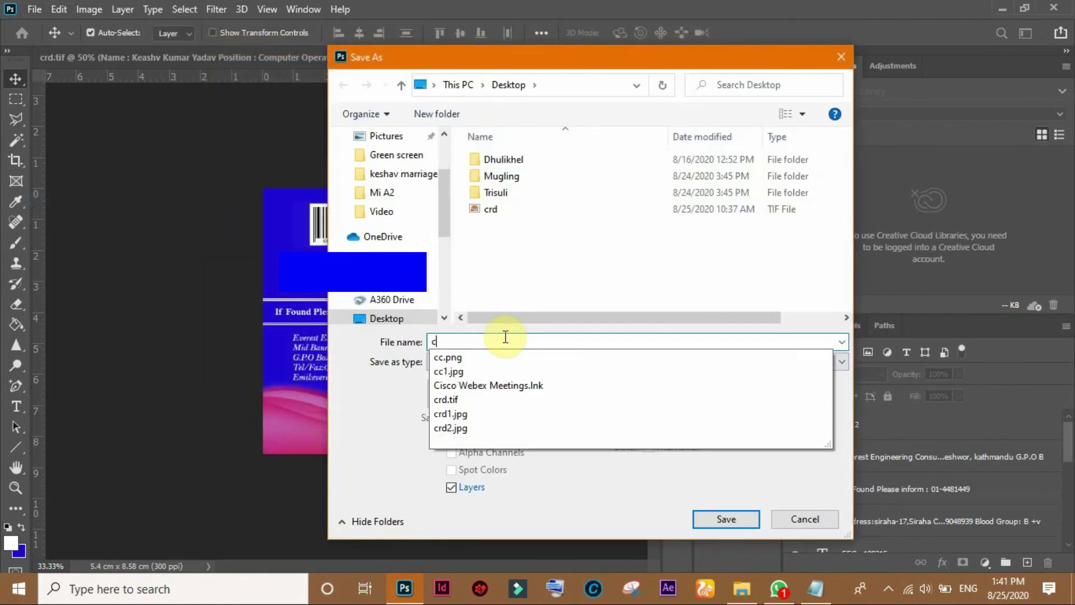
type("1")
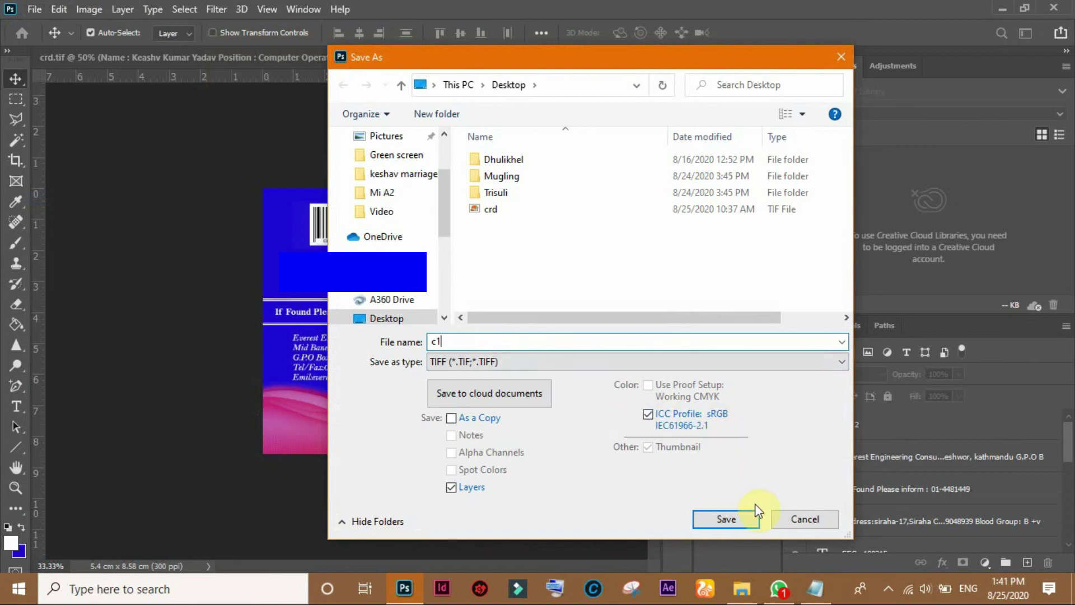
left_click(750, 515)
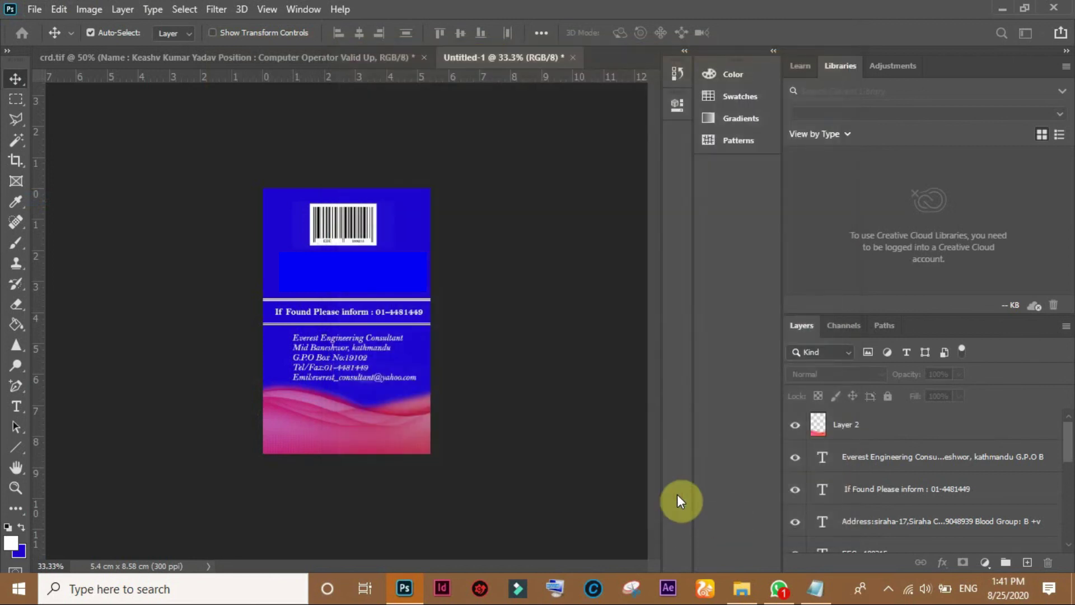
left_click(739, 124)
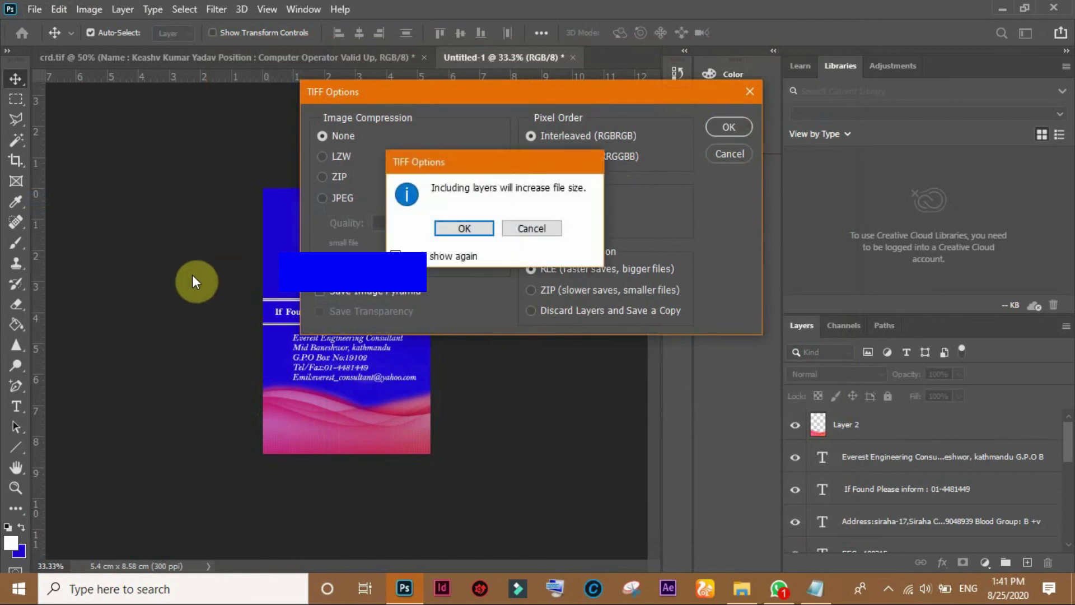
left_click(448, 229)
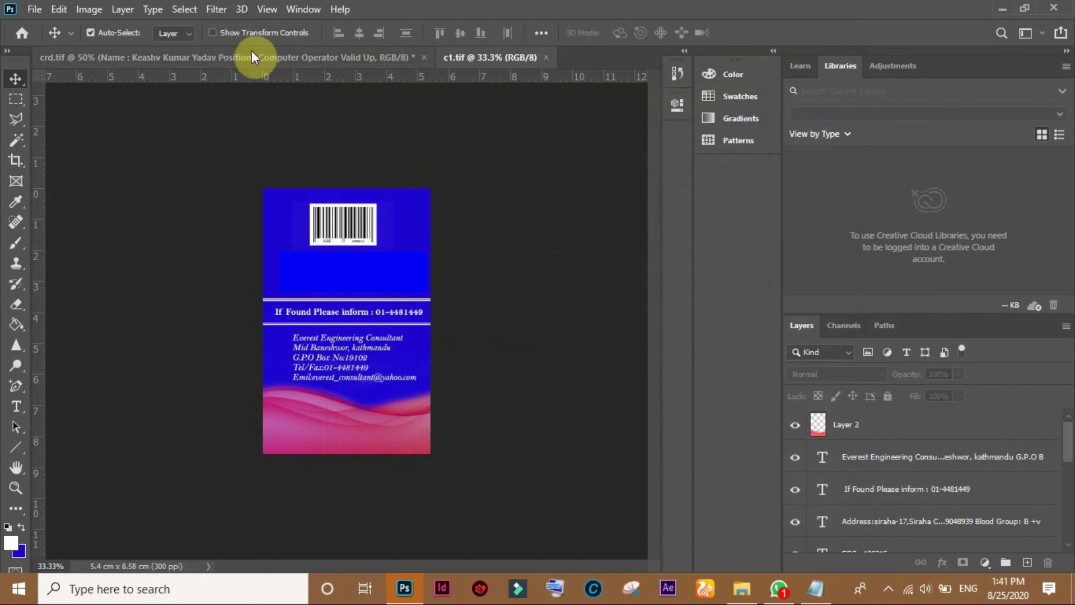
mouse_move(778, 589)
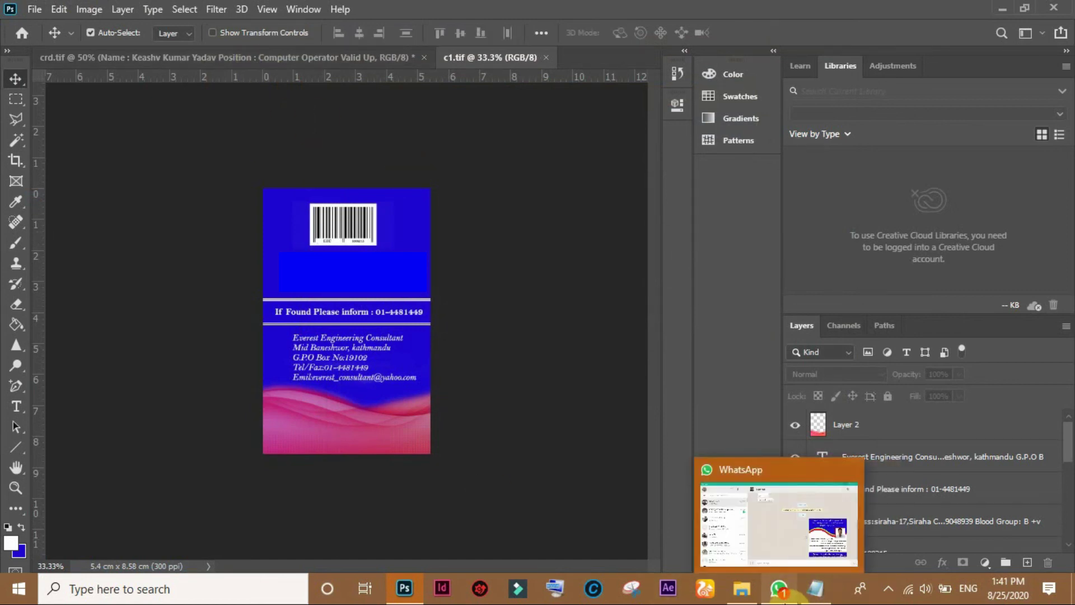
left_click(1004, 9)
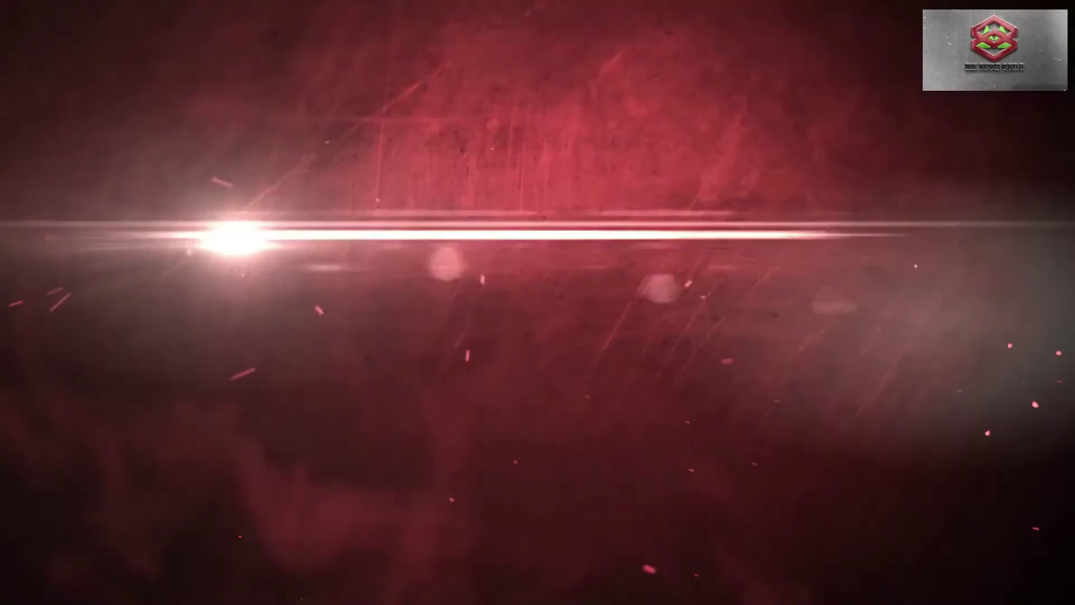